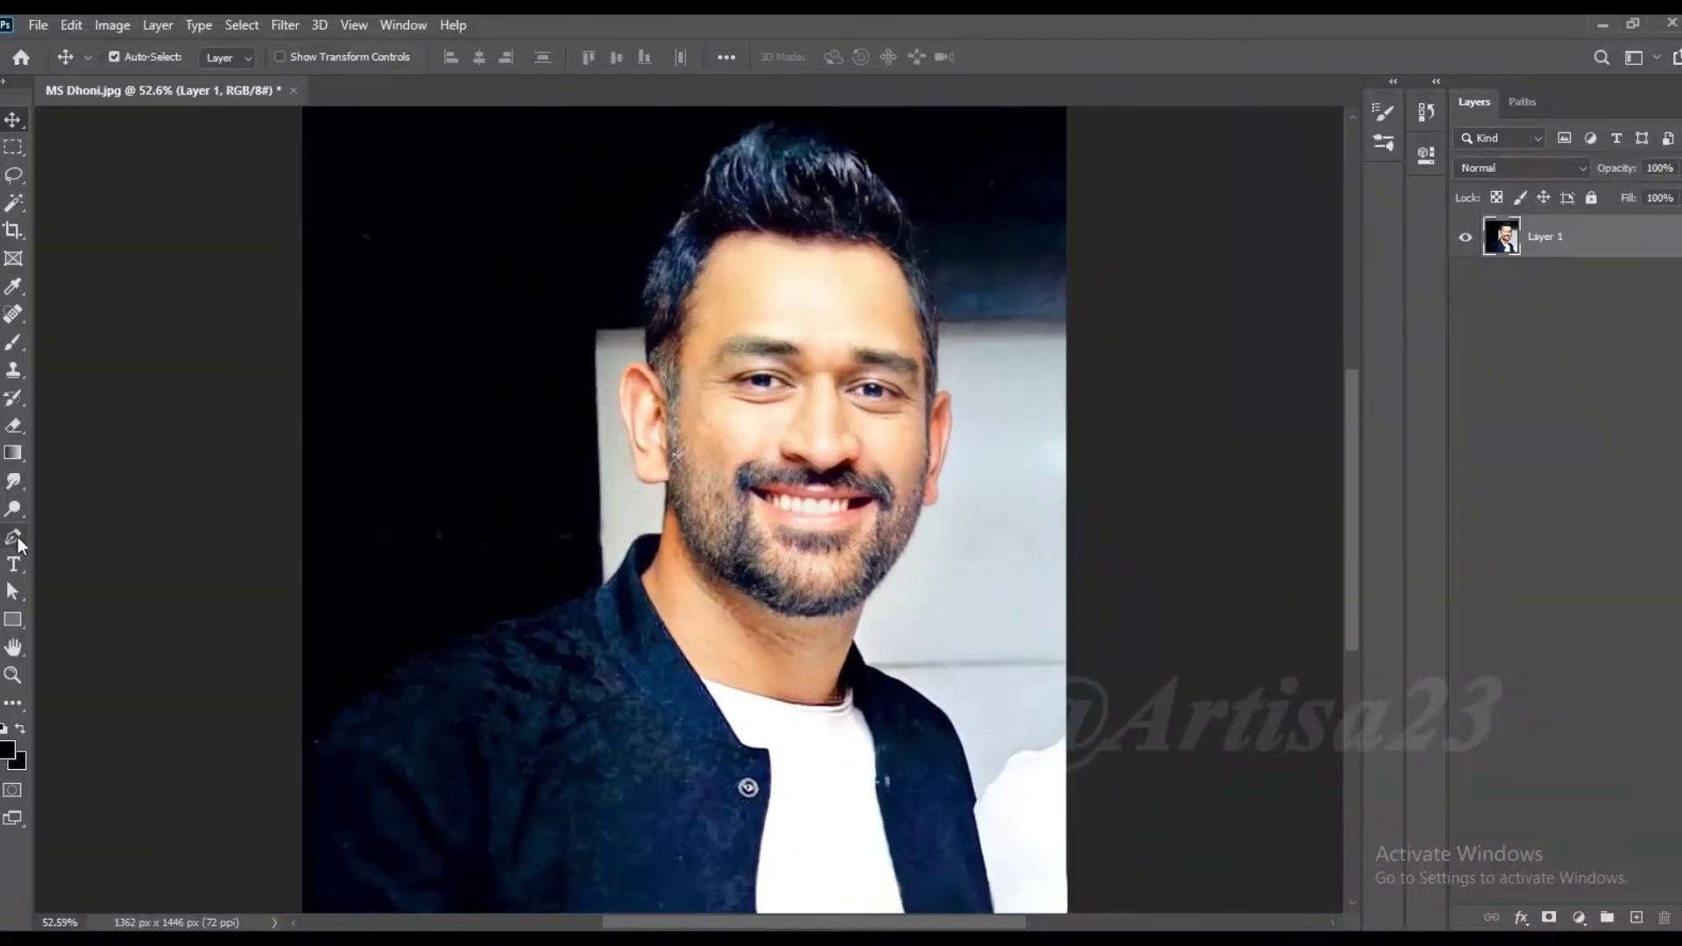
# Step: Start a Pen path with a curved anchor along the left shoulder
pyautogui.click(13, 537)
pyautogui.scroll(-3, 739, 477)
pyautogui.scroll(5, 333, 754)
pyautogui.scroll(3, 333, 753)
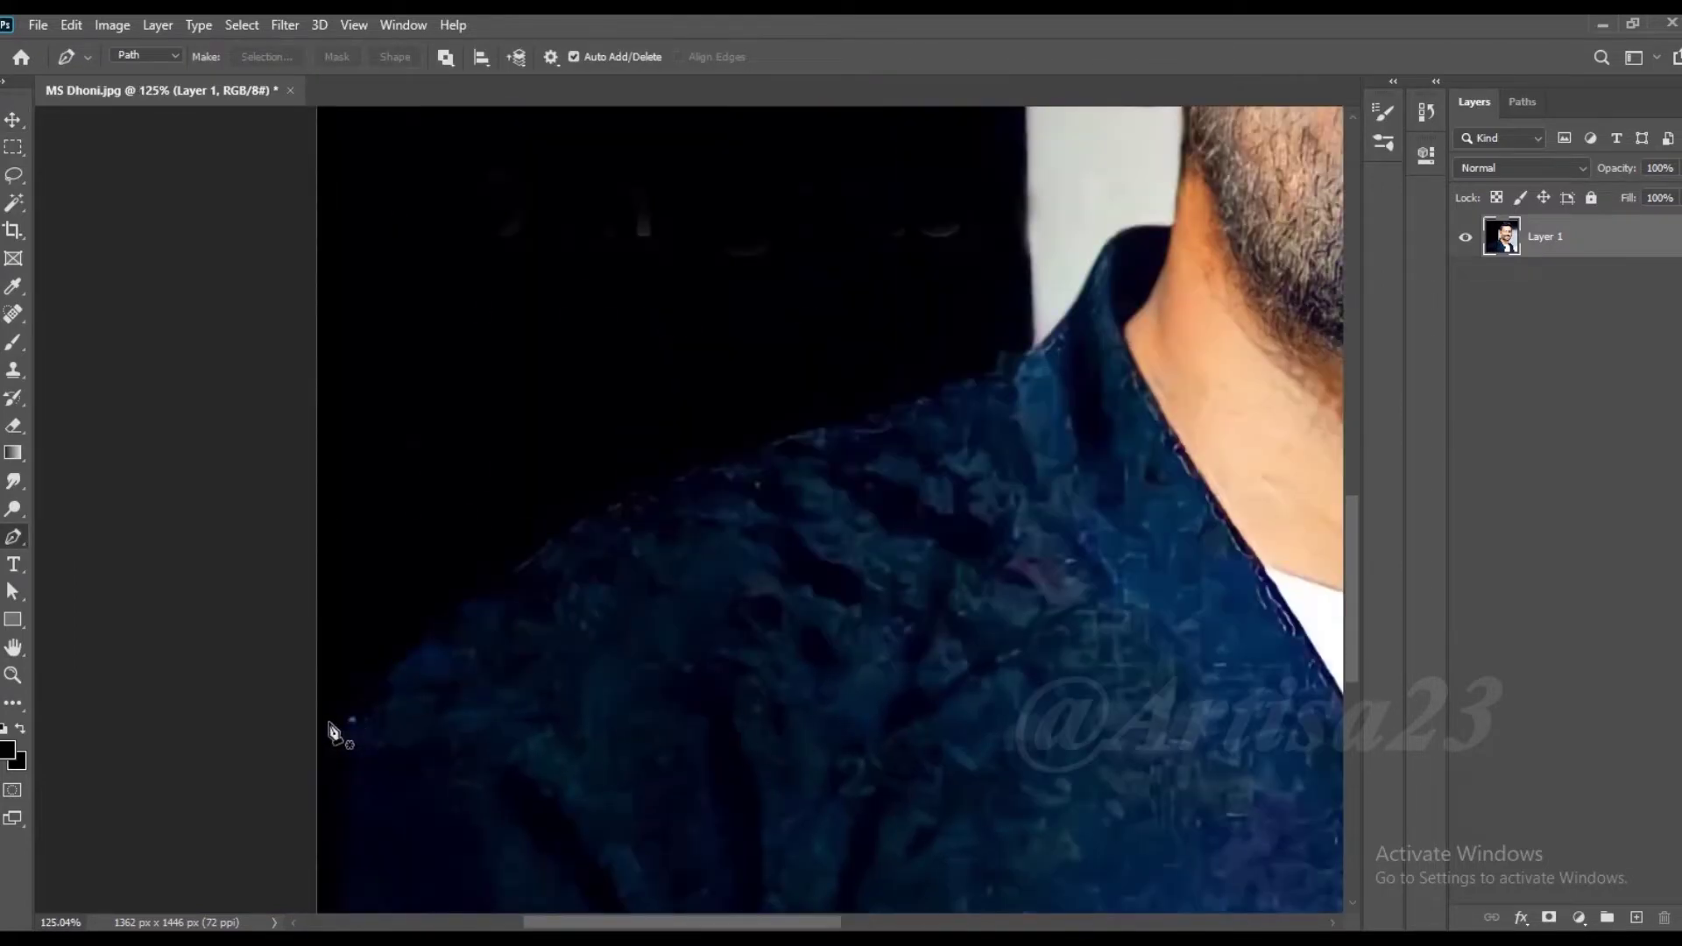
pyautogui.moveTo(660, 475); pyautogui.dragTo(691, 462)
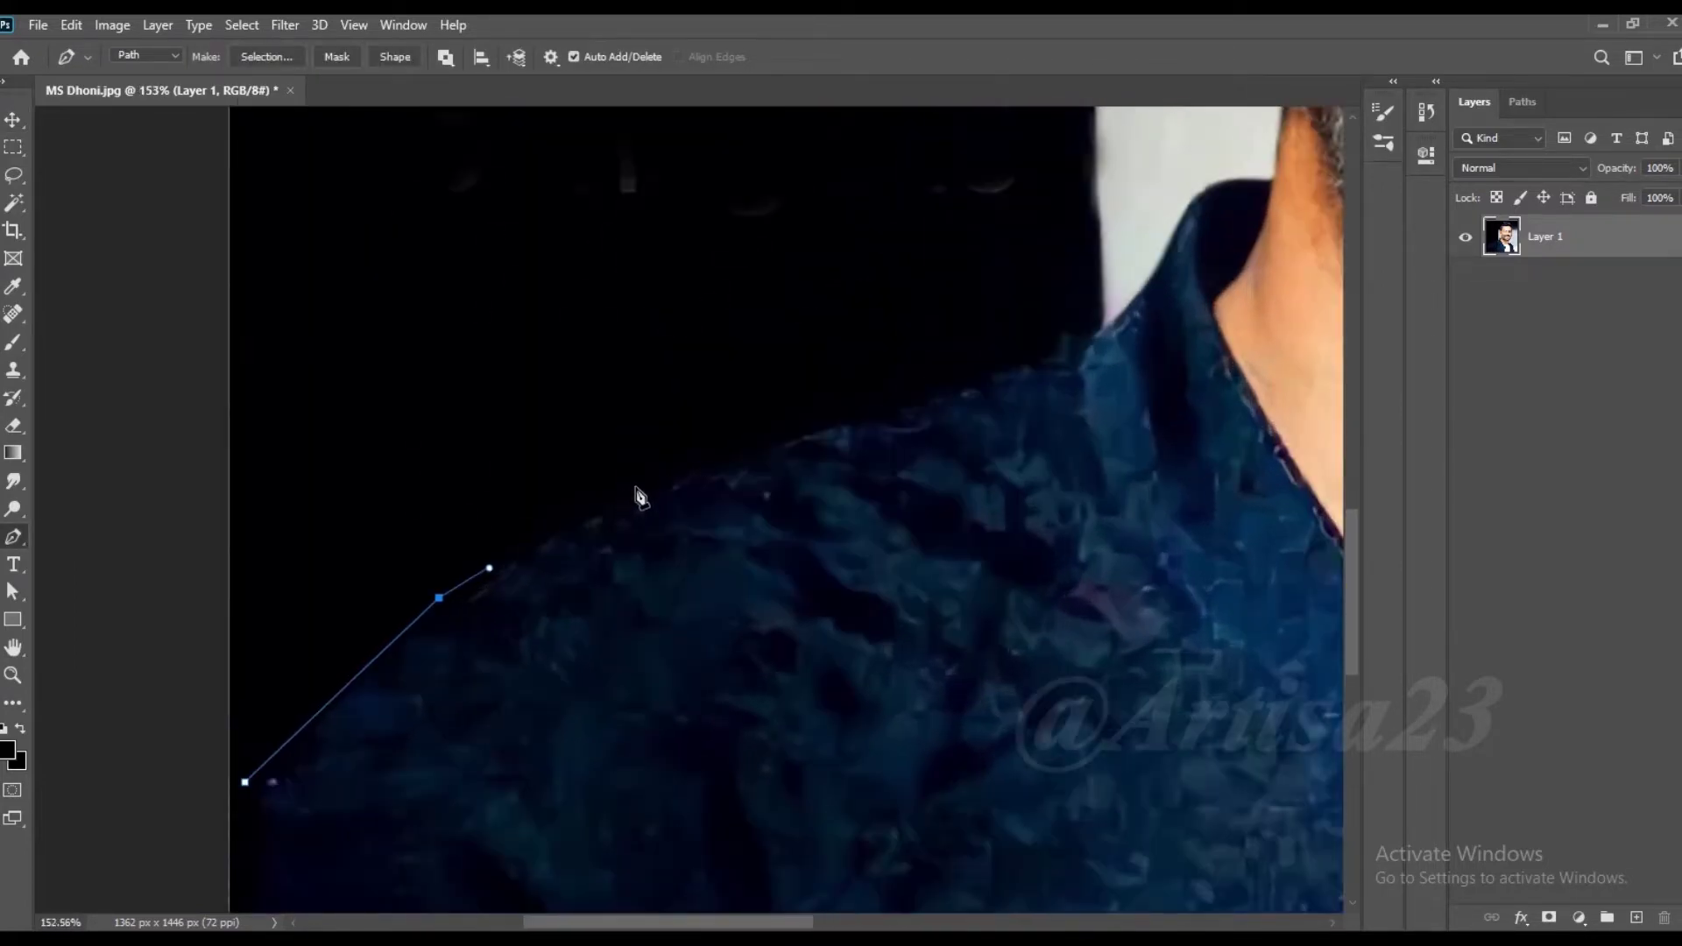
pyautogui.scroll(2, 680, 460)
pyautogui.scroll(3, 916, 399)
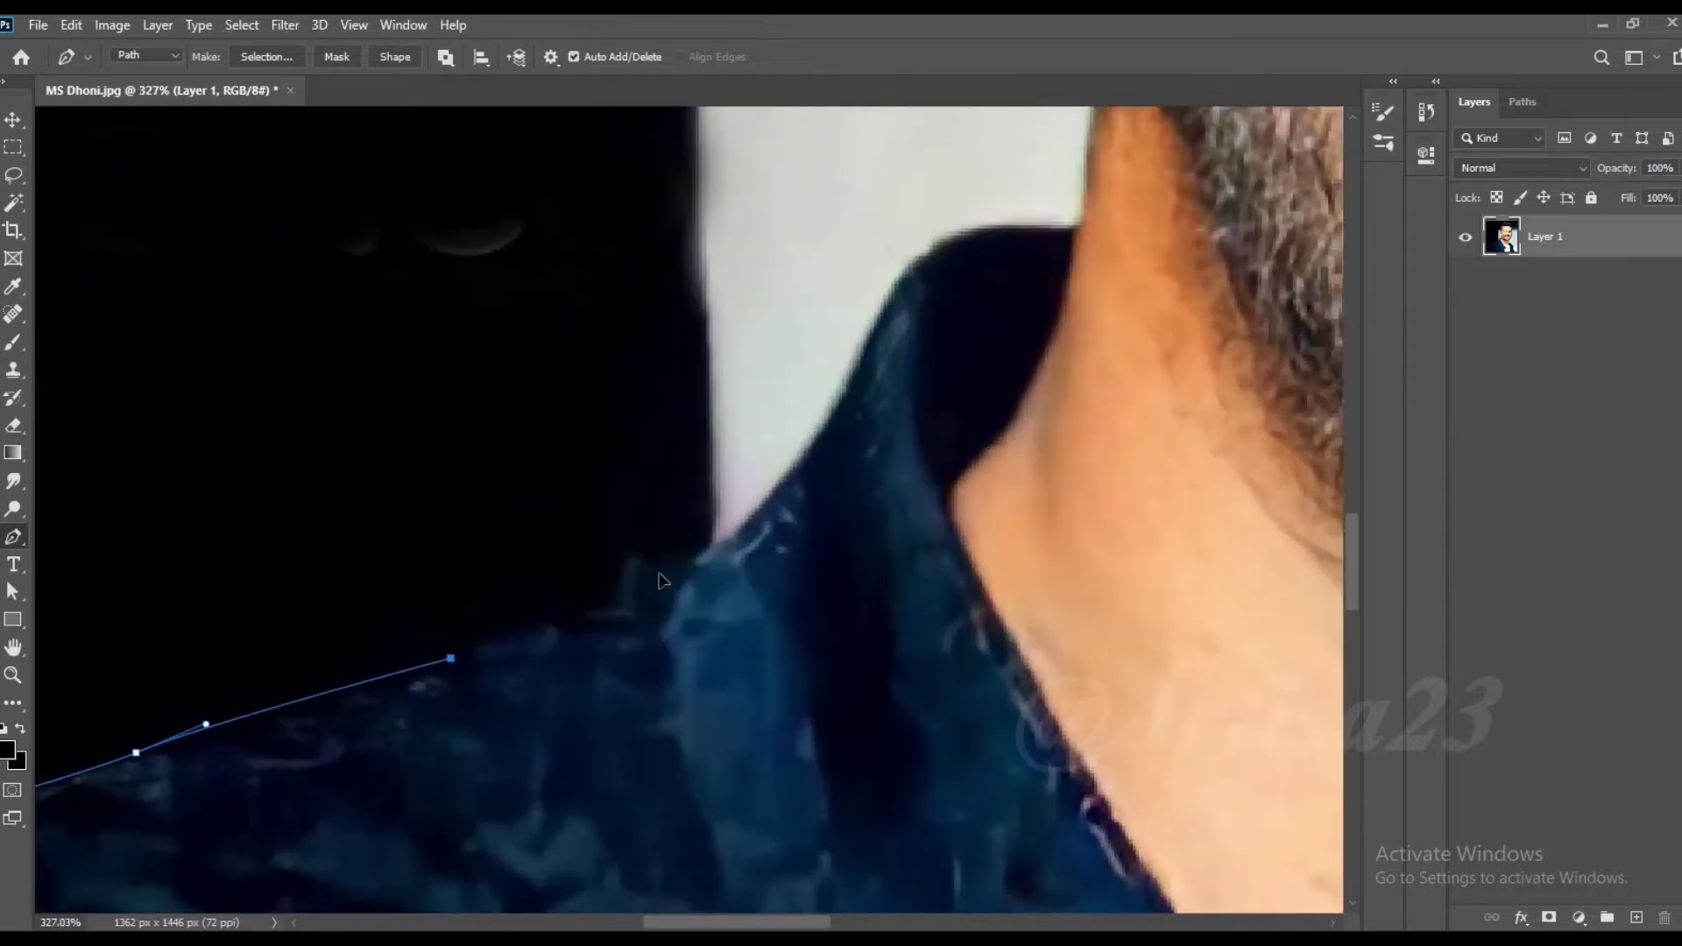
# Step: Add path anchors along the collar edge and the bottom of the ear
pyautogui.moveTo(844, 423); pyautogui.dragTo(854, 395)
pyautogui.scroll(2, 850, 404)
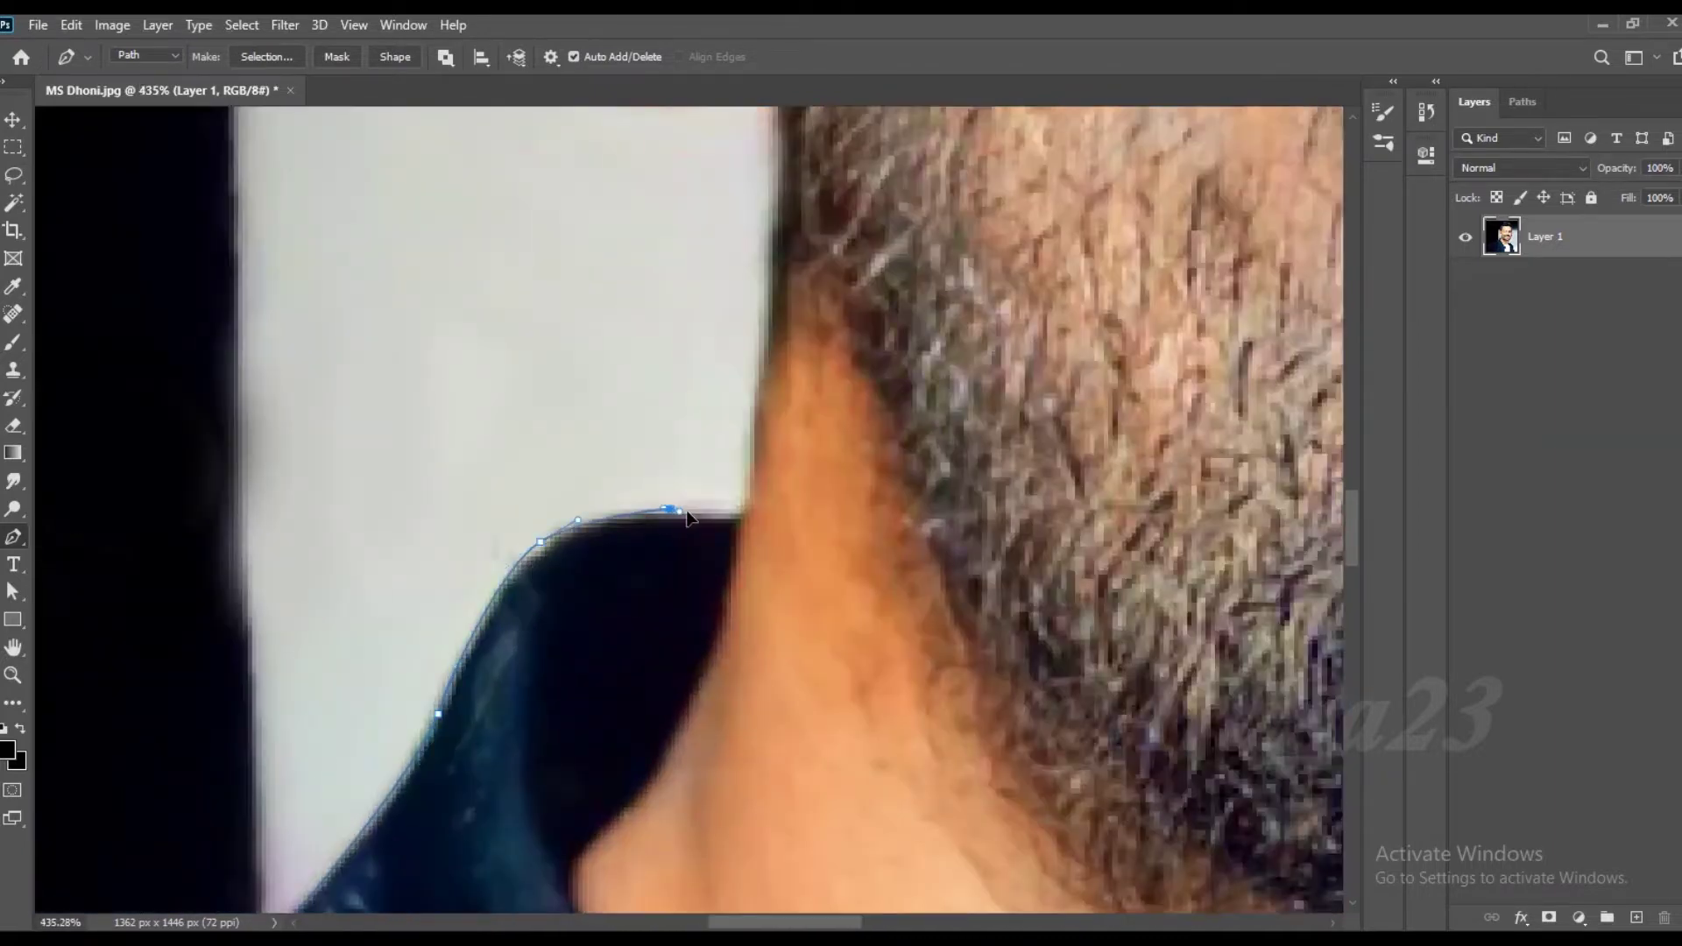
pyautogui.scroll(-2, 687, 517)
pyautogui.scroll(3, 703, 676)
pyautogui.click(697, 555)
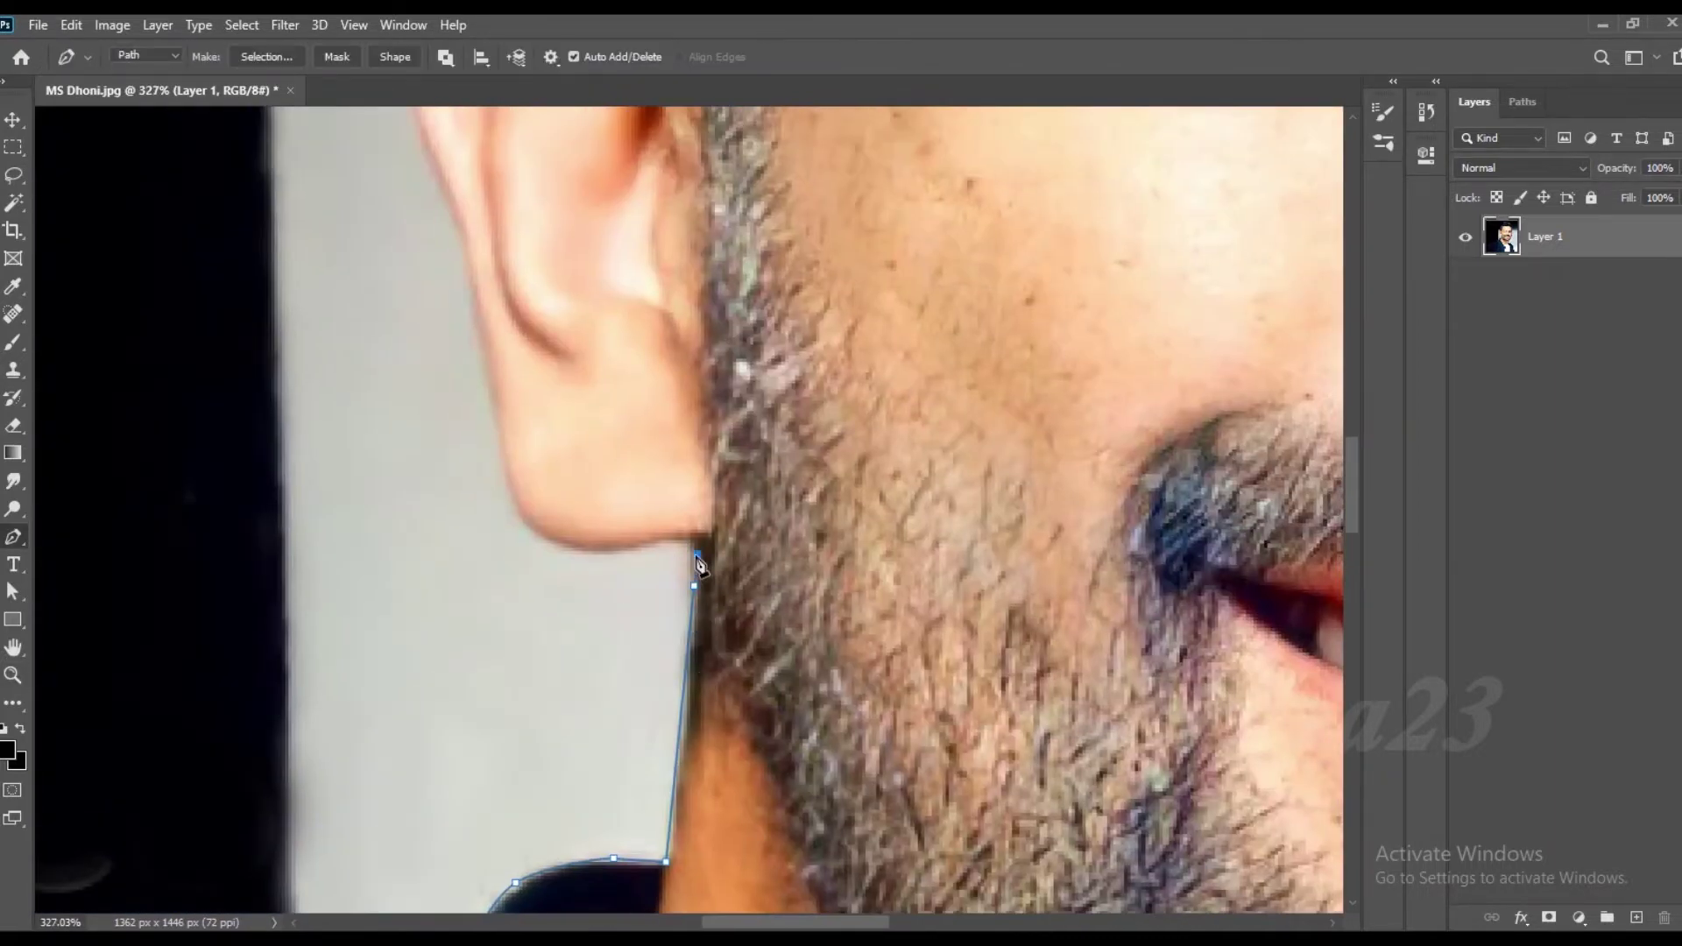
pyautogui.scroll(2, 701, 565)
pyautogui.scroll(2, 682, 549)
pyautogui.click(570, 557)
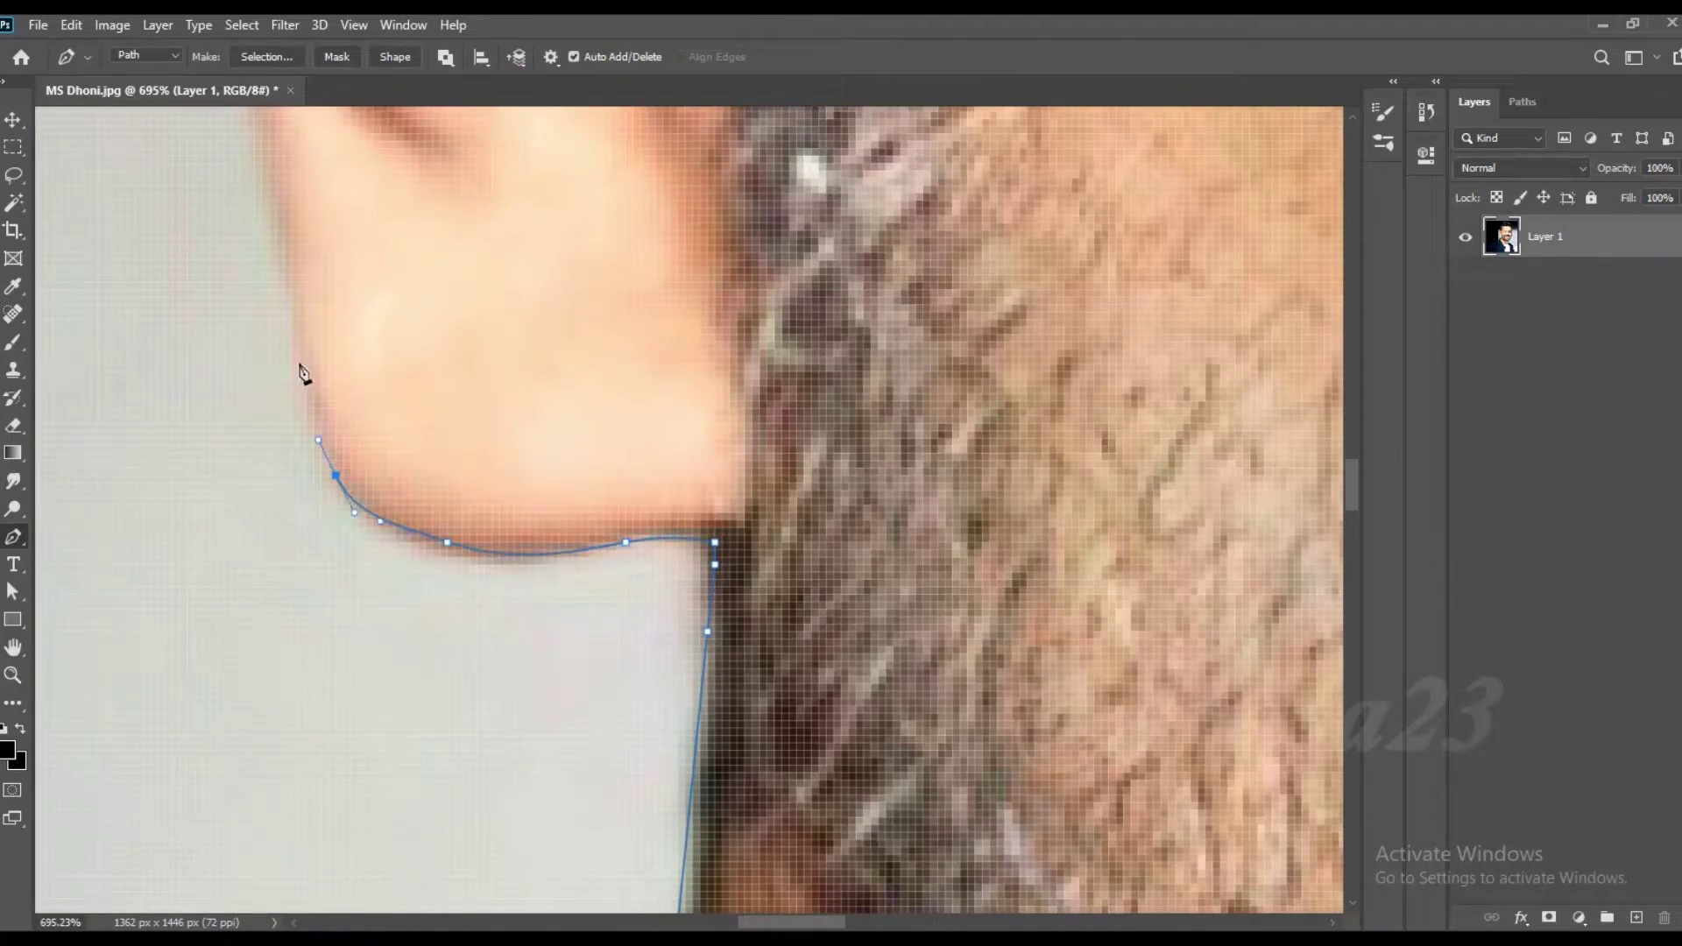
# Step: Extend the path up the outer edge of the ear
pyautogui.click(300, 366)
pyautogui.scroll(-1, 443, 583)
pyautogui.moveTo(384, 351); pyautogui.dragTo(447, 628)
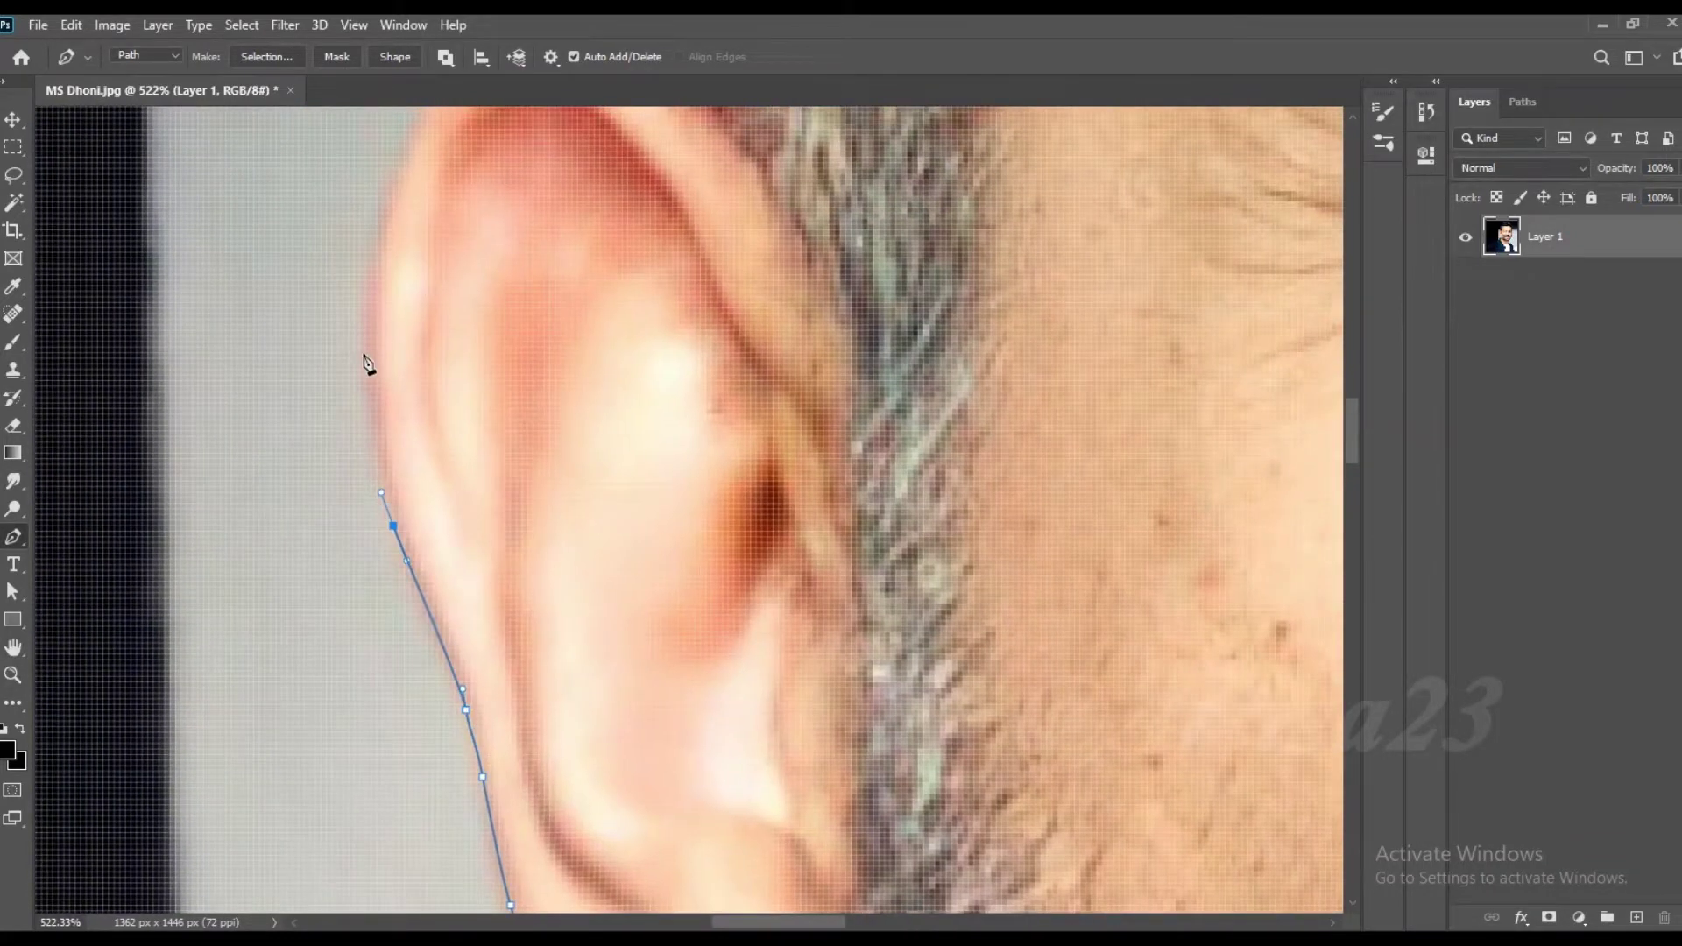
pyautogui.moveTo(364, 365); pyautogui.dragTo(295, 599)
pyautogui.moveTo(295, 599); pyautogui.dragTo(297, 533)
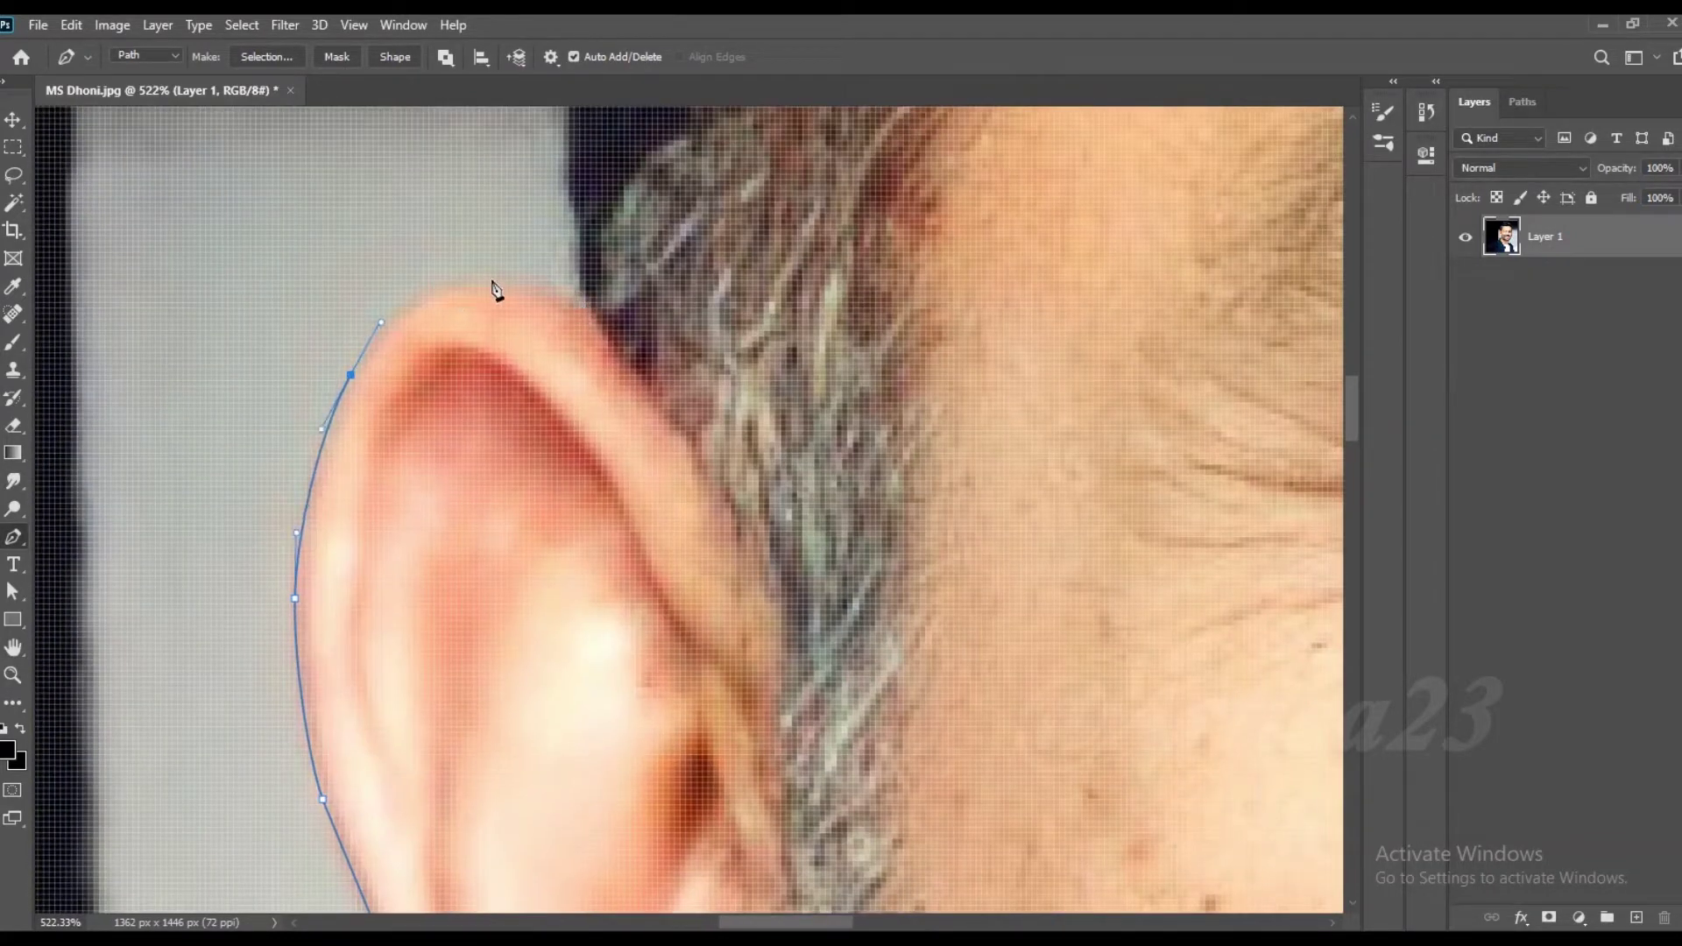
pyautogui.scroll(-2, 587, 307)
# Step: Trace the path up the hair edge and along the top of the hair
pyautogui.moveTo(555, 413)
pyautogui.mouseDown()
pyautogui.moveTo(554, 633)
pyautogui.moveTo(543, 302)
pyautogui.mouseUp()
pyautogui.scroll(-2, 579, 279)
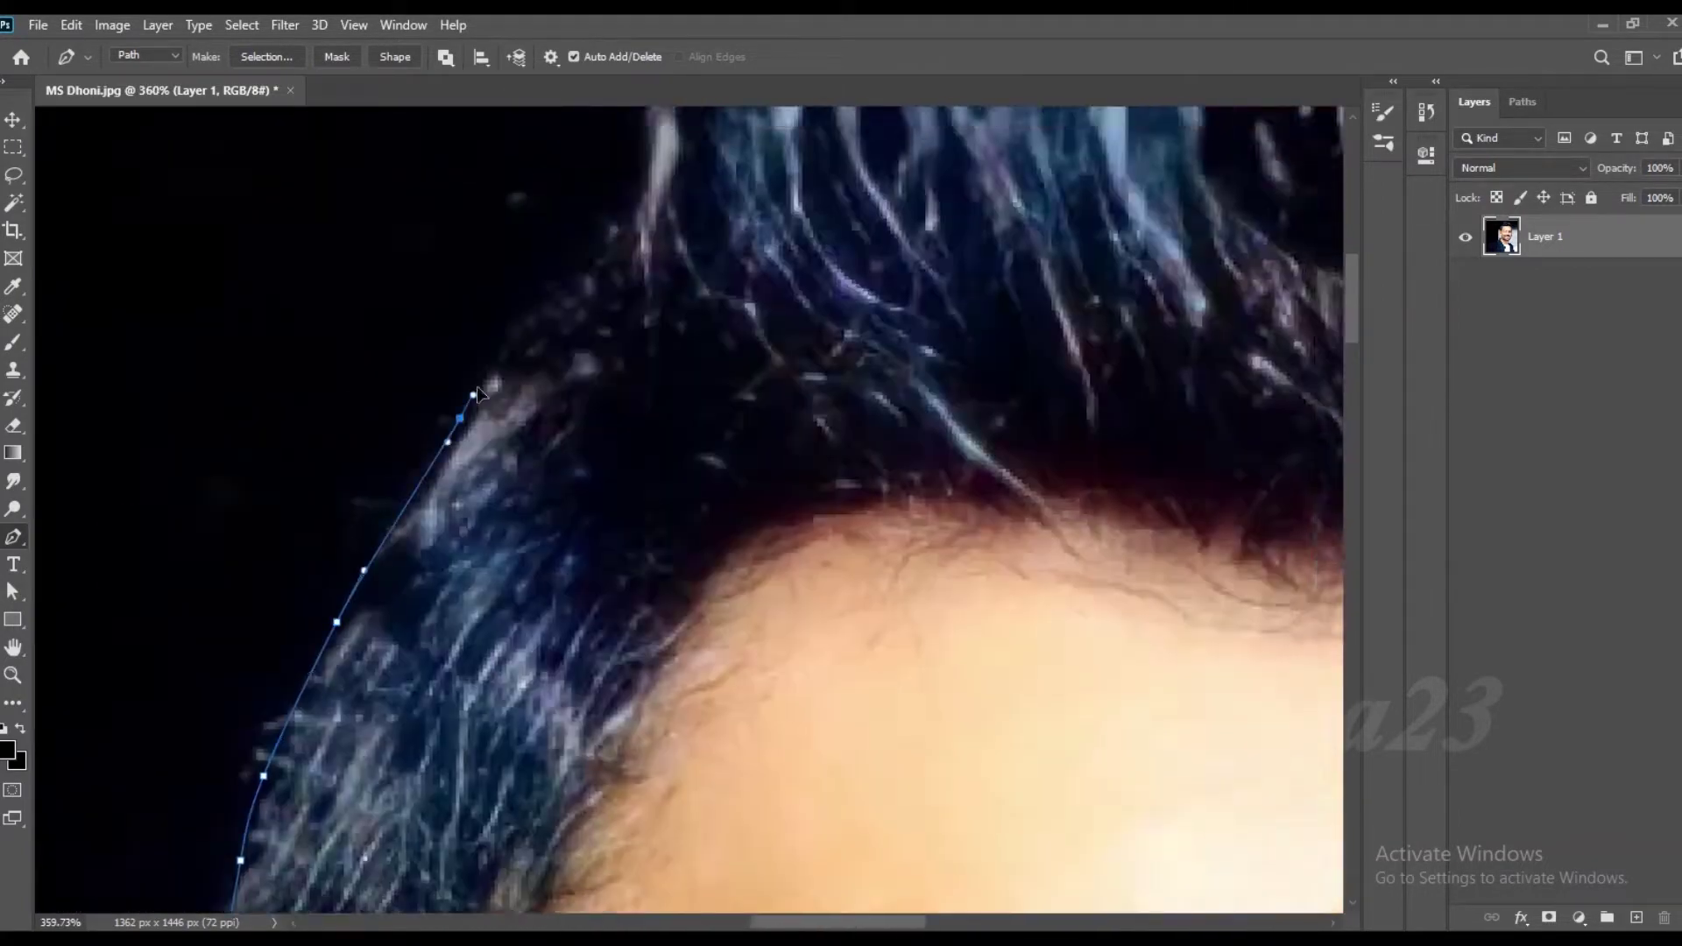
pyautogui.click(502, 379)
pyautogui.moveTo(601, 198); pyautogui.dragTo(481, 376)
pyautogui.moveTo(555, 324); pyautogui.dragTo(589, 307)
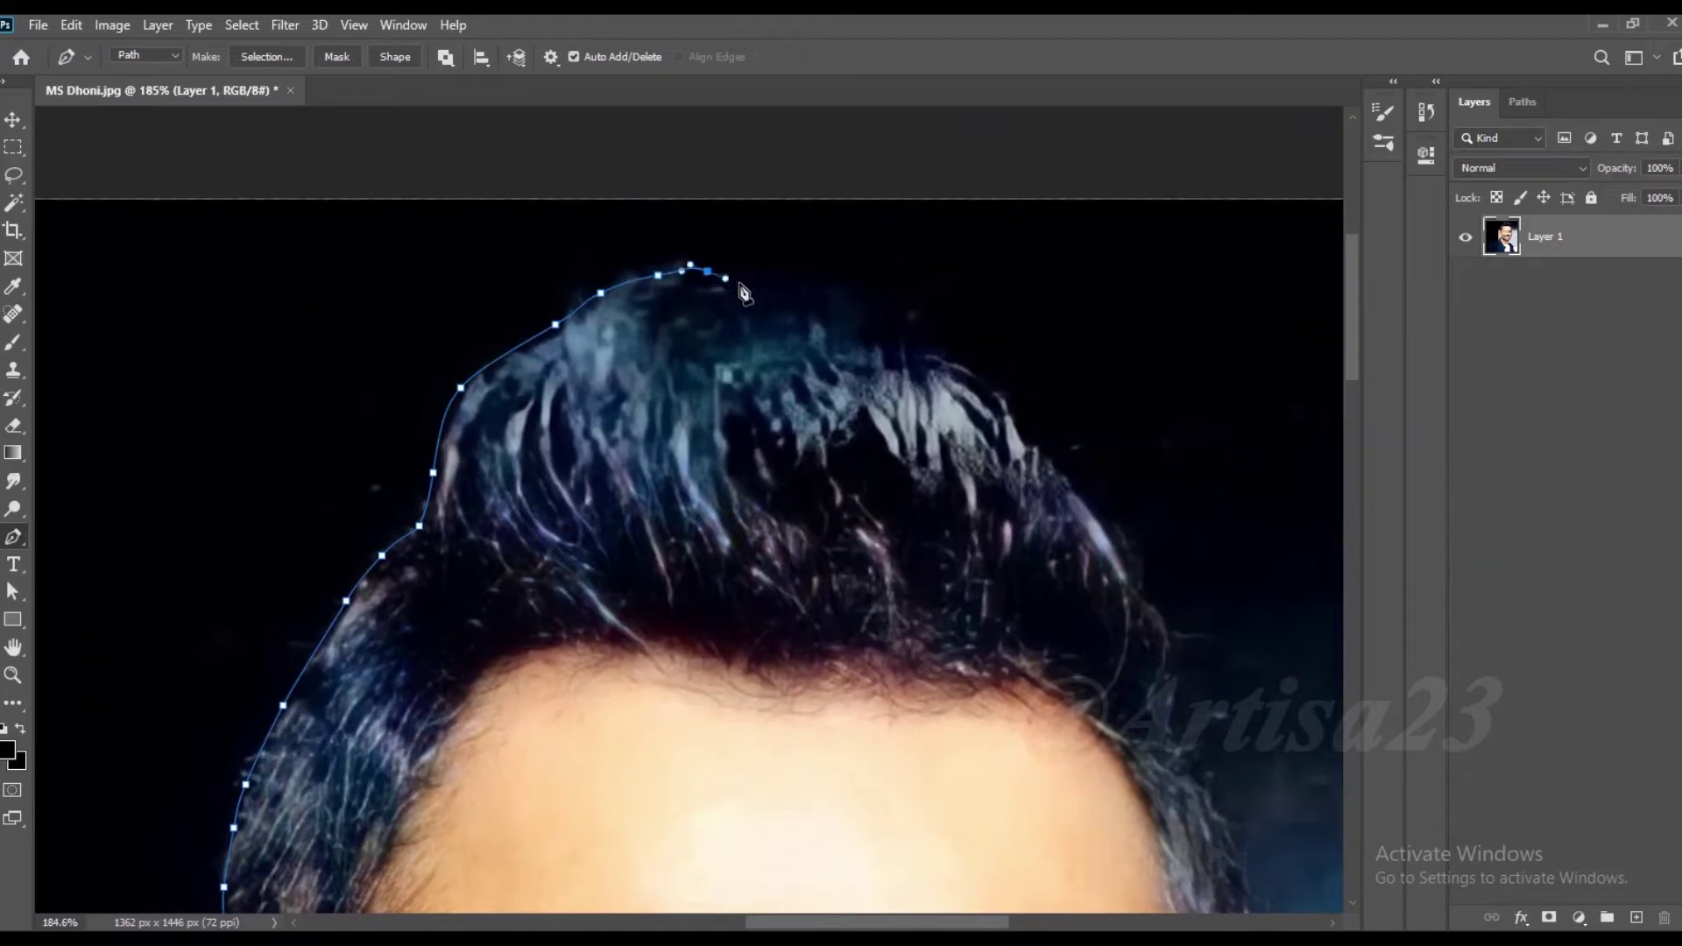
# Step: Carry the path past the crown and down the hair's right side
pyautogui.click(1022, 408)
pyautogui.click(1046, 436)
pyautogui.moveTo(1126, 538); pyautogui.dragTo(719, 390)
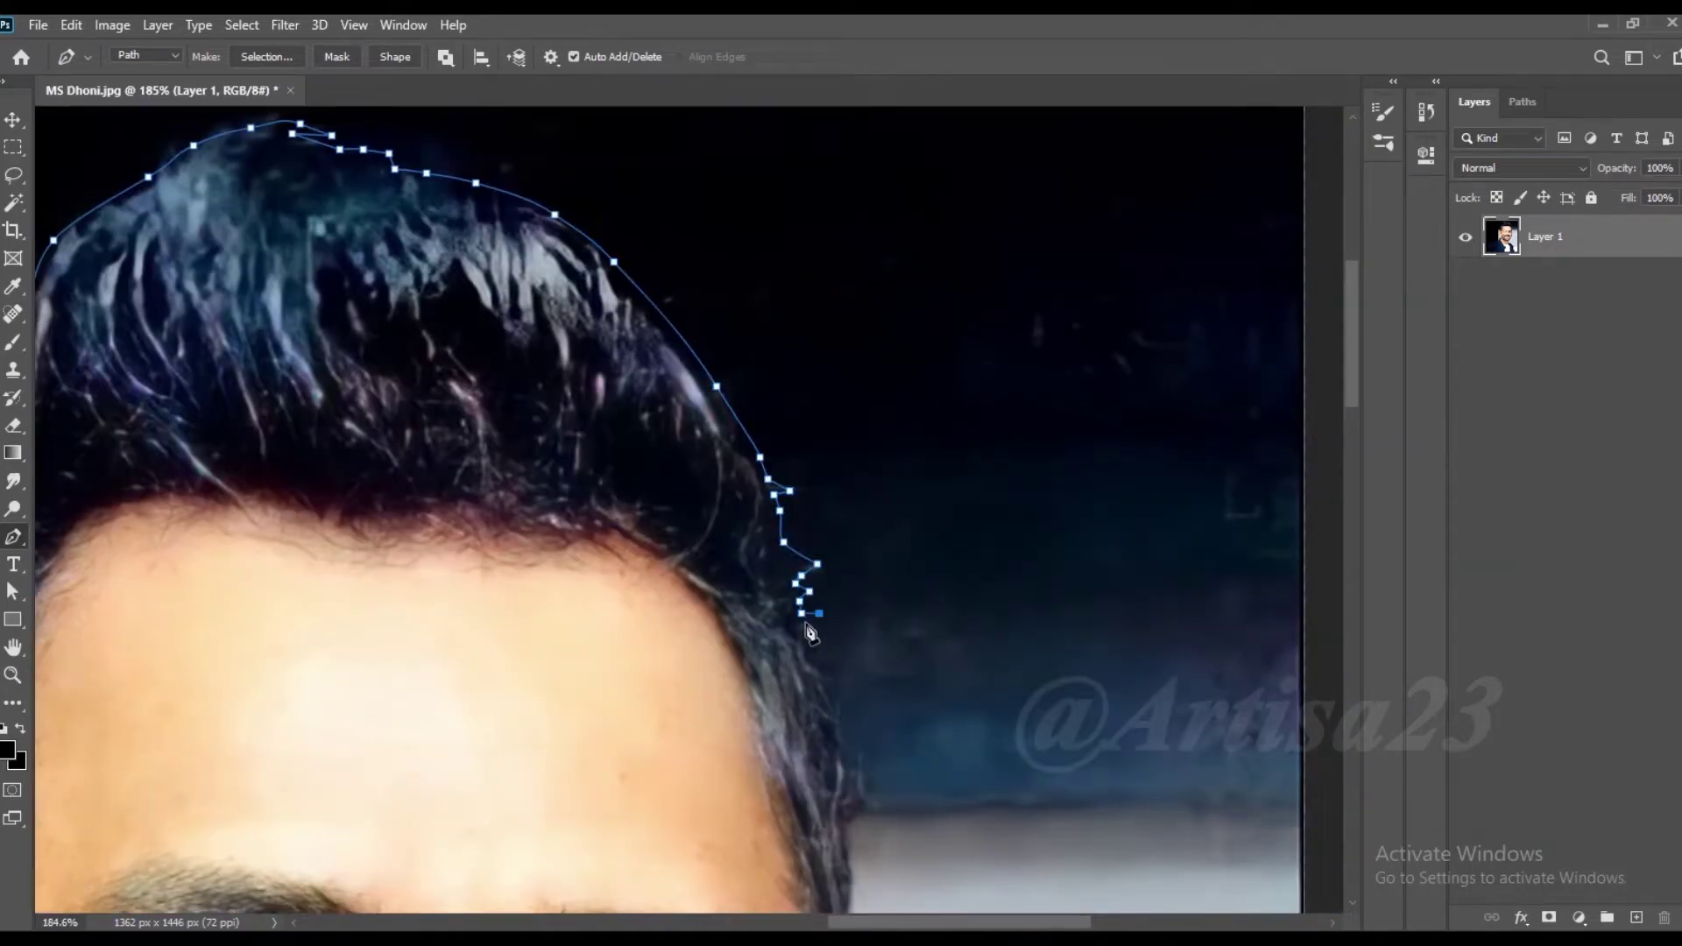
pyautogui.scroll(3, 832, 705)
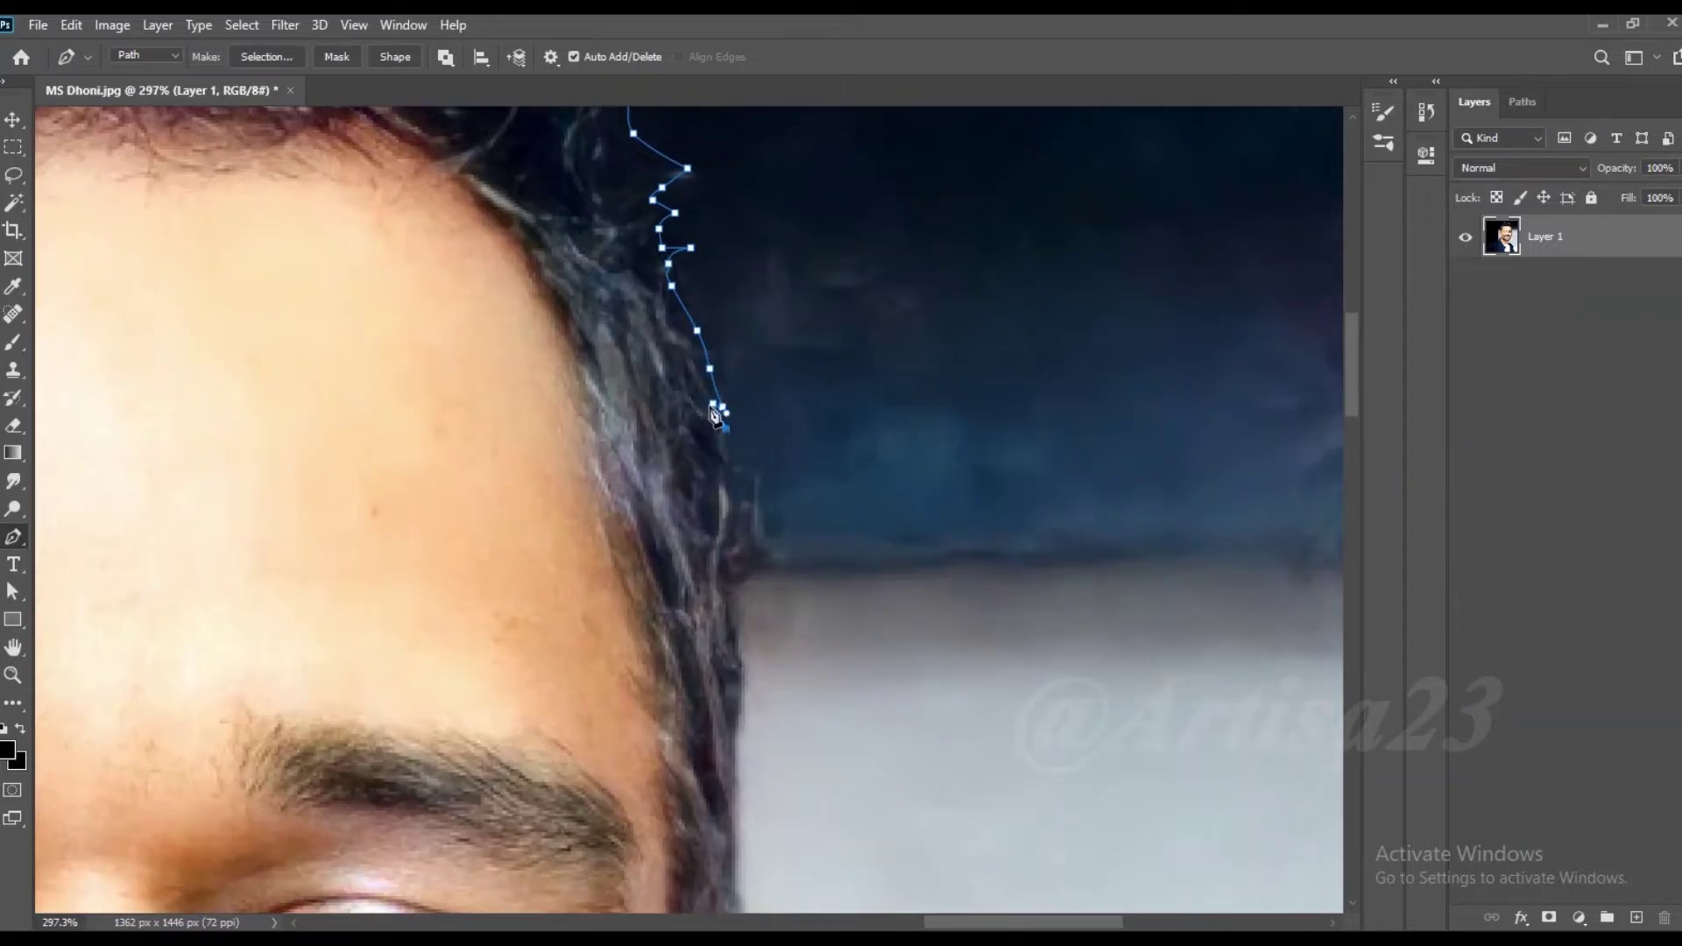
pyautogui.click(736, 511)
pyautogui.click(728, 533)
# Step: Continue the path down beside the temple to where the hair meets the ear
pyautogui.scroll(-1, 745, 505)
pyautogui.click(741, 579)
pyautogui.scroll(-1, 741, 574)
pyautogui.scroll(-4, 738, 526)
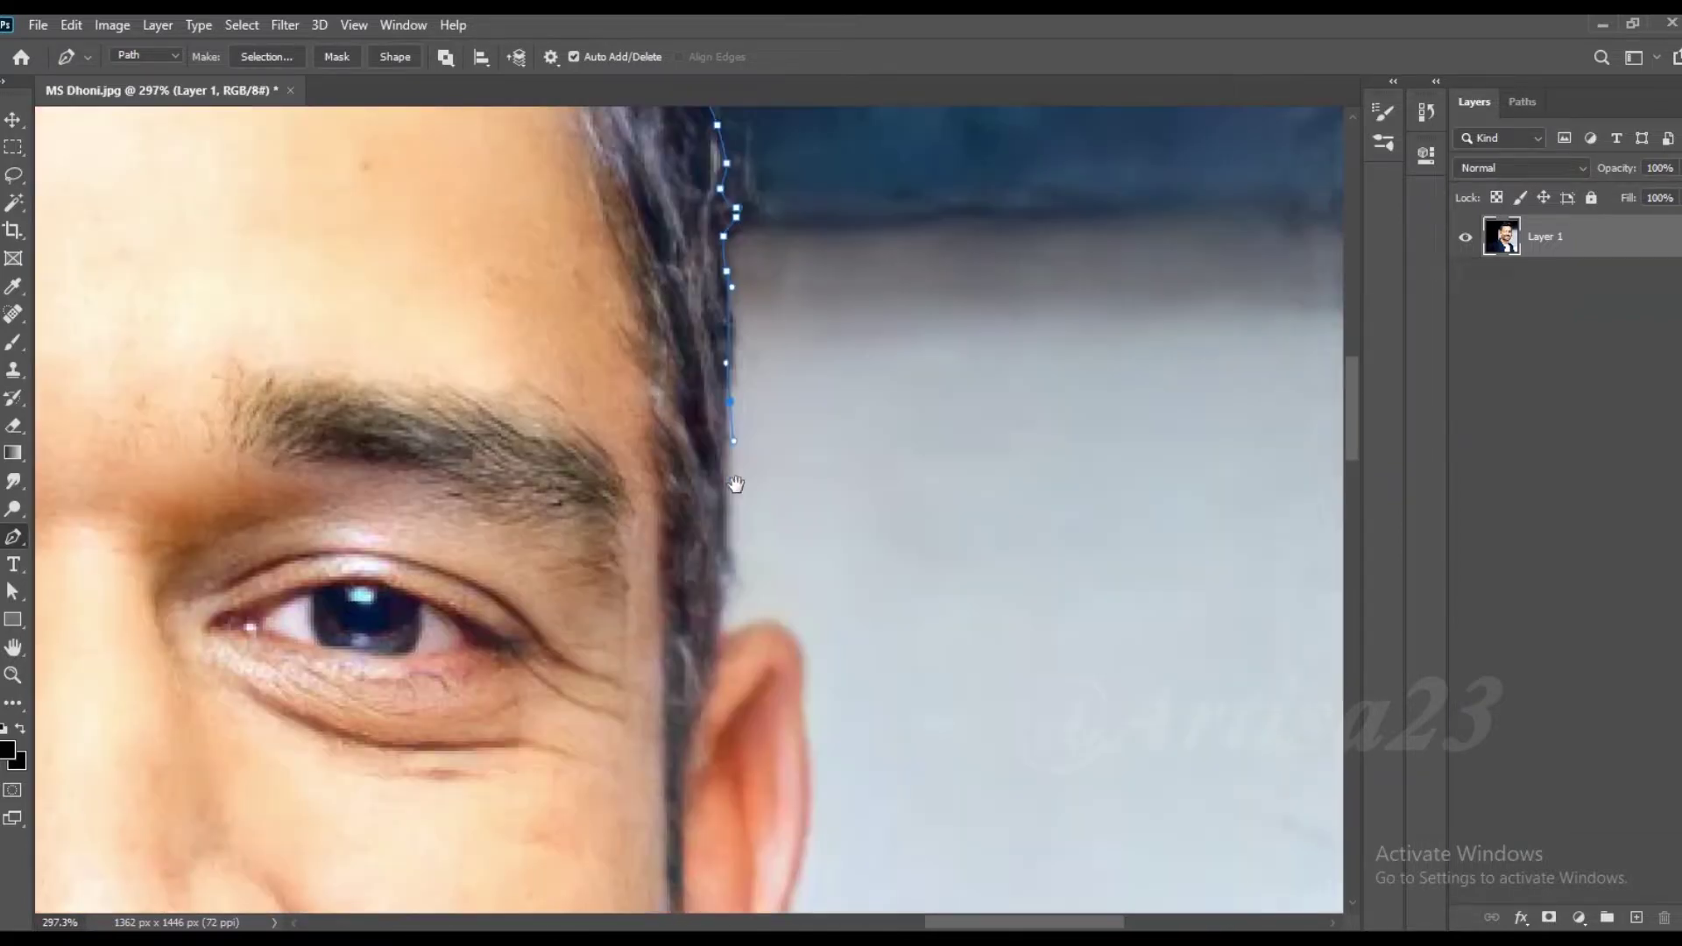
pyautogui.click(723, 627)
pyautogui.scroll(1, 666, 604)
pyautogui.scroll(1, 612, 575)
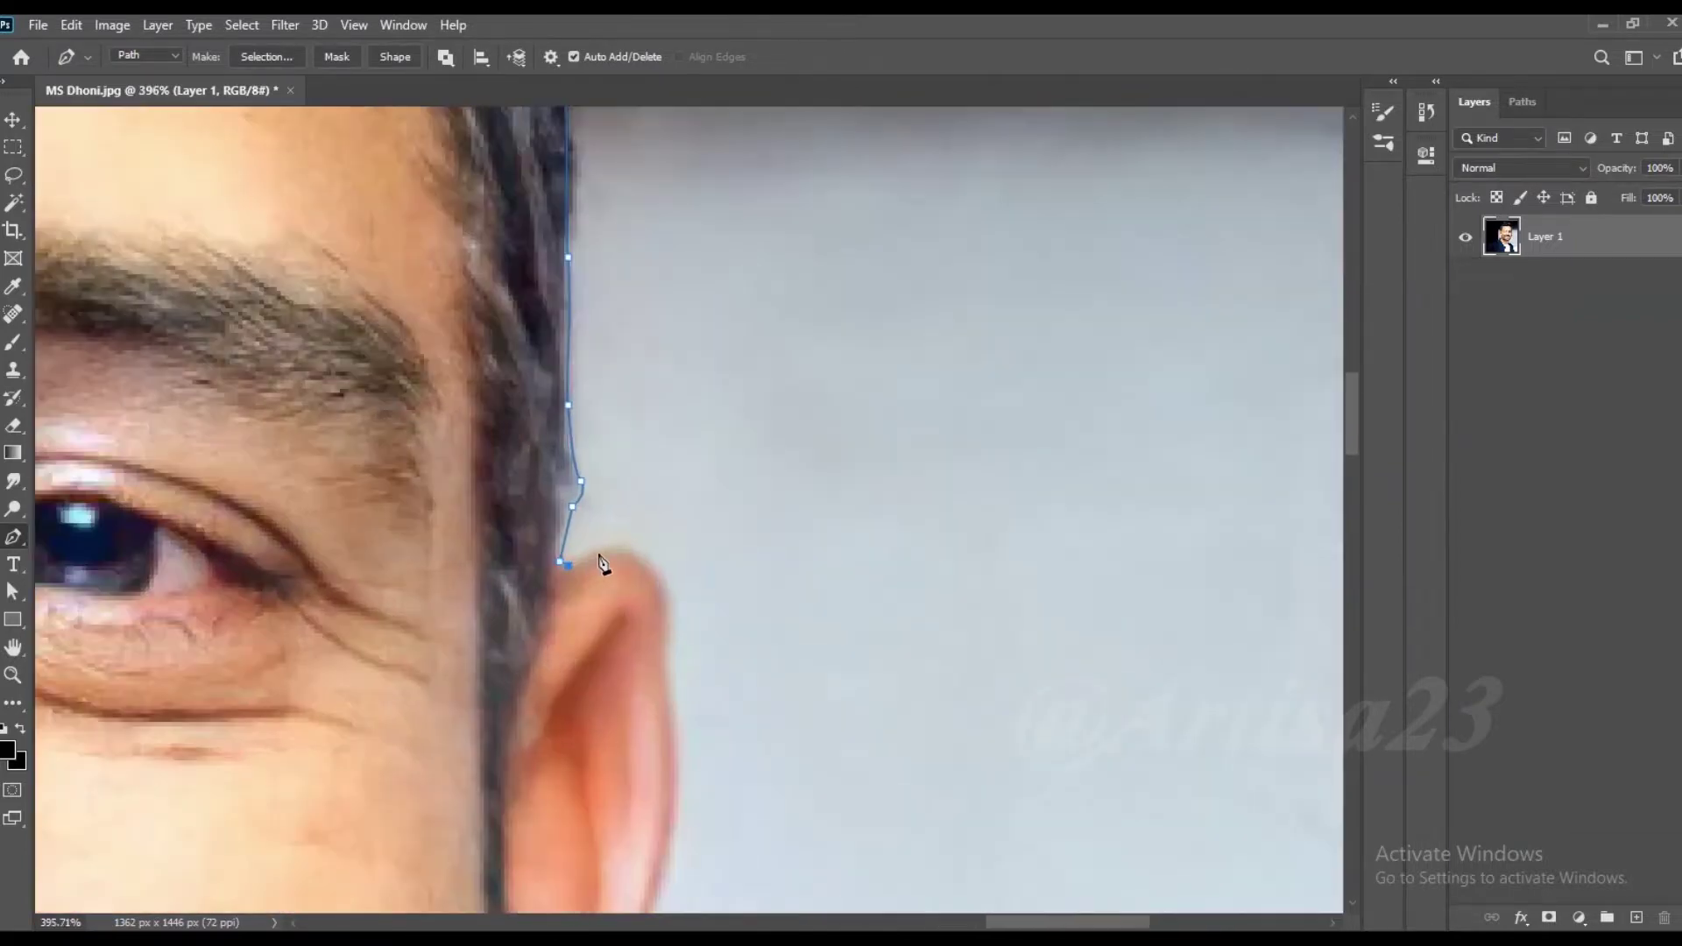
# Step: Trace the path down the right ear edge and onto the beard
pyautogui.scroll(-3, 657, 544)
pyautogui.scroll(2, 613, 732)
pyautogui.scroll(-2, 596, 745)
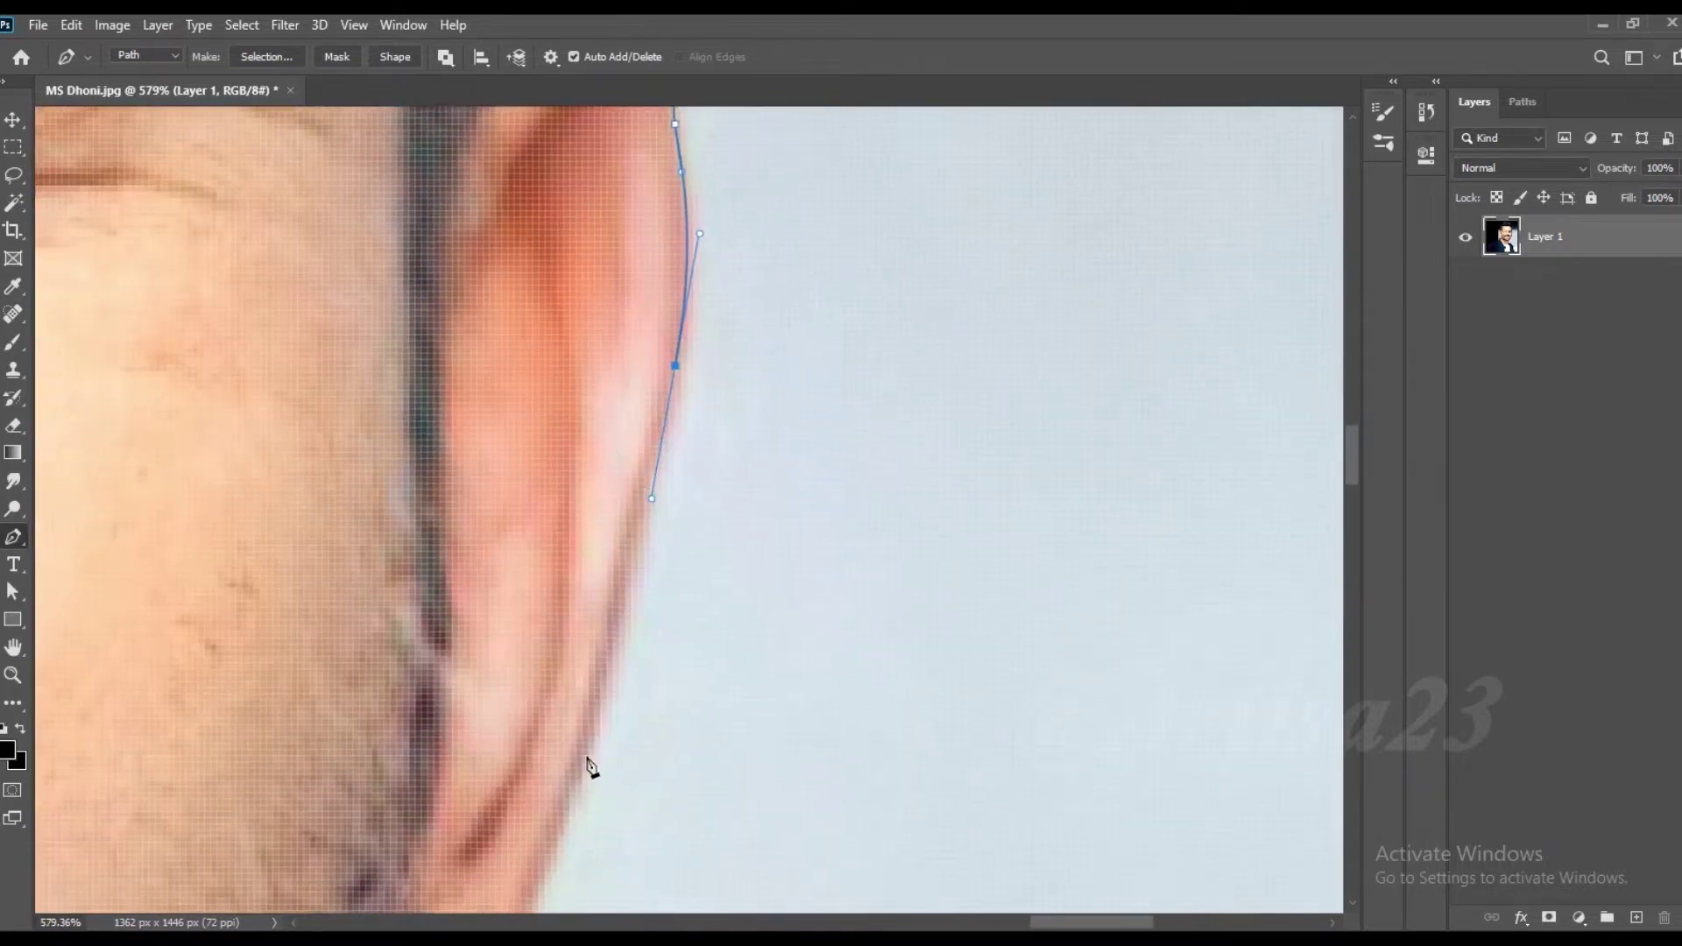
pyautogui.moveTo(713, 368); pyautogui.dragTo(692, 452)
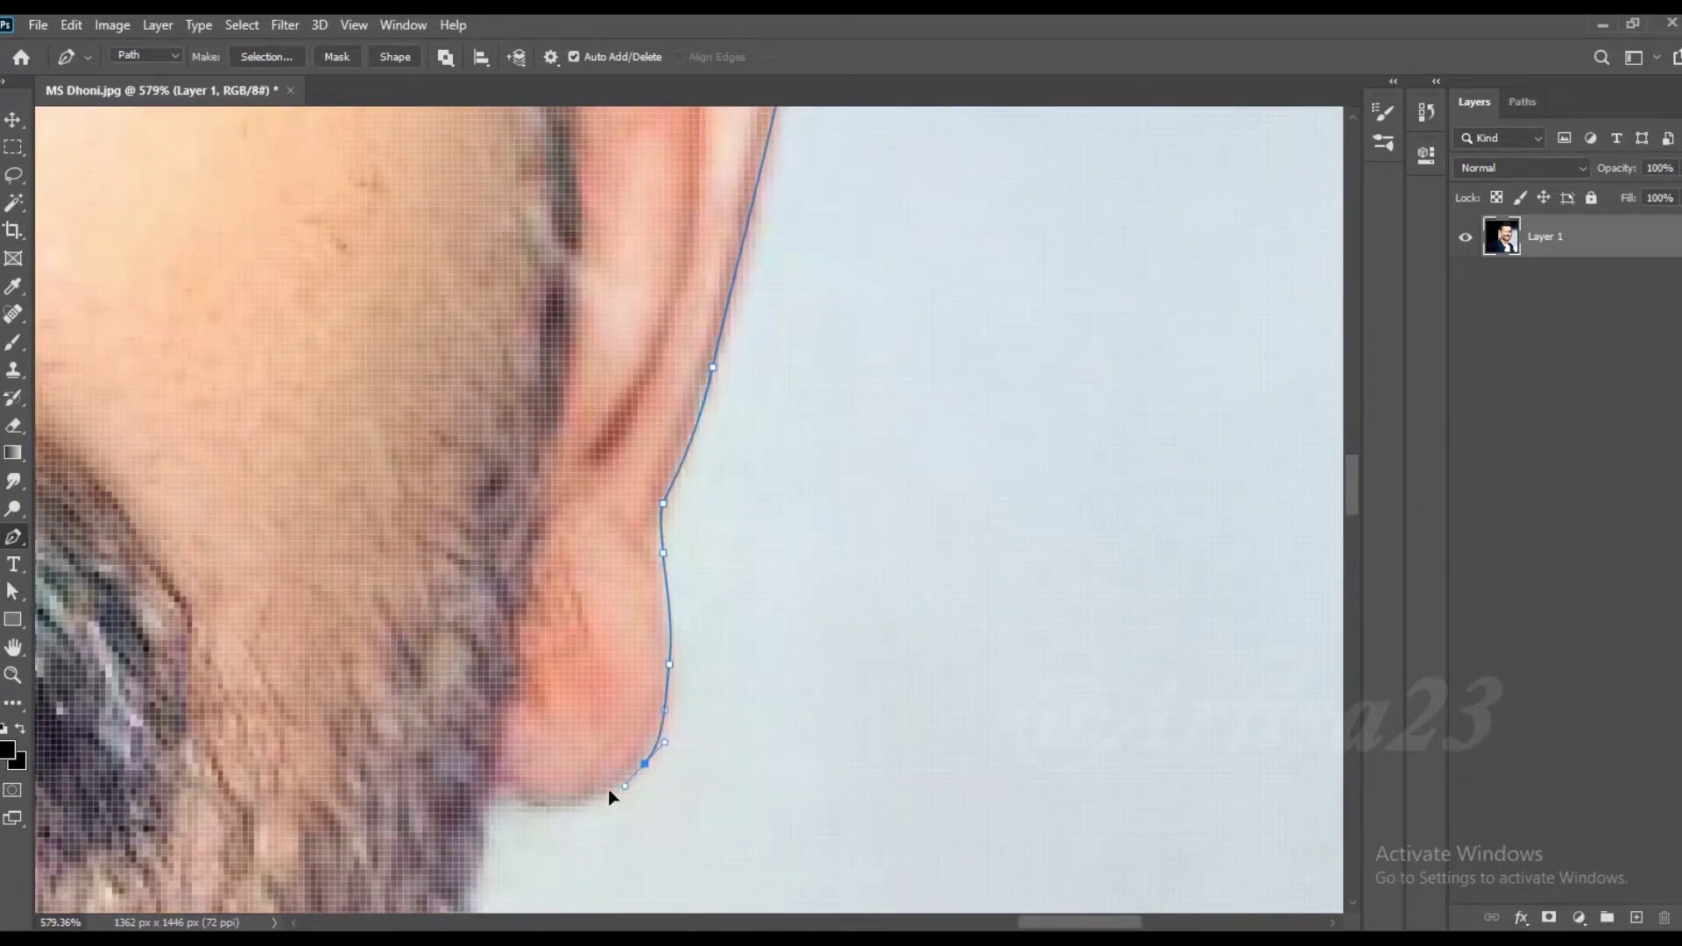
pyautogui.scroll(-2, 492, 813)
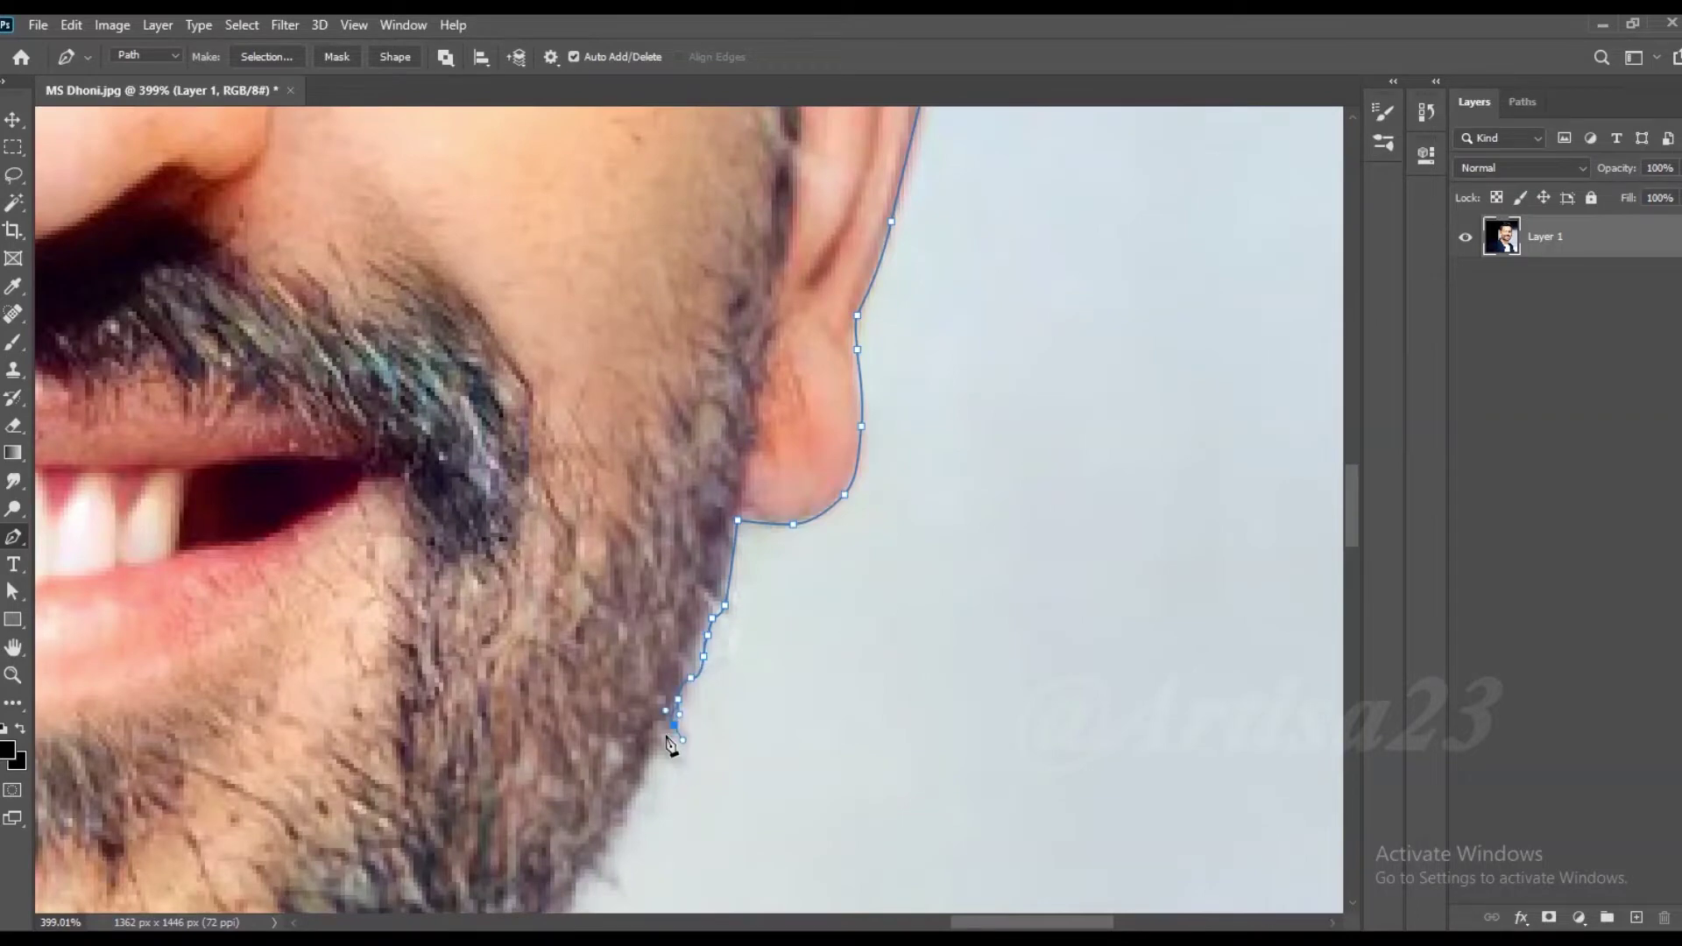
pyautogui.click(754, 485)
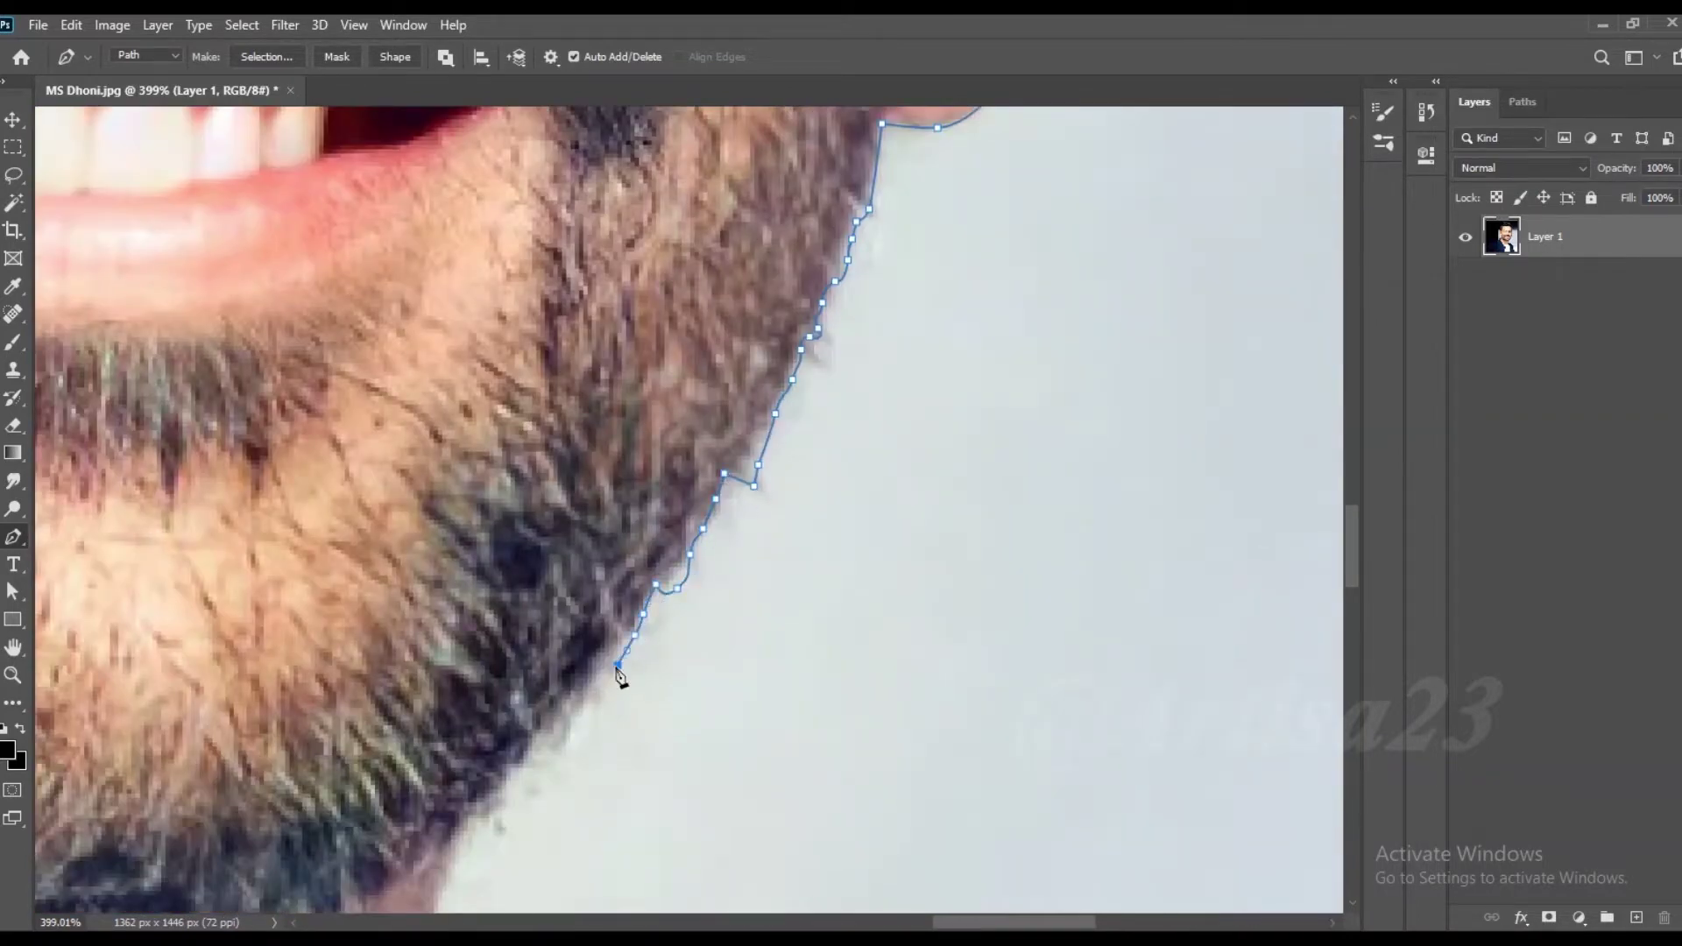
# Step: Add path anchors along the jaw and neck edge
pyautogui.scroll(-4, 530, 777)
pyautogui.hscroll(-2, 646, 470)
pyautogui.click(620, 528)
pyautogui.click(608, 565)
pyautogui.click(599, 603)
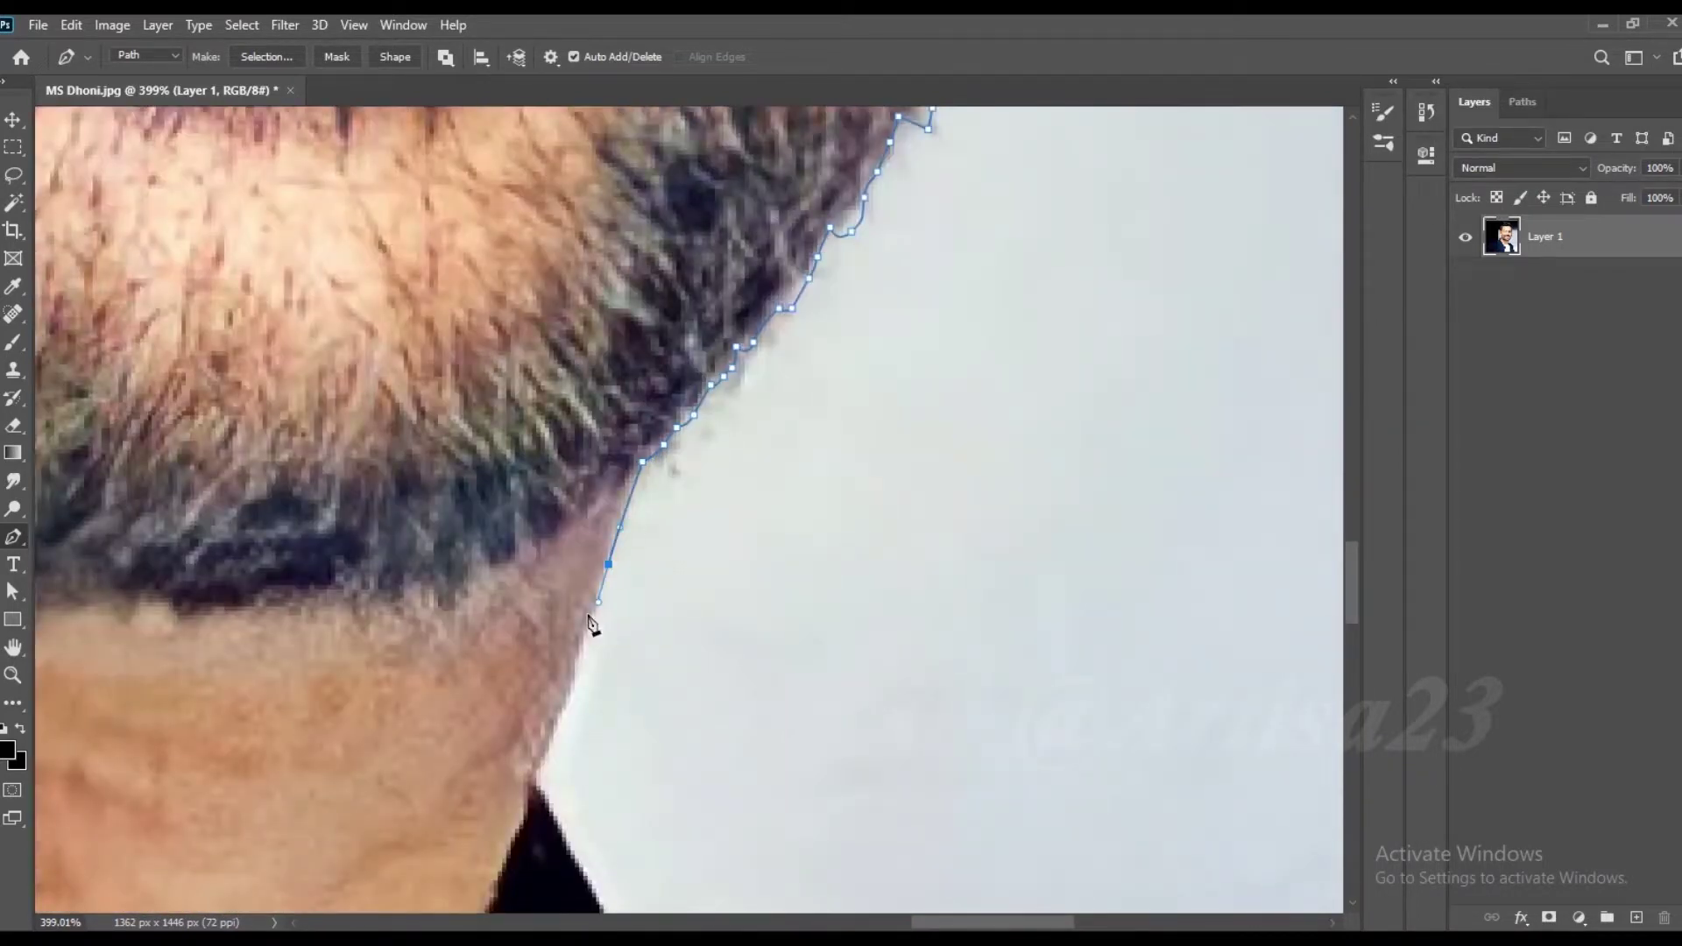
pyautogui.scroll(2, 547, 822)
# Step: Trace the path along the jacket edge
pyautogui.click(683, 701)
pyautogui.click(723, 728)
pyautogui.click(761, 756)
pyautogui.scroll(-3, 612, 619)
pyautogui.hscroll(3, 612, 619)
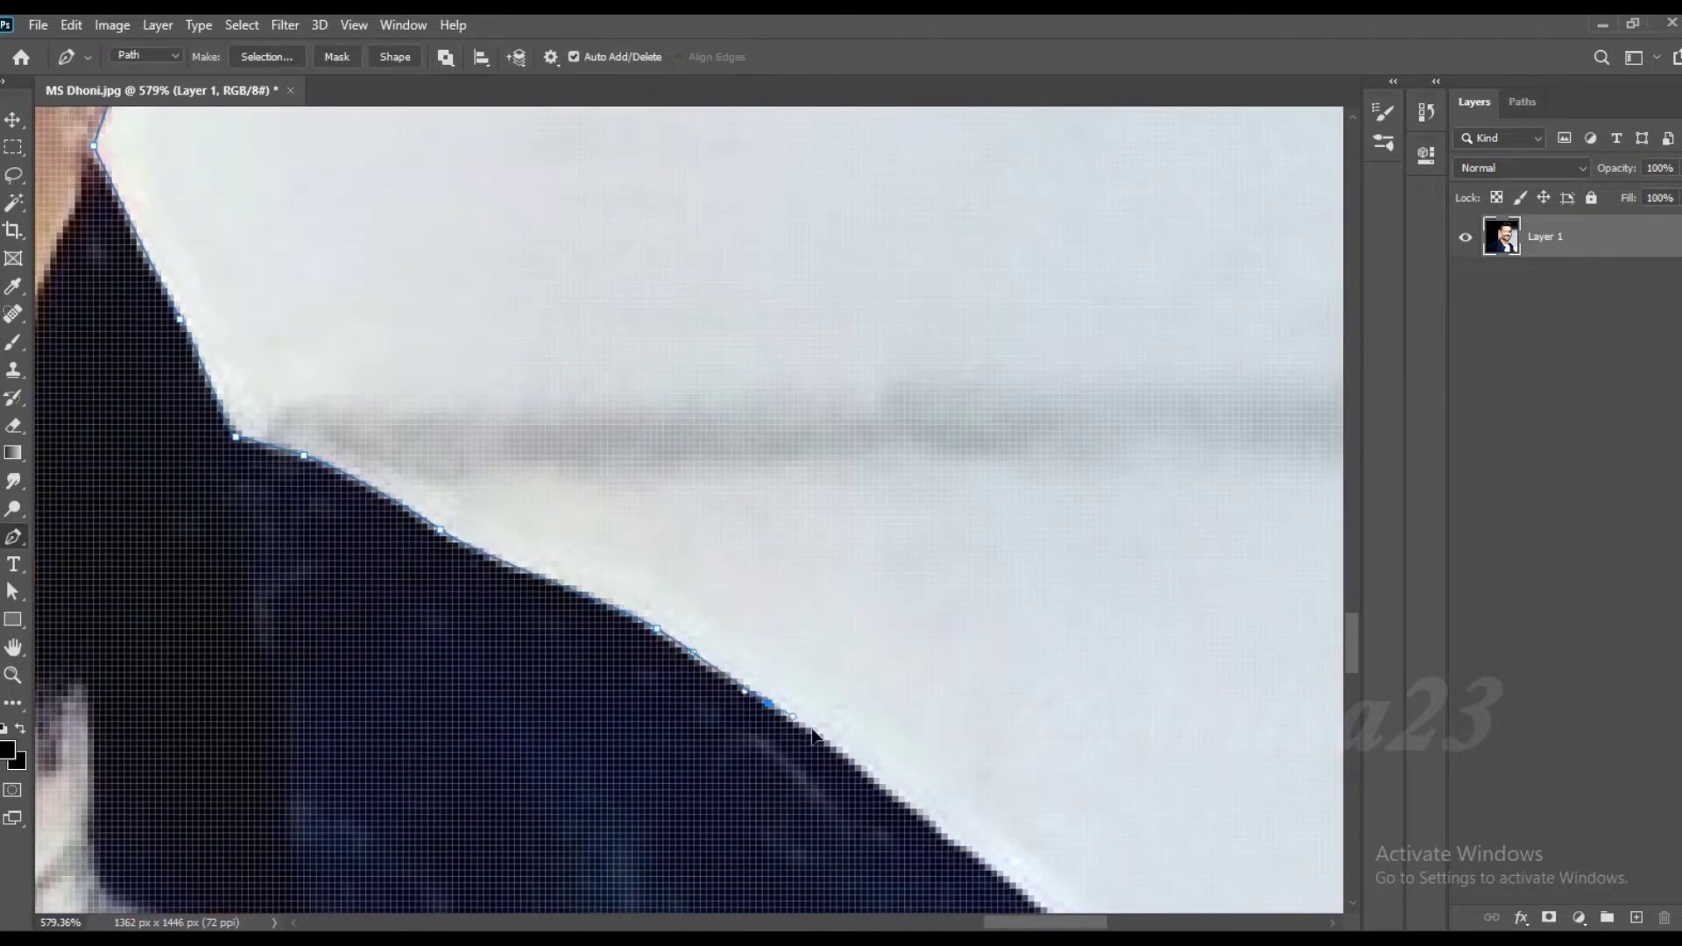
pyautogui.scroll(-3, 813, 734)
pyautogui.hscroll(3, 814, 735)
# Step: Follow the jacket shoulder and continue down the jacket's right side
pyautogui.click(602, 552)
pyautogui.click(611, 563)
pyautogui.click(734, 640)
pyautogui.click(770, 672)
pyautogui.click(841, 756)
pyautogui.scroll(-2, 841, 755)
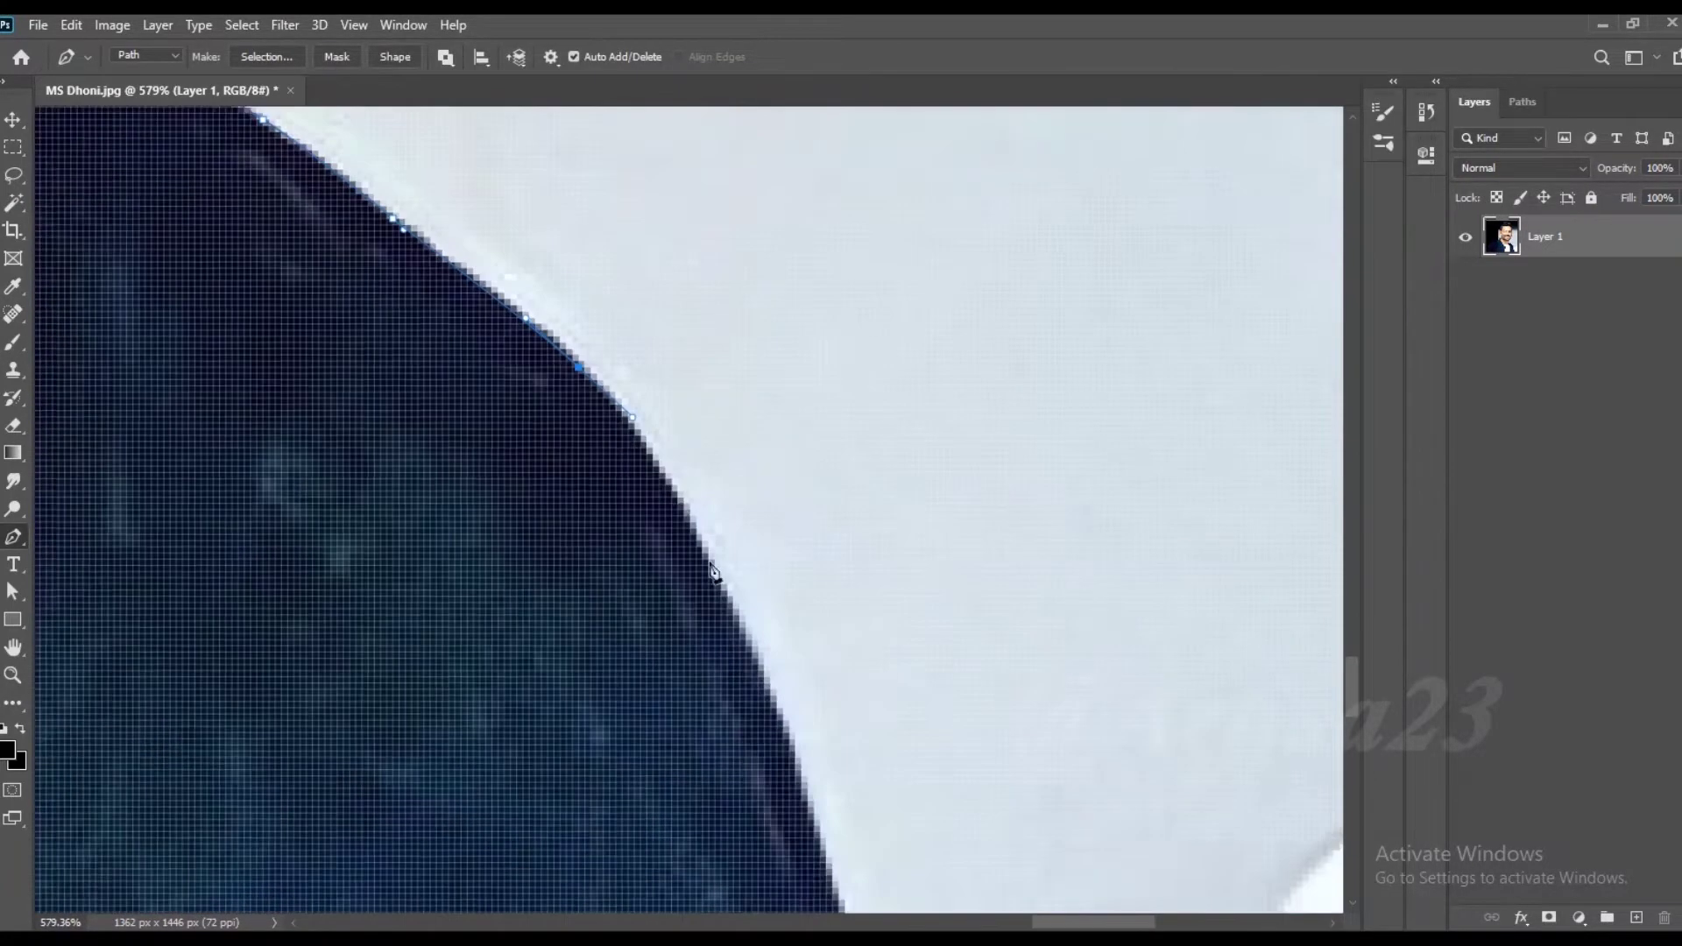
pyautogui.click(688, 523)
pyautogui.click(723, 598)
# Step: Close the outline with an anchor below the photo, back at the starting point
pyautogui.scroll(-3, 804, 852)
pyautogui.scroll(-3, 788, 814)
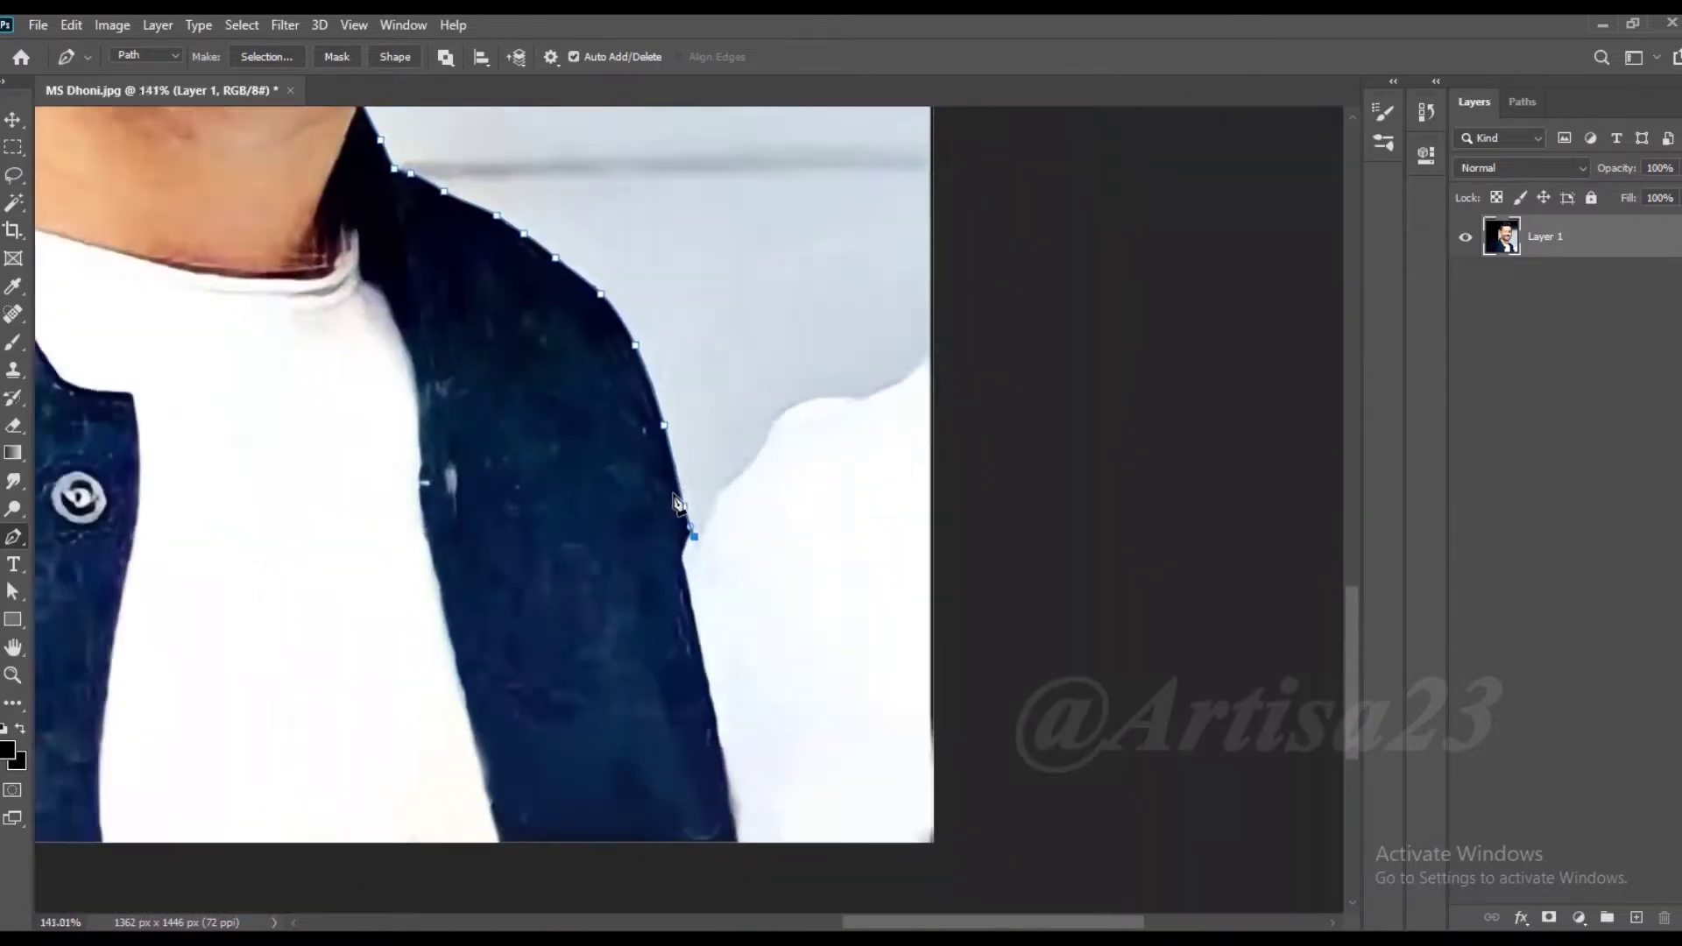
pyautogui.click(732, 784)
pyautogui.scroll(-2, 735, 779)
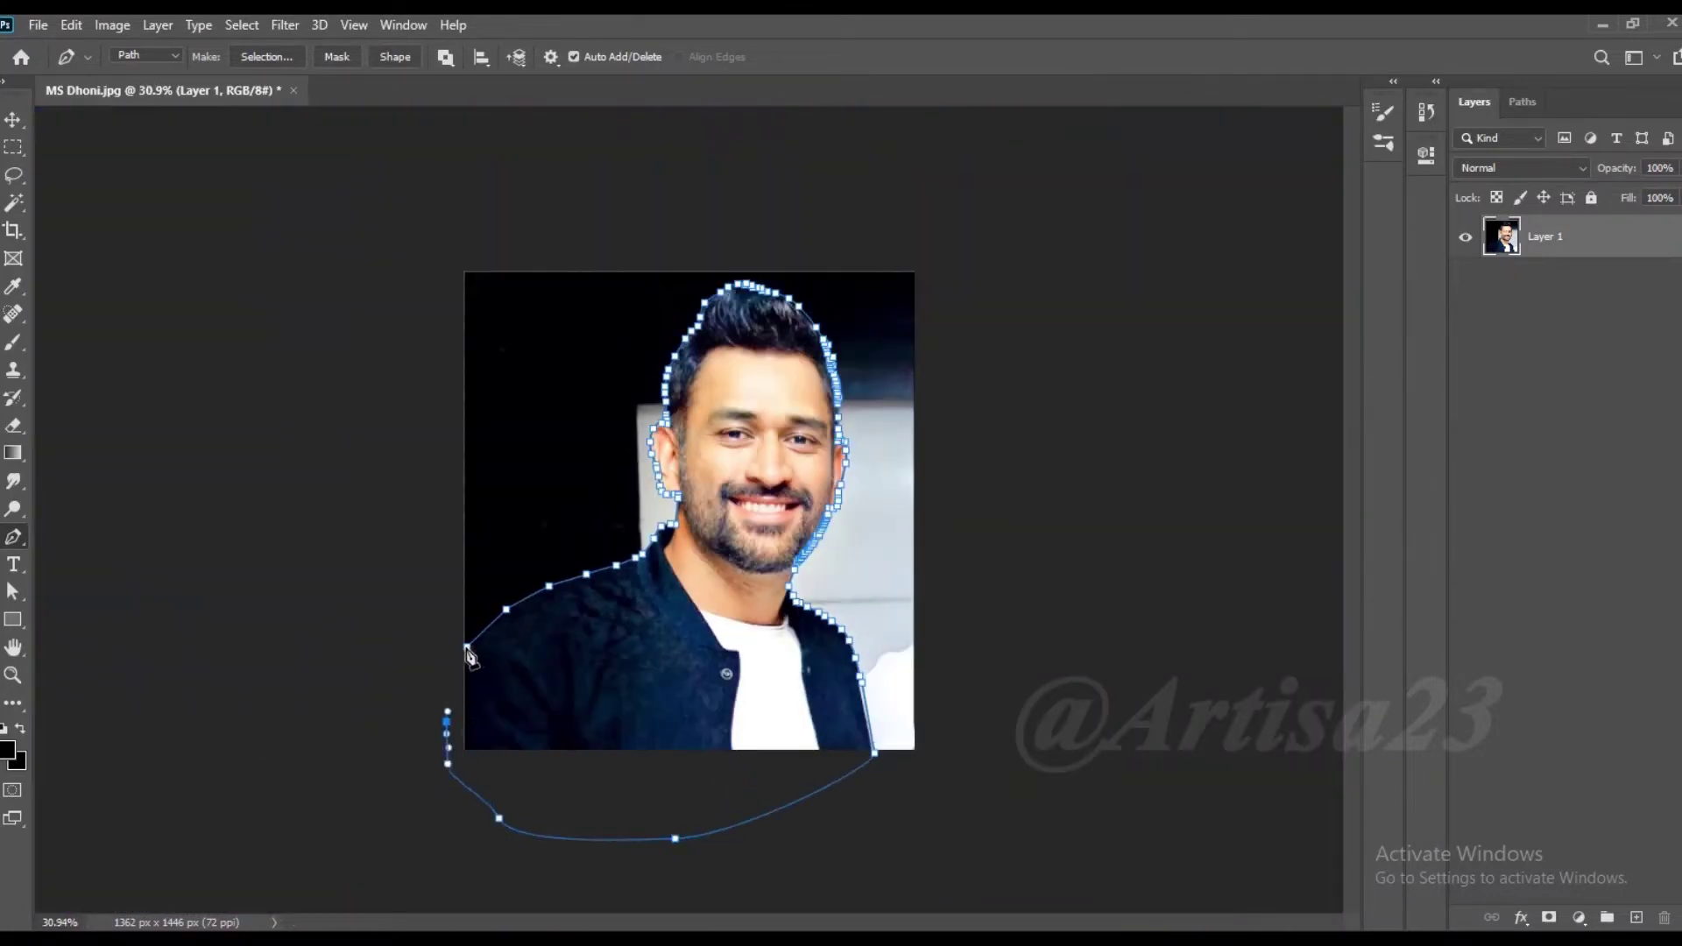
pyautogui.click(466, 648)
pyautogui.scroll(1, 466, 648)
pyautogui.rightClick(841, 350)
pyautogui.click(876, 438)
# Step: Turn the outline path into a selection and copy the man onto a new layer
pyautogui.click(955, 252)
pyautogui.rightClick(764, 330)
pyautogui.press('Escape')
pyautogui.hotkey('ctrl', 'j')
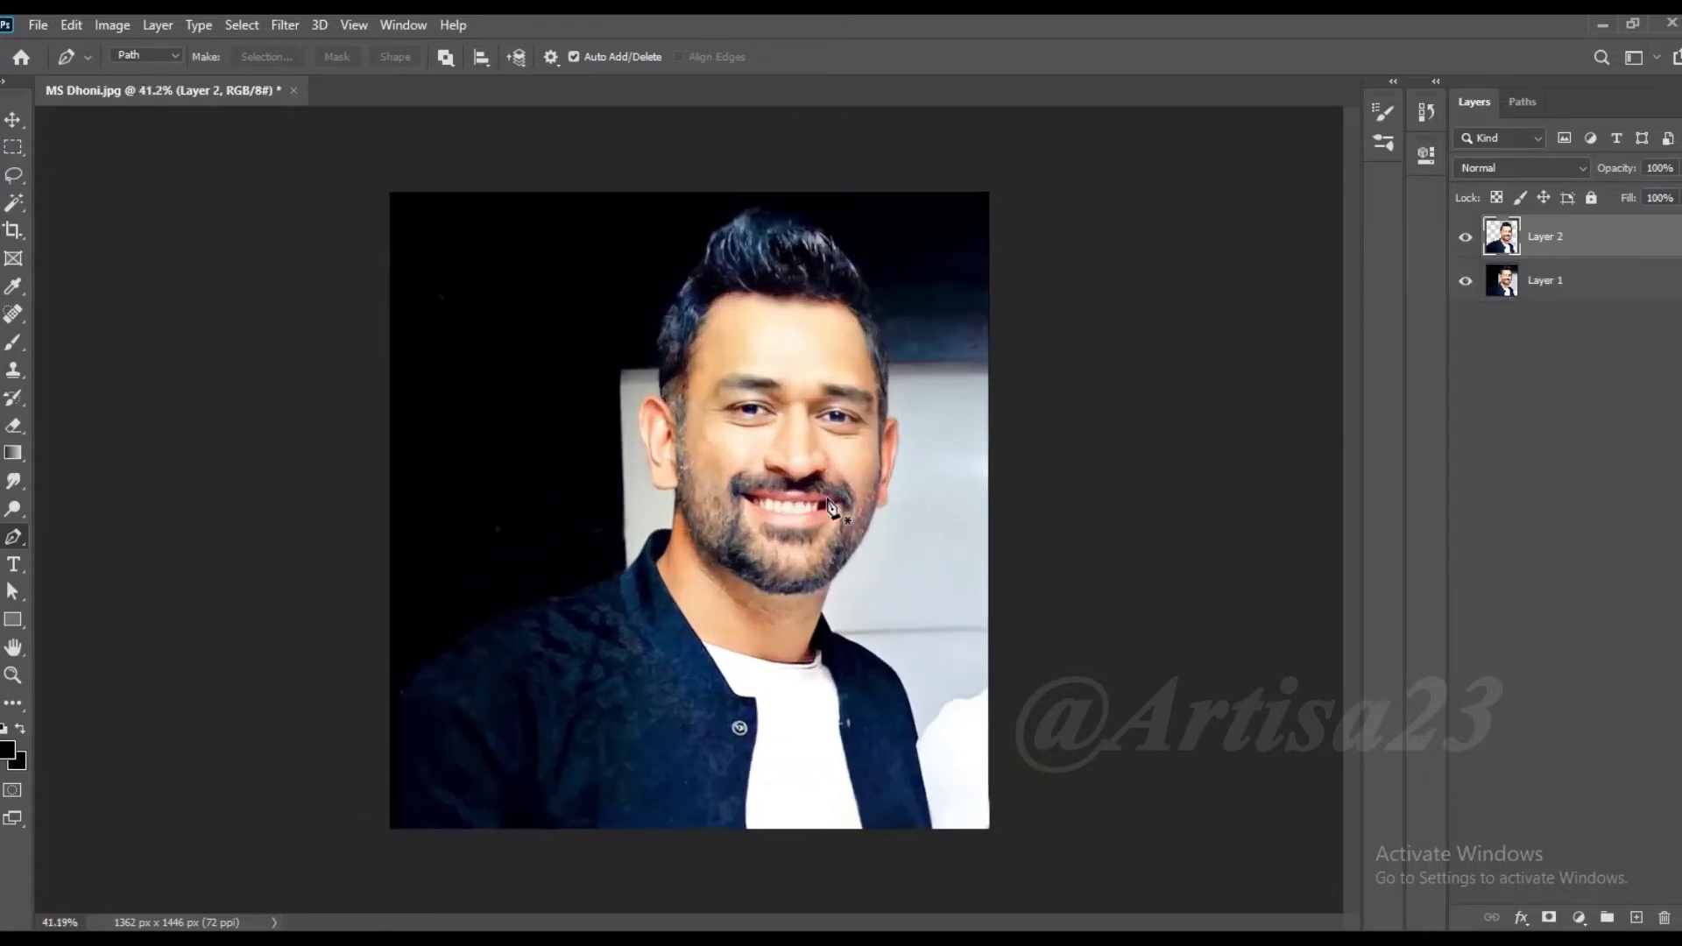
# Step: Enlarge the canvas upward and to the right with the Crop tool
pyautogui.scroll(-2, 833, 507)
pyautogui.press('v')
pyautogui.press('c')
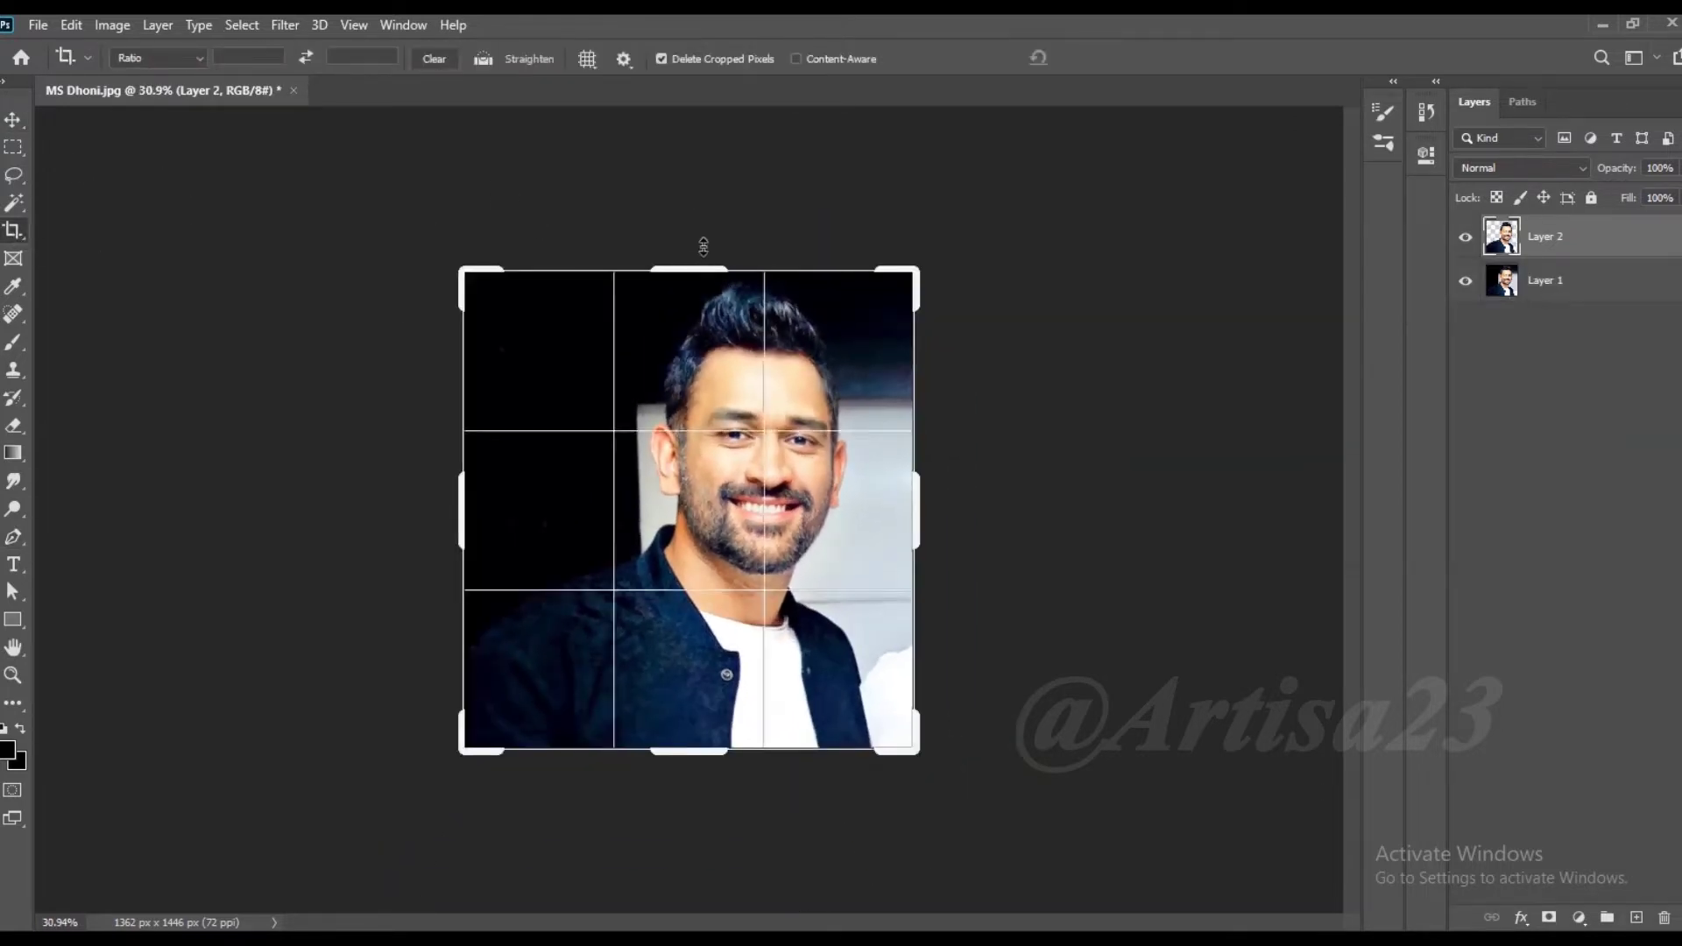
pyautogui.moveTo(702, 254); pyautogui.dragTo(702, 215)
pyautogui.moveTo(918, 508)
pyautogui.mouseDown()
pyautogui.moveTo(996, 478)
pyautogui.moveTo(1095, 508)
pyautogui.mouseUp()
pyautogui.press('Return')
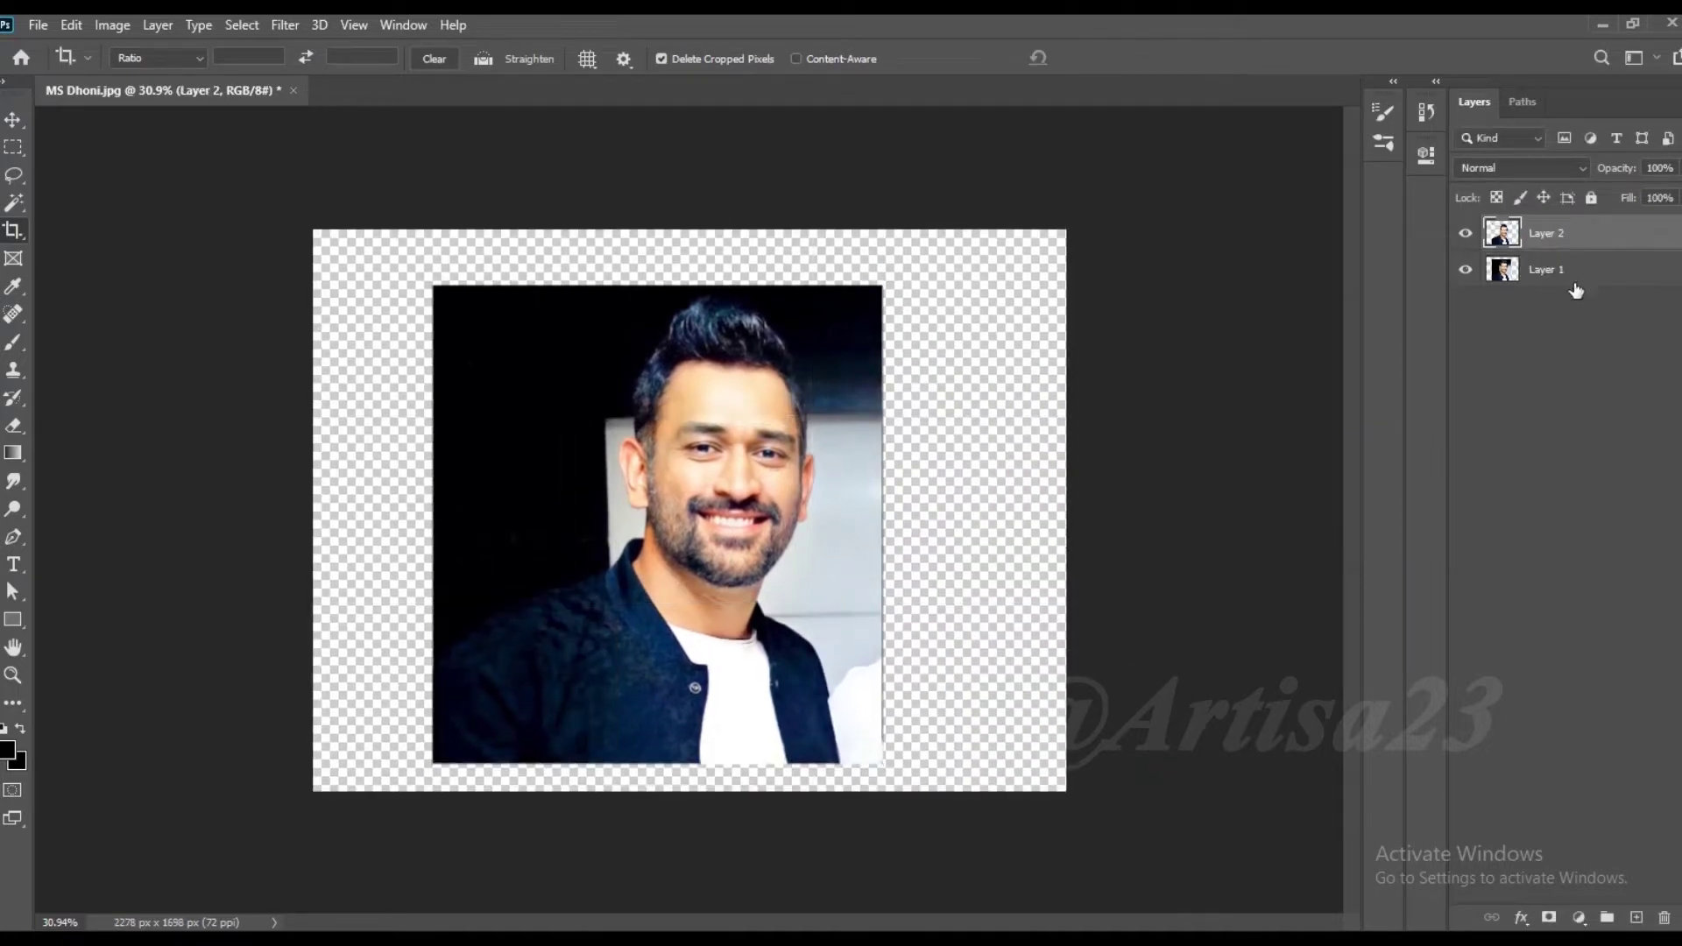
# Step: Add a new layer above Layer 1 and fill it with dark brown #564d3c
pyautogui.click(1542, 272)
pyautogui.click(1636, 917)
pyautogui.click(7, 750)
pyautogui.click(1392, 668)
pyautogui.click(1183, 606)
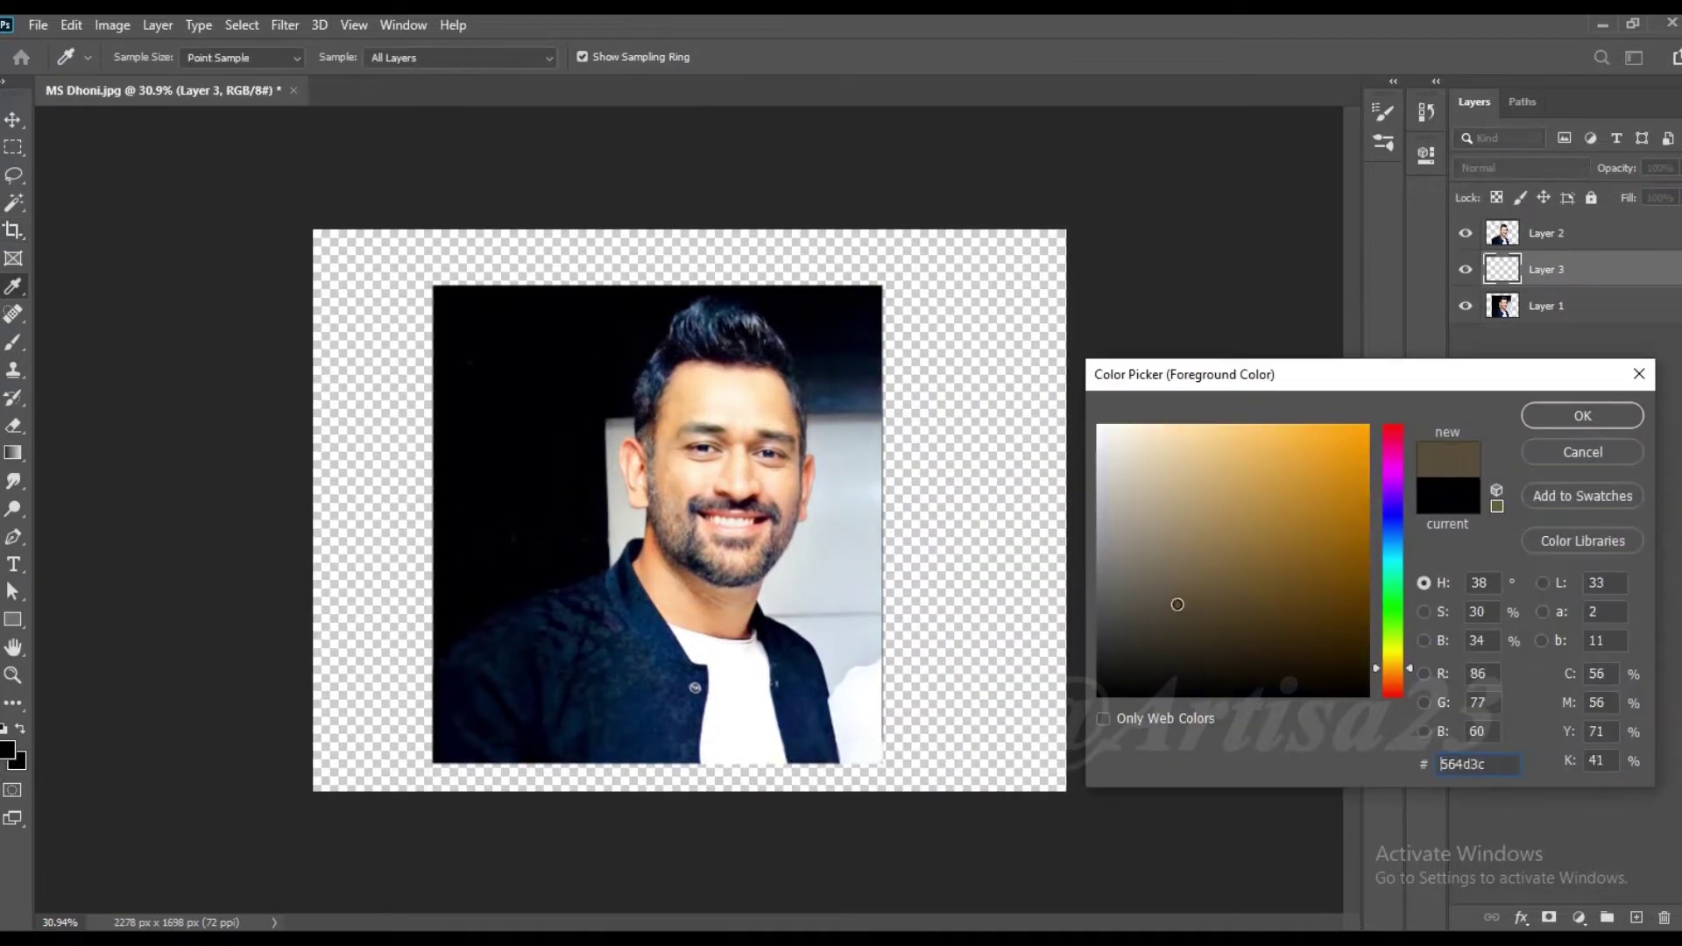
pyautogui.click(1582, 416)
pyautogui.press('c')
pyautogui.hotkey('alt', 'BackSpace')
# Step: Widen the canvas to 2504 x 1737, fill its new edges brown, and reorder the layers
pyautogui.moveTo(1066, 509); pyautogui.dragTo(1038, 497)
pyautogui.press('Return')
pyautogui.hotkey('alt', 'BackSpace')
pyautogui.press('v')
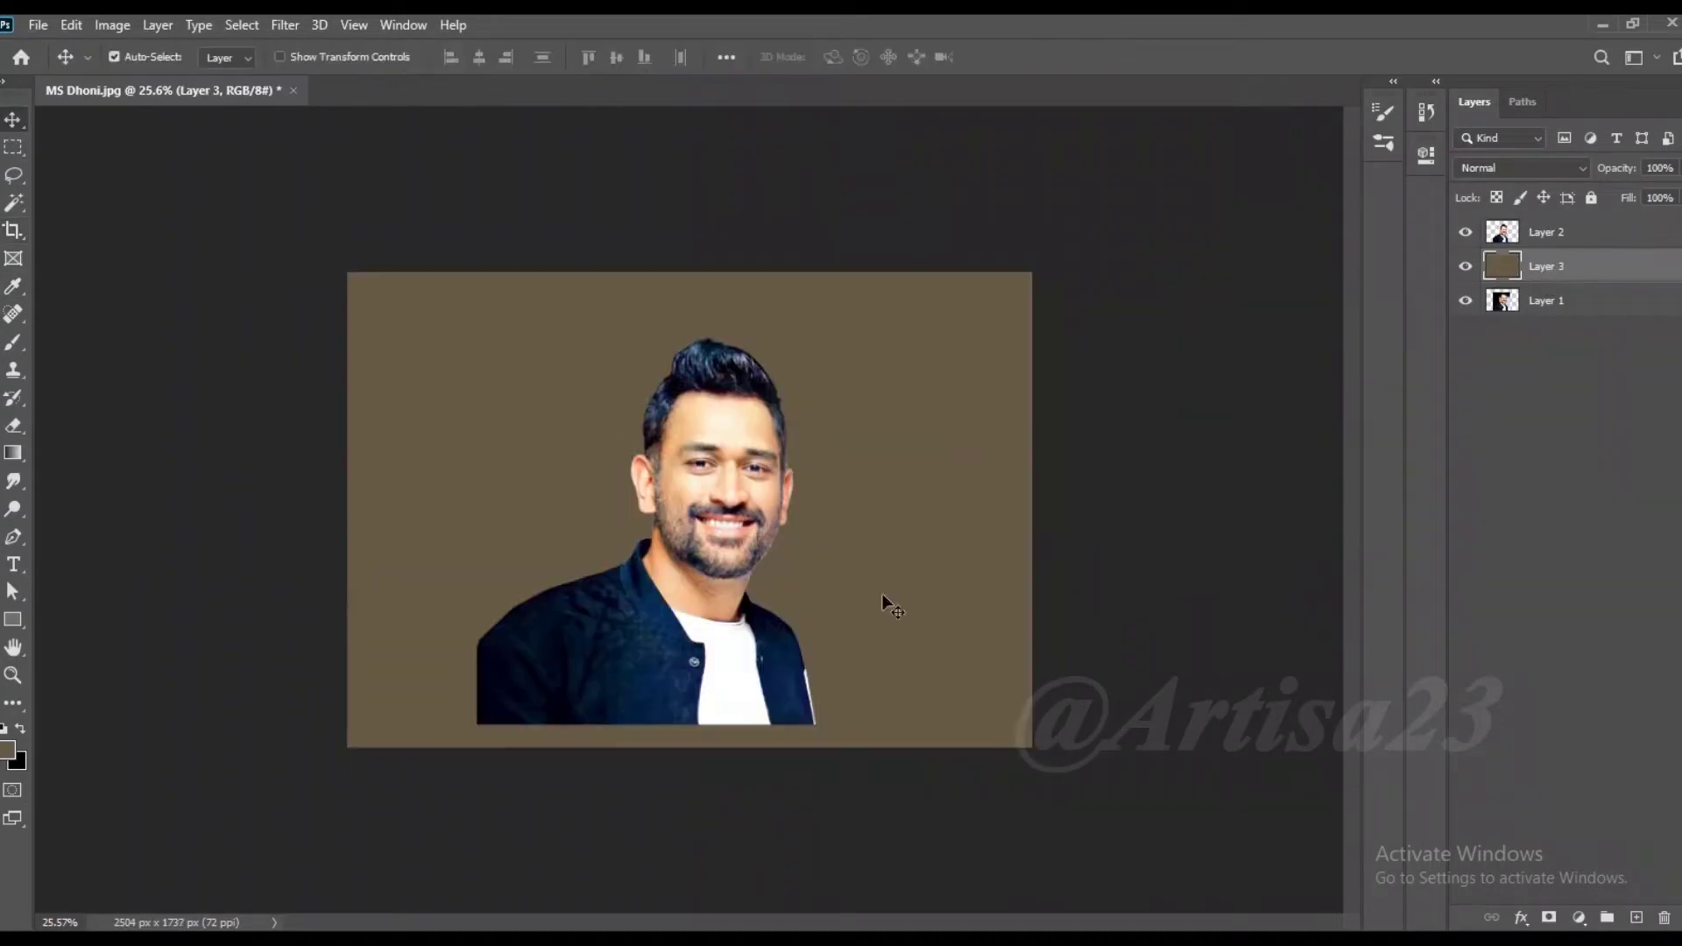
pyautogui.hotkey('ctrl', '0')
pyautogui.moveTo(1546, 232); pyautogui.dragTo(1554, 317)
# Step: Save the document as the Photoshop file MS Dhoni-01a.psd
pyautogui.scroll(-2, 851, 645)
pyautogui.hotkey('ctrl', 'shift', 's')
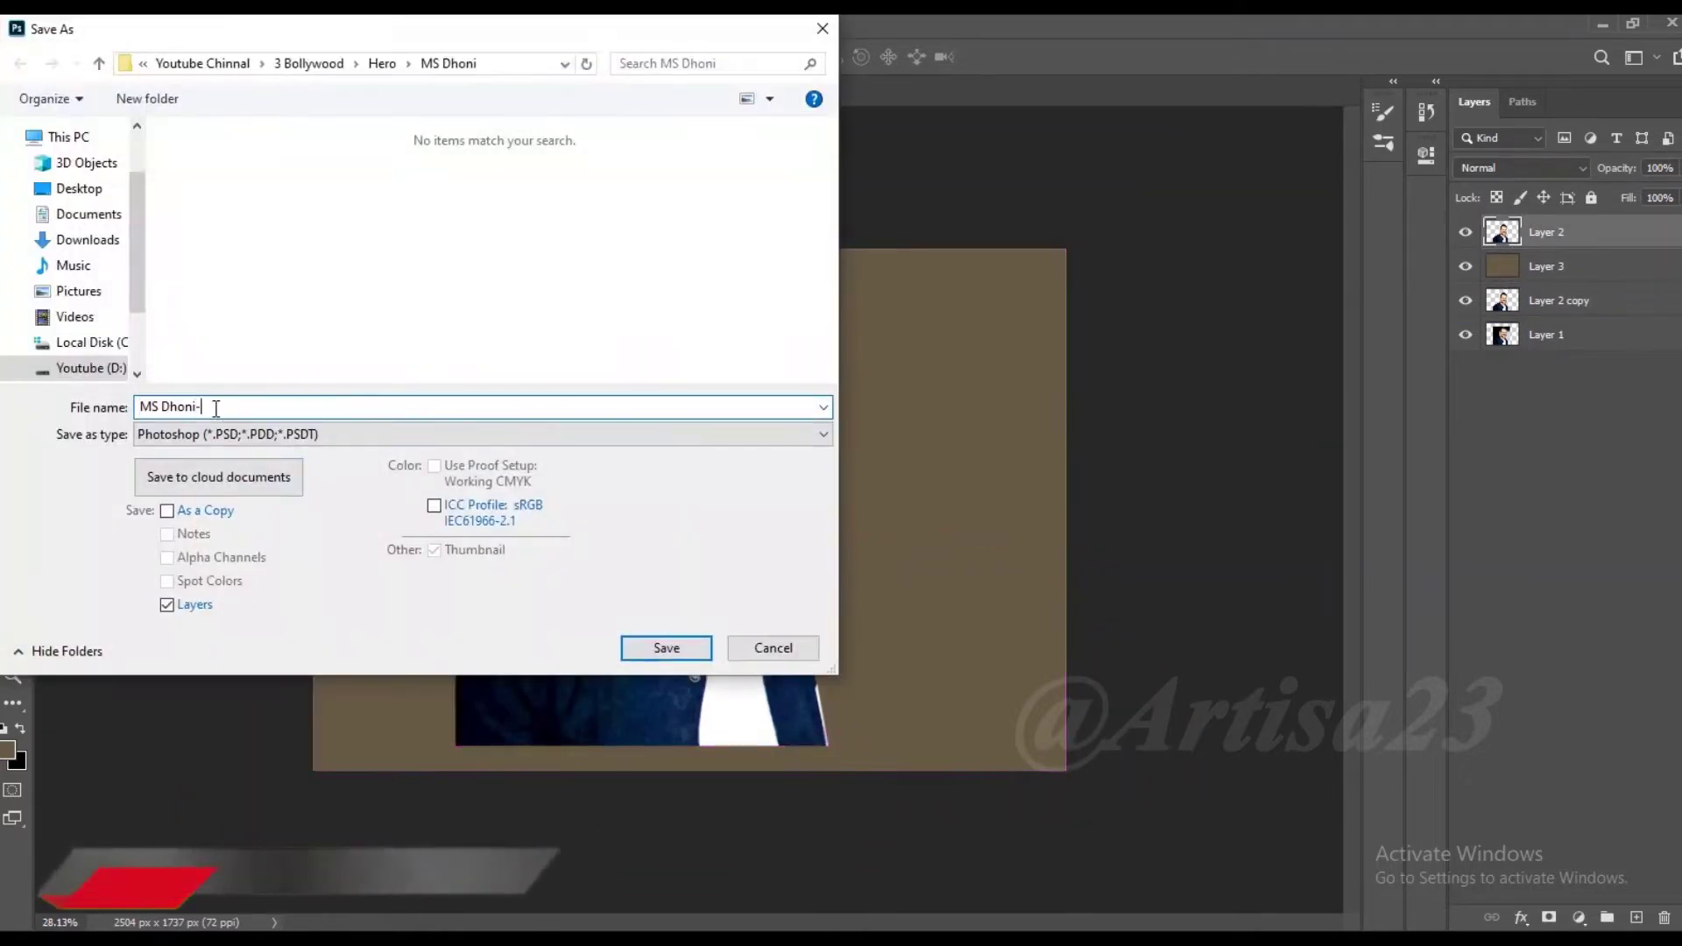
pyautogui.press('Return')
pyautogui.scroll(-1, 690, 511)
pyautogui.scroll(2, 689, 511)
# Step: Apply Levels to Layer 2 with the black input set to 18
pyautogui.click(39, 25)
pyautogui.click(67, 282)
pyautogui.press('Return')
pyautogui.scroll(2, 870, 489)
pyautogui.click(112, 25)
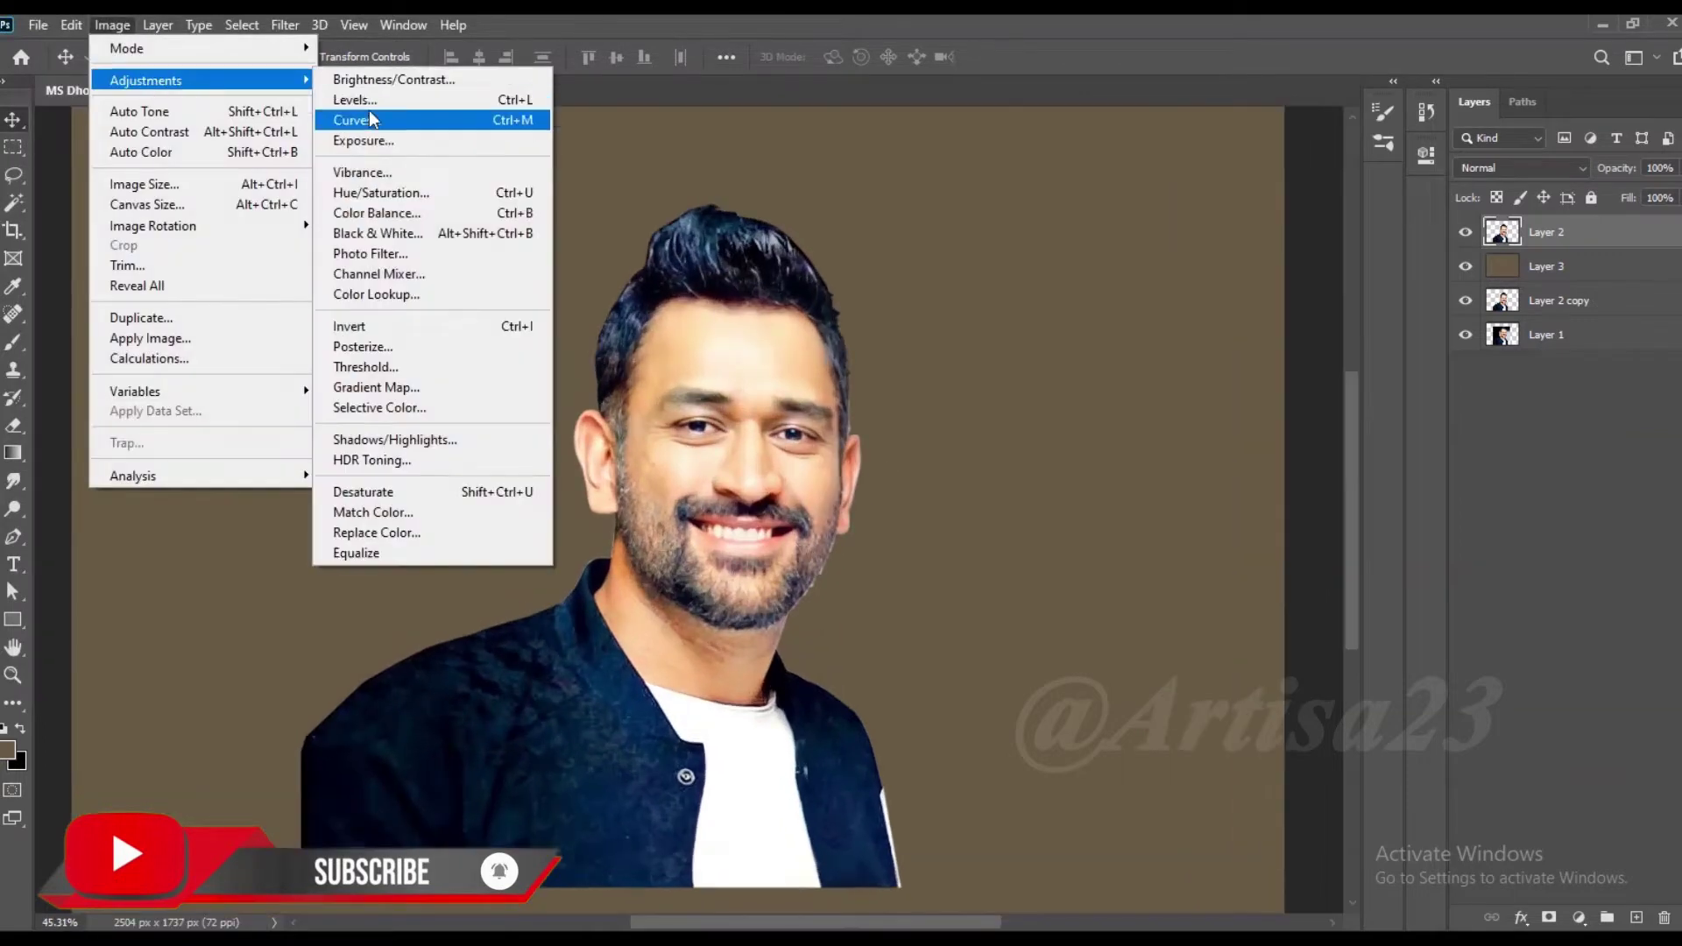
pyautogui.click(355, 99)
pyautogui.moveTo(1030, 346); pyautogui.dragTo(1048, 345)
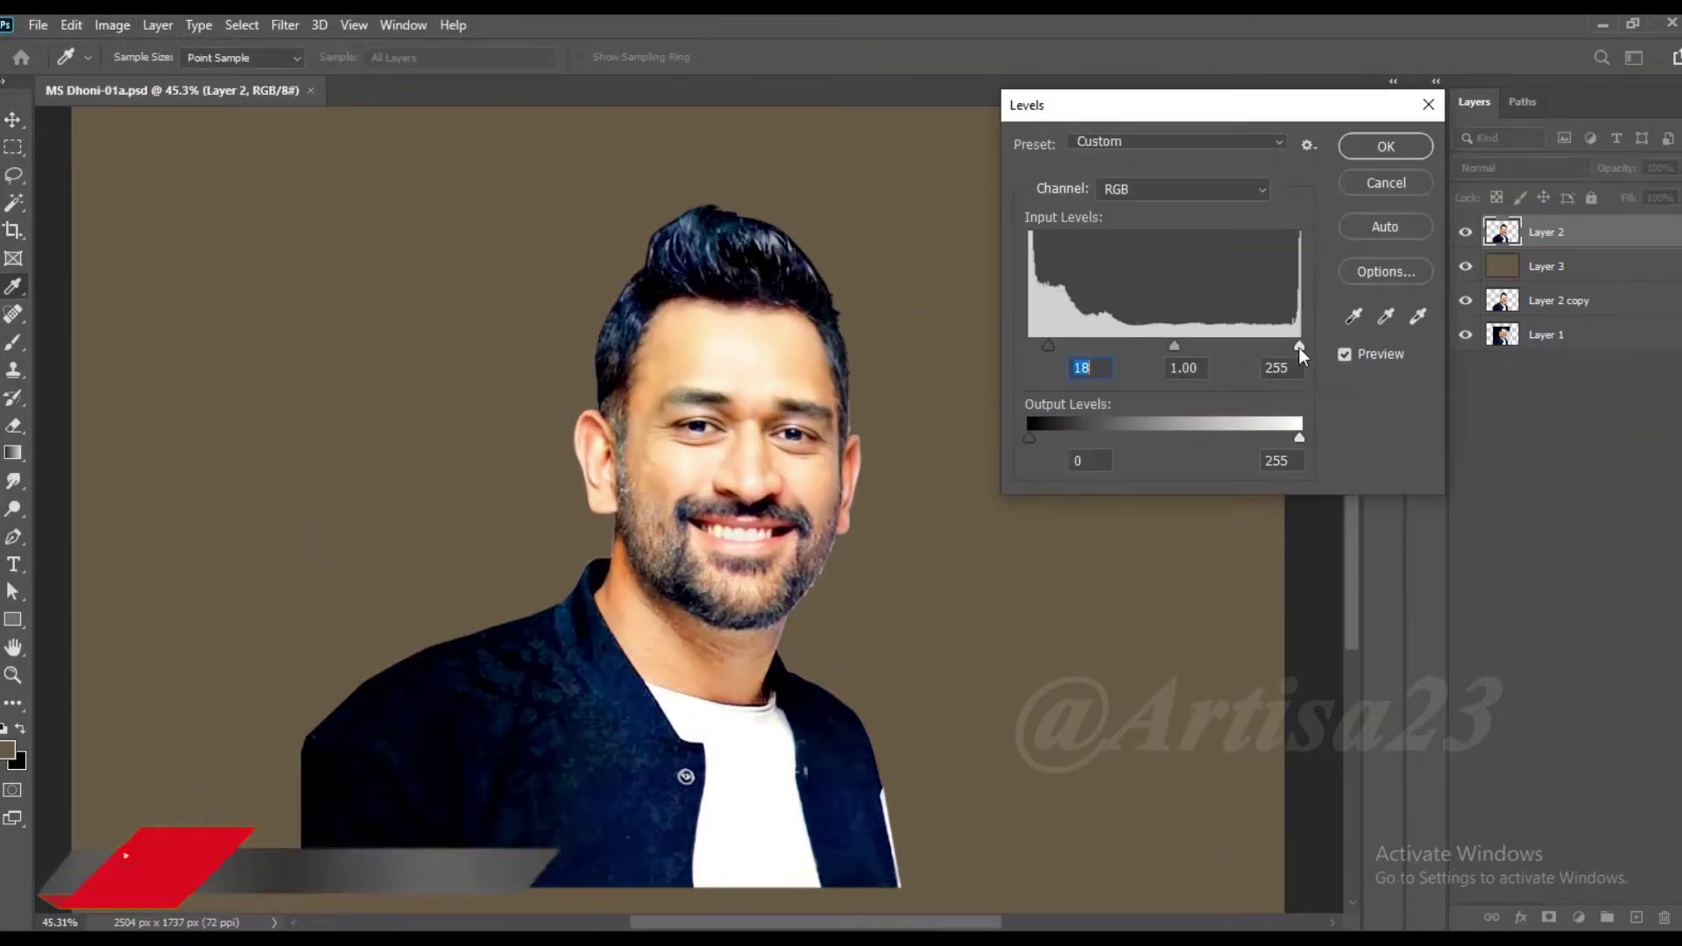
pyautogui.click(1386, 146)
# Step: Trace a Pen path around the head, down the neck edge and along the collar
pyautogui.press('p')
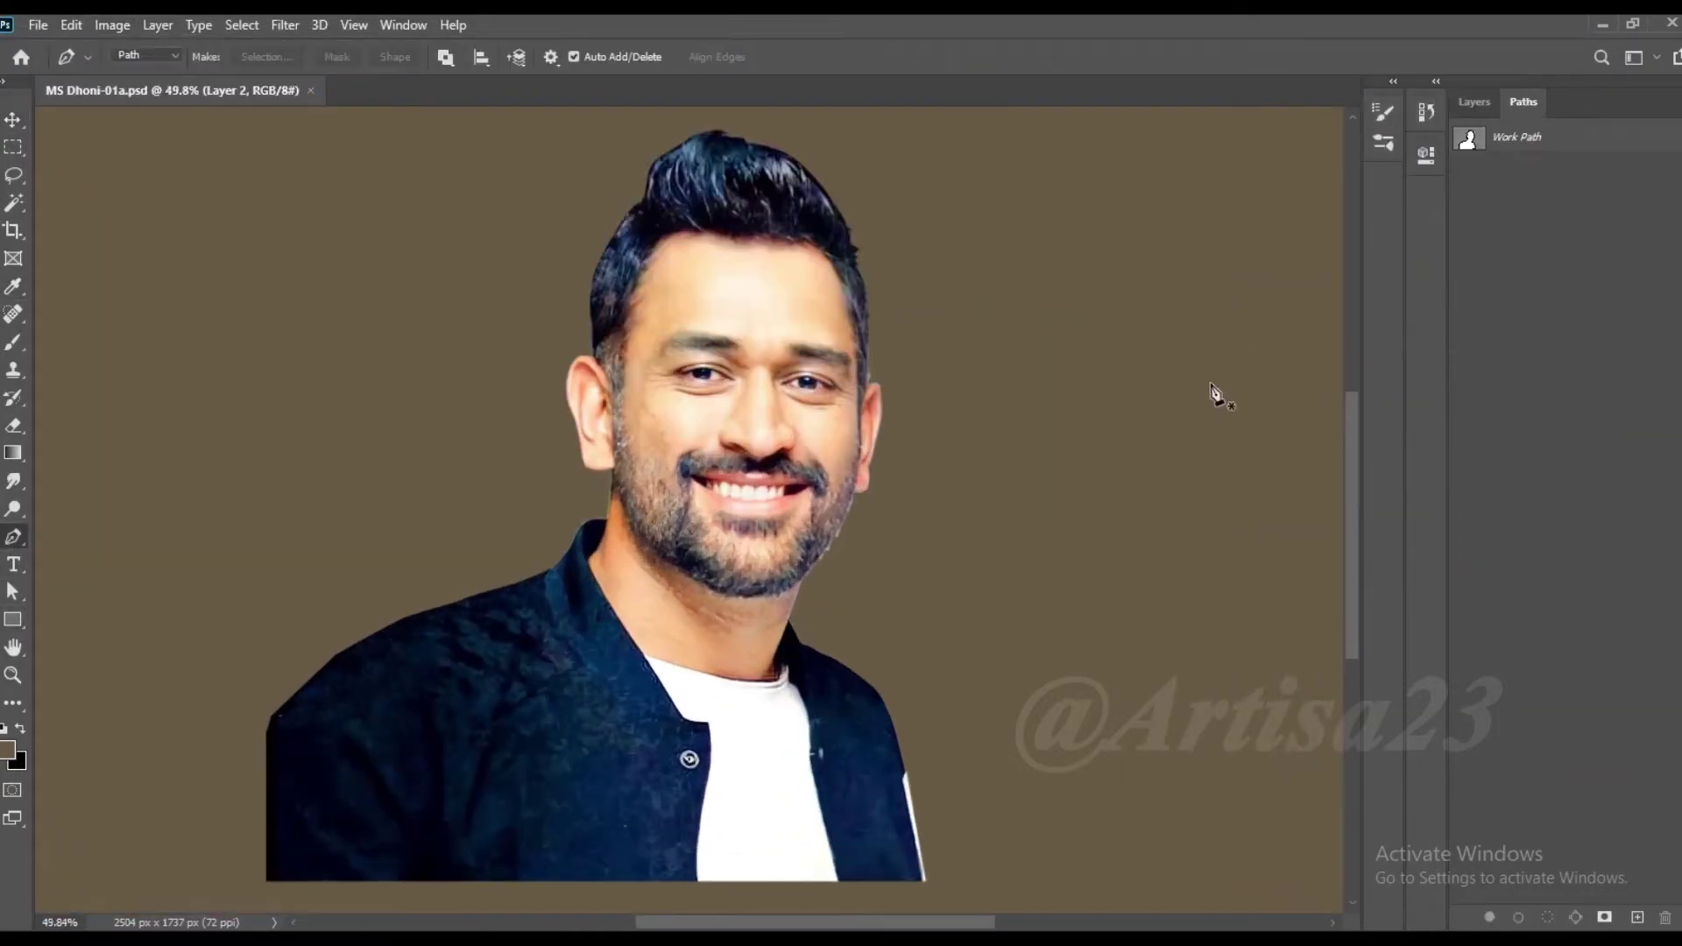
pyautogui.scroll(3, 767, 666)
pyautogui.scroll(3, 767, 666)
pyautogui.click(826, 393)
pyautogui.click(771, 568)
pyautogui.moveTo(783, 668); pyautogui.dragTo(780, 685)
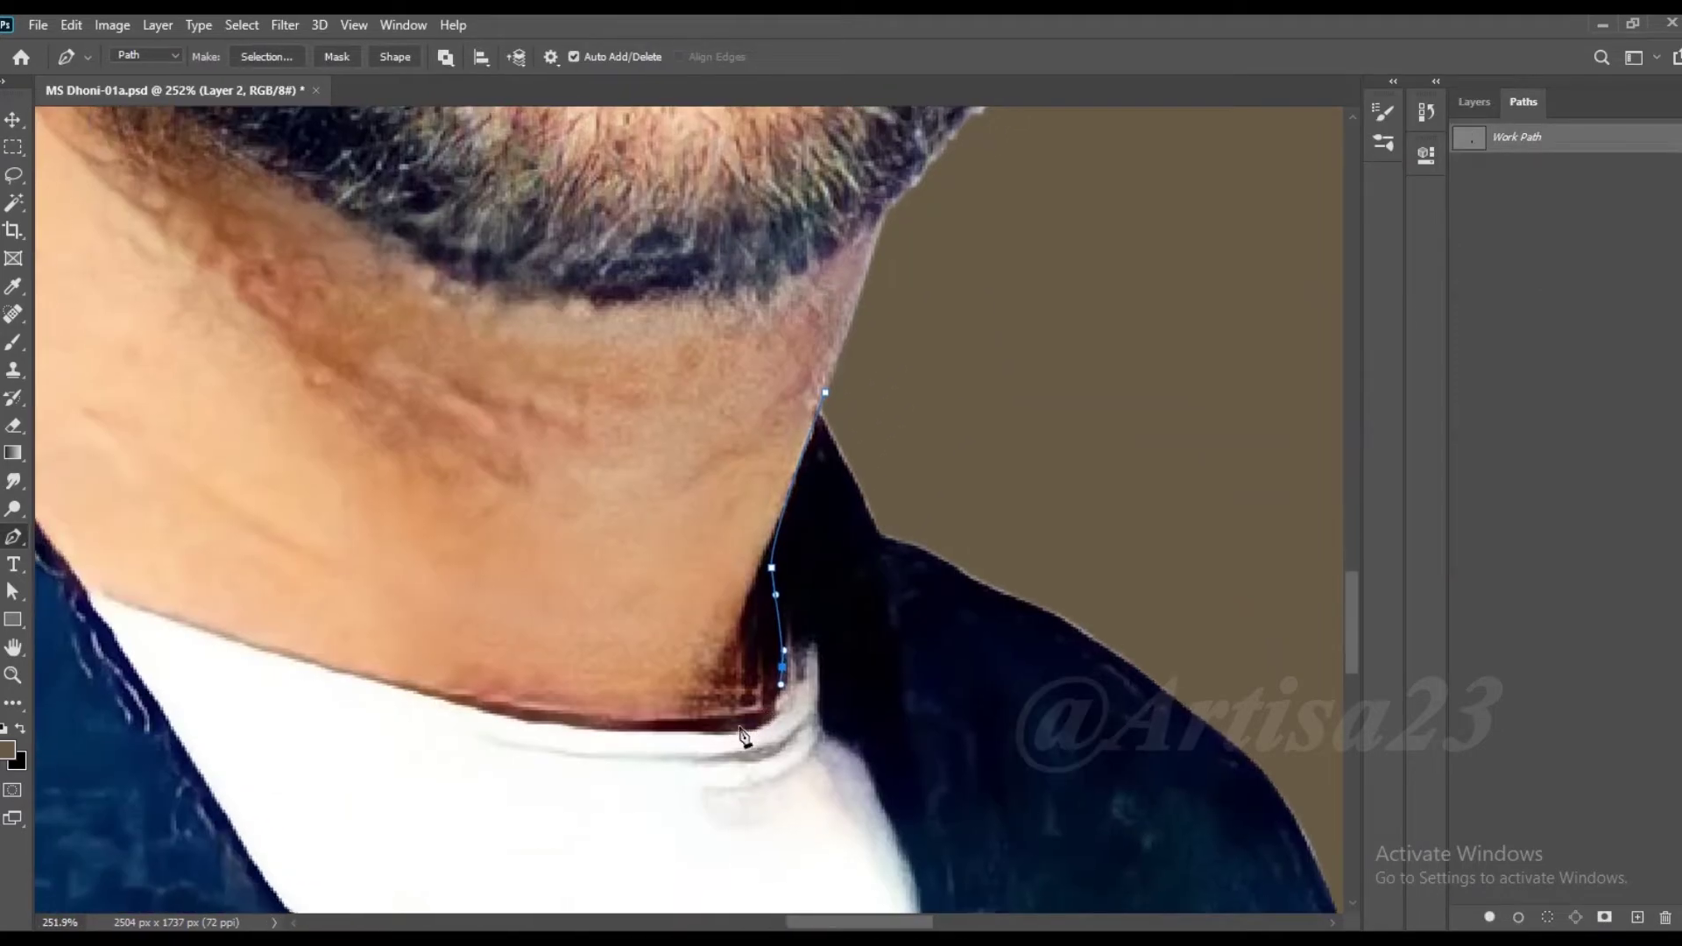
pyautogui.moveTo(519, 719); pyautogui.dragTo(560, 730)
pyautogui.moveTo(419, 695); pyautogui.dragTo(703, 764)
pyautogui.click(375, 658)
pyautogui.moveTo(377, 659); pyautogui.dragTo(563, 775)
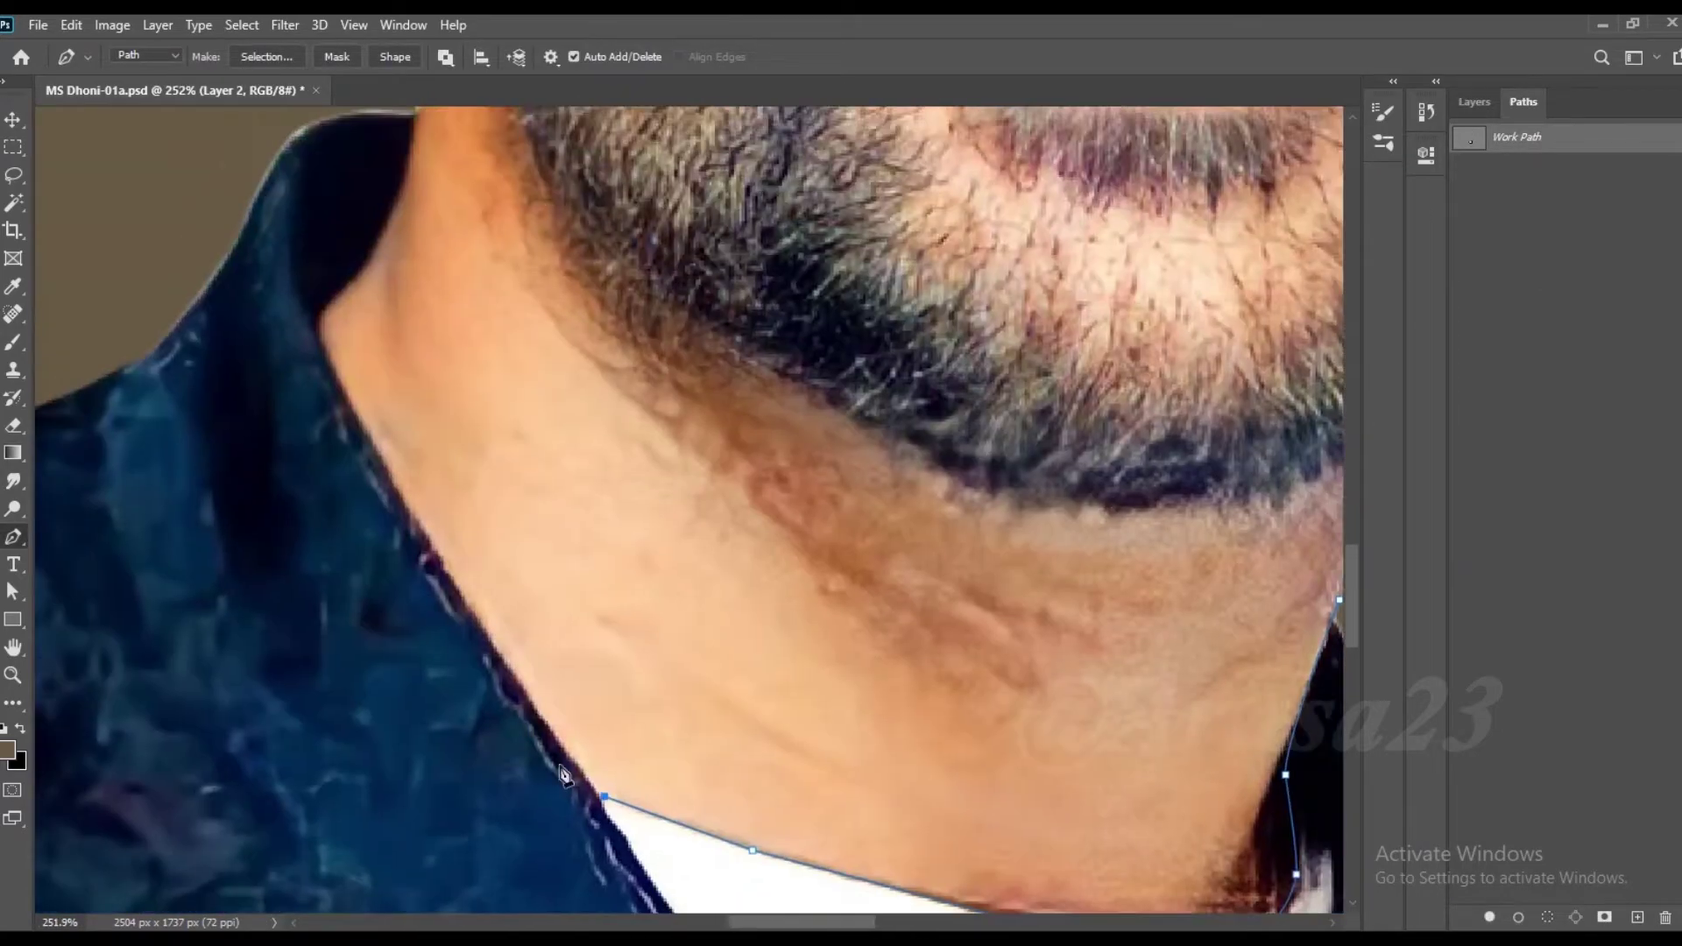
pyautogui.moveTo(505, 692); pyautogui.dragTo(536, 731)
pyautogui.moveTo(367, 456); pyautogui.dragTo(444, 599)
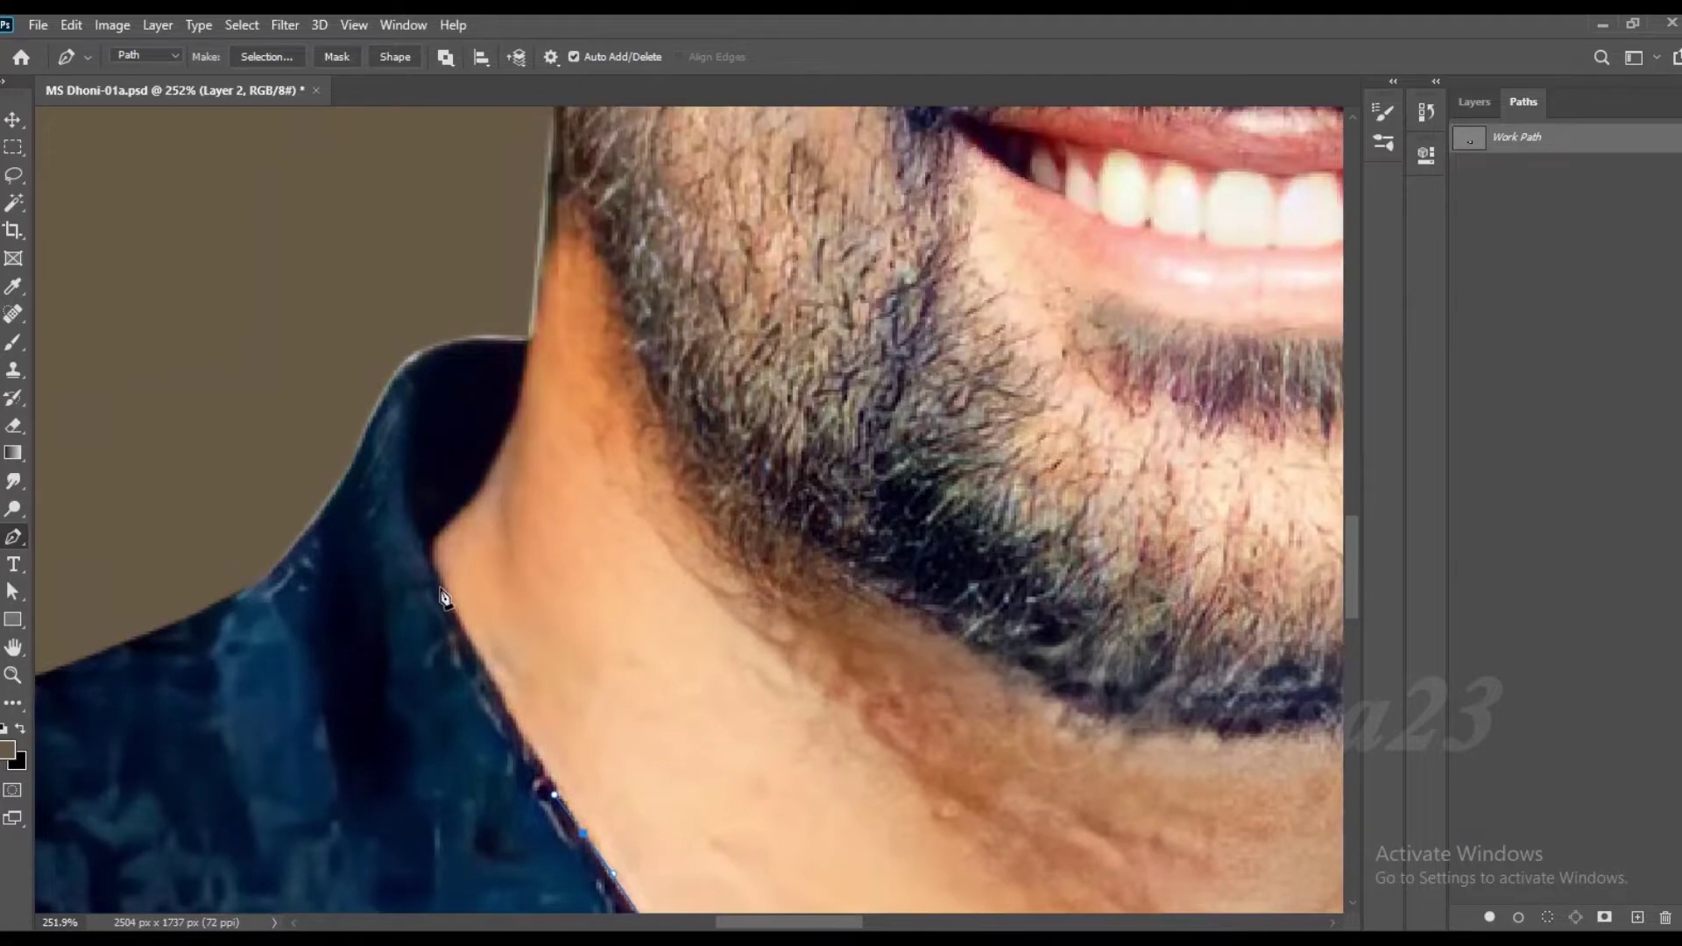
pyautogui.scroll(1, 433, 564)
pyautogui.scroll(1, 432, 565)
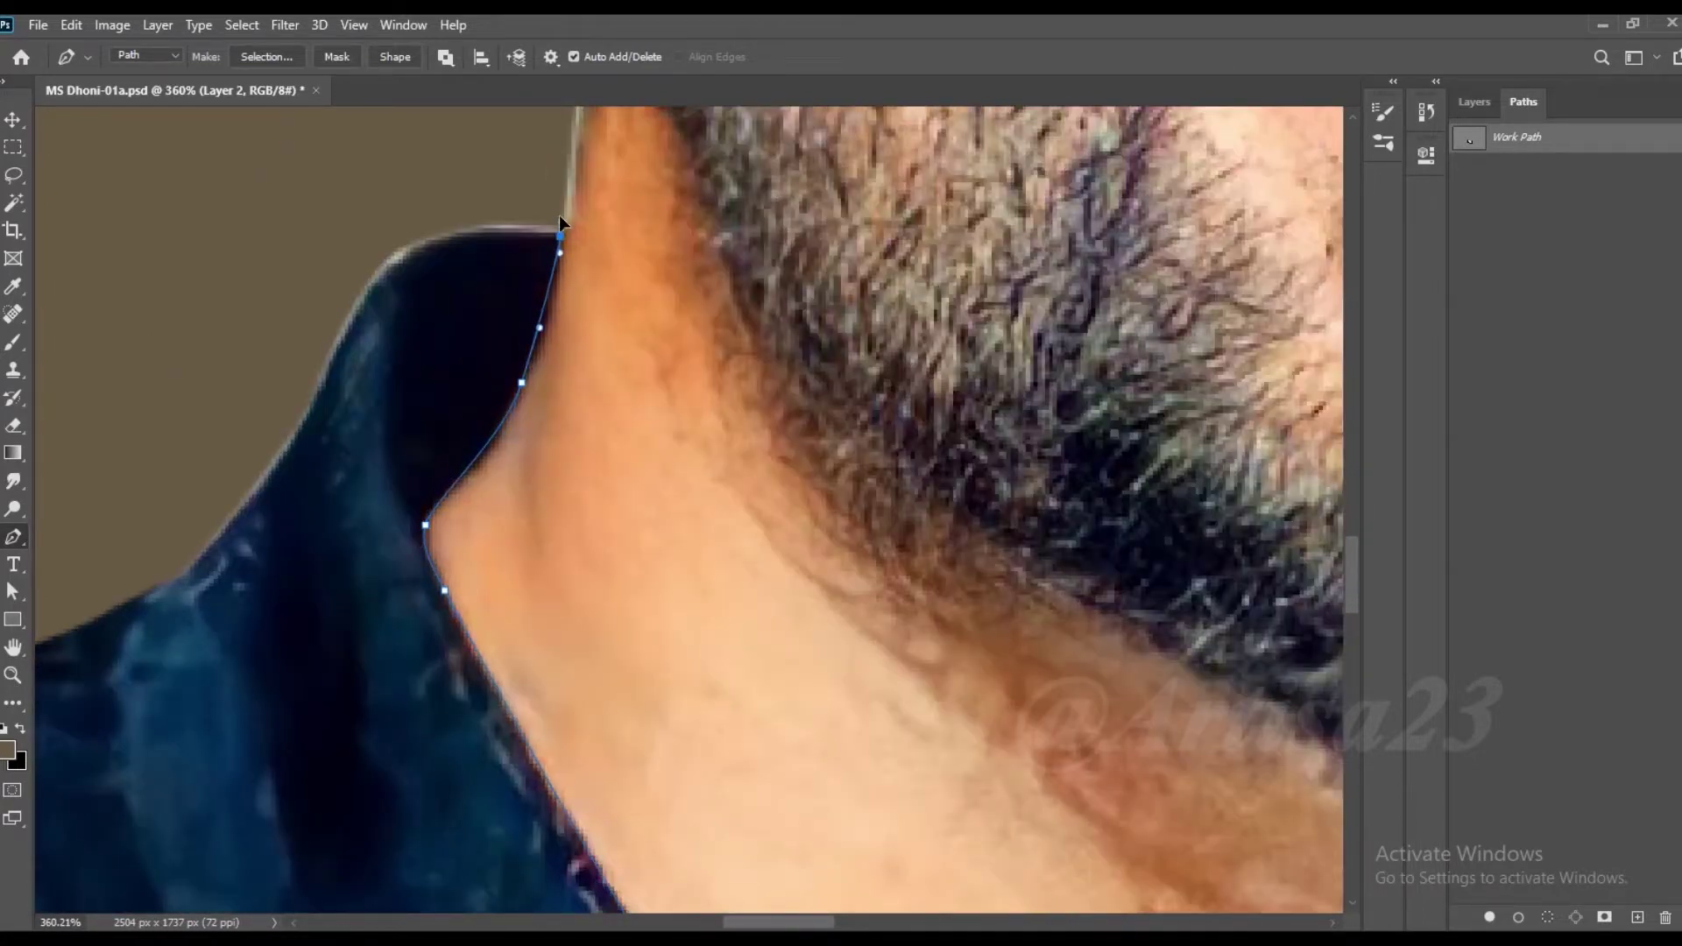
pyautogui.scroll(-3, 560, 219)
pyautogui.scroll(-2, 595, 525)
pyautogui.scroll(-2, 544, 377)
# Step: Turn the path into a selection and brighten it with Levels, black input 30
pyautogui.rightClick(766, 618)
pyautogui.click(871, 465)
pyautogui.click(956, 251)
pyautogui.click(1474, 102)
pyautogui.click(112, 25)
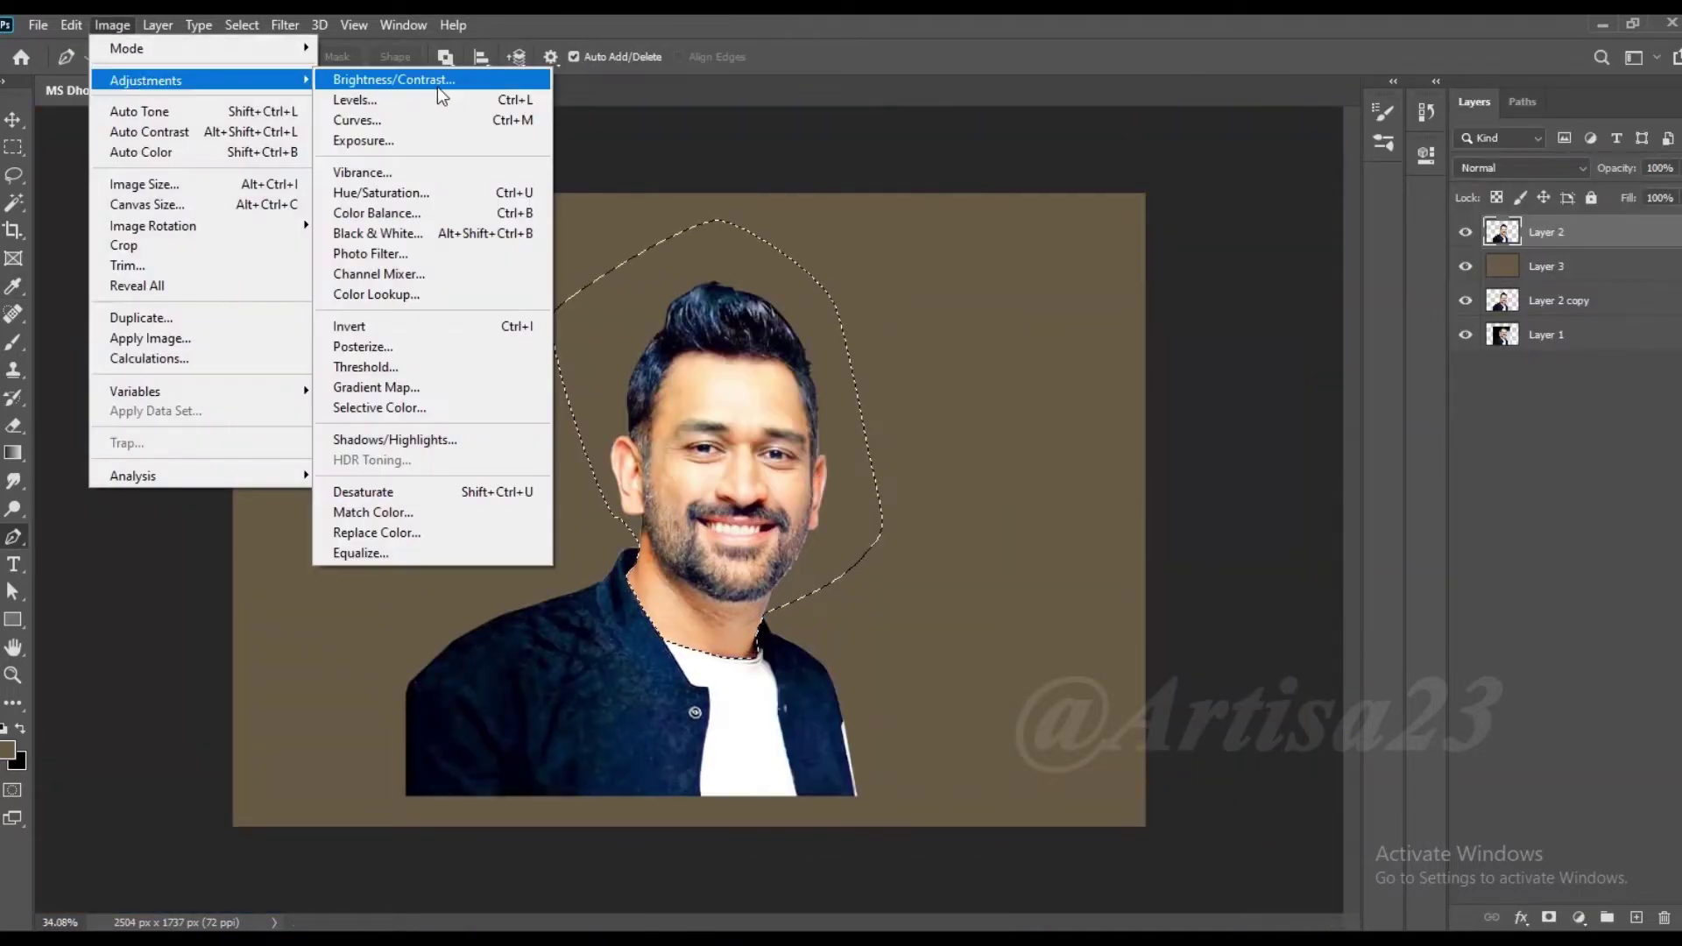
pyautogui.click(354, 99)
pyautogui.moveTo(1029, 346); pyautogui.dragTo(1064, 345)
pyautogui.moveTo(1300, 346); pyautogui.dragTo(1286, 344)
pyautogui.click(1389, 149)
# Step: Deselect and save the work path as Path 1
pyautogui.scroll(1, 937, 497)
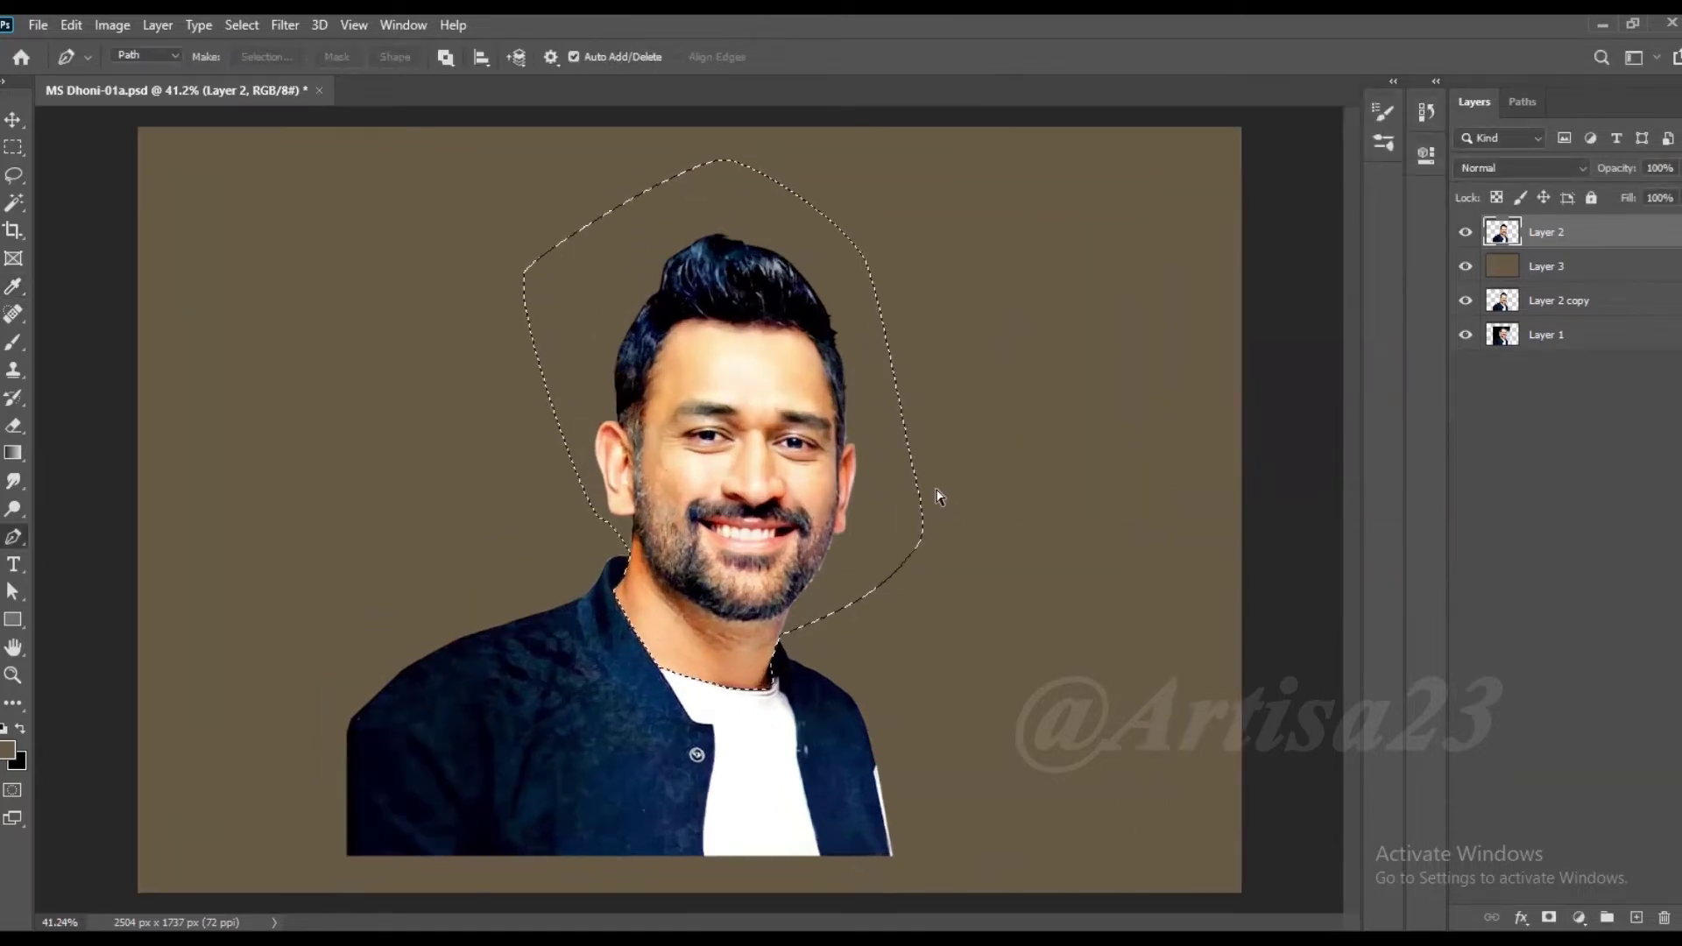
pyautogui.hotkey('ctrl', 'd')
pyautogui.scroll(-1, 938, 496)
pyautogui.click(1523, 101)
pyautogui.click(1637, 917)
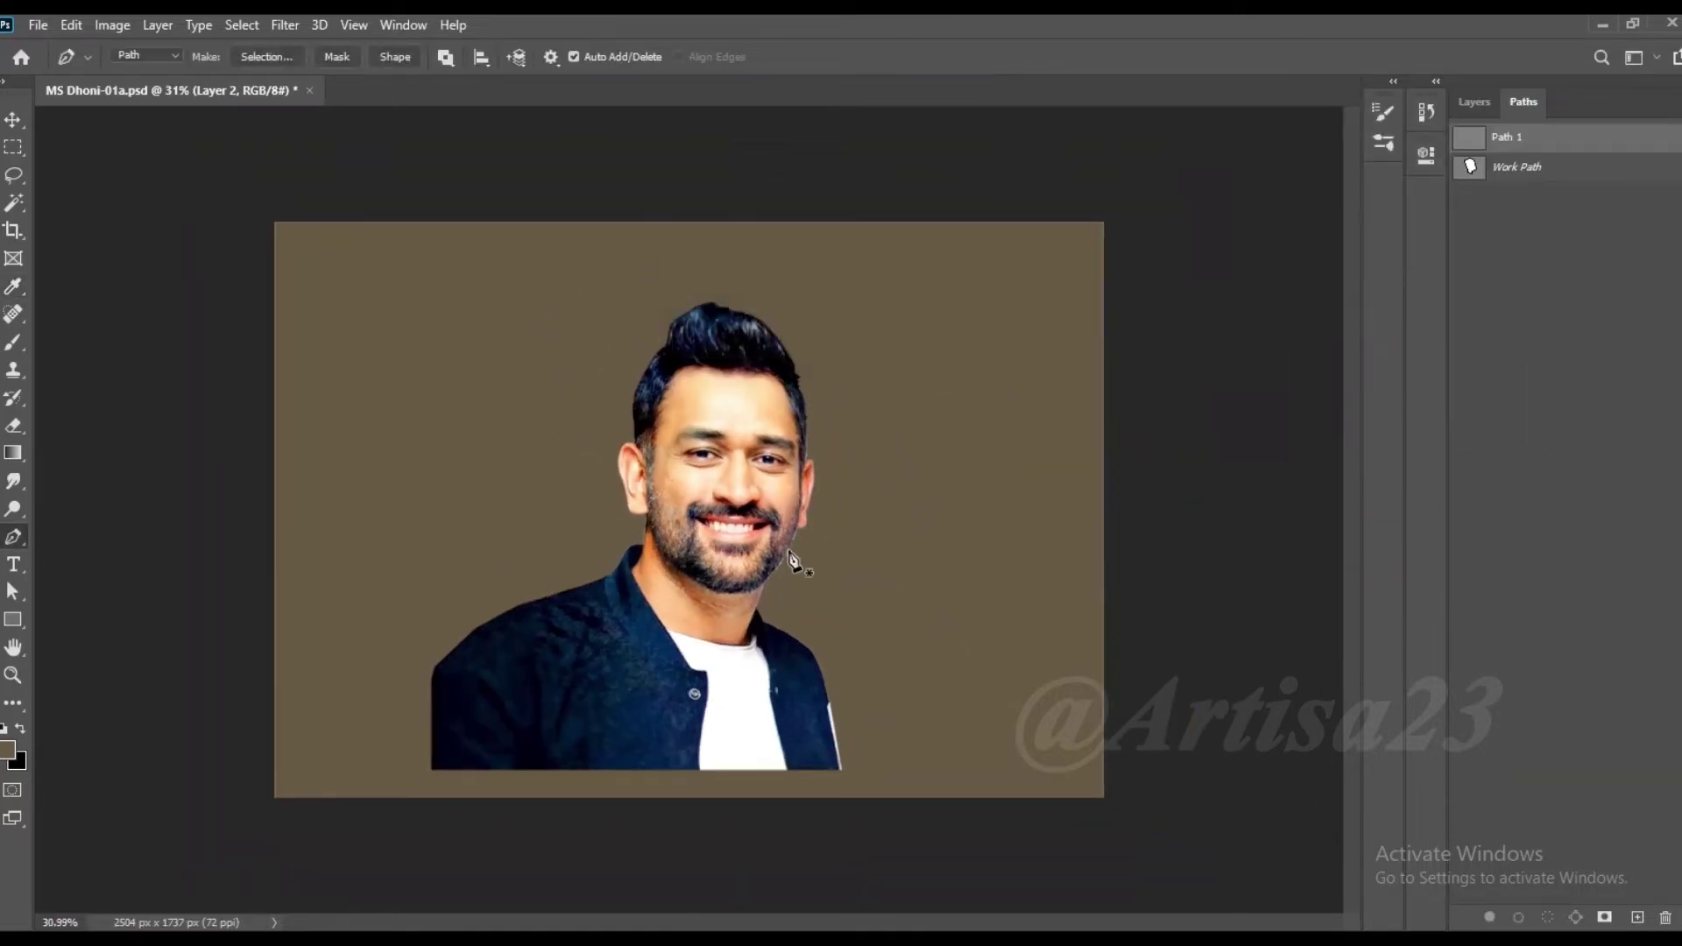
# Step: Zoom in and place a path anchor at the collar edge
pyautogui.scroll(6, 630, 549)
pyautogui.scroll(4, 631, 548)
pyautogui.scroll(3, 627, 504)
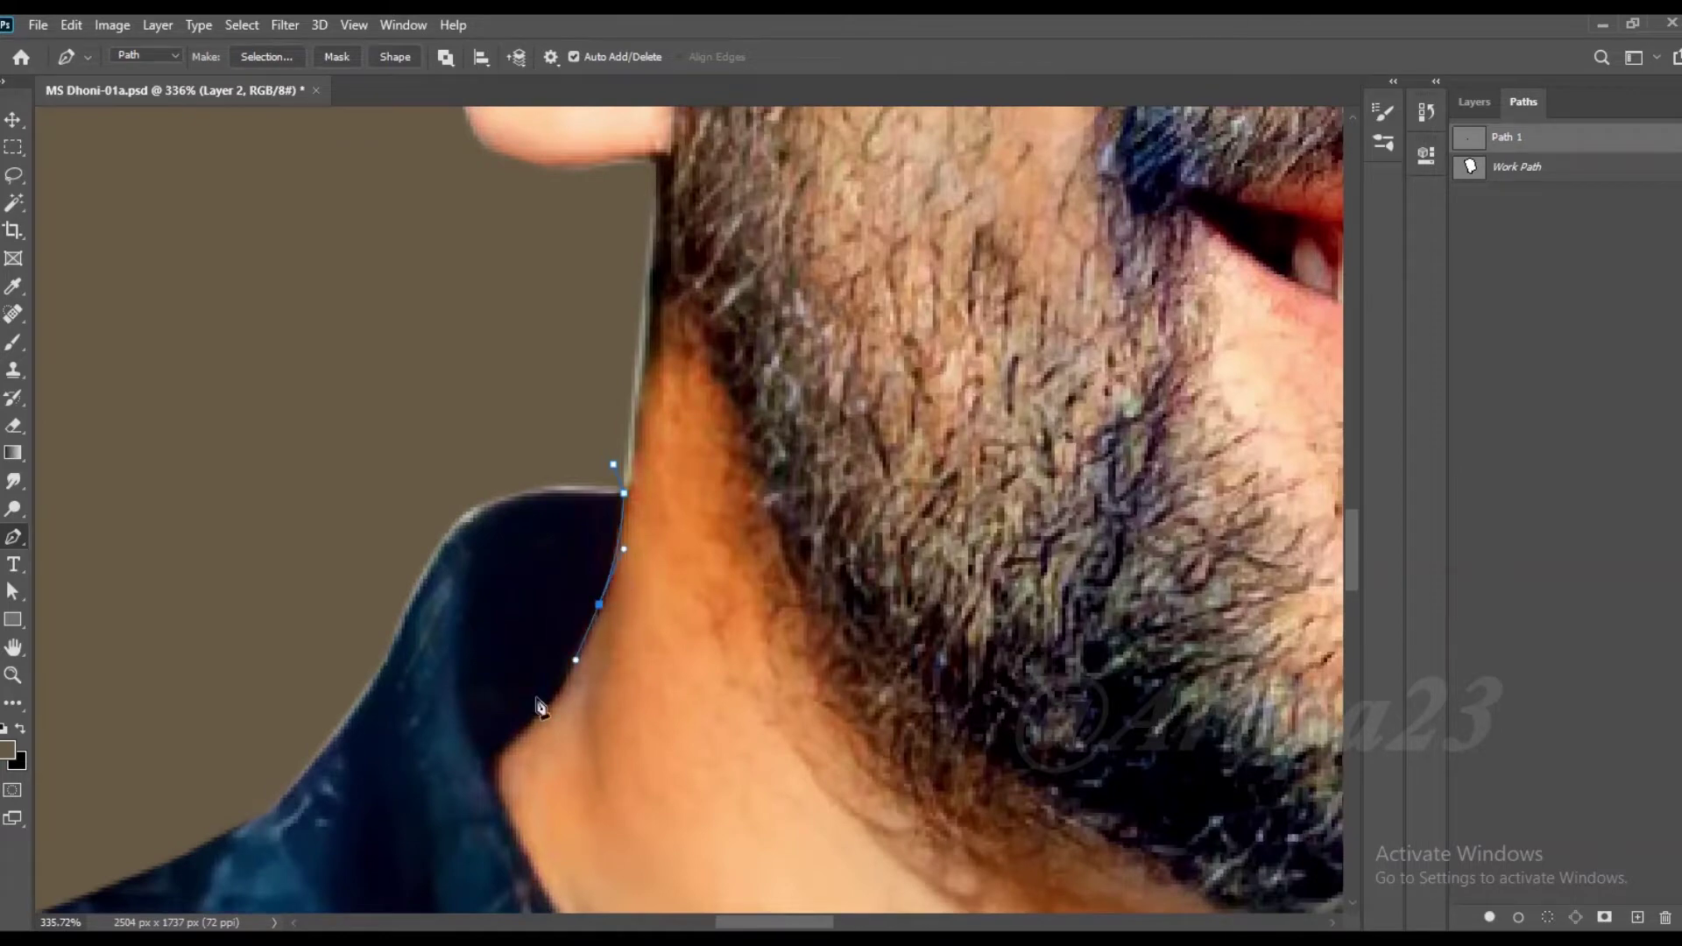
pyautogui.click(501, 774)
pyautogui.scroll(-3, 517, 614)
pyautogui.scroll(-3, 575, 710)
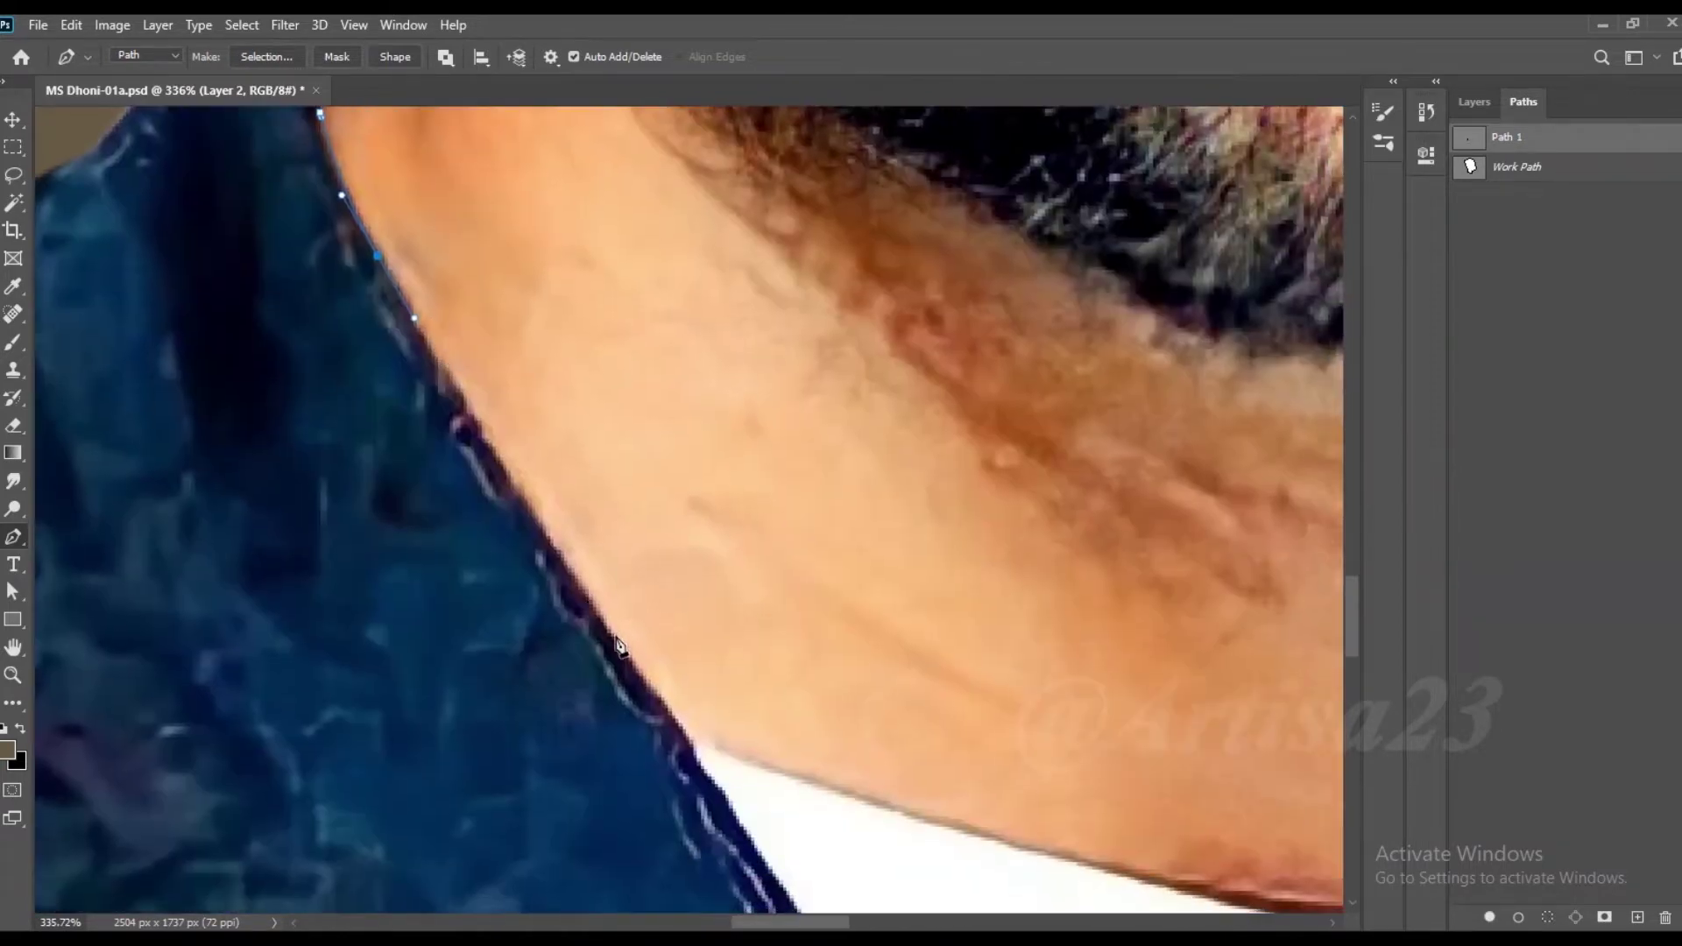
pyautogui.scroll(-2, 631, 666)
pyautogui.scroll(-2, 675, 644)
pyautogui.scroll(4, 726, 714)
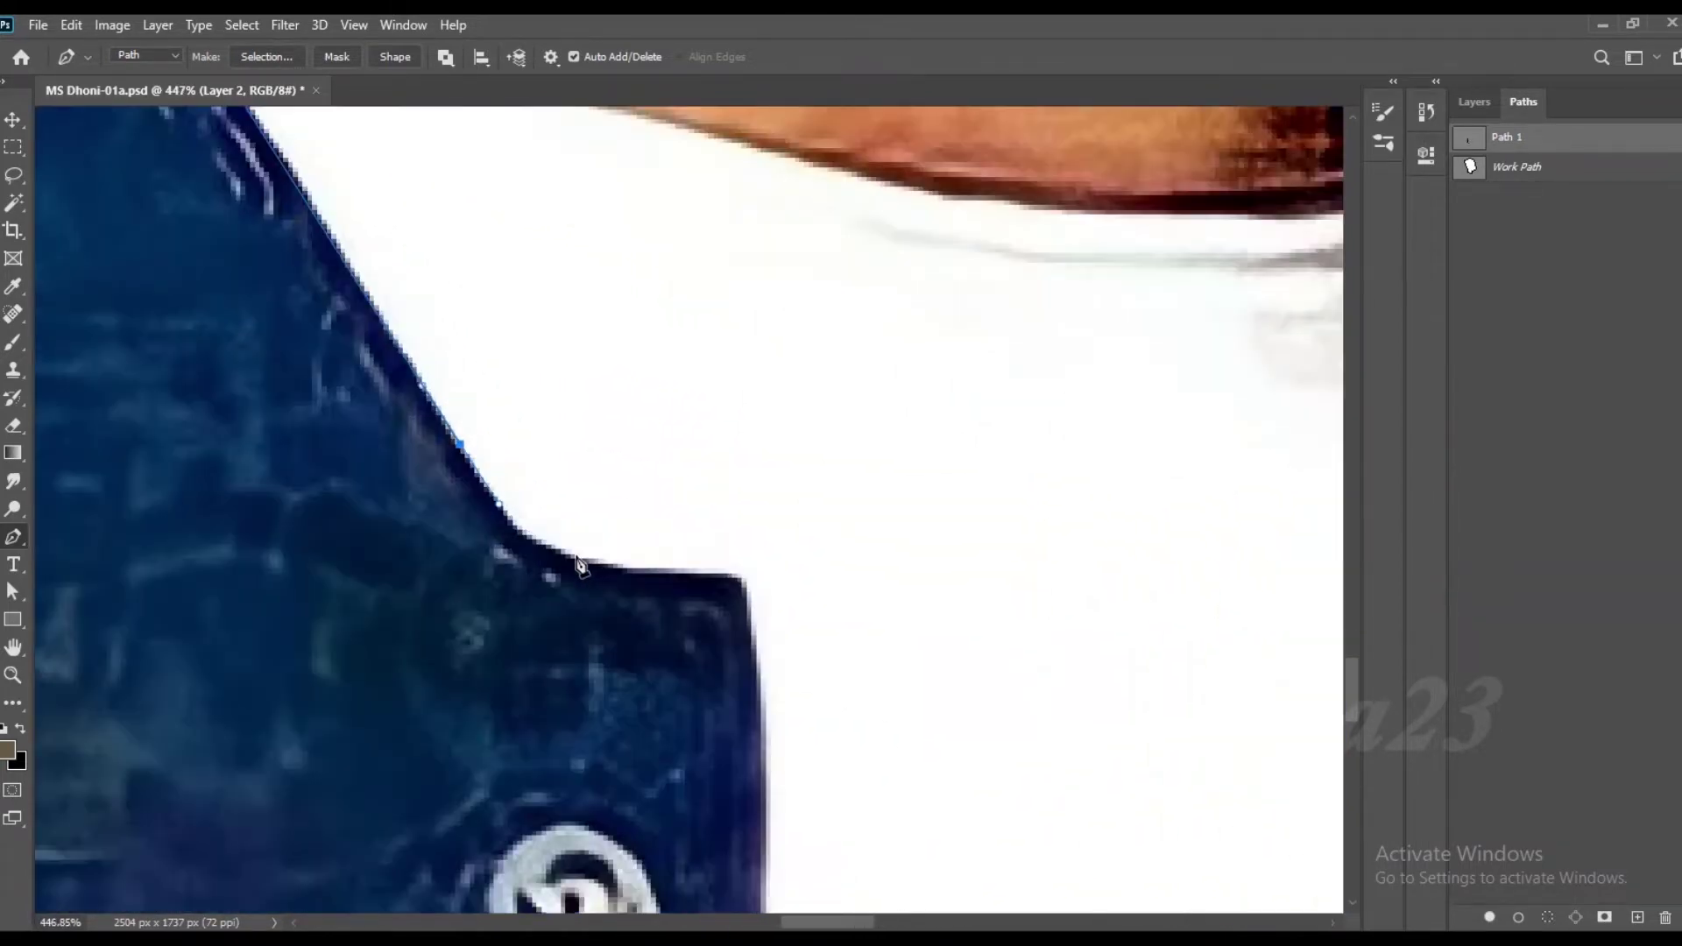
pyautogui.scroll(2, 601, 563)
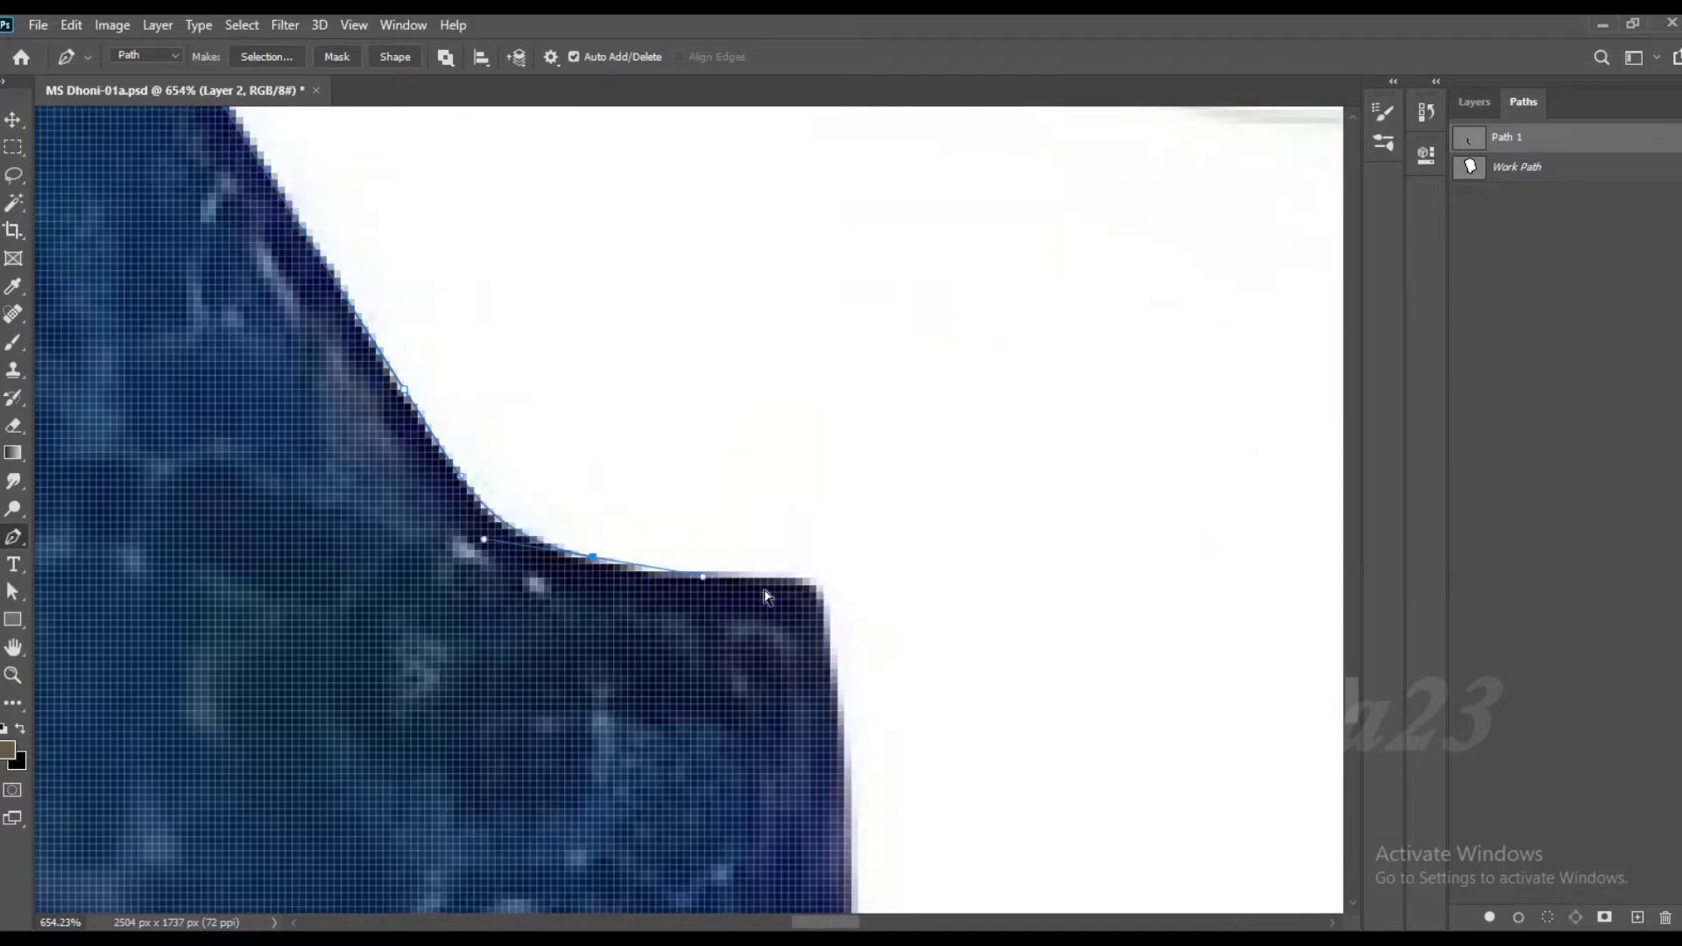
pyautogui.scroll(-2, 845, 708)
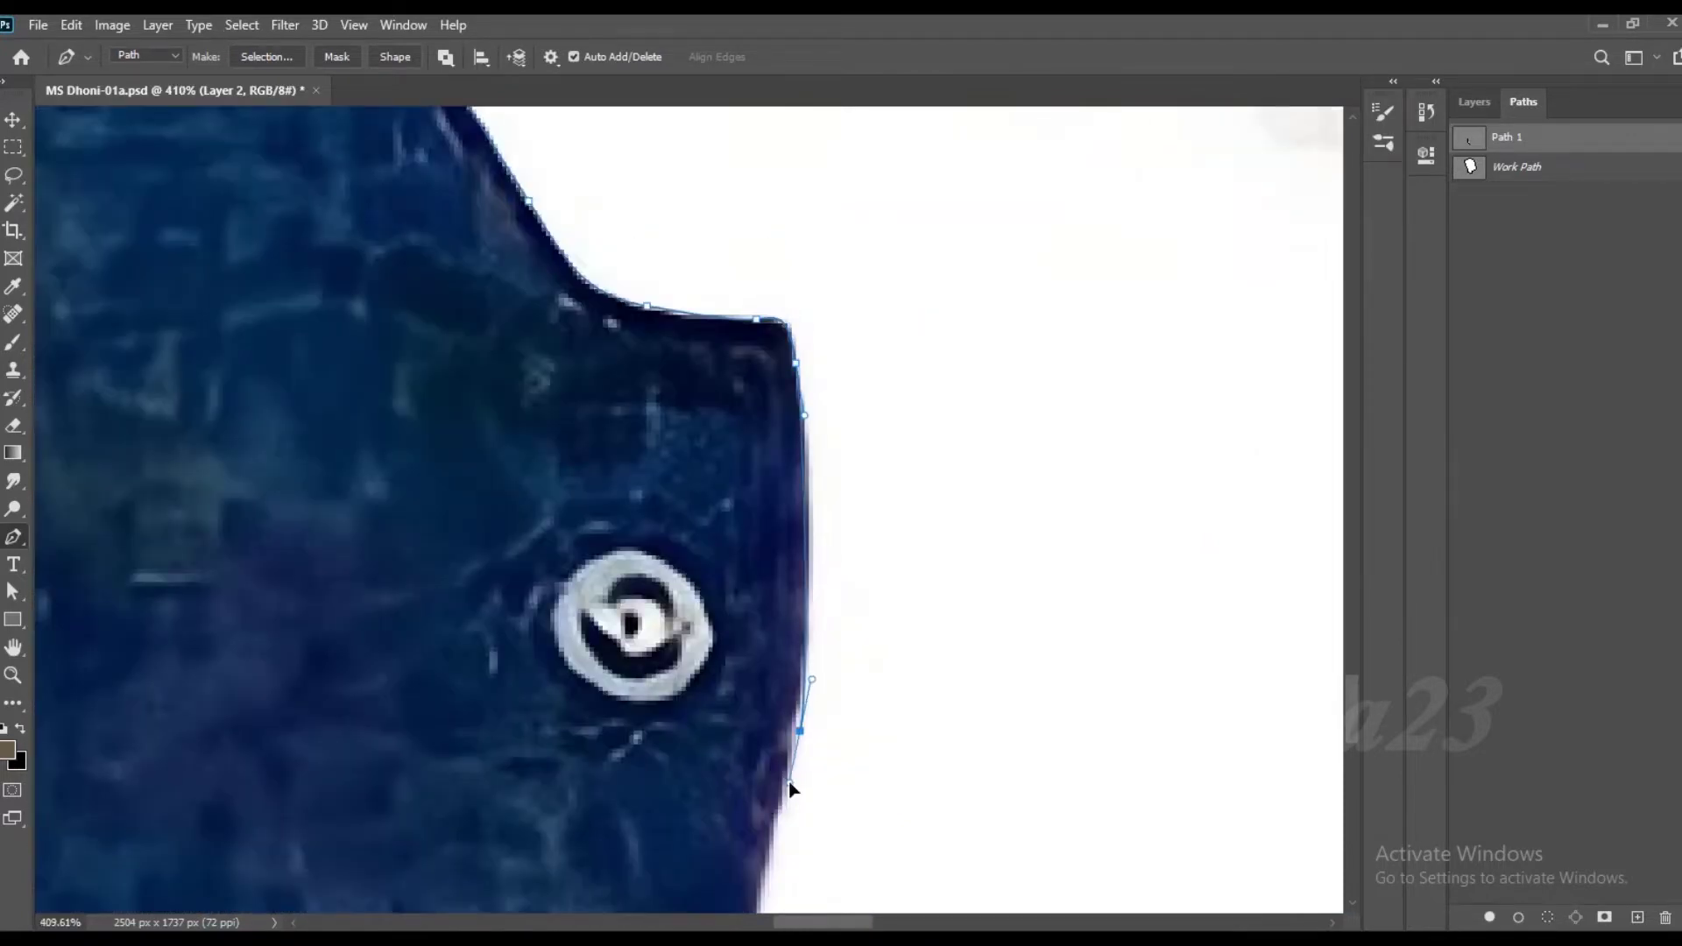
pyautogui.scroll(-2, 789, 789)
pyautogui.scroll(-3, 788, 616)
# Step: Extend the path down the shirt edge, below the photo's bottom, and along the jacket edge
pyautogui.click(758, 582)
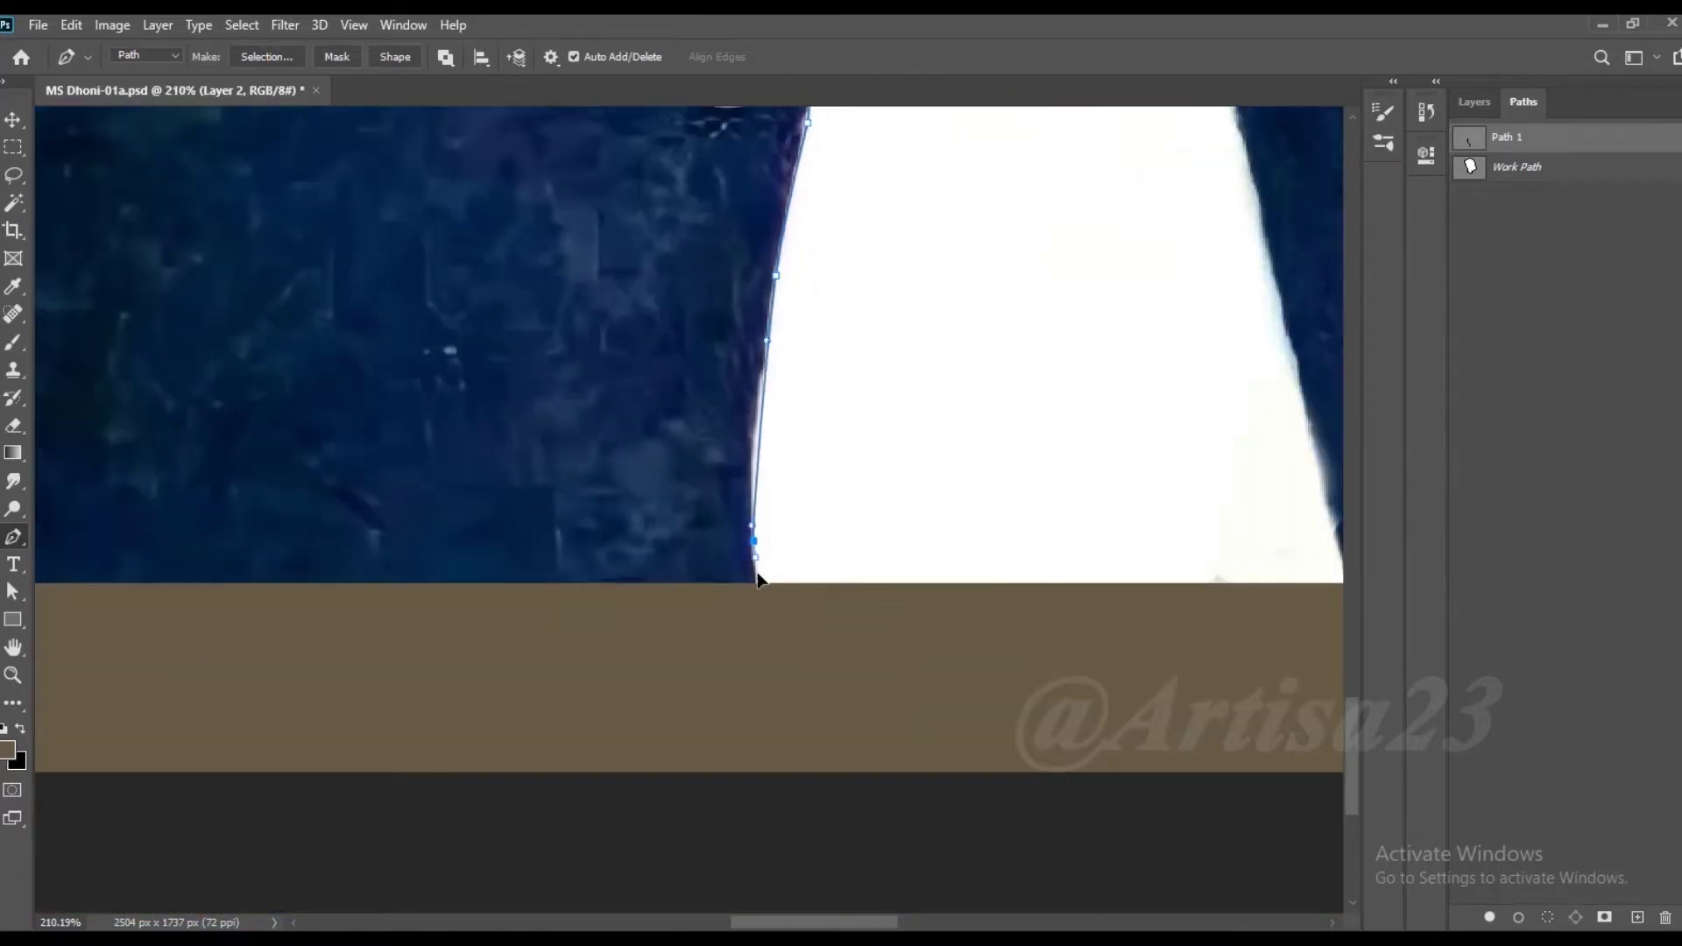
pyautogui.scroll(-3, 762, 613)
pyautogui.click(966, 624)
pyautogui.scroll(5, 968, 629)
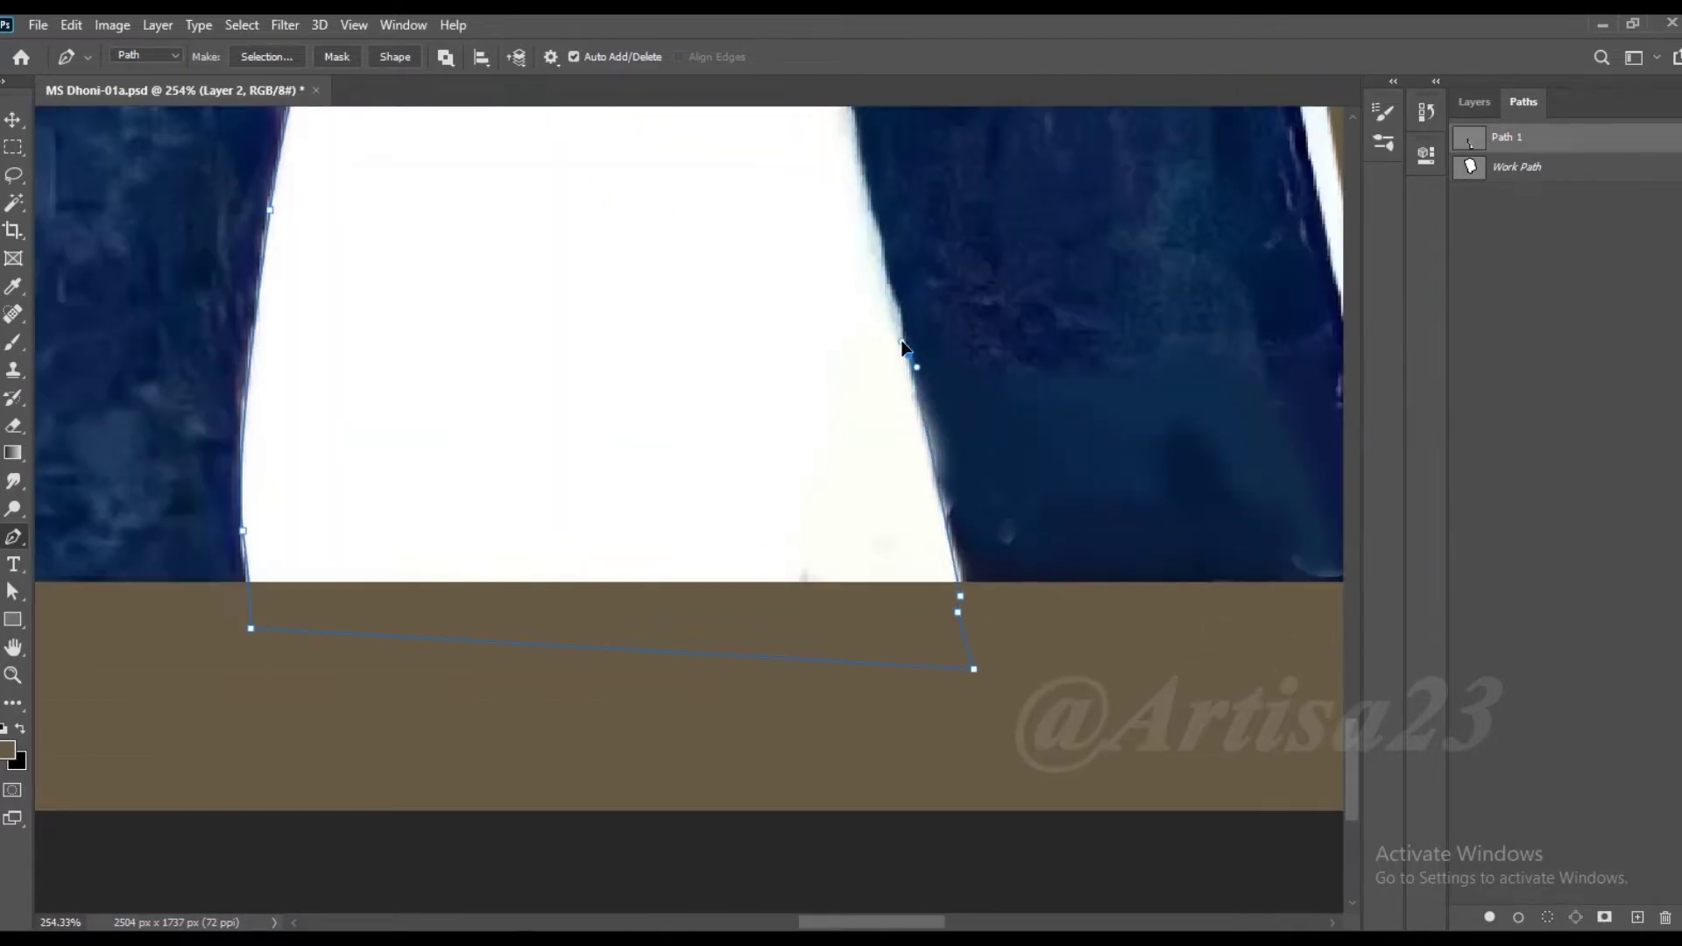
pyautogui.scroll(3, 905, 346)
pyautogui.moveTo(883, 389); pyautogui.dragTo(894, 426)
pyautogui.scroll(2, 848, 443)
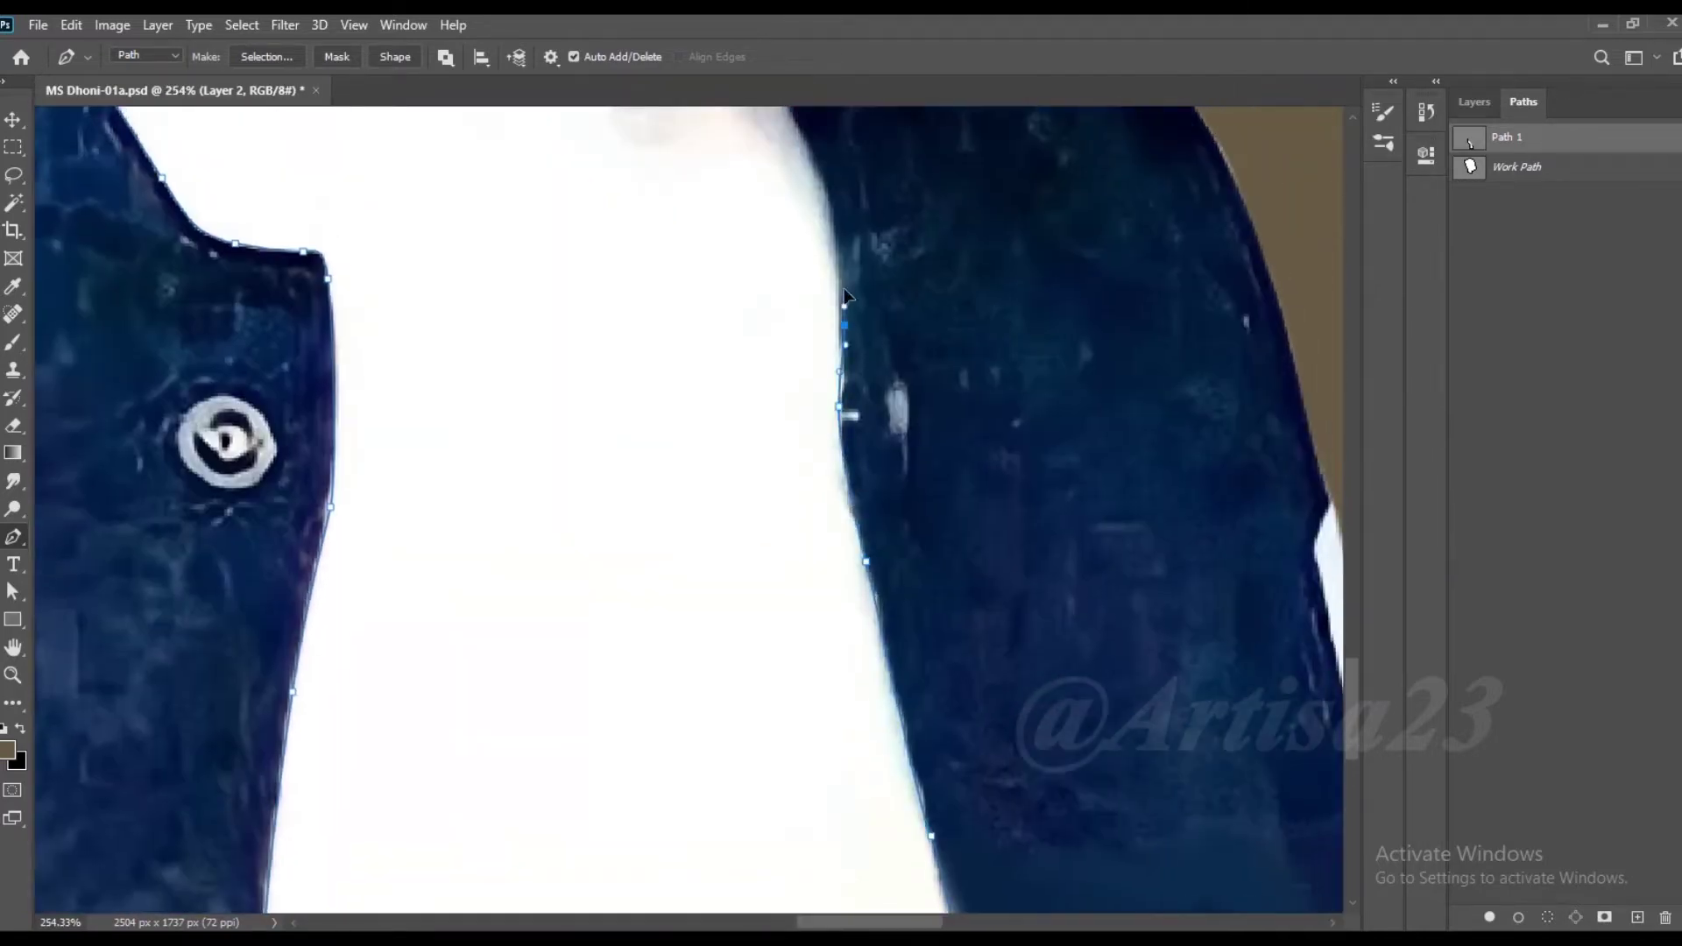
pyautogui.scroll(2, 844, 293)
pyautogui.scroll(3, 816, 410)
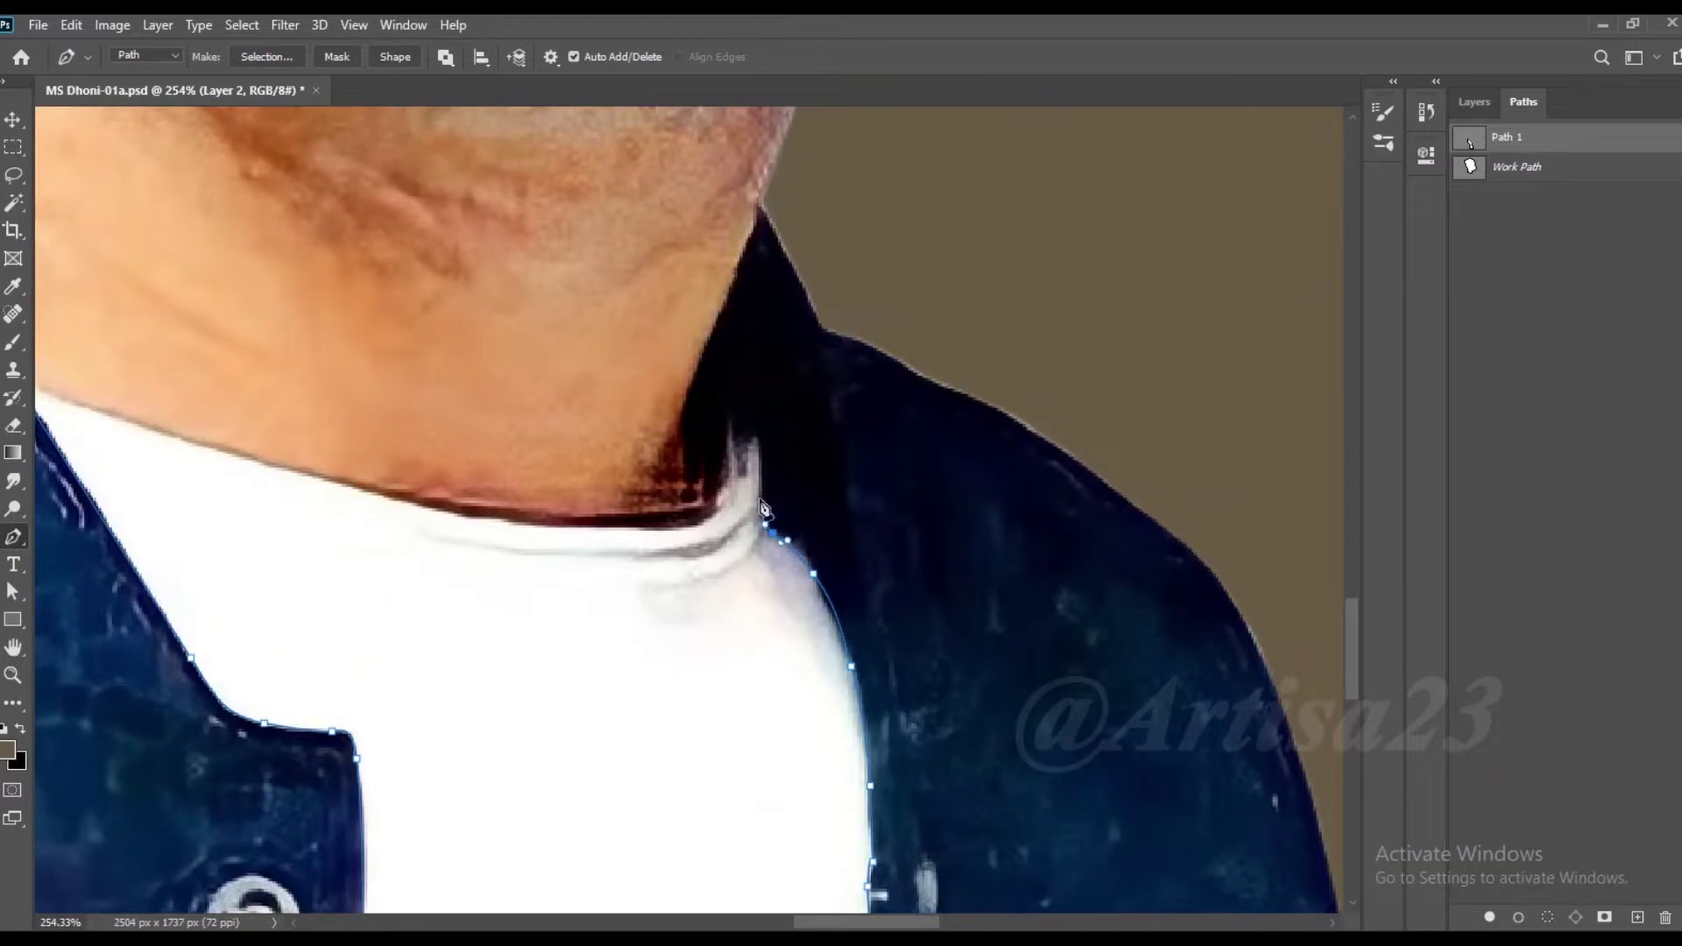
pyautogui.scroll(3, 743, 403)
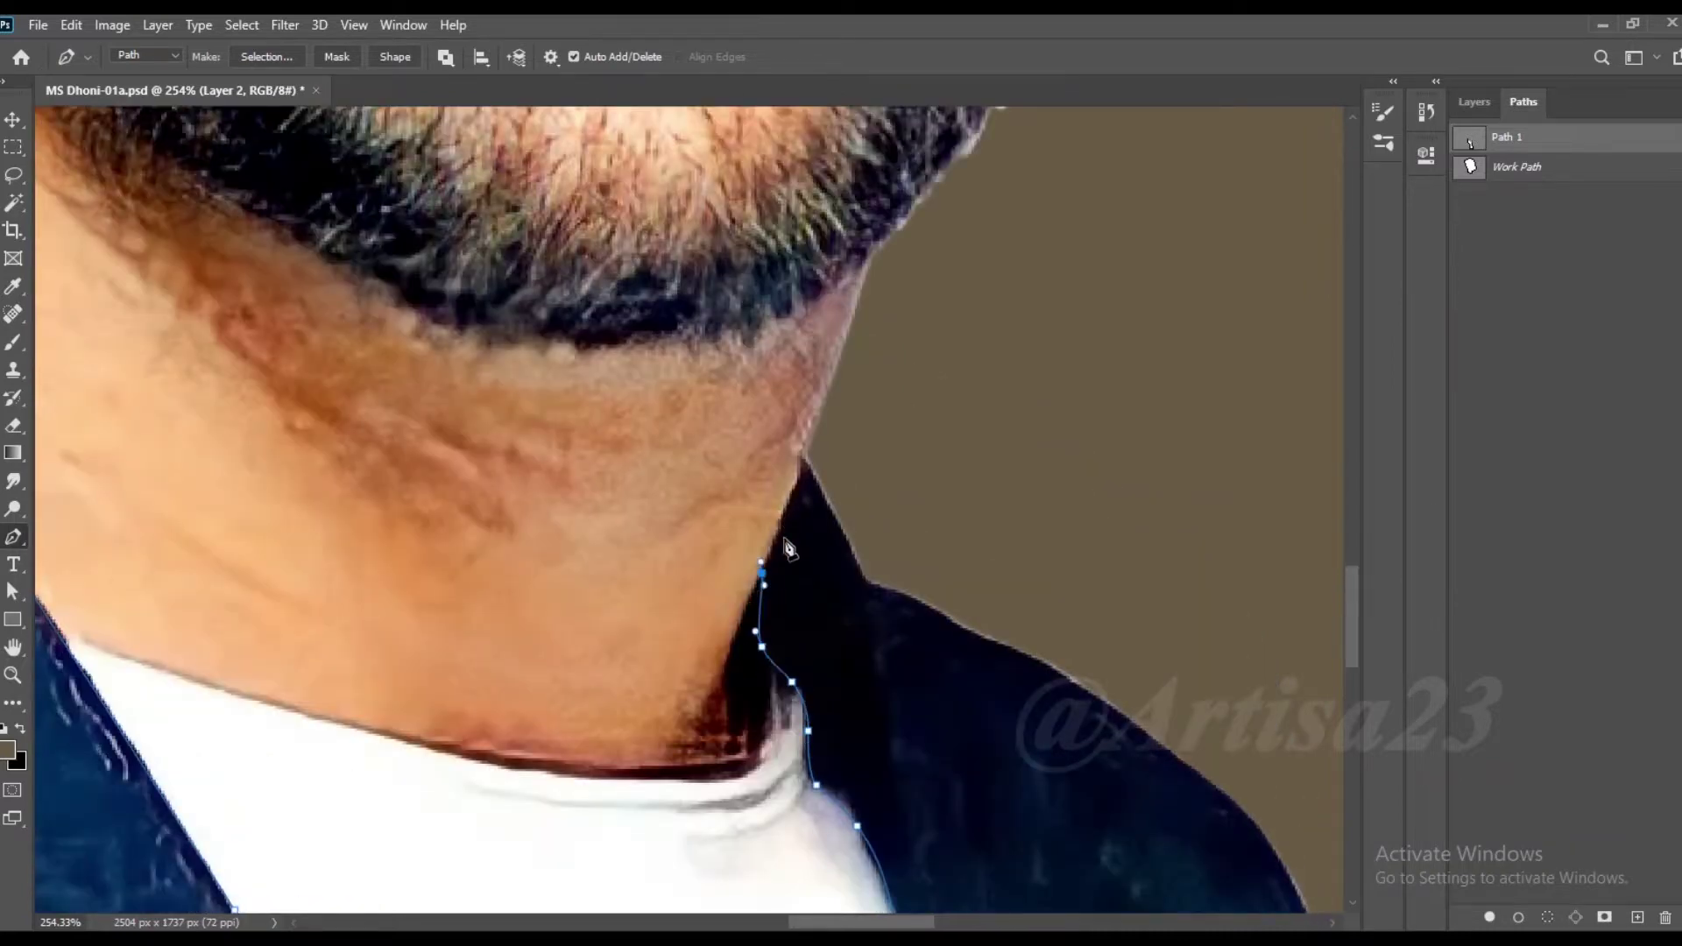
pyautogui.scroll(-3, 813, 455)
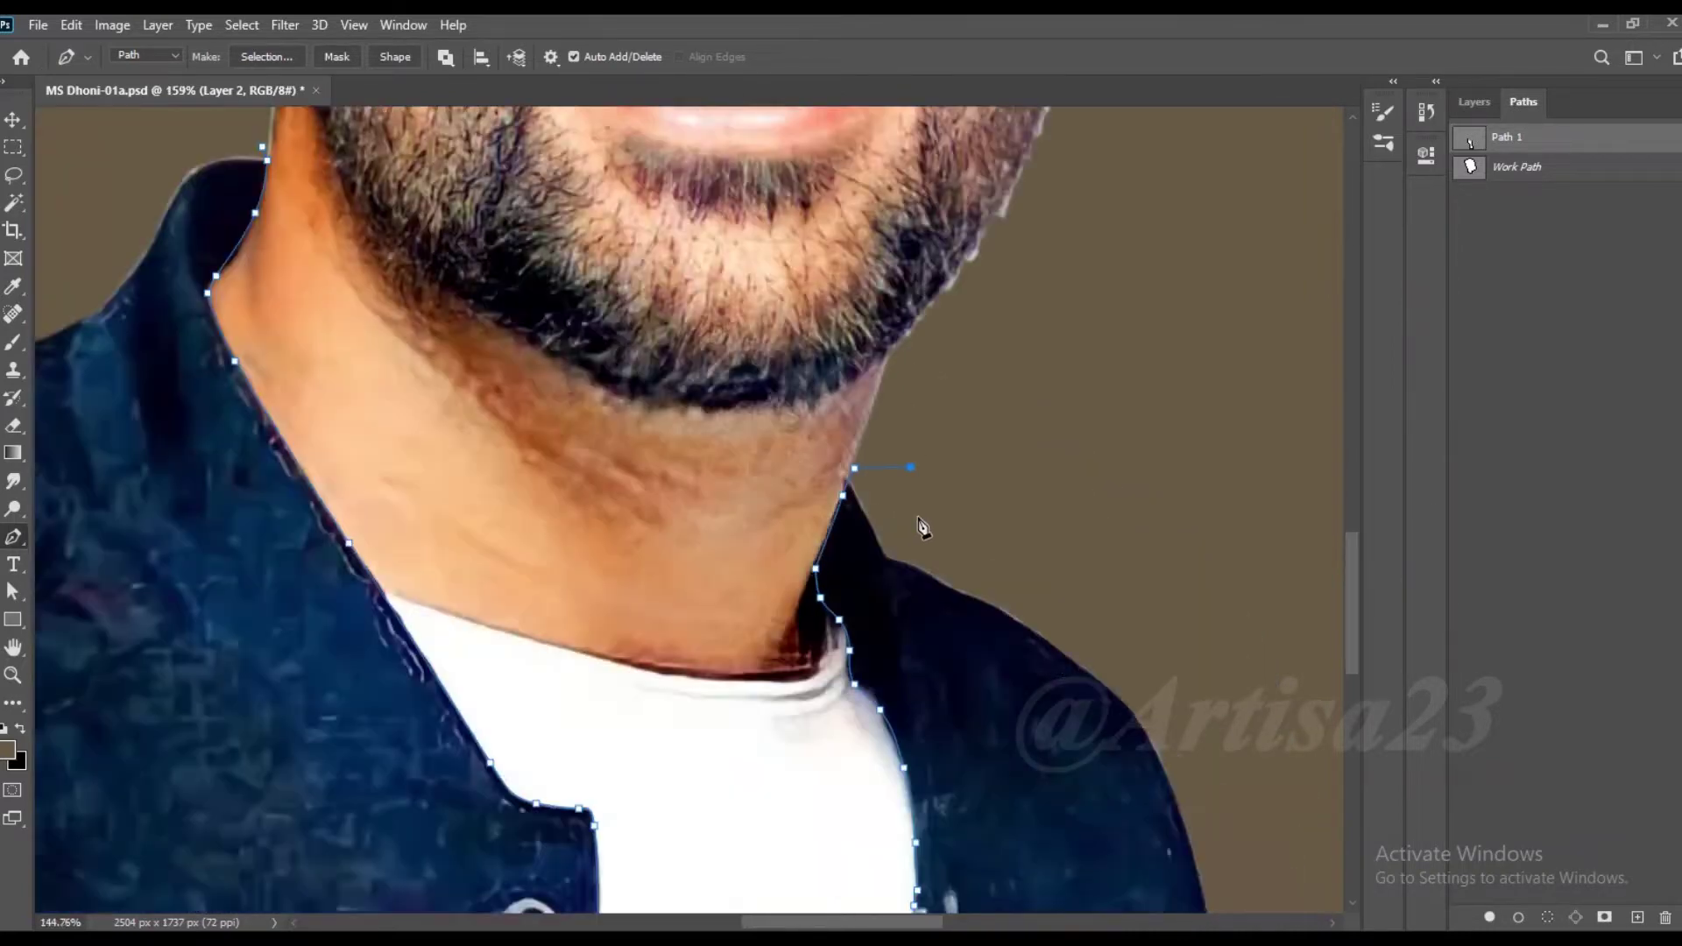
pyautogui.scroll(-3, 920, 525)
pyautogui.scroll(2, 637, 557)
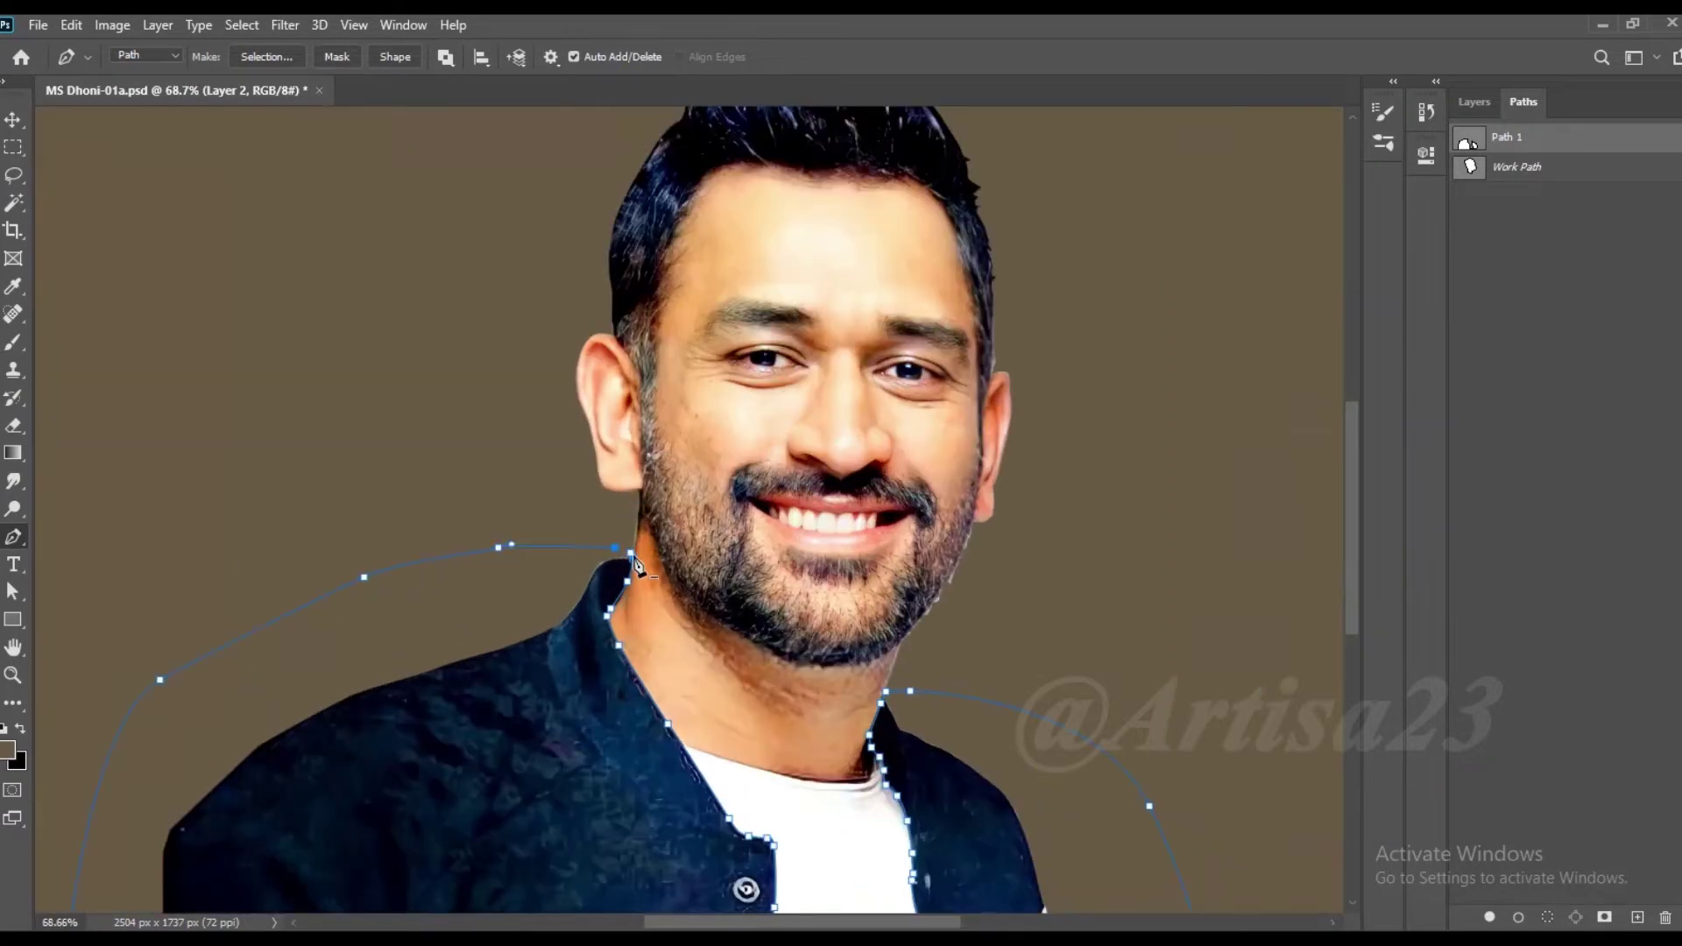
pyautogui.scroll(-3, 637, 556)
pyautogui.rightClick(639, 662)
# Step: Make a selection from the jacket path, brighten its midtones with Curves, then deselect
pyautogui.click(714, 245)
pyautogui.click(955, 252)
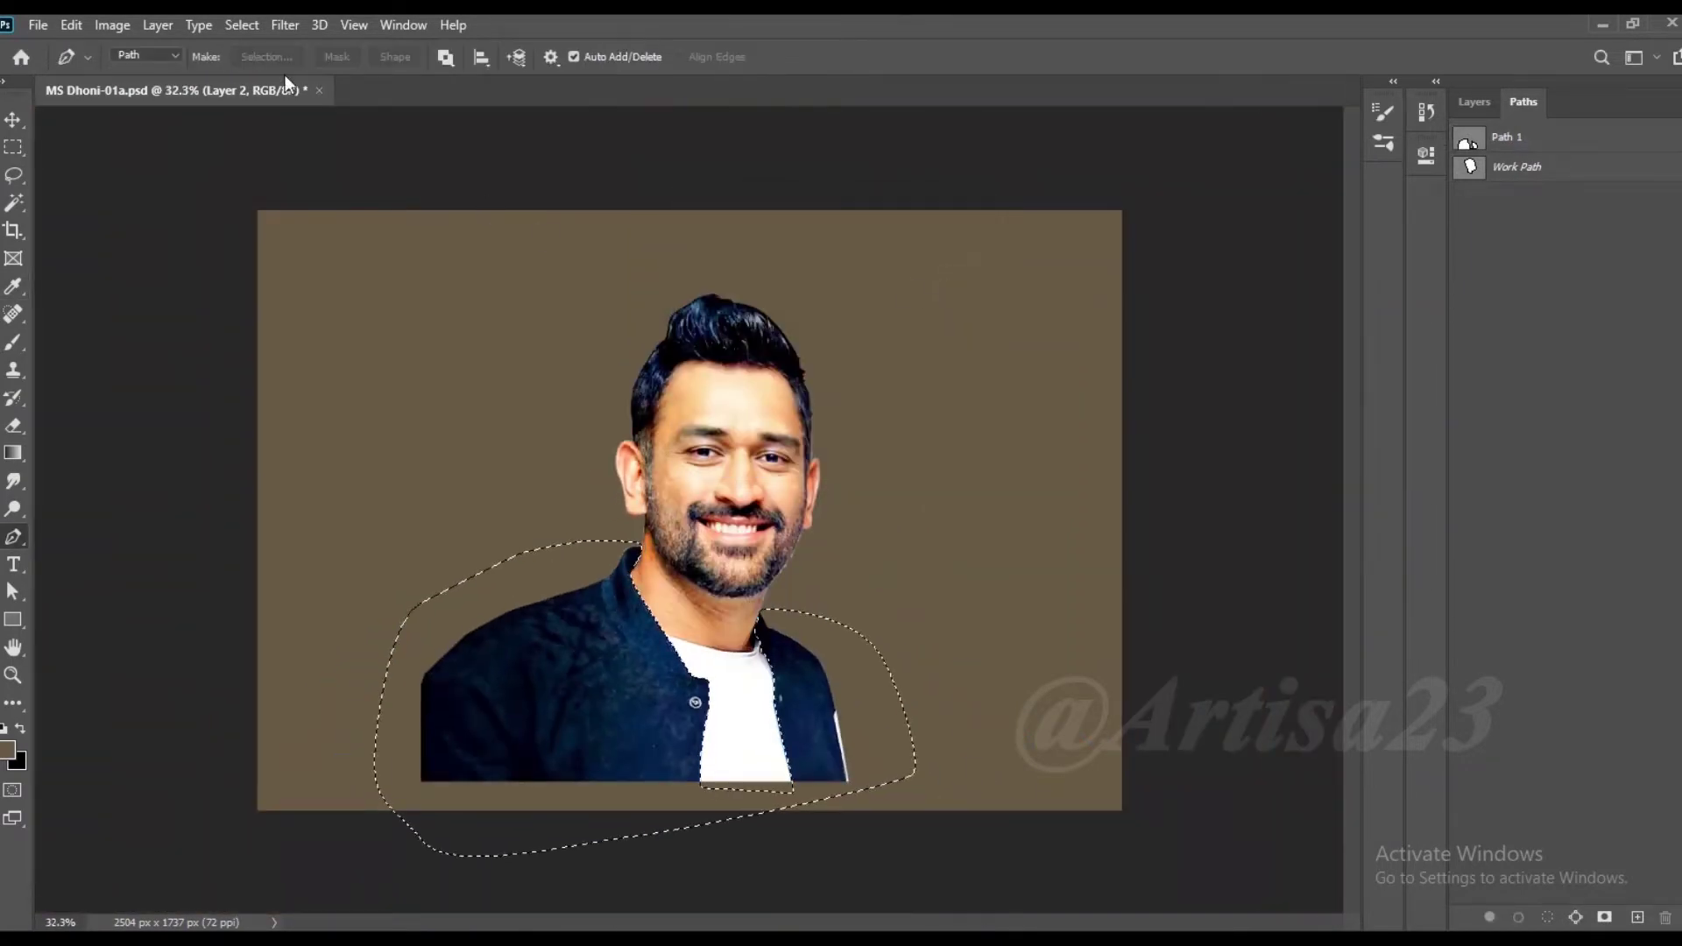
pyautogui.click(1474, 102)
pyautogui.click(112, 24)
pyautogui.click(357, 120)
pyautogui.moveTo(1075, 469); pyautogui.dragTo(1064, 444)
pyautogui.click(1509, 278)
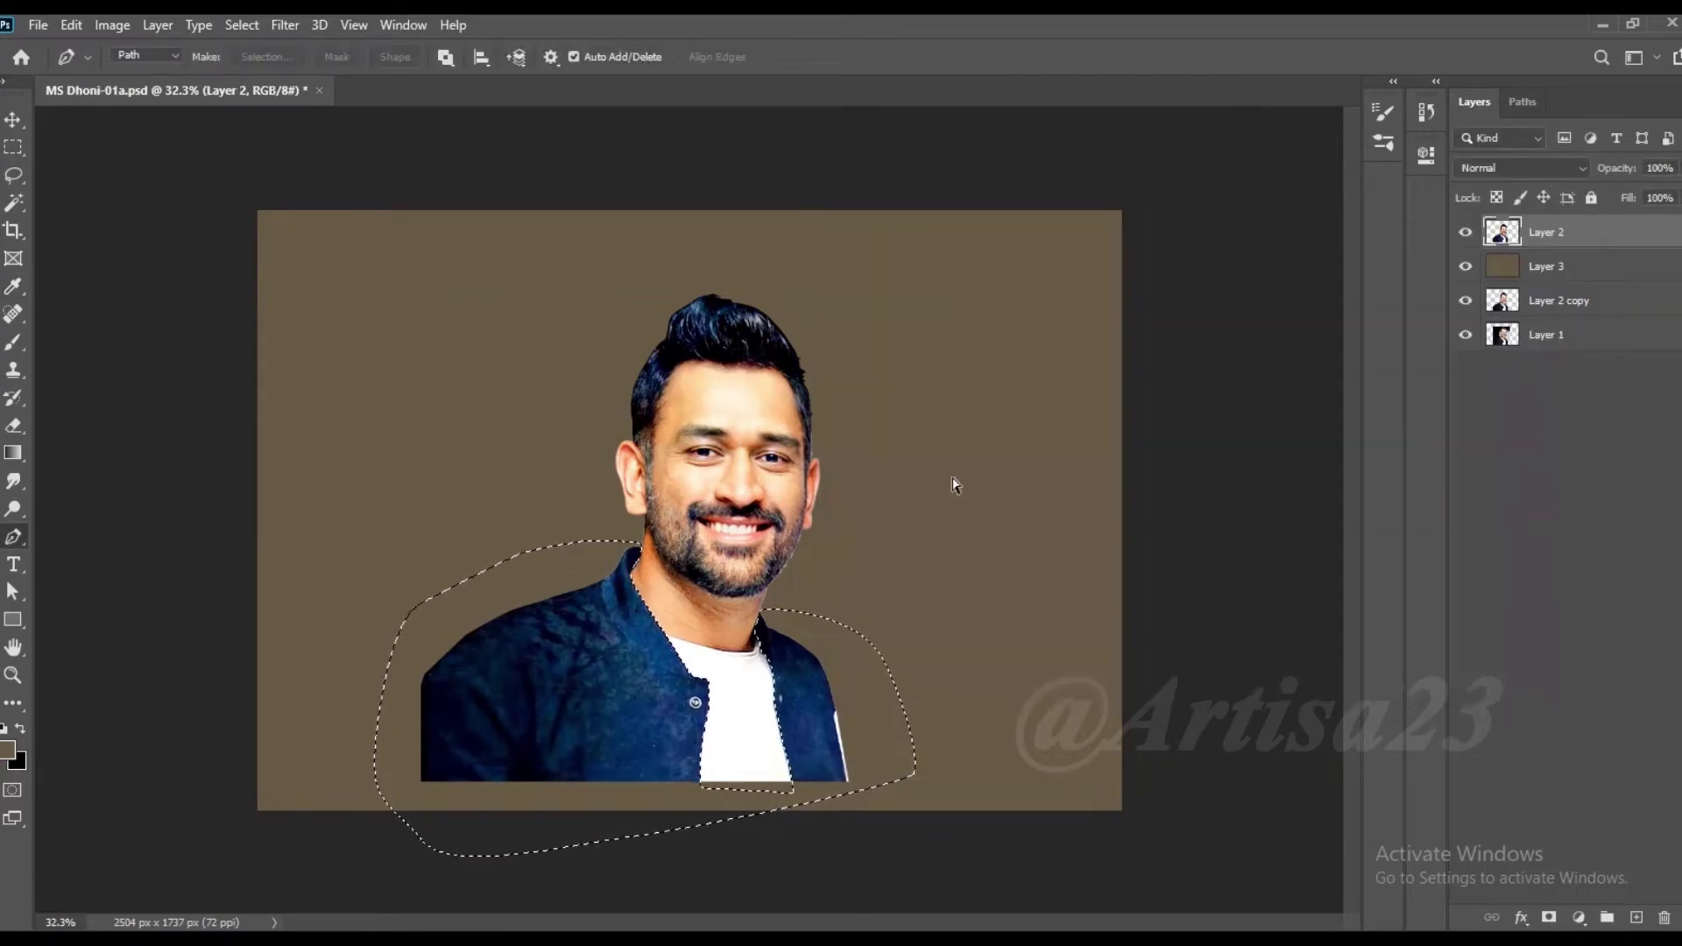
pyautogui.hotkey('ctrl', 'd')
# Step: Create a new empty path, Path 2, in the Paths panel
pyautogui.scroll(-1, 822, 534)
pyautogui.scroll(2, 823, 534)
pyautogui.click(1523, 102)
pyautogui.click(1670, 102)
pyautogui.click(1578, 119)
pyautogui.click(961, 309)
pyautogui.scroll(1, 622, 500)
pyautogui.scroll(4, 622, 500)
# Step: Start Path 2 at the collar, curving along the neckline and down the shirt collar to the jacket edge
pyautogui.click(621, 494)
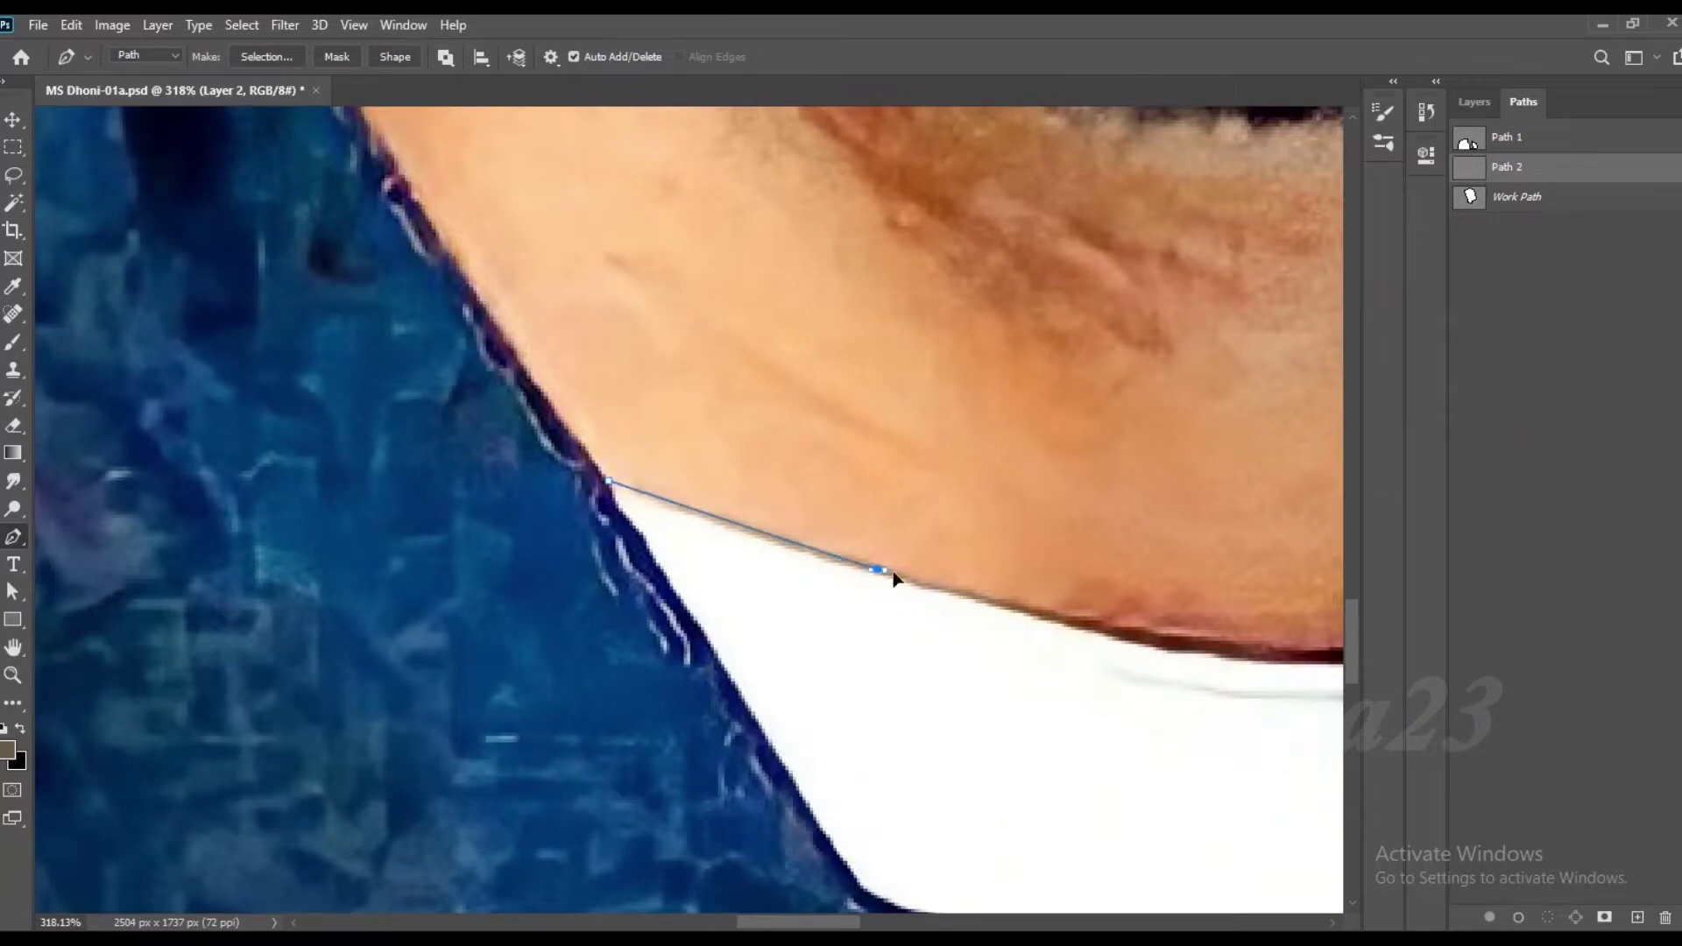
pyautogui.moveTo(814, 551); pyautogui.dragTo(851, 559)
pyautogui.scroll(1, 817, 548)
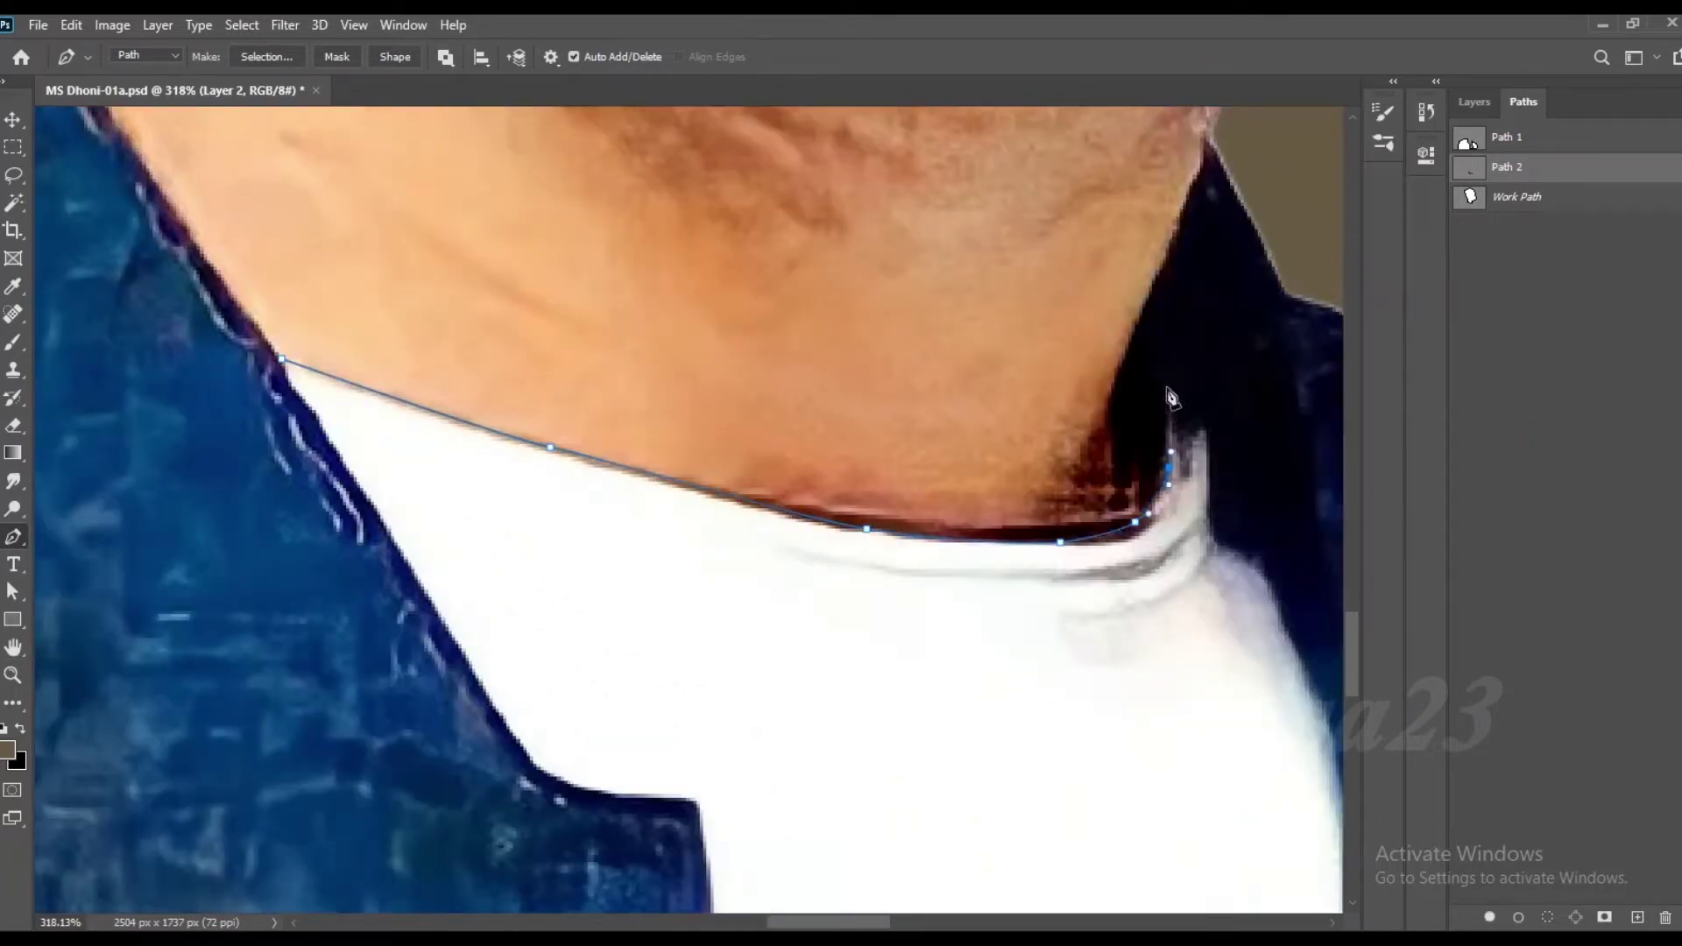
pyautogui.click(1220, 539)
pyautogui.scroll(-4, 1051, 491)
pyautogui.click(974, 410)
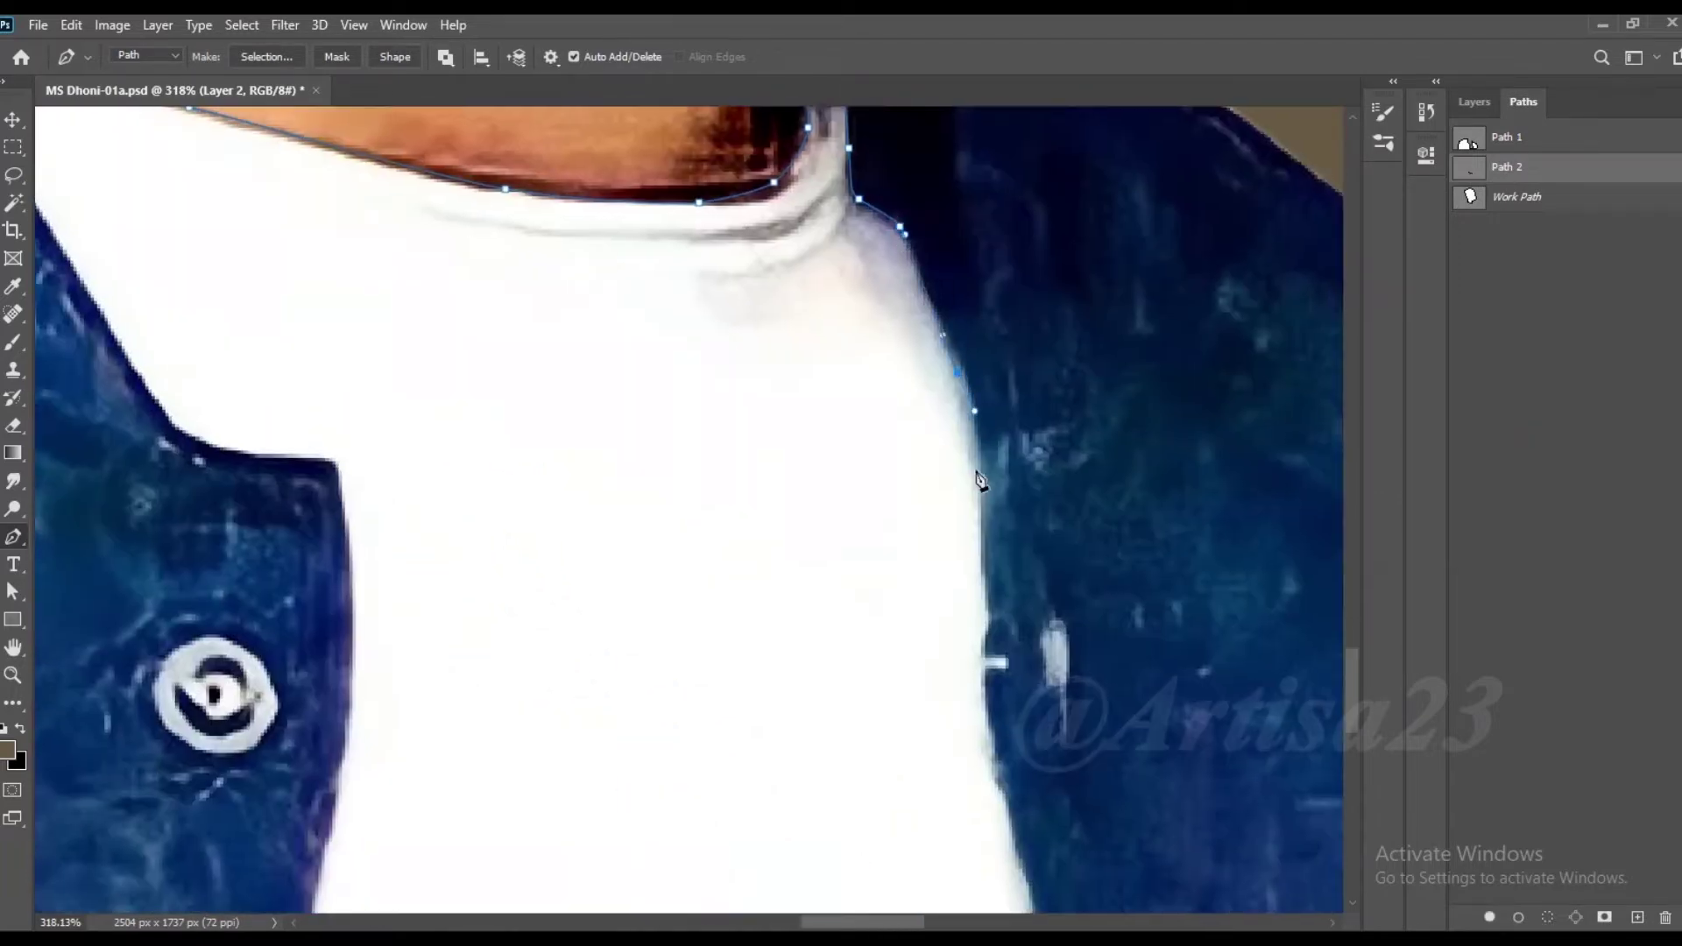
pyautogui.scroll(-5, 1005, 786)
pyautogui.click(973, 613)
pyautogui.scroll(-3, 918, 395)
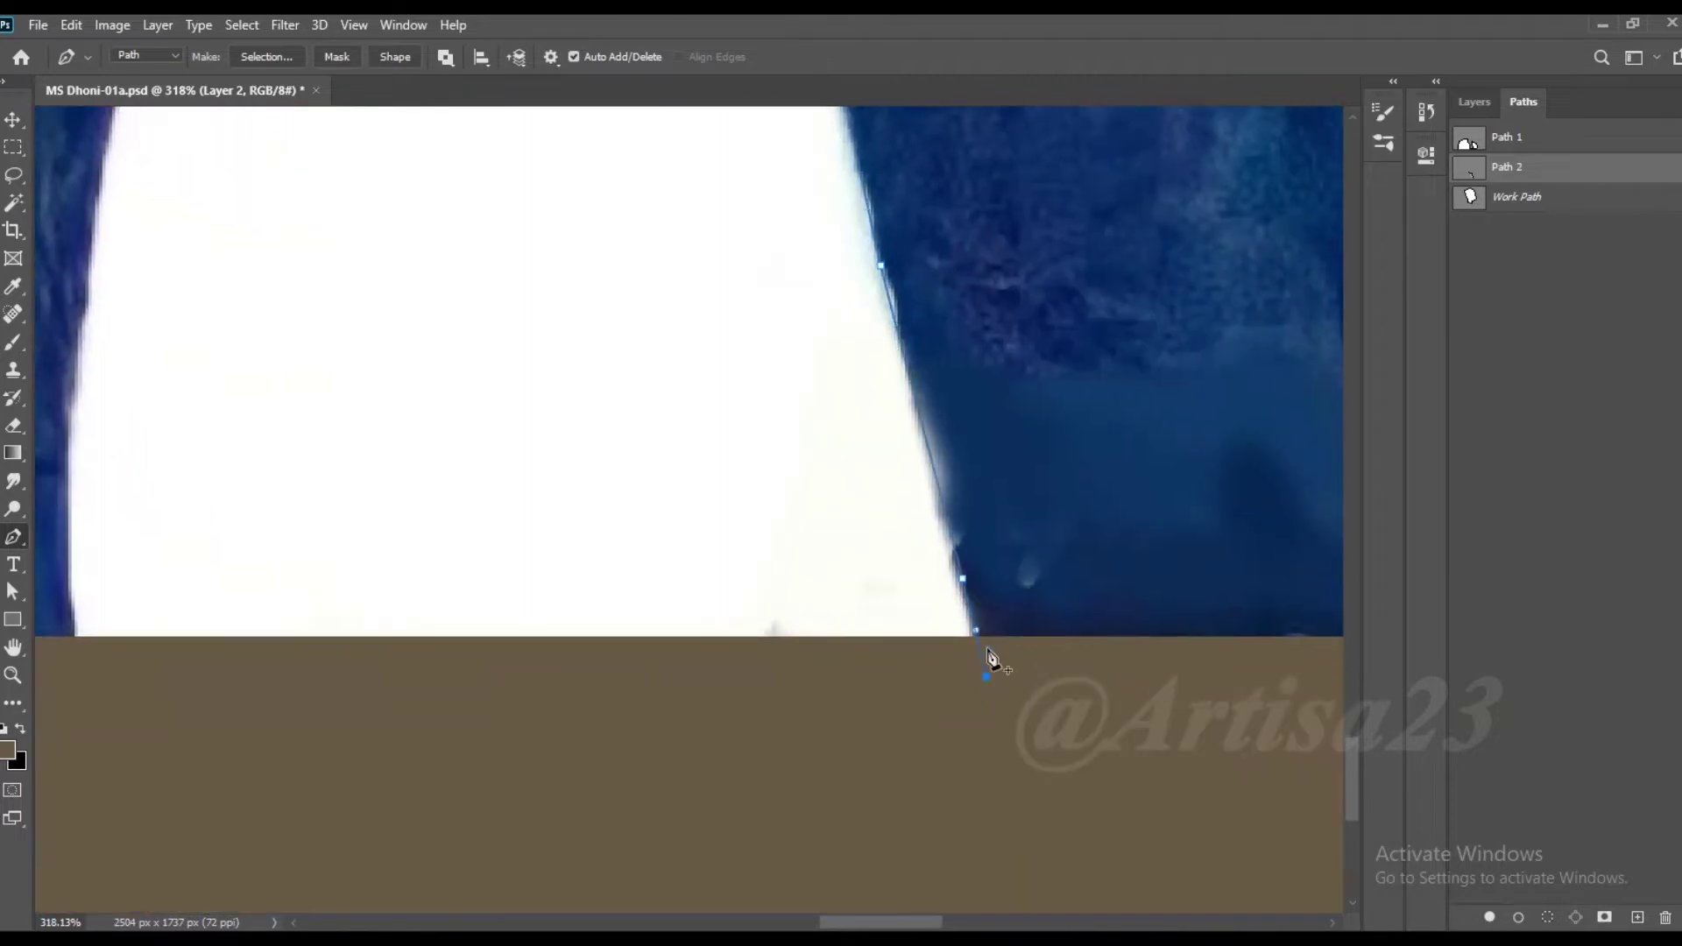
pyautogui.scroll(-2, 991, 659)
# Step: Continue Path 2 along the photo's bottom, up the left jacket edge and back to the collar
pyautogui.click(531, 718)
pyautogui.click(434, 684)
pyautogui.click(418, 648)
pyautogui.scroll(4, 473, 613)
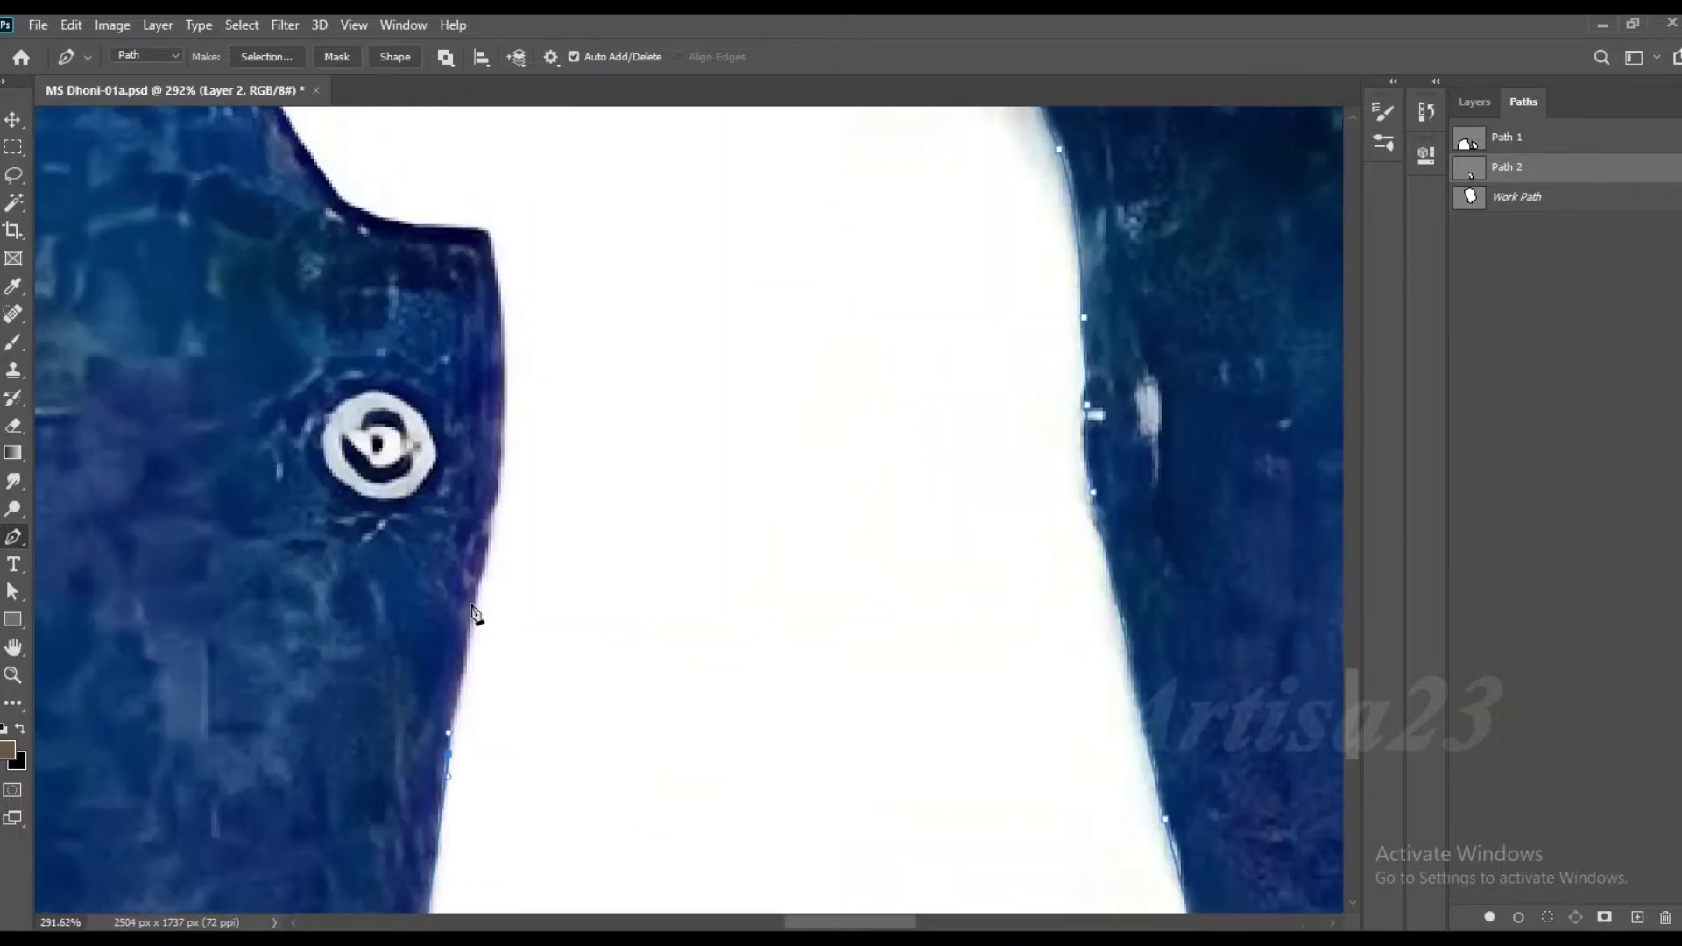
pyautogui.scroll(2, 515, 452)
pyautogui.scroll(3, 503, 333)
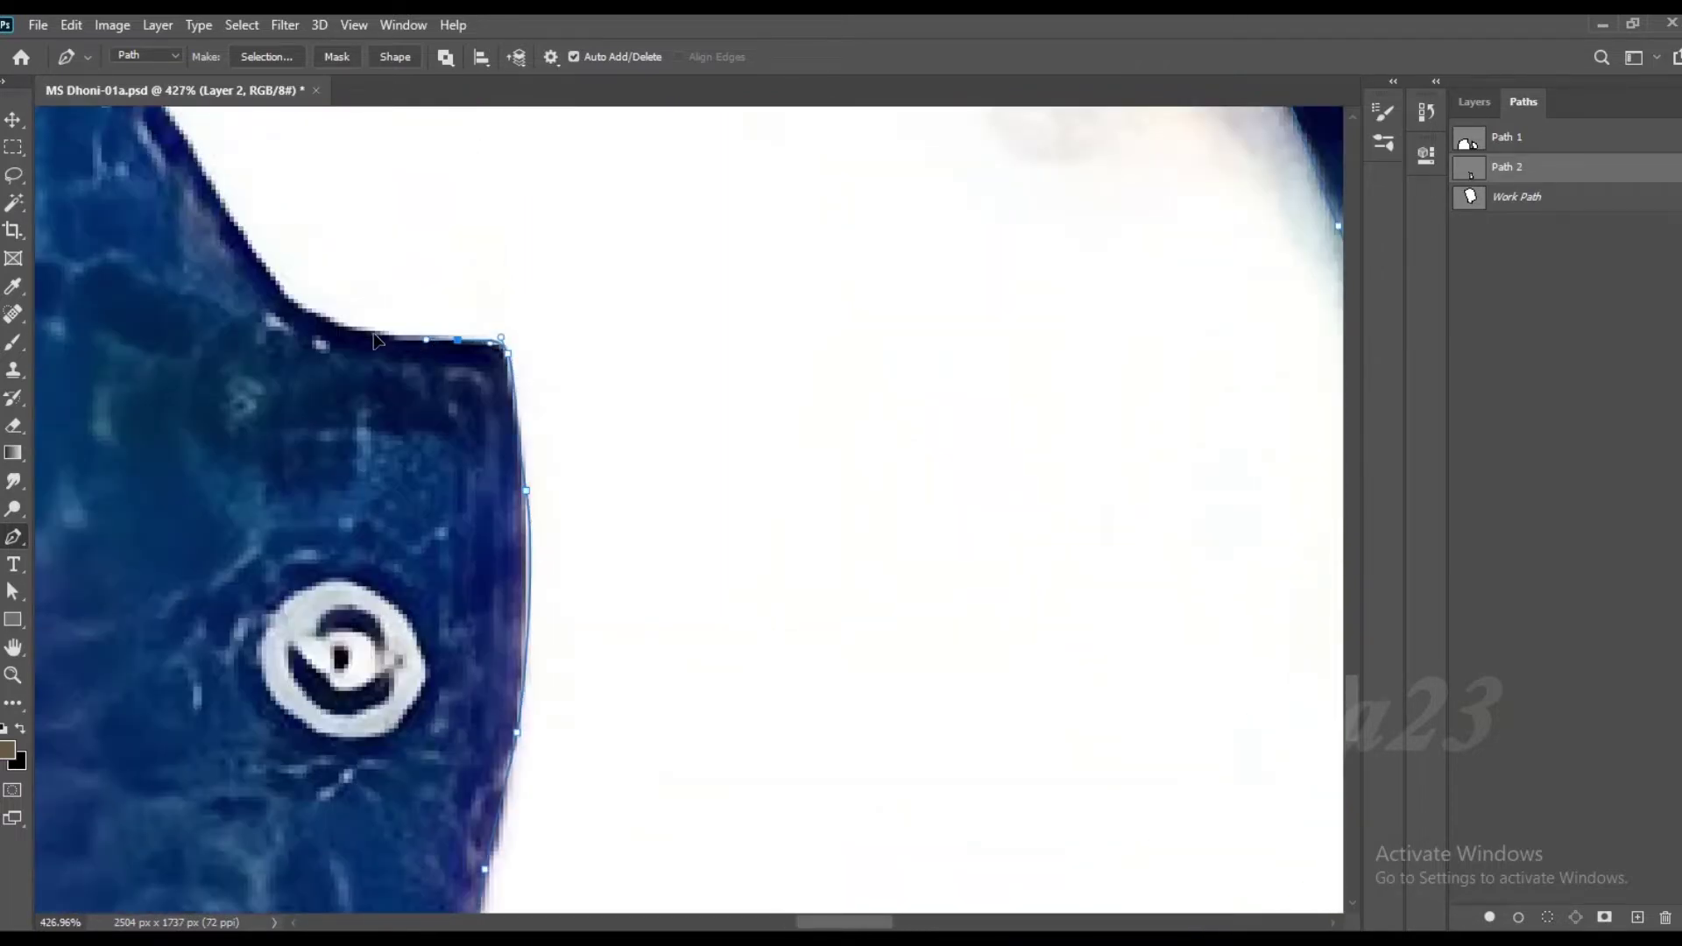
pyautogui.scroll(3, 375, 340)
pyautogui.hscroll(-4, 375, 340)
pyautogui.click(652, 508)
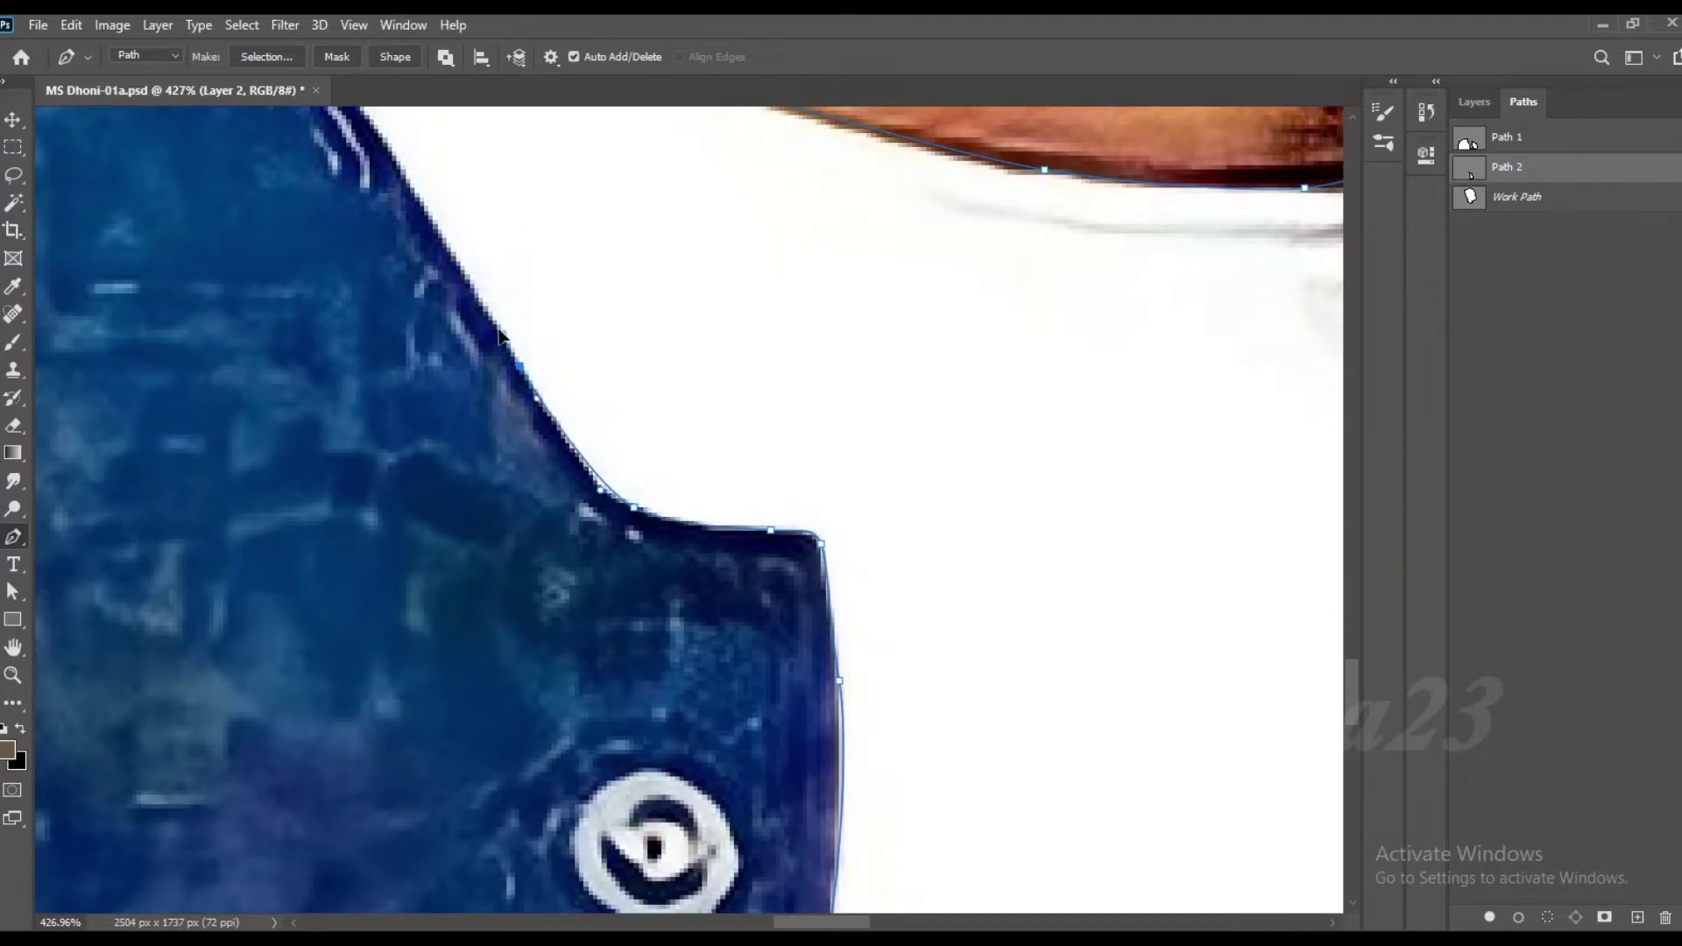
pyautogui.moveTo(500, 335); pyautogui.dragTo(652, 591)
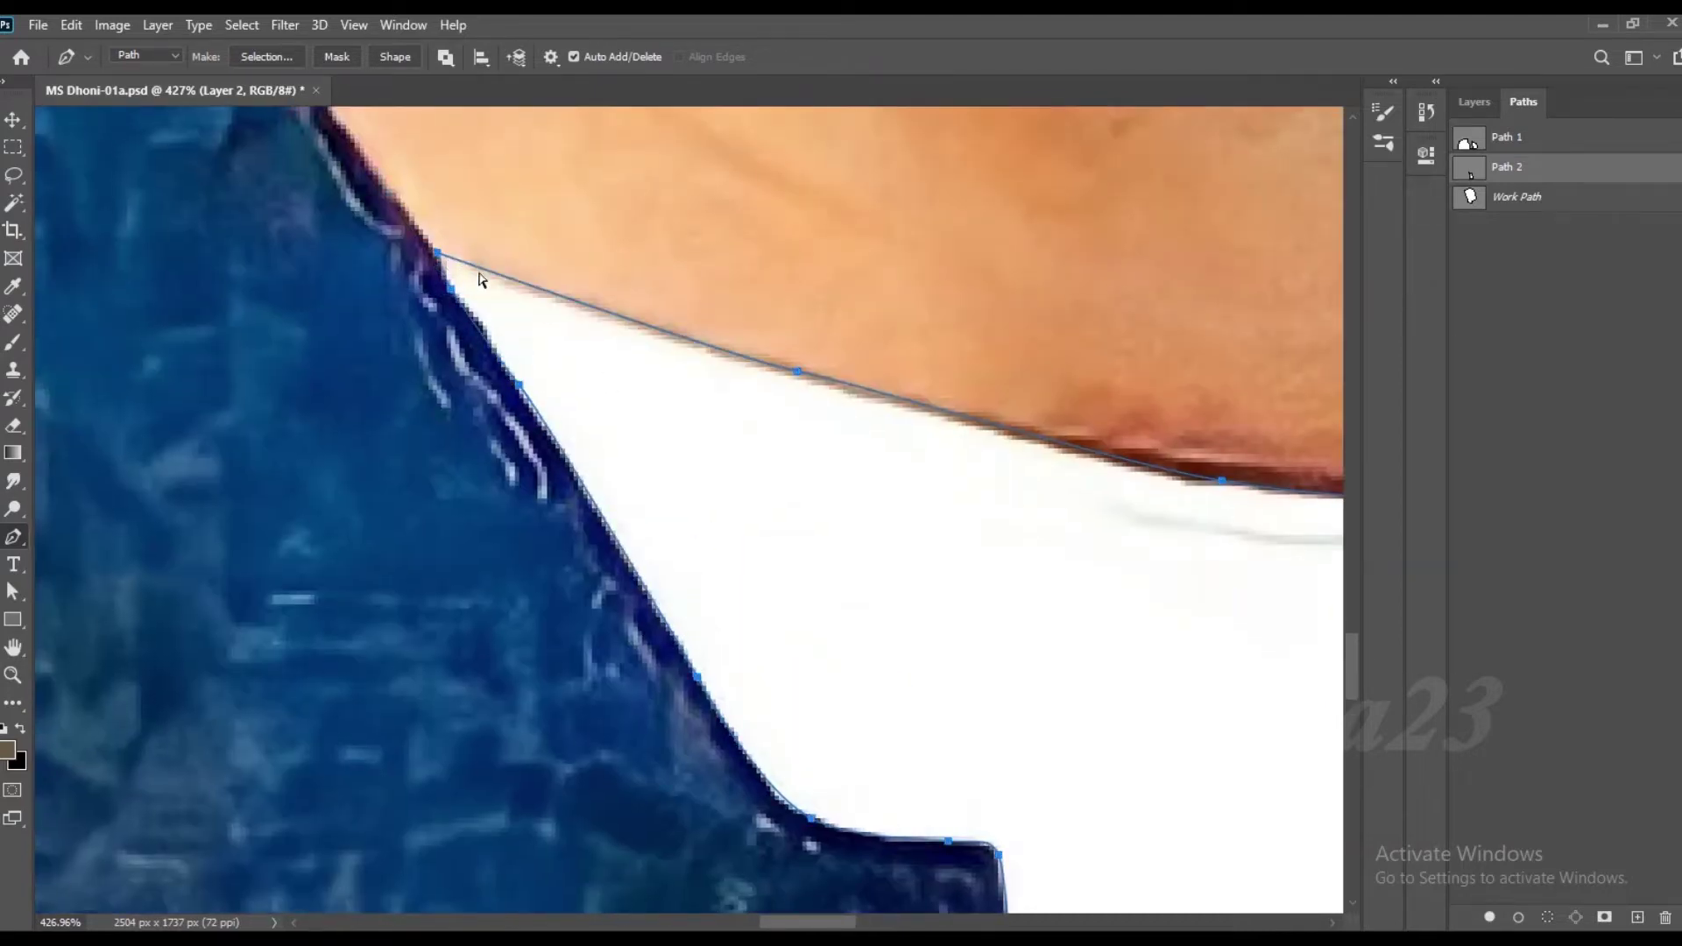
pyautogui.scroll(-9, 486, 301)
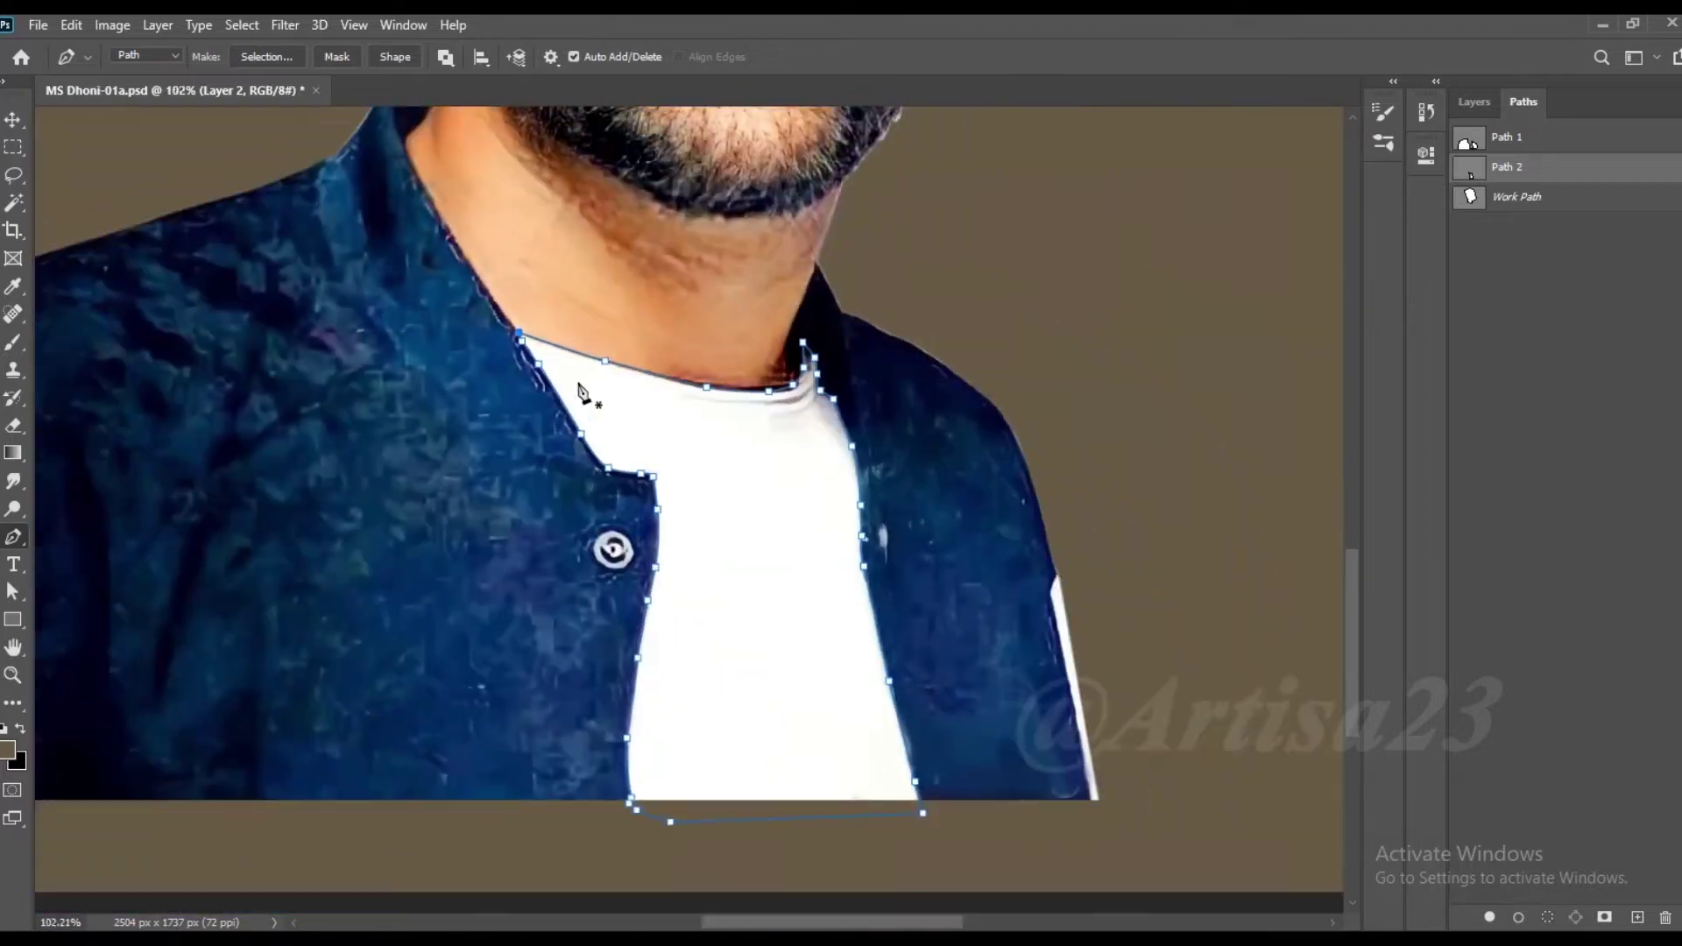
# Step: Turn the shirt path into a selection and apply Levels with black input 52
pyautogui.rightClick(701, 445)
pyautogui.click(771, 538)
pyautogui.click(950, 248)
pyautogui.click(14, 122)
pyautogui.click(107, 26)
pyautogui.click(423, 99)
pyautogui.write('52')
pyautogui.press('Return')
pyautogui.click(113, 25)
# Step: Darken the shirt's midtones with Curves and lower Vibrance to -25
pyautogui.click(368, 123)
pyautogui.moveTo(1077, 468)
pyautogui.mouseDown()
pyautogui.moveTo(1147, 542)
pyautogui.moveTo(1096, 481)
pyautogui.mouseUp()
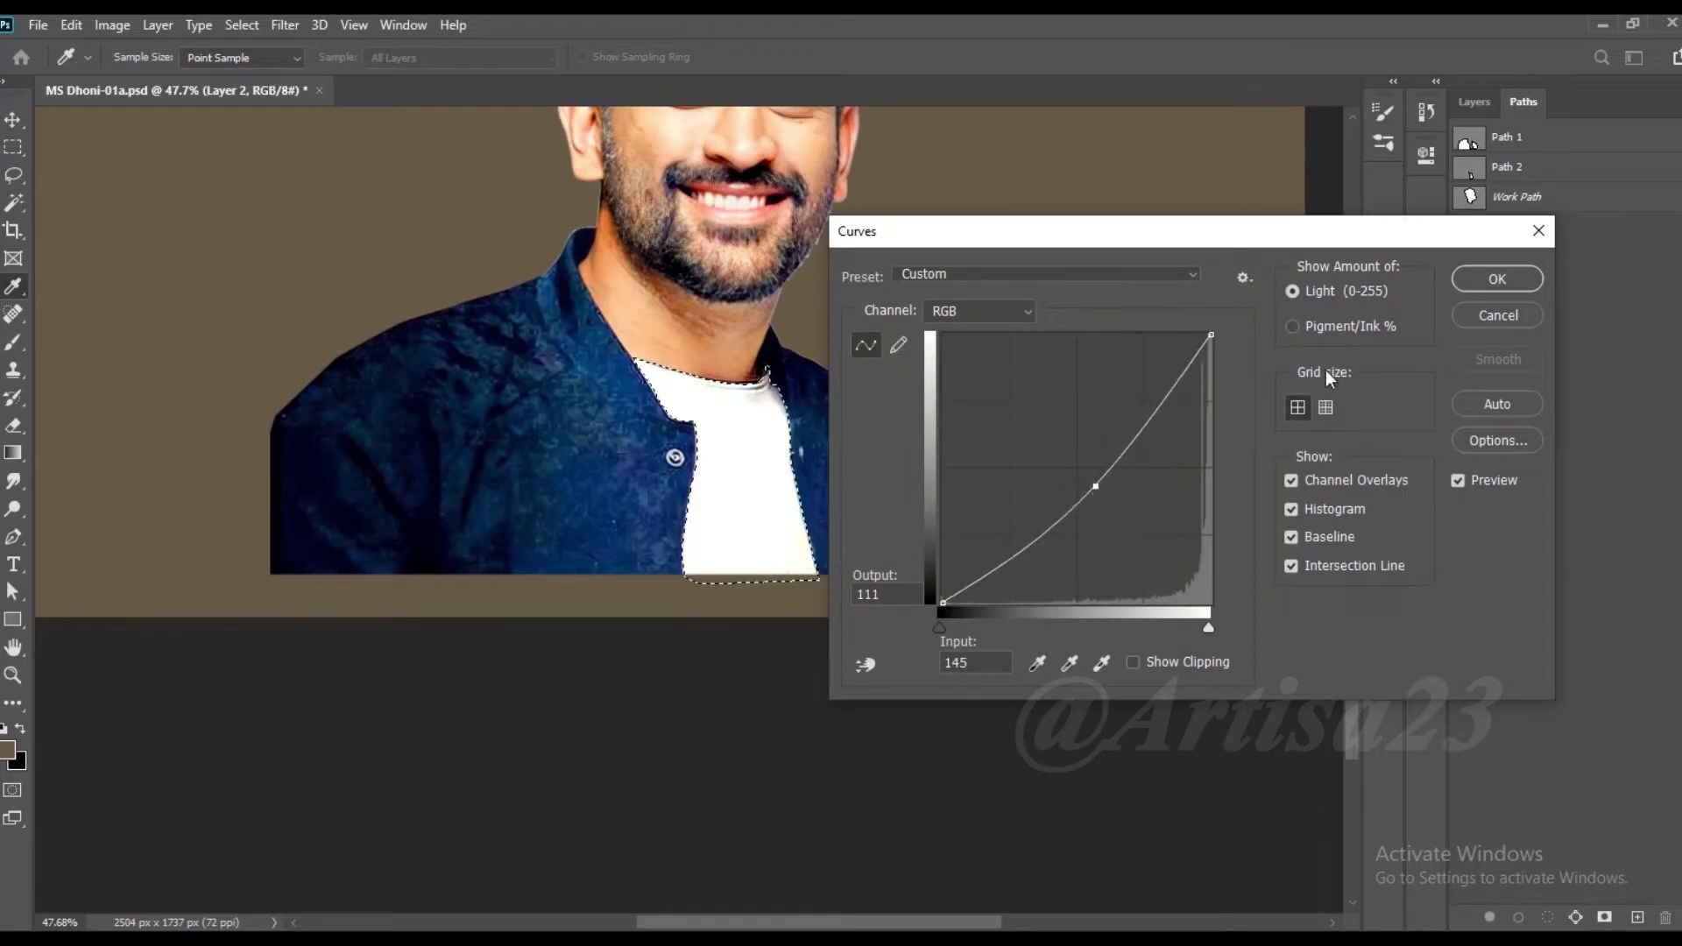
pyautogui.click(1497, 278)
pyautogui.click(112, 24)
pyautogui.click(428, 186)
pyautogui.moveTo(887, 291); pyautogui.dragTo(863, 291)
pyautogui.click(1057, 199)
# Step: Try Brightness/Contrast at -29 brightness, then reload the shirt path as a selection
pyautogui.scroll(2, 457, 174)
pyautogui.press('v')
pyautogui.click(112, 25)
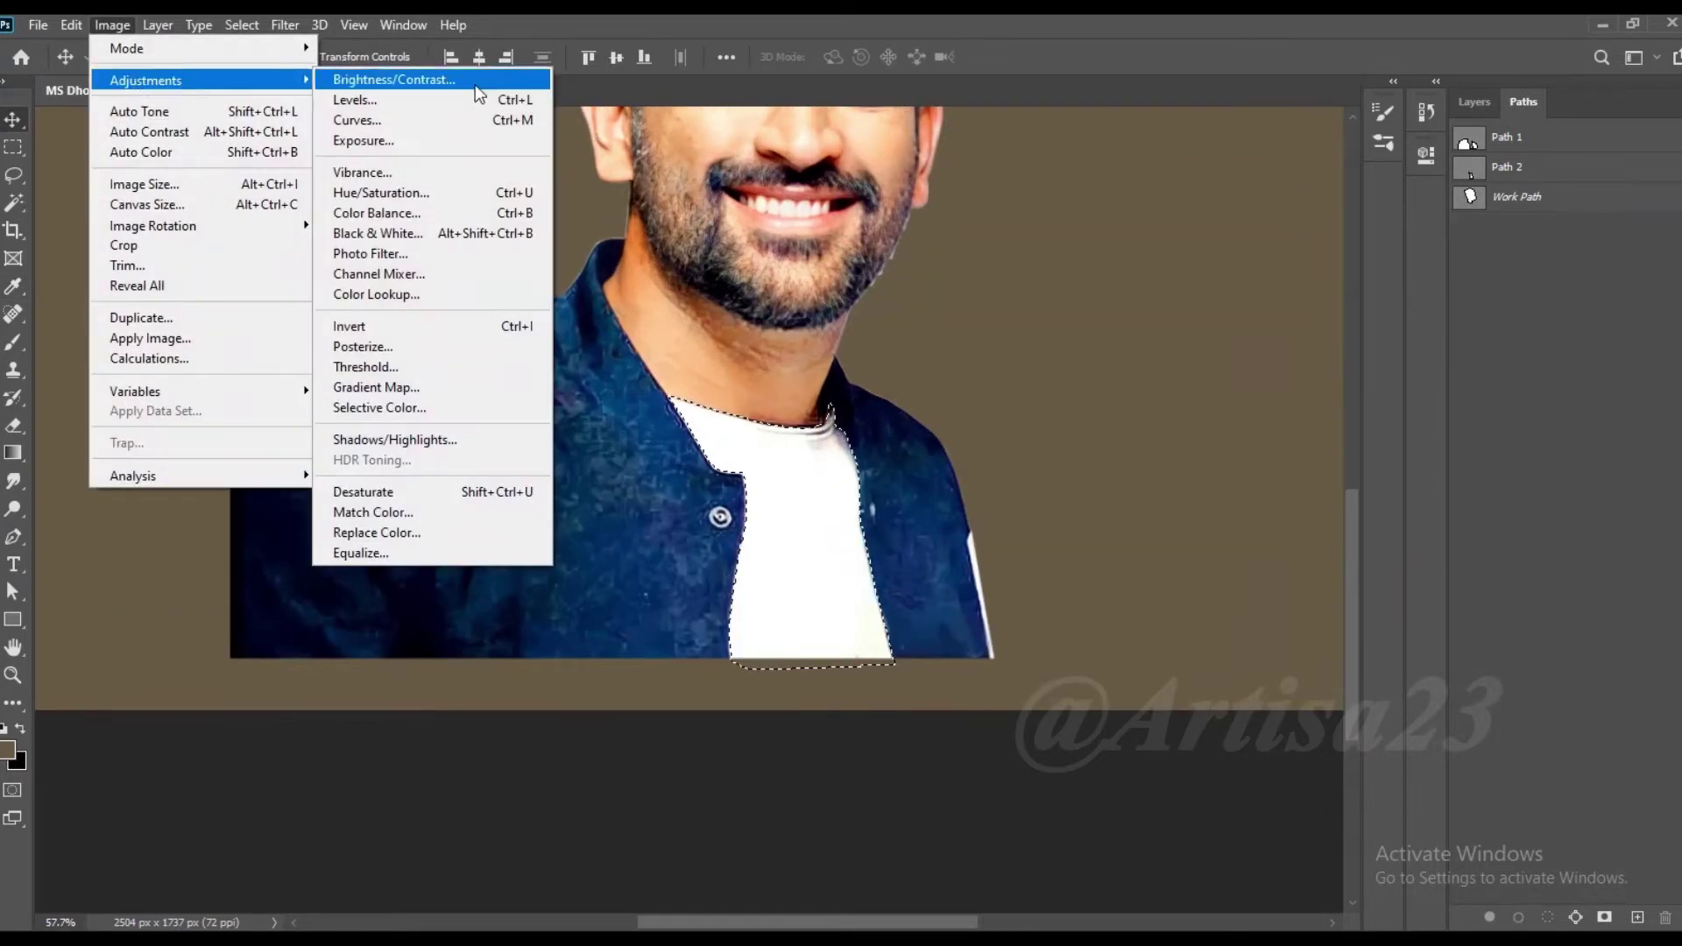
pyautogui.click(395, 79)
pyautogui.moveTo(1113, 241); pyautogui.dragTo(1093, 241)
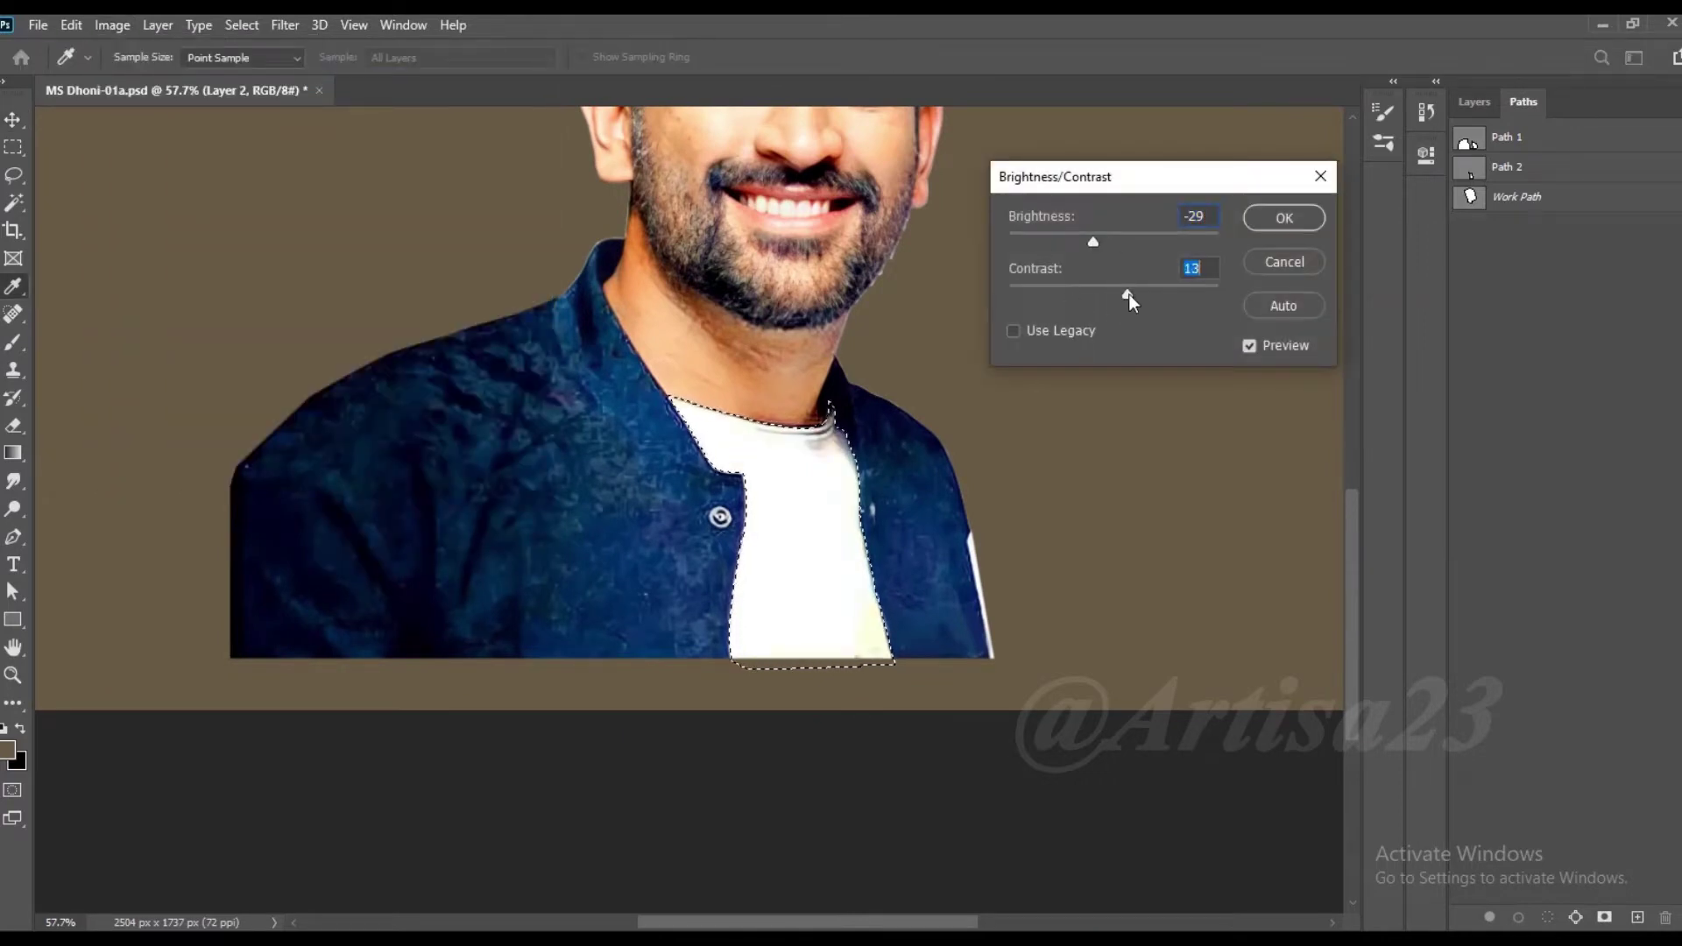
pyautogui.click(1320, 176)
pyautogui.scroll(-3, 860, 391)
pyautogui.keyDown('ctrl'); pyautogui.click(1475, 202); pyautogui.keyUp('ctrl')
pyautogui.click(1475, 101)
pyautogui.scroll(2, 666, 517)
# Step: On a new layer, paint grey over the shirt selection with the Soft Round brush
pyautogui.press('b')
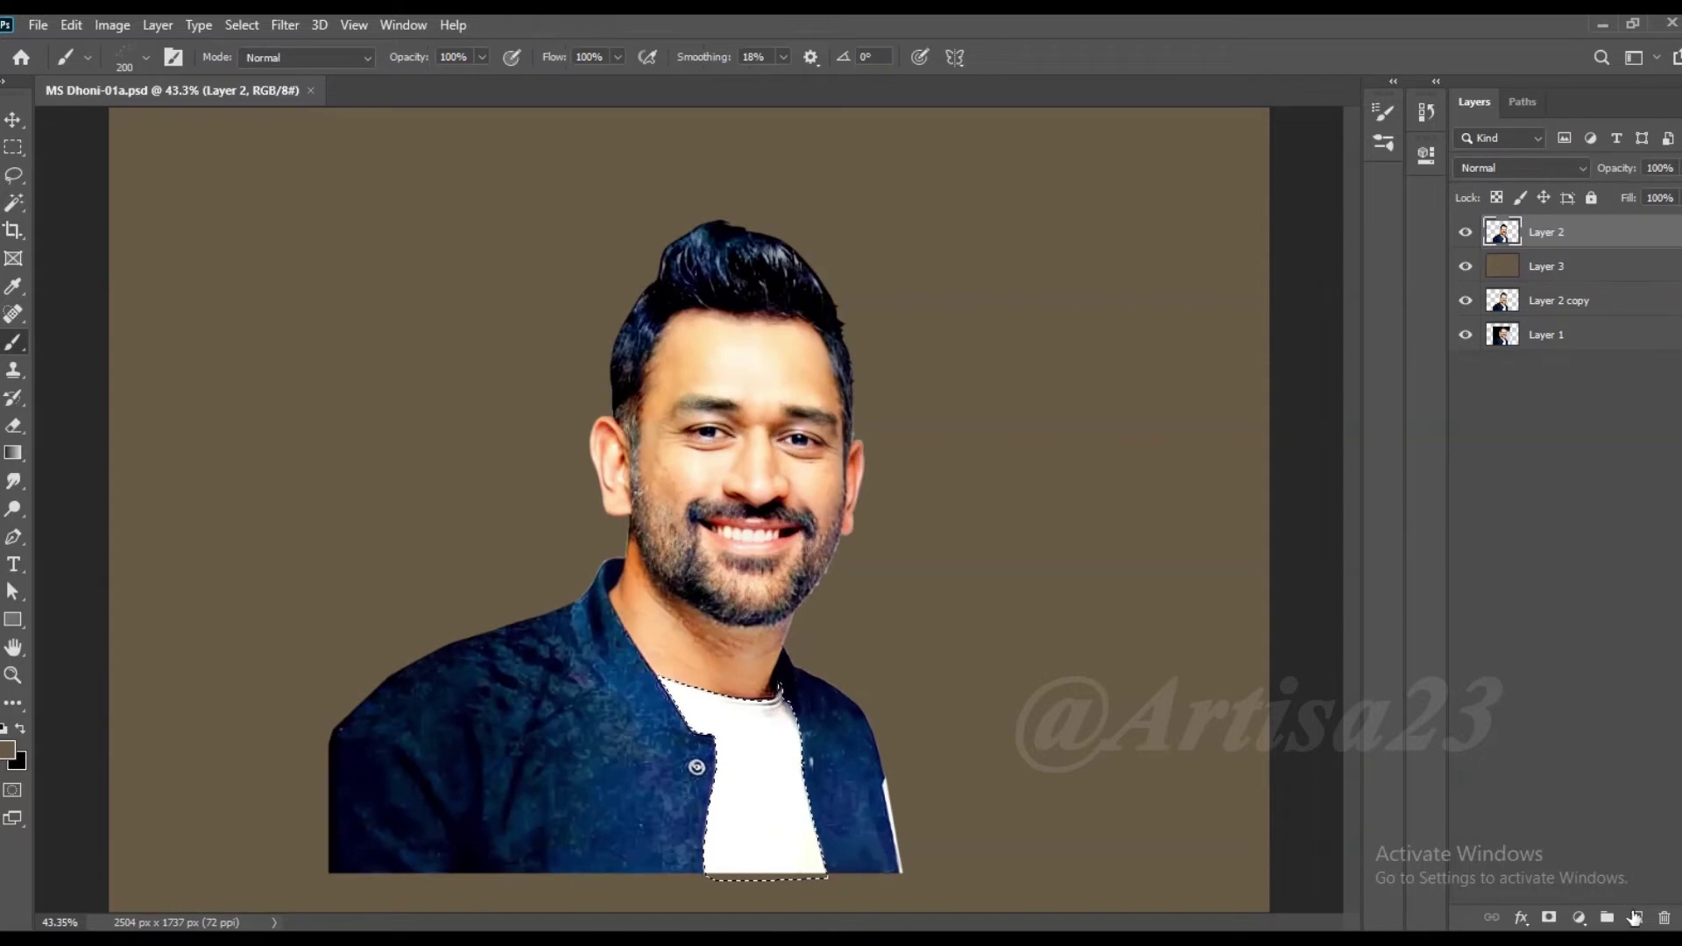
pyautogui.click(1634, 918)
pyautogui.click(1384, 113)
pyautogui.click(1070, 103)
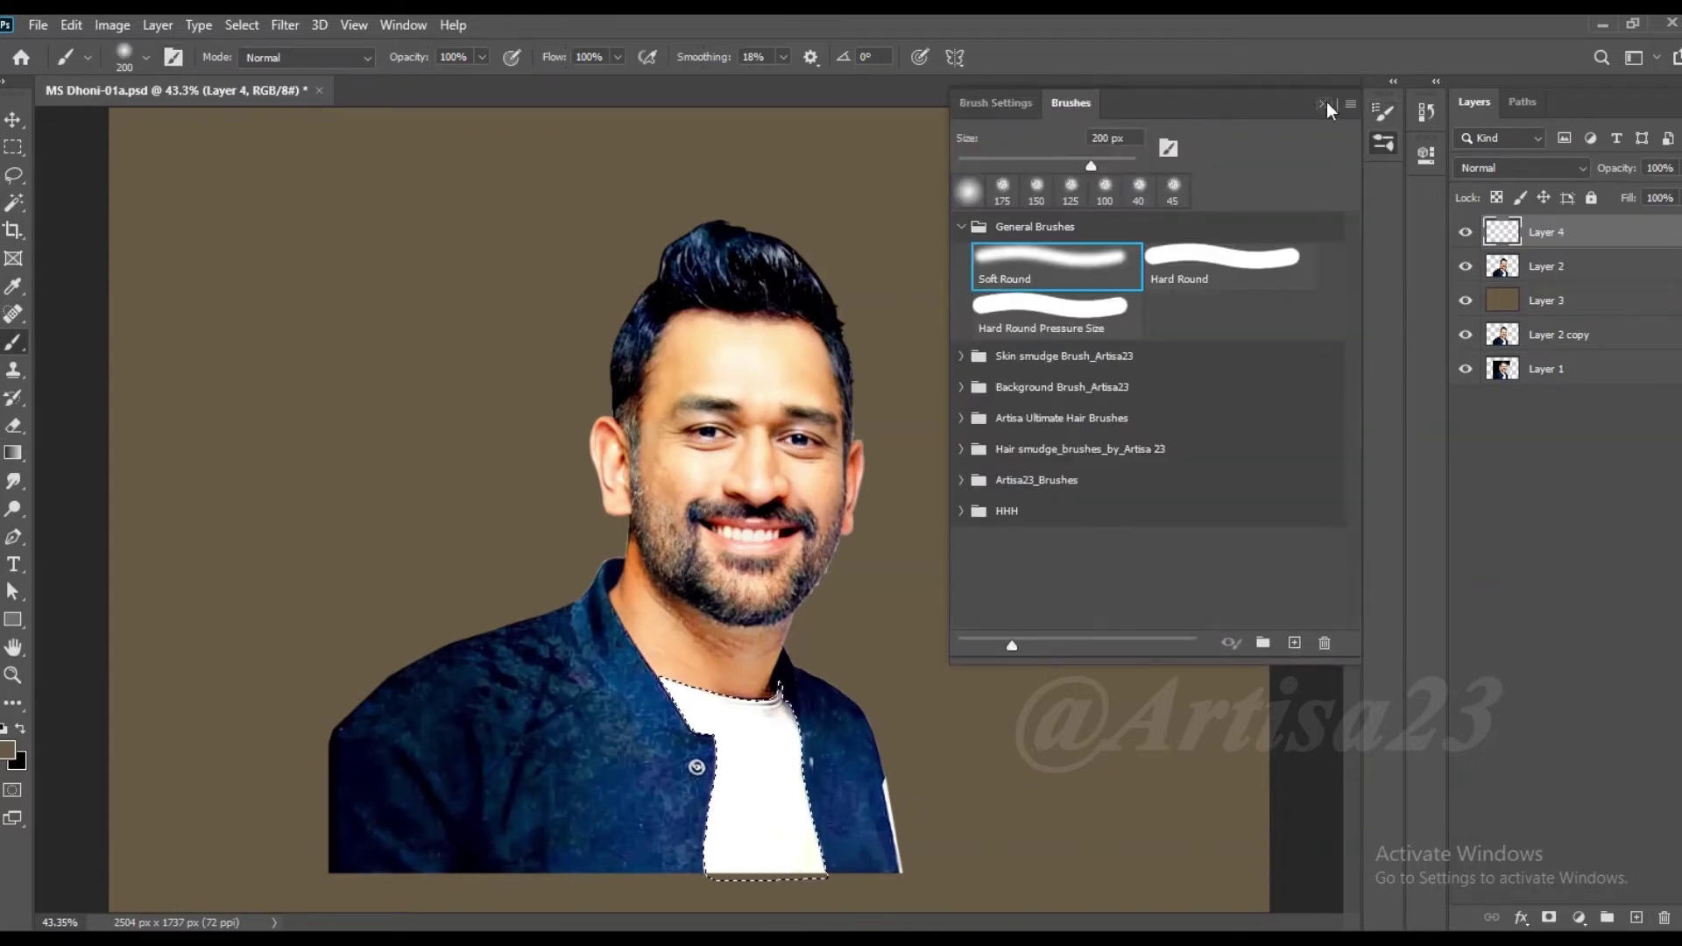
pyautogui.click(1325, 104)
pyautogui.scroll(-1, 848, 545)
pyautogui.moveTo(758, 688); pyautogui.dragTo(755, 723)
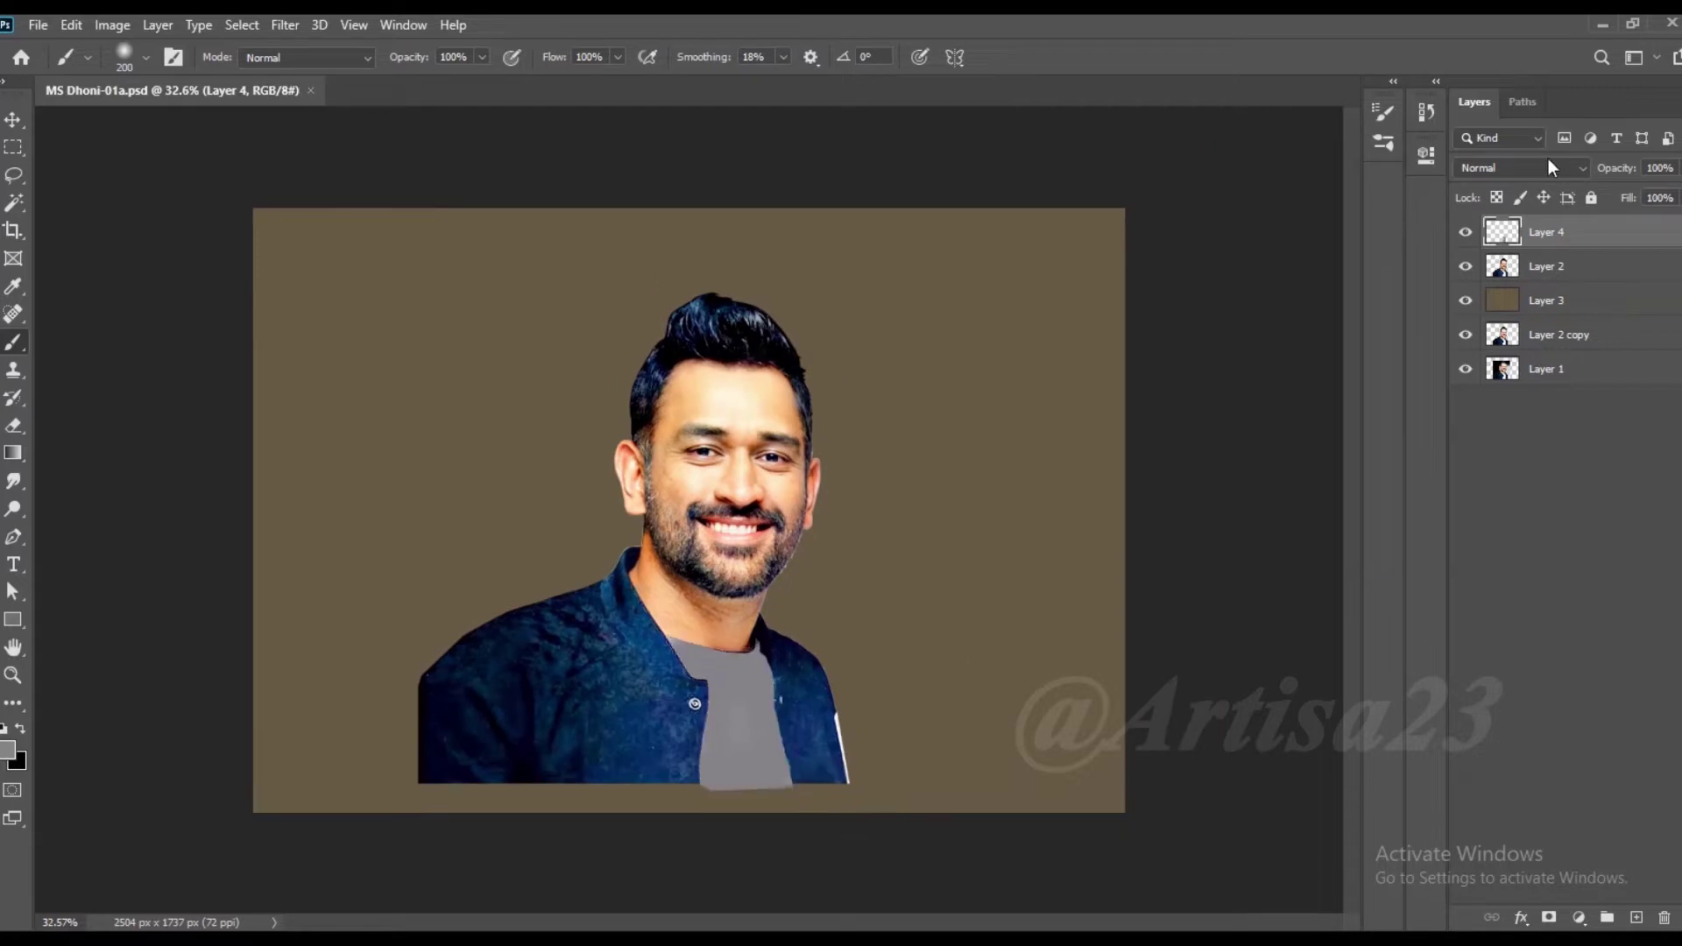
# Step: Set the grey layer to Soft Light blending and apply a Levels adjustment
pyautogui.click(1520, 167)
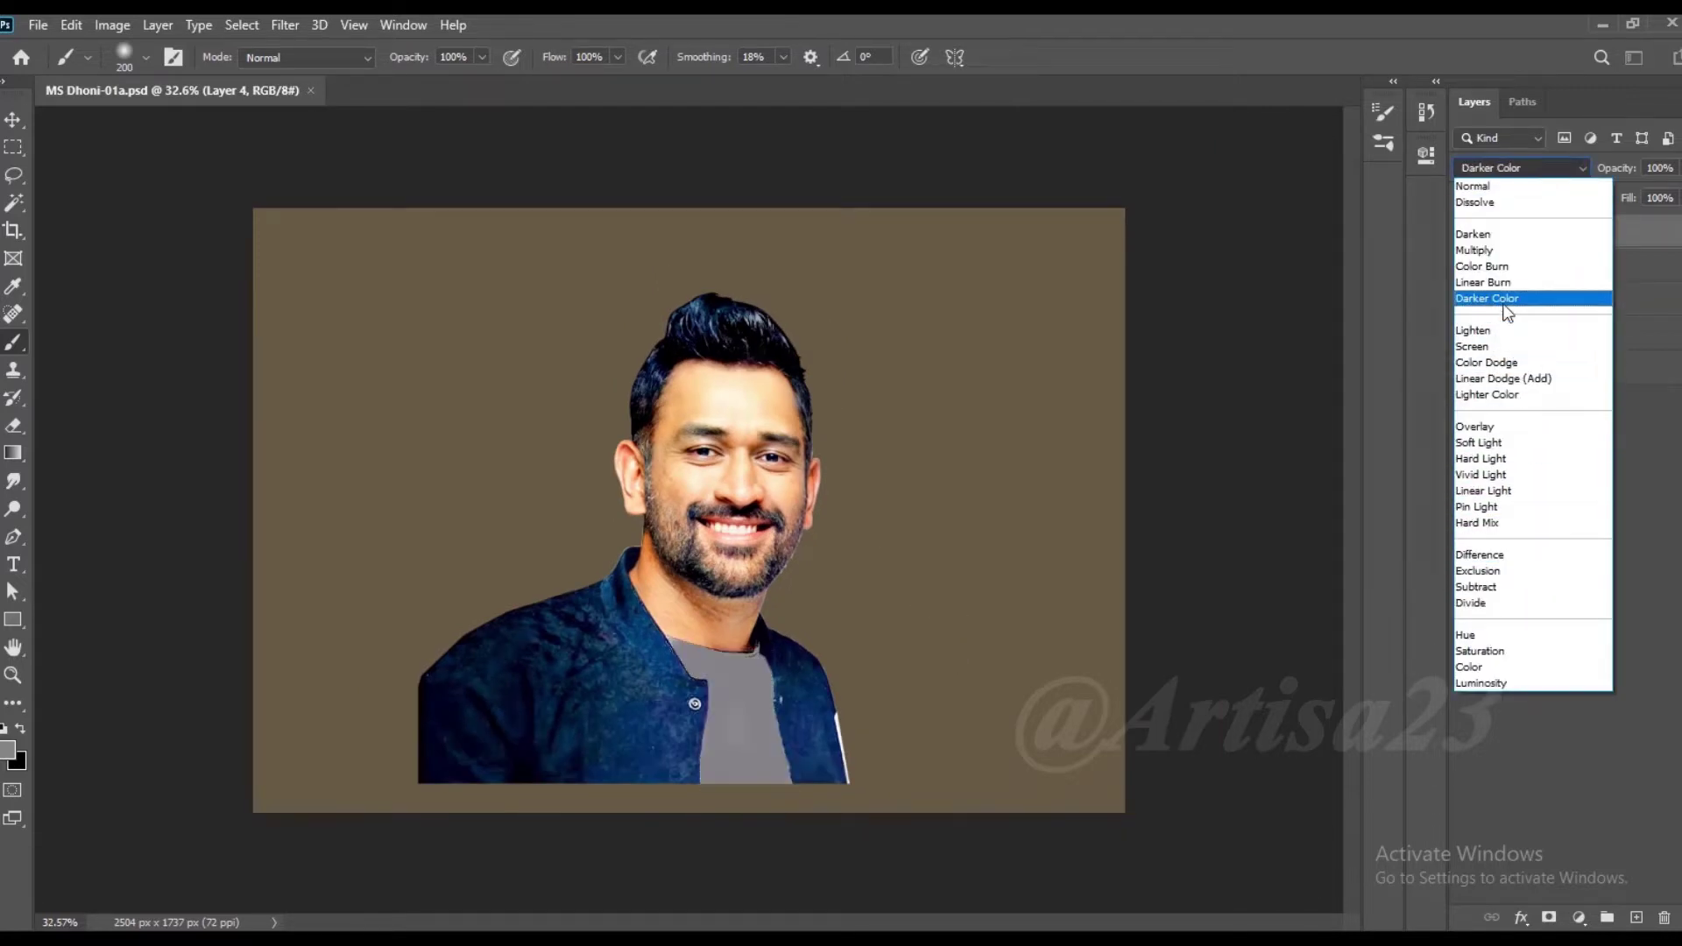
pyautogui.click(1489, 443)
pyautogui.click(113, 24)
pyautogui.click(355, 99)
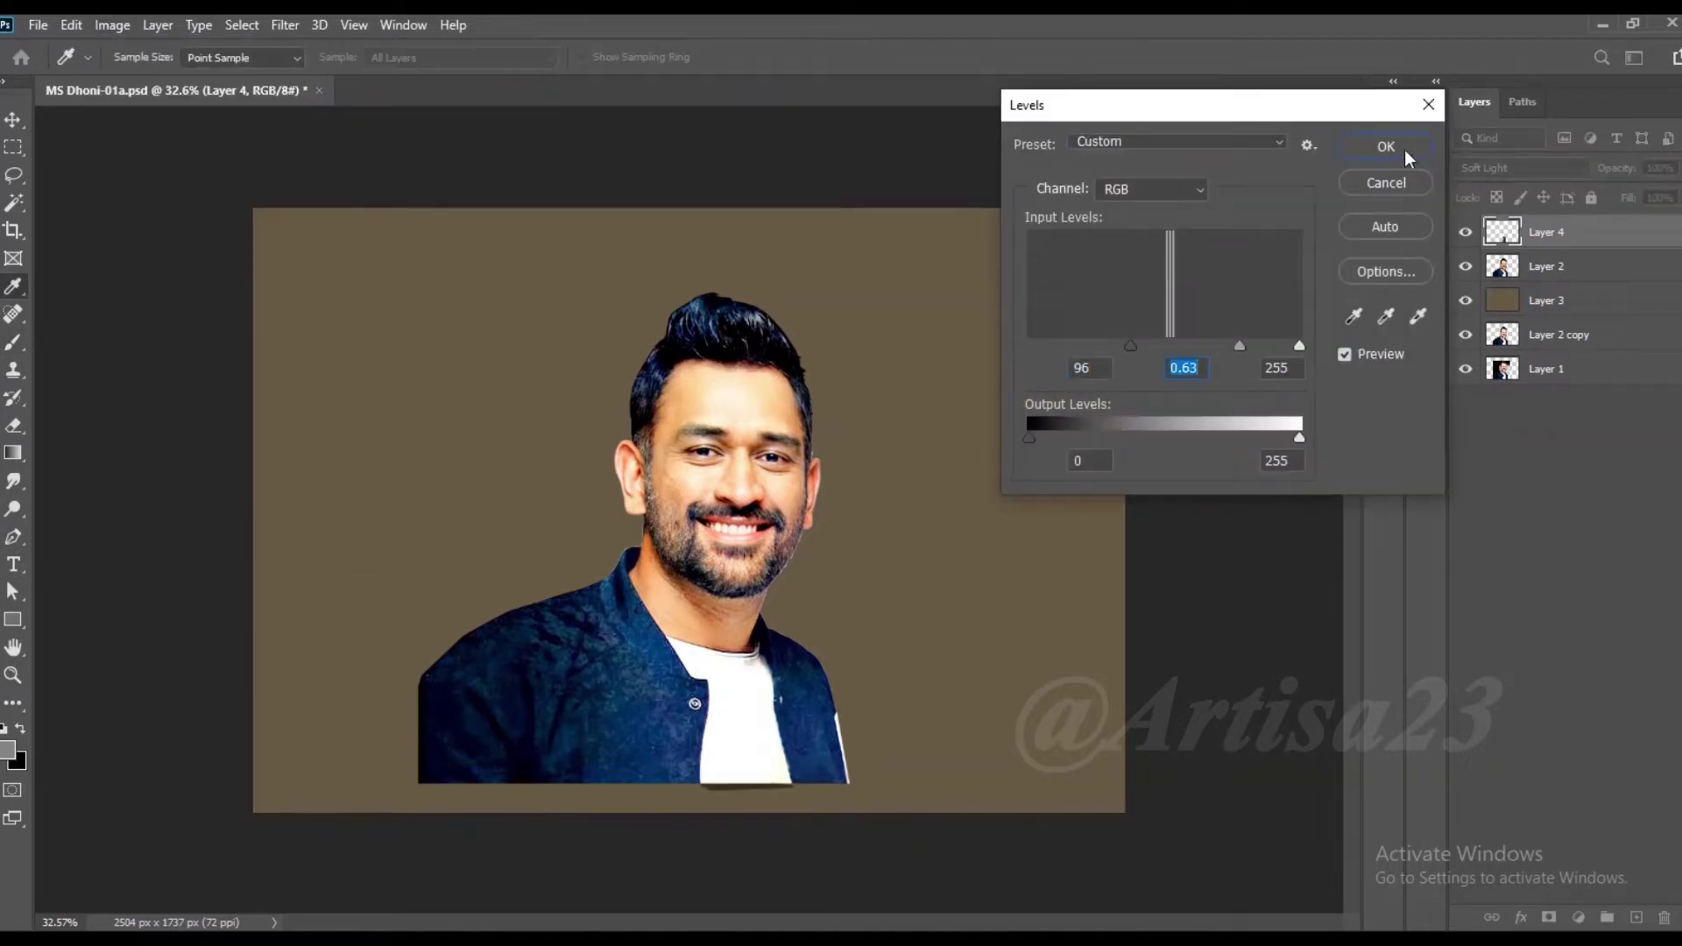
pyautogui.click(1402, 151)
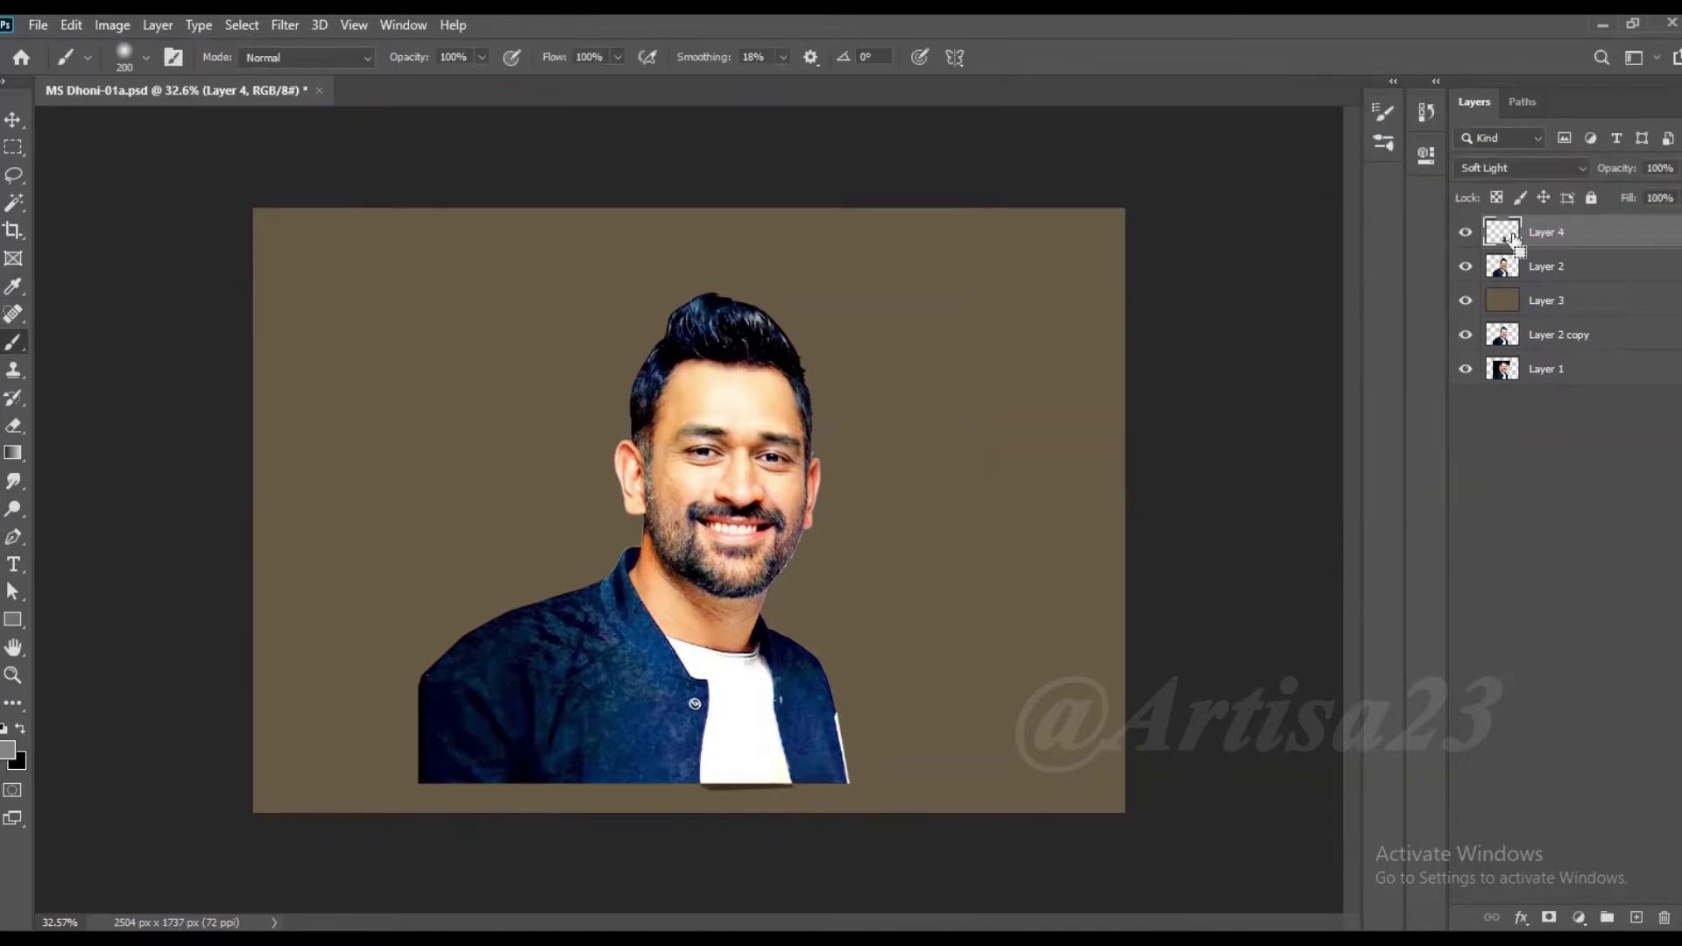
# Step: Return the grey layer to Normal blending and lower its Fill to 33%
pyautogui.click(1527, 168)
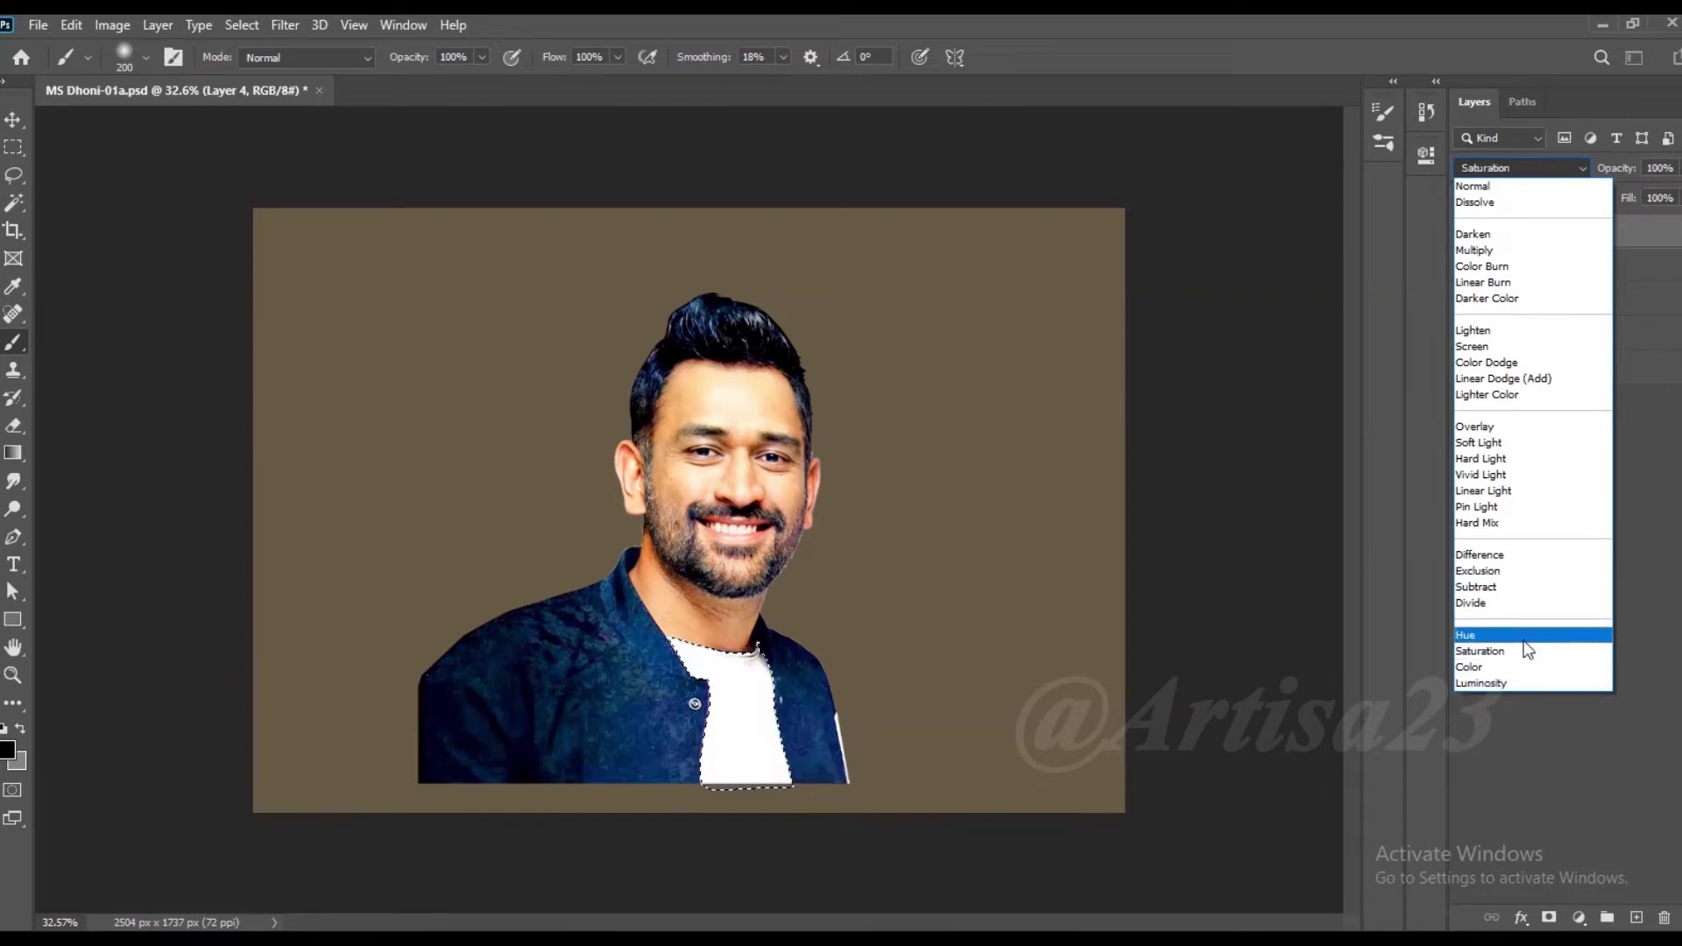
pyautogui.click(1490, 443)
pyautogui.click(1527, 168)
pyautogui.click(1481, 180)
pyautogui.moveTo(1676, 198); pyautogui.dragTo(1616, 230)
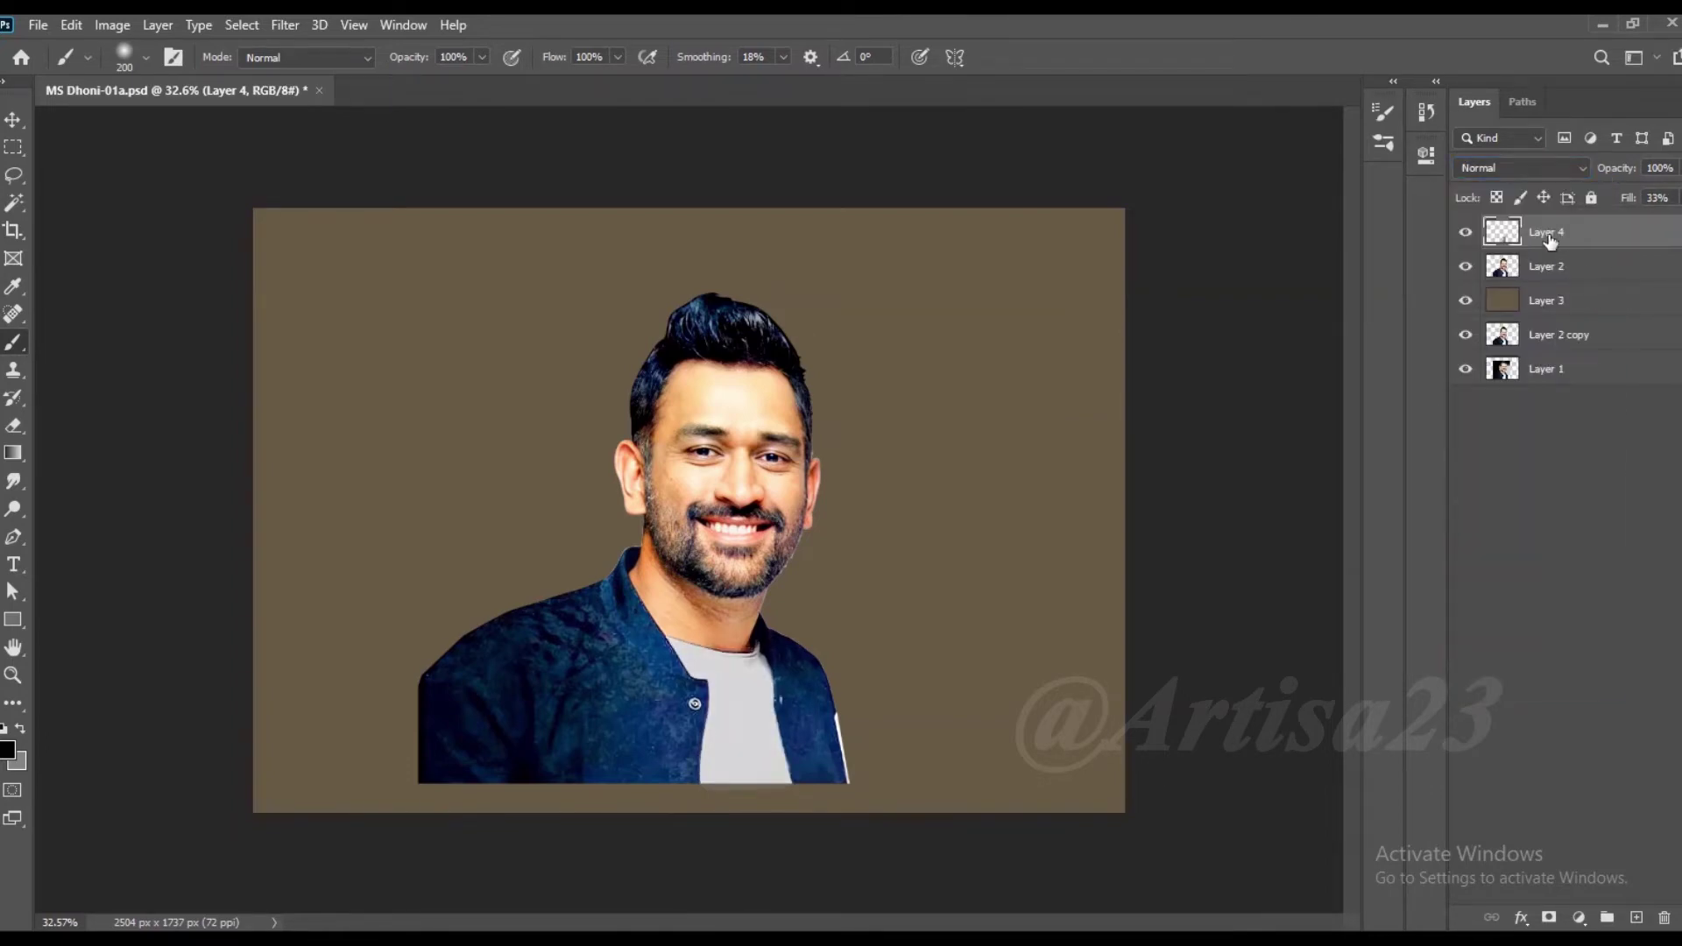
pyautogui.scroll(2, 693, 508)
# Step: Merge the grey shirt layer into the portrait as layer 01 and duplicate it as a copy
pyautogui.keyDown('shift'); pyautogui.click(1596, 267); pyautogui.keyUp('shift')
pyautogui.rightClick(1595, 267)
pyautogui.click(1314, 665)
pyautogui.write('01')
pyautogui.press('Return')
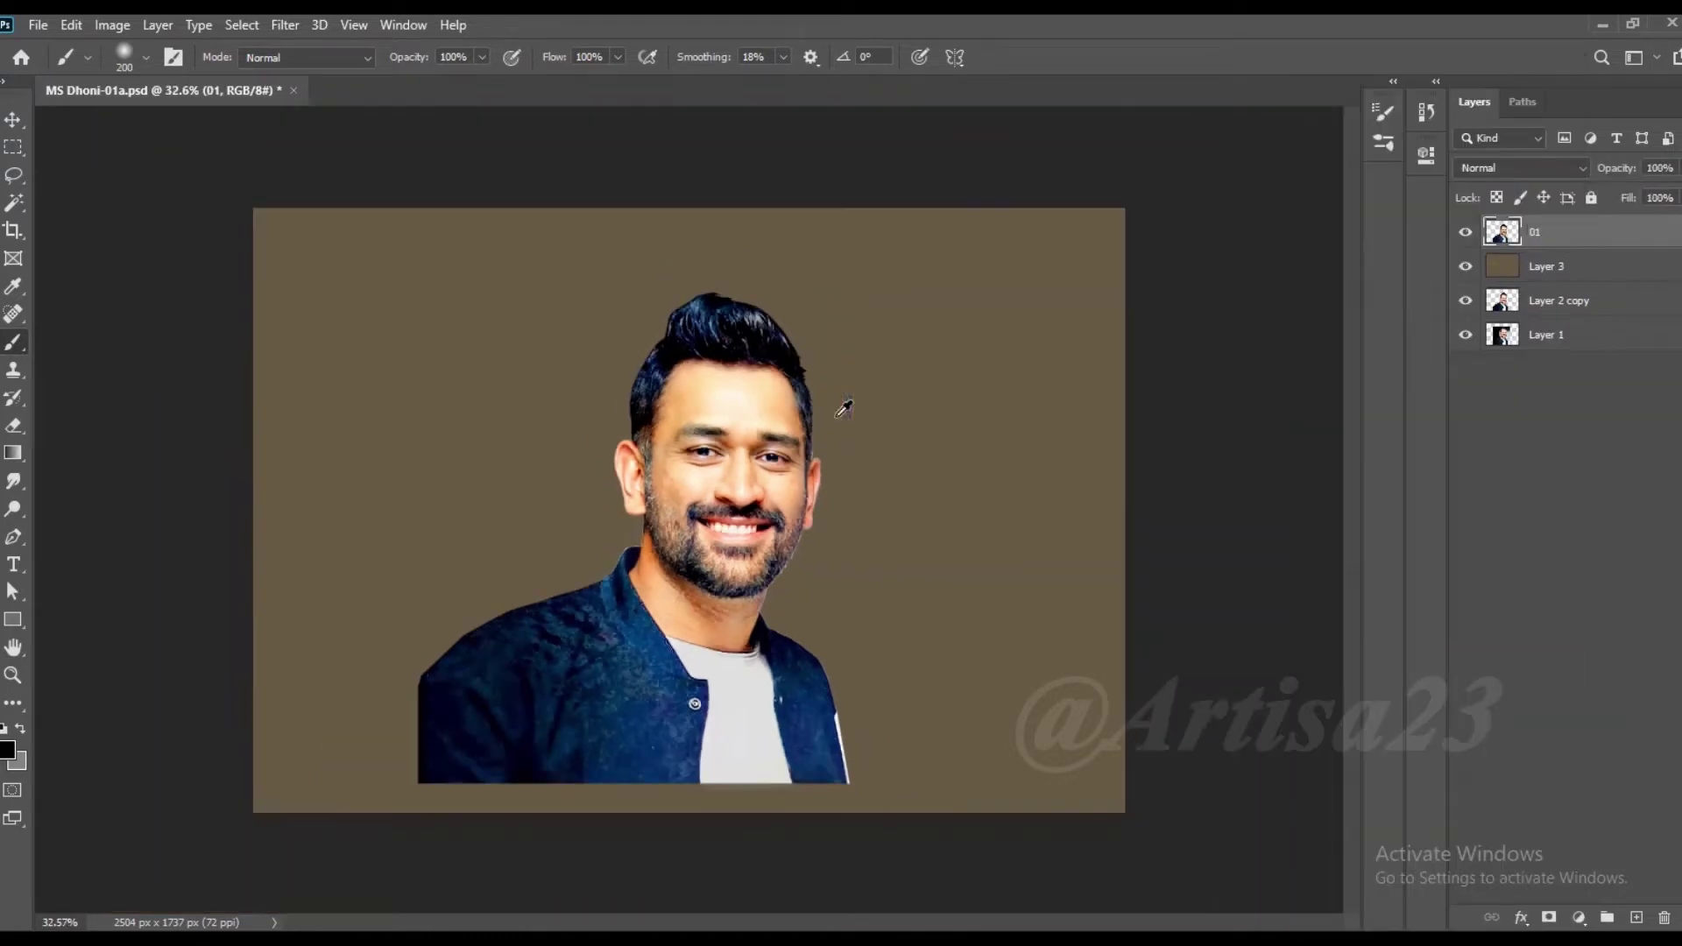
pyautogui.press('v')
pyautogui.hotkey('ctrl', 'j')
pyautogui.click(1543, 232)
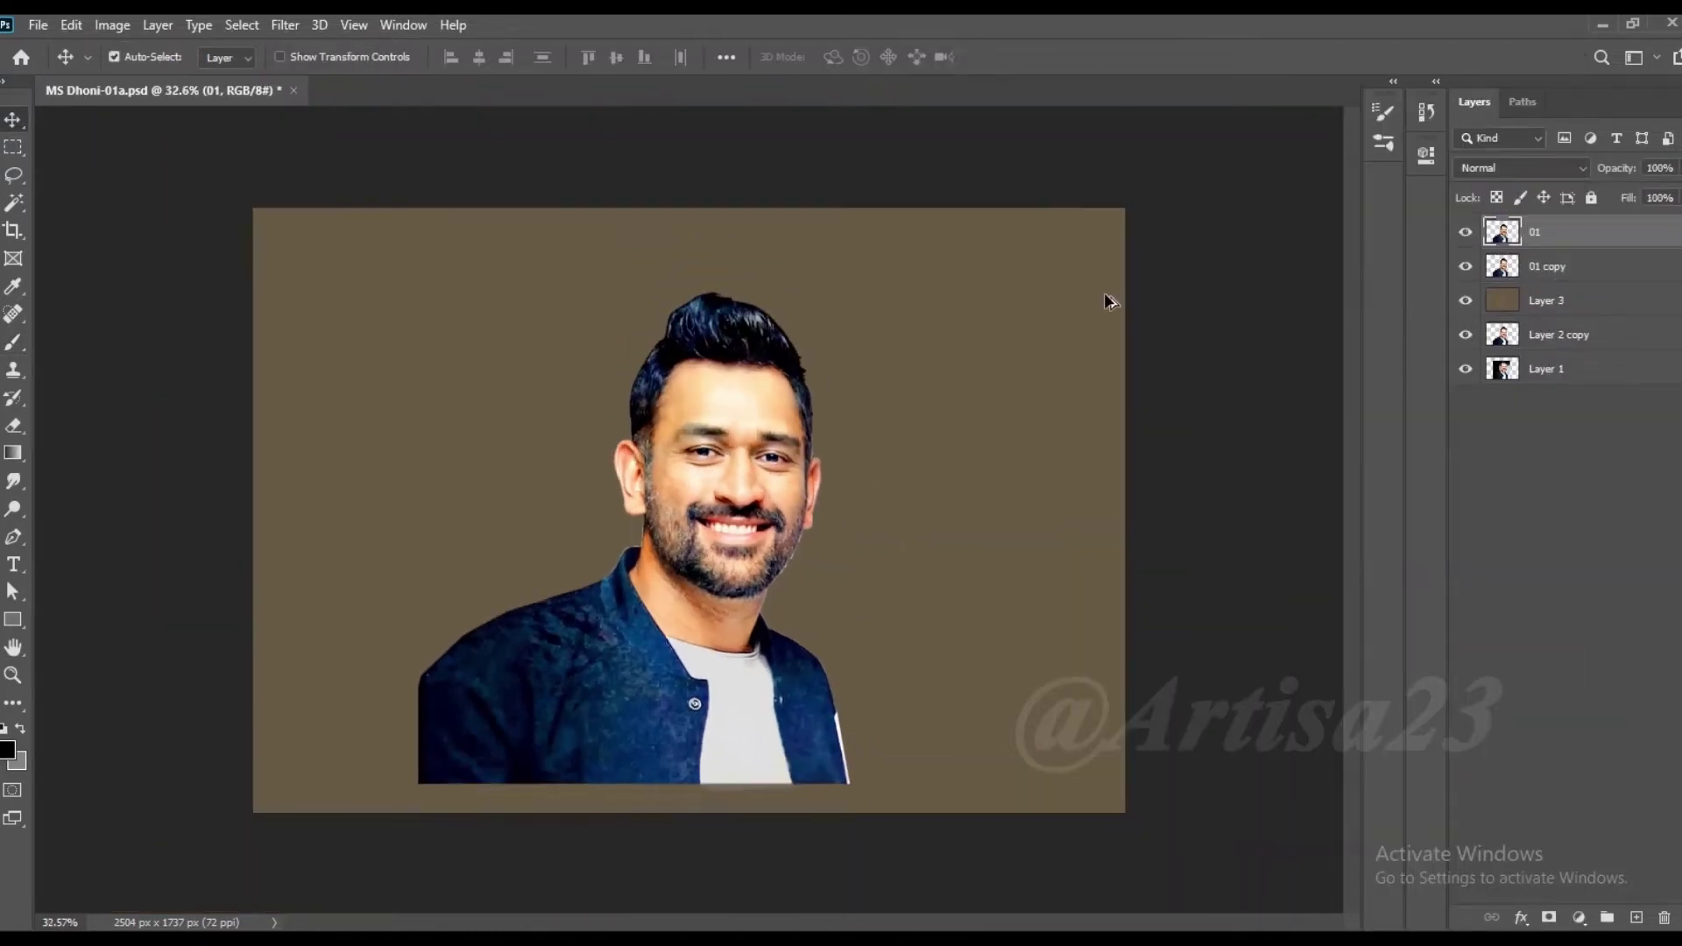
# Step: Sharpen layer 01 with Unsharp Mask at 76% amount and 8.5 px radius
pyautogui.scroll(3, 780, 504)
pyautogui.click(282, 25)
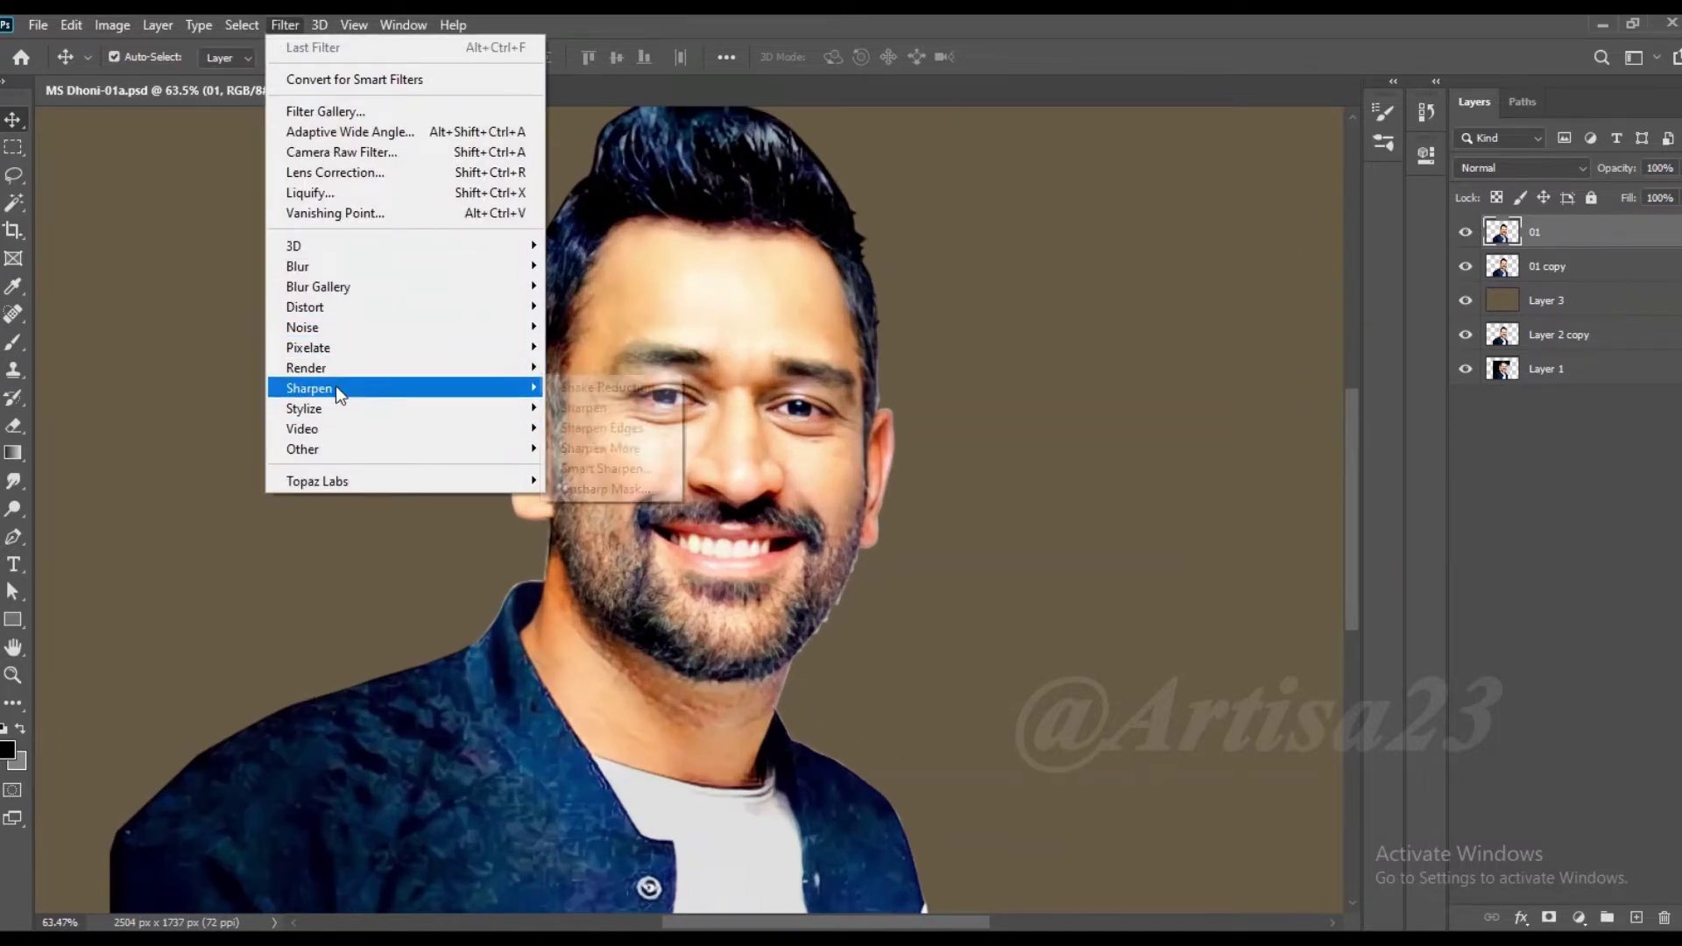
pyautogui.click(612, 487)
pyautogui.moveTo(1116, 567); pyautogui.dragTo(1103, 569)
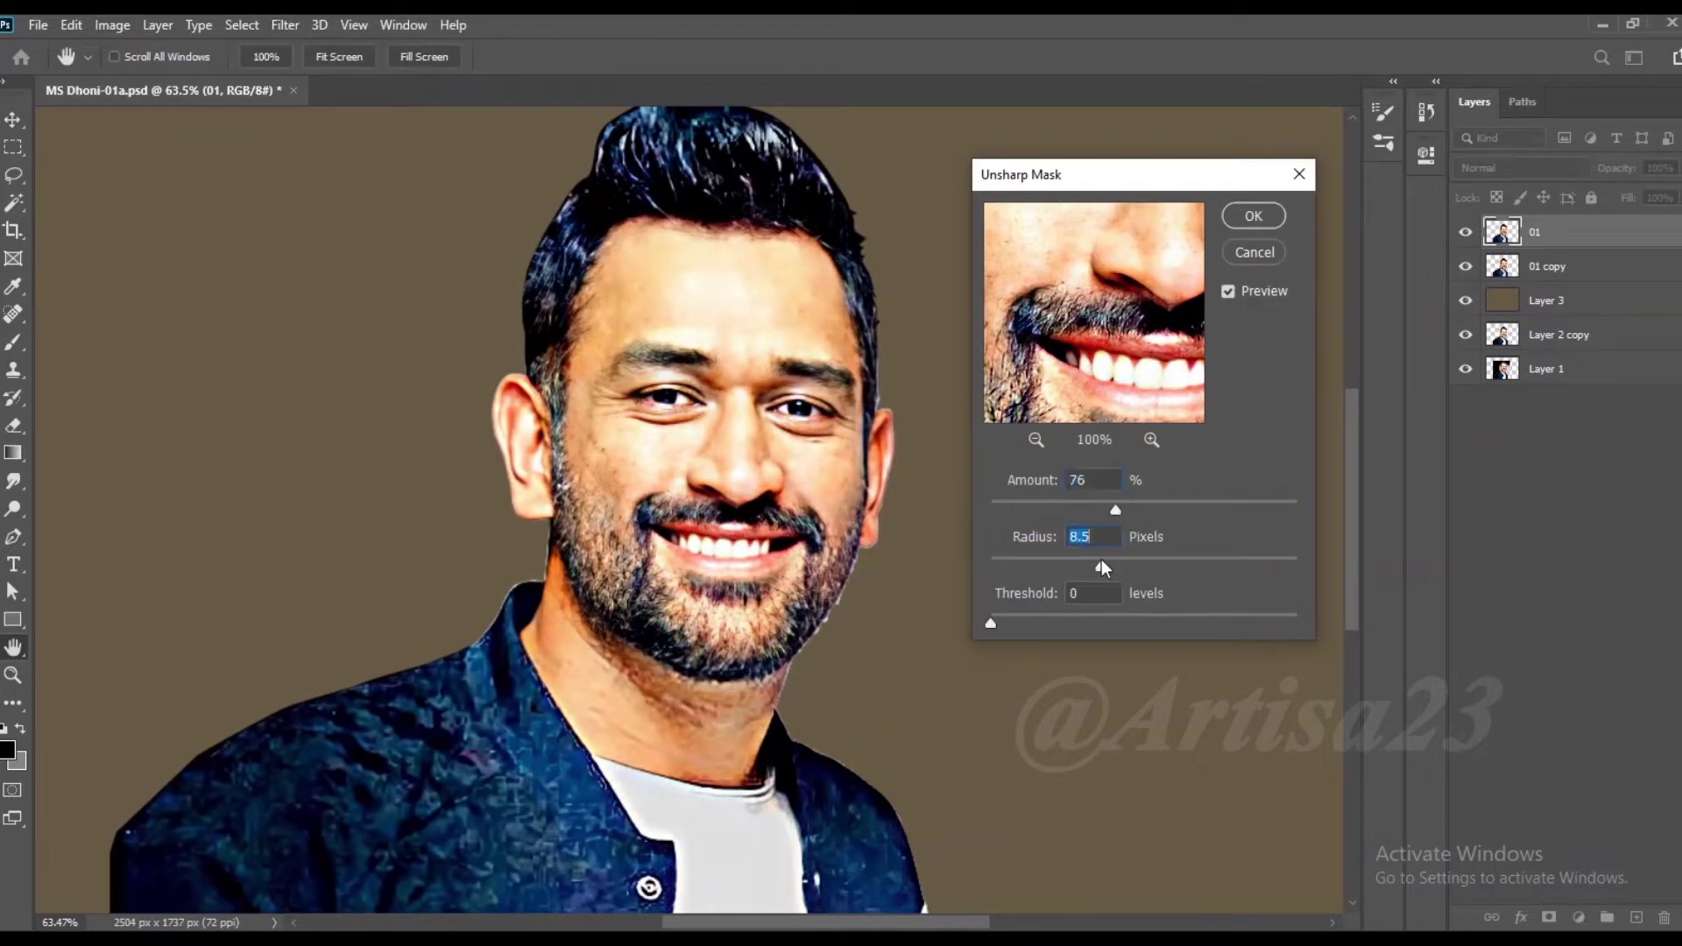
pyautogui.click(1250, 225)
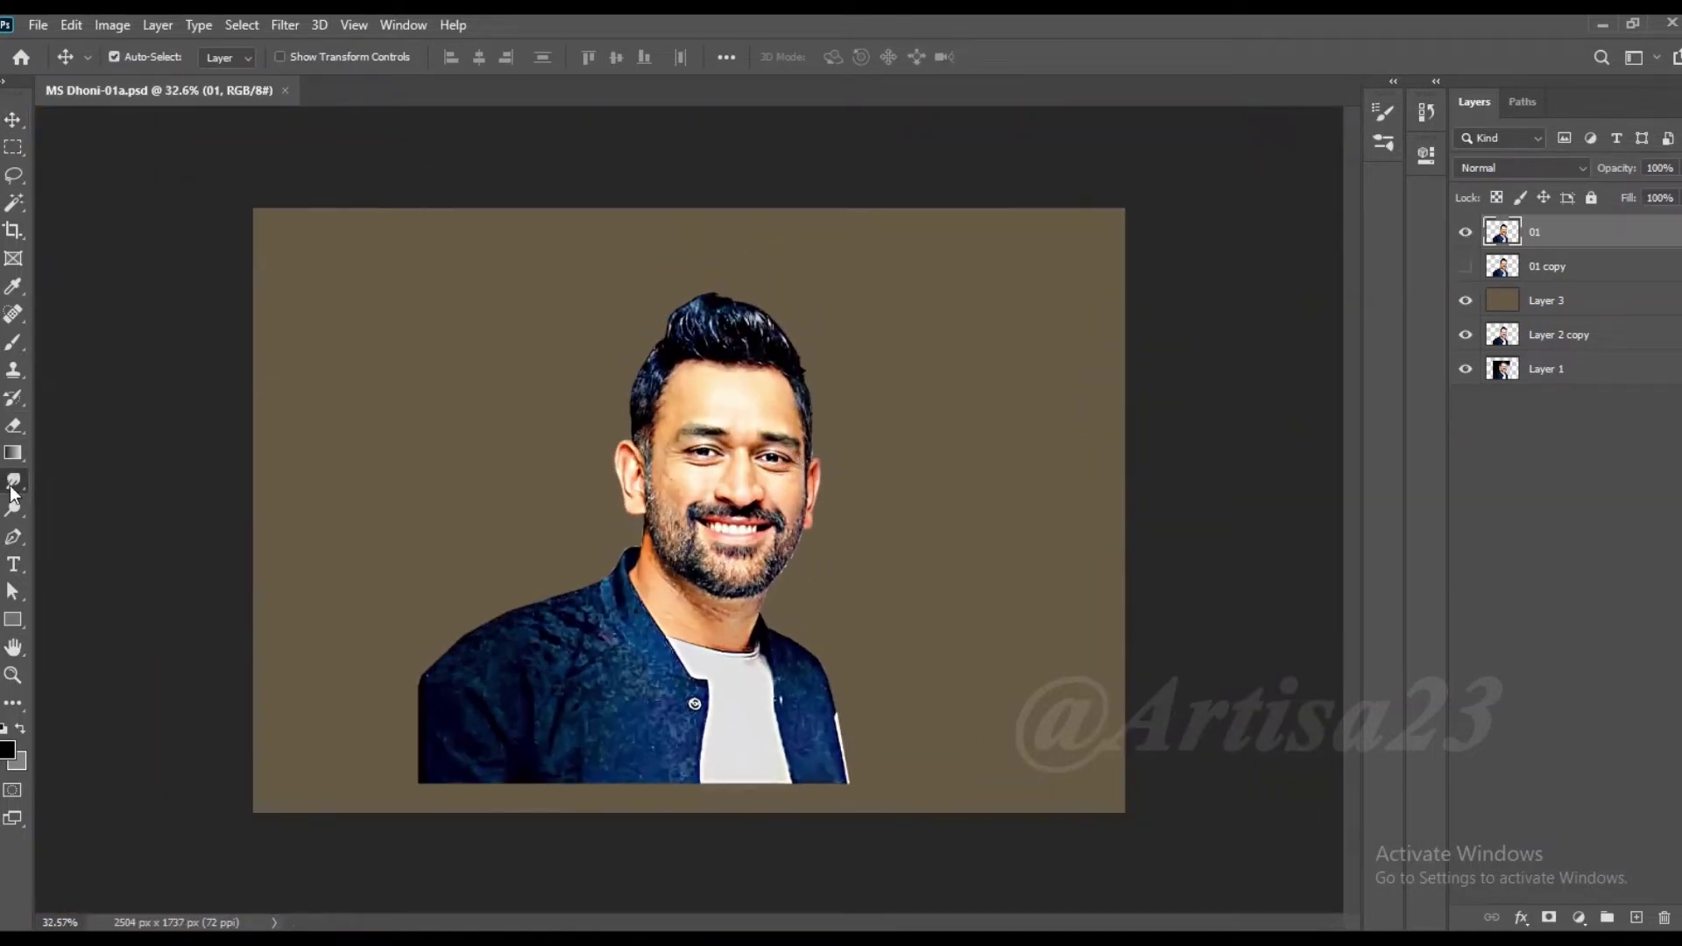
# Step: With the Smudge tool at 51% strength, blend the hairline strands into the forehead skin
pyautogui.click(13, 482)
pyautogui.scroll(2, 747, 350)
pyautogui.scroll(3, 709, 280)
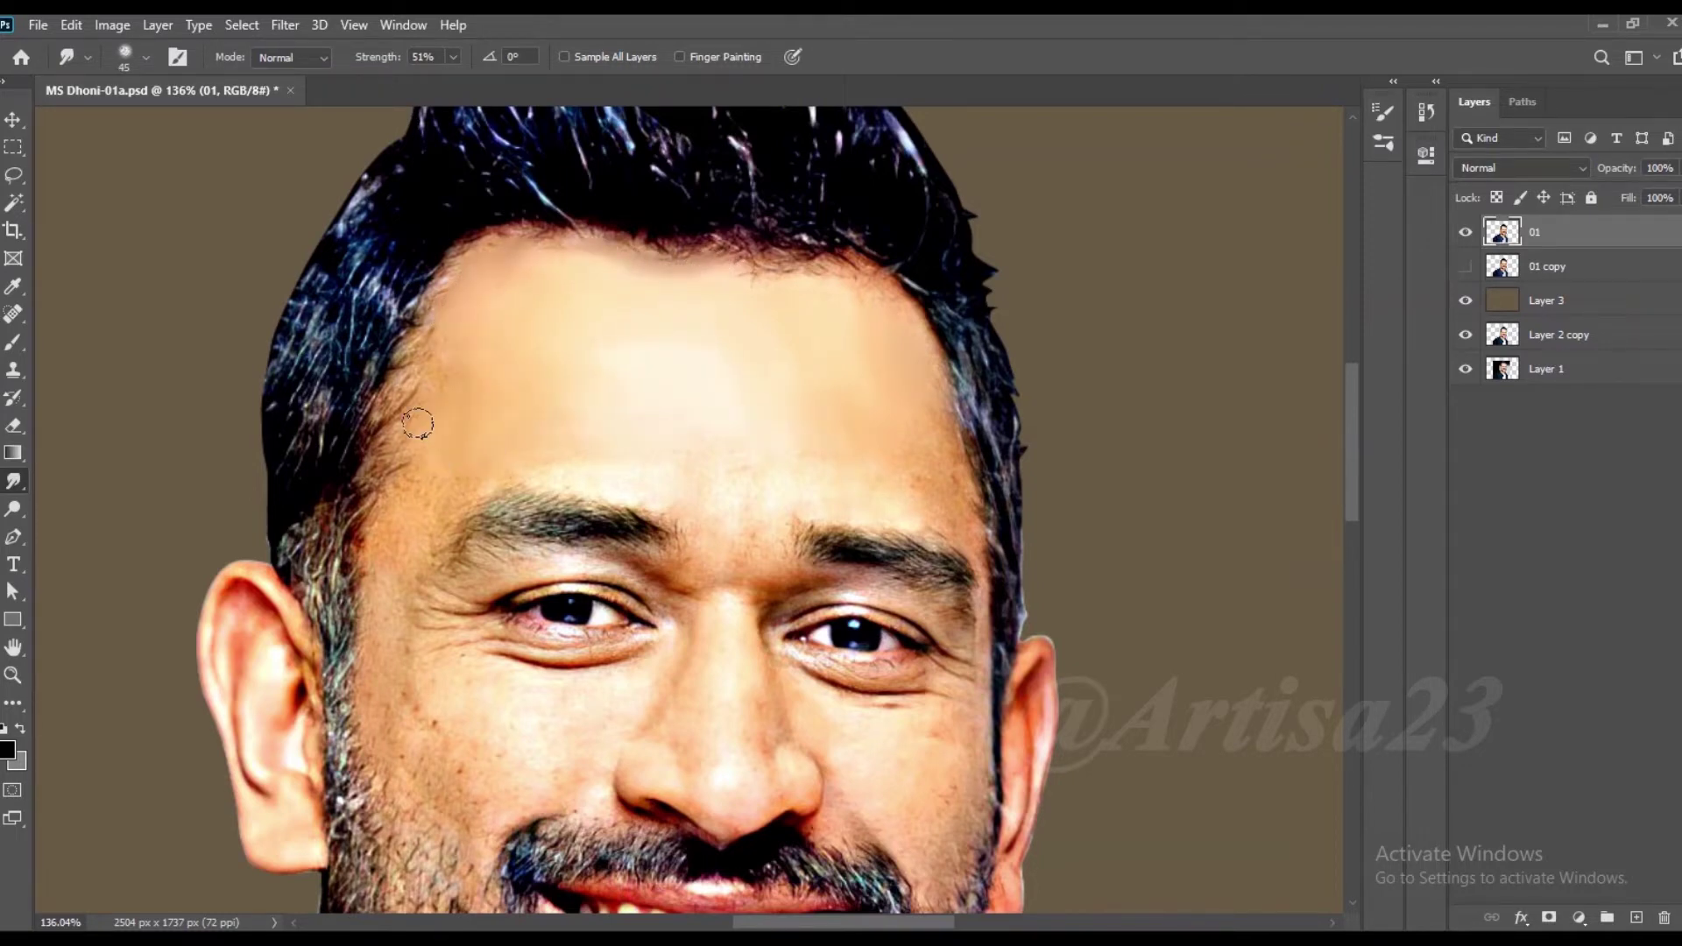
pyautogui.press('[')
pyautogui.scroll(2, 466, 341)
pyautogui.moveTo(428, 355); pyautogui.dragTo(399, 364)
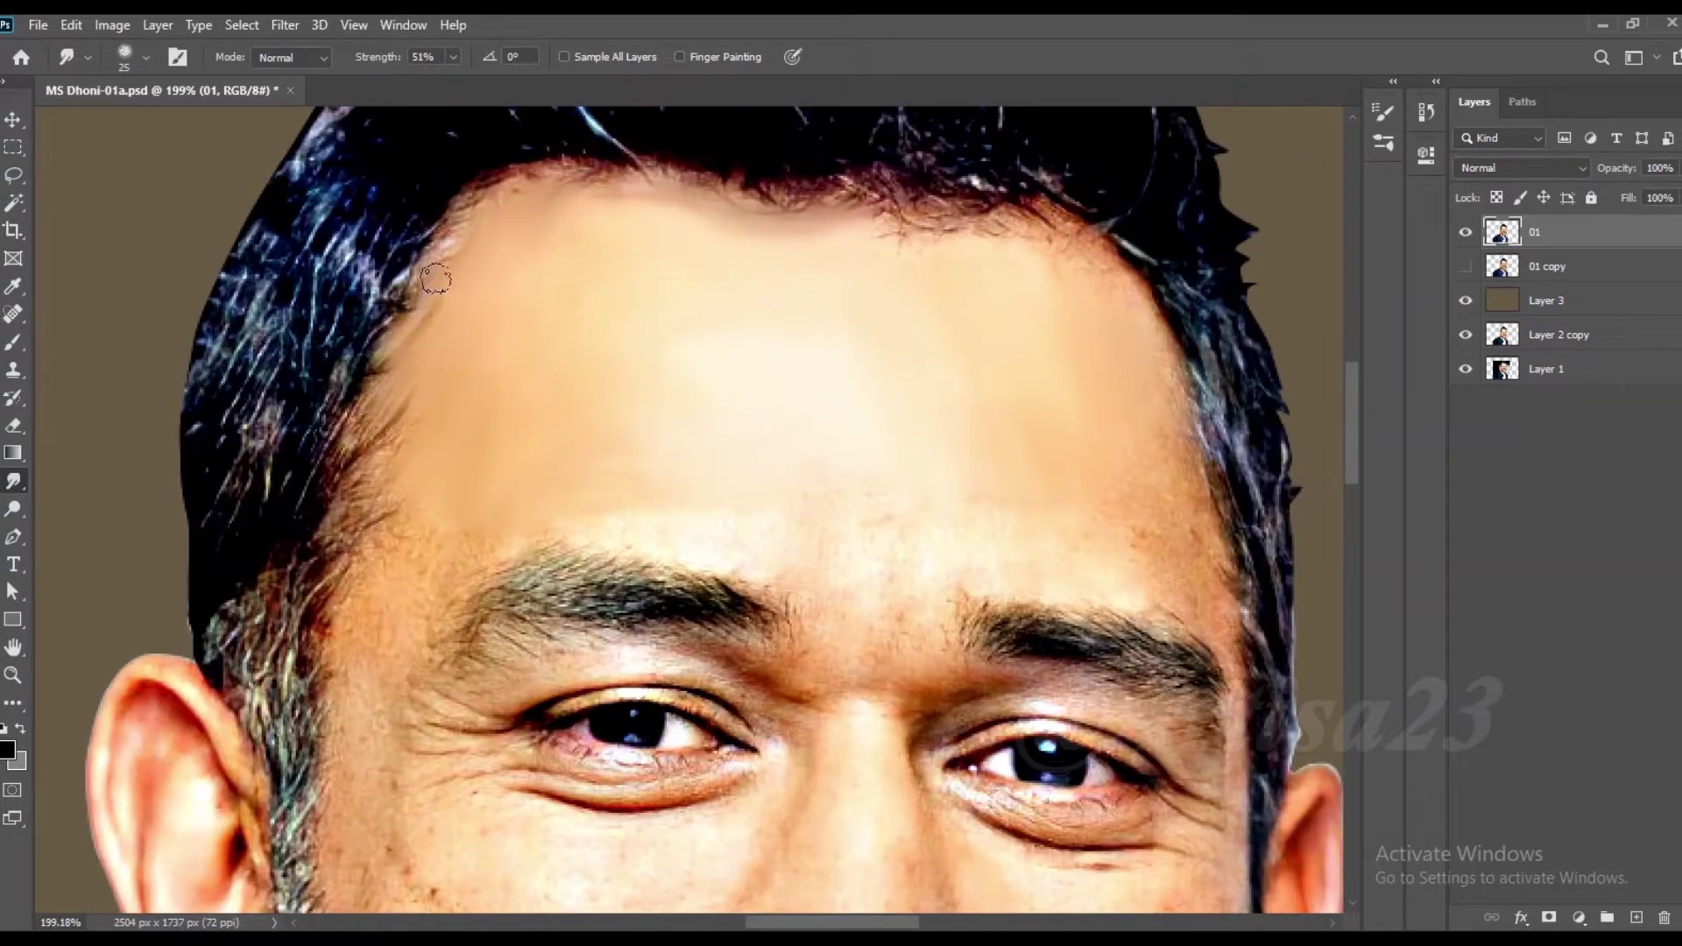
pyautogui.moveTo(833, 221); pyautogui.dragTo(906, 234)
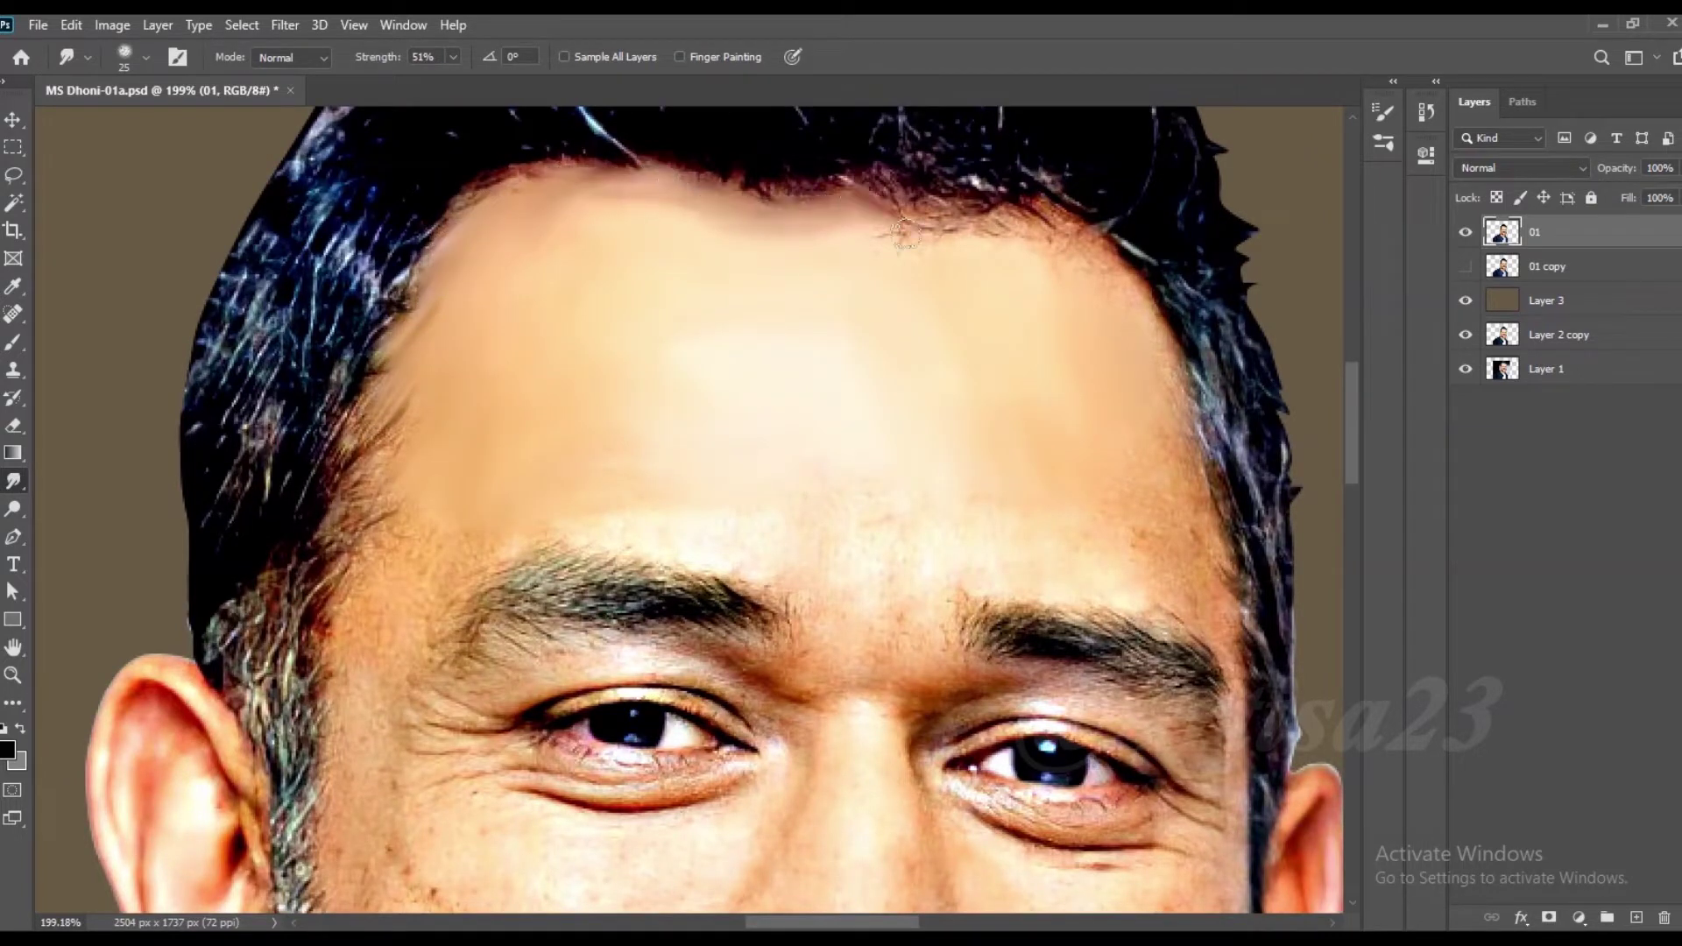
pyautogui.press(']')
pyautogui.moveTo(1008, 229); pyautogui.dragTo(1083, 264)
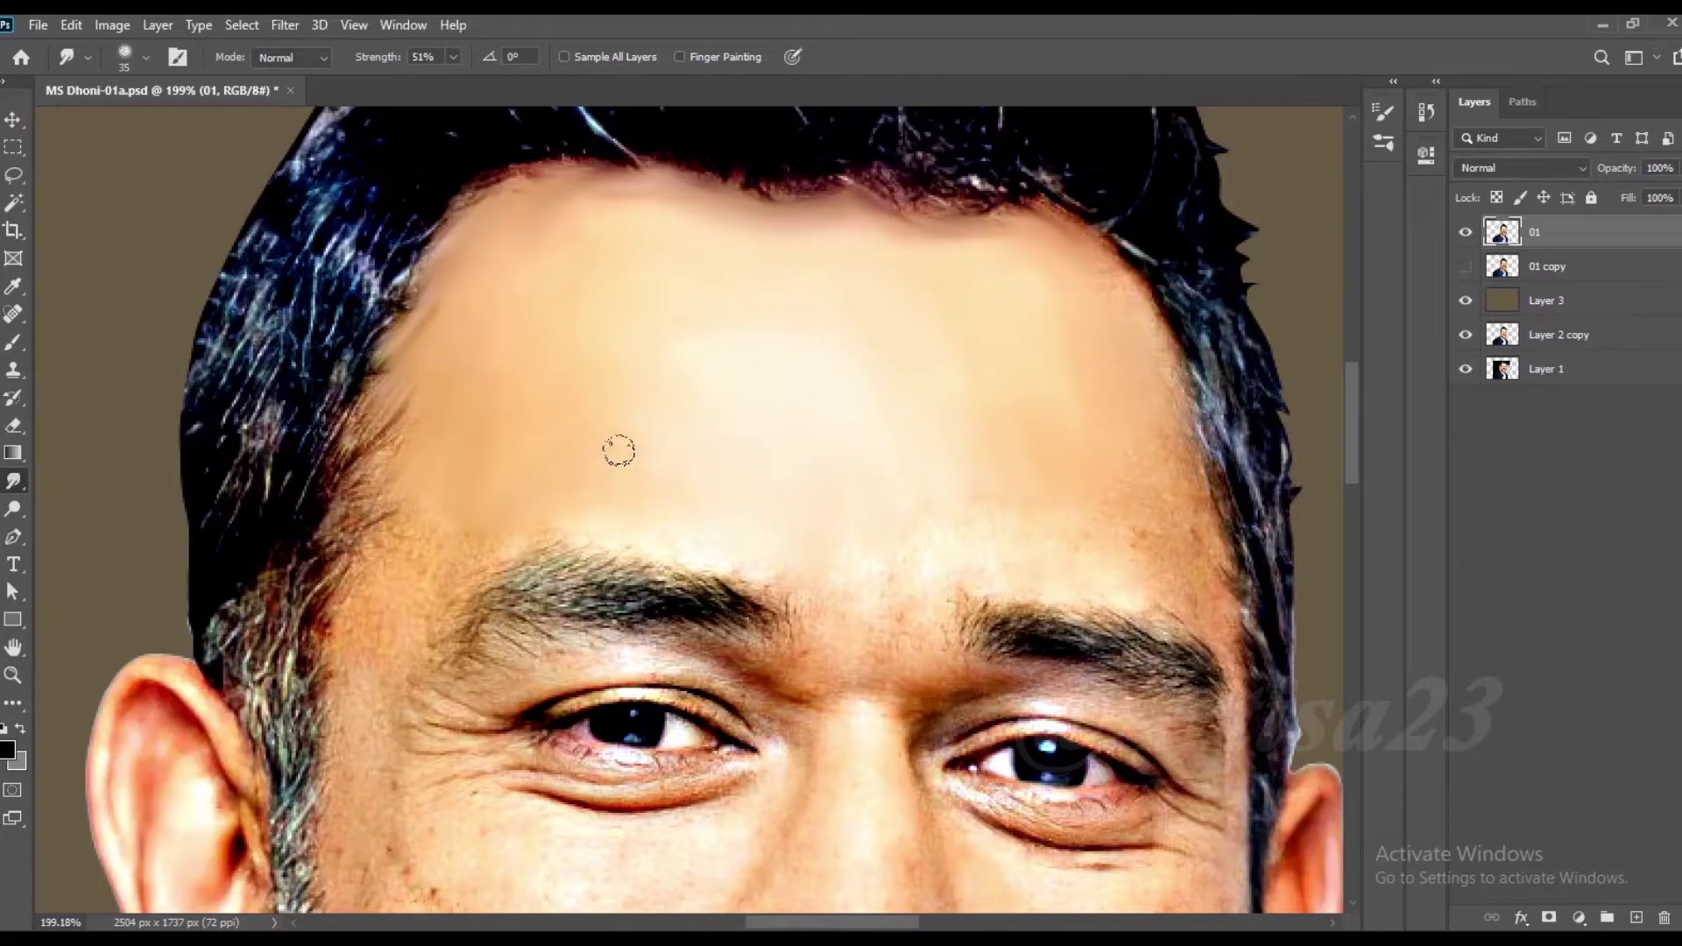
pyautogui.moveTo(407, 478); pyautogui.dragTo(372, 416)
pyautogui.press('[')
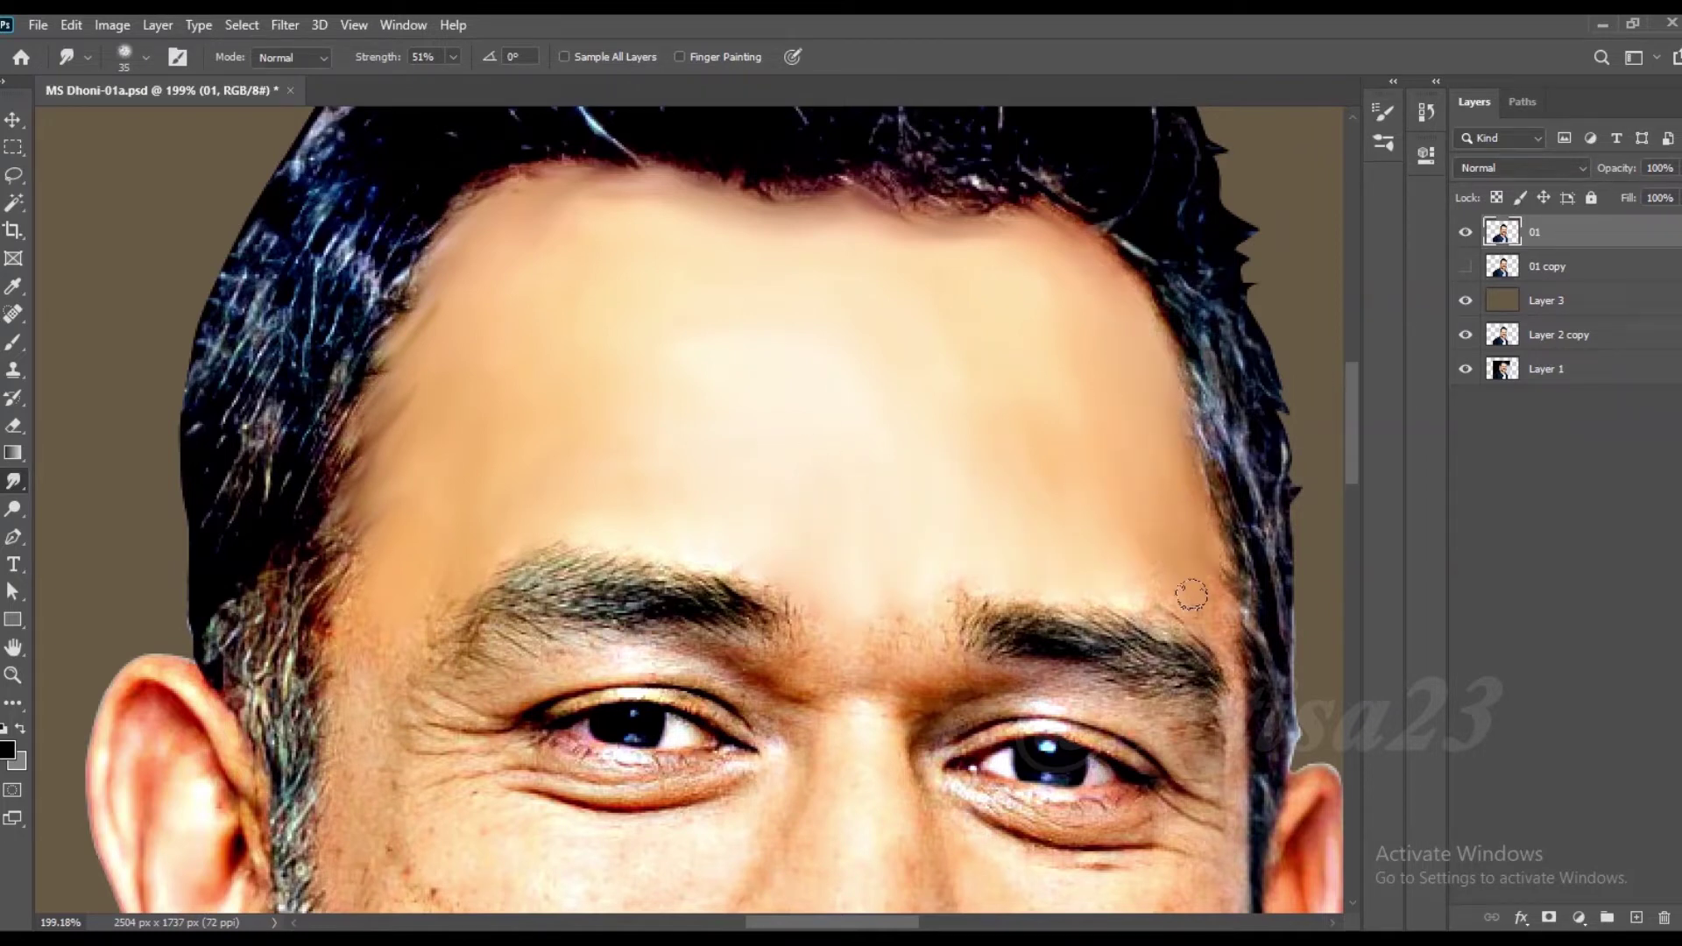
# Step: Smooth the wrinkles and crow's-feet around and below the left-side eye
pyautogui.press(']')
pyautogui.press(']')
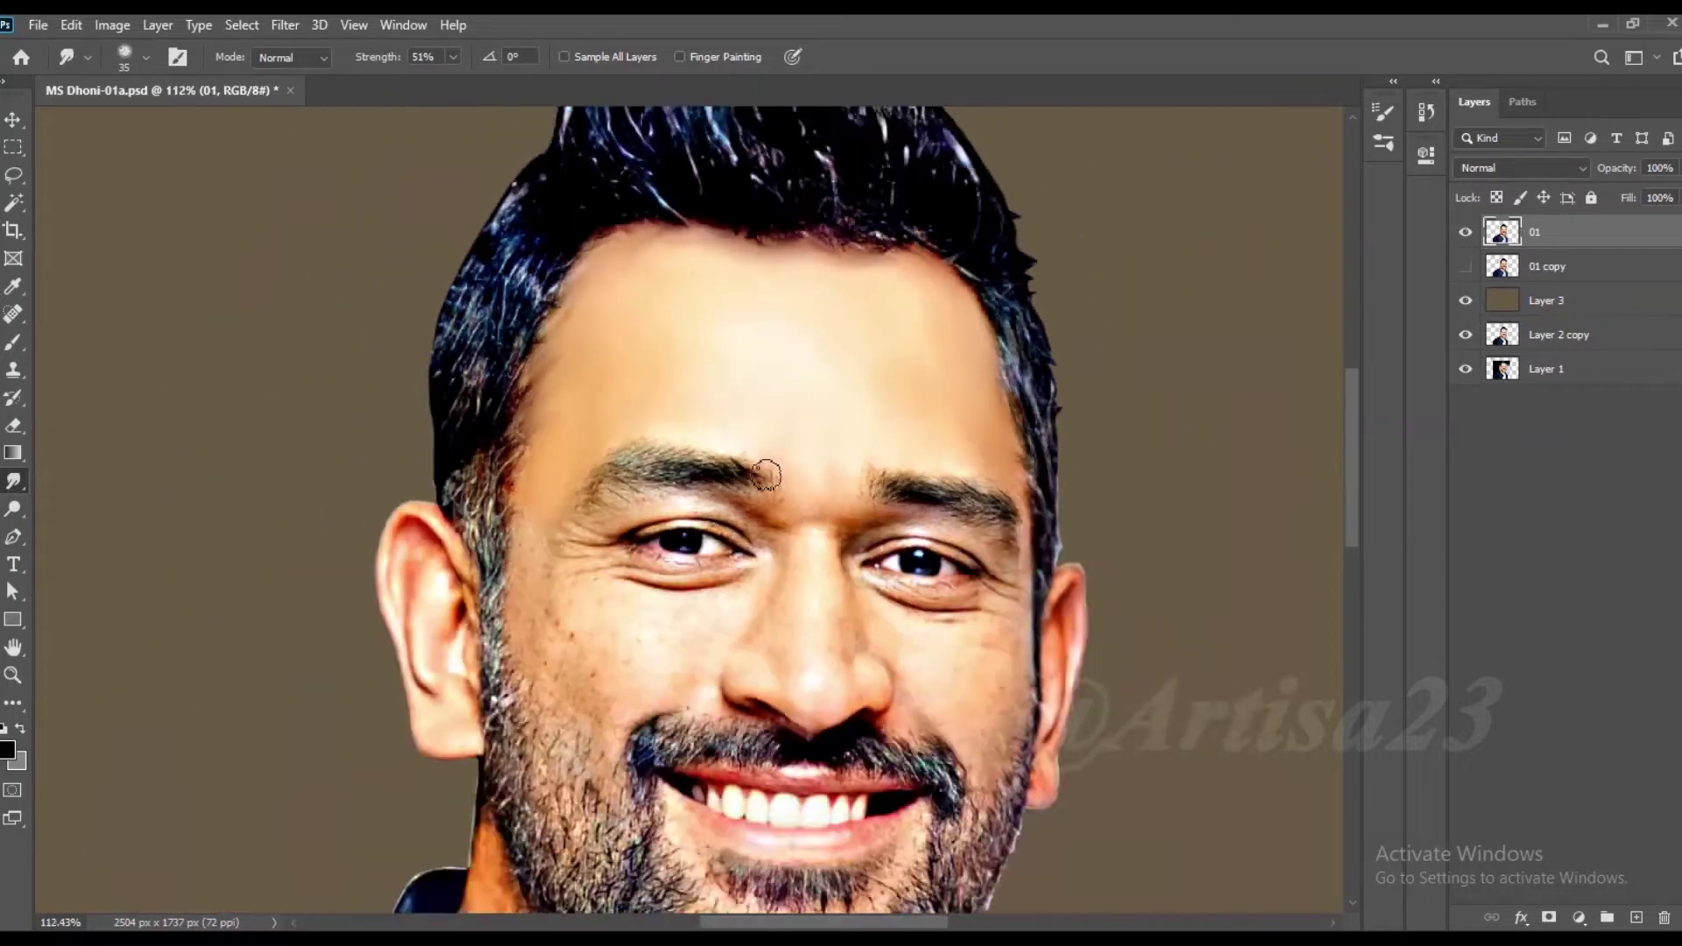
pyautogui.moveTo(724, 324); pyautogui.dragTo(511, 508)
pyautogui.press('[')
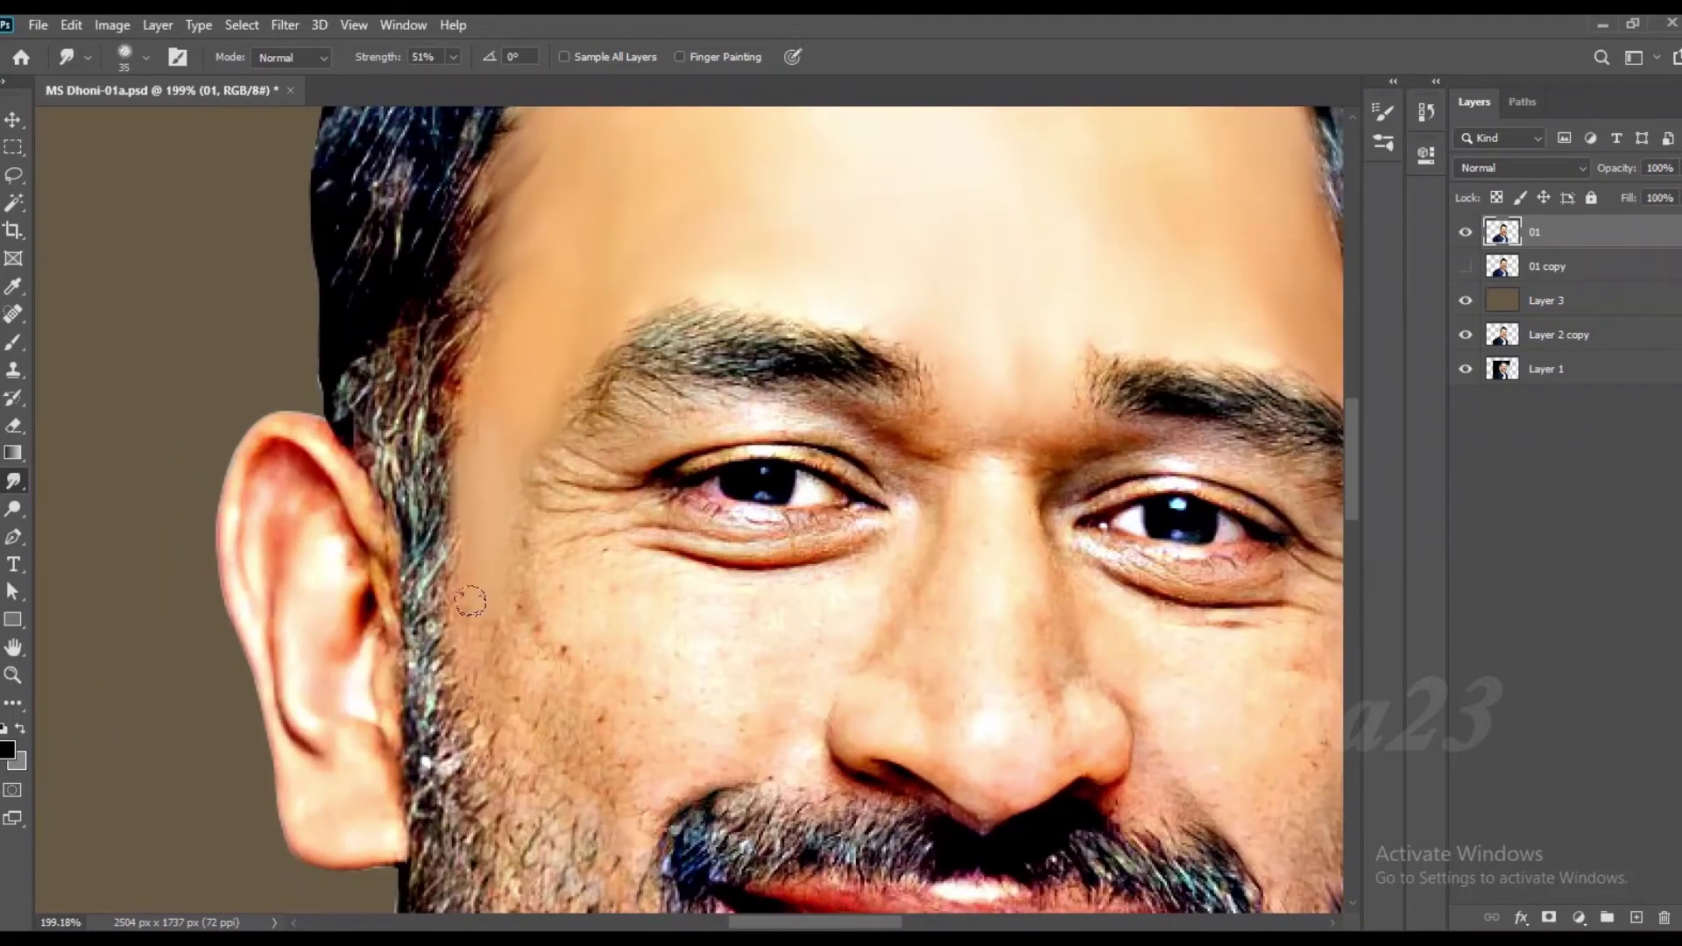
pyautogui.moveTo(878, 539); pyautogui.dragTo(631, 525)
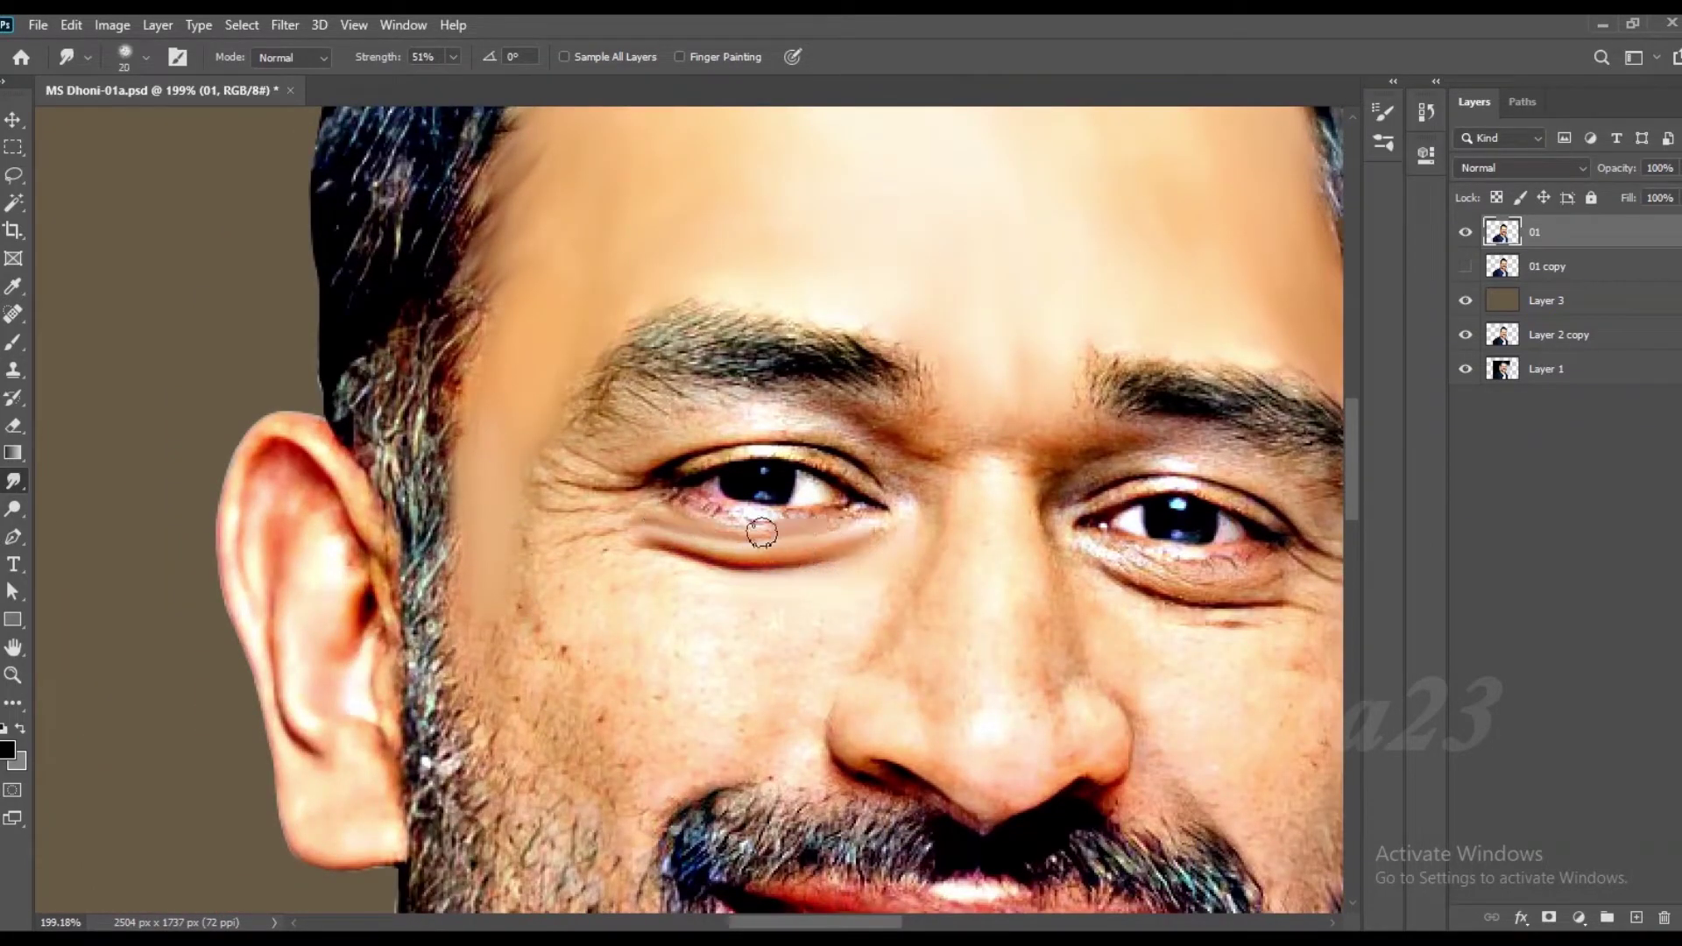
pyautogui.press('[')
pyautogui.press('[')
pyautogui.press(']')
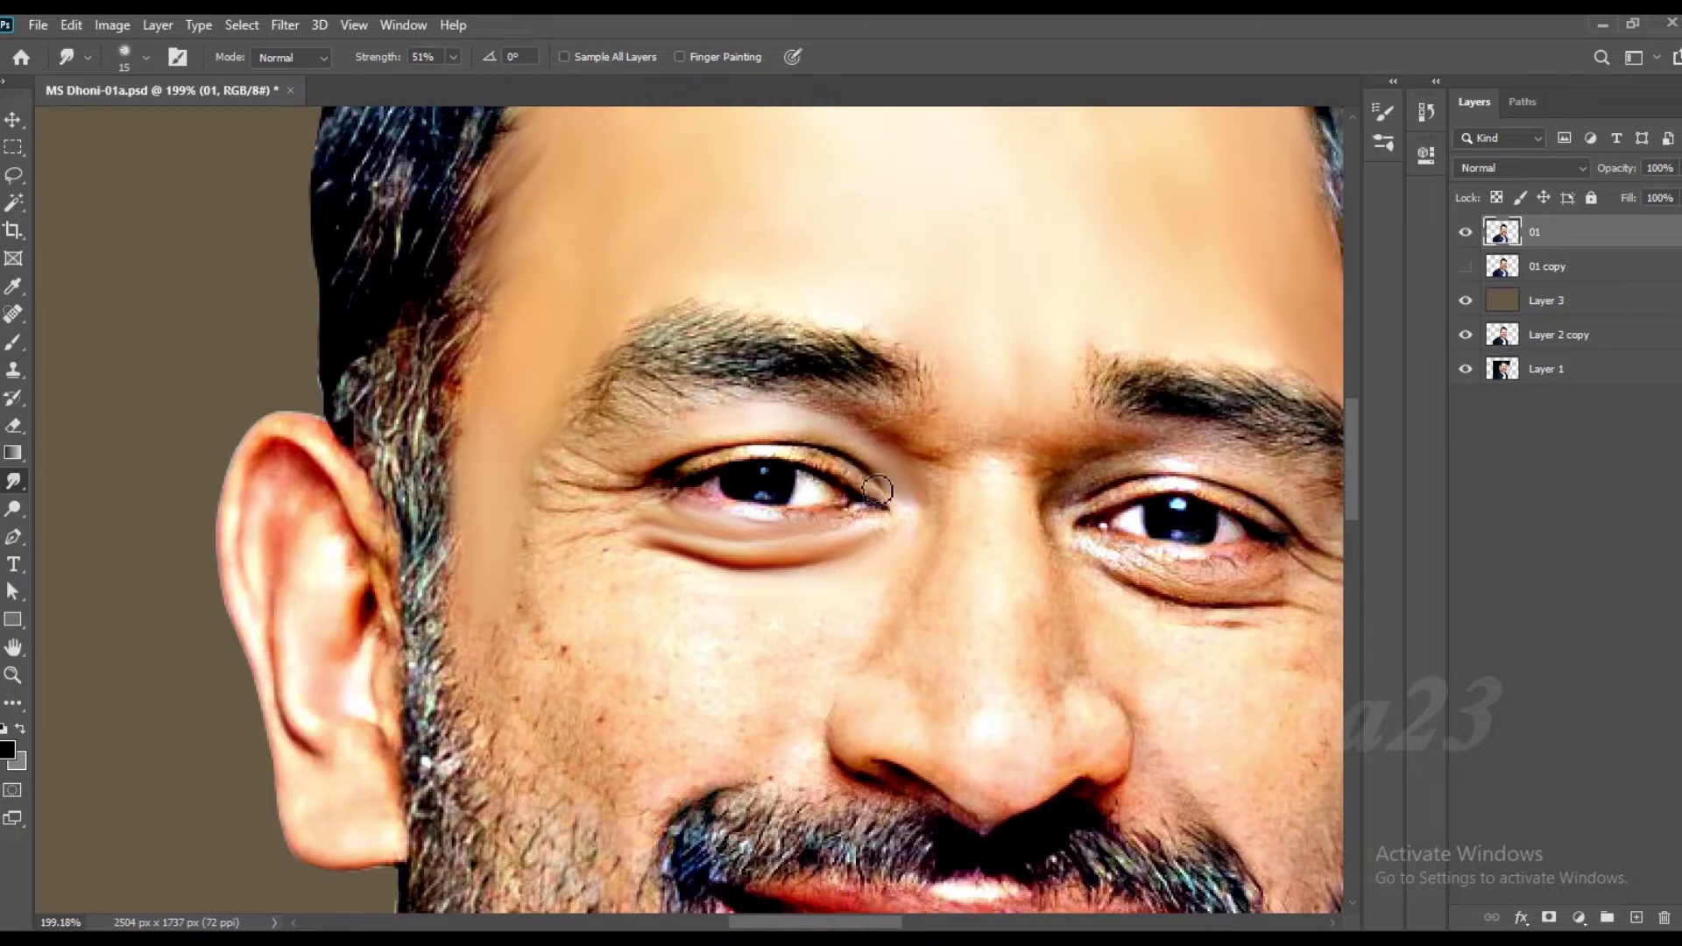
pyautogui.scroll(4, 806, 447)
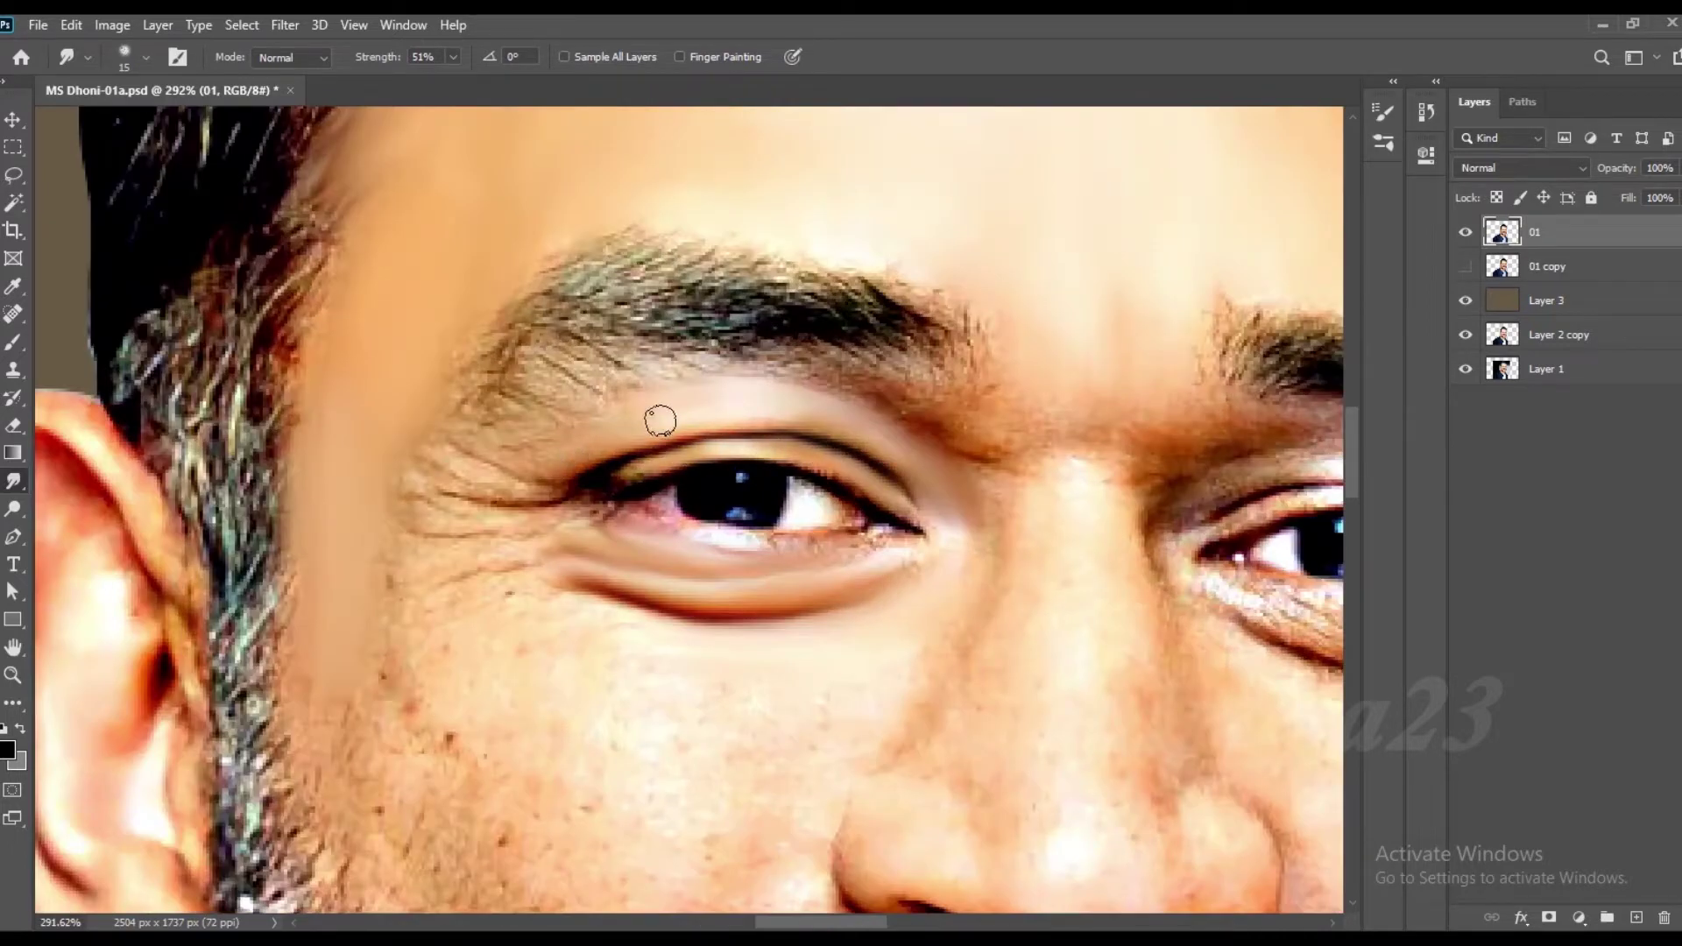
pyautogui.moveTo(561, 469)
pyautogui.mouseDown()
pyautogui.moveTo(405, 447)
pyautogui.moveTo(555, 515)
pyautogui.mouseUp()
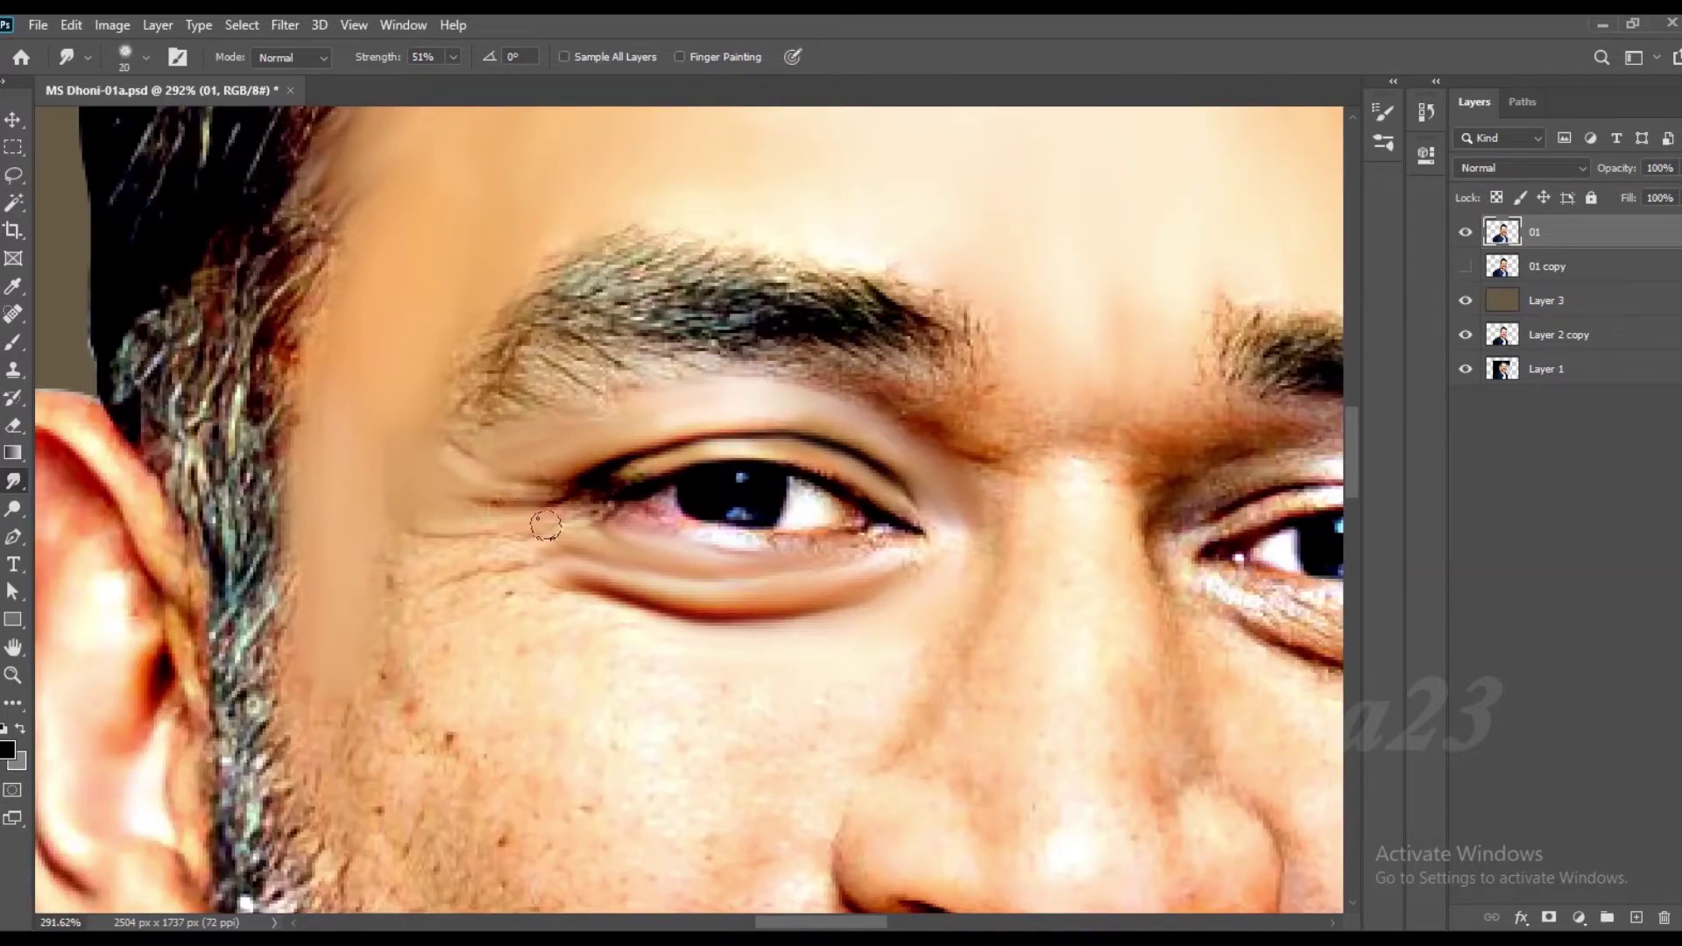
pyautogui.moveTo(374, 545)
pyautogui.mouseDown()
pyautogui.moveTo(451, 582)
pyautogui.moveTo(730, 633)
pyautogui.mouseUp()
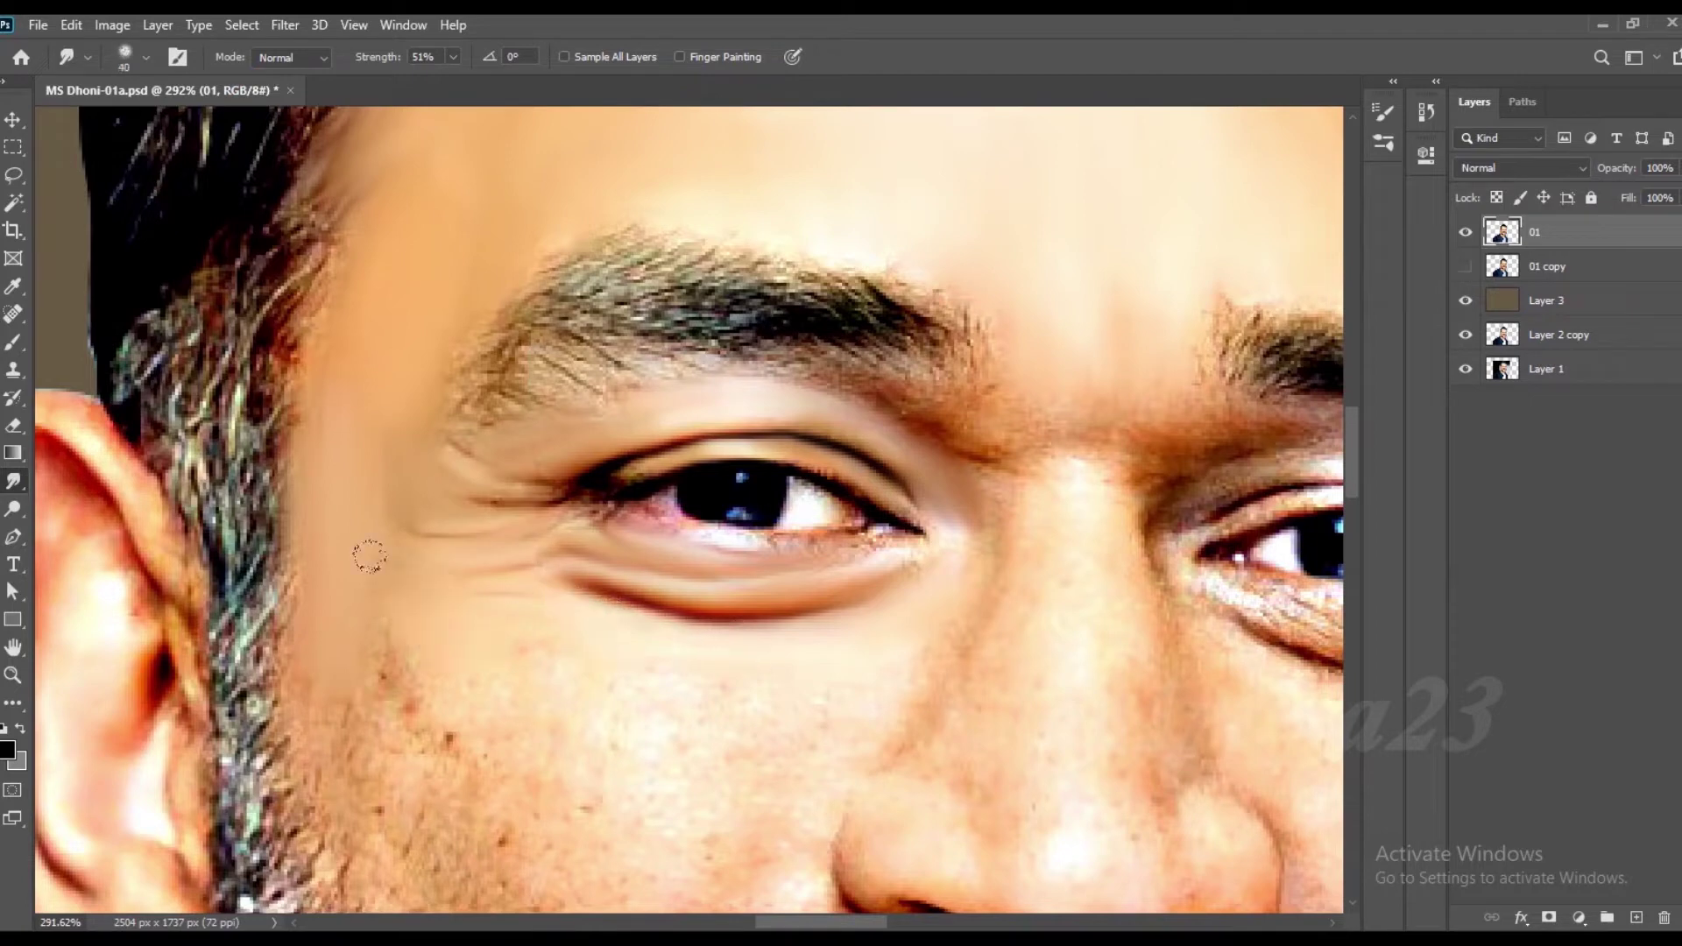
# Step: Smooth the cheek beside the nose, the reddish lower-eyelid line and the face edge
pyautogui.scroll(-4, 394, 631)
pyautogui.press(']')
pyautogui.press('[')
pyautogui.press('[')
pyautogui.press('[')
pyautogui.moveTo(710, 597); pyautogui.dragTo(703, 629)
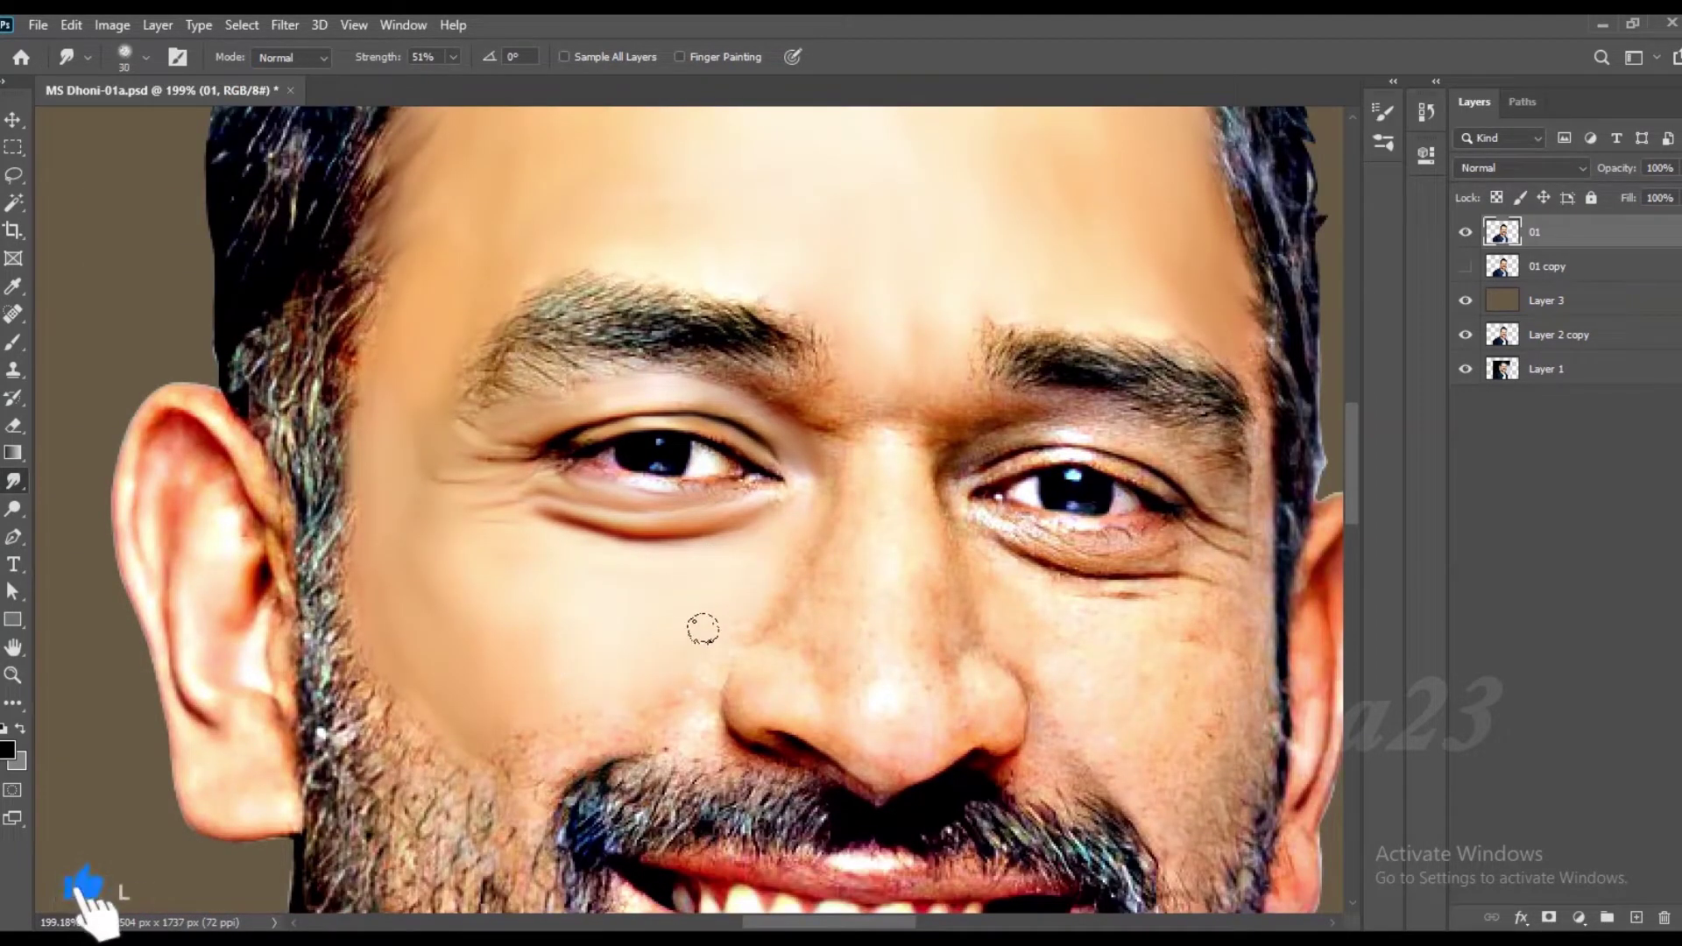
pyautogui.press(']')
pyautogui.press('[')
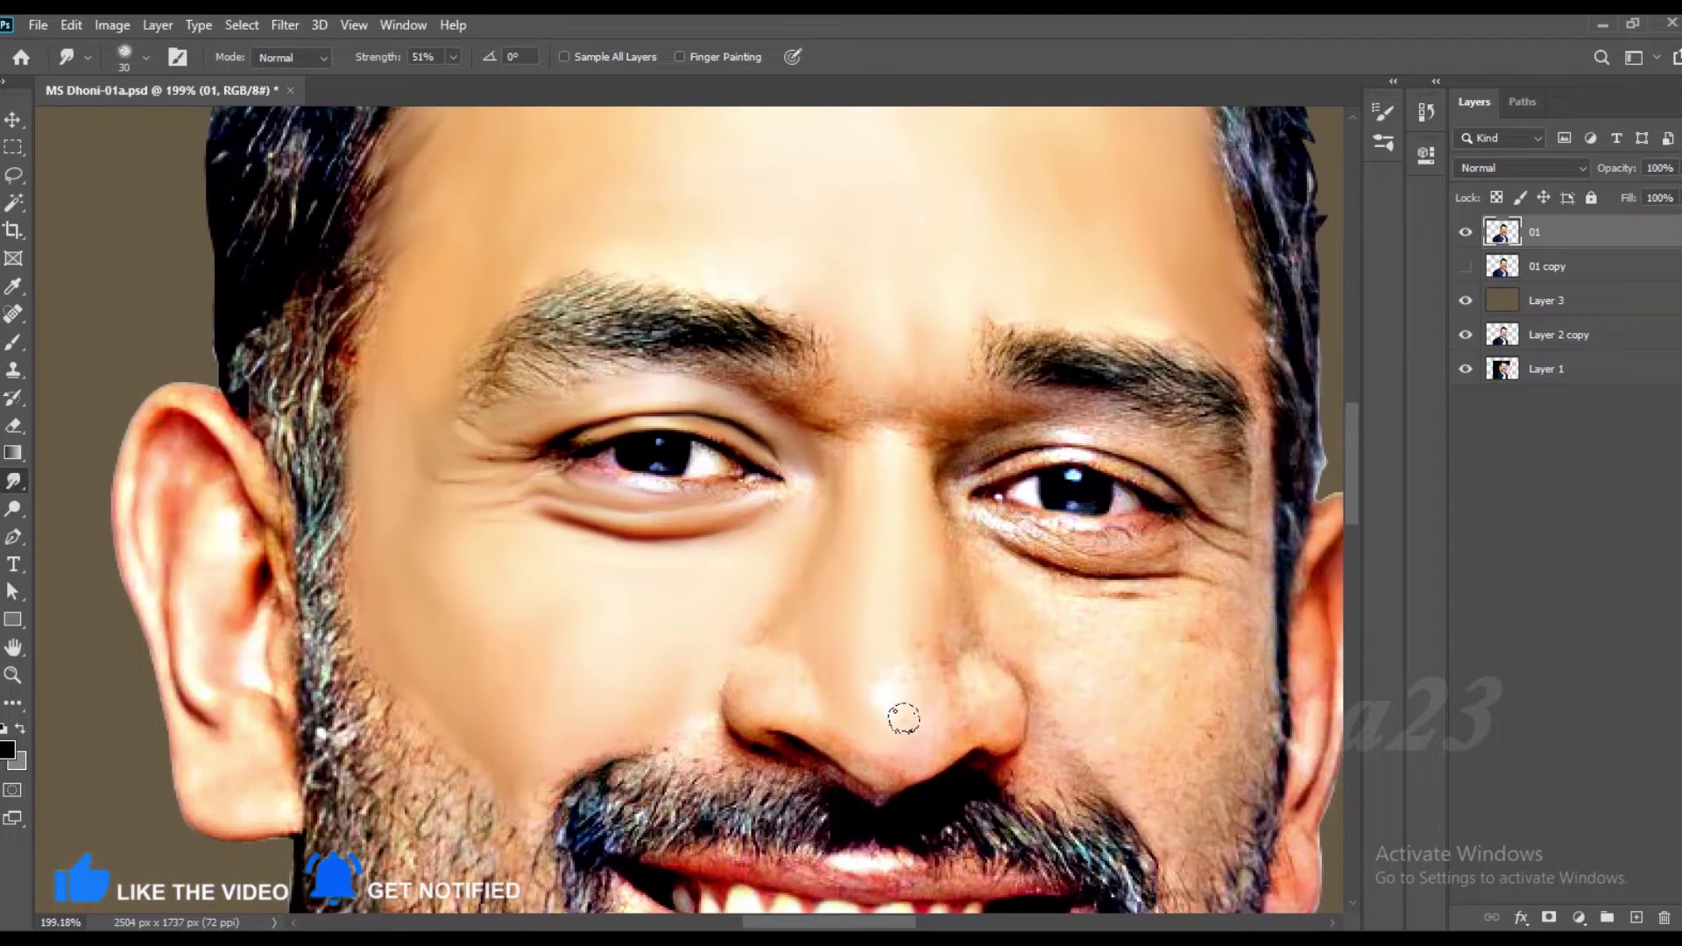
pyautogui.press('[')
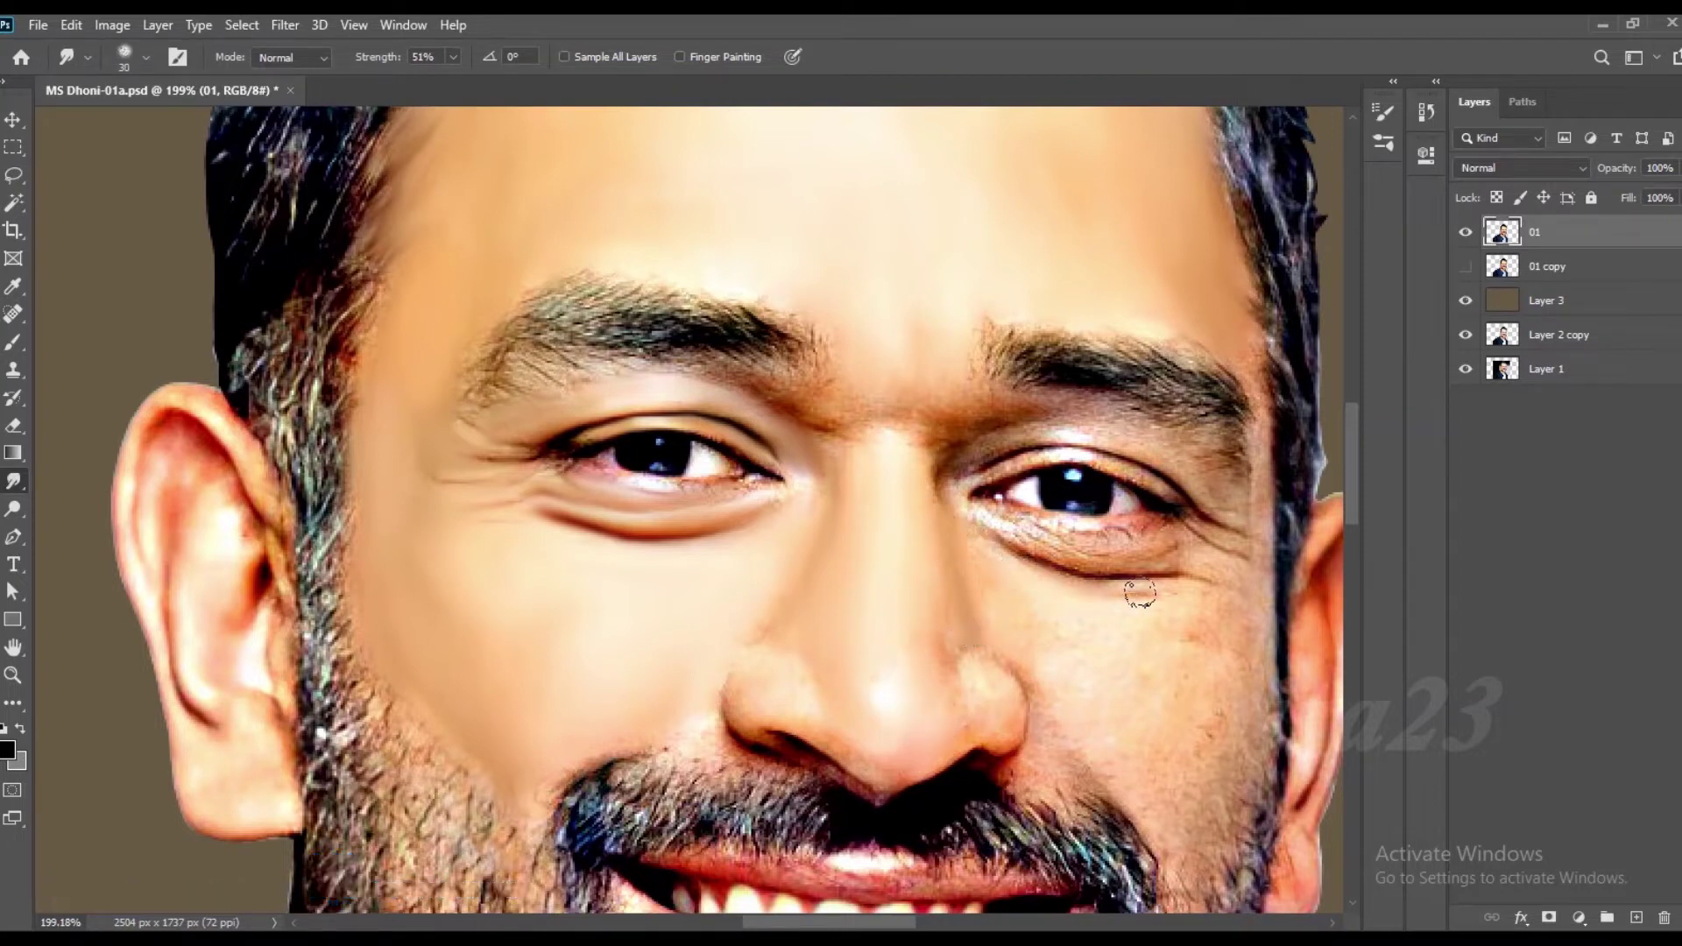
pyautogui.press(']')
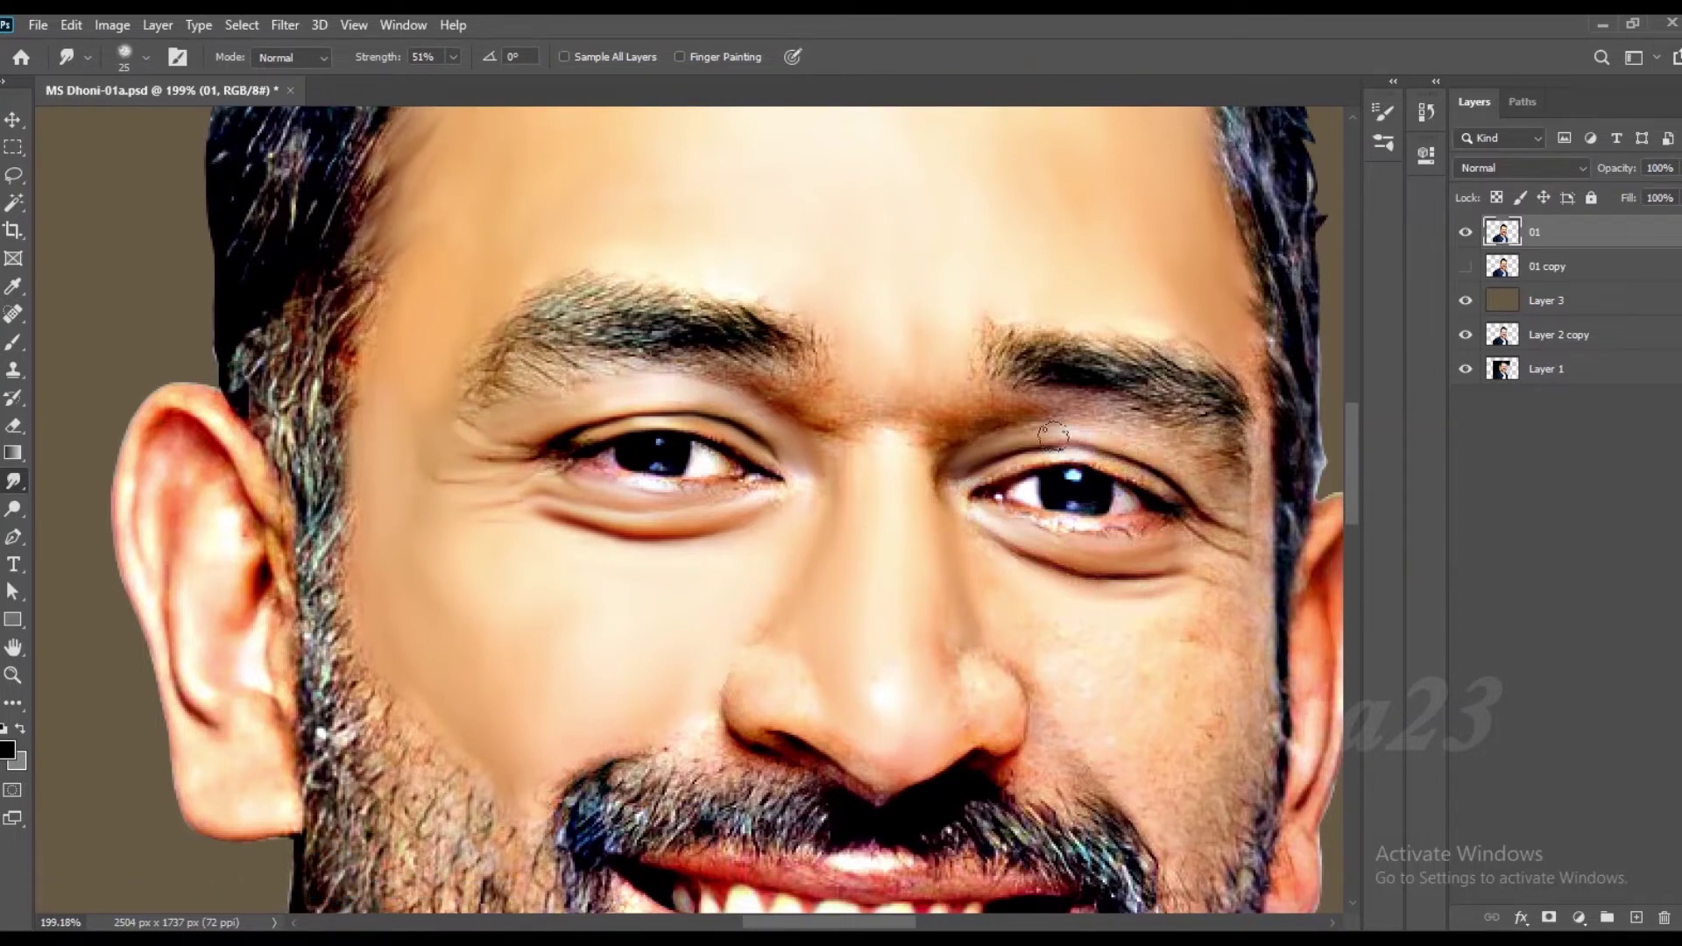
pyautogui.moveTo(1200, 545)
pyautogui.mouseDown()
pyautogui.moveTo(1032, 518)
pyautogui.moveTo(1006, 569)
pyautogui.mouseUp()
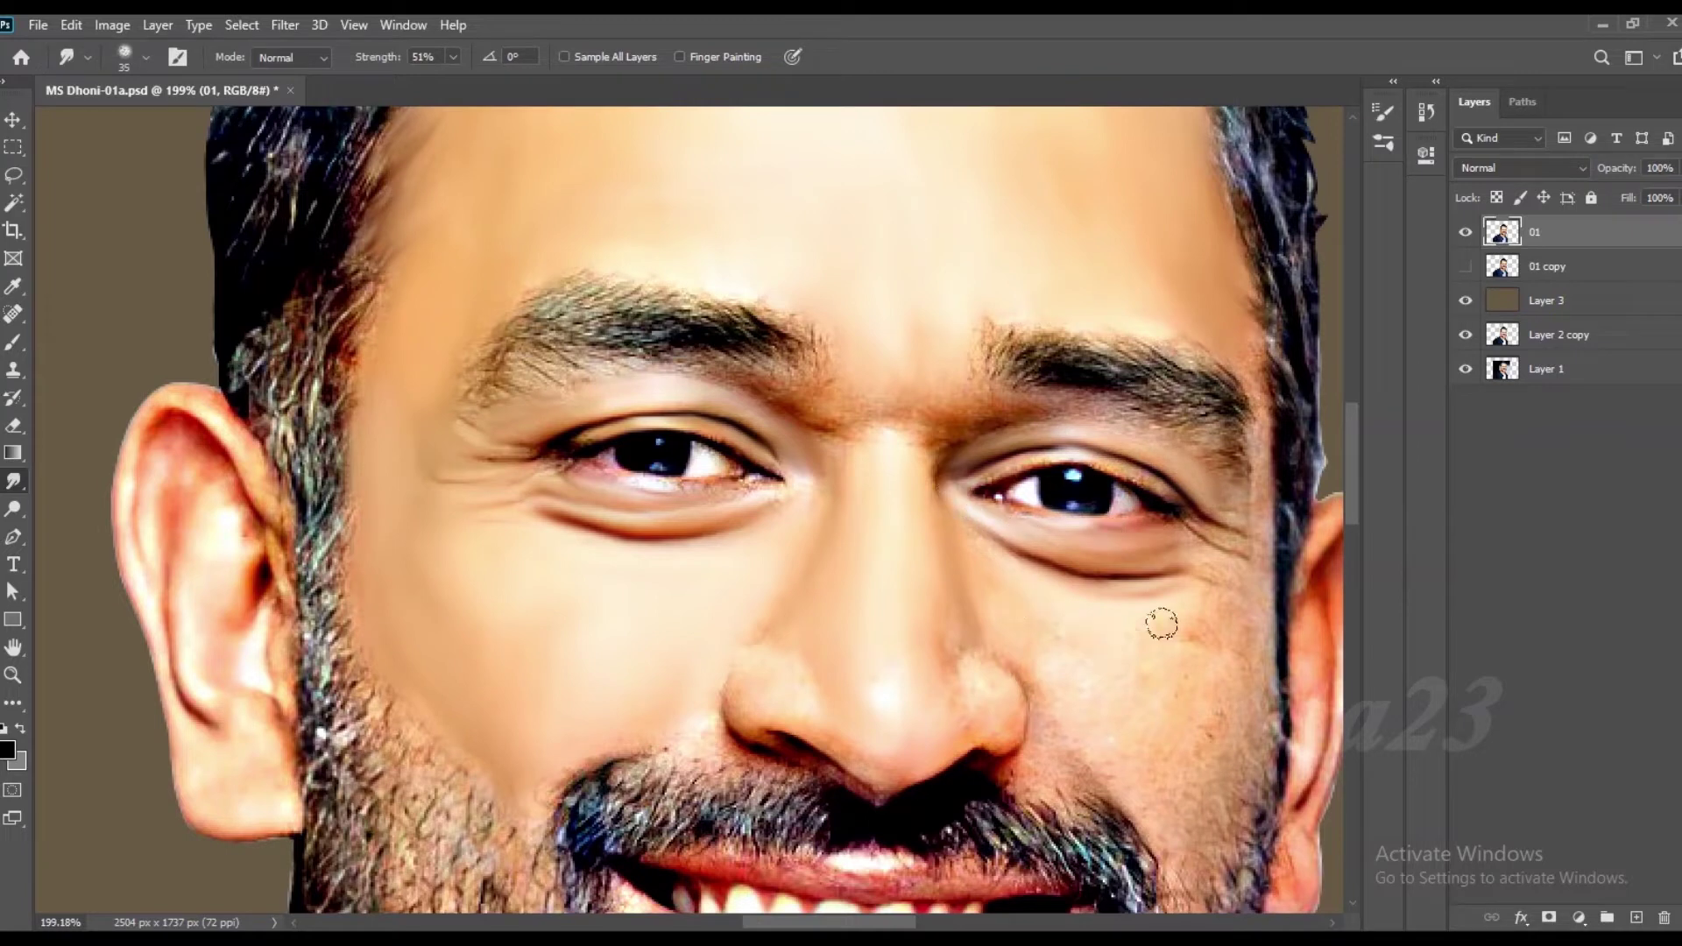
pyautogui.moveTo(1224, 564); pyautogui.dragTo(1251, 497)
# Step: Smooth the lower edge of the left eyebrow with a smaller brush
pyautogui.press(']')
pyautogui.press(']')
pyautogui.press(']')
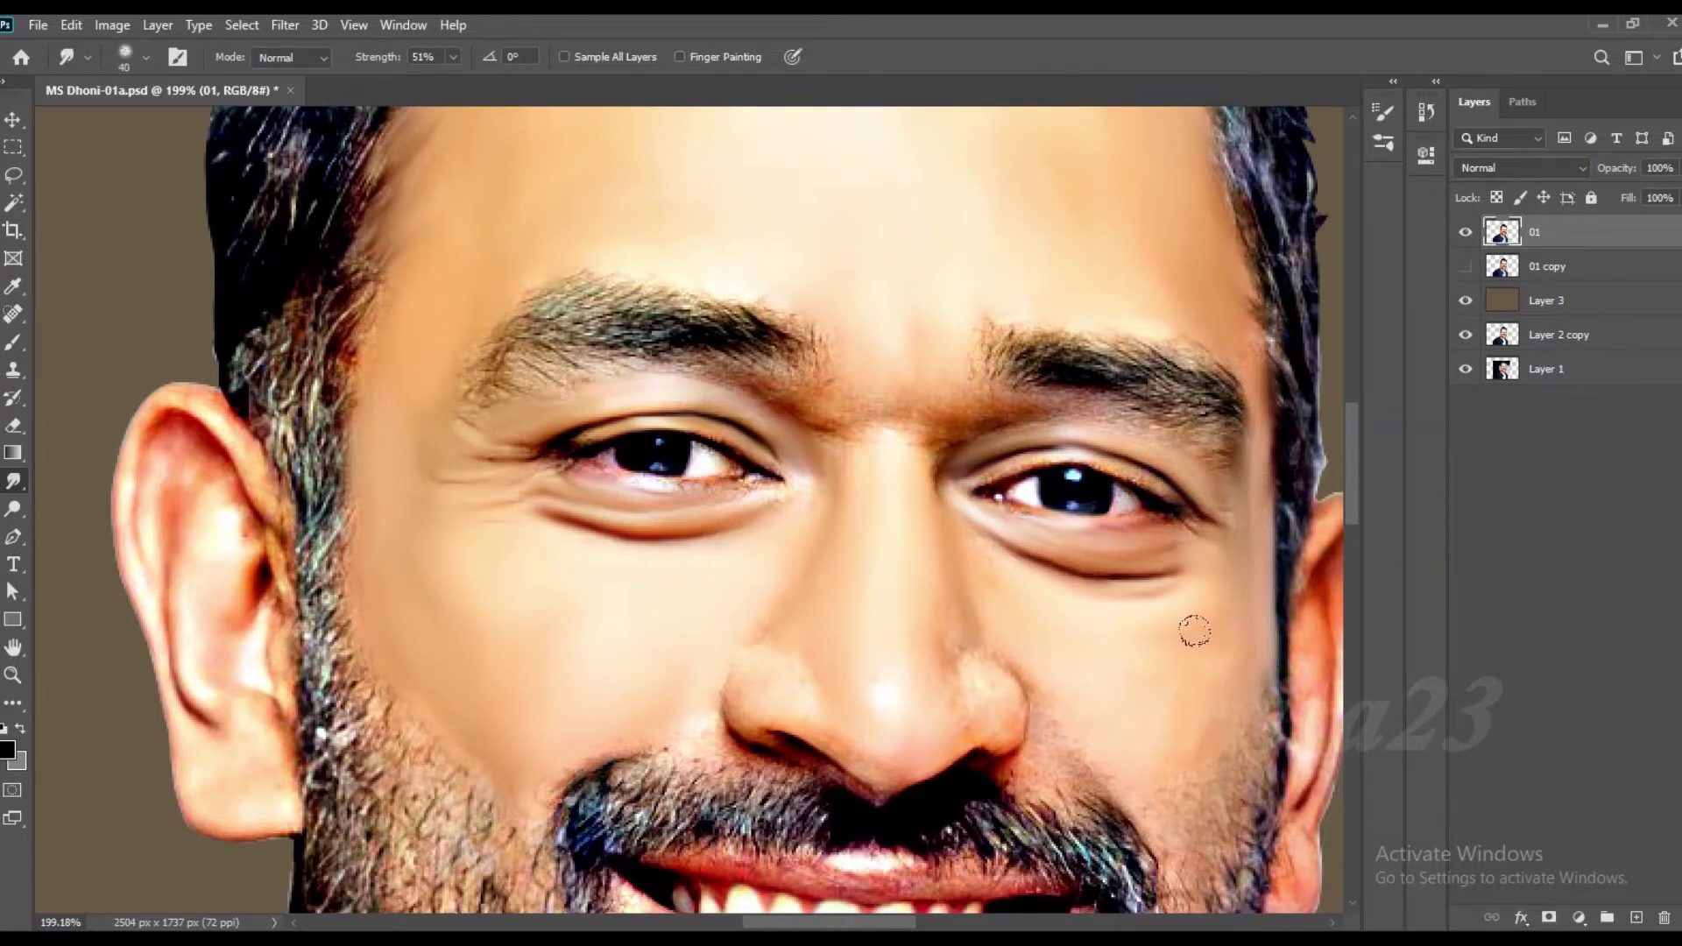
pyautogui.scroll(-1, 1194, 628)
pyautogui.press('[')
pyautogui.scroll(2, 1107, 675)
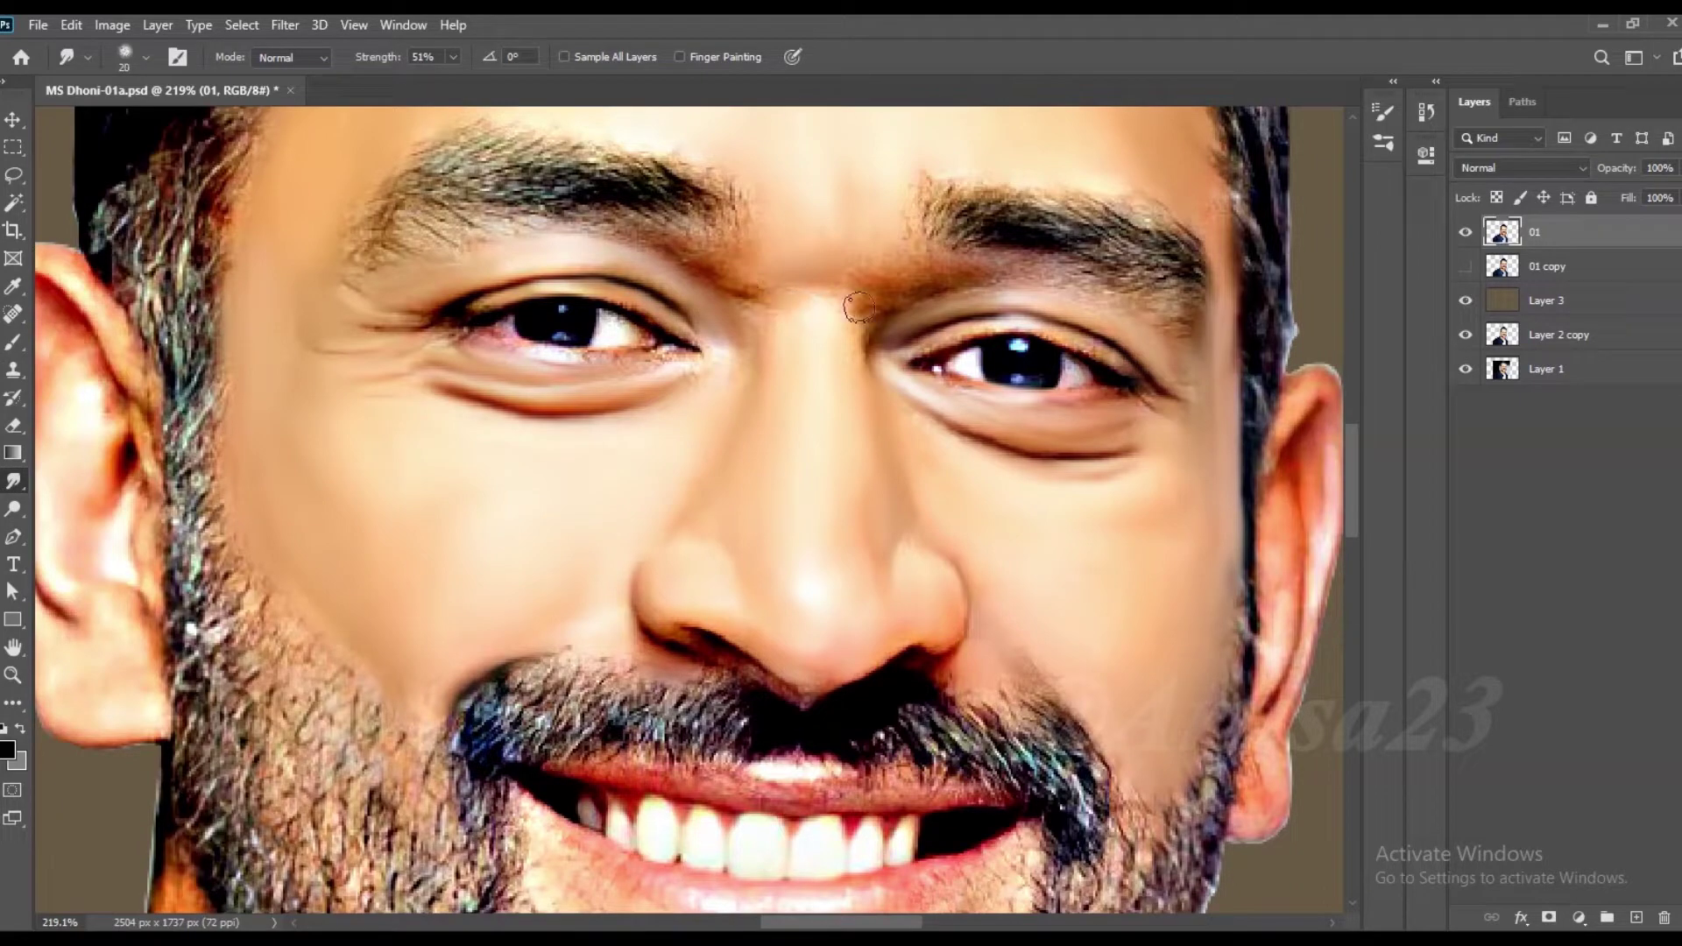
pyautogui.press(']')
pyautogui.scroll(3, 320, 201)
pyautogui.press(']')
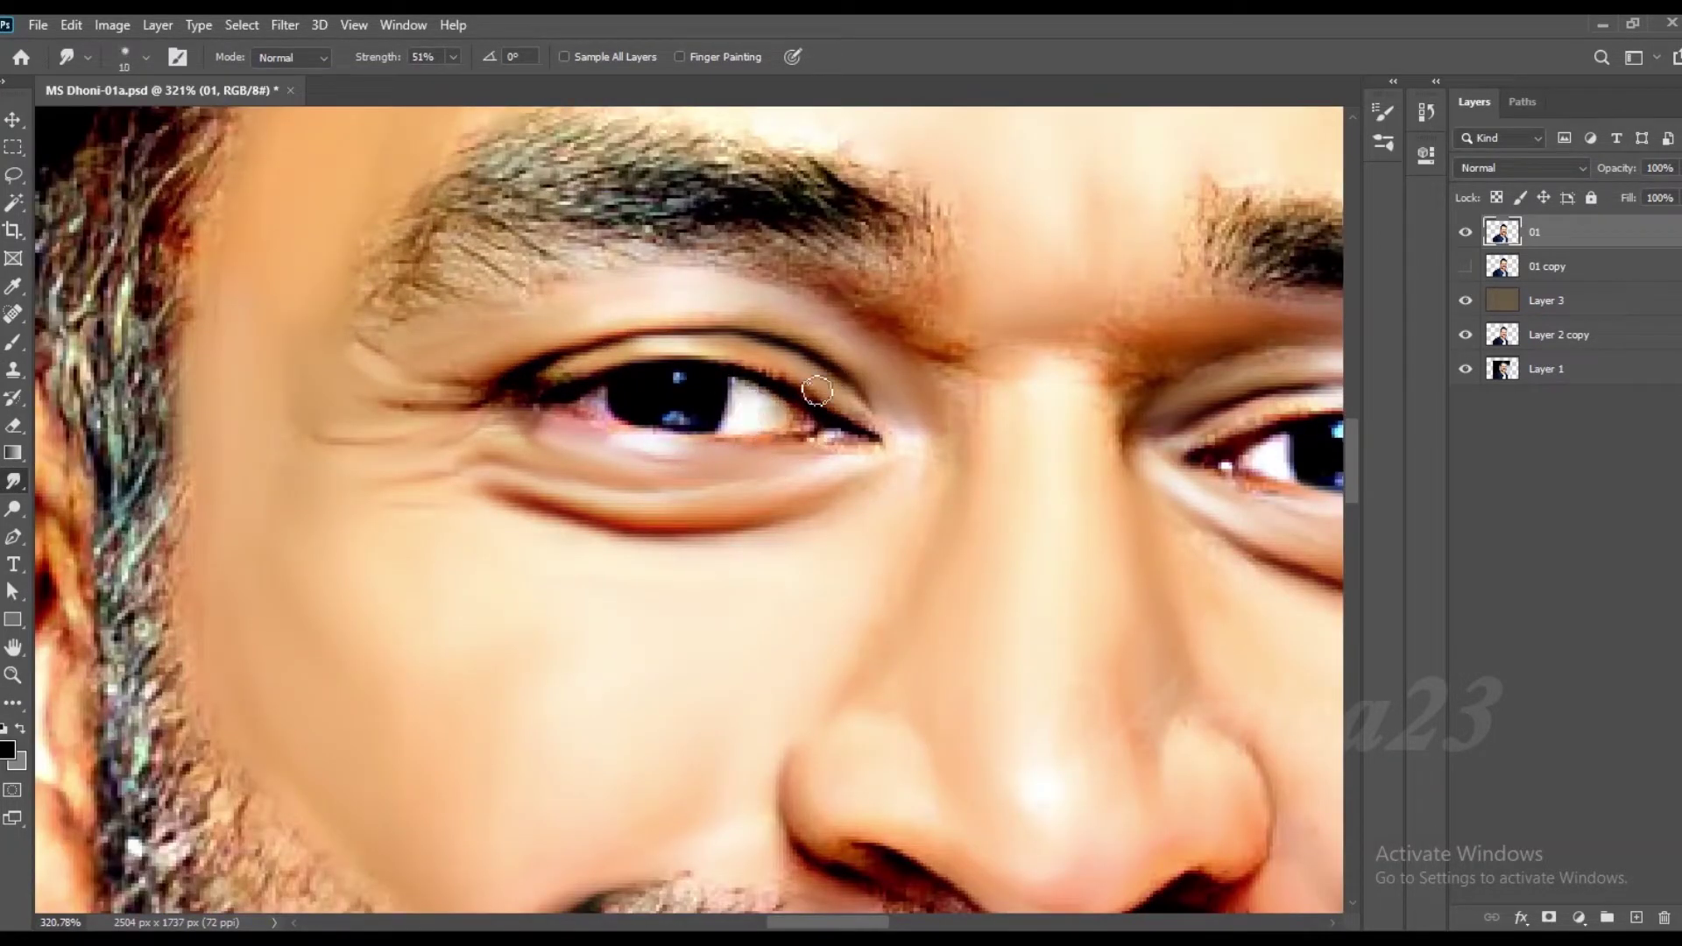
pyautogui.press('[')
pyautogui.moveTo(484, 283)
pyautogui.mouseDown()
pyautogui.moveTo(929, 347)
pyautogui.moveTo(657, 255)
pyautogui.mouseUp()
pyautogui.scroll(-5, 657, 255)
pyautogui.scroll(3, 1000, 667)
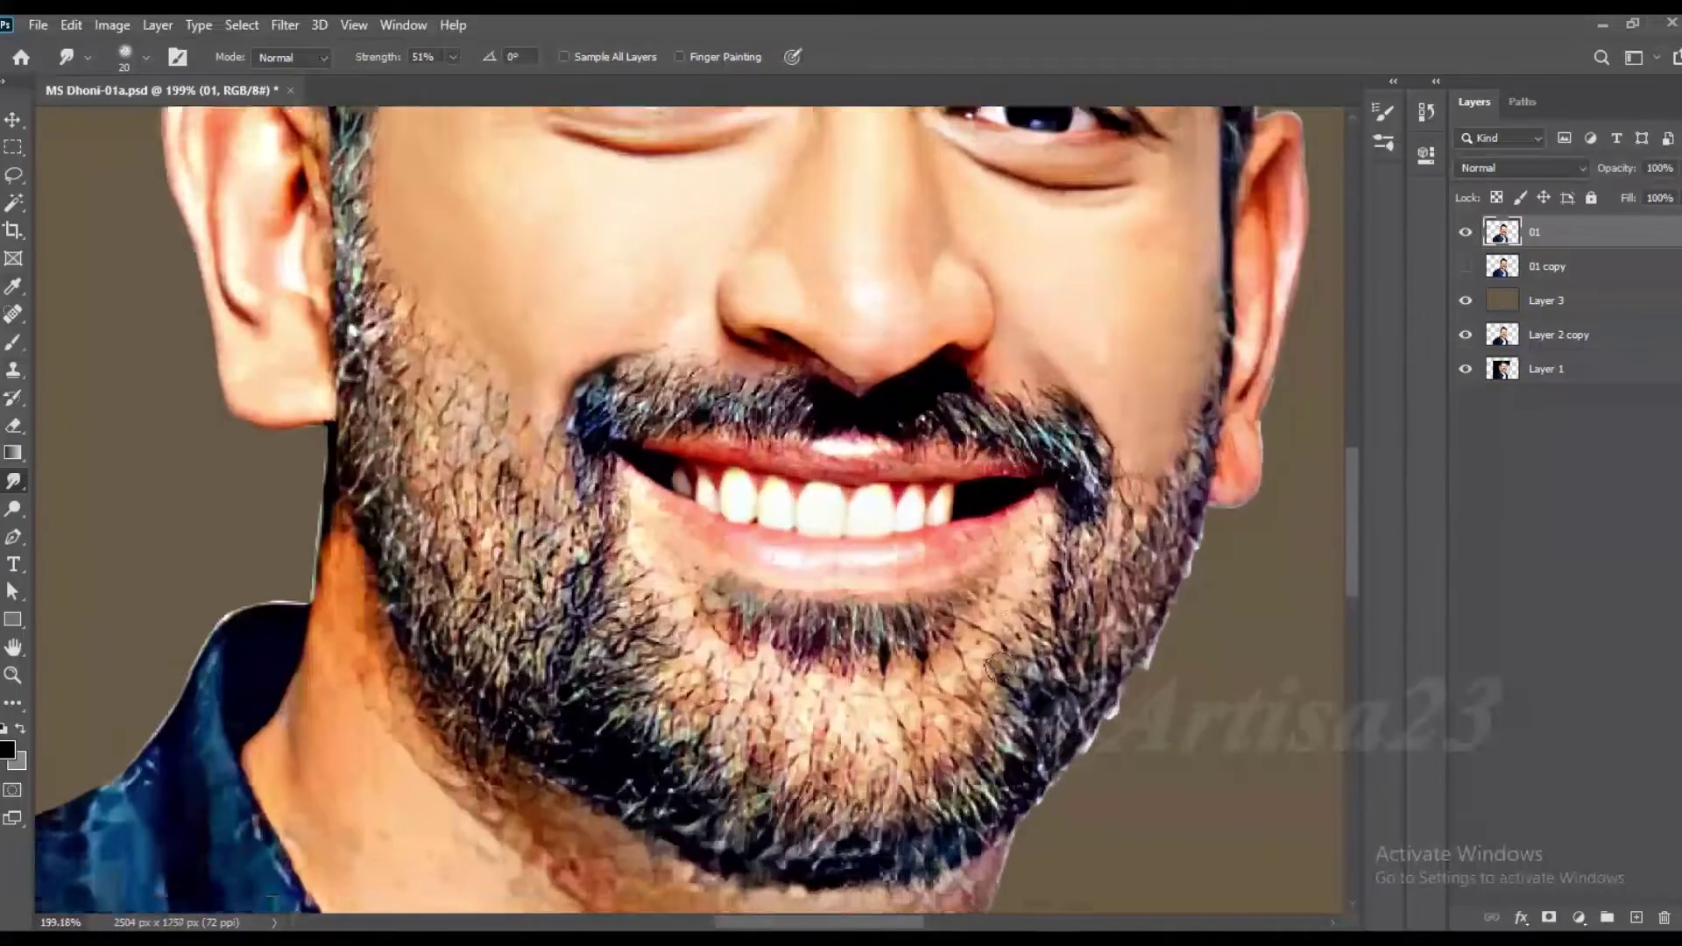
# Step: Sweep the beard strands toward the chin and blend the hair below the lower lip
pyautogui.press(']')
pyautogui.press(']')
pyautogui.press(']')
pyautogui.moveTo(1034, 526)
pyautogui.mouseDown()
pyautogui.moveTo(794, 733)
pyautogui.moveTo(869, 646)
pyautogui.moveTo(950, 614)
pyautogui.moveTo(911, 675)
pyautogui.moveTo(833, 679)
pyautogui.moveTo(759, 650)
pyautogui.moveTo(623, 532)
pyautogui.mouseUp()
pyautogui.press('[')
pyautogui.press('[')
pyautogui.press(']')
pyautogui.press('[')
pyautogui.moveTo(1046, 511); pyautogui.dragTo(910, 584)
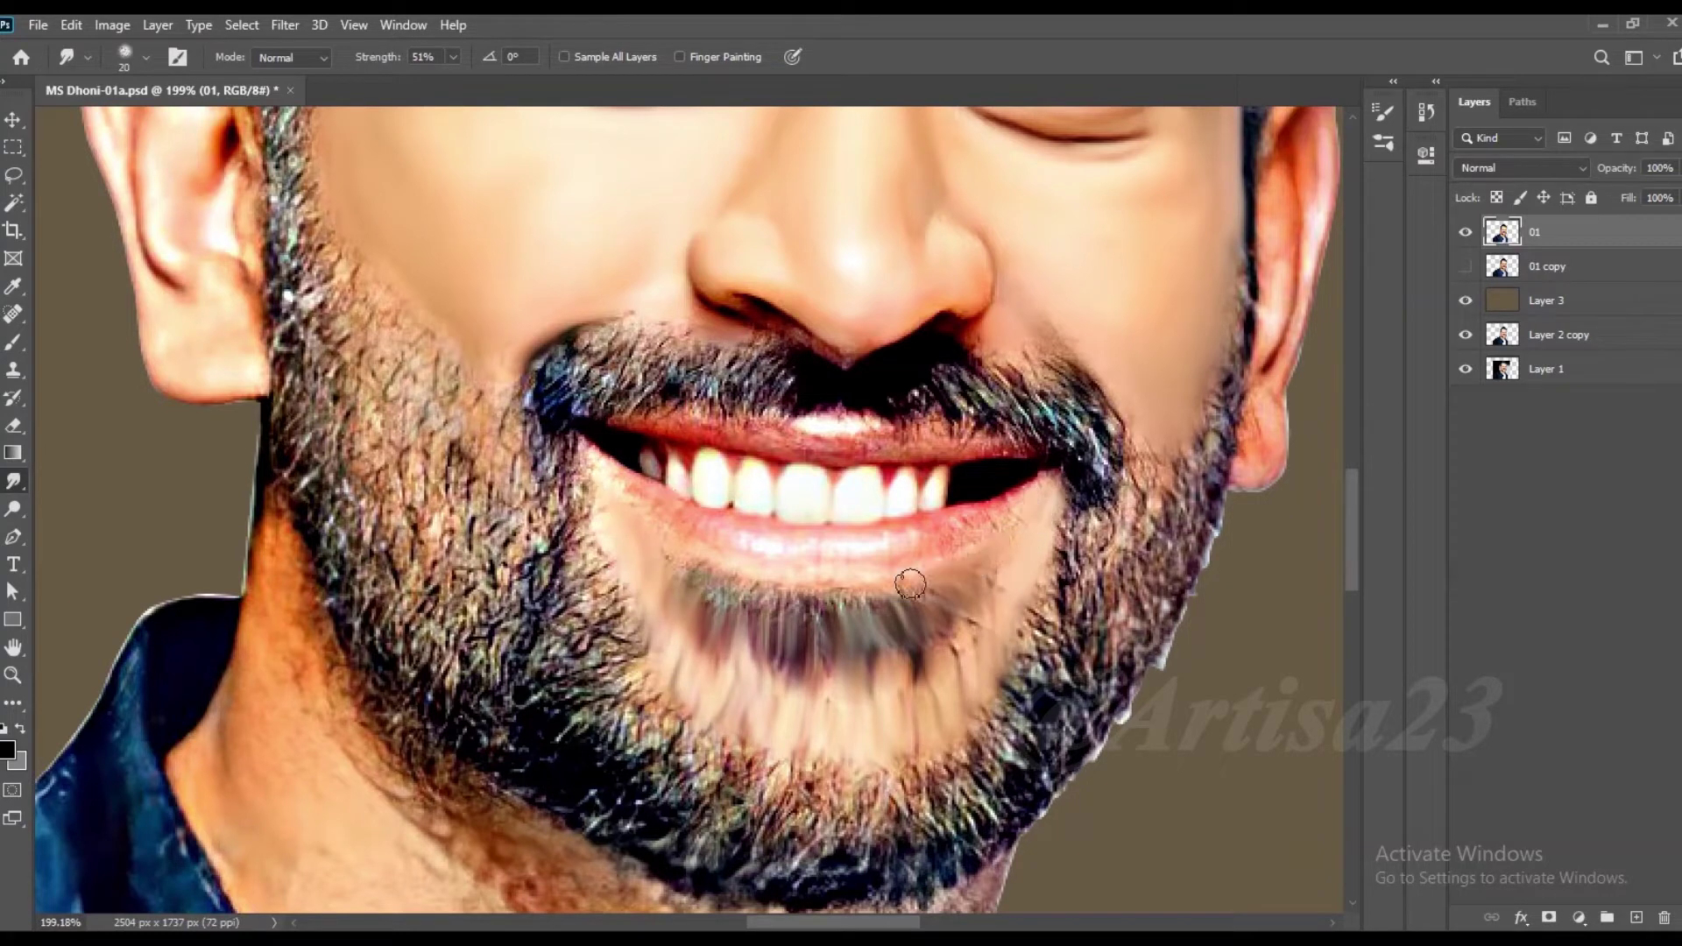
# Step: Smear the left and right mustache halves out toward their corners
pyautogui.press('[')
pyautogui.moveTo(835, 394)
pyautogui.mouseDown()
pyautogui.moveTo(771, 368)
pyautogui.moveTo(613, 355)
pyautogui.moveTo(605, 386)
pyautogui.moveTo(526, 403)
pyautogui.mouseUp()
pyautogui.press('[')
pyautogui.moveTo(928, 399)
pyautogui.mouseDown()
pyautogui.moveTo(1051, 385)
pyautogui.moveTo(1099, 456)
pyautogui.moveTo(1113, 447)
pyautogui.moveTo(1076, 609)
pyautogui.moveTo(1025, 719)
pyautogui.moveTo(1117, 517)
pyautogui.mouseUp()
# Step: Smear the right jaw beard down to the chin and blend its edge near the ear
pyautogui.press(']')
pyautogui.press(']')
pyautogui.press('[')
pyautogui.moveTo(1145, 457)
pyautogui.mouseDown()
pyautogui.moveTo(1157, 604)
pyautogui.moveTo(1126, 675)
pyautogui.moveTo(1051, 741)
pyautogui.moveTo(986, 755)
pyautogui.moveTo(955, 797)
pyautogui.moveTo(902, 819)
pyautogui.moveTo(763, 827)
pyautogui.moveTo(731, 784)
pyautogui.moveTo(627, 718)
pyautogui.moveTo(622, 646)
pyautogui.moveTo(578, 596)
pyautogui.moveTo(552, 461)
pyautogui.moveTo(607, 628)
pyautogui.mouseUp()
pyautogui.press('[')
pyautogui.press(']')
pyautogui.press('[')
pyautogui.moveTo(1210, 475); pyautogui.dragTo(1211, 346)
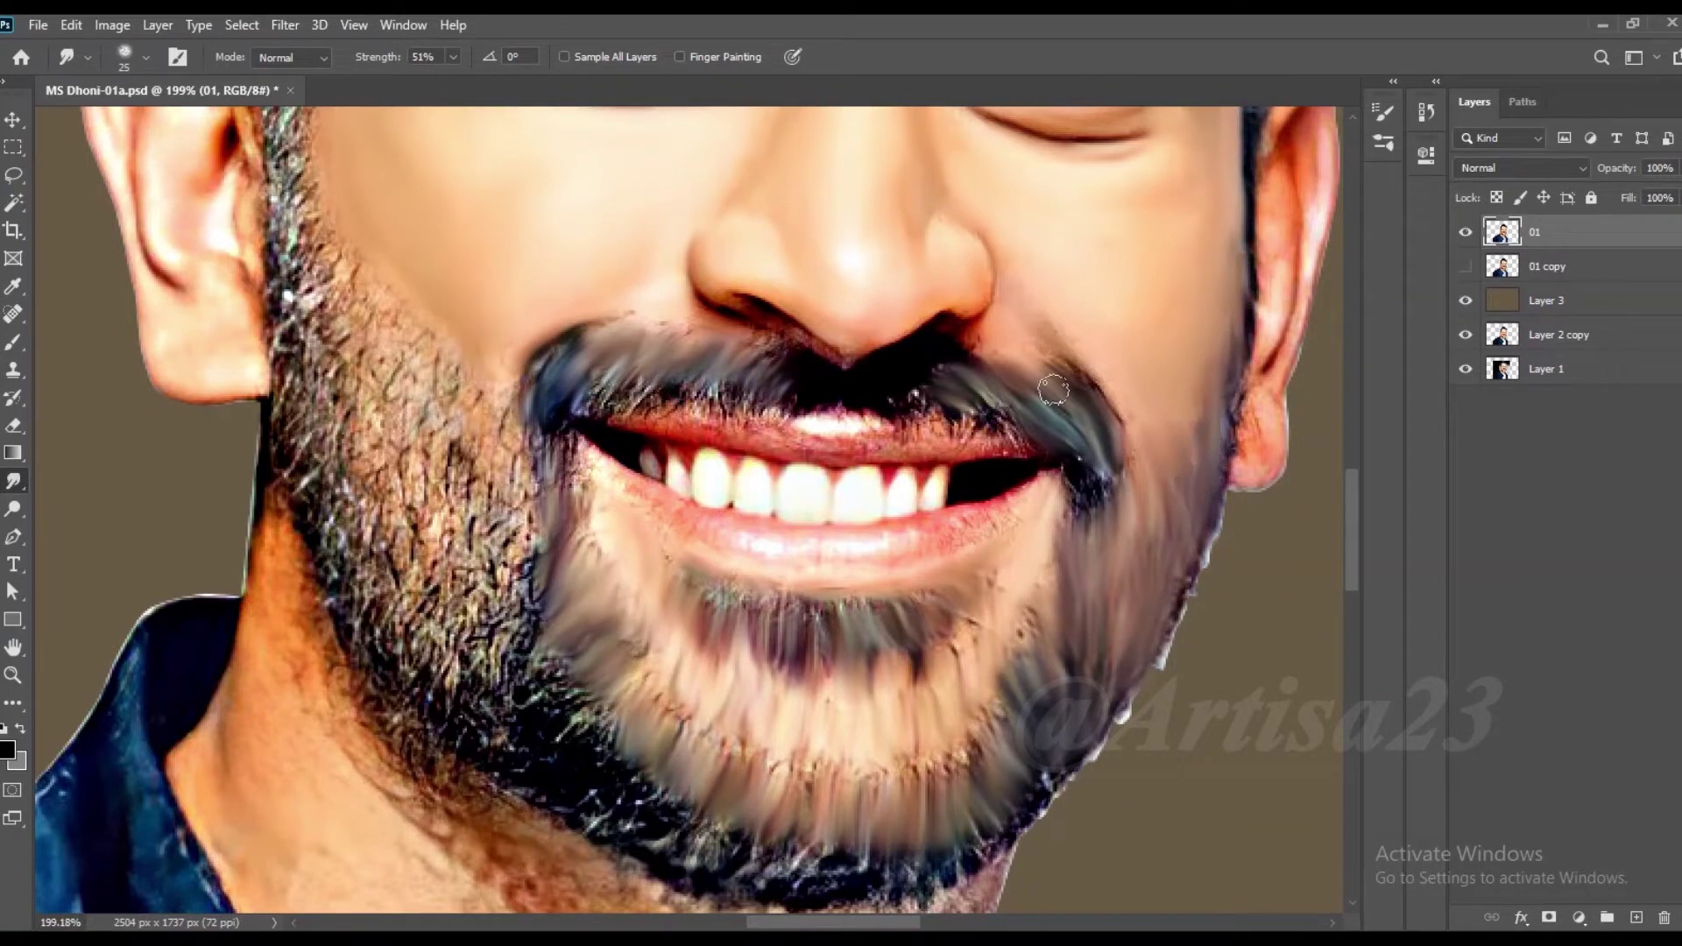
# Step: Smudge the left-cheek beard edge upward into the cheek
pyautogui.press('[')
pyautogui.press(']')
pyautogui.press(']')
pyautogui.press(']')
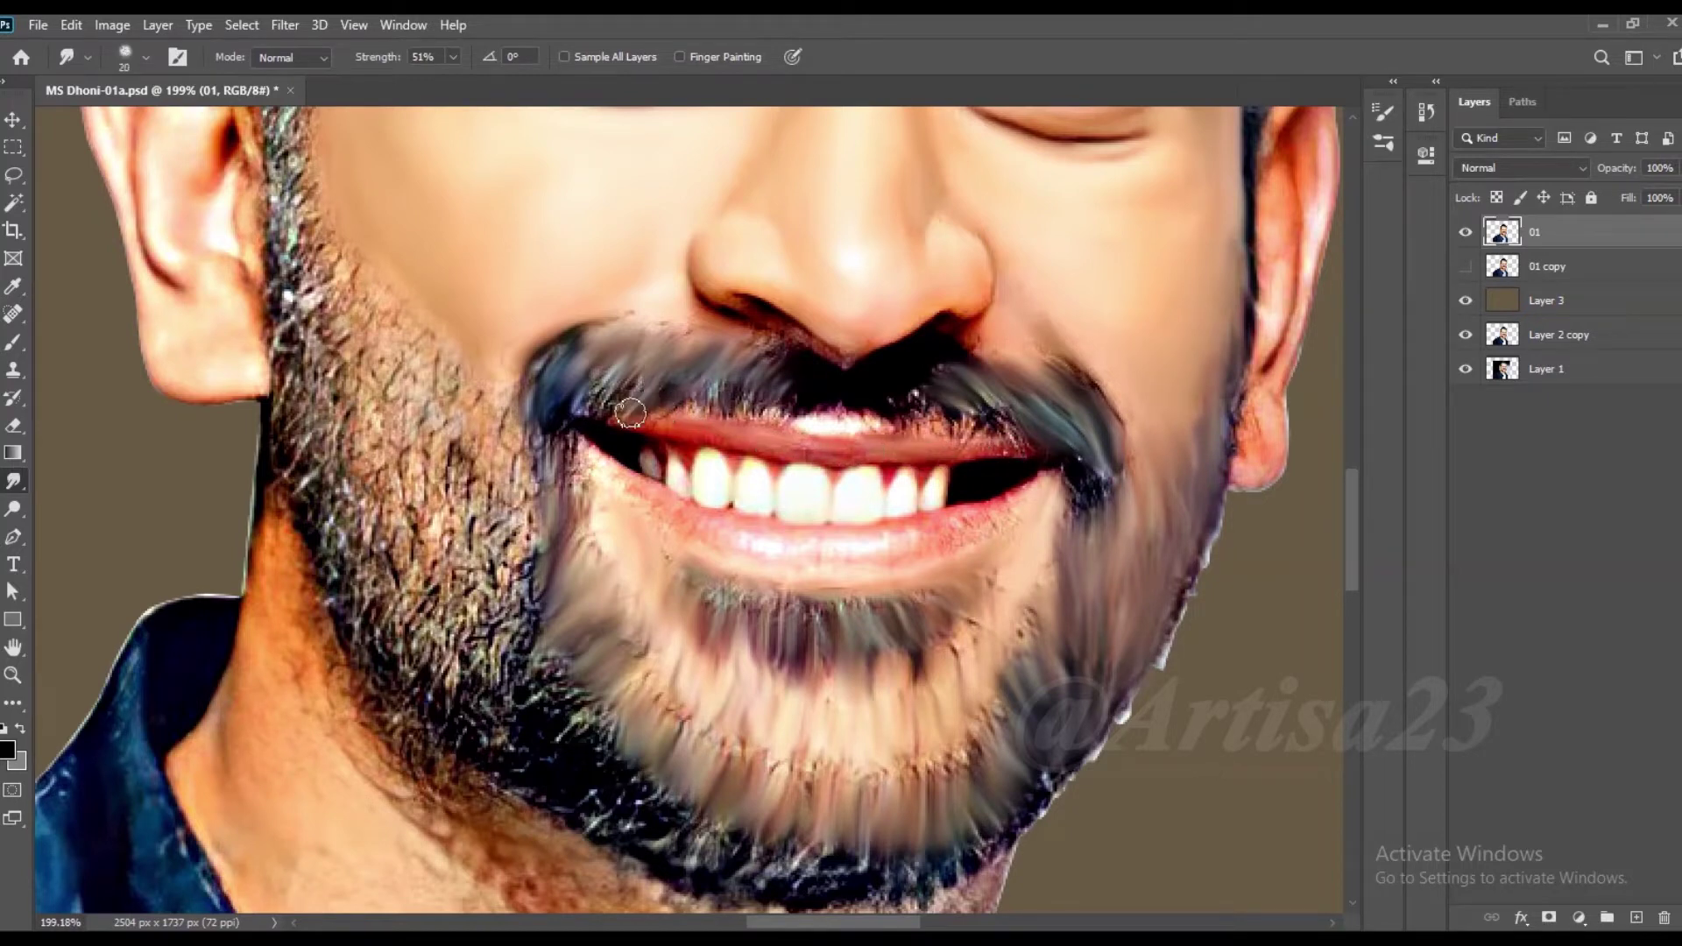
pyautogui.moveTo(517, 614)
pyautogui.mouseDown()
pyautogui.moveTo(455, 438)
pyautogui.moveTo(365, 337)
pyautogui.moveTo(420, 456)
pyautogui.moveTo(509, 455)
pyautogui.moveTo(613, 556)
pyautogui.moveTo(520, 632)
pyautogui.moveTo(439, 543)
pyautogui.moveTo(390, 525)
pyautogui.moveTo(342, 446)
pyautogui.moveTo(293, 263)
pyautogui.mouseUp()
pyautogui.press('[')
pyautogui.press('[')
pyautogui.press(']')
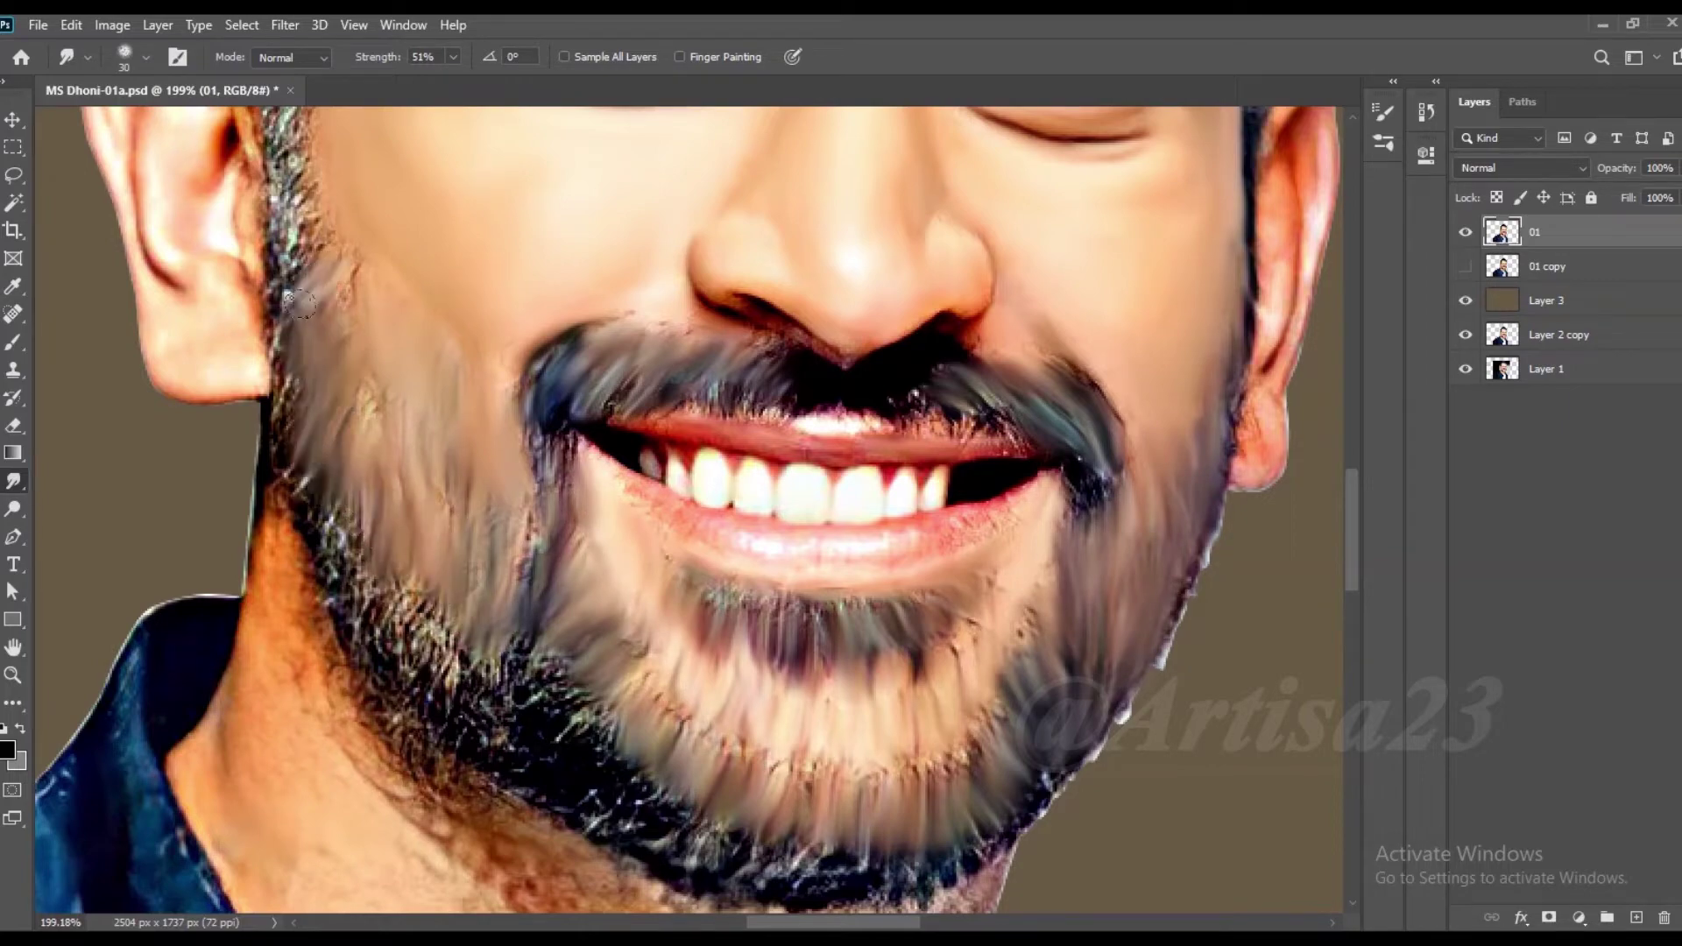
pyautogui.scroll(3, 298, 263)
pyautogui.press('[')
pyautogui.moveTo(351, 407); pyautogui.dragTo(343, 181)
pyautogui.scroll(-2, 344, 181)
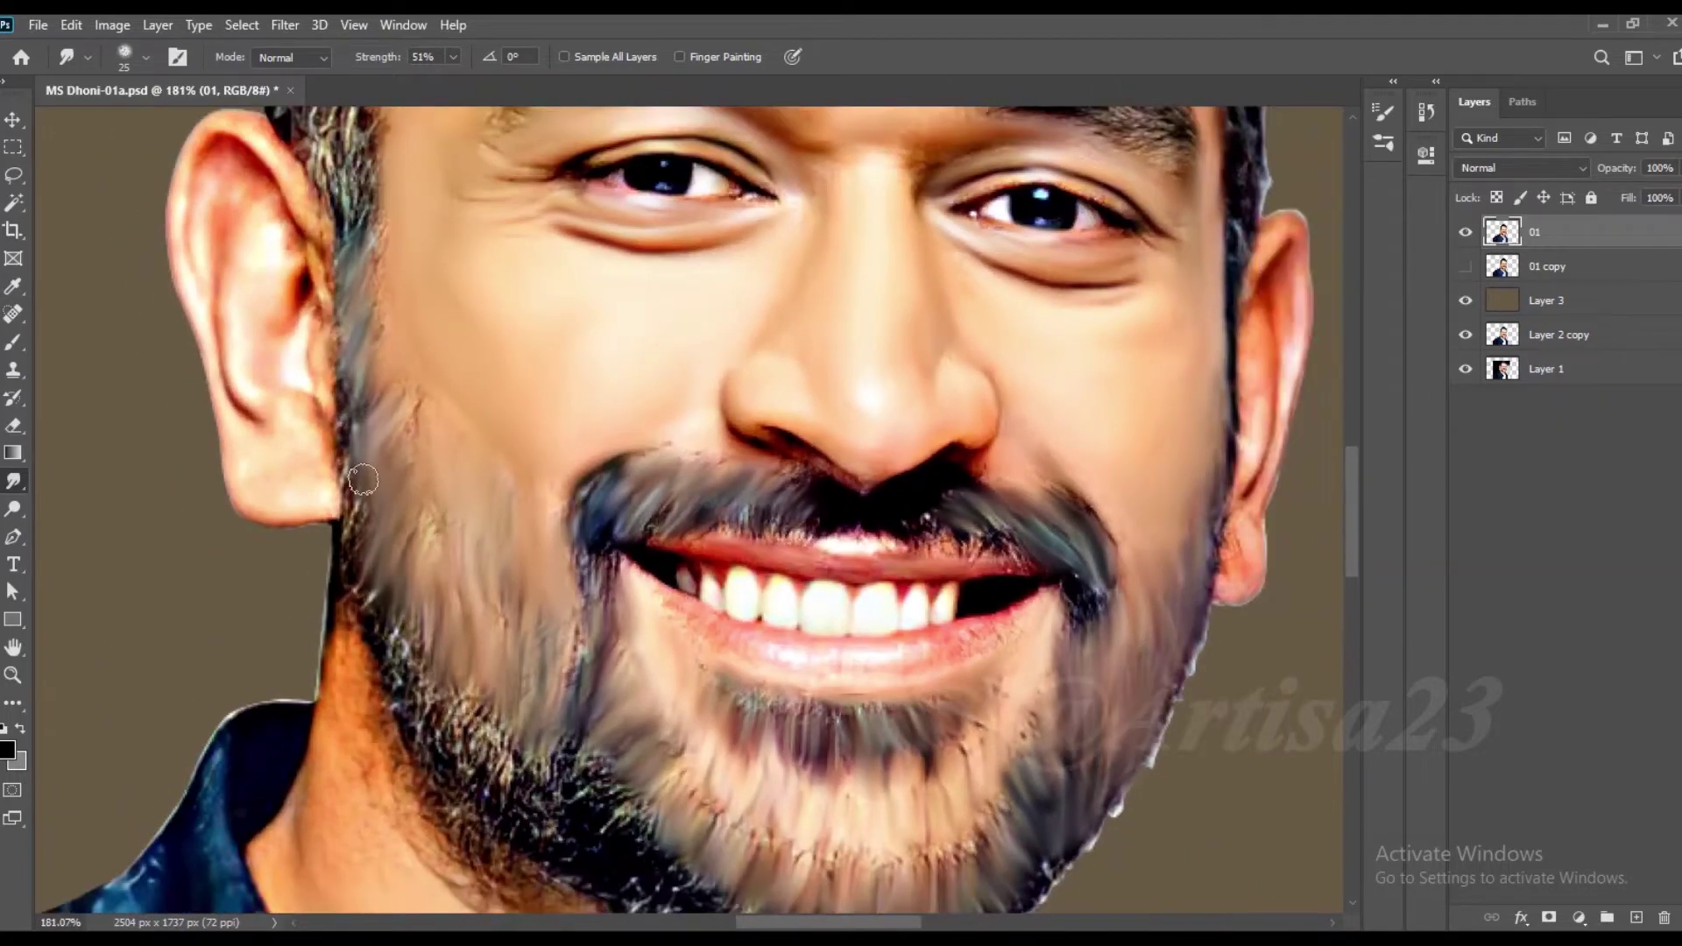
# Step: Smudge the hair edges around the left temple into soft strands
pyautogui.scroll(-1, 343, 181)
pyautogui.scroll(1, 343, 181)
pyautogui.scroll(-2, 471, 481)
pyautogui.scroll(3, 472, 481)
pyautogui.press(']')
pyautogui.press(']')
pyautogui.moveTo(377, 368); pyautogui.dragTo(351, 193)
pyautogui.moveTo(368, 508)
pyautogui.mouseDown()
pyautogui.moveTo(382, 419)
pyautogui.moveTo(412, 605)
pyautogui.mouseUp()
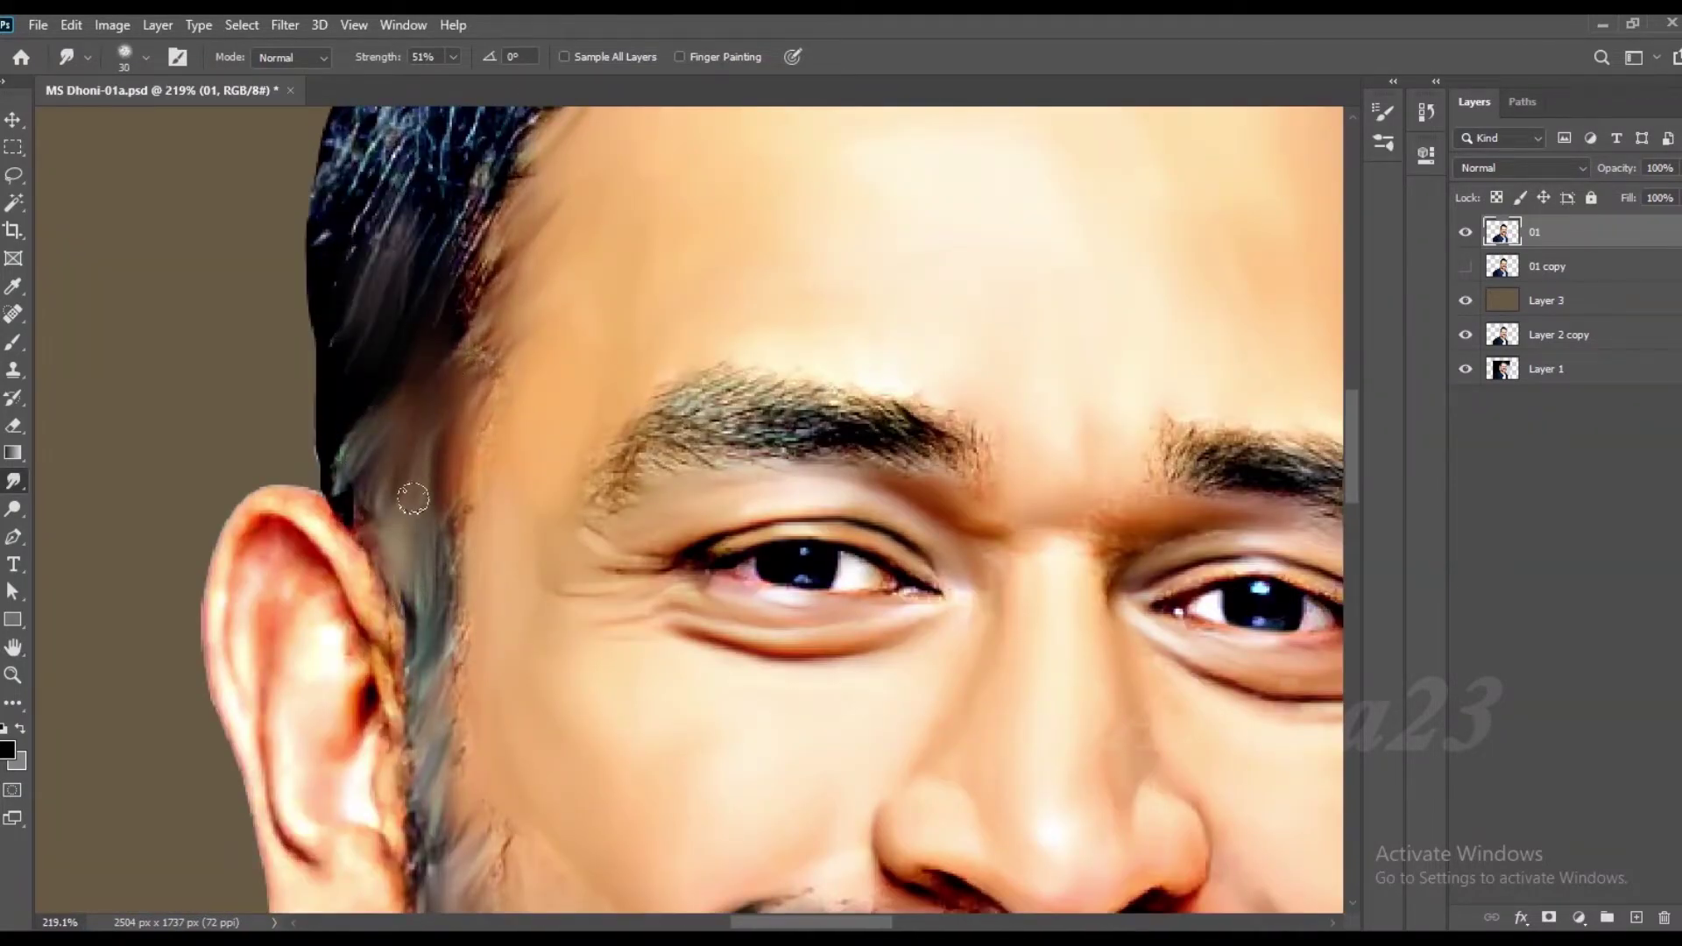
pyautogui.scroll(-2, 412, 605)
pyautogui.scroll(2, 412, 526)
pyautogui.press(']')
pyautogui.moveTo(473, 350); pyautogui.dragTo(421, 447)
pyautogui.moveTo(412, 298)
pyautogui.mouseDown()
pyautogui.moveTo(374, 419)
pyautogui.moveTo(517, 263)
pyautogui.mouseUp()
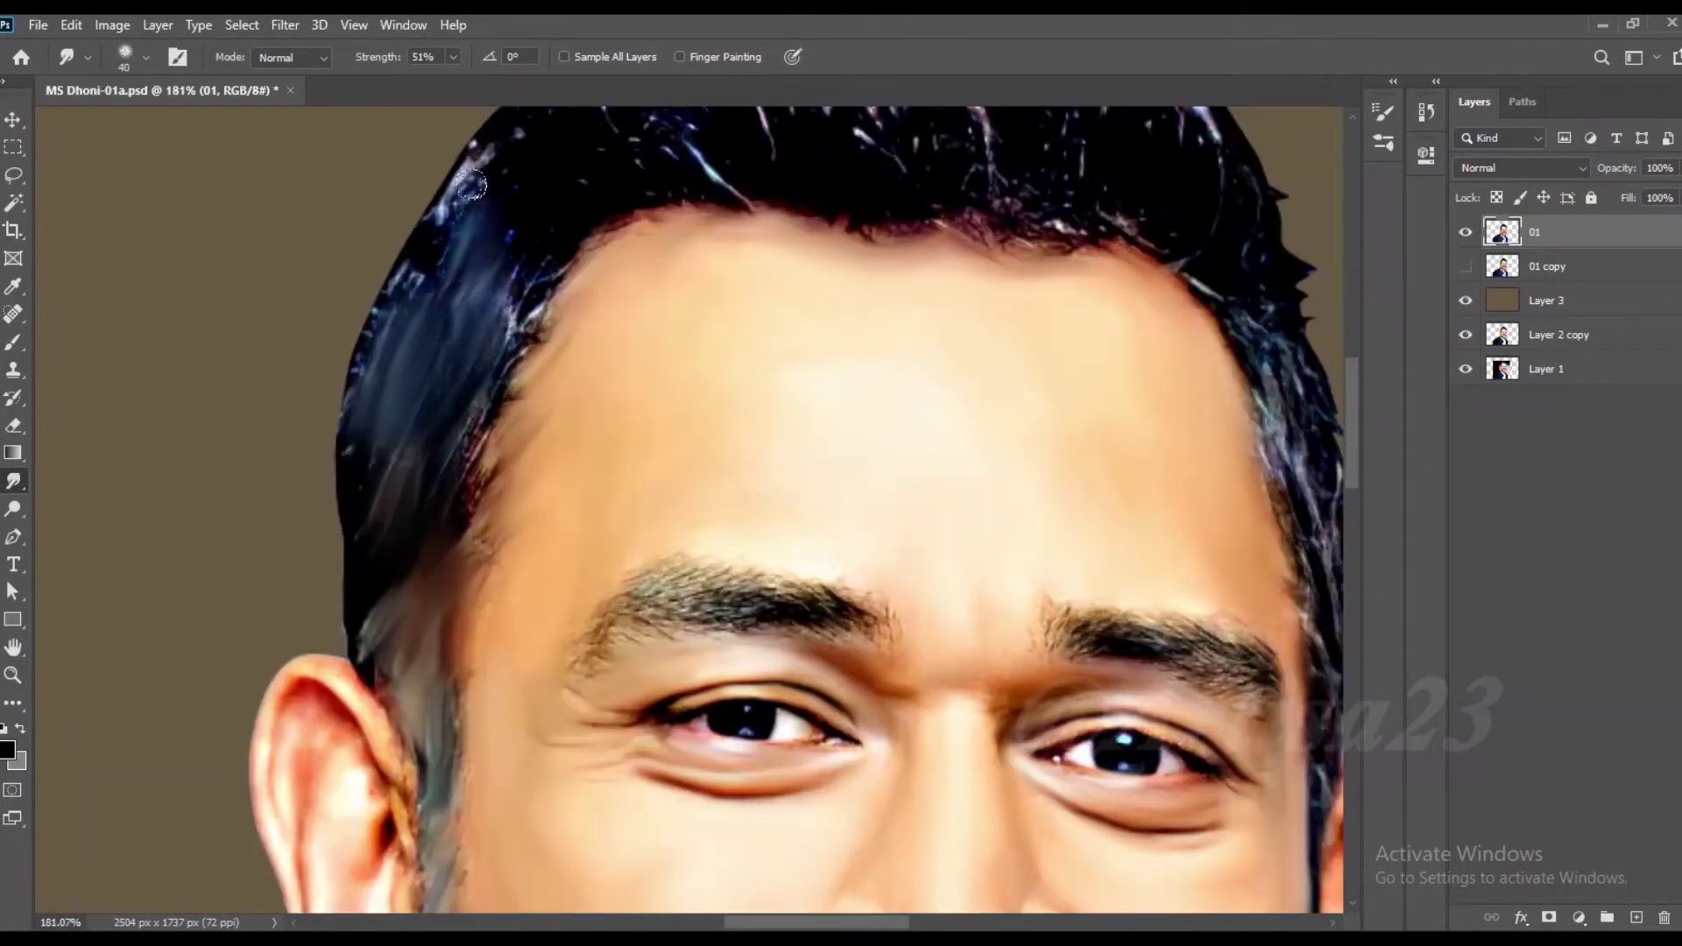
pyautogui.moveTo(376, 298); pyautogui.dragTo(456, 543)
# Step: Smooth the hair strands across the top of the head to the right side
pyautogui.press('[')
pyautogui.scroll(3, 552, 254)
pyautogui.scroll(-1, 552, 254)
pyautogui.press(']')
pyautogui.moveTo(604, 245); pyautogui.dragTo(613, 411)
pyautogui.moveTo(648, 246)
pyautogui.mouseDown()
pyautogui.moveTo(687, 232)
pyautogui.moveTo(771, 412)
pyautogui.mouseUp()
pyautogui.moveTo(832, 228); pyautogui.dragTo(911, 386)
pyautogui.moveTo(973, 263); pyautogui.dragTo(981, 429)
pyautogui.press('[')
pyautogui.moveTo(1008, 280); pyautogui.dragTo(998, 434)
# Step: Blend the hairline and blur the purple highlights on the right-side hair
pyautogui.press('[')
pyautogui.press('[')
pyautogui.press('[')
pyautogui.moveTo(990, 522)
pyautogui.mouseDown()
pyautogui.moveTo(779, 511)
pyautogui.moveTo(583, 443)
pyautogui.mouseUp()
pyautogui.press(']')
pyautogui.moveTo(504, 385)
pyautogui.mouseDown()
pyautogui.moveTo(569, 223)
pyautogui.moveTo(644, 274)
pyautogui.mouseUp()
pyautogui.moveTo(828, 206)
pyautogui.mouseDown()
pyautogui.moveTo(1098, 451)
pyautogui.moveTo(1178, 649)
pyautogui.moveTo(1166, 728)
pyautogui.moveTo(1187, 780)
pyautogui.mouseUp()
pyautogui.press(']')
pyautogui.scroll(1, 1154, 687)
pyautogui.press('[')
pyautogui.press('[')
pyautogui.scroll(-3, 1157, 745)
pyautogui.scroll(1, 473, 520)
pyautogui.scroll(-3, 474, 520)
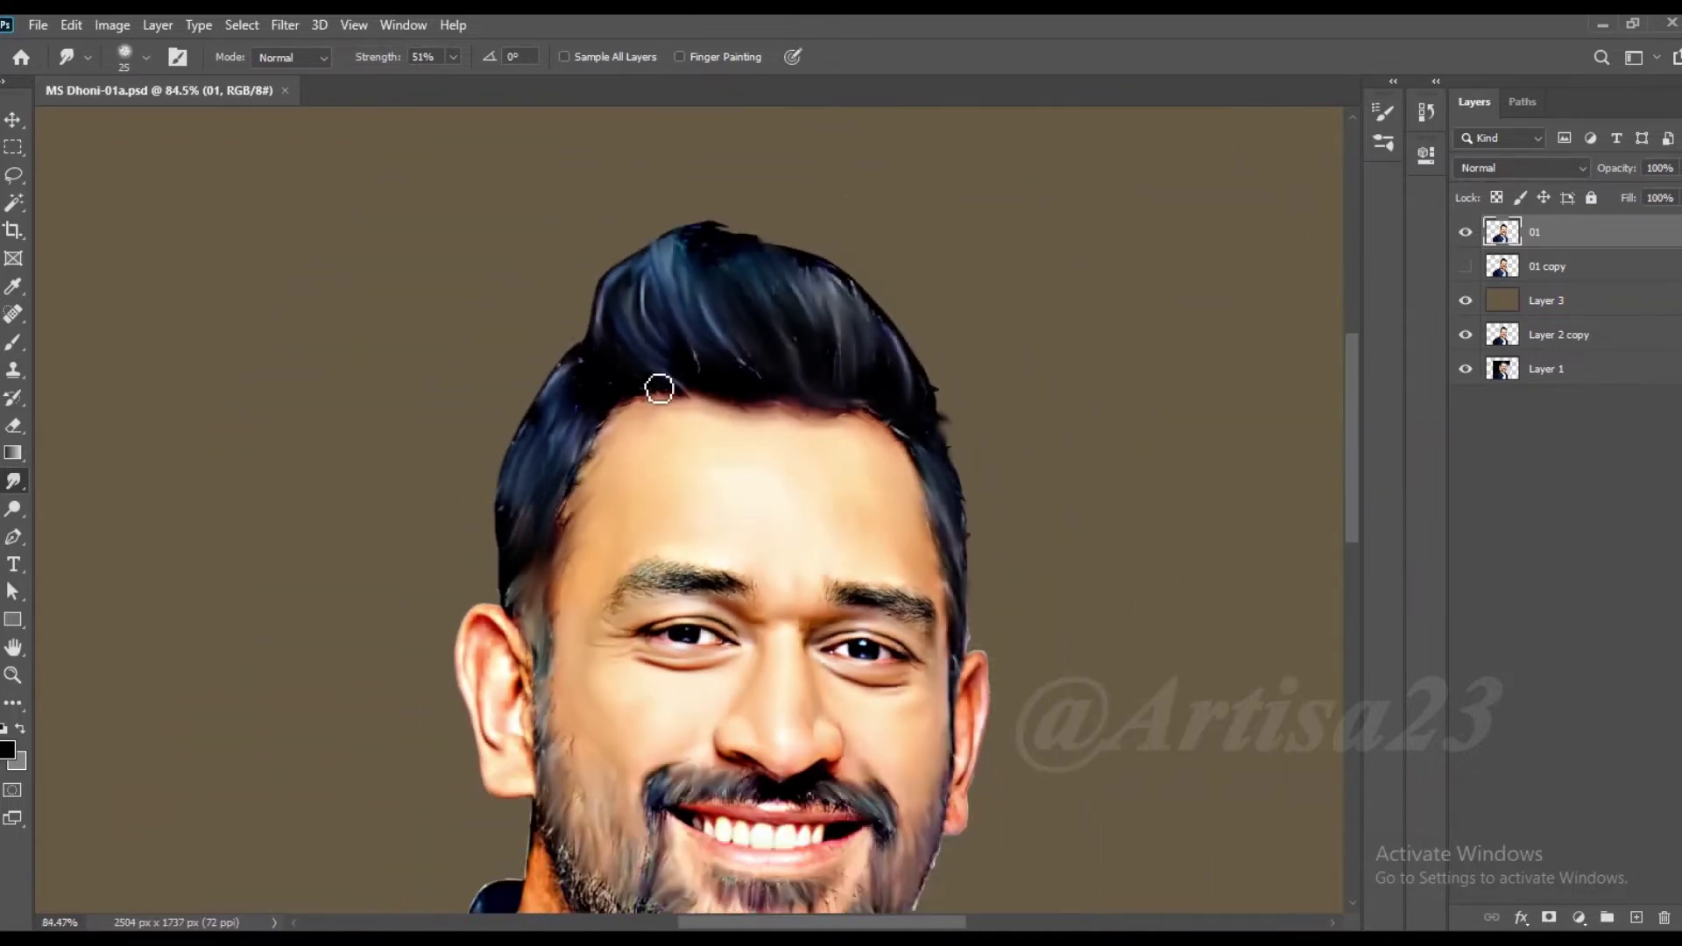
# Step: Soften the dark shadow and stubble along the jawline with a larger brush
pyautogui.scroll(2, 638, 739)
pyautogui.scroll(1, 631, 693)
pyautogui.press(']')
pyautogui.press(']')
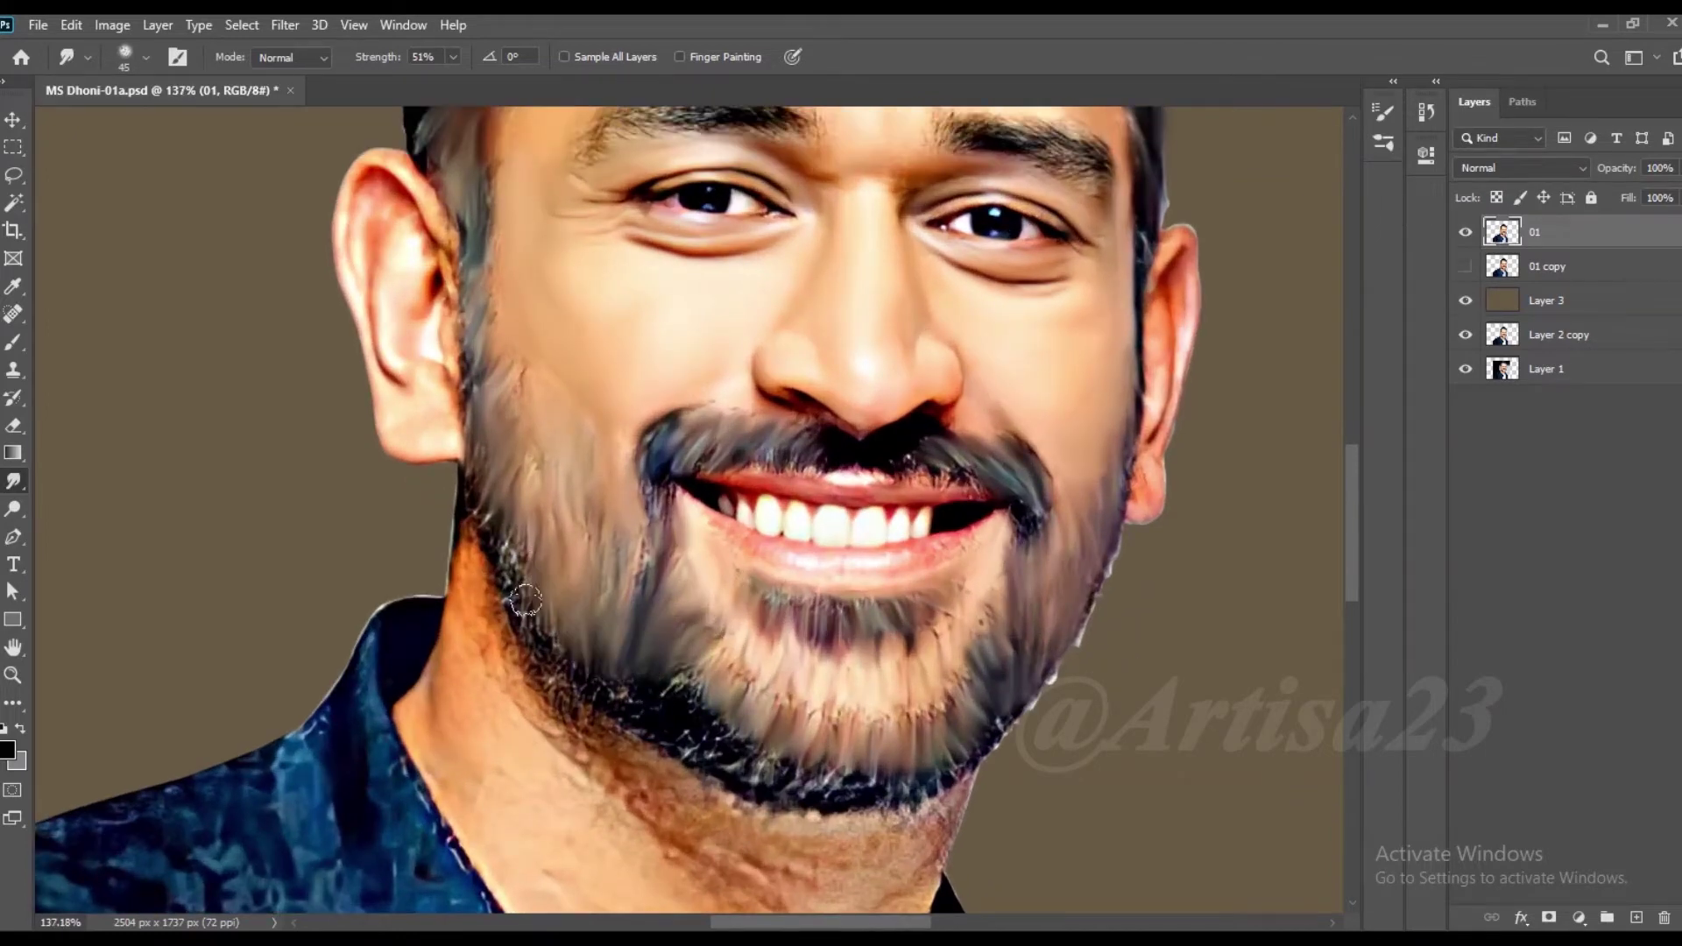
pyautogui.scroll(-3, 756, 571)
pyautogui.scroll(-2, 756, 571)
pyautogui.scroll(-1, 759, 571)
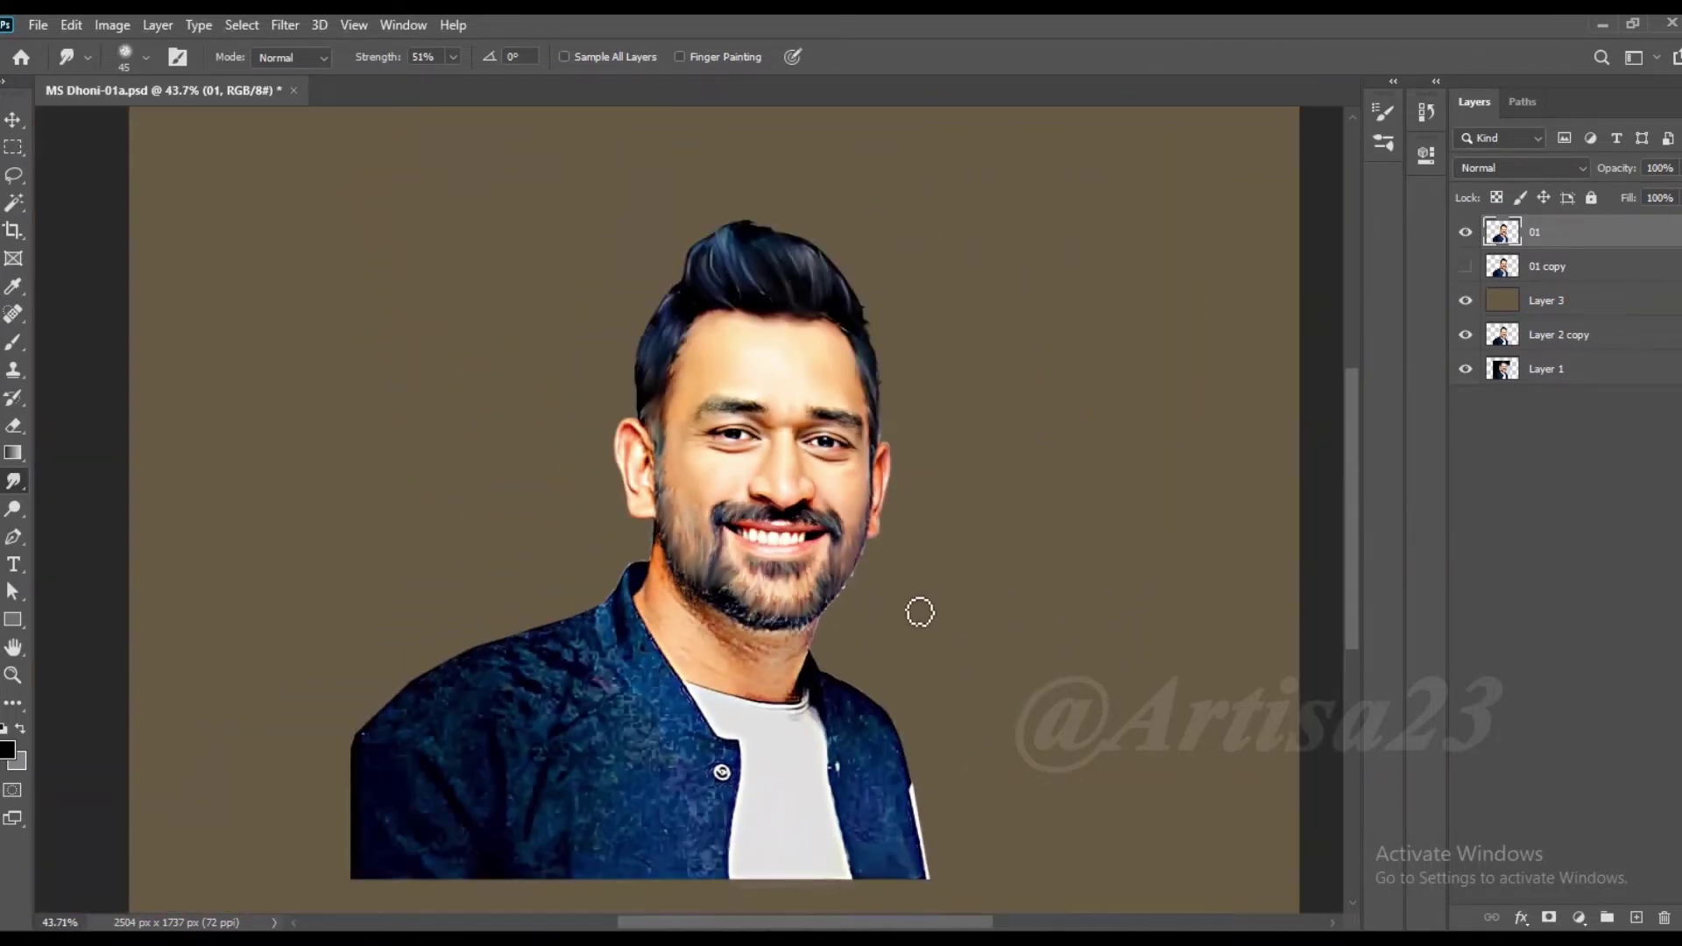
pyautogui.scroll(5, 738, 622)
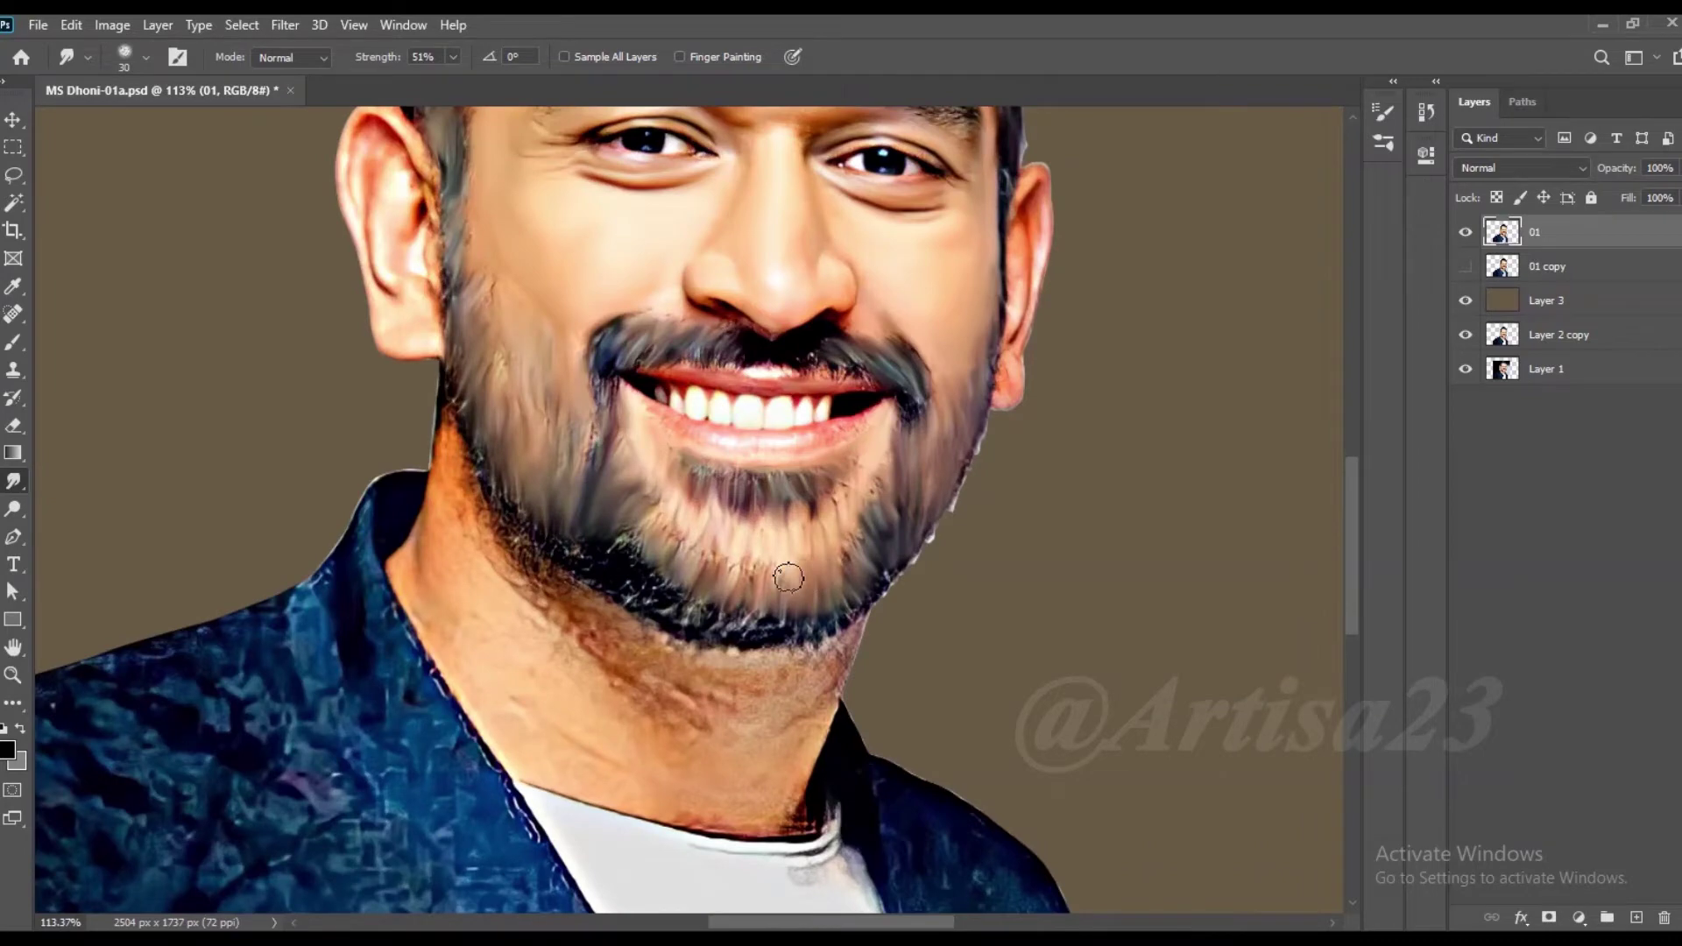
pyautogui.scroll(2, 789, 578)
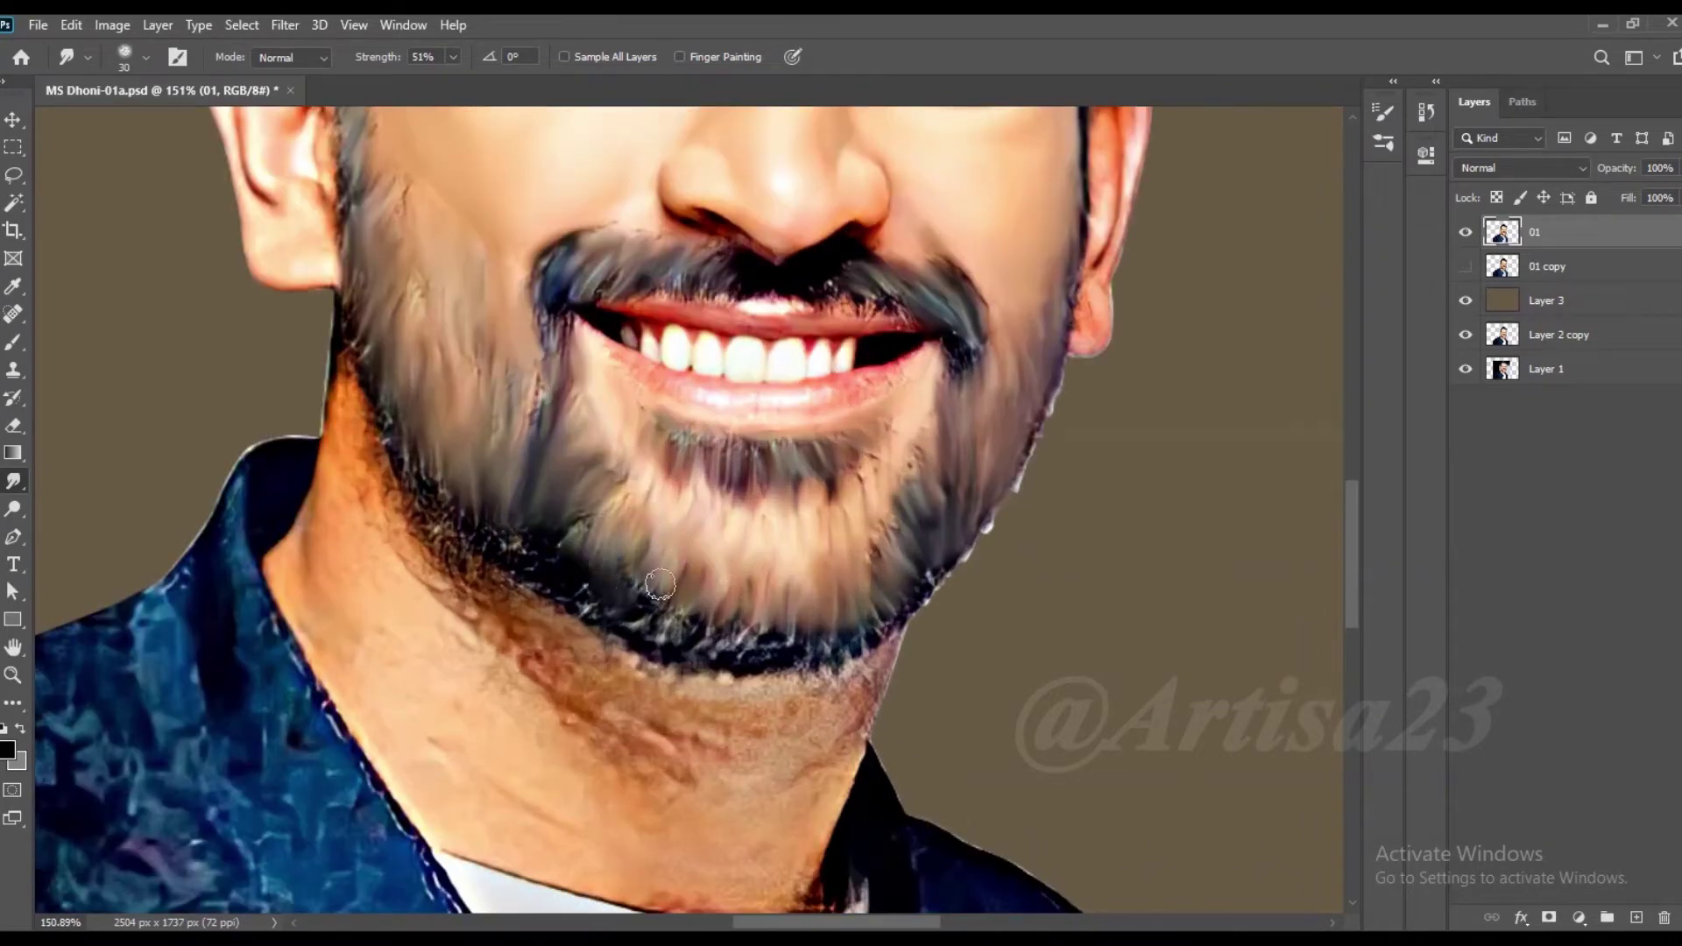
pyautogui.scroll(-1, 842, 689)
pyautogui.moveTo(727, 712)
pyautogui.mouseDown()
pyautogui.moveTo(841, 679)
pyautogui.moveTo(569, 626)
pyautogui.mouseUp()
pyautogui.moveTo(806, 666); pyautogui.dragTo(701, 679)
pyautogui.moveTo(561, 605)
pyautogui.mouseDown()
pyautogui.moveTo(485, 560)
pyautogui.moveTo(451, 465)
pyautogui.mouseUp()
pyautogui.moveTo(508, 526); pyautogui.dragTo(555, 559)
# Step: Blend the jaw shadow down across the neck and smooth the beard edge below the ear
pyautogui.press(']')
pyautogui.moveTo(433, 499)
pyautogui.mouseDown()
pyautogui.moveTo(535, 631)
pyautogui.moveTo(621, 706)
pyautogui.mouseUp()
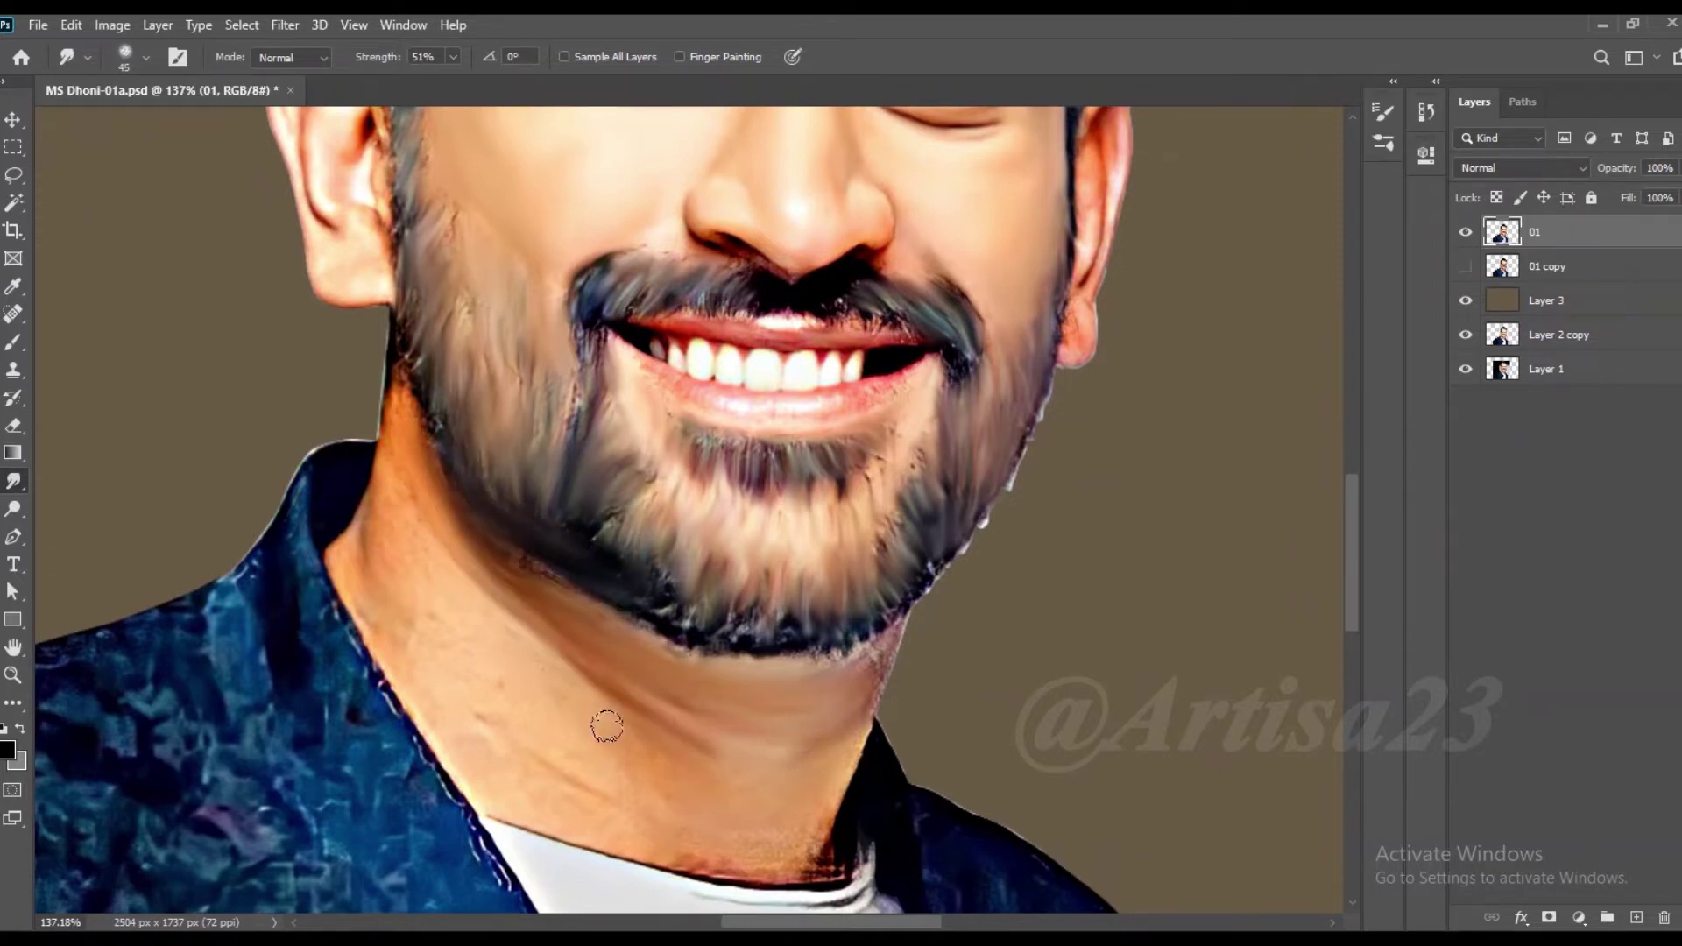
pyautogui.moveTo(723, 848); pyautogui.dragTo(775, 846)
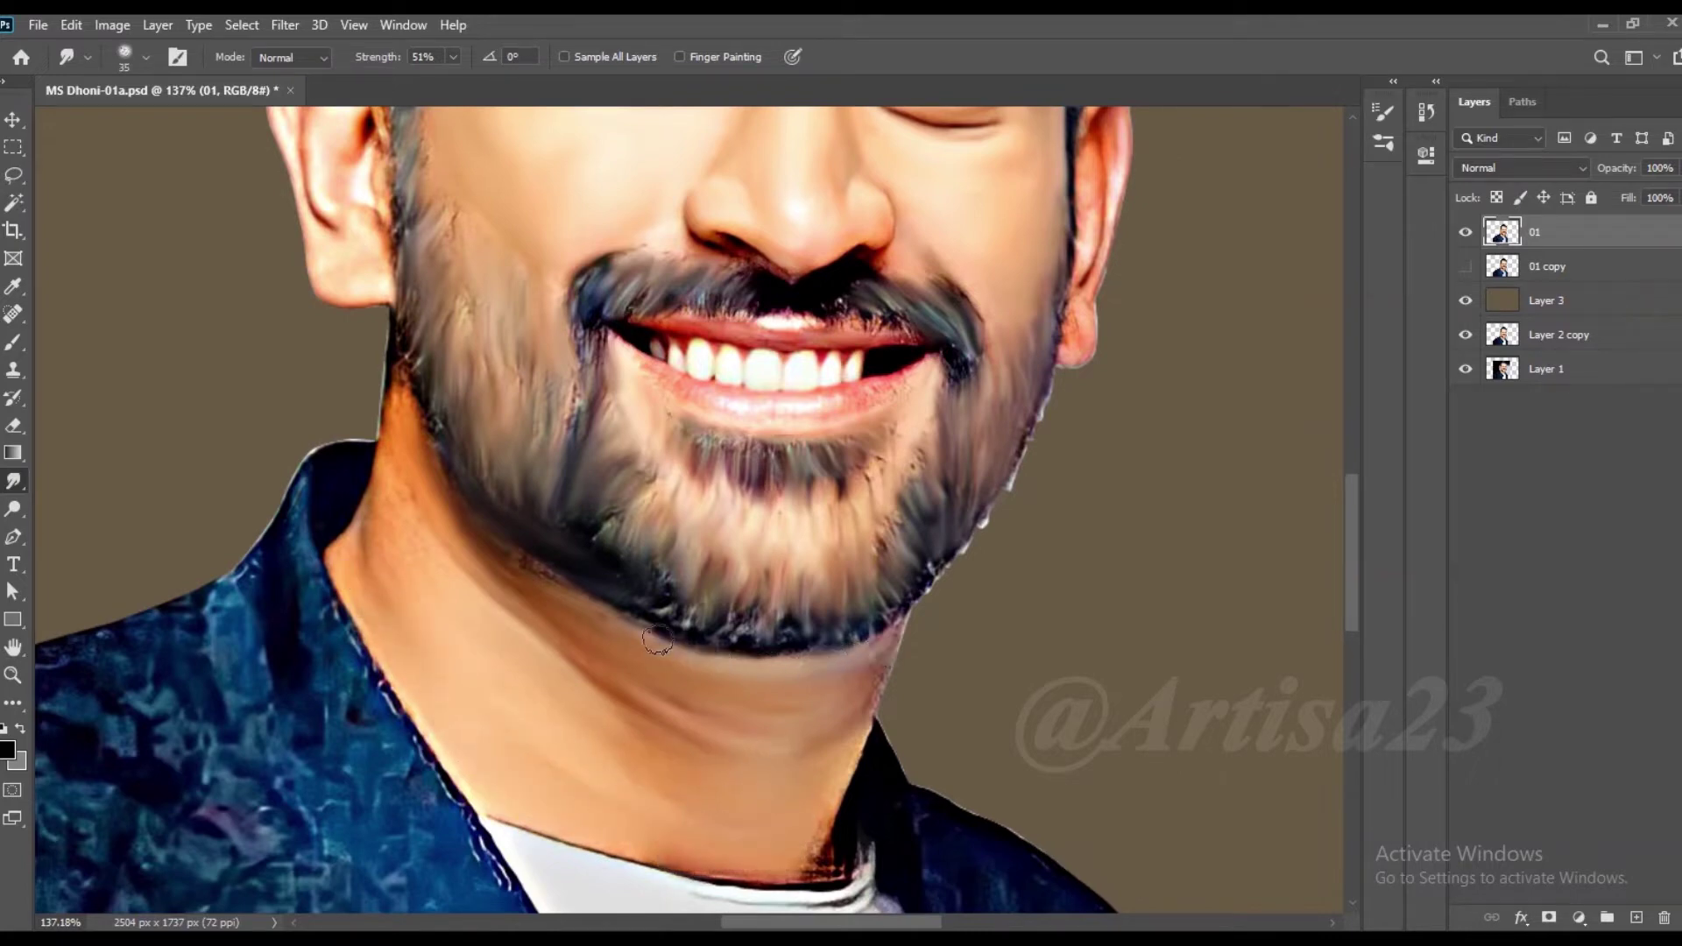
pyautogui.moveTo(408, 385); pyautogui.dragTo(403, 305)
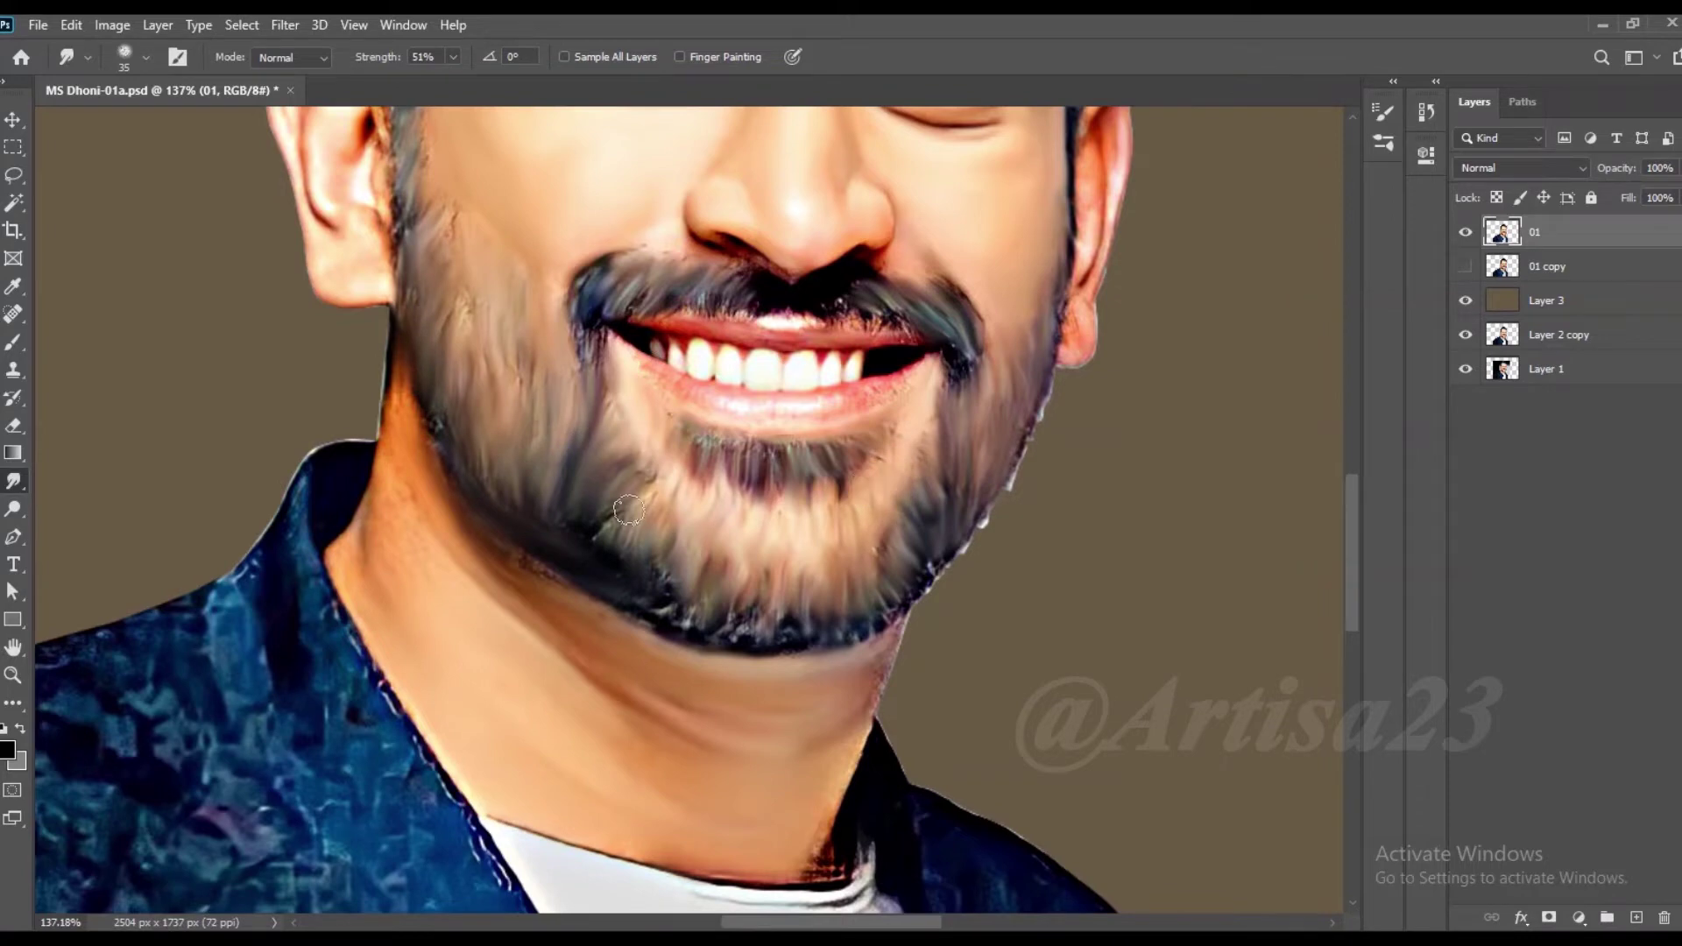
pyautogui.scroll(-5, 894, 465)
pyautogui.scroll(6, 473, 332)
pyautogui.press('[')
pyautogui.press(']')
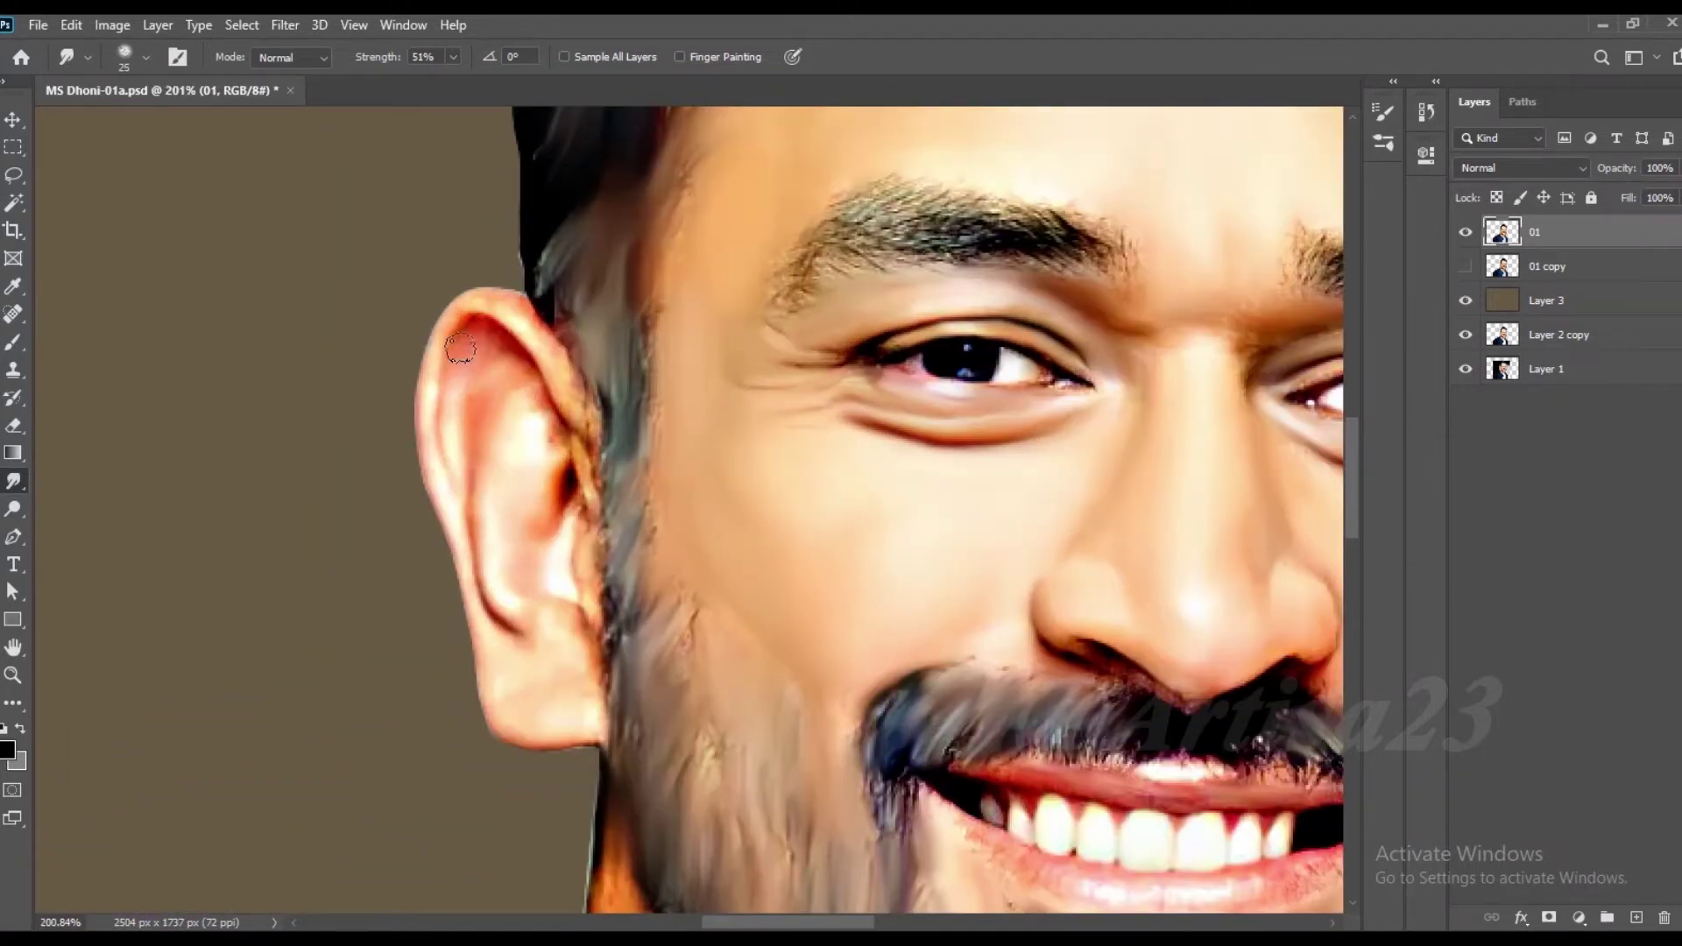
# Step: Smudge the ear rim next to the hair and the hair beside the earlobe
pyautogui.press('[')
pyautogui.moveTo(526, 333); pyautogui.dragTo(589, 449)
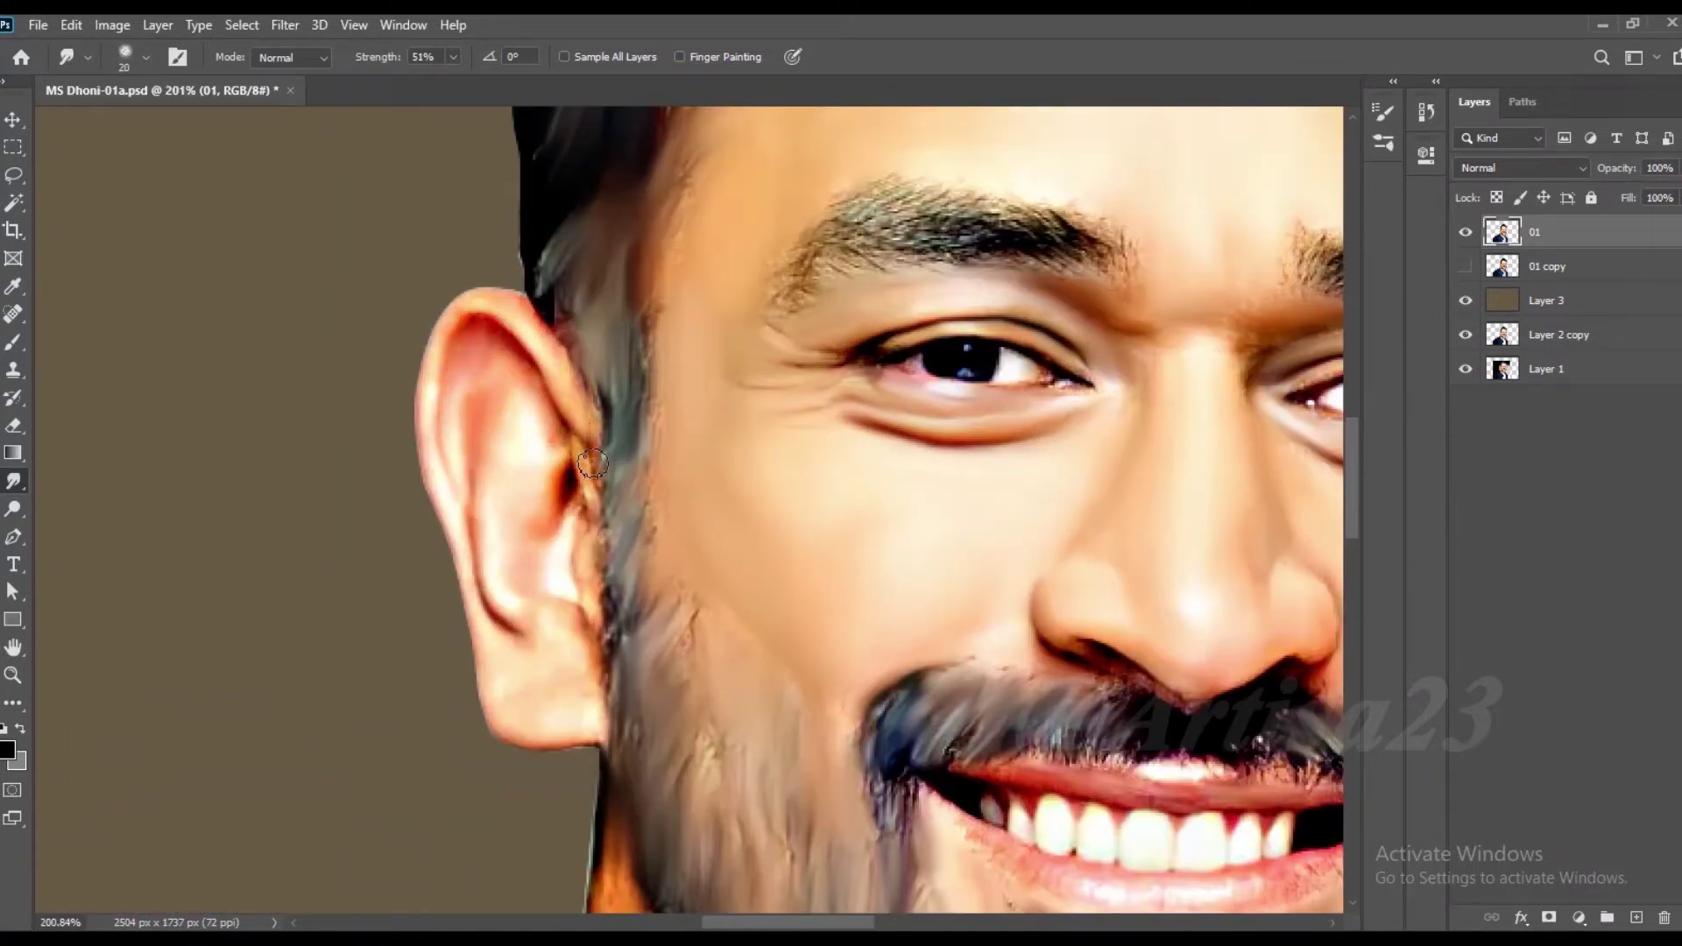
pyautogui.press(']')
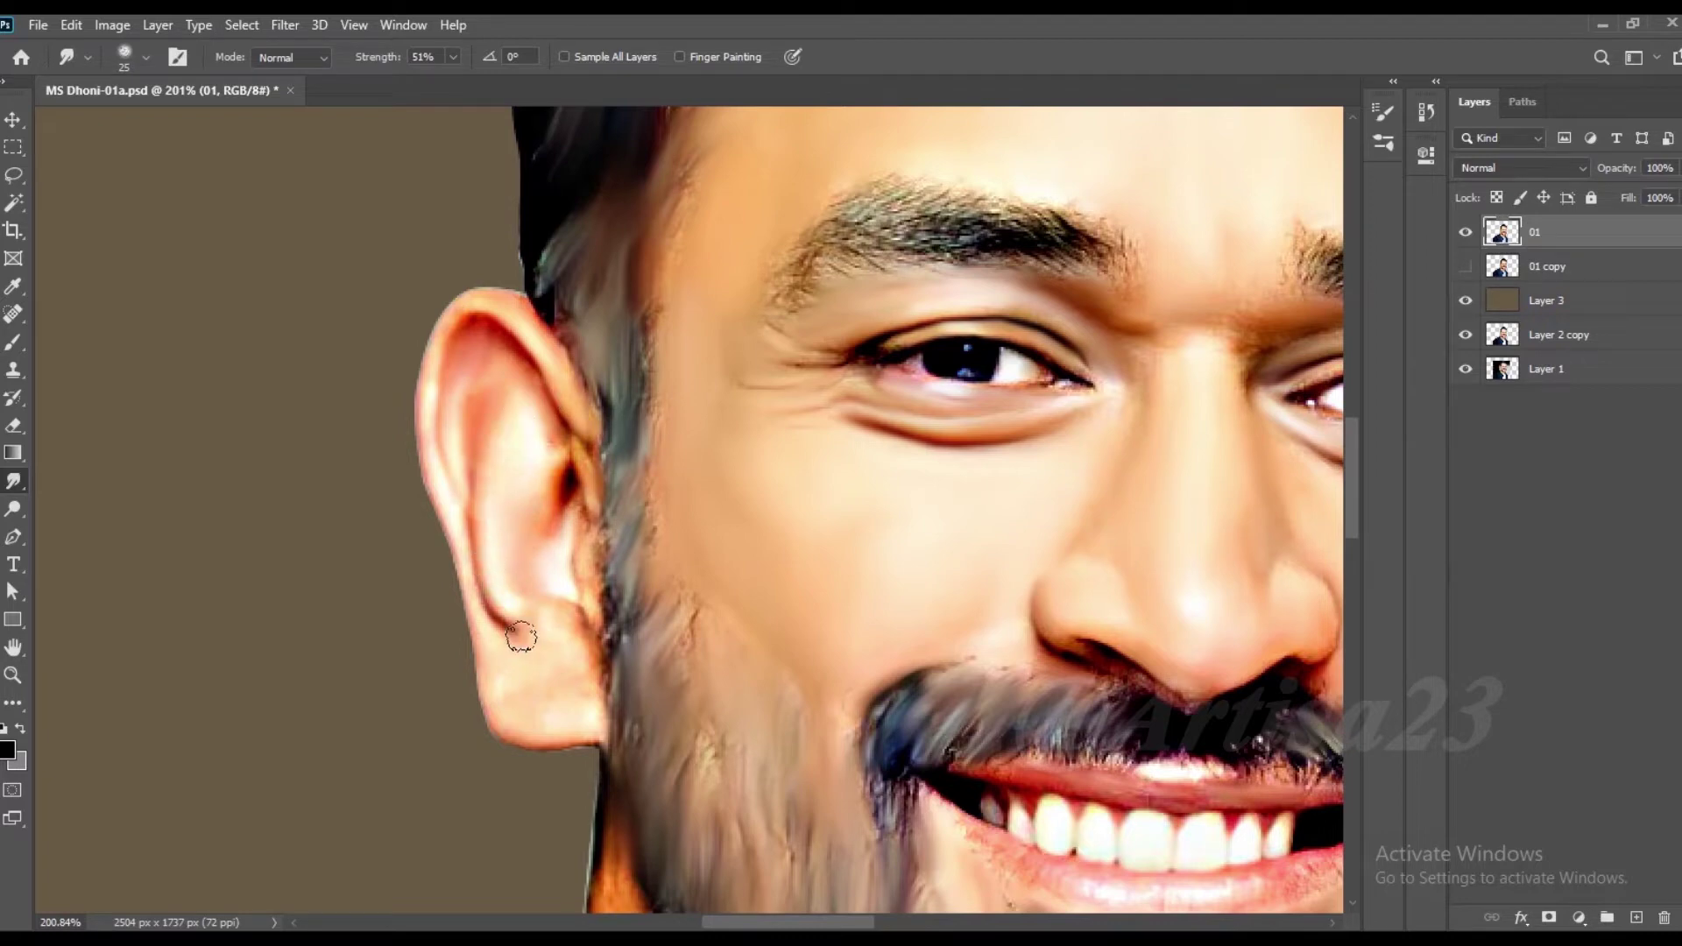
pyautogui.press('[')
pyautogui.moveTo(647, 539); pyautogui.dragTo(607, 587)
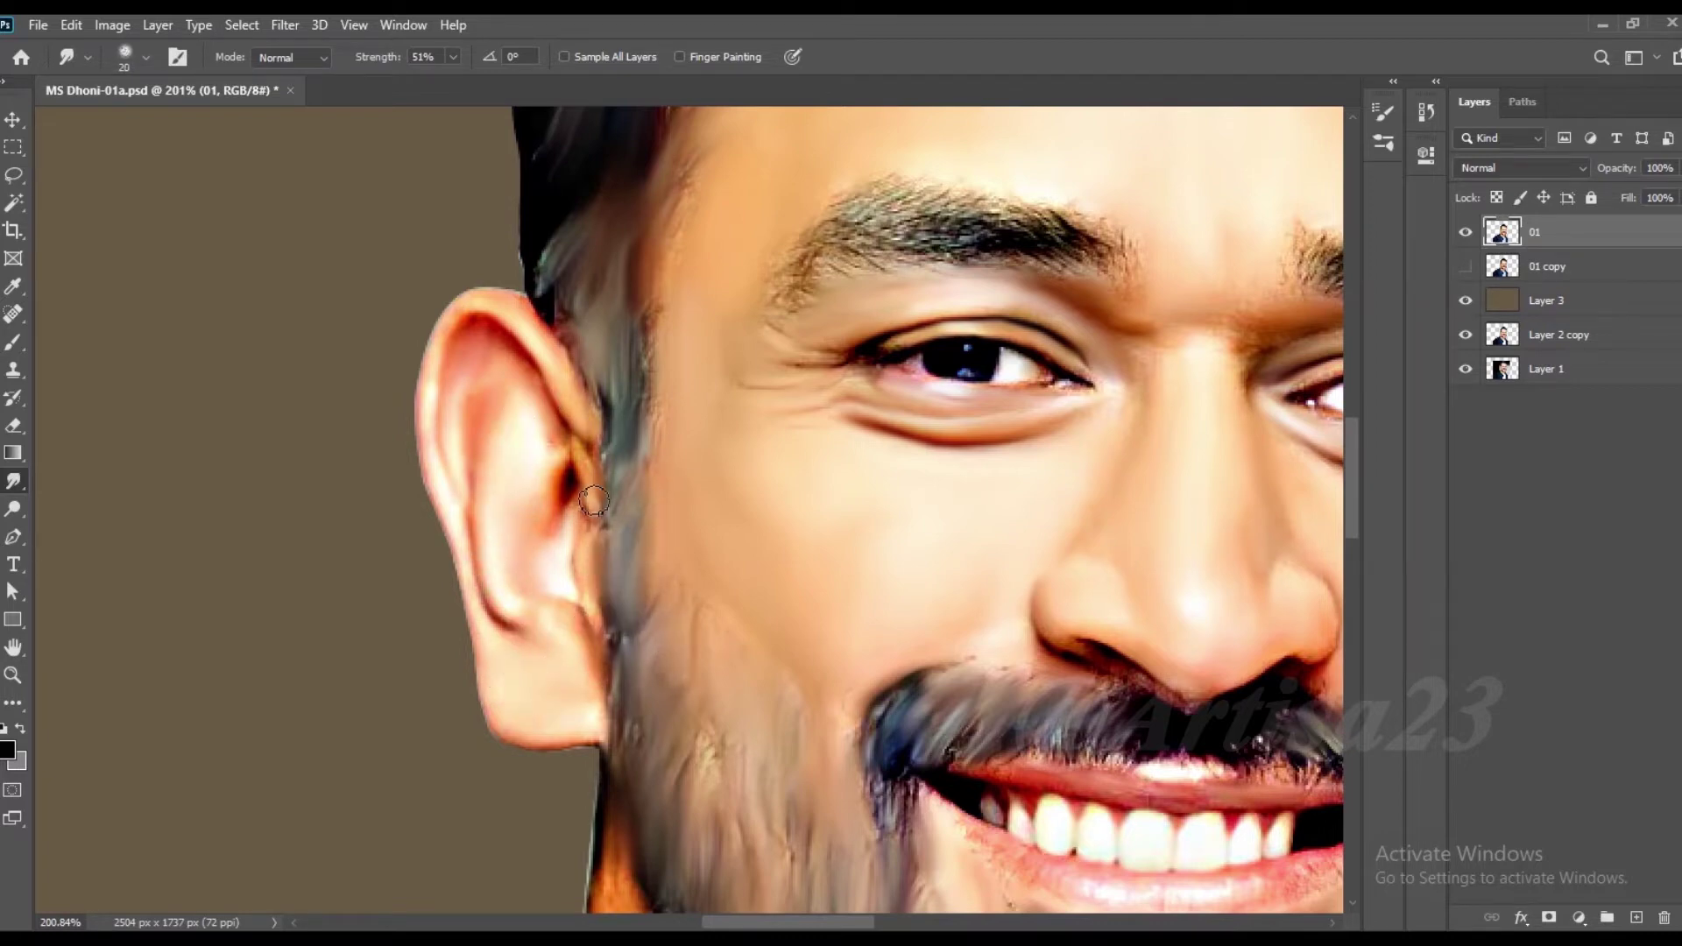
# Step: With a smaller brush, smudge the left and right eyebrows into soft strands
pyautogui.hotkey('ctrl', '0')
pyautogui.scroll(3, 876, 368)
pyautogui.press('[')
pyautogui.moveTo(701, 346)
pyautogui.mouseDown()
pyautogui.moveTo(927, 368)
pyautogui.moveTo(568, 361)
pyautogui.moveTo(517, 416)
pyautogui.mouseUp()
pyautogui.hotkey('ctrl', '0')
pyautogui.scroll(3, 1123, 319)
pyautogui.moveTo(1052, 434)
pyautogui.mouseDown()
pyautogui.moveTo(1259, 459)
pyautogui.moveTo(839, 427)
pyautogui.moveTo(934, 438)
pyautogui.mouseUp()
pyautogui.moveTo(724, 452); pyautogui.dragTo(739, 439)
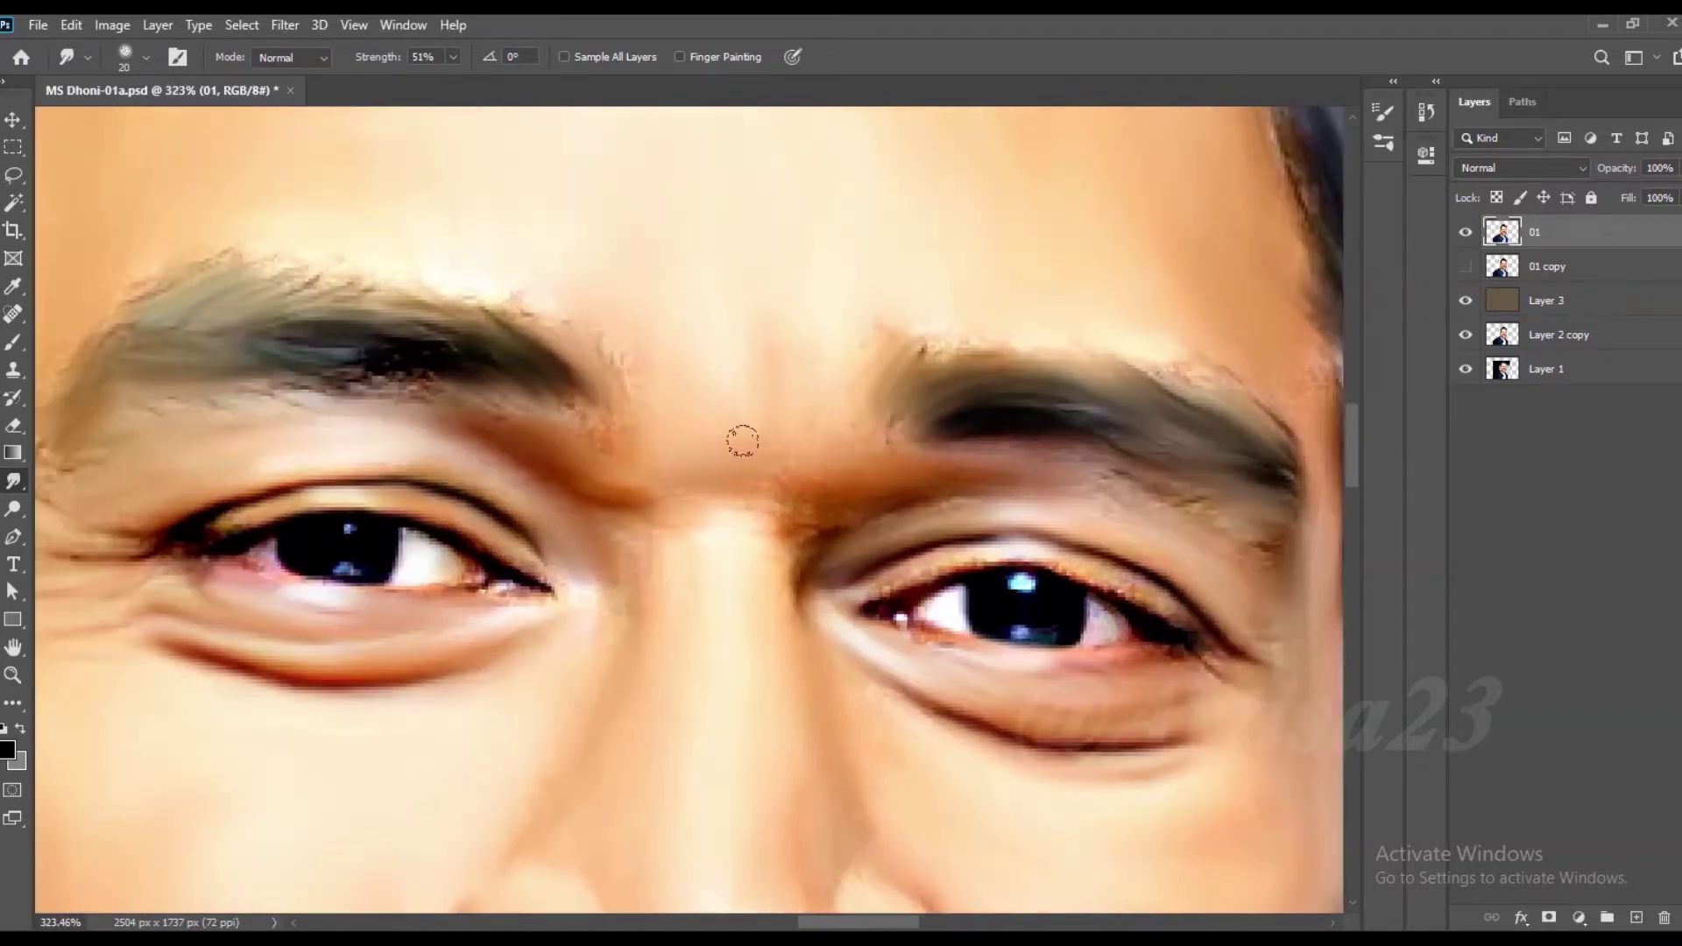
pyautogui.scroll(-2, 613, 438)
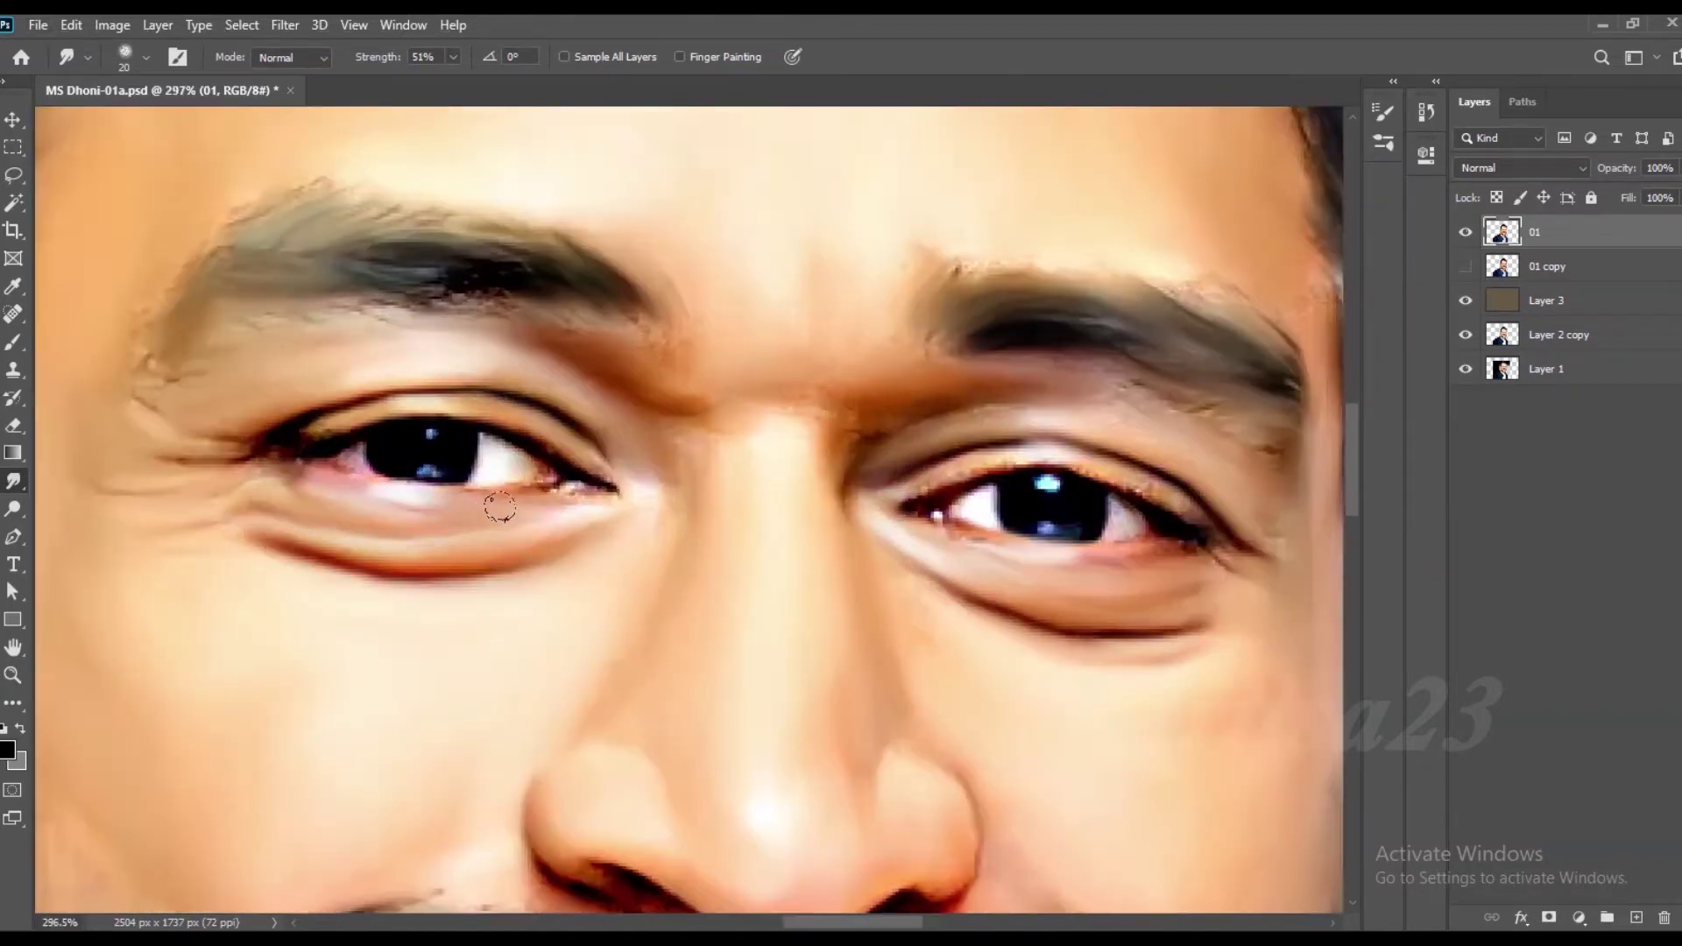
pyautogui.scroll(1, 1009, 460)
# Step: Blend the upper eyelid lash line with a single smudge stroke
pyautogui.moveTo(958, 471); pyautogui.dragTo(705, 449)
pyautogui.press(']')
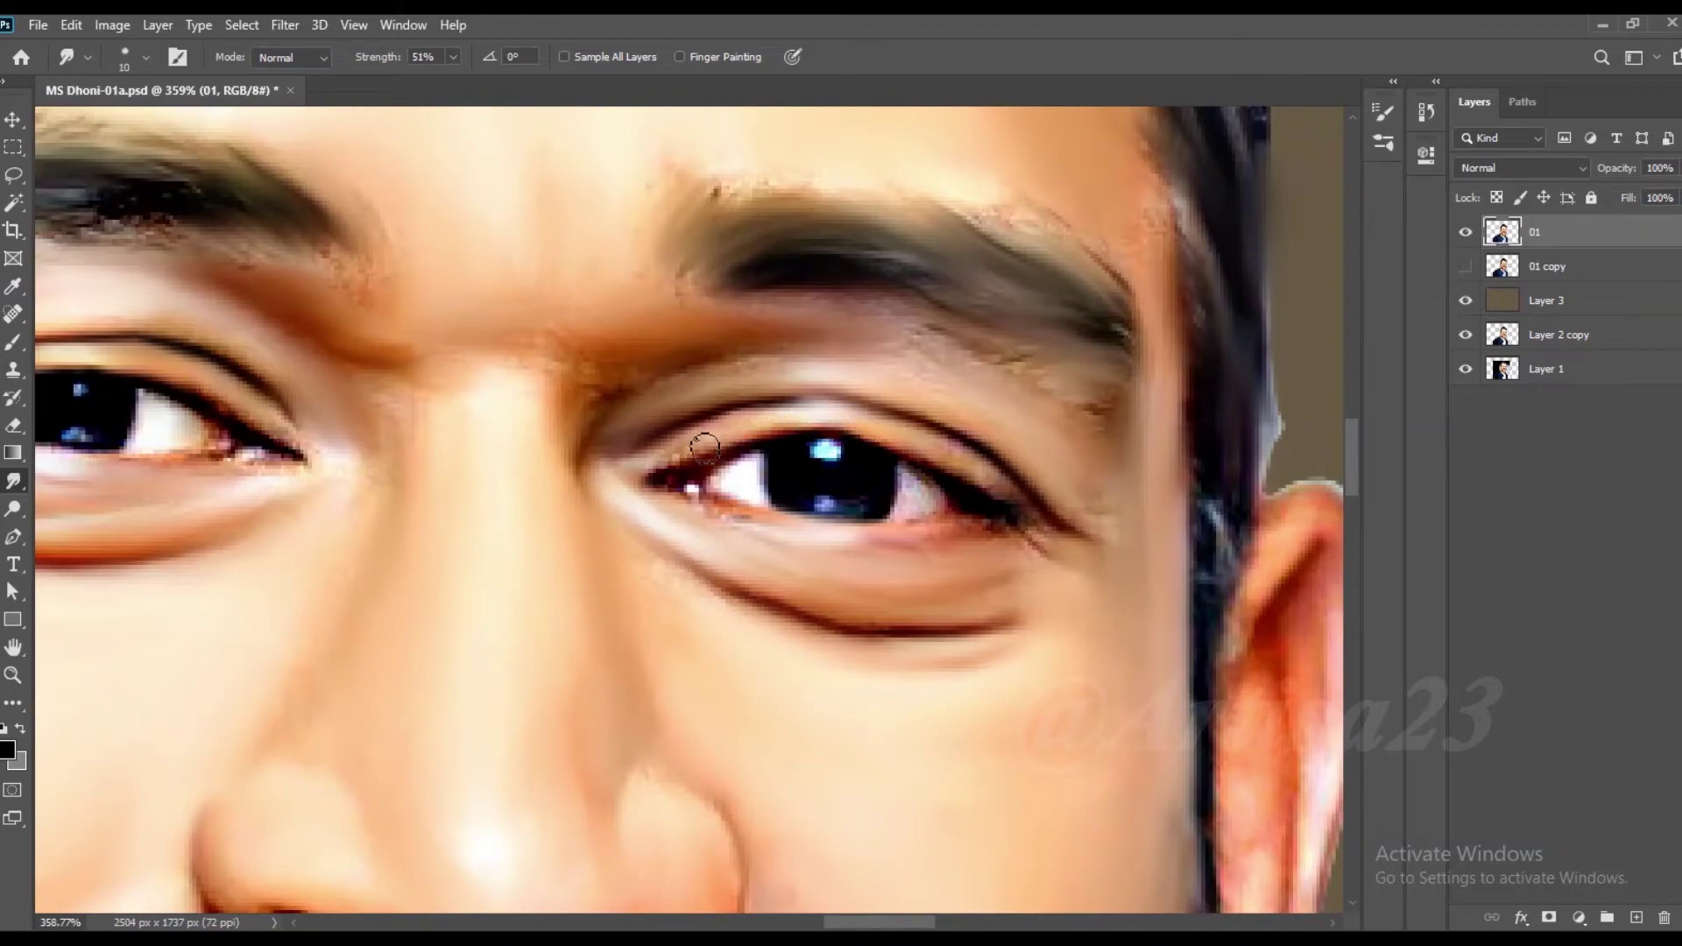
pyautogui.scroll(-5, 1008, 421)
pyautogui.scroll(-2, 966, 432)
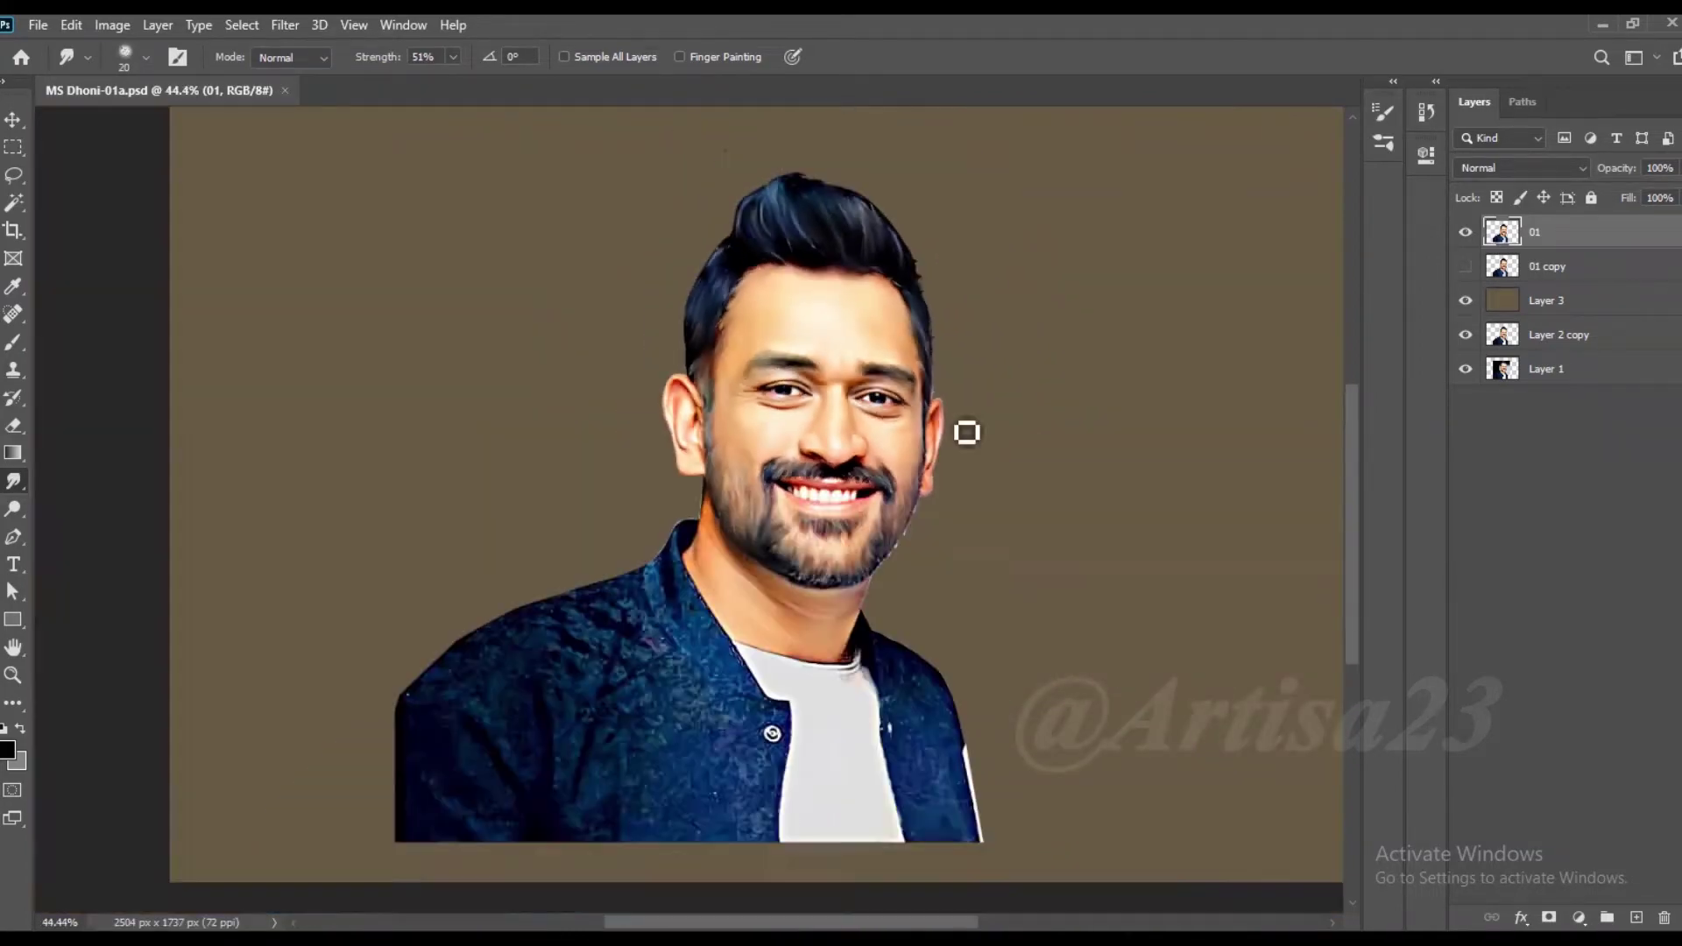
pyautogui.scroll(6, 965, 432)
# Step: With a larger brush, smooth the ear edge downward along its contour
pyautogui.press(']')
pyautogui.press(']')
pyautogui.moveTo(859, 383)
pyautogui.mouseDown()
pyautogui.moveTo(850, 471)
pyautogui.moveTo(776, 355)
pyautogui.mouseUp()
pyautogui.press(']')
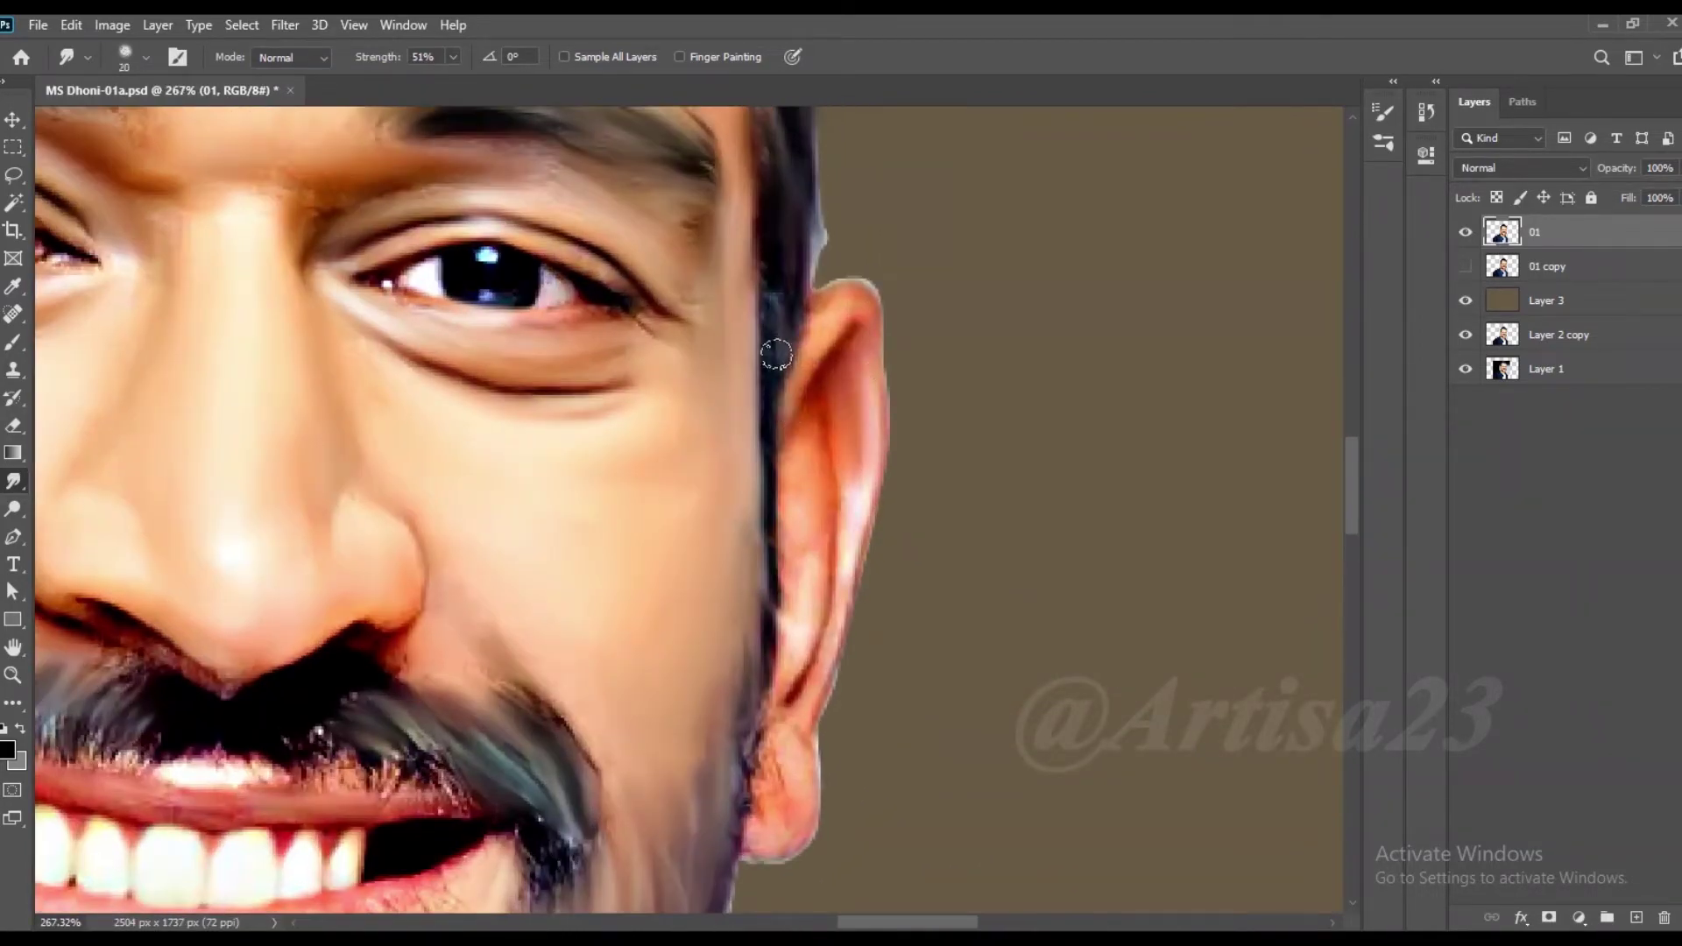
pyautogui.moveTo(799, 500); pyautogui.dragTo(753, 788)
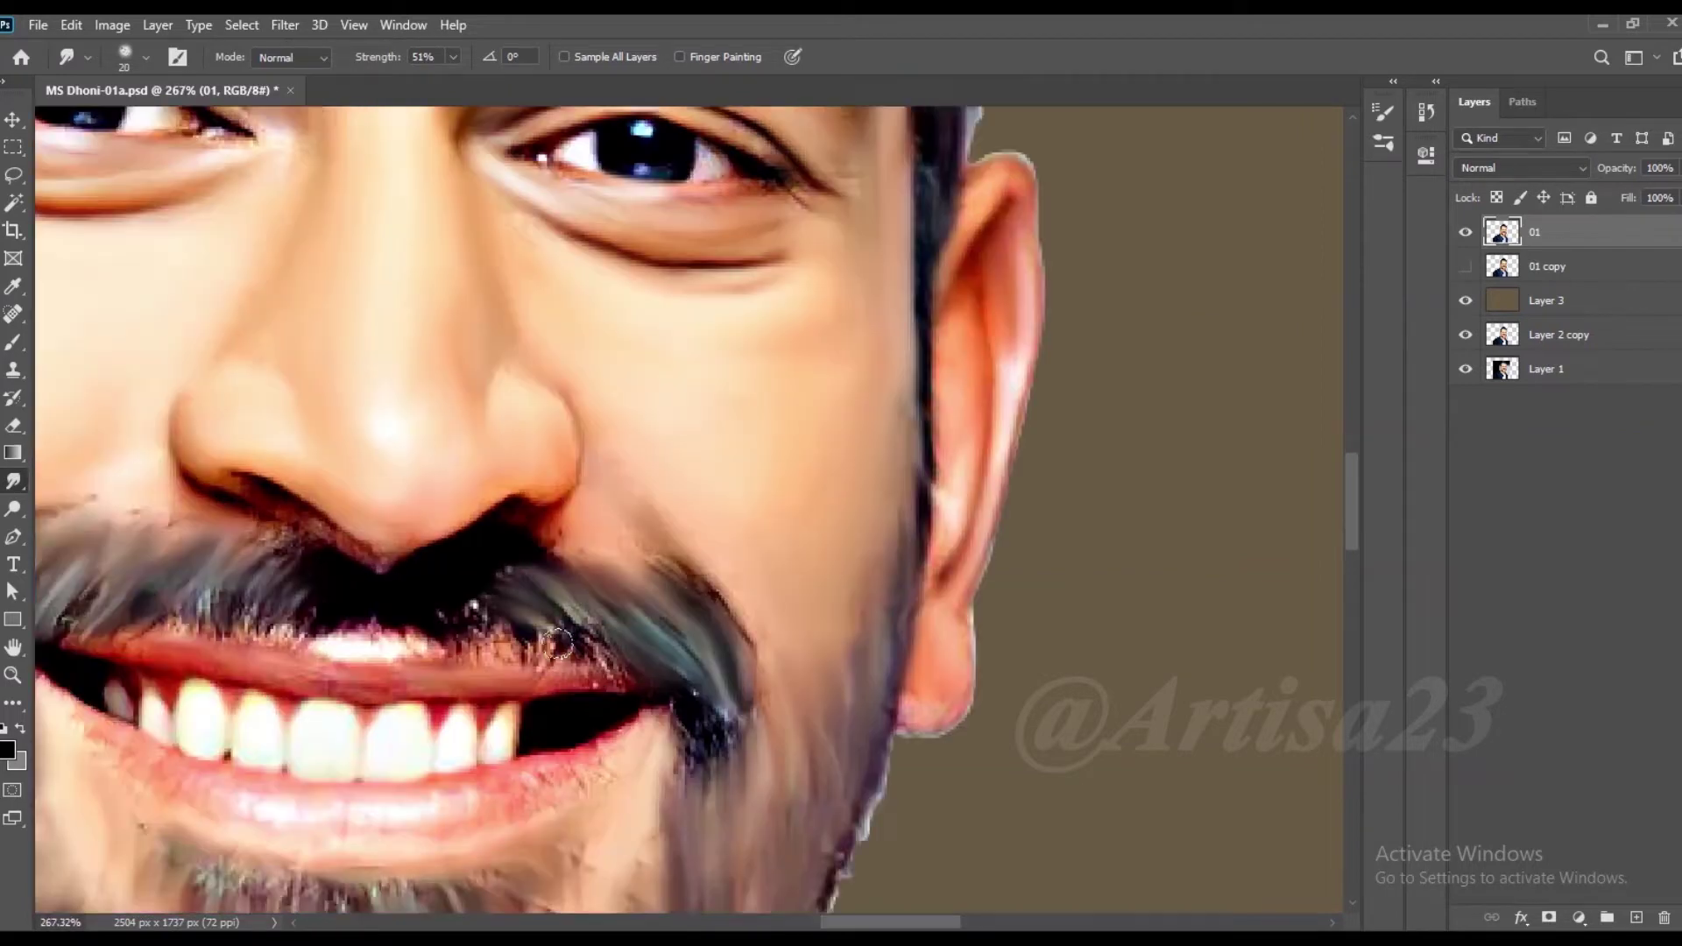
pyautogui.moveTo(321, 736); pyautogui.dragTo(475, 604)
# Step: Blend the neck shadow above the collar with an enlarged brush
pyautogui.scroll(-5, 475, 604)
pyautogui.scroll(2, 657, 620)
pyautogui.scroll(-3, 683, 582)
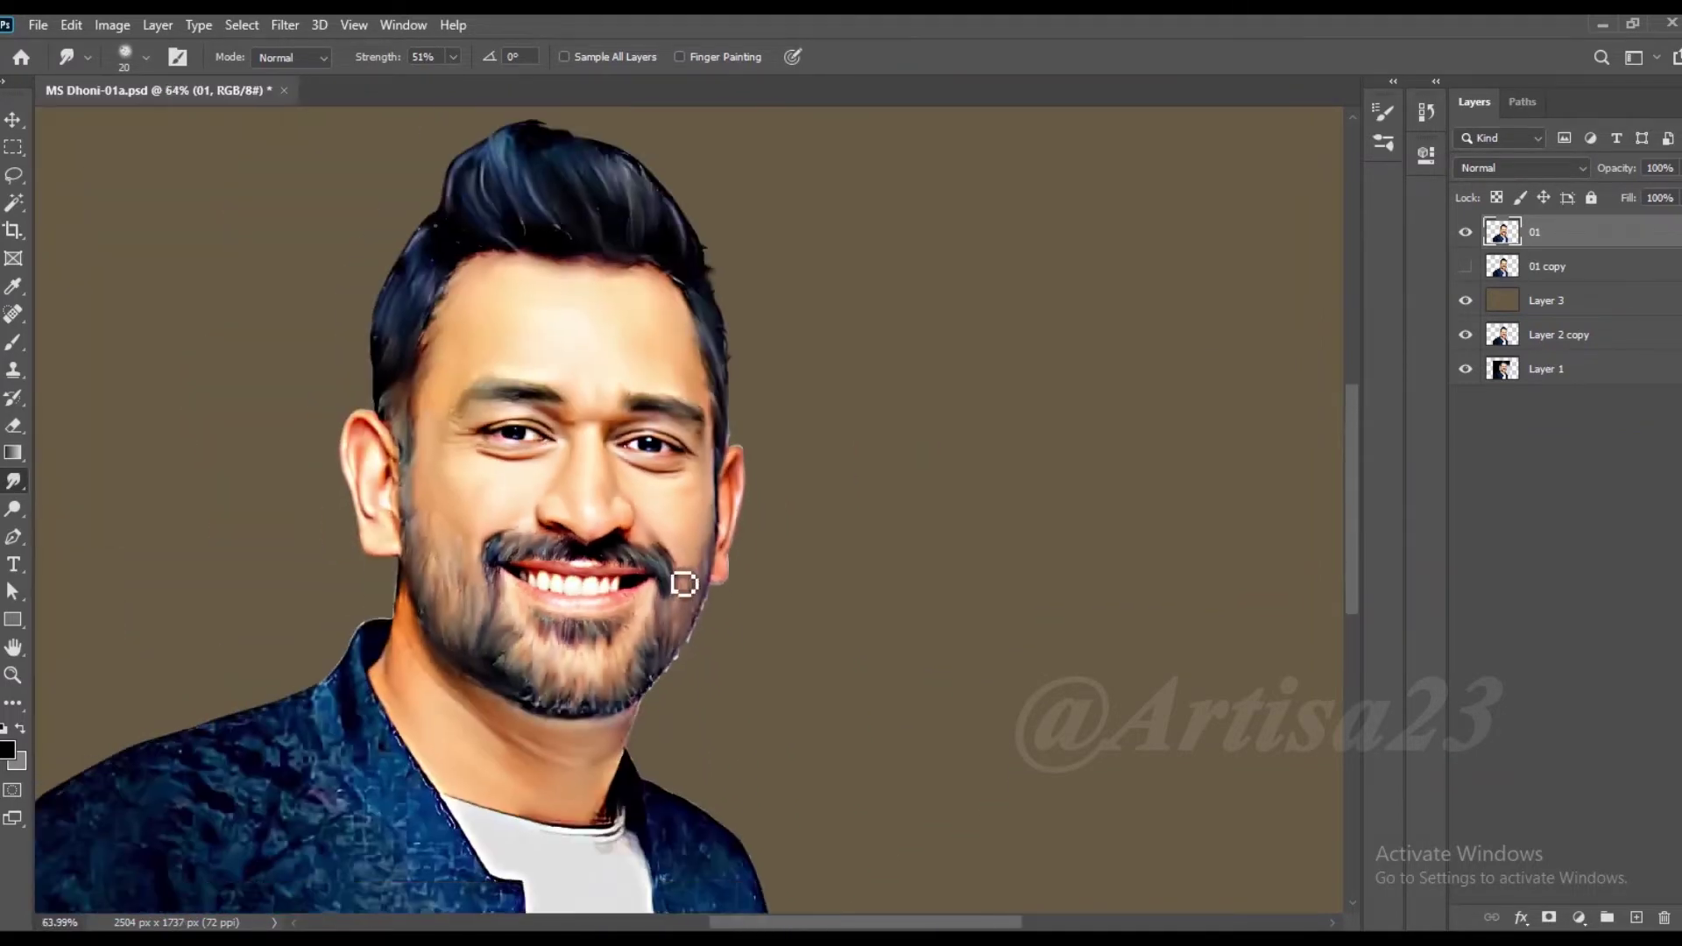
pyautogui.scroll(5, 631, 736)
pyautogui.press(']')
pyautogui.moveTo(596, 655); pyautogui.dragTo(507, 665)
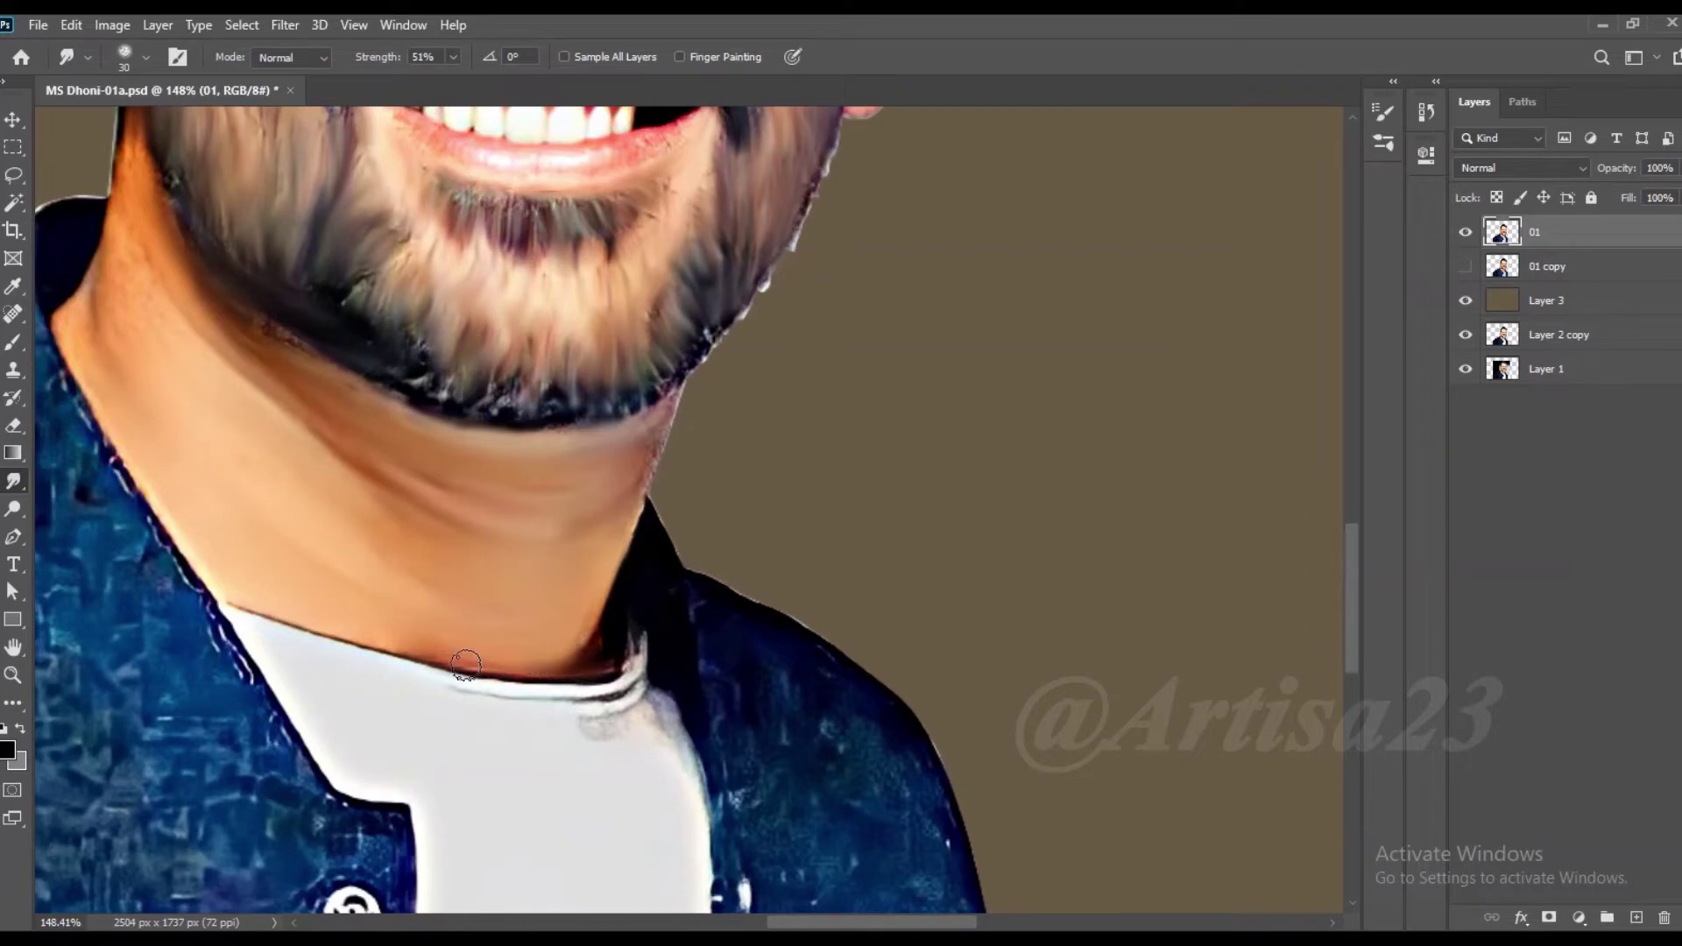
# Step: Blend away the grey smear on the collar and smooth the shirt shading below it
pyautogui.press(']')
pyautogui.moveTo(613, 701); pyautogui.dragTo(470, 694)
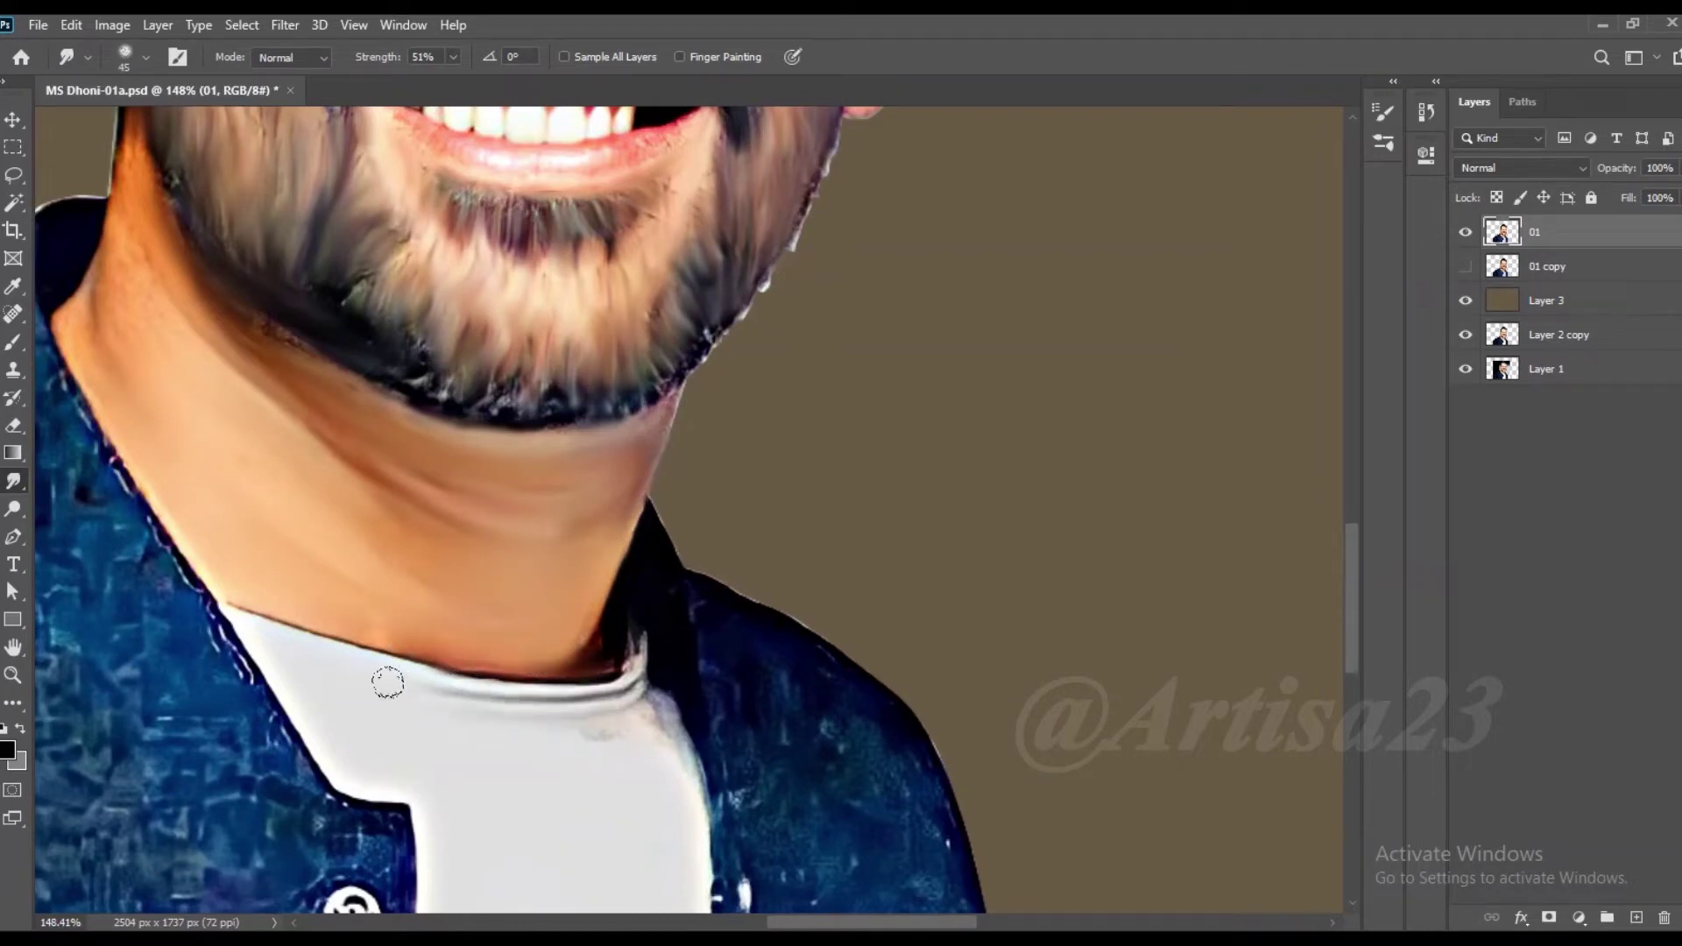
pyautogui.moveTo(649, 751)
pyautogui.mouseDown()
pyautogui.moveTo(592, 751)
pyautogui.moveTo(613, 601)
pyautogui.mouseUp()
pyautogui.press('[')
pyautogui.press('[')
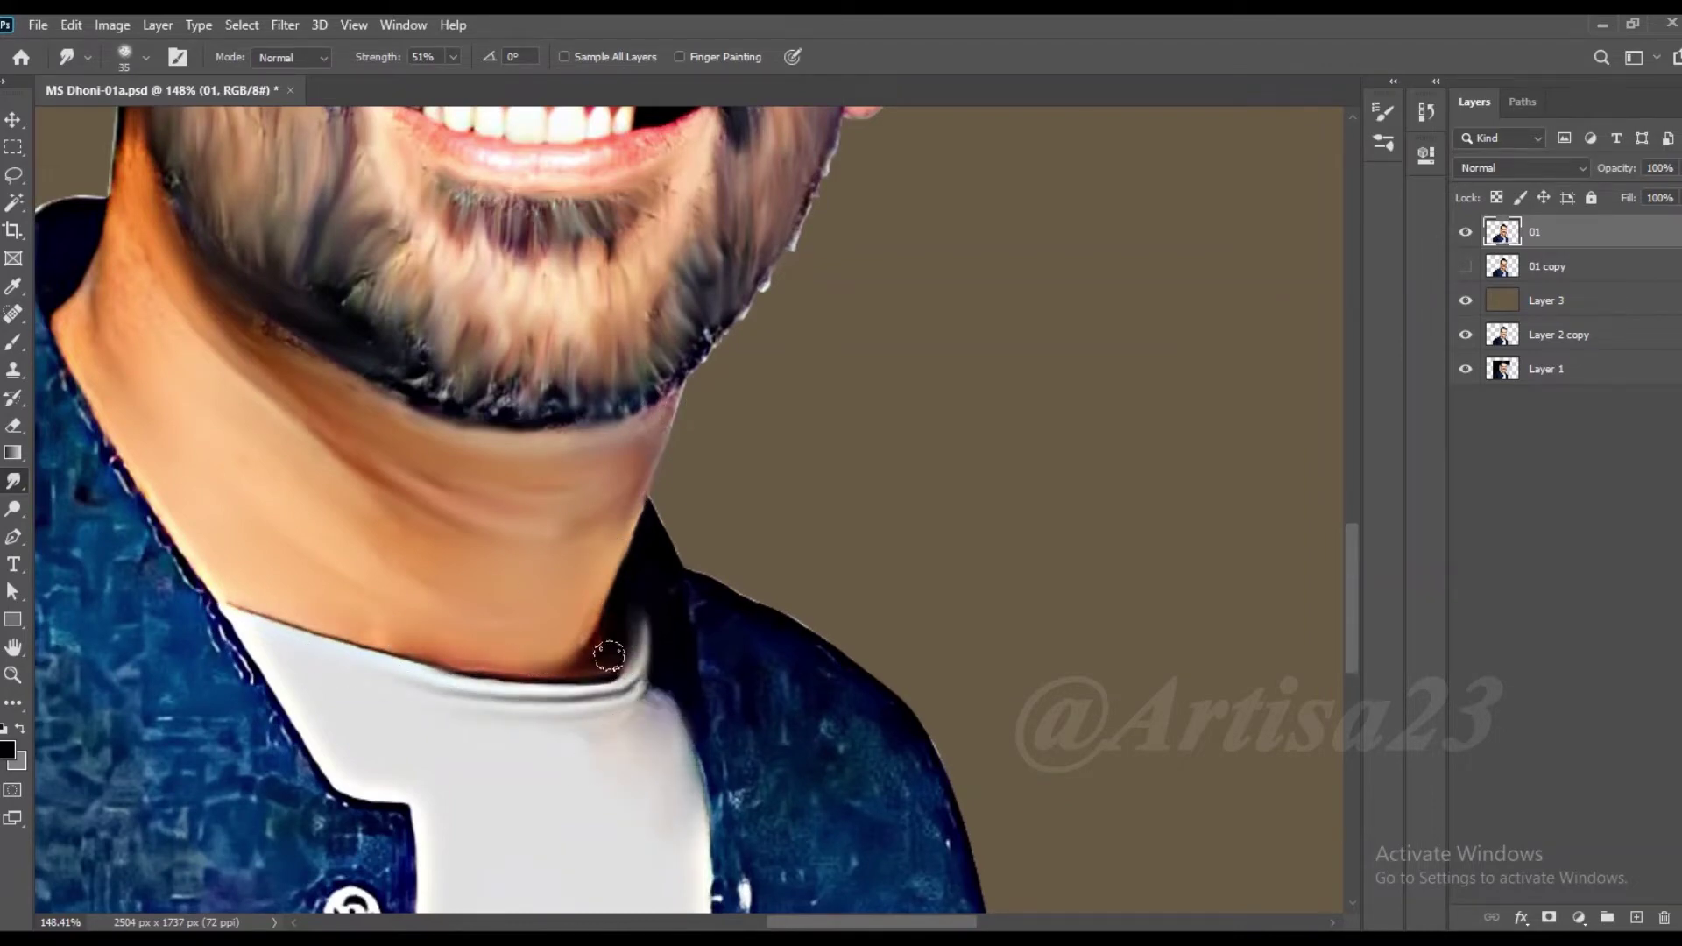
pyautogui.moveTo(626, 776); pyautogui.dragTo(458, 713)
pyautogui.moveTo(631, 701); pyautogui.dragTo(454, 686)
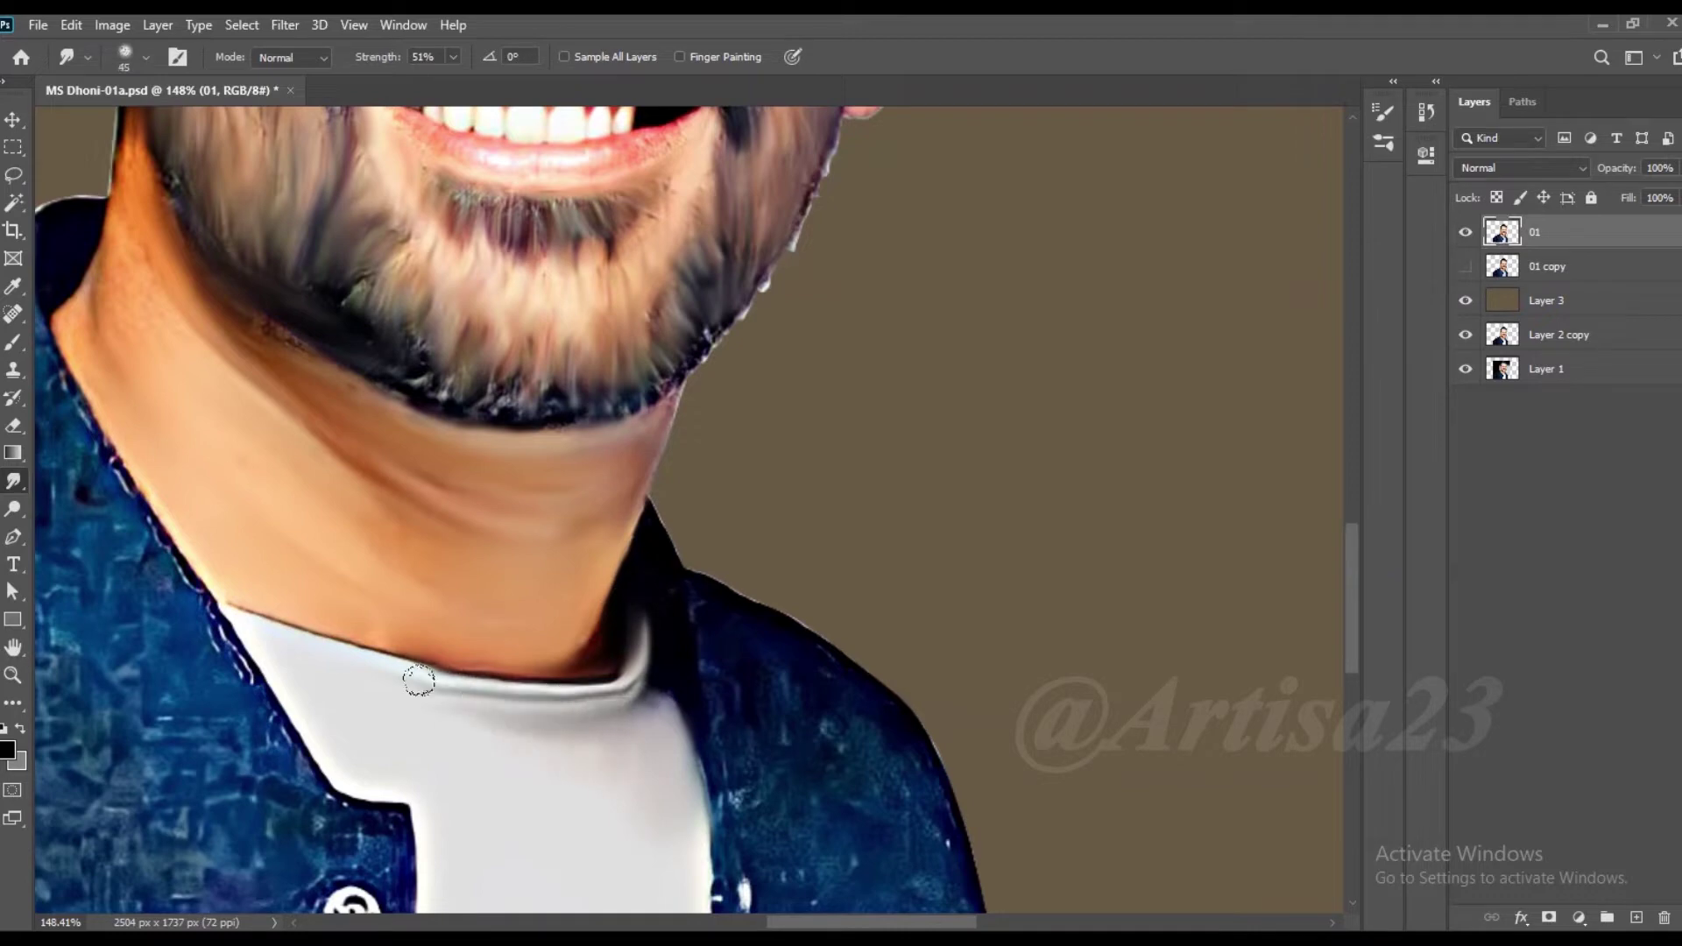
pyautogui.moveTo(419, 750); pyautogui.dragTo(254, 636)
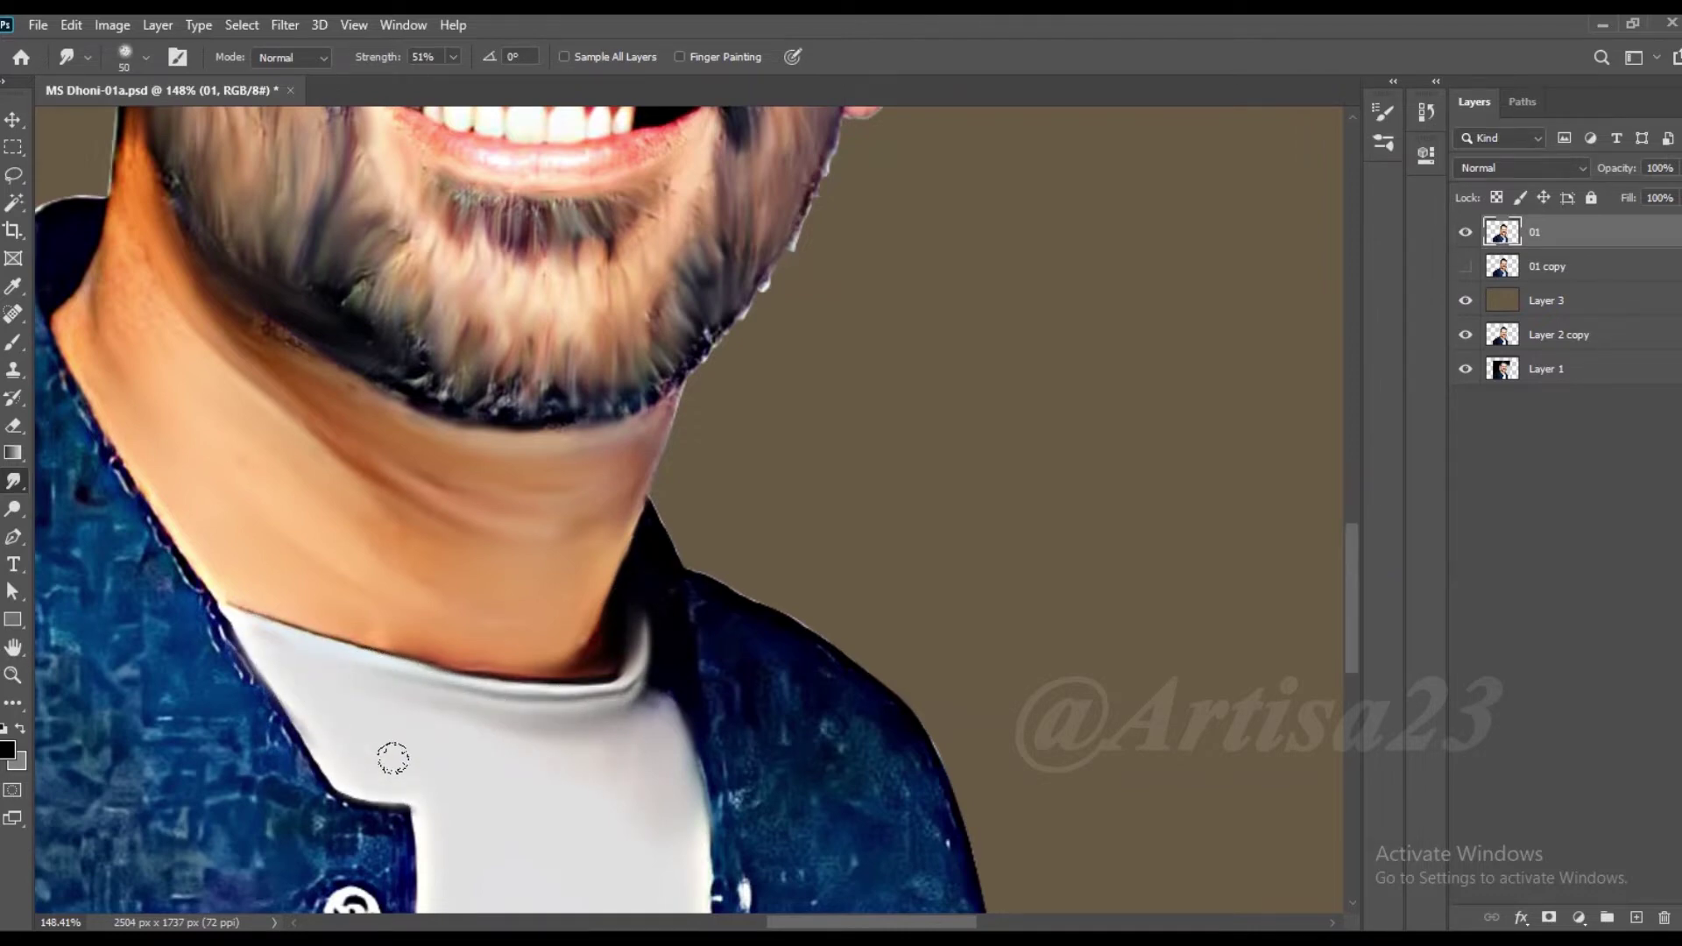
# Step: With a much larger brush, smooth the jacket's right side and bottom edge
pyautogui.scroll(-2, 606, 701)
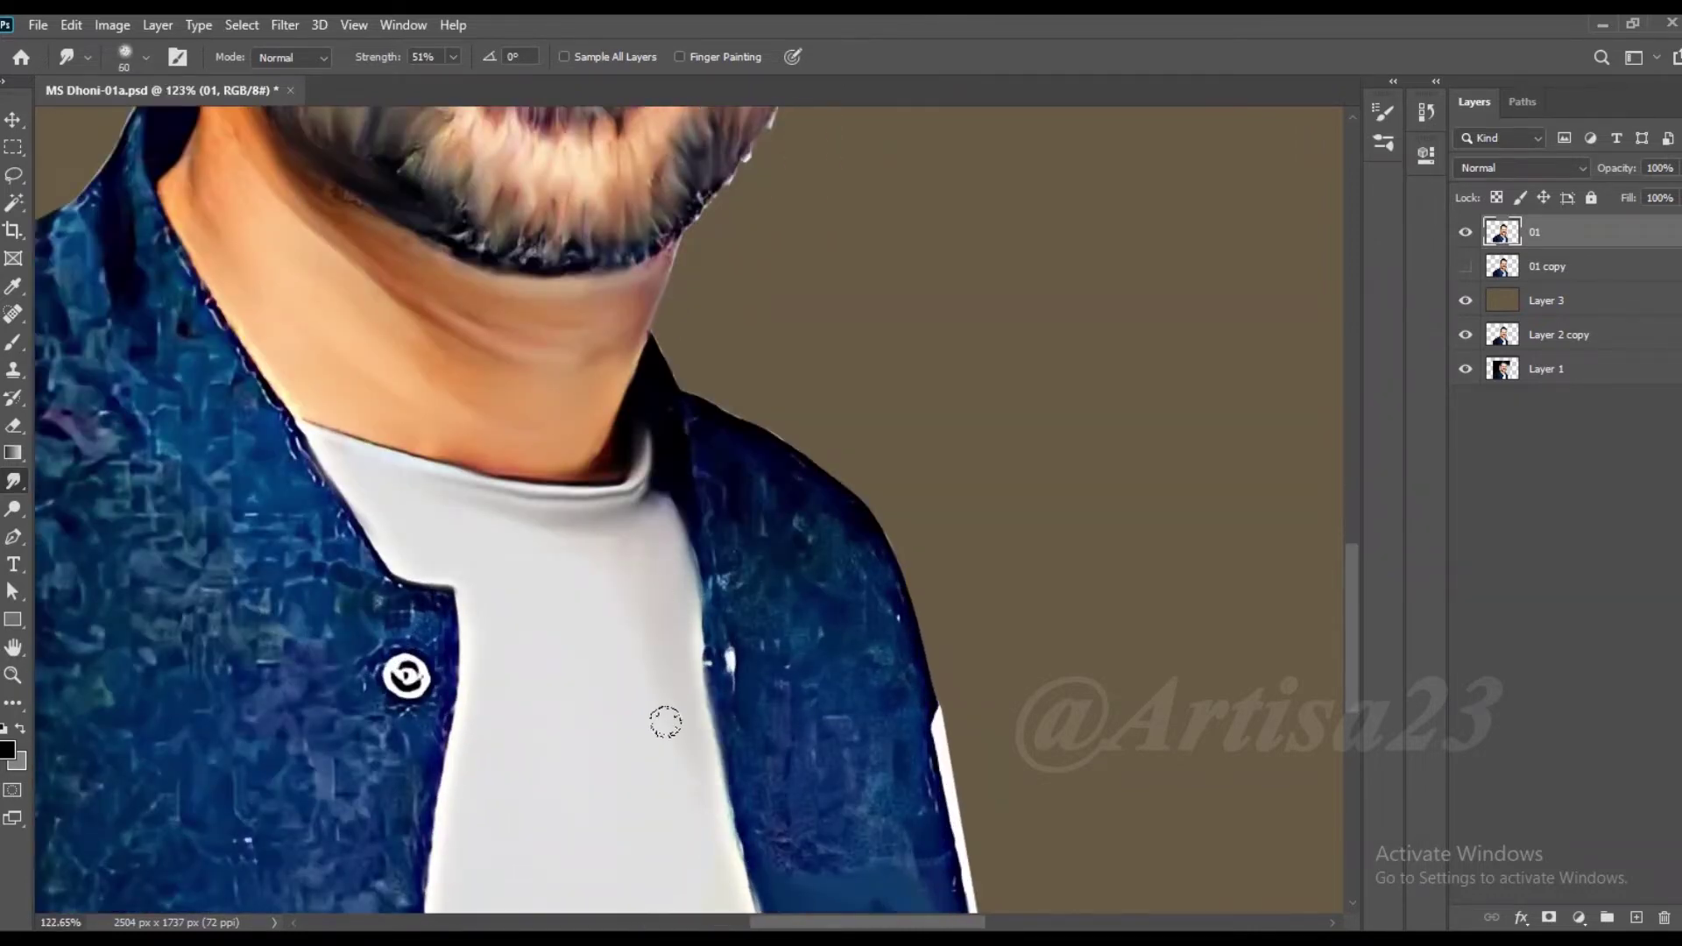
pyautogui.scroll(-2, 708, 862)
pyautogui.press(']')
pyautogui.press(']')
pyautogui.press(']')
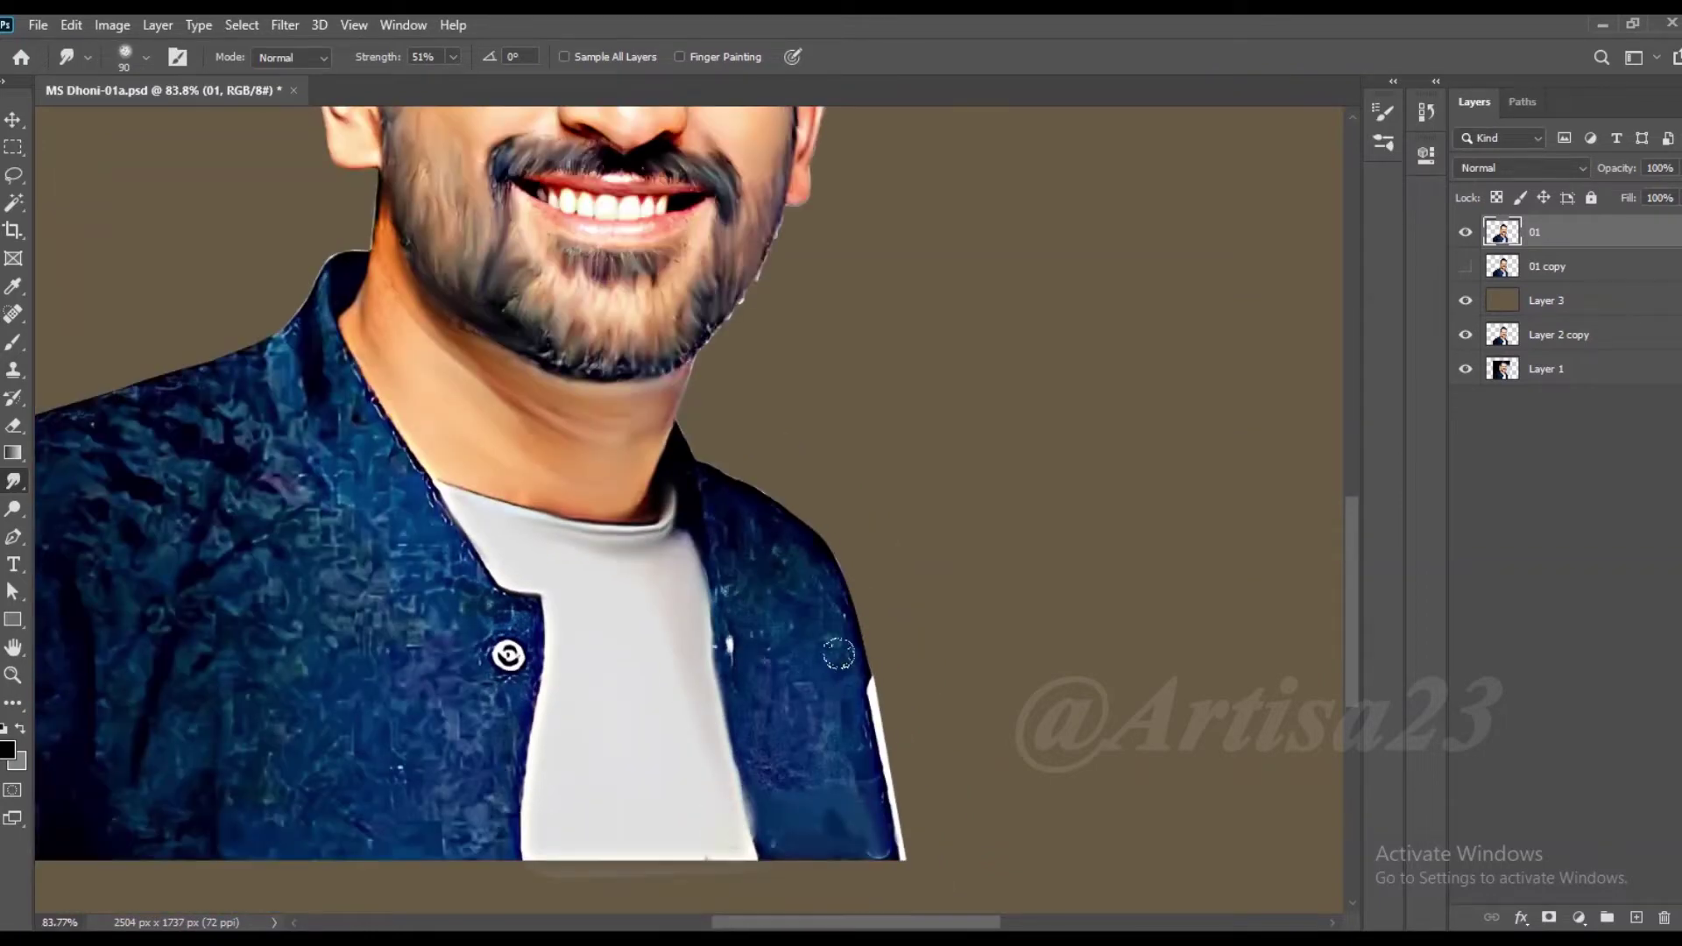
pyautogui.moveTo(841, 666); pyautogui.dragTo(894, 867)
pyautogui.moveTo(808, 772); pyautogui.dragTo(763, 561)
pyautogui.moveTo(841, 613); pyautogui.dragTo(889, 867)
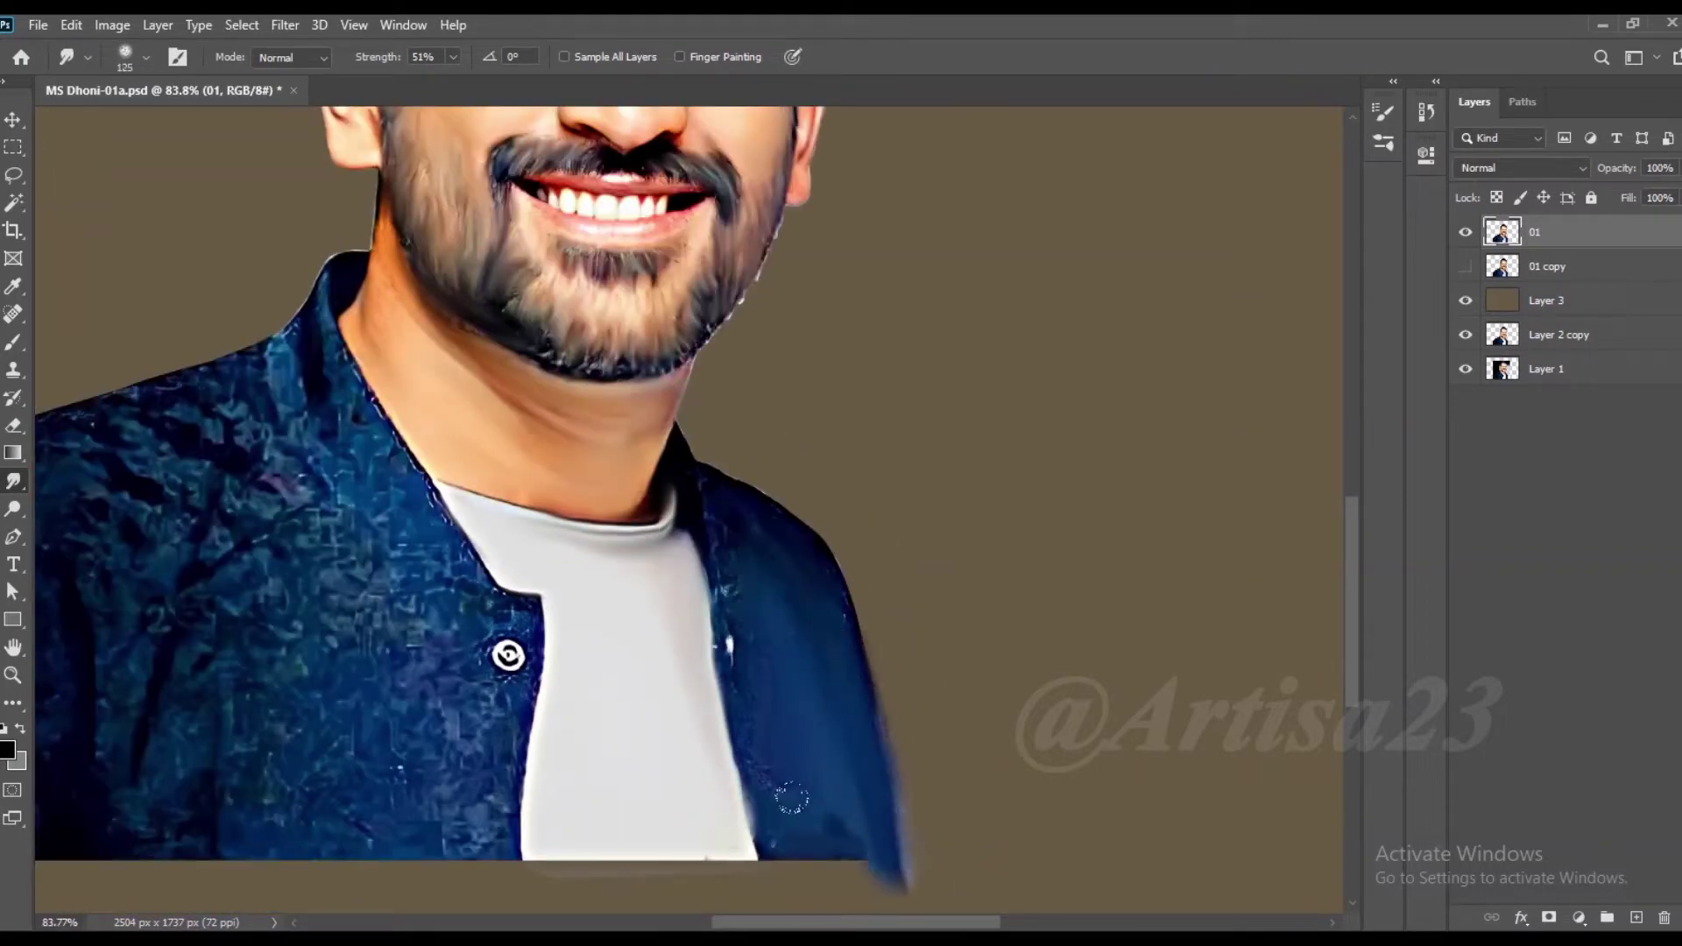
pyautogui.moveTo(841, 814); pyautogui.dragTo(745, 868)
pyautogui.press('[')
pyautogui.moveTo(491, 855); pyautogui.dragTo(450, 605)
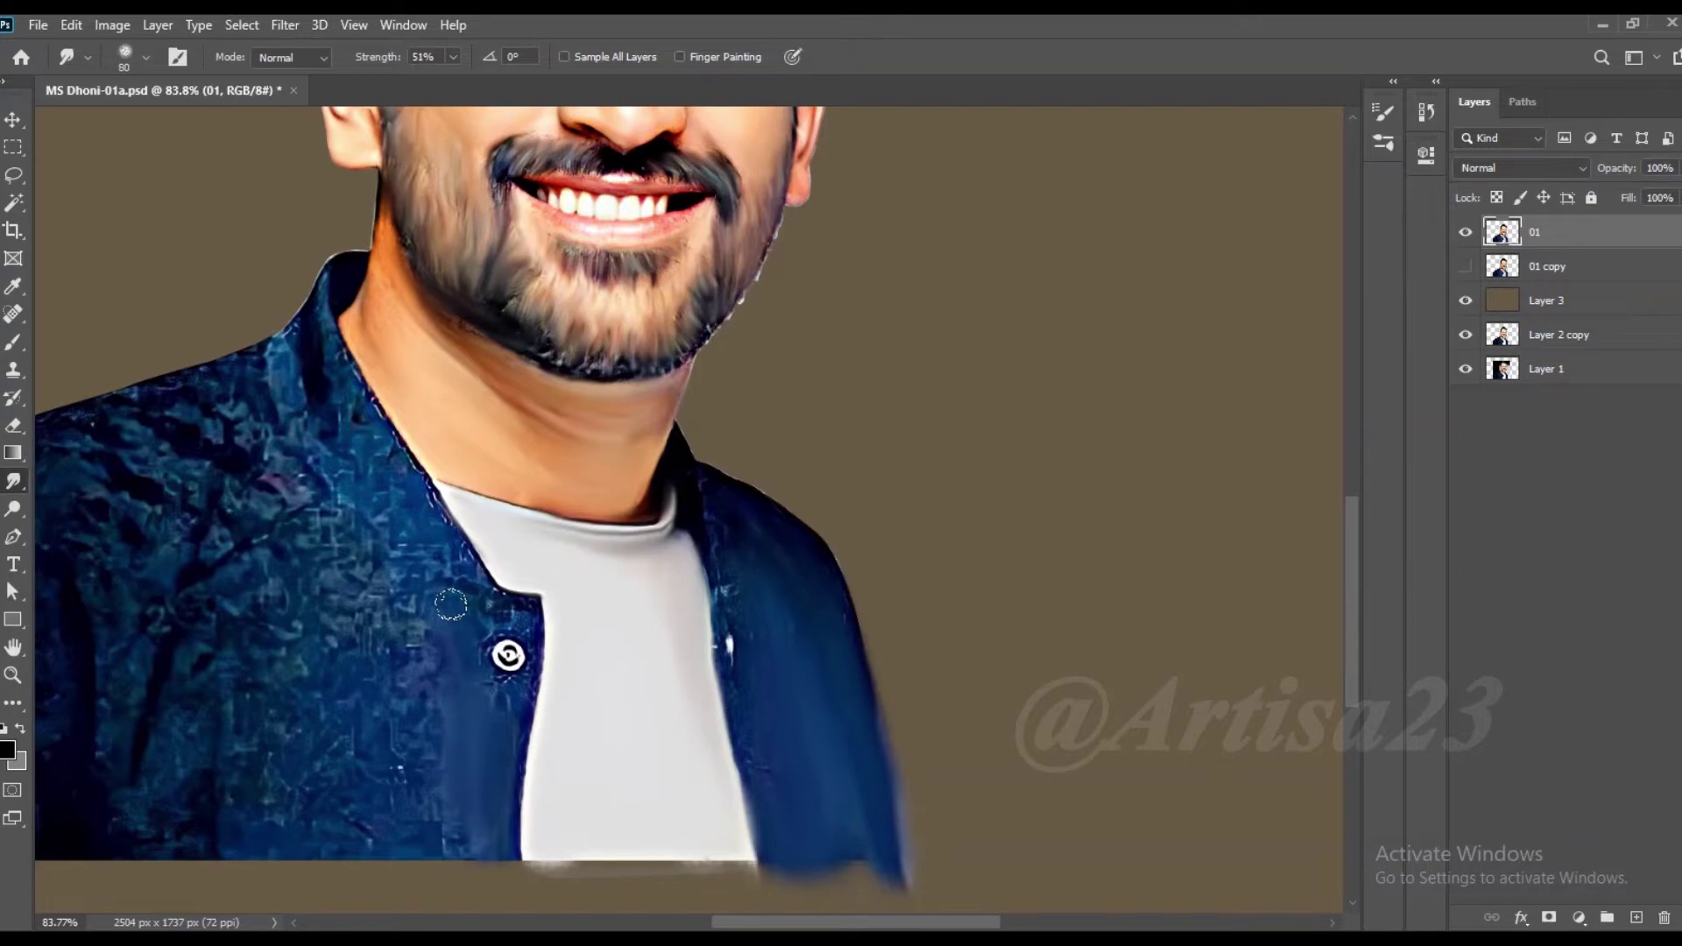
# Step: Smooth the jacket collar along the neckline and blur the jacket's bottom edge into the background
pyautogui.press('[')
pyautogui.moveTo(378, 449); pyautogui.dragTo(523, 617)
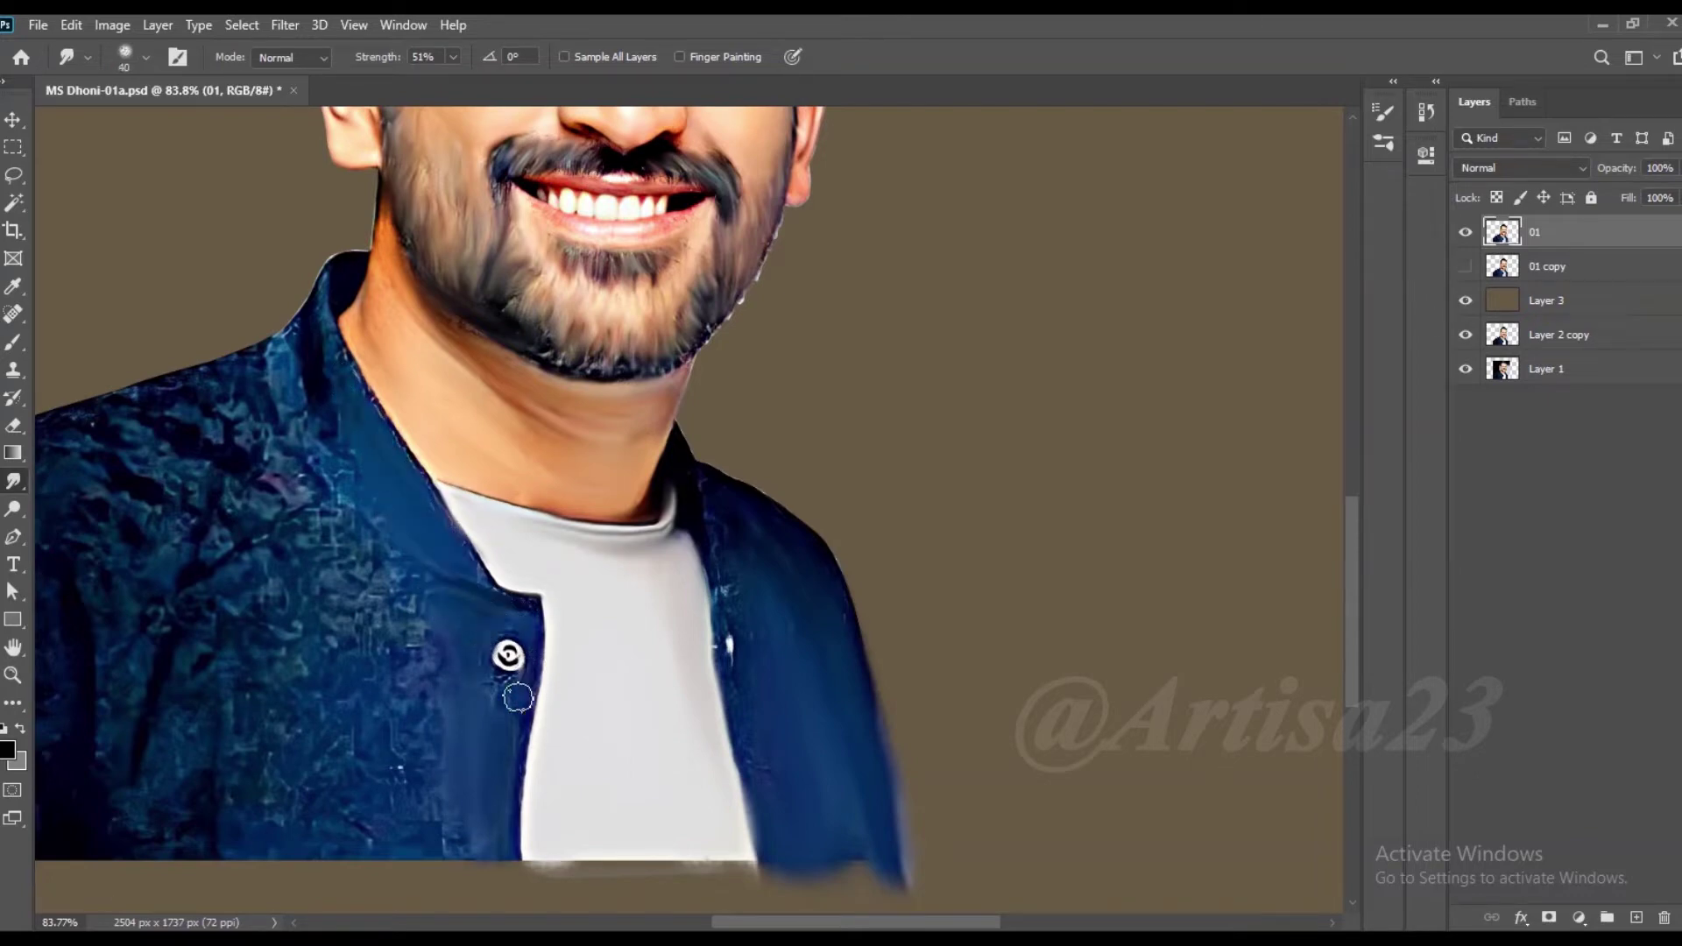
pyautogui.press(']')
pyautogui.press(']')
pyautogui.press(']')
pyautogui.scroll(-2, 496, 671)
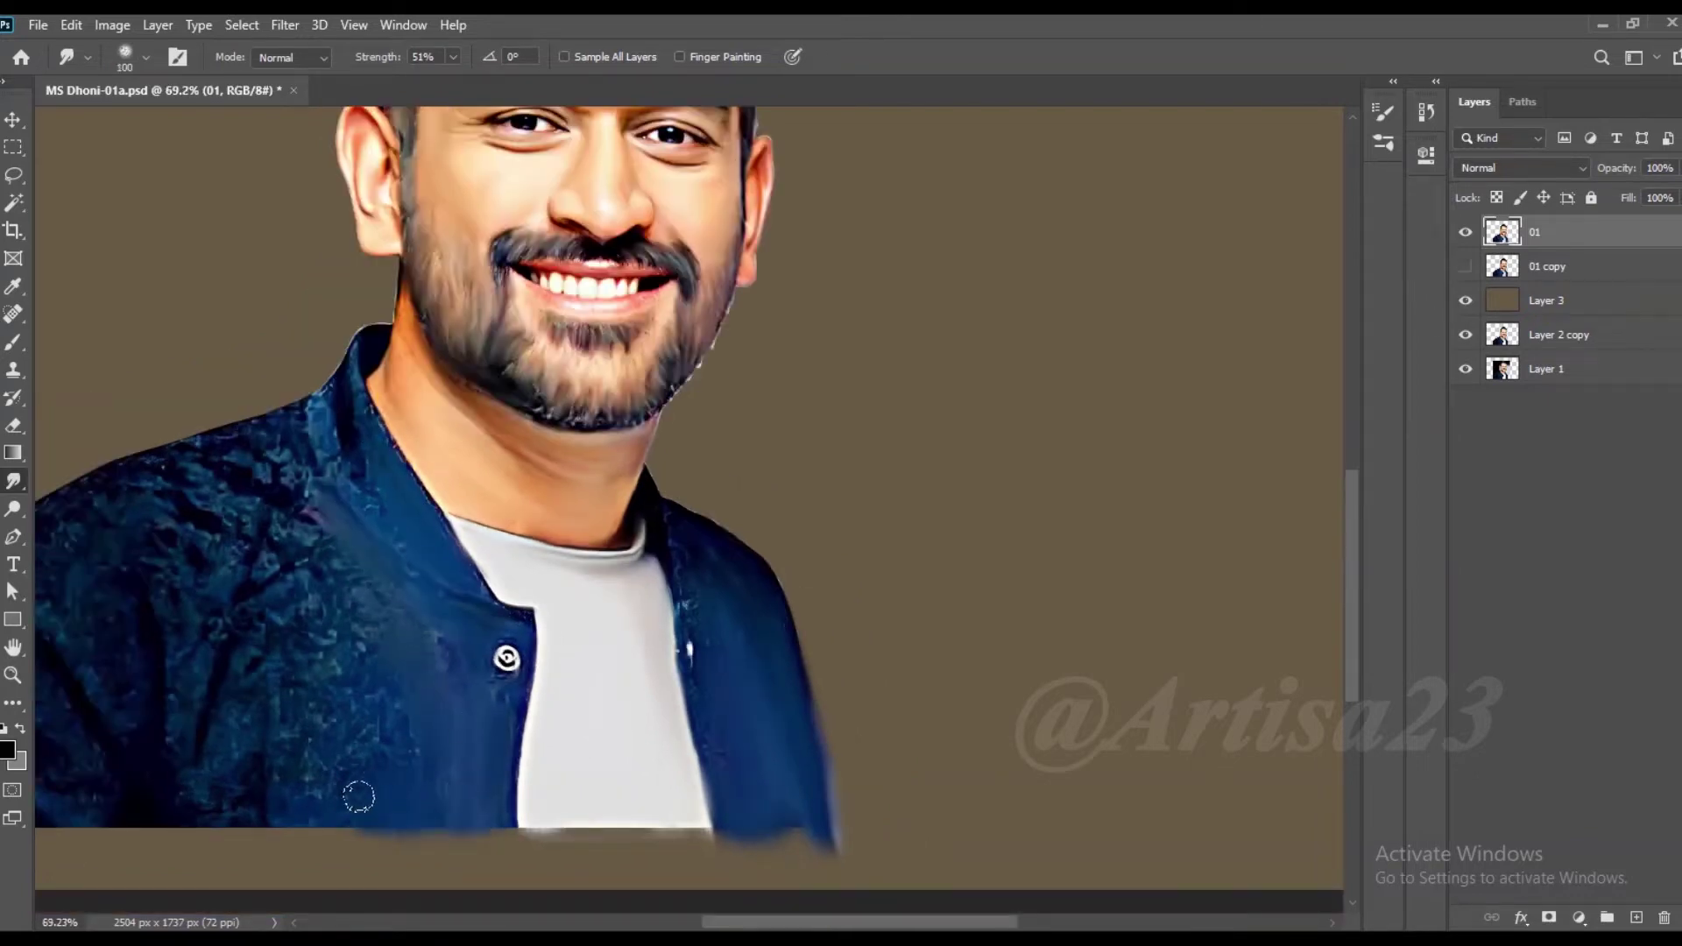
pyautogui.moveTo(384, 761); pyautogui.dragTo(263, 858)
pyautogui.moveTo(261, 723); pyautogui.dragTo(193, 859)
# Step: Smooth the texture on the jacket's shoulder, then enlarge the brush
pyautogui.press('[')
pyautogui.press('[')
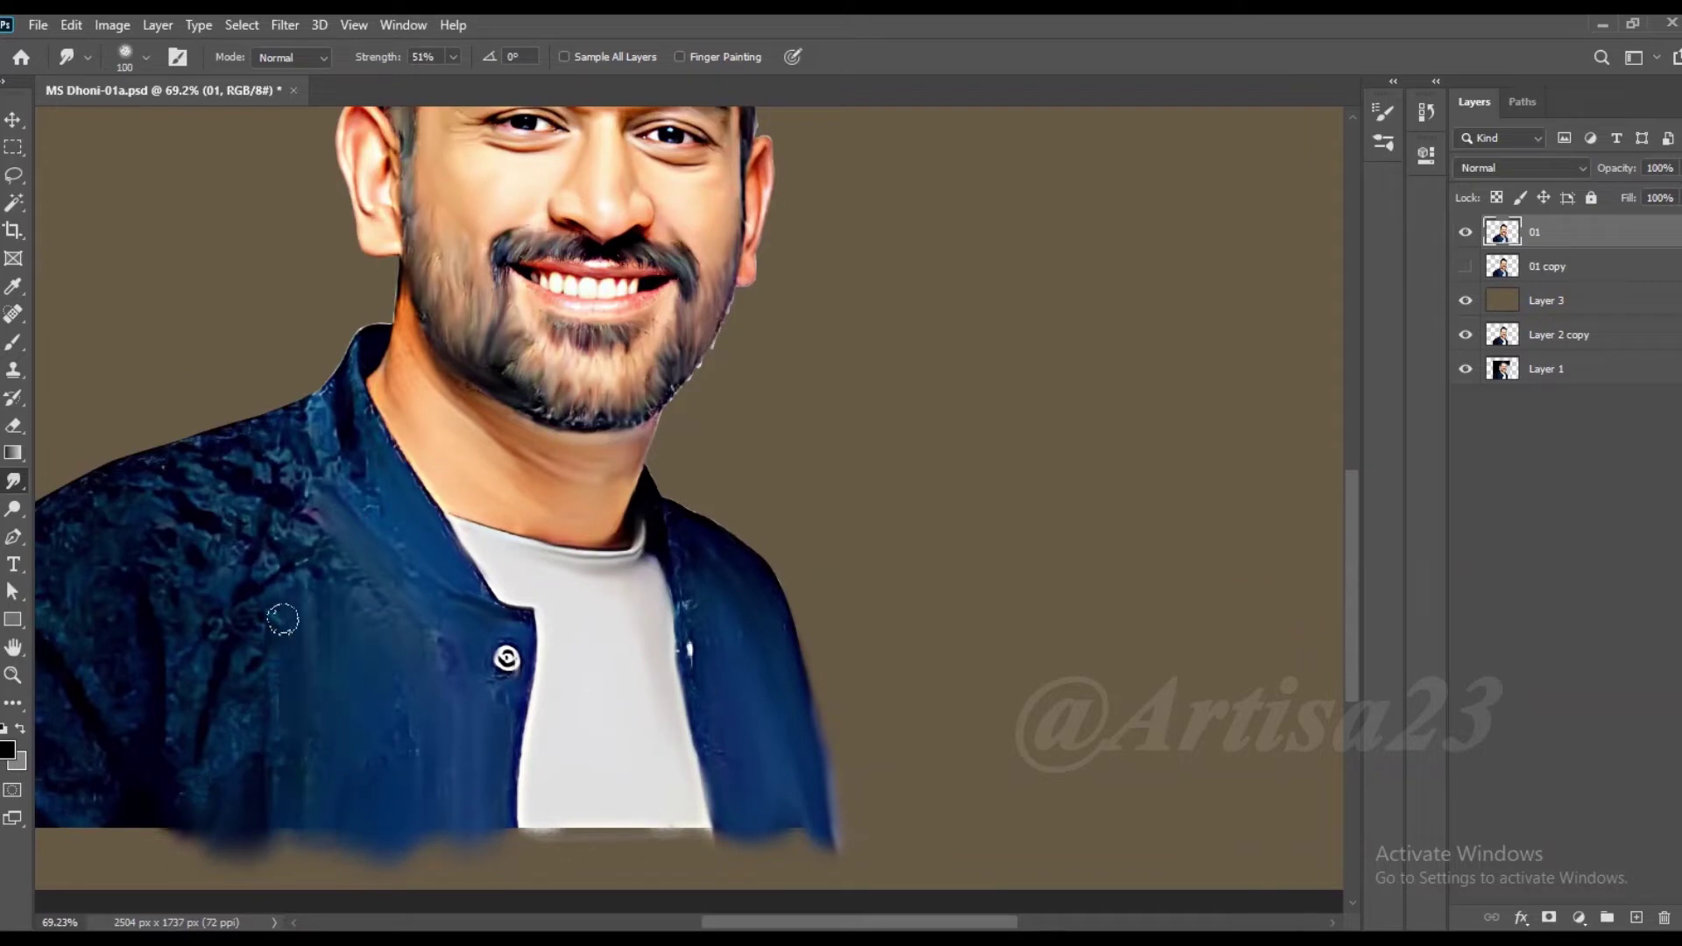
pyautogui.moveTo(269, 553)
pyautogui.mouseDown()
pyautogui.moveTo(245, 499)
pyautogui.moveTo(192, 473)
pyautogui.moveTo(165, 590)
pyautogui.moveTo(337, 480)
pyautogui.mouseUp()
pyautogui.scroll(3, 289, 386)
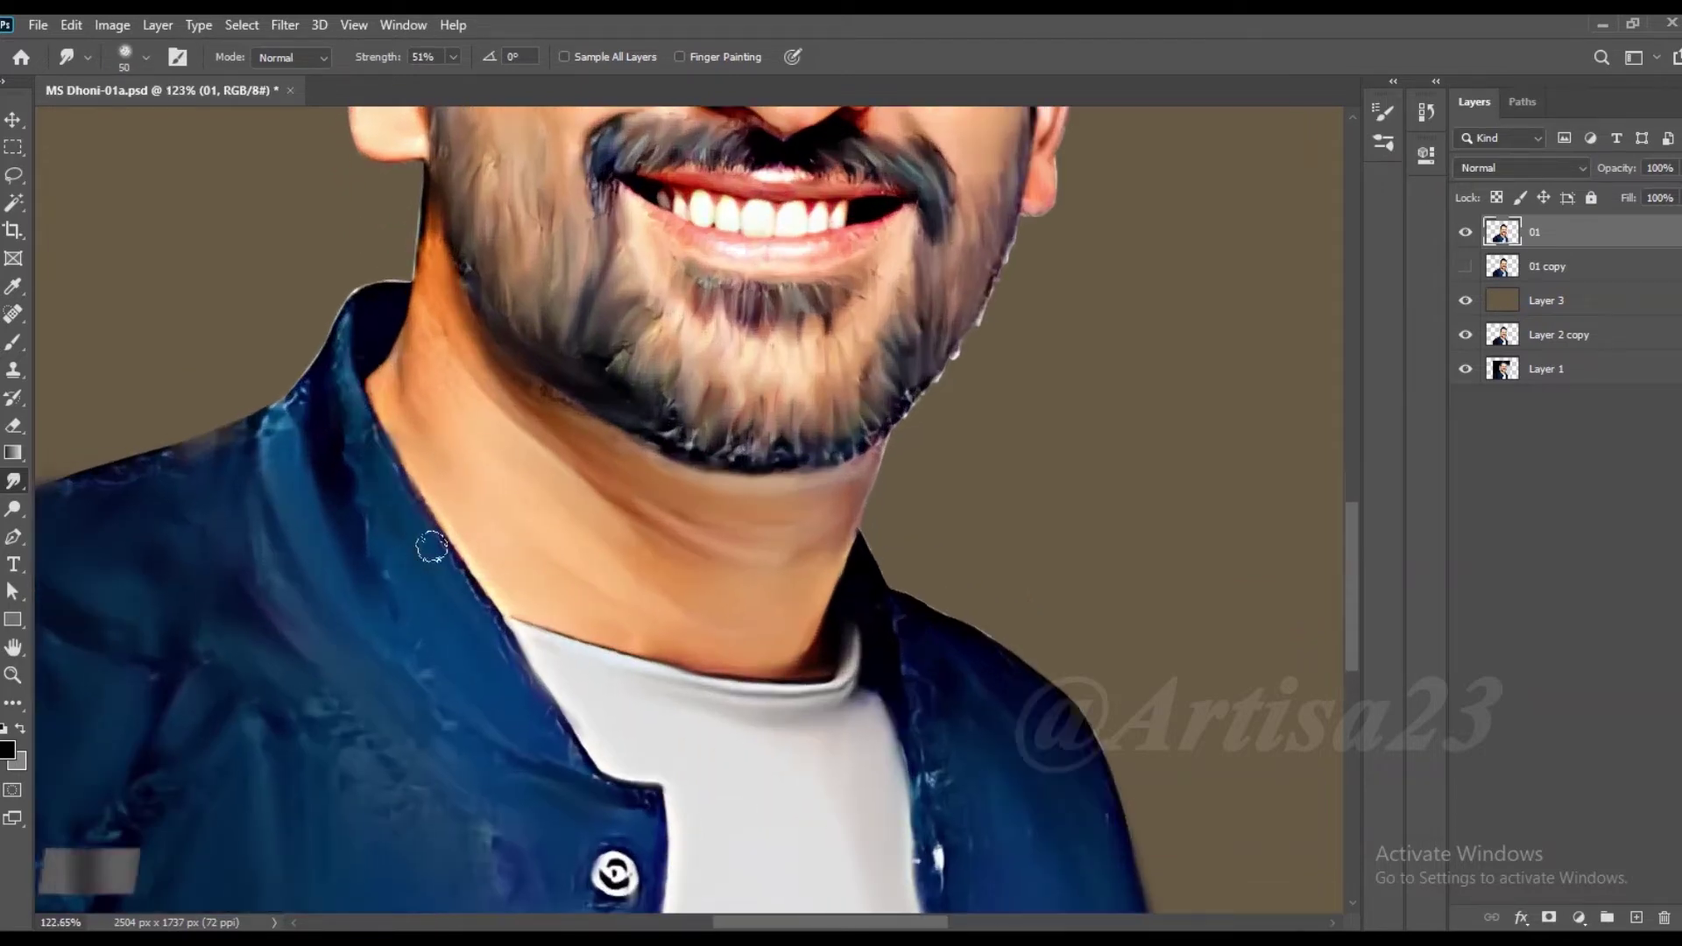
pyautogui.press('[')
pyautogui.press('[')
pyautogui.press('[')
pyautogui.scroll(-4, 299, 396)
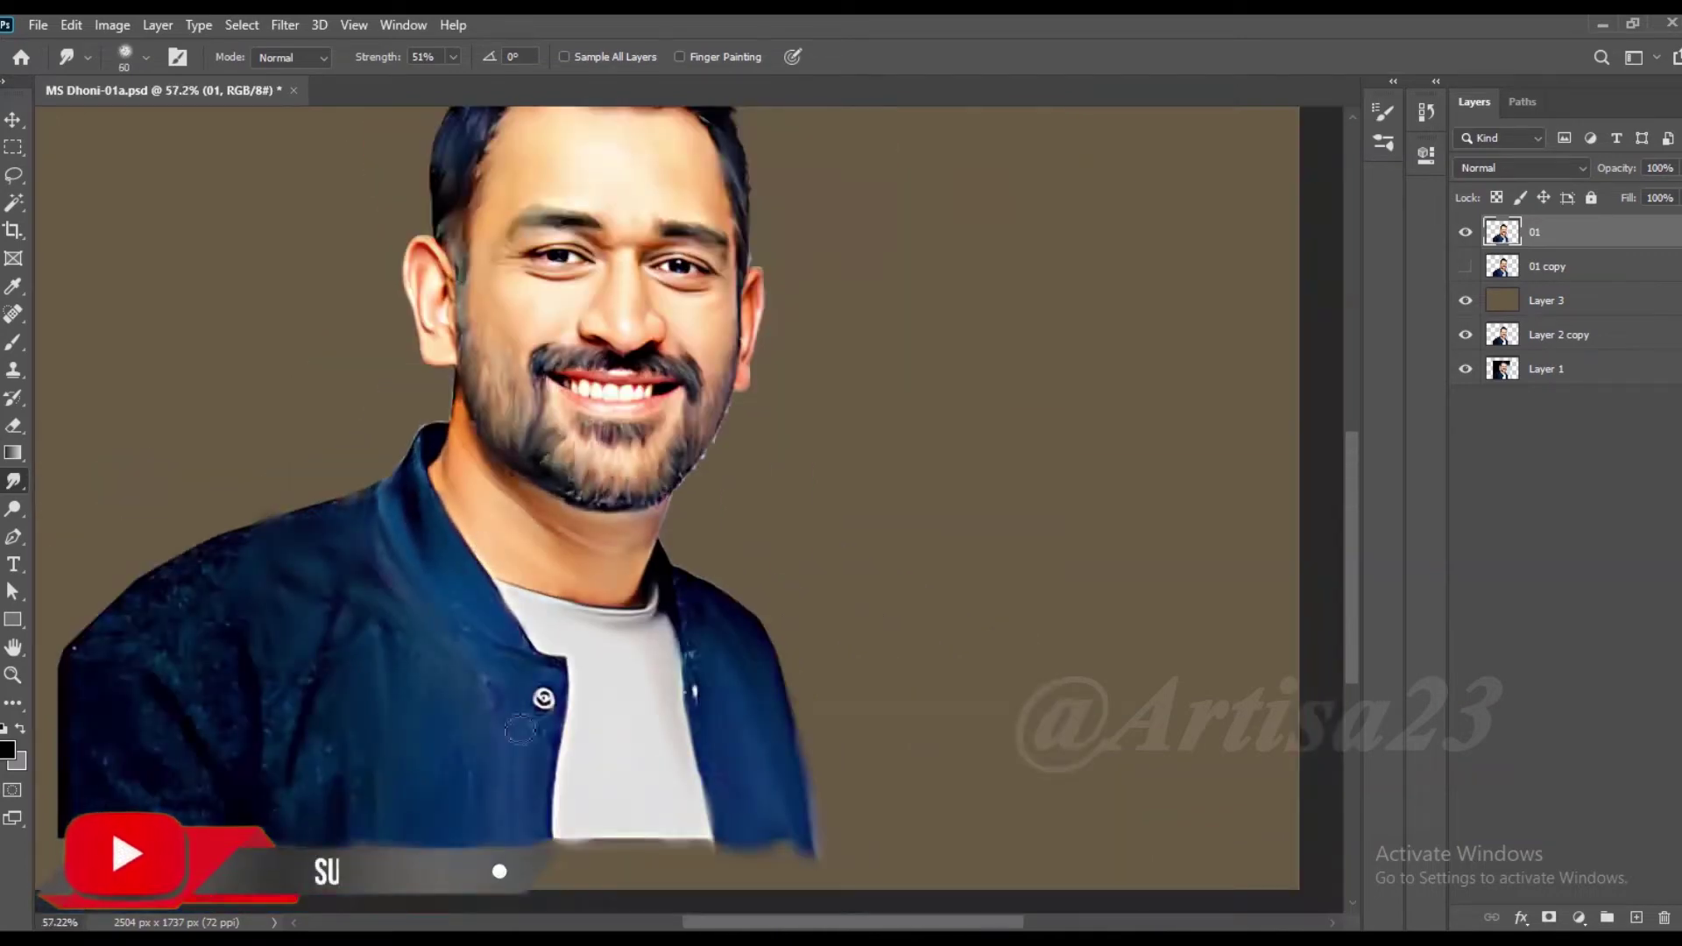
pyautogui.press(']')
pyautogui.press(']')
pyautogui.press(']')
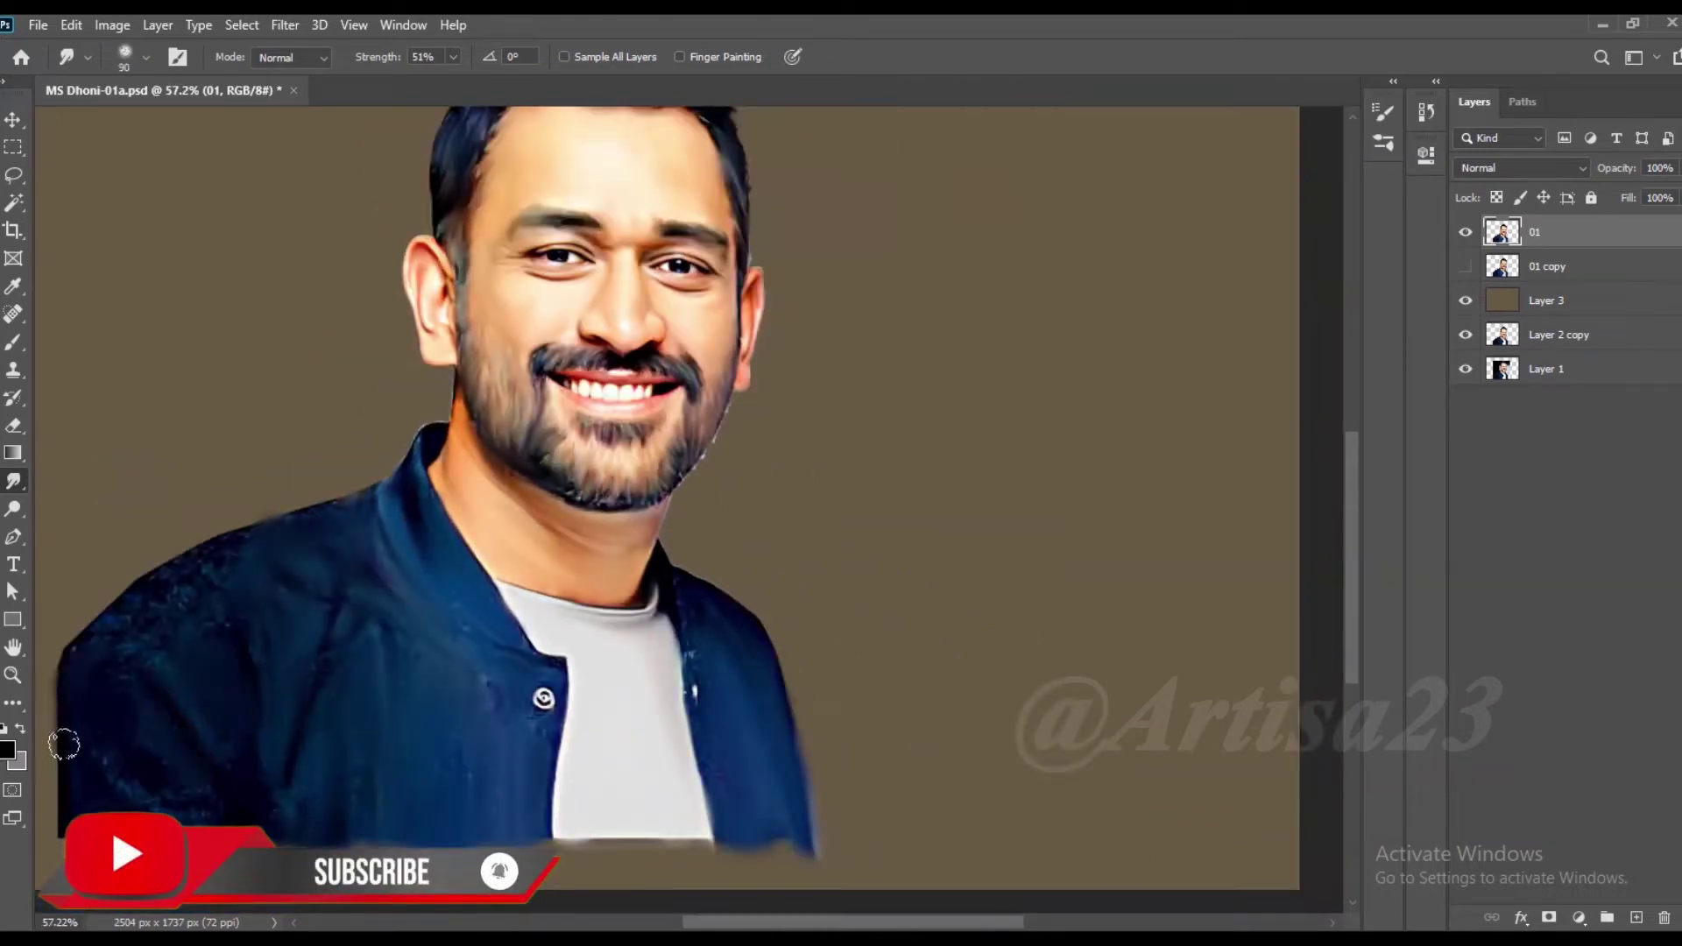
pyautogui.scroll(-2, 227, 816)
pyautogui.press(']')
pyautogui.press(']')
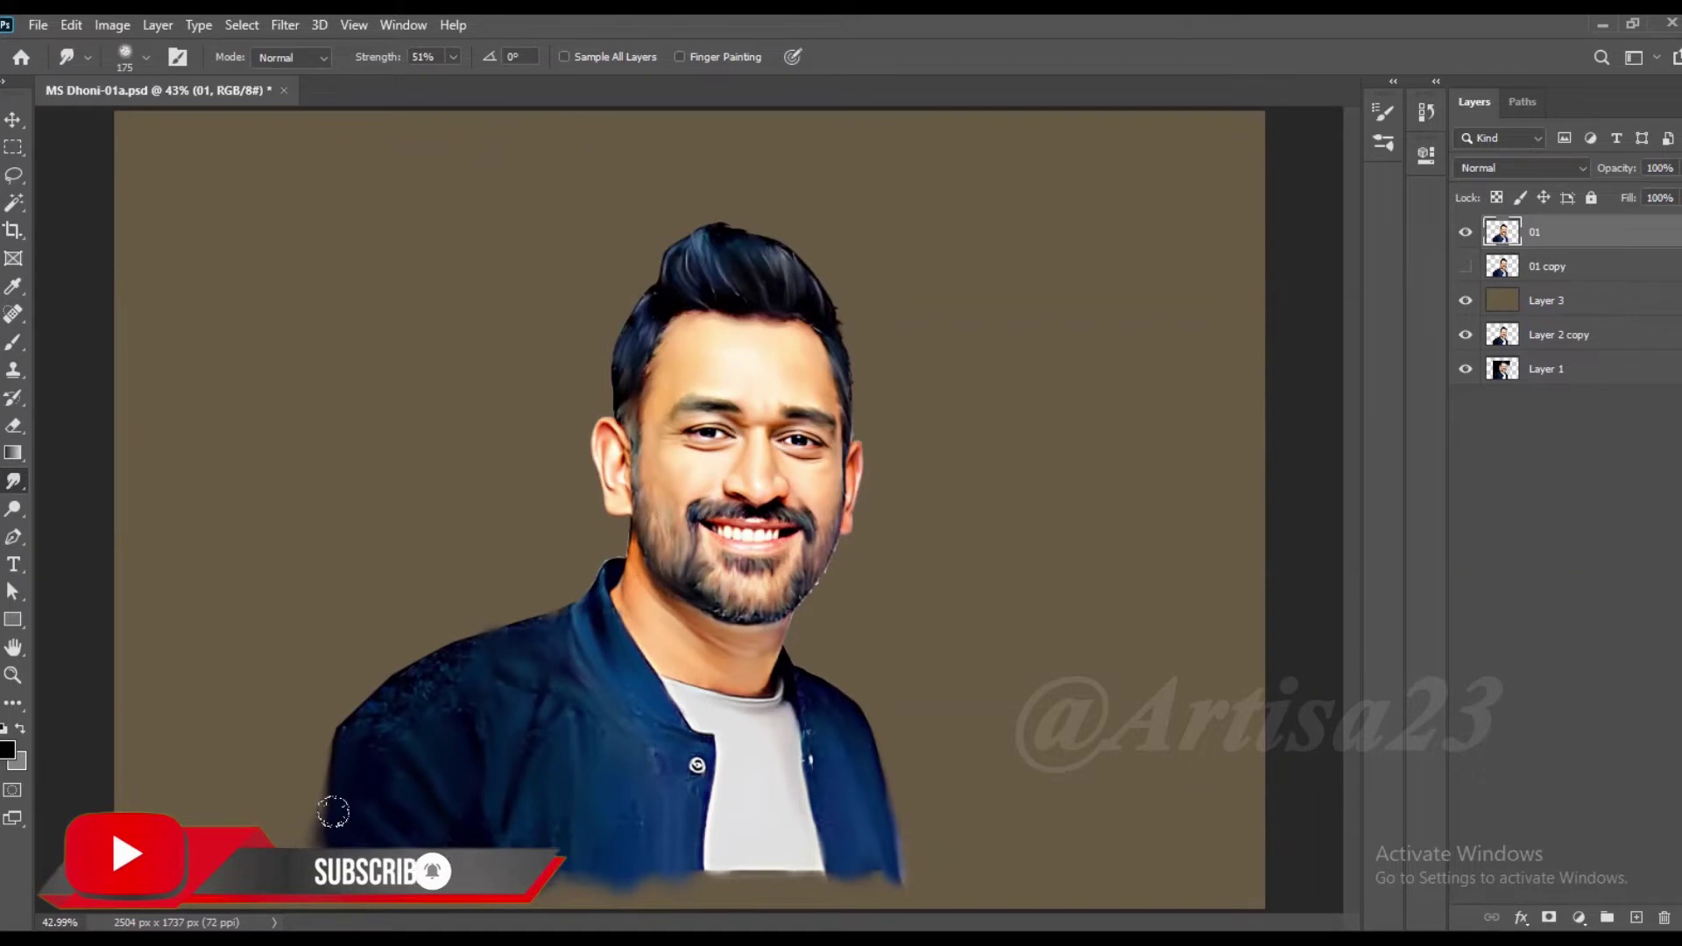
pyautogui.scroll(-1, 658, 762)
pyautogui.press(']')
pyautogui.scroll(4, 421, 649)
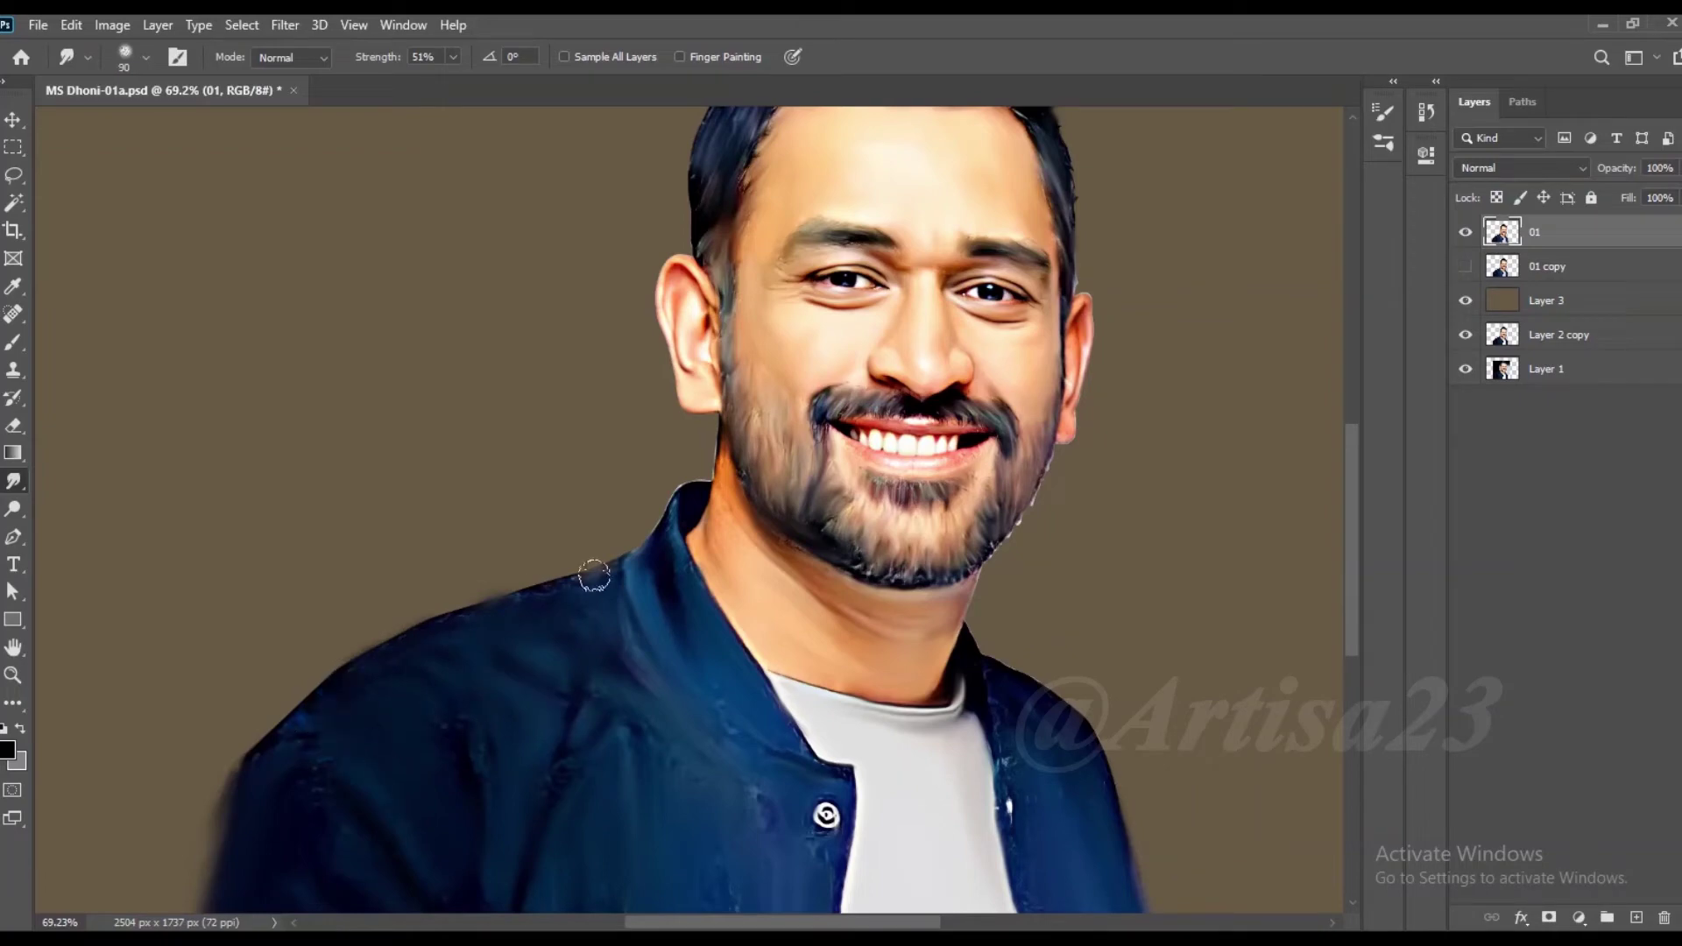
# Step: Zoom in on the mouth and smudge the beard under the lower lip and the mouth-corner streaks
pyautogui.scroll(2, 982, 745)
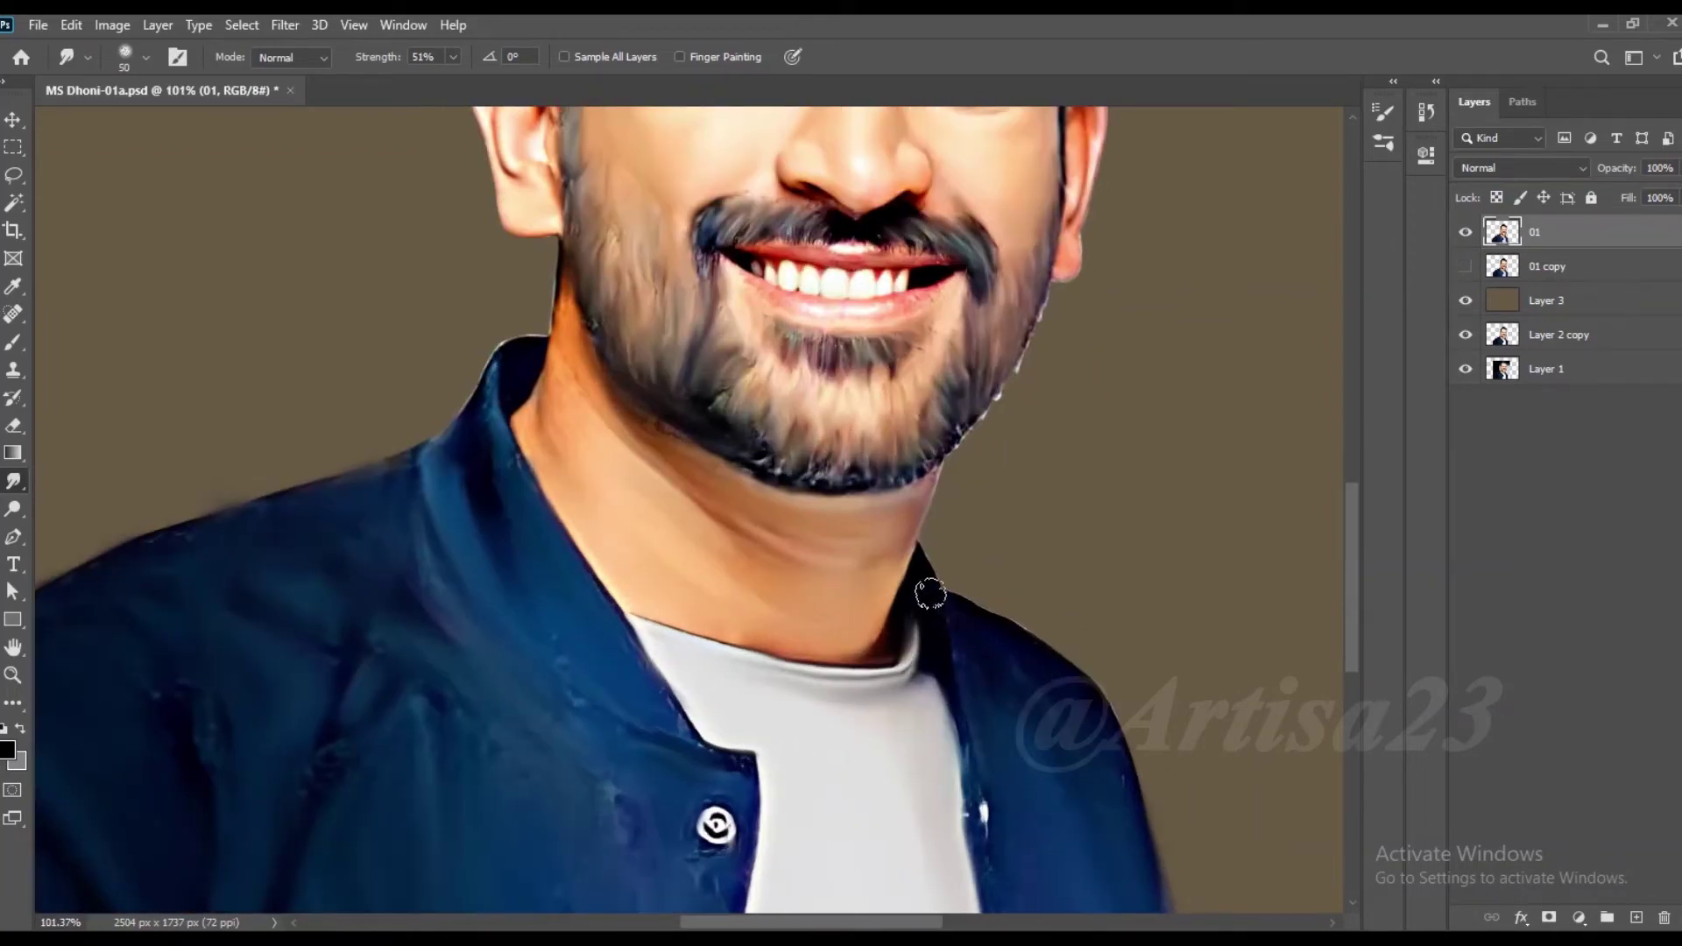
pyautogui.scroll(-2, 939, 605)
pyautogui.scroll(3, 760, 663)
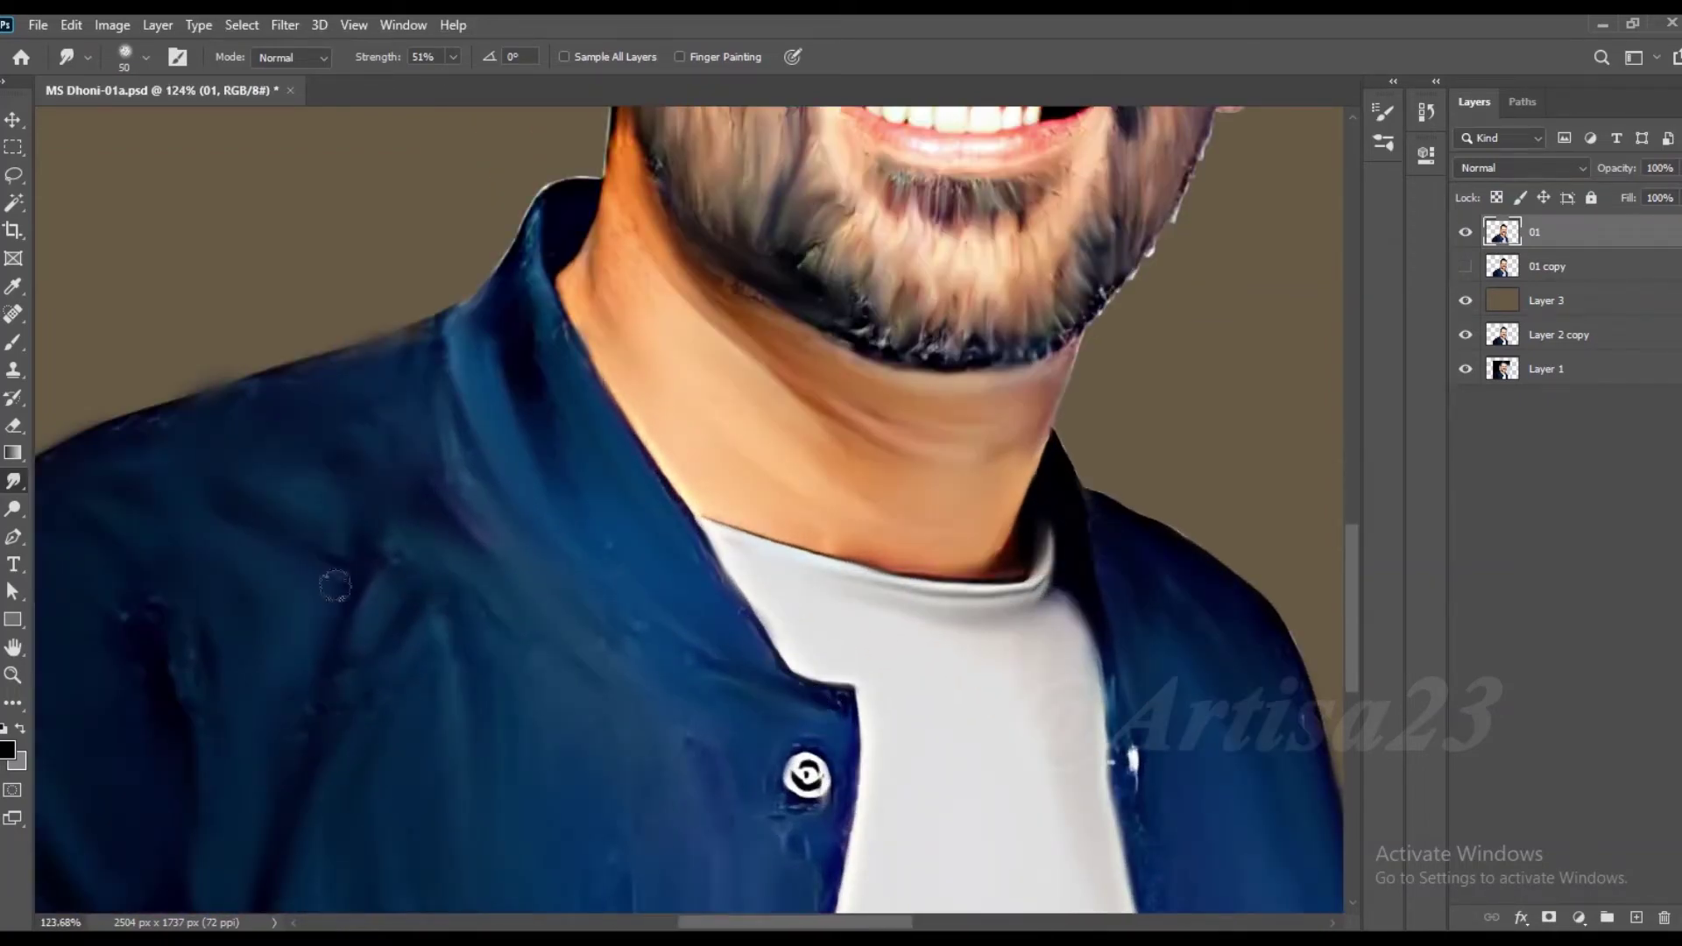
pyautogui.scroll(-2, 324, 663)
pyautogui.scroll(3, 263, 771)
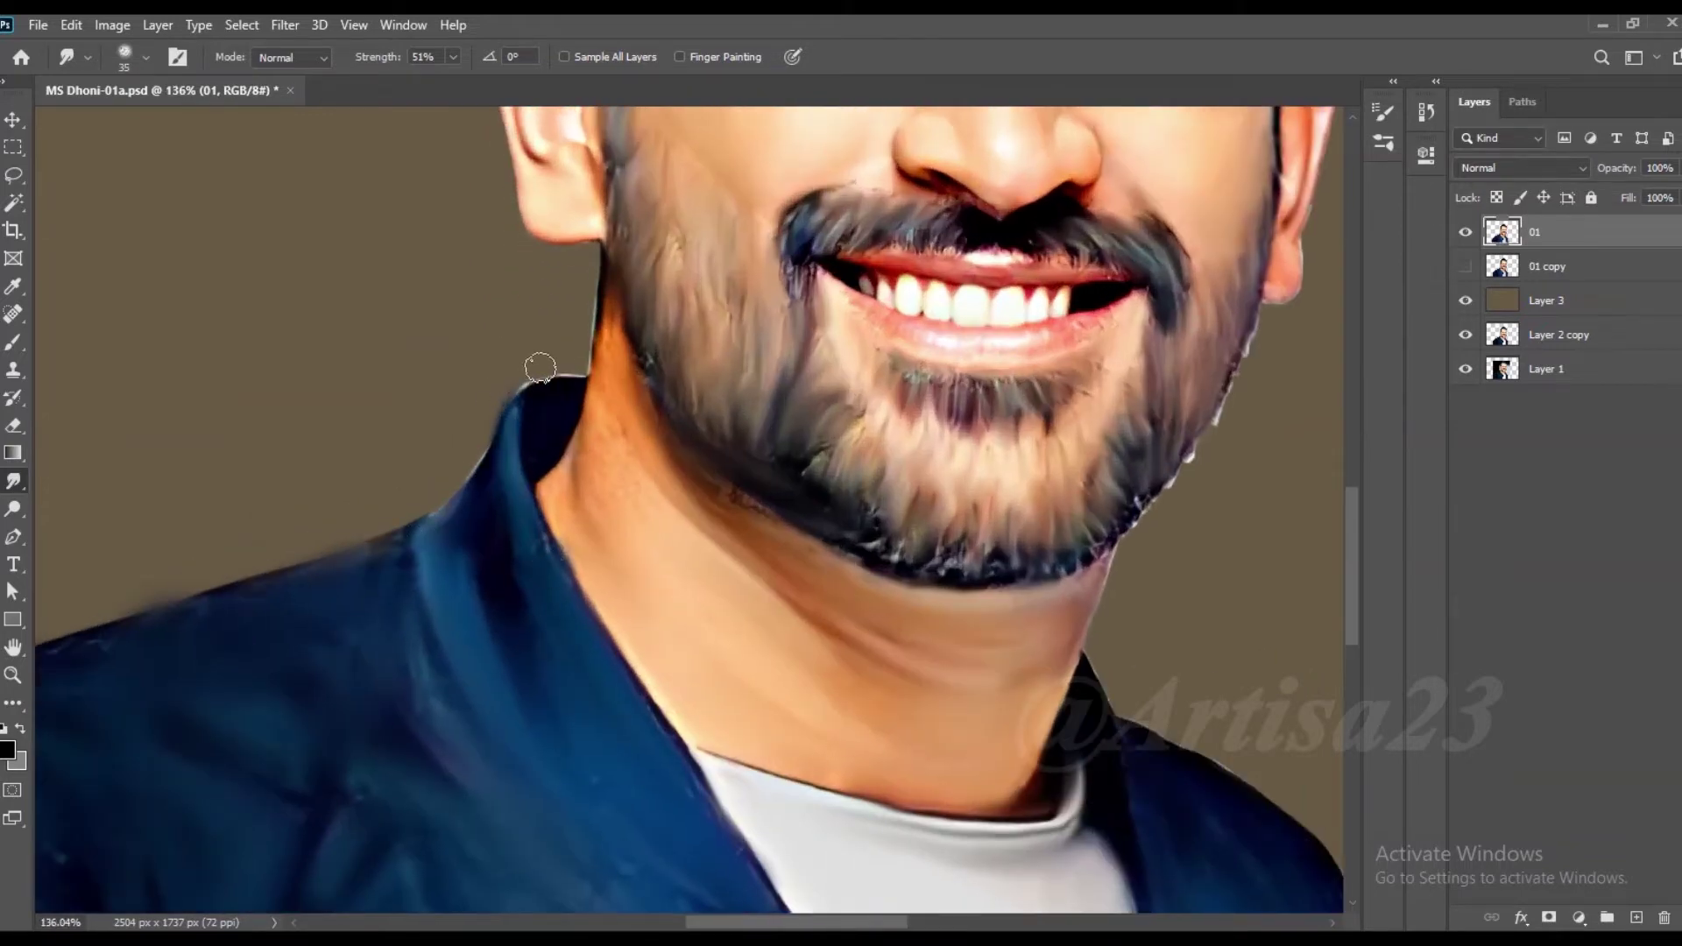
pyautogui.scroll(-3, 680, 488)
pyautogui.scroll(-1, 694, 481)
pyautogui.scroll(3, 695, 481)
pyautogui.scroll(2, 790, 476)
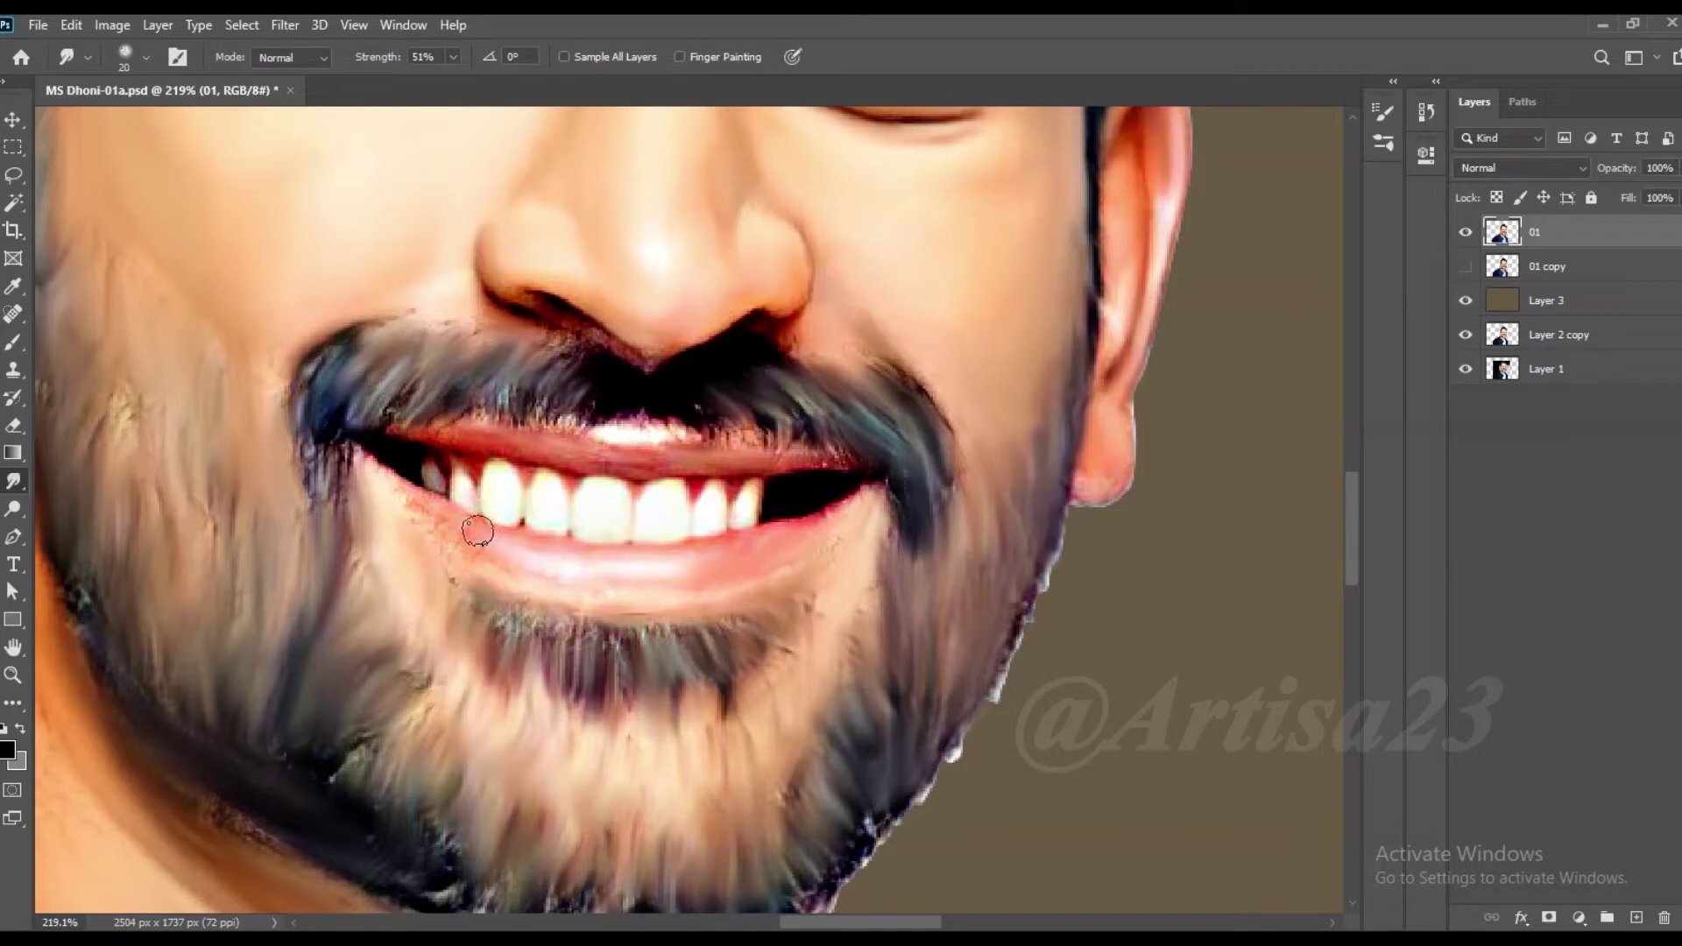
pyautogui.moveTo(523, 639); pyautogui.dragTo(613, 644)
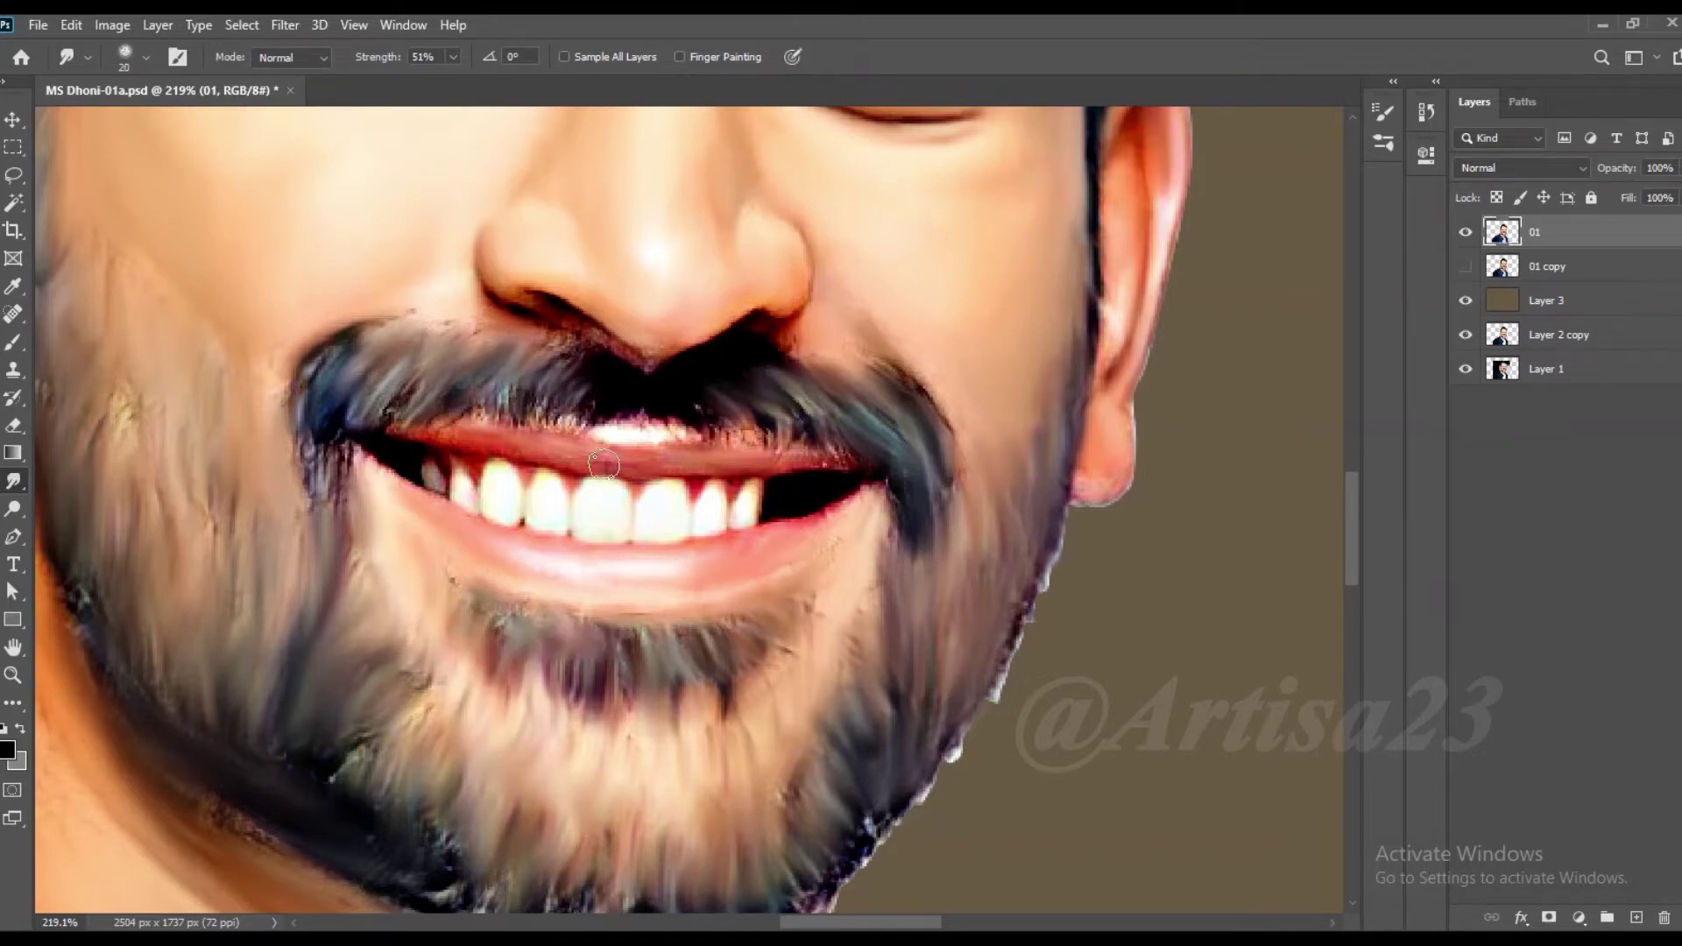
pyautogui.moveTo(362, 469); pyautogui.dragTo(324, 456)
# Step: Move Layer 3 above the 01 copy layer in the stack
pyautogui.press(']')
pyautogui.scroll(-3, 624, 426)
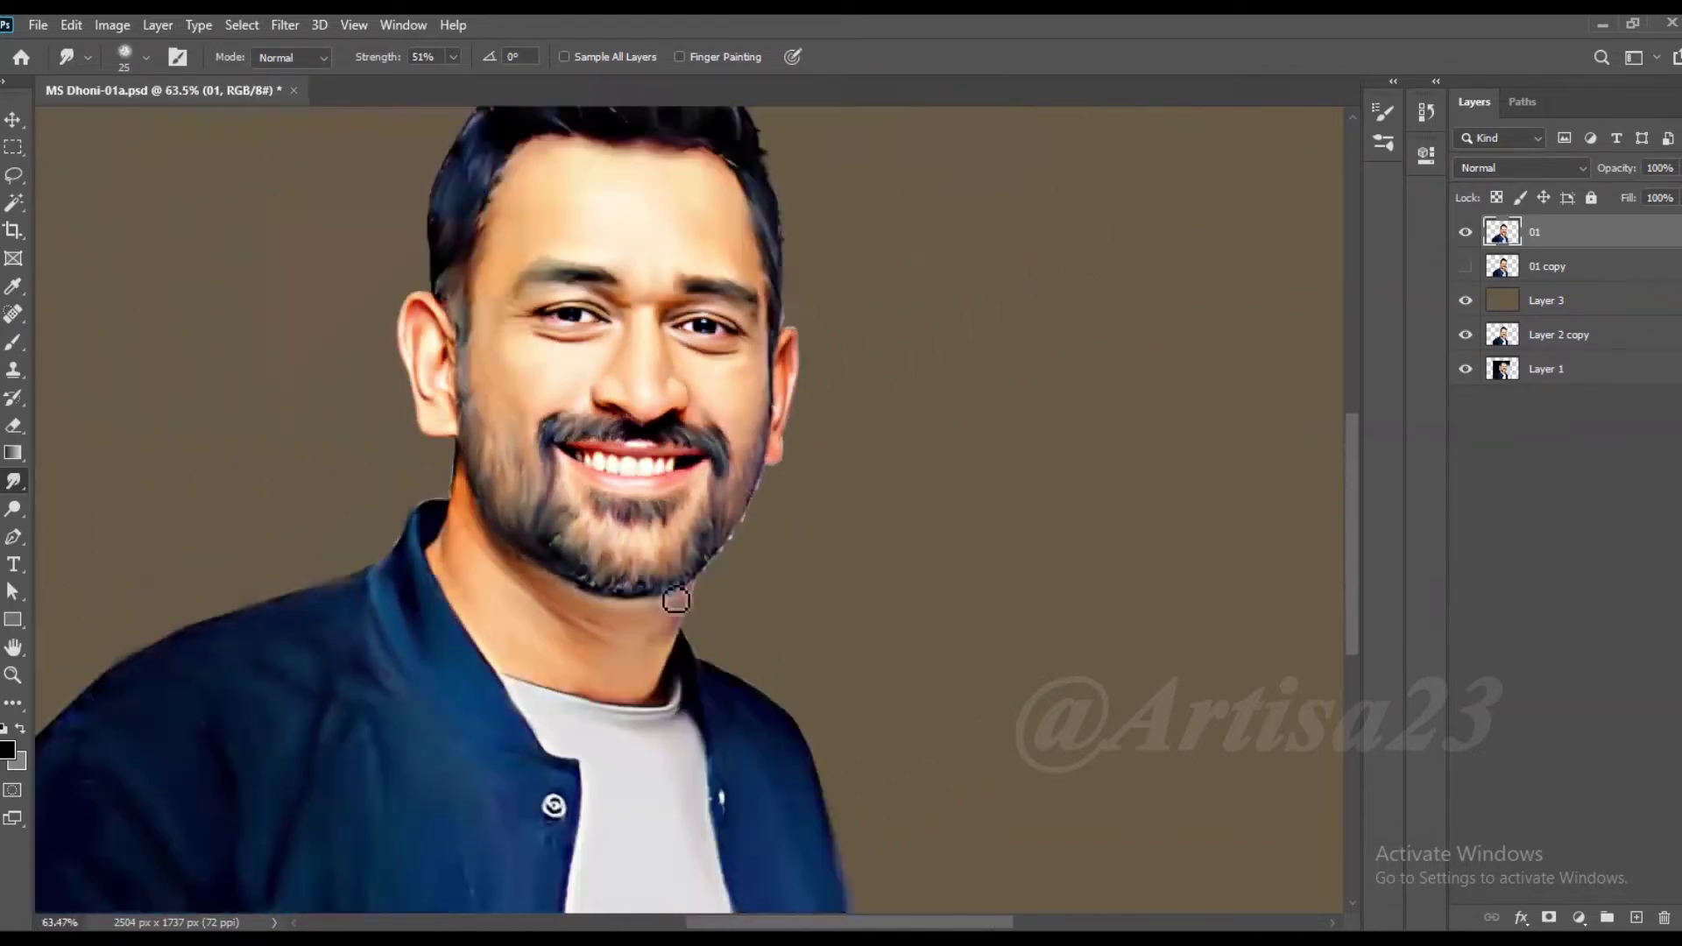
pyautogui.scroll(2, 576, 534)
pyautogui.scroll(-5, 728, 514)
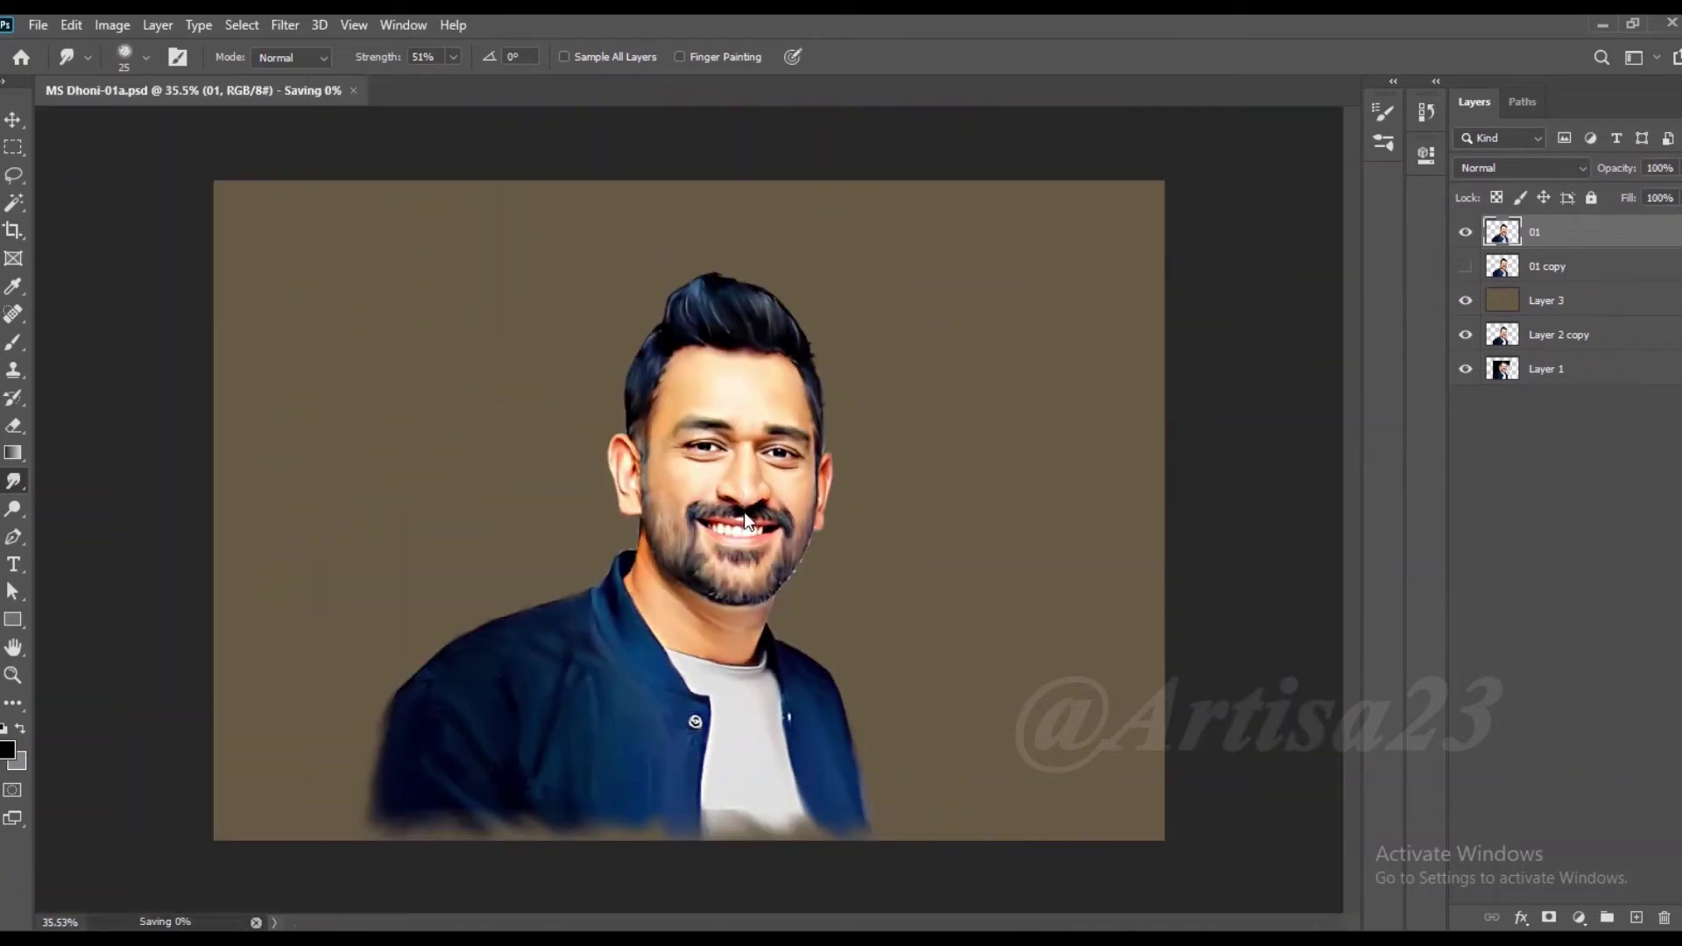
pyautogui.click(1551, 300)
pyautogui.hotkey('ctrl', ']')
# Step: Add a new empty layer and save the file
pyautogui.click(1636, 918)
pyautogui.scroll(-1, 980, 462)
pyautogui.hotkey('ctrl', 's')
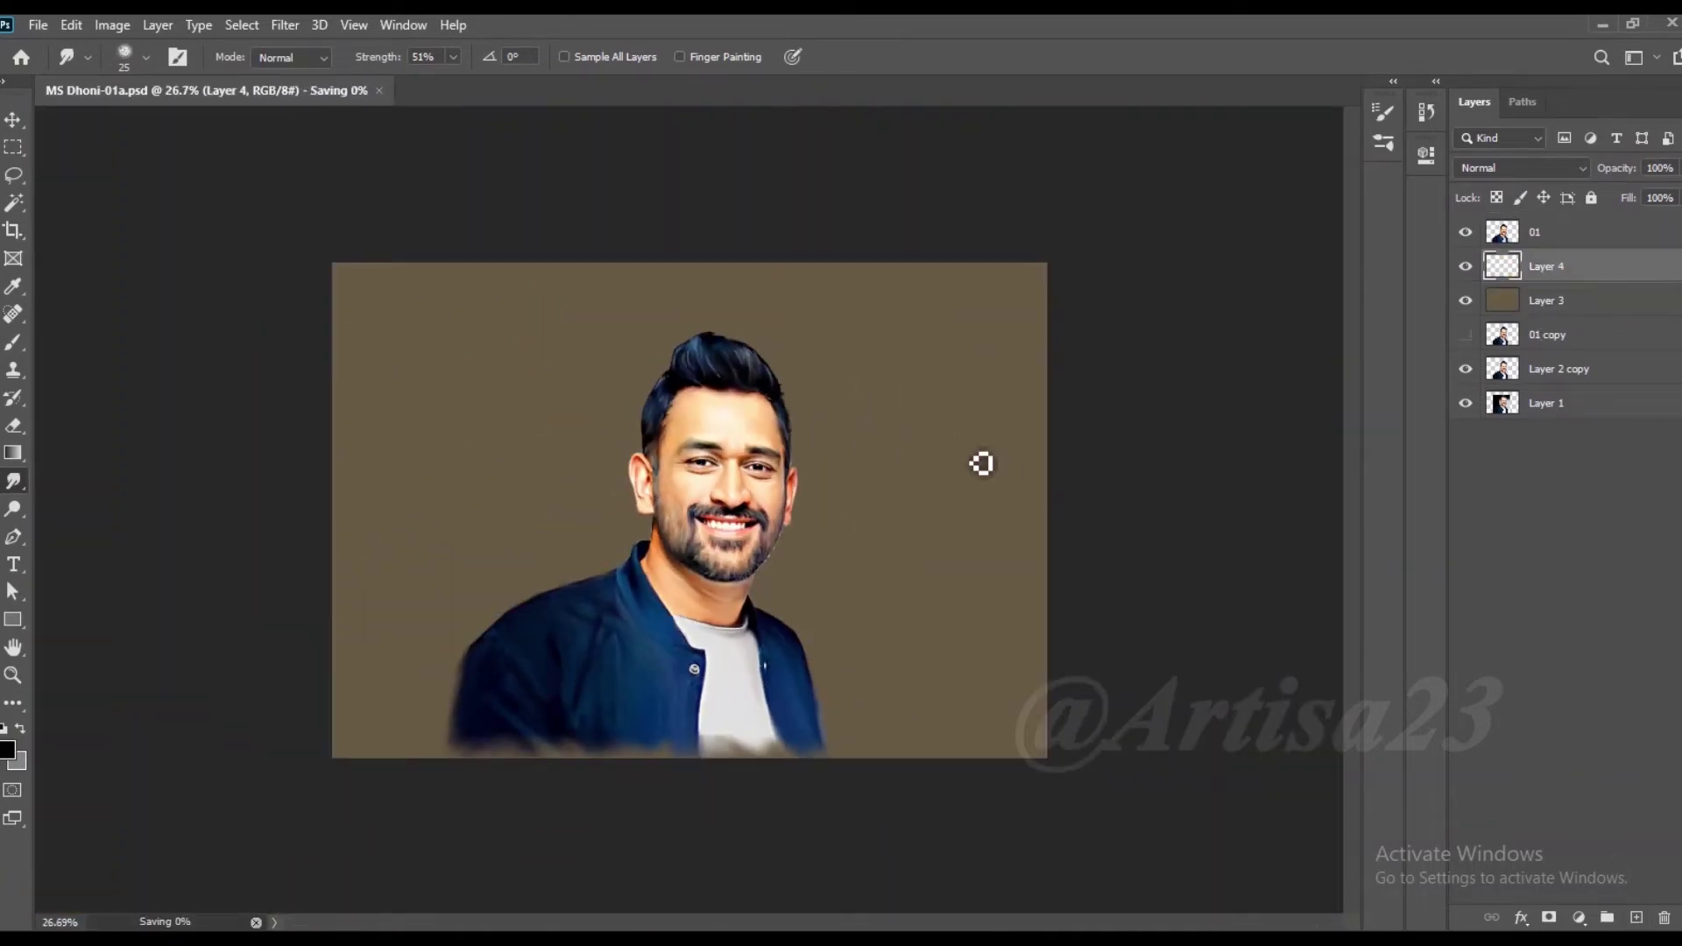
# Step: Crop the canvas wider to 2908 px and fill the side strips on Layer 3 with the sampled brown
pyautogui.press('c')
pyautogui.moveTo(1049, 499); pyautogui.dragTo(1105, 498)
pyautogui.press('Return')
pyautogui.click(1548, 299)
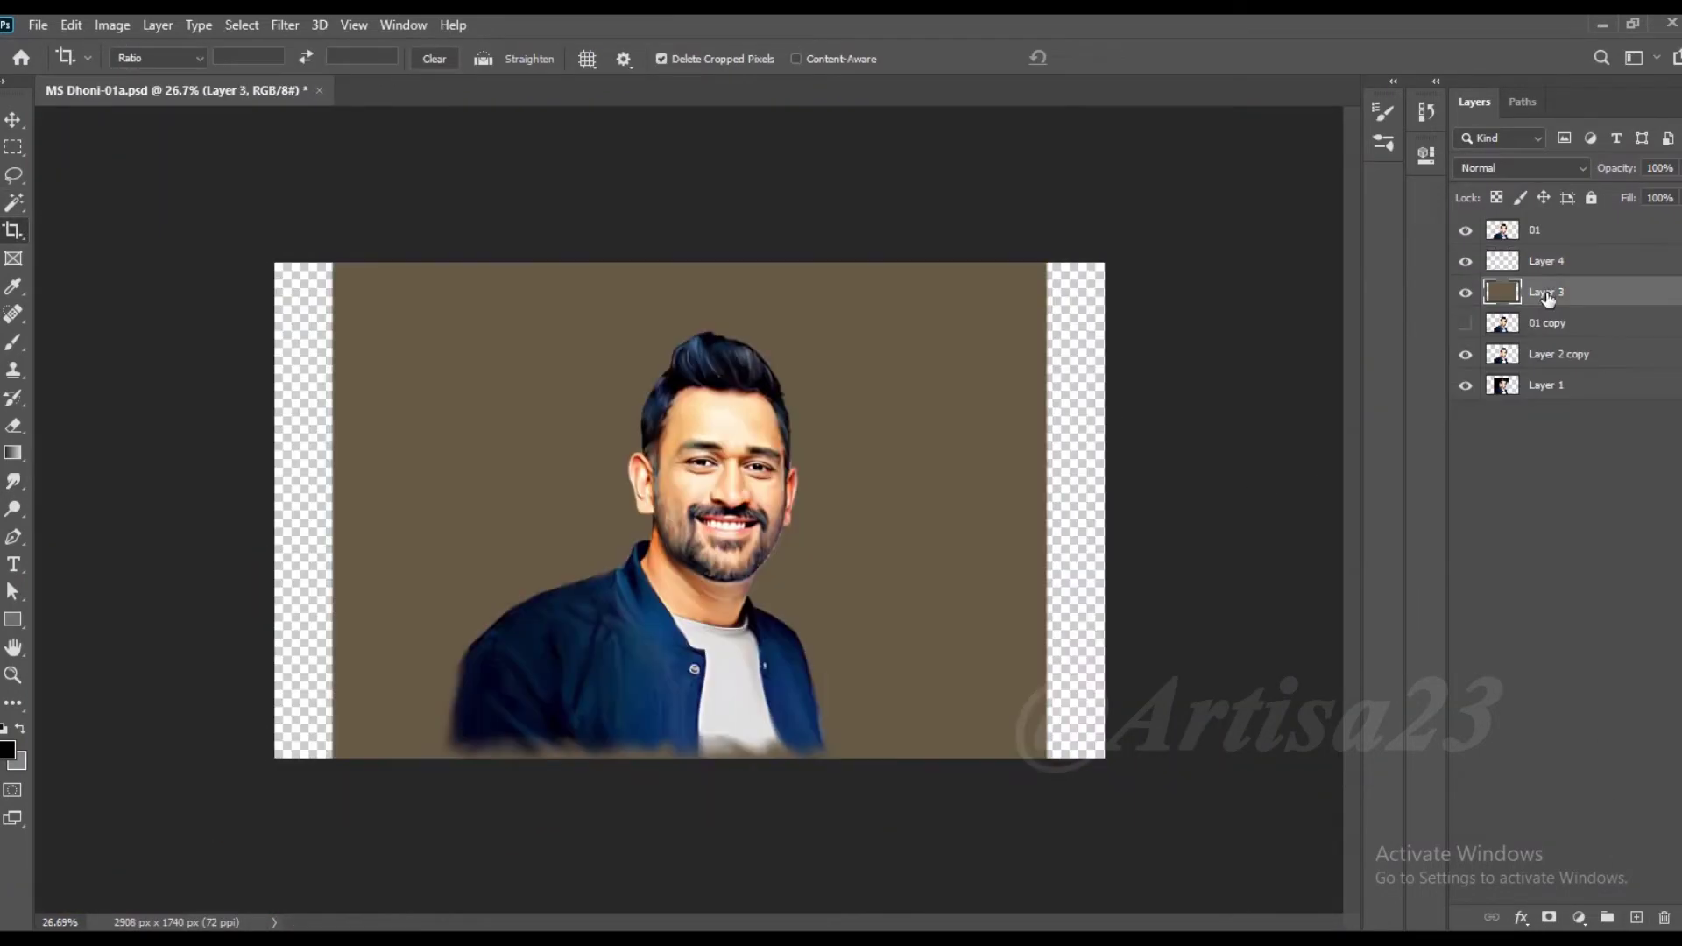
pyautogui.click(21, 349)
pyautogui.keyDown('alt'); pyautogui.click(495, 319); pyautogui.keyUp('alt')
pyautogui.hotkey('alt', 'BackSpace')
# Step: On Layer 4, ready the Artisa23_Texture 4 brush at 54% opacity with light tan b6a86e
pyautogui.hotkey('alt', ']')
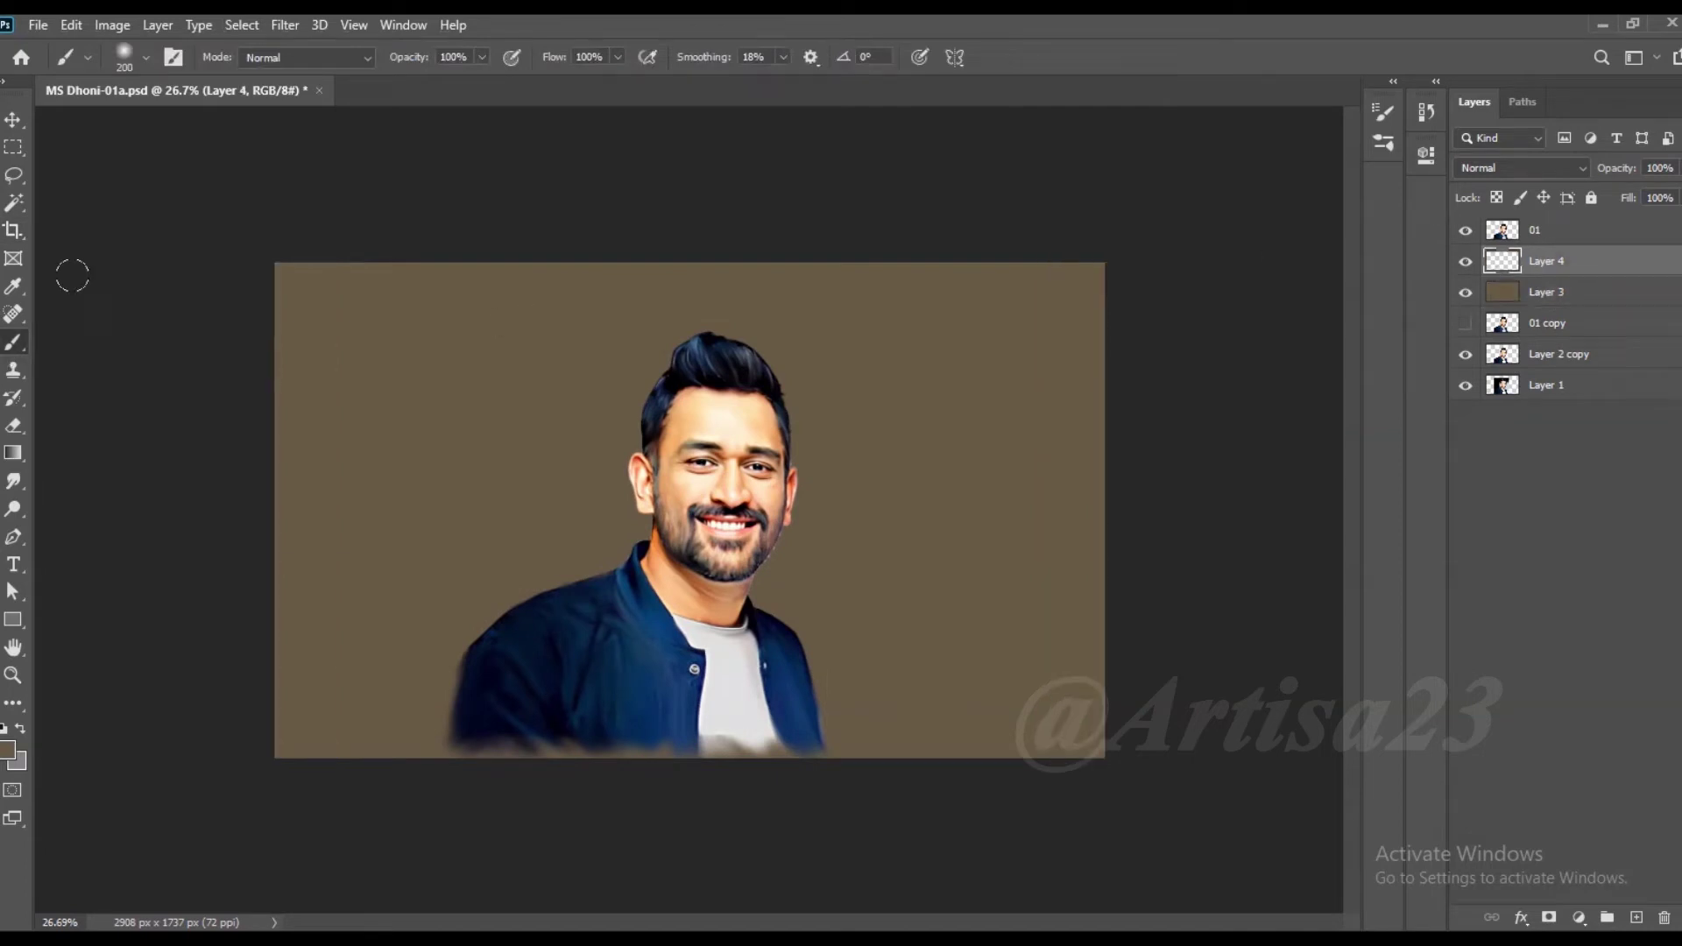
pyautogui.click(174, 56)
pyautogui.click(1070, 103)
pyautogui.click(976, 414)
pyautogui.scroll(-2, 1227, 394)
pyautogui.click(1230, 523)
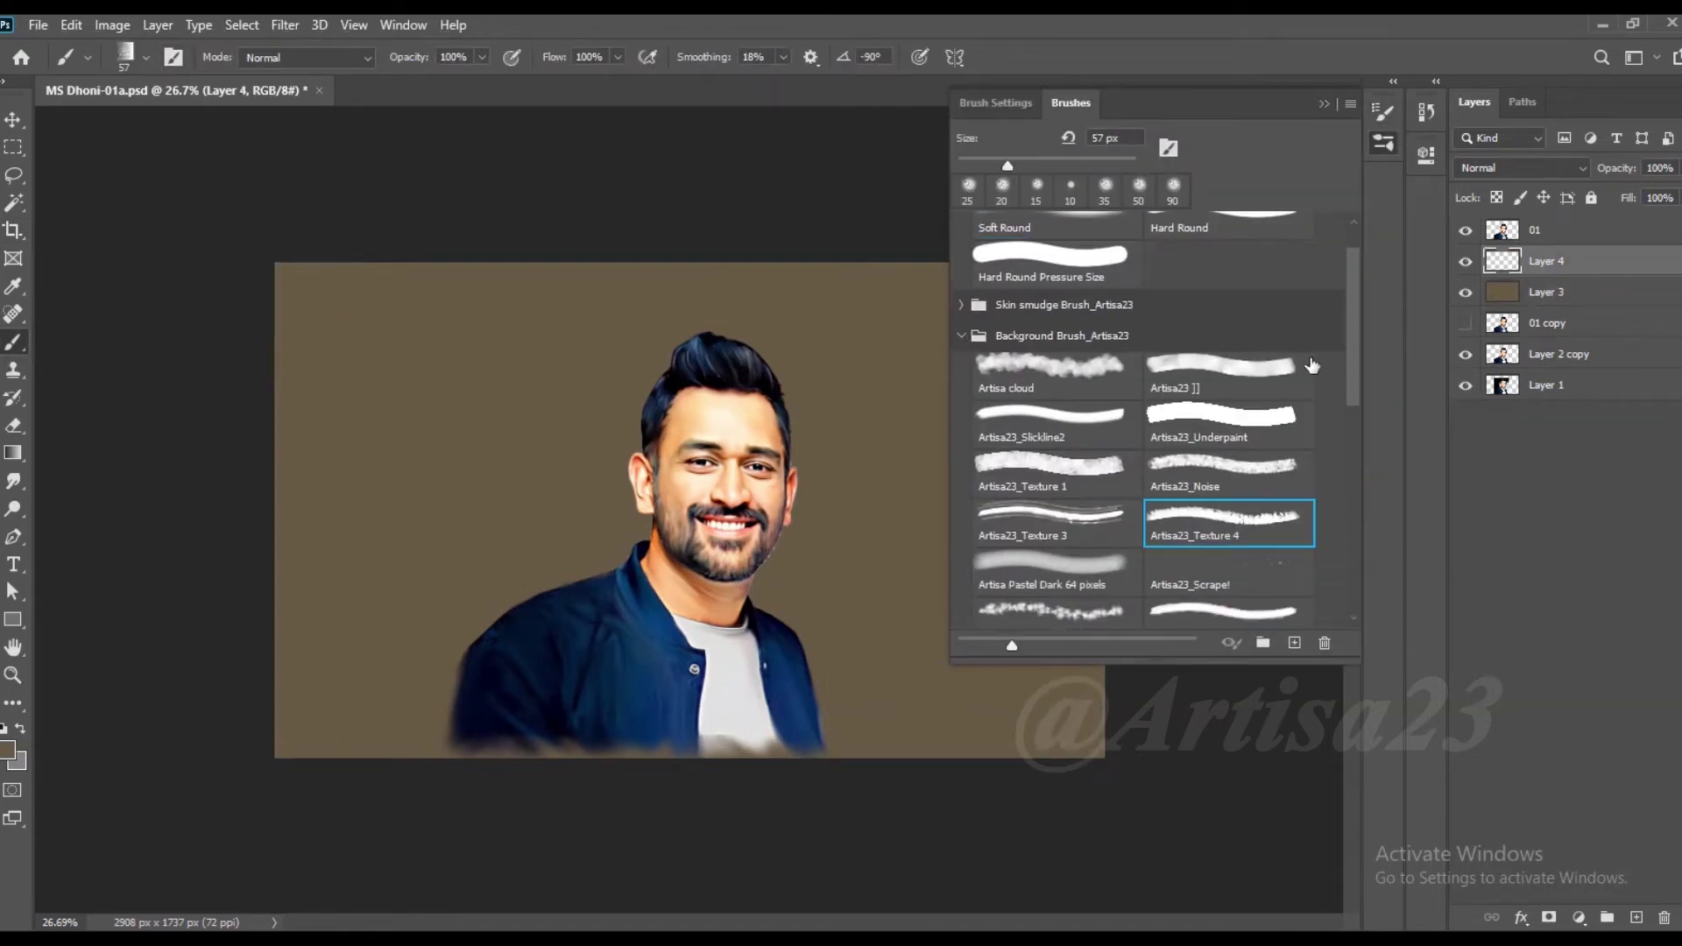
pyautogui.click(1324, 104)
pyautogui.moveTo(480, 68); pyautogui.dragTo(435, 88)
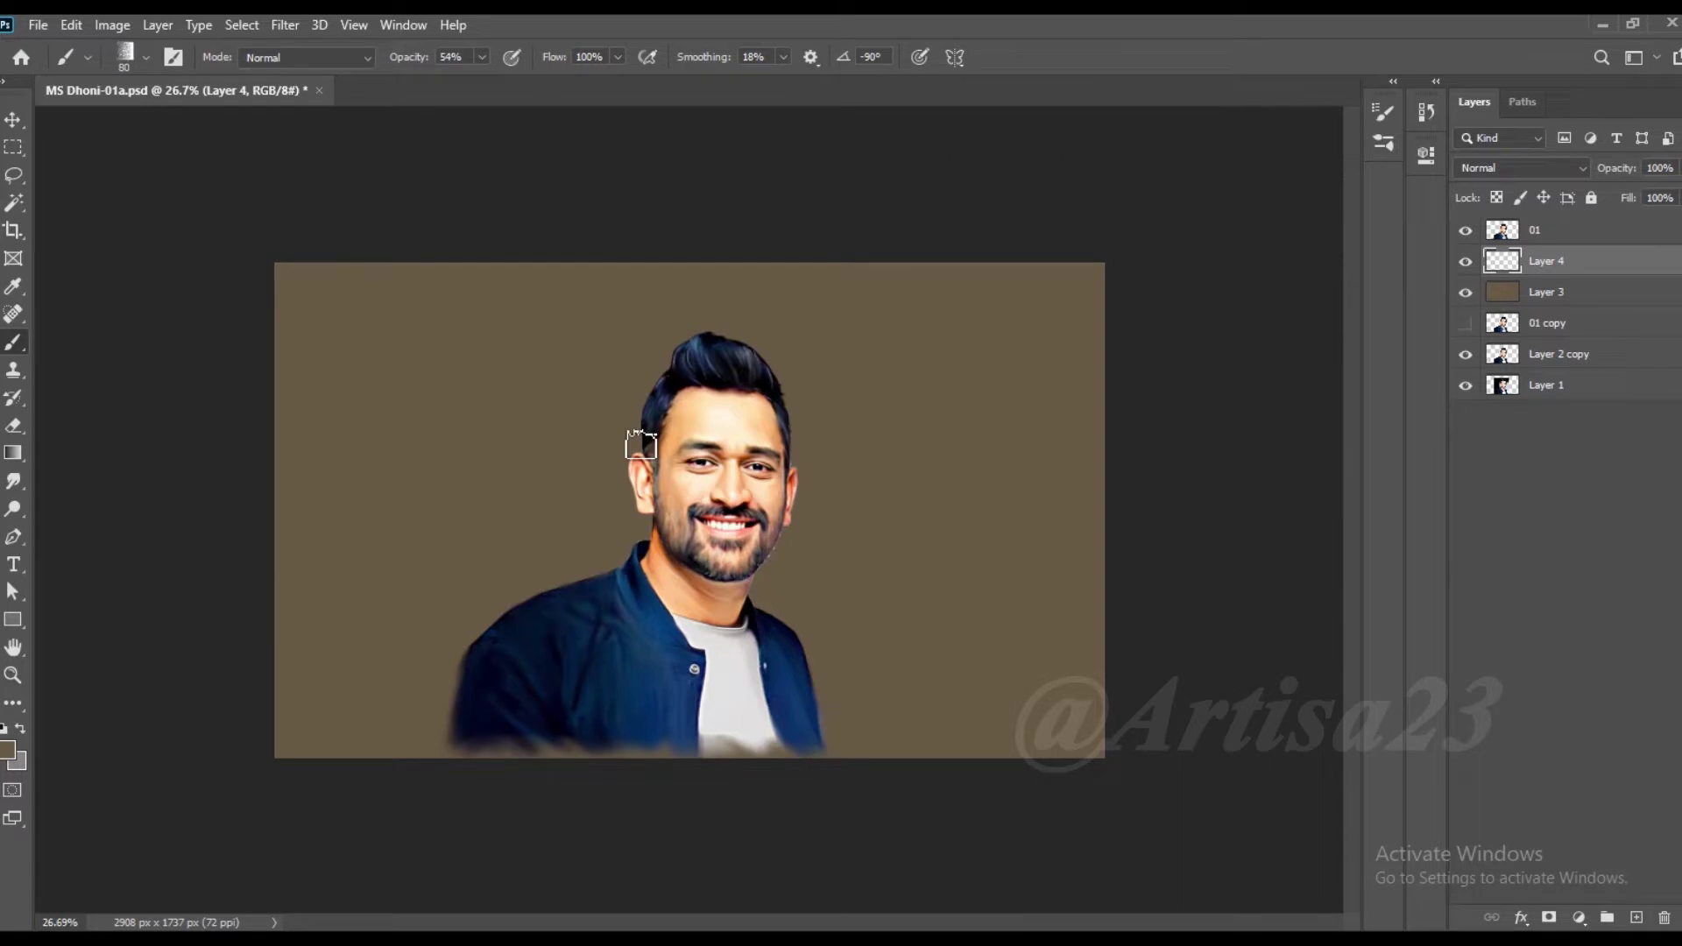
pyautogui.click(7, 749)
pyautogui.click(1239, 488)
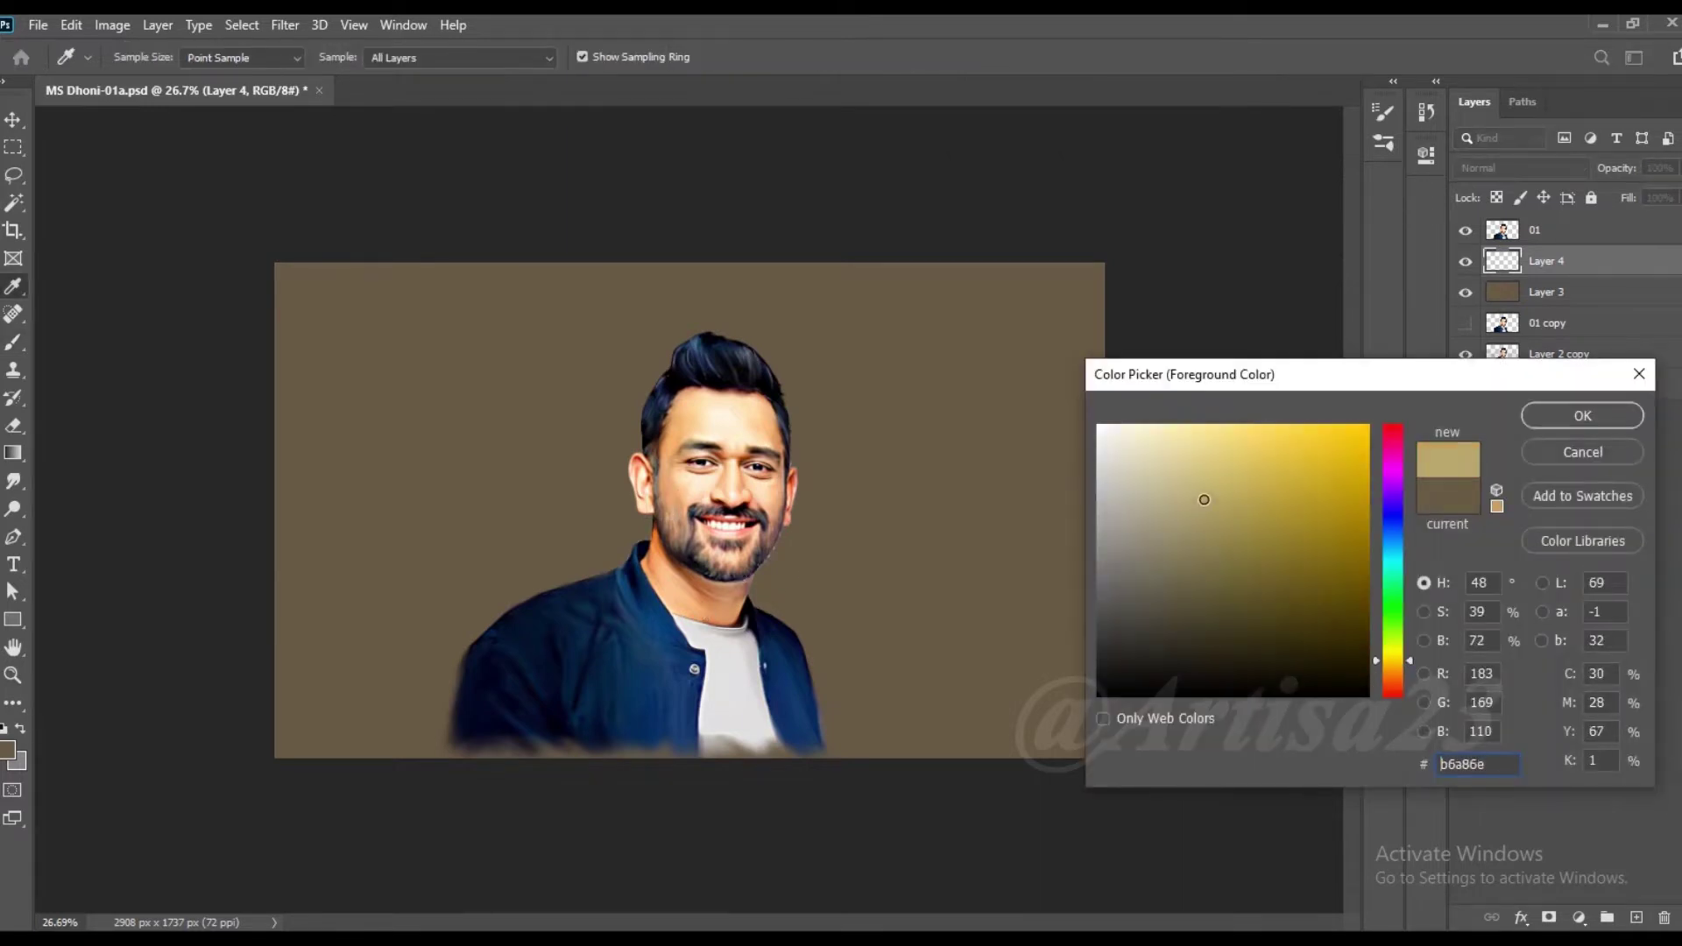
# Step: Paint light tan textured strokes beside the head
pyautogui.click(1581, 413)
pyautogui.moveTo(788, 434); pyautogui.dragTo(820, 386)
pyautogui.moveTo(657, 368); pyautogui.dragTo(613, 478)
pyautogui.moveTo(841, 408); pyautogui.dragTo(802, 548)
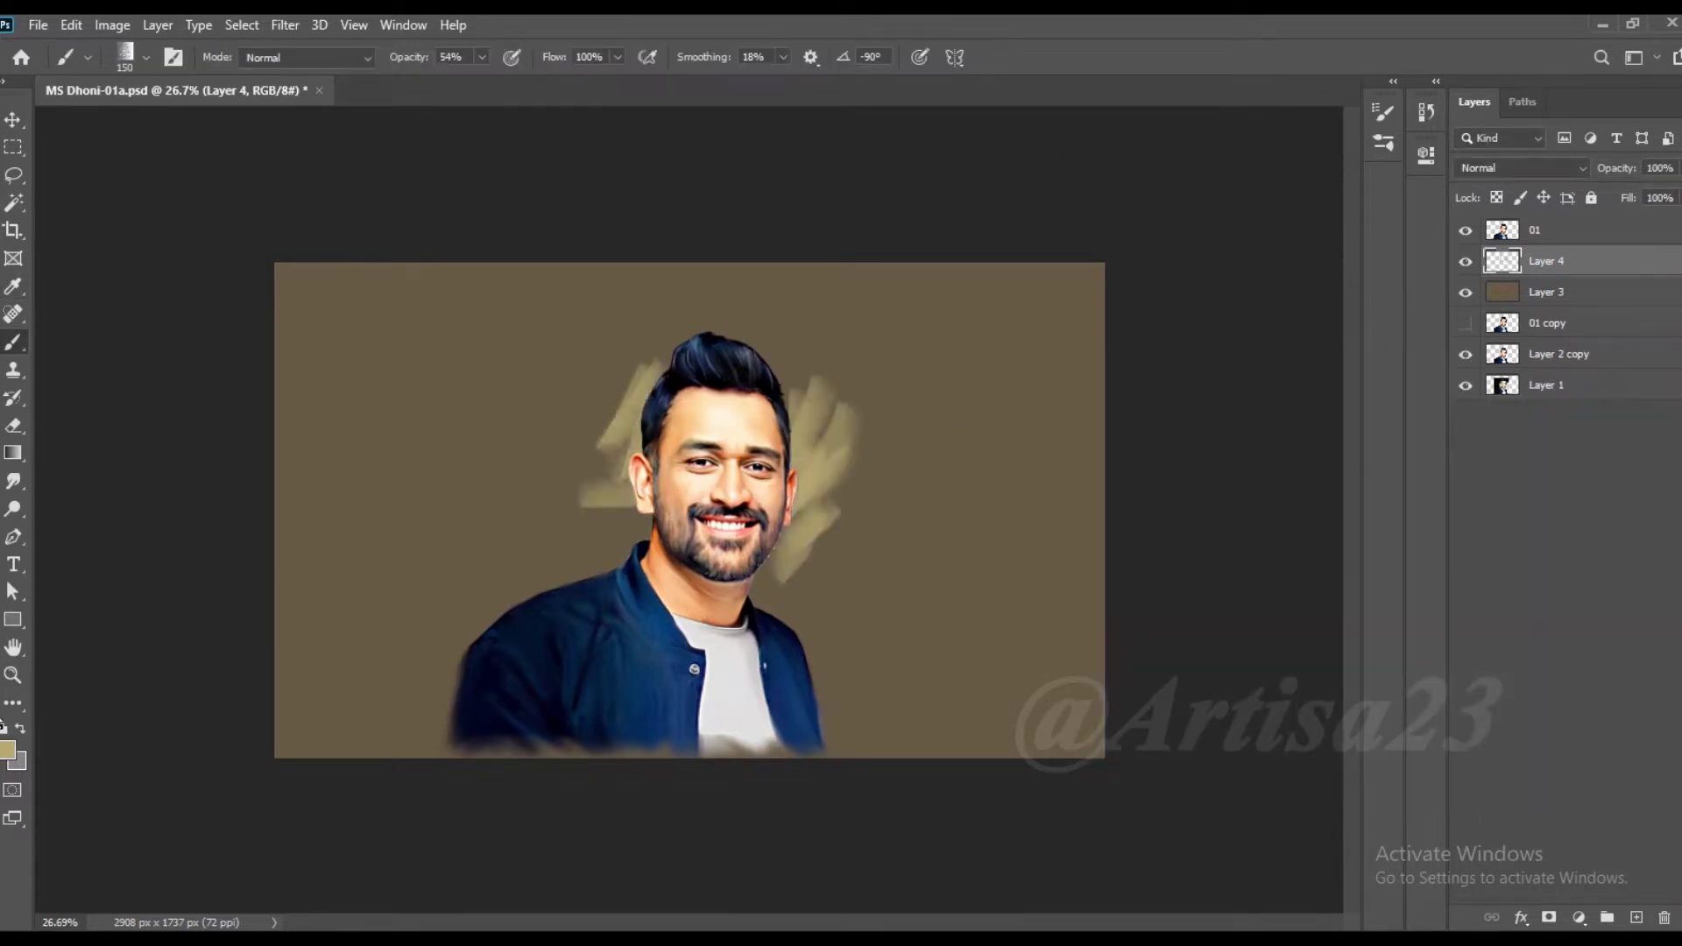
pyautogui.moveTo(828, 460); pyautogui.dragTo(784, 579)
# Step: Switch the foreground to teal and paint teal strokes right of the head
pyautogui.click(7, 749)
pyautogui.moveTo(1400, 548); pyautogui.dragTo(1395, 565)
pyautogui.click(1582, 415)
pyautogui.moveTo(820, 390); pyautogui.dragTo(788, 469)
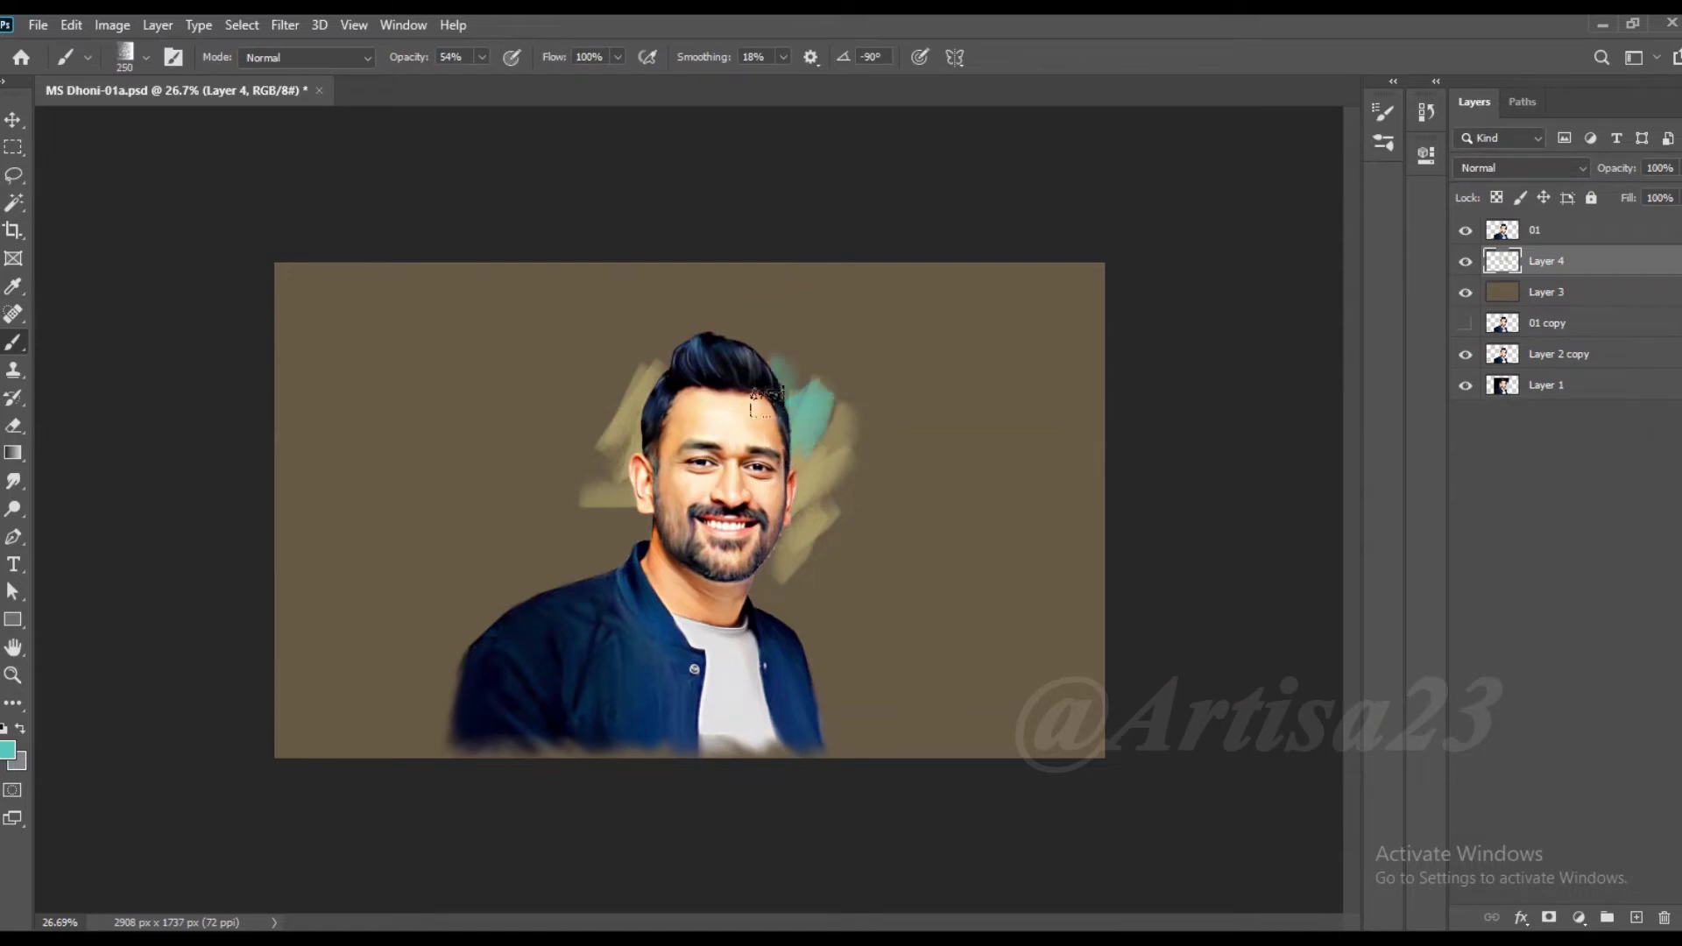
pyautogui.moveTo(814, 355); pyautogui.dragTo(842, 456)
pyautogui.moveTo(833, 482); pyautogui.dragTo(780, 613)
# Step: Sample tan and teal from the canvas and paint strokes above, left and right of the head
pyautogui.keyDown('alt'); pyautogui.click(627, 365); pyautogui.keyUp('alt')
pyautogui.moveTo(630, 377)
pyautogui.mouseDown()
pyautogui.moveTo(692, 289)
pyautogui.moveTo(535, 500)
pyautogui.moveTo(552, 578)
pyautogui.mouseUp()
pyautogui.moveTo(795, 634); pyautogui.dragTo(832, 692)
pyautogui.keyDown('alt'); pyautogui.click(810, 543); pyautogui.keyUp('alt')
pyautogui.moveTo(815, 491); pyautogui.dragTo(876, 560)
pyautogui.keyDown('alt'); pyautogui.click(832, 438); pyautogui.keyUp('alt')
pyautogui.moveTo(868, 368); pyautogui.dragTo(779, 346)
pyautogui.moveTo(863, 446); pyautogui.dragTo(872, 638)
pyautogui.moveTo(564, 545); pyautogui.dragTo(490, 464)
# Step: Sample the jacket's dark blue and paint it along both sides of the jacket
pyautogui.keyDown('alt'); pyautogui.click(469, 676); pyautogui.keyUp('alt')
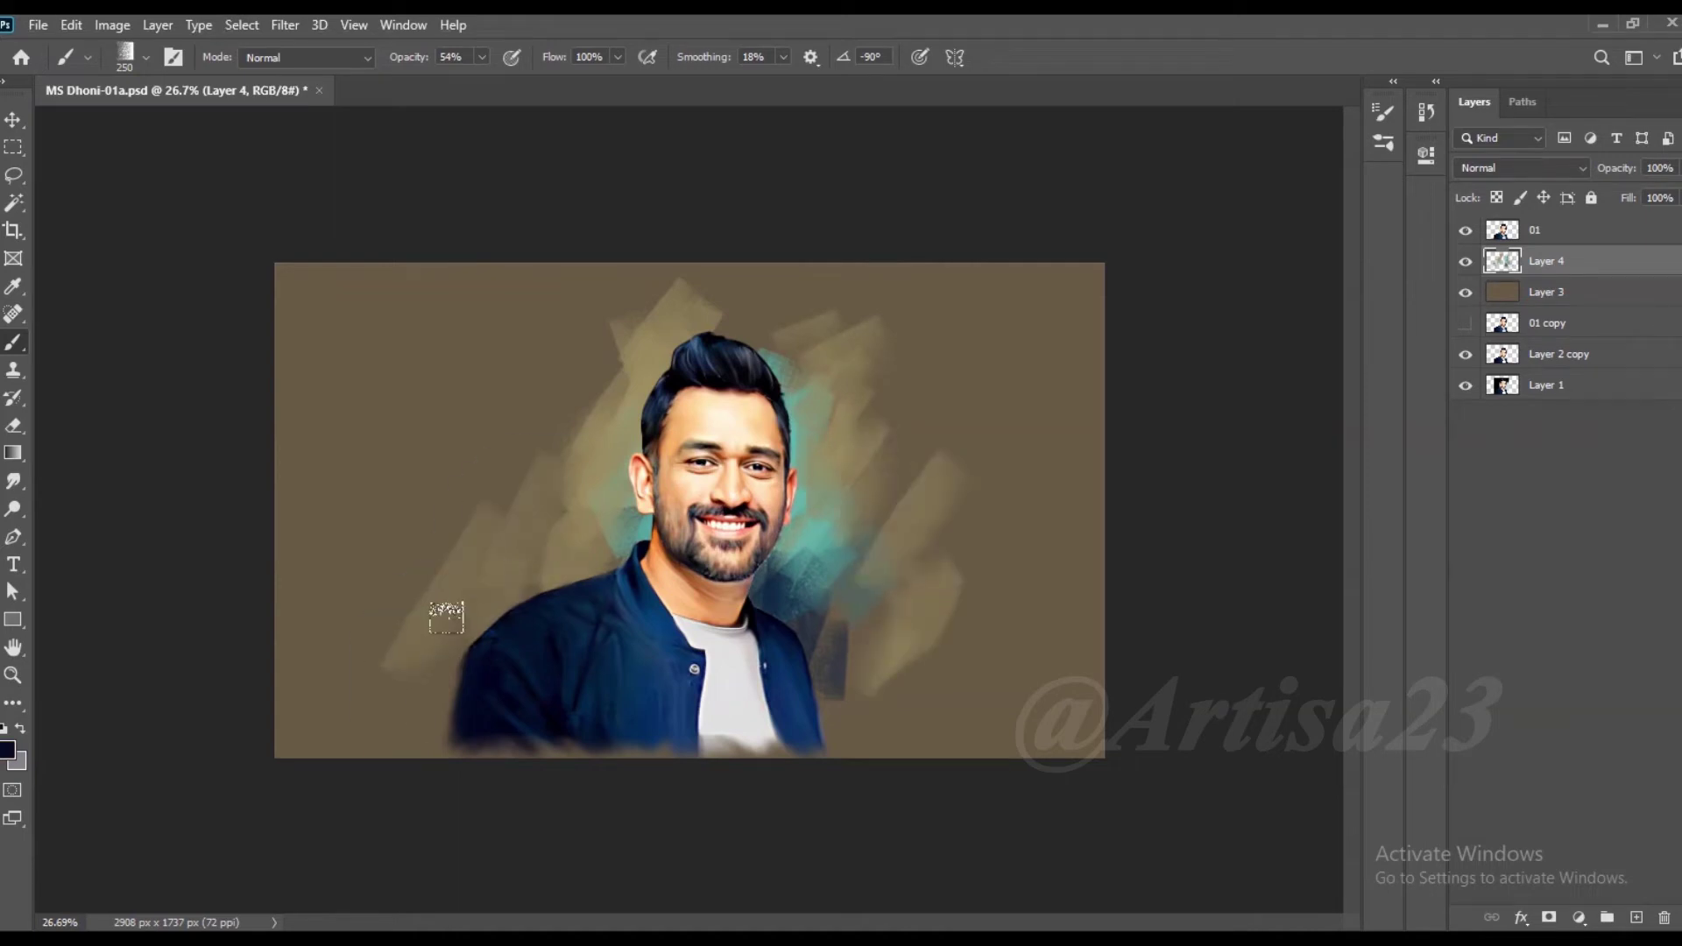
pyautogui.moveTo(450, 571); pyautogui.dragTo(407, 692)
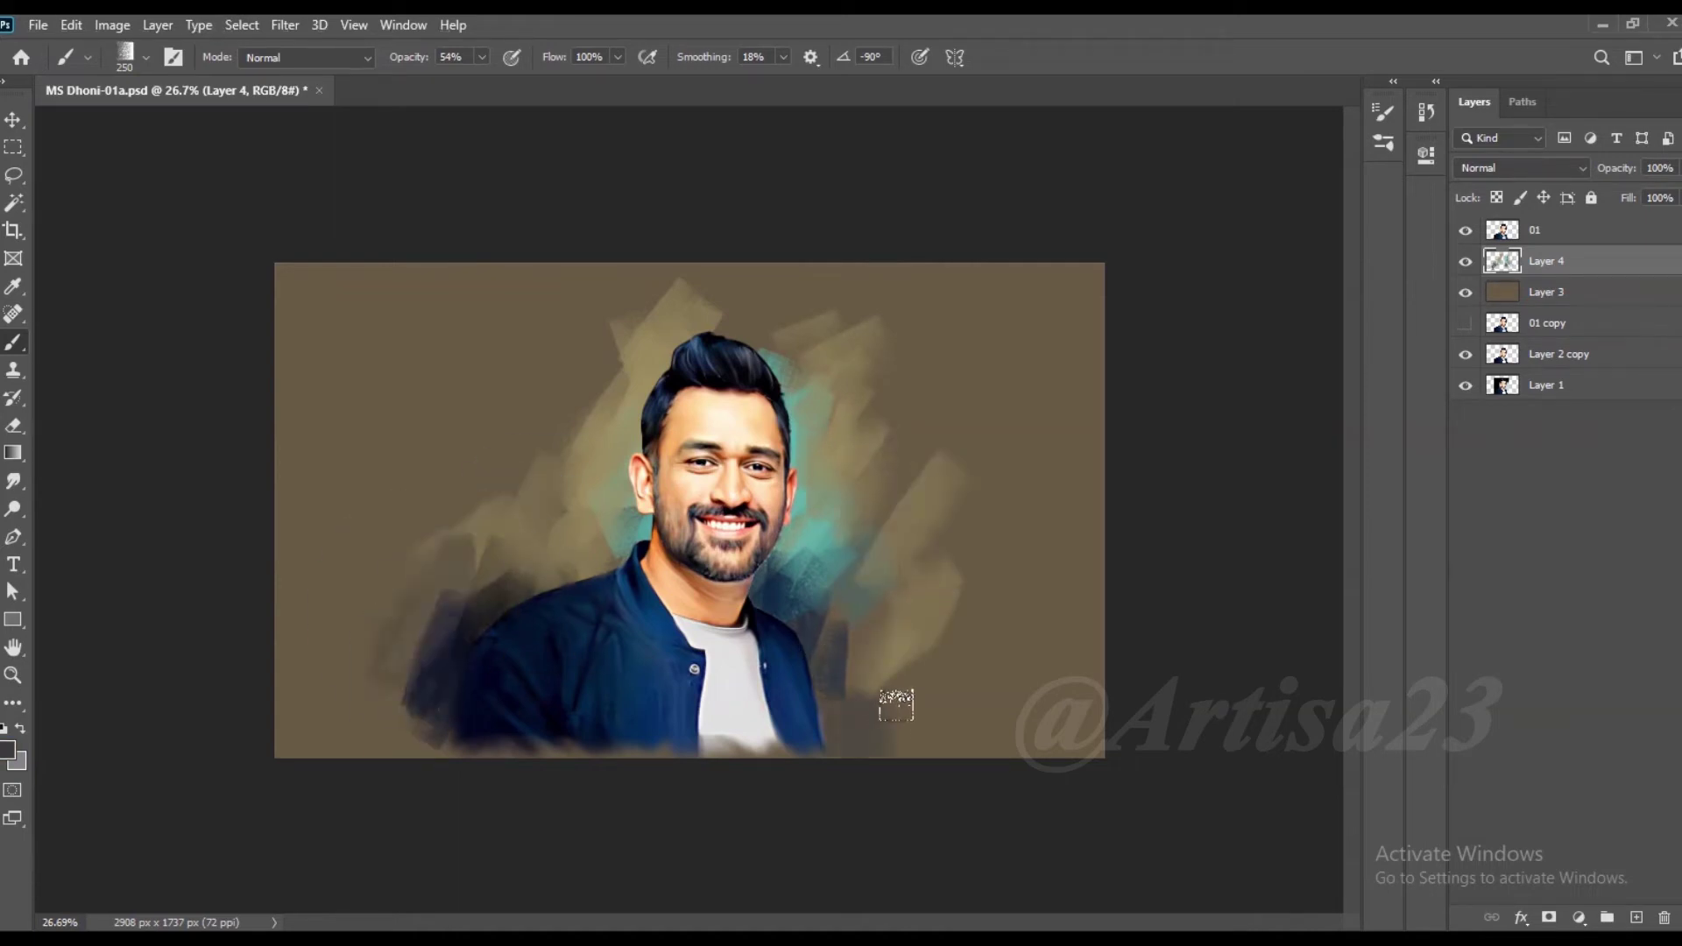
pyautogui.keyDown('alt'); pyautogui.click(833, 687); pyautogui.keyUp('alt')
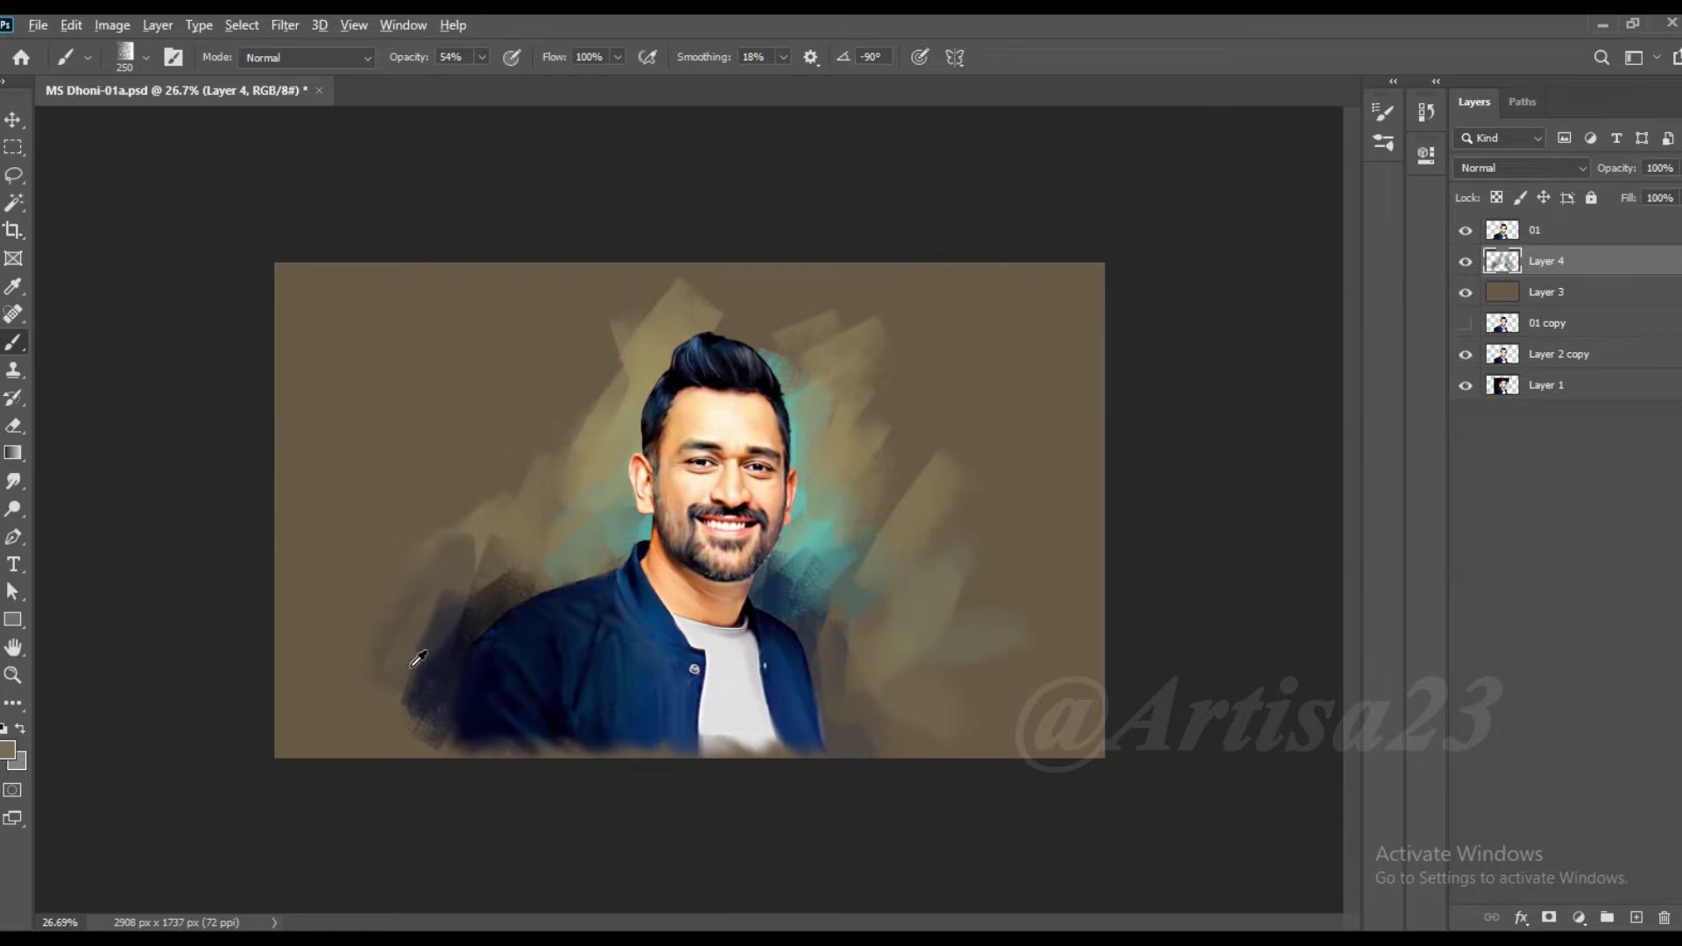
pyautogui.moveTo(394, 653); pyautogui.dragTo(386, 733)
pyautogui.moveTo(819, 731); pyautogui.dragTo(878, 628)
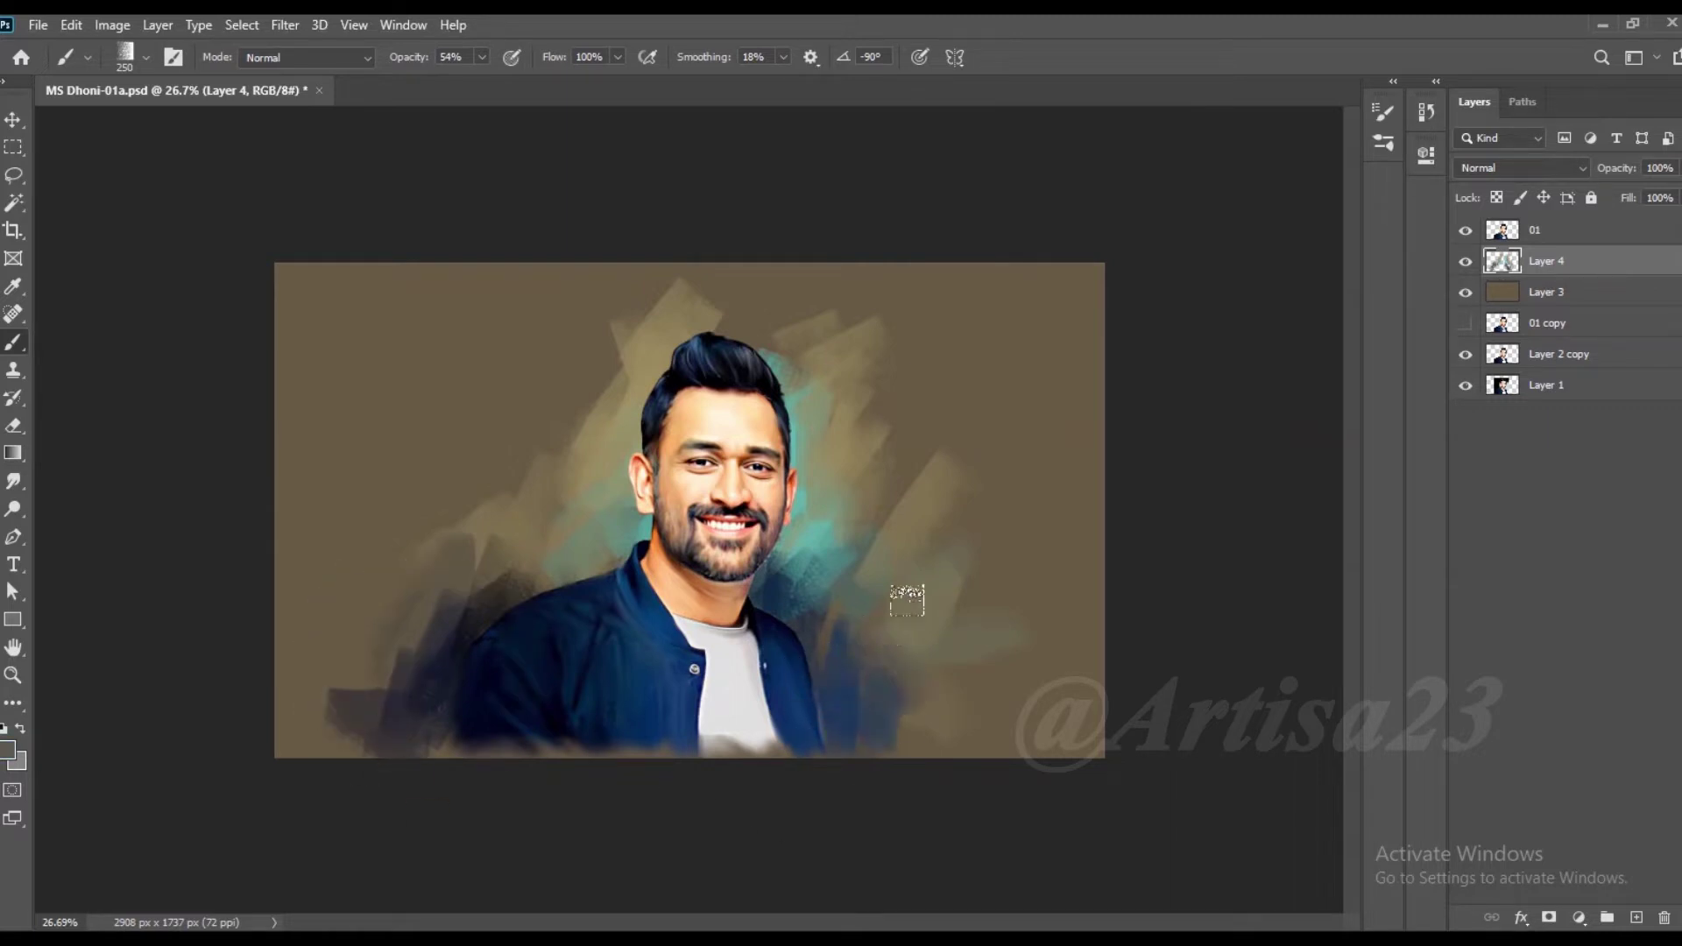
# Step: Add light teal right of the face and cover strokes above the head with tan at brush size 400
pyautogui.keyDown('alt'); pyautogui.click(859, 587); pyautogui.keyUp('alt')
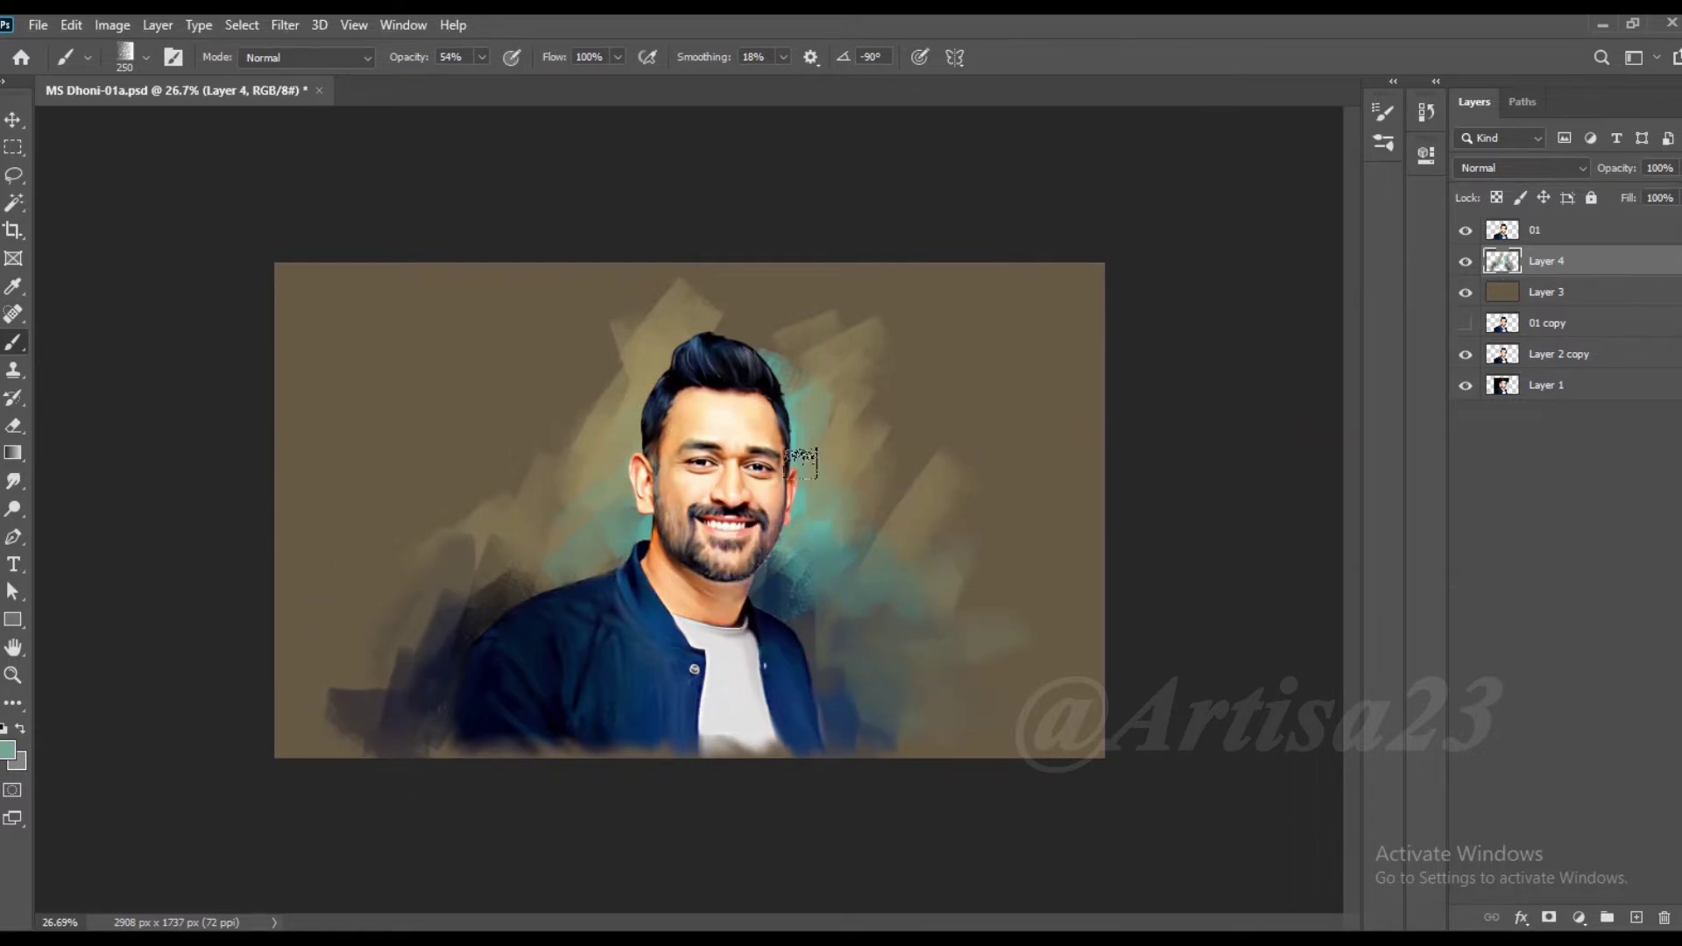
pyautogui.moveTo(781, 386); pyautogui.dragTo(892, 446)
pyautogui.keyDown('alt'); pyautogui.click(569, 386); pyautogui.keyUp('alt')
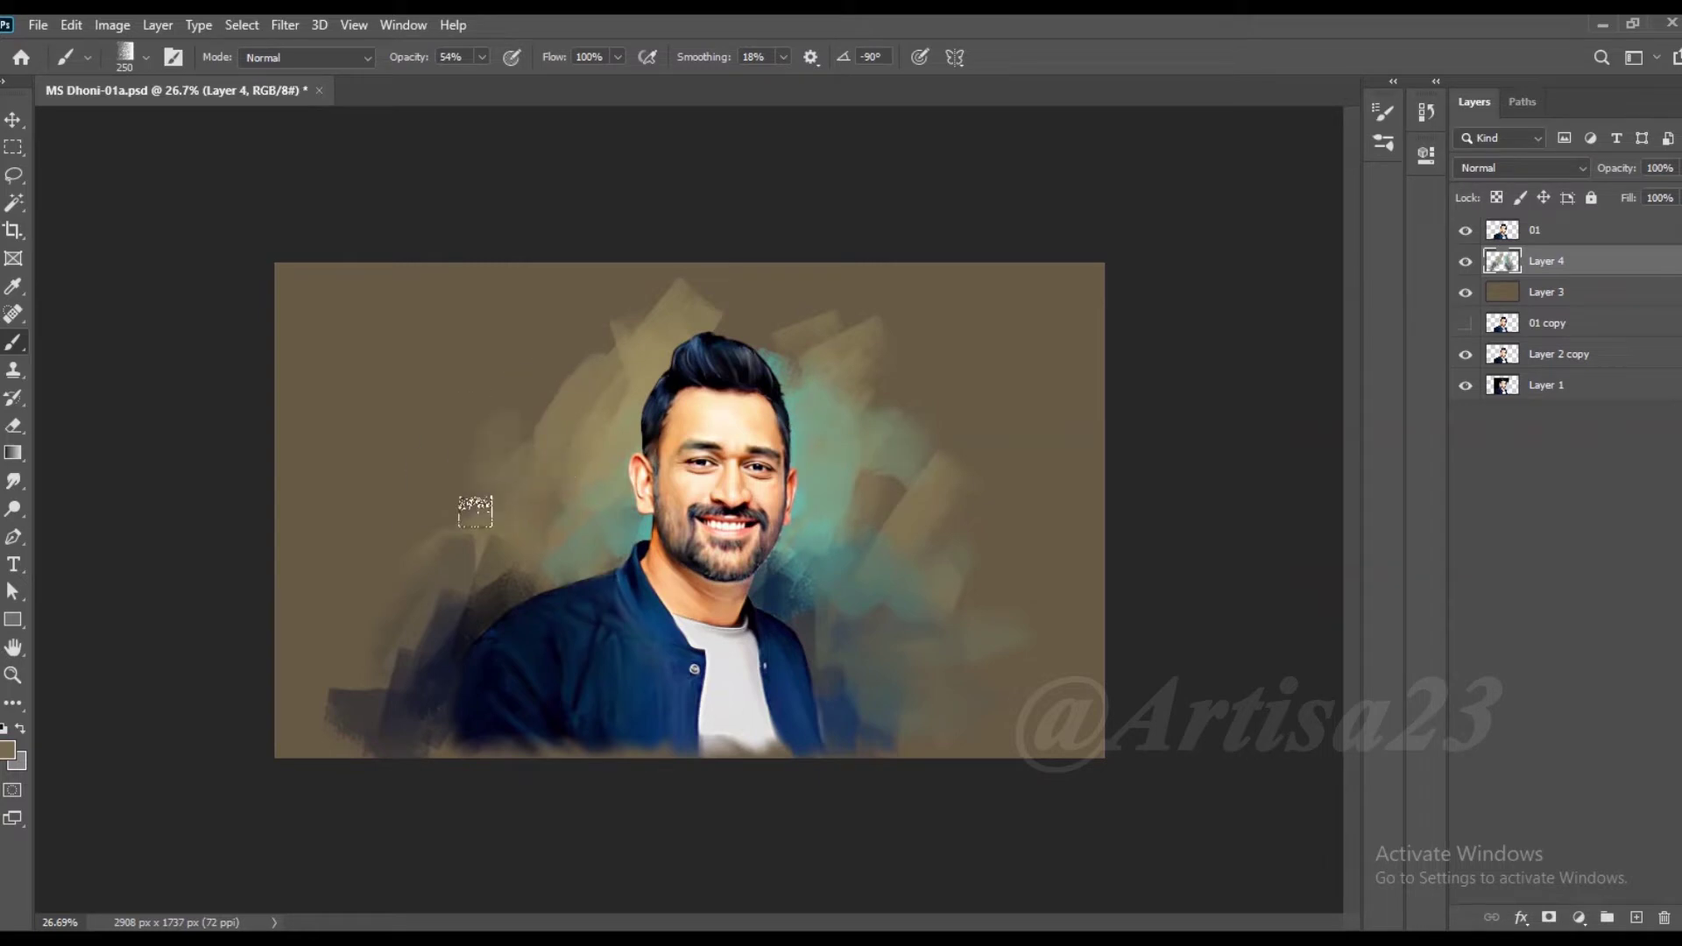
pyautogui.press(']')
pyautogui.moveTo(563, 300); pyautogui.dragTo(788, 359)
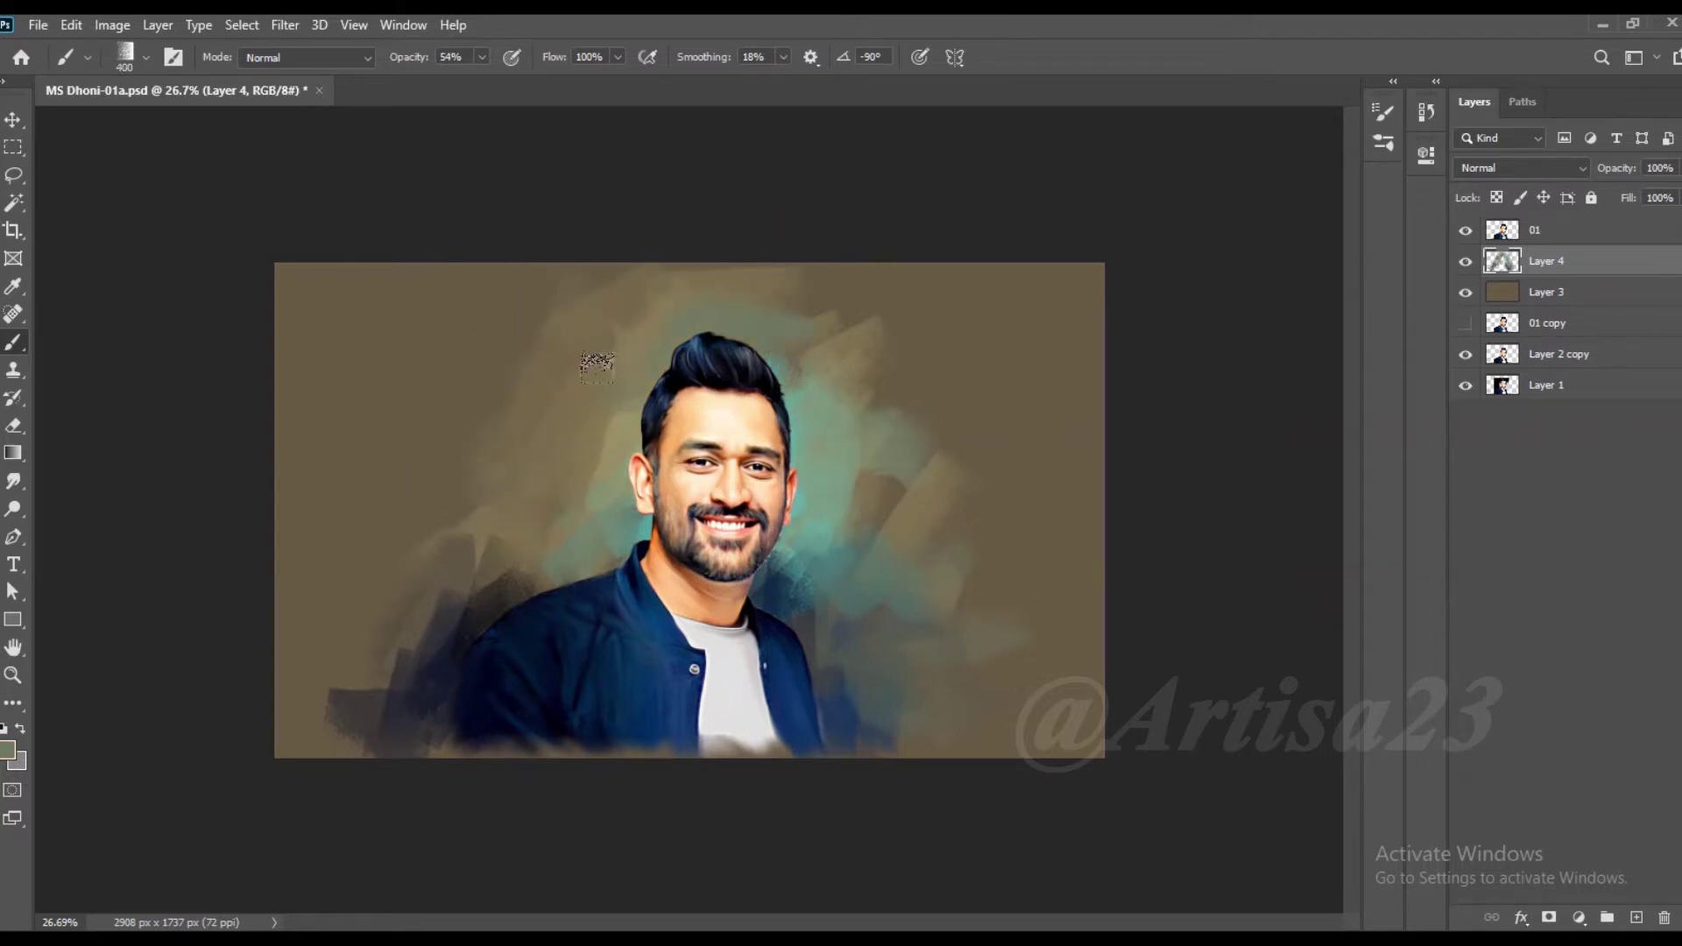
pyautogui.keyDown('alt'); pyautogui.click(801, 419); pyautogui.keyUp('alt')
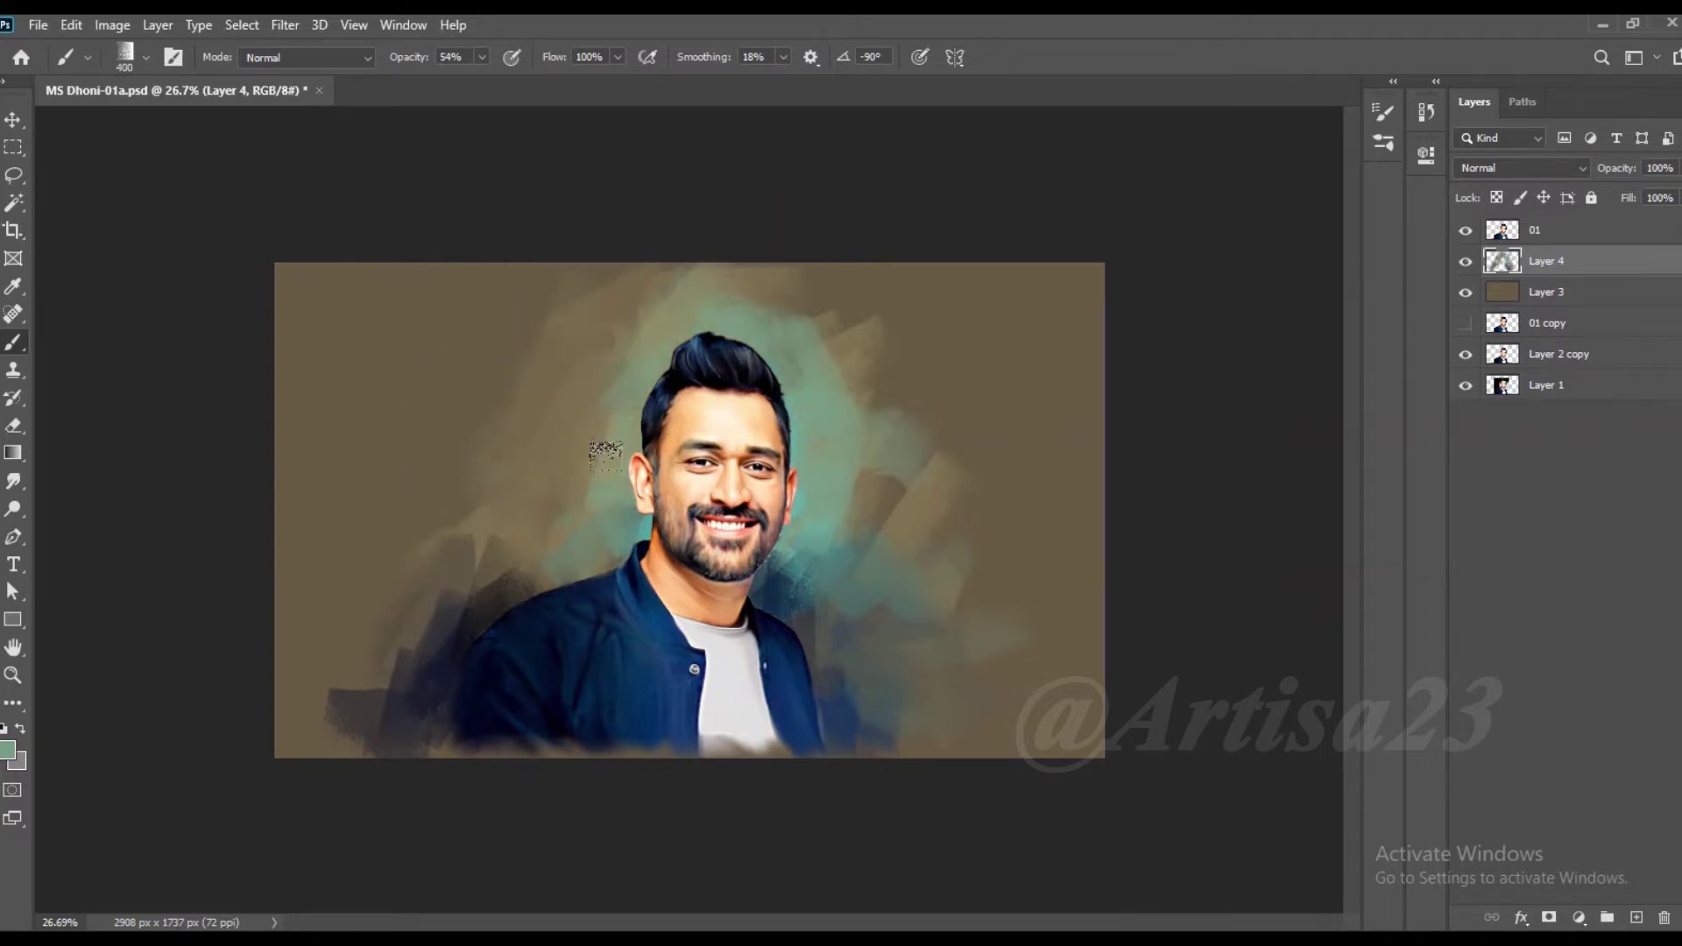
pyautogui.moveTo(787, 531); pyautogui.dragTo(980, 596)
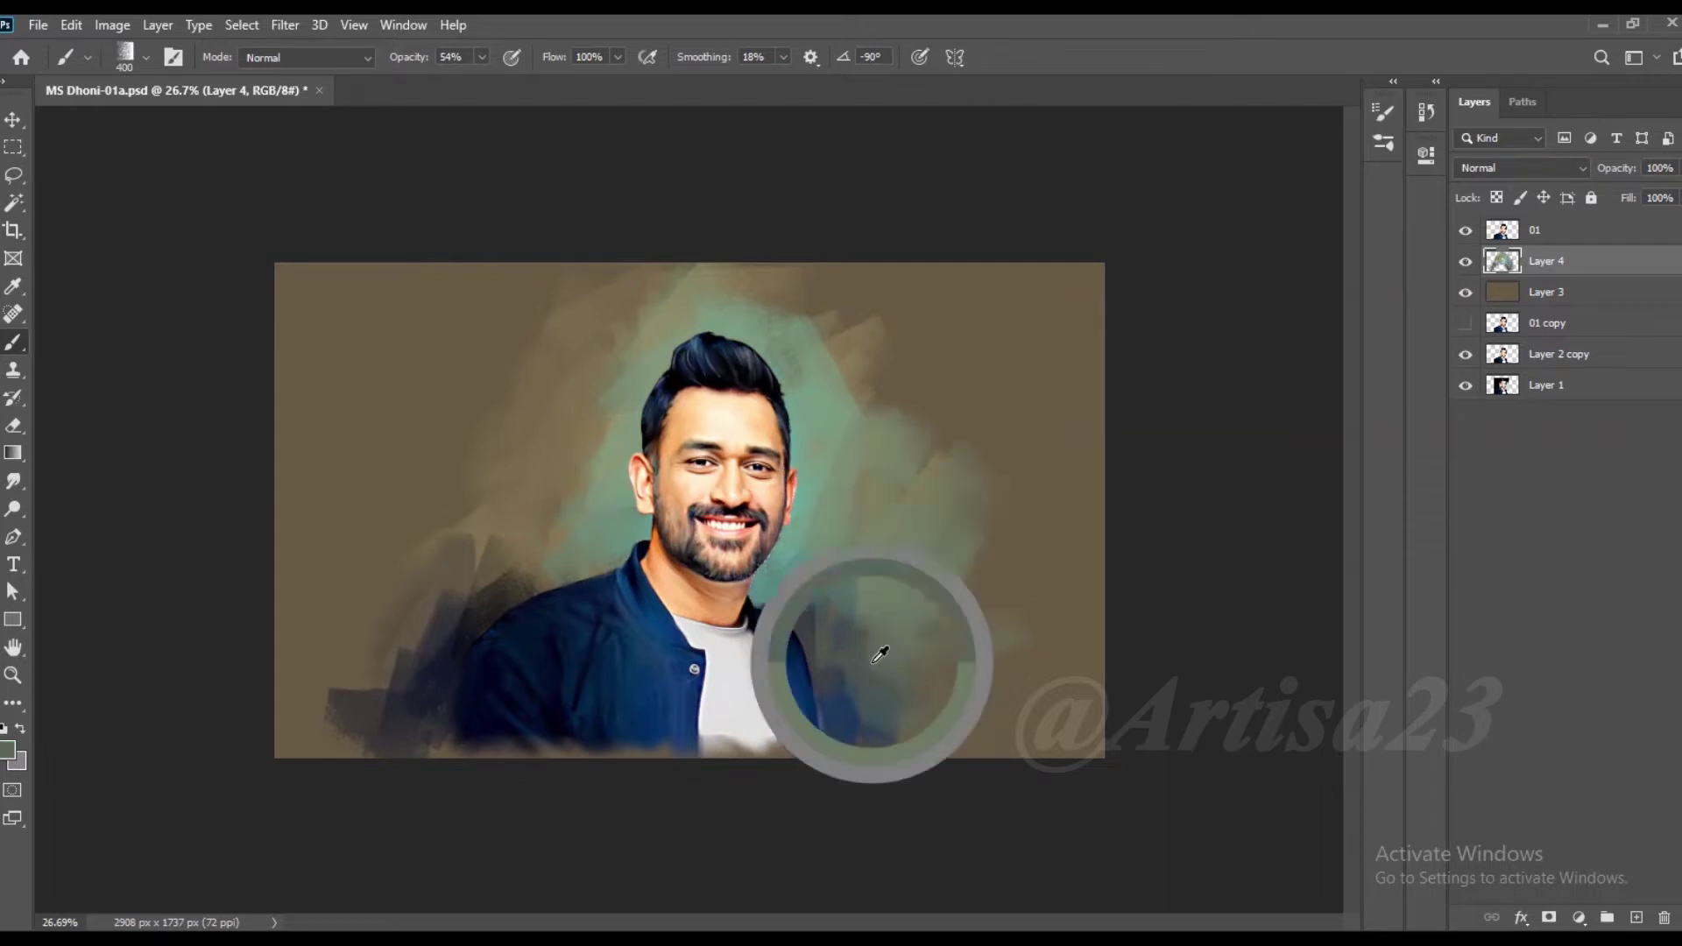
# Step: Paint sampled tan over the dark streaks left of the shoulder and the teal above the hair
pyautogui.keyDown('alt'); pyautogui.click(459, 597); pyautogui.keyUp('alt')
pyautogui.moveTo(478, 569); pyautogui.dragTo(388, 462)
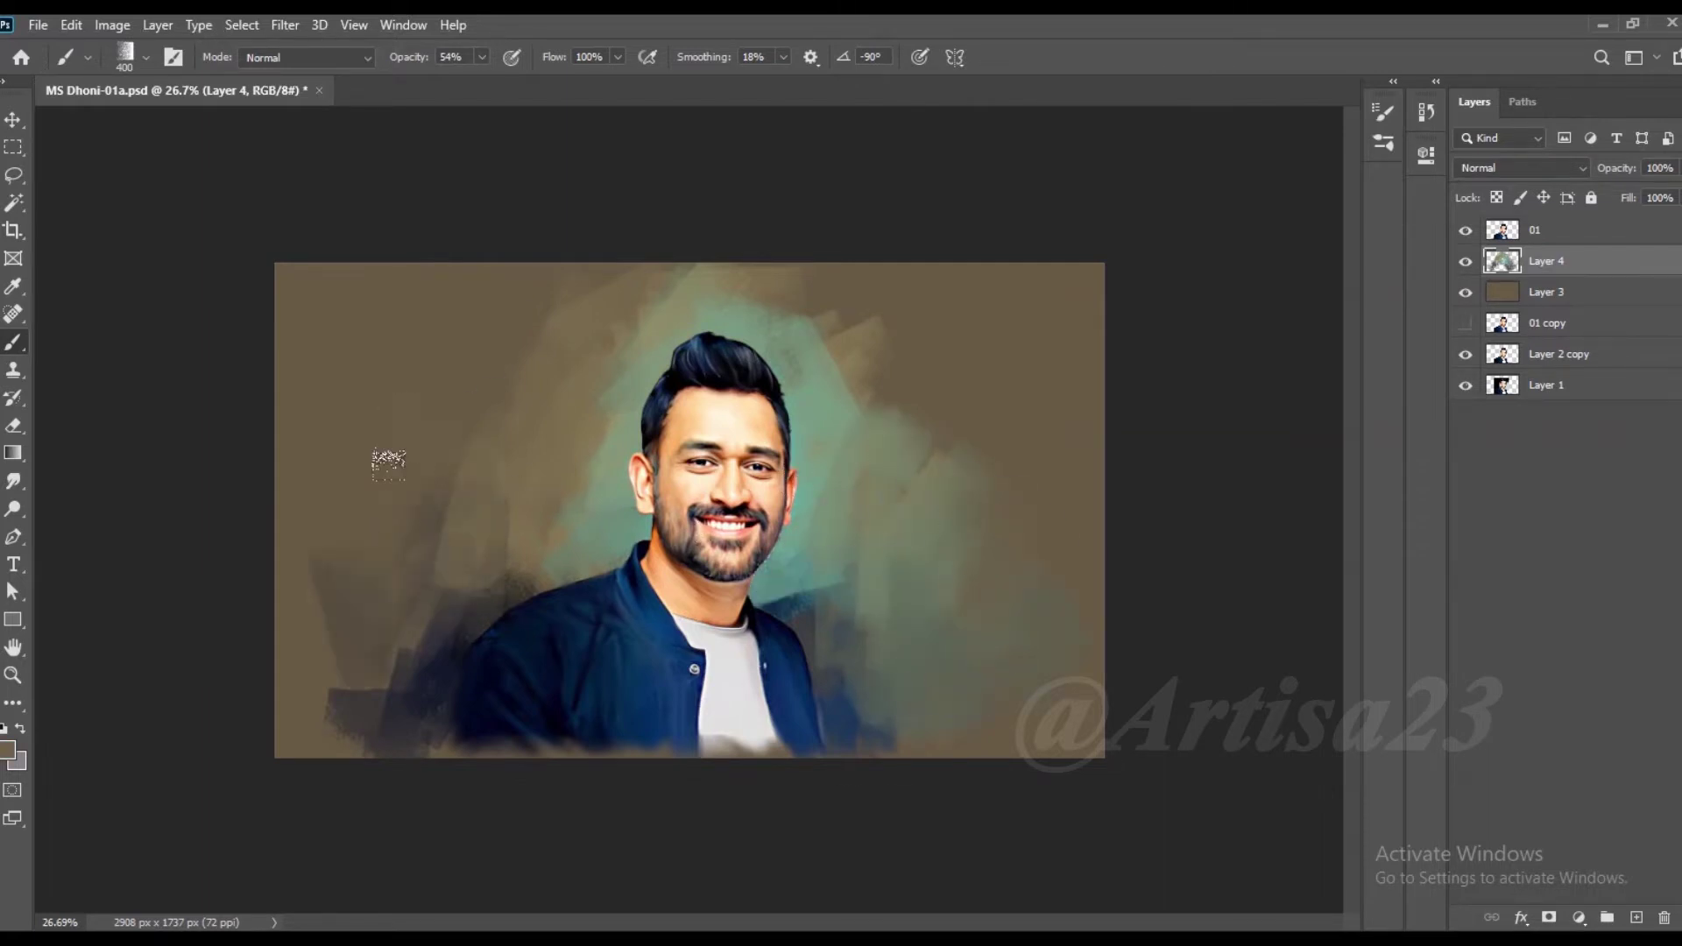
pyautogui.moveTo(522, 329); pyautogui.dragTo(596, 342)
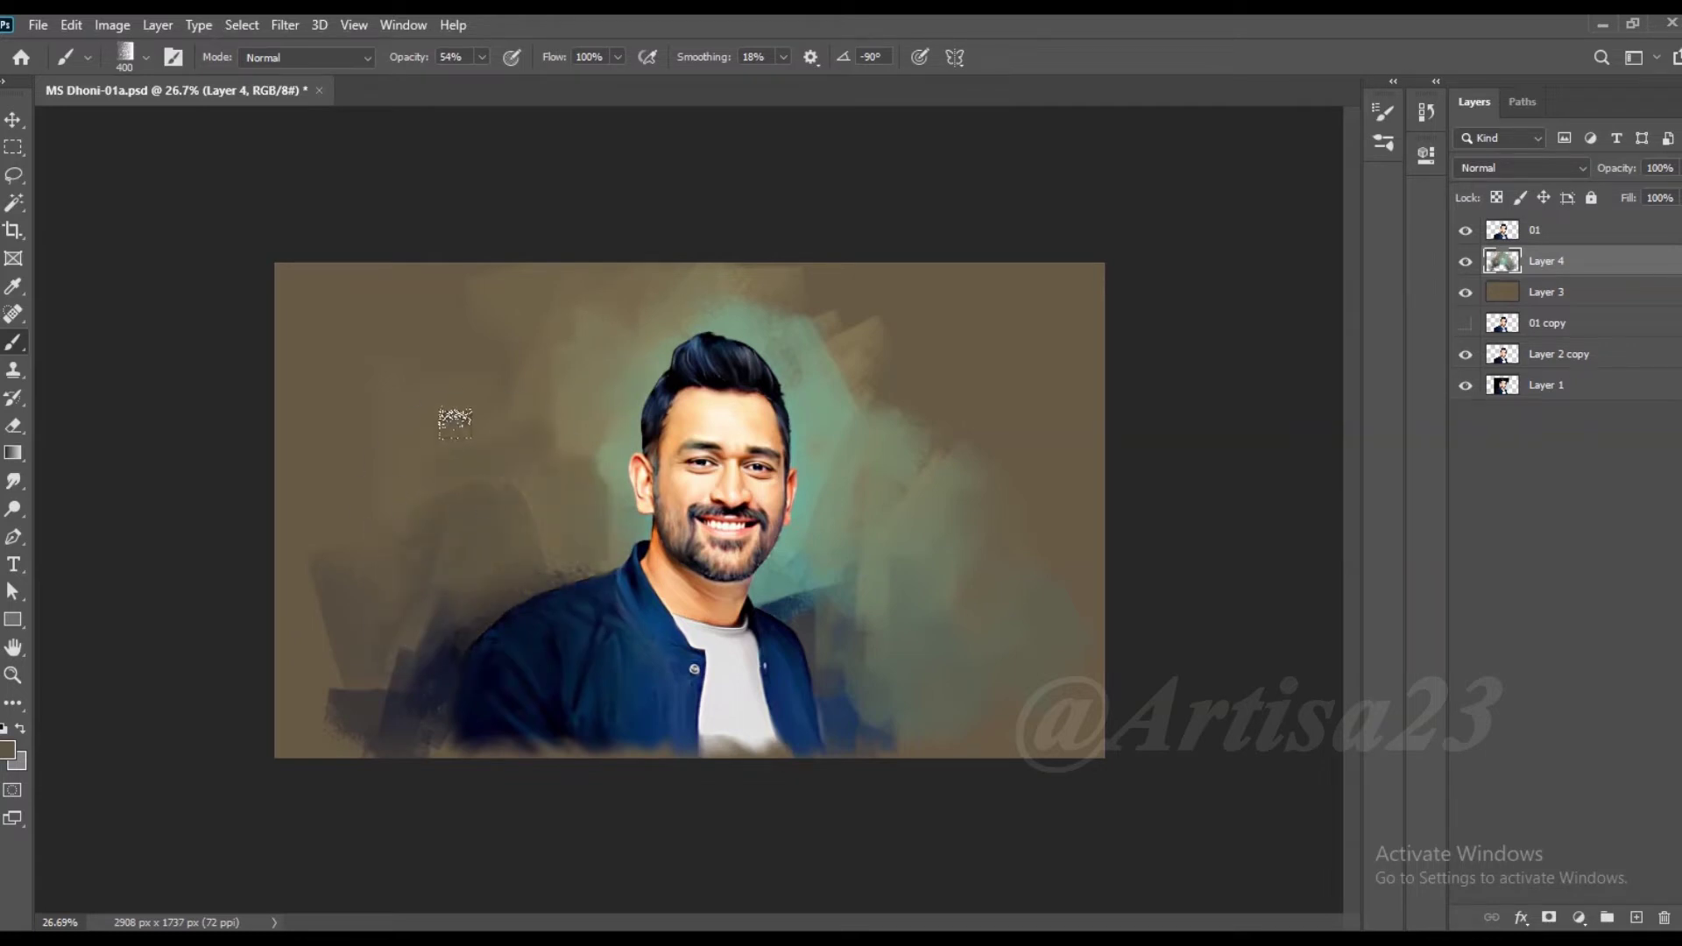
# Step: Brush dark blue sampled from the jacket beside its right side and at the lower-left canvas
pyautogui.keyDown('alt'); pyautogui.click(387, 673); pyautogui.keyUp('alt')
pyautogui.moveTo(973, 710); pyautogui.dragTo(857, 695)
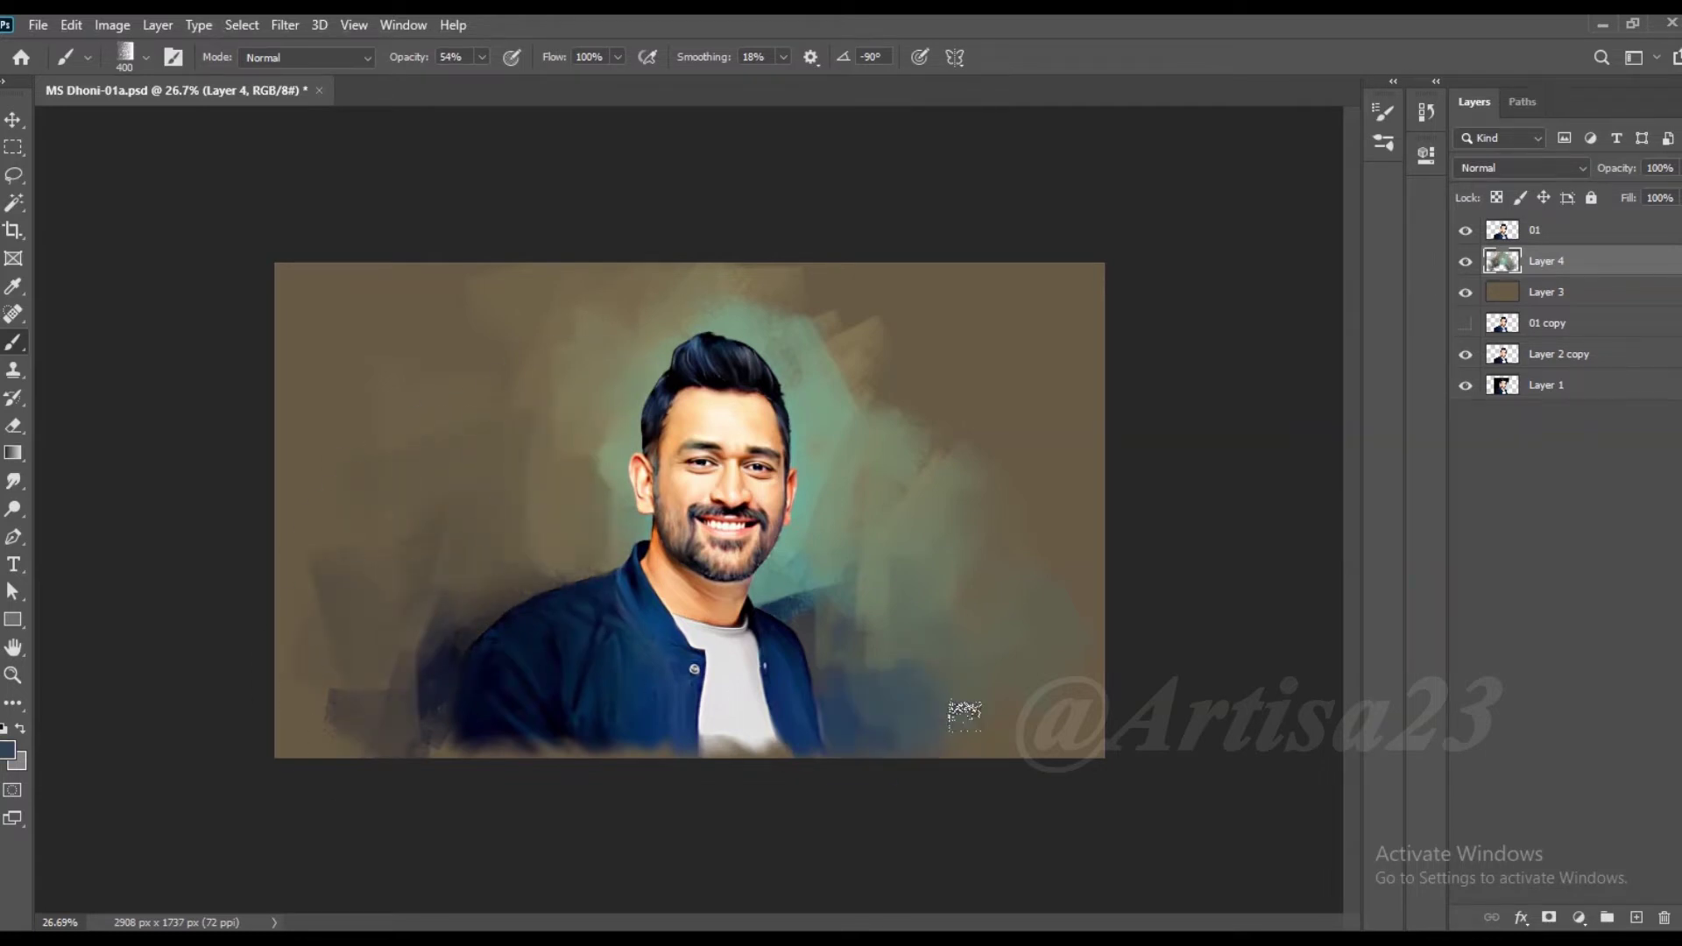
pyautogui.keyDown('alt'); pyautogui.click(863, 639); pyautogui.keyUp('alt')
pyautogui.keyDown('alt'); pyautogui.click(800, 300); pyautogui.keyUp('alt')
pyautogui.keyDown('alt'); pyautogui.click(869, 375); pyautogui.keyUp('alt')
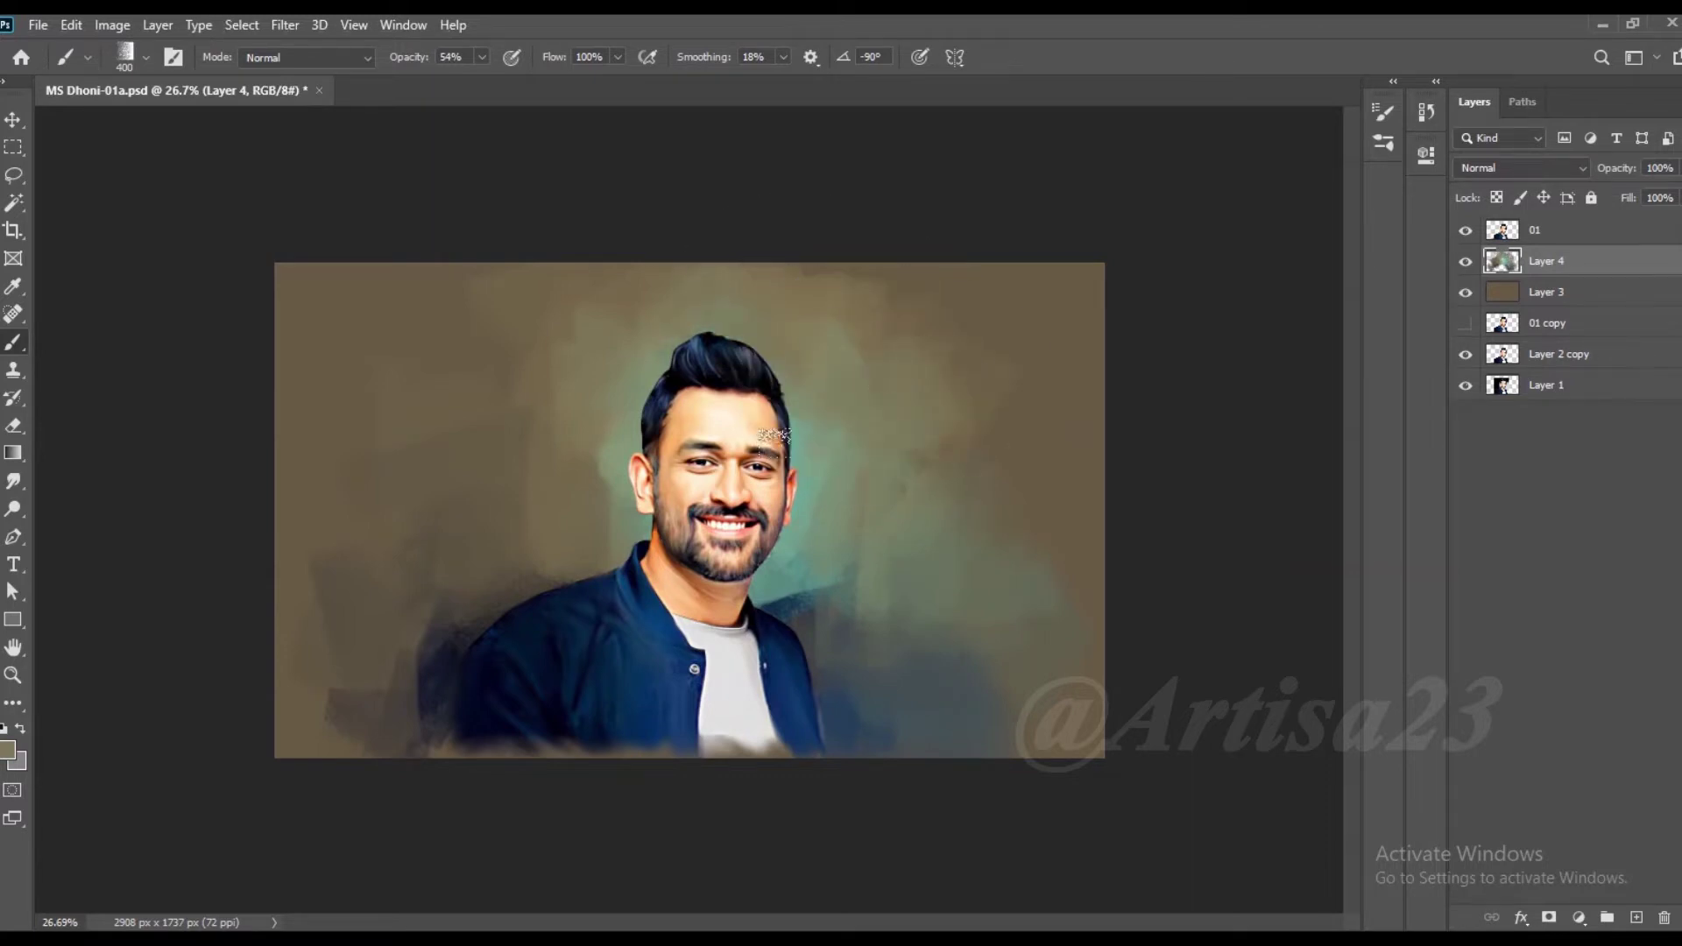
pyautogui.keyDown('alt'); pyautogui.click(616, 531); pyautogui.keyUp('alt')
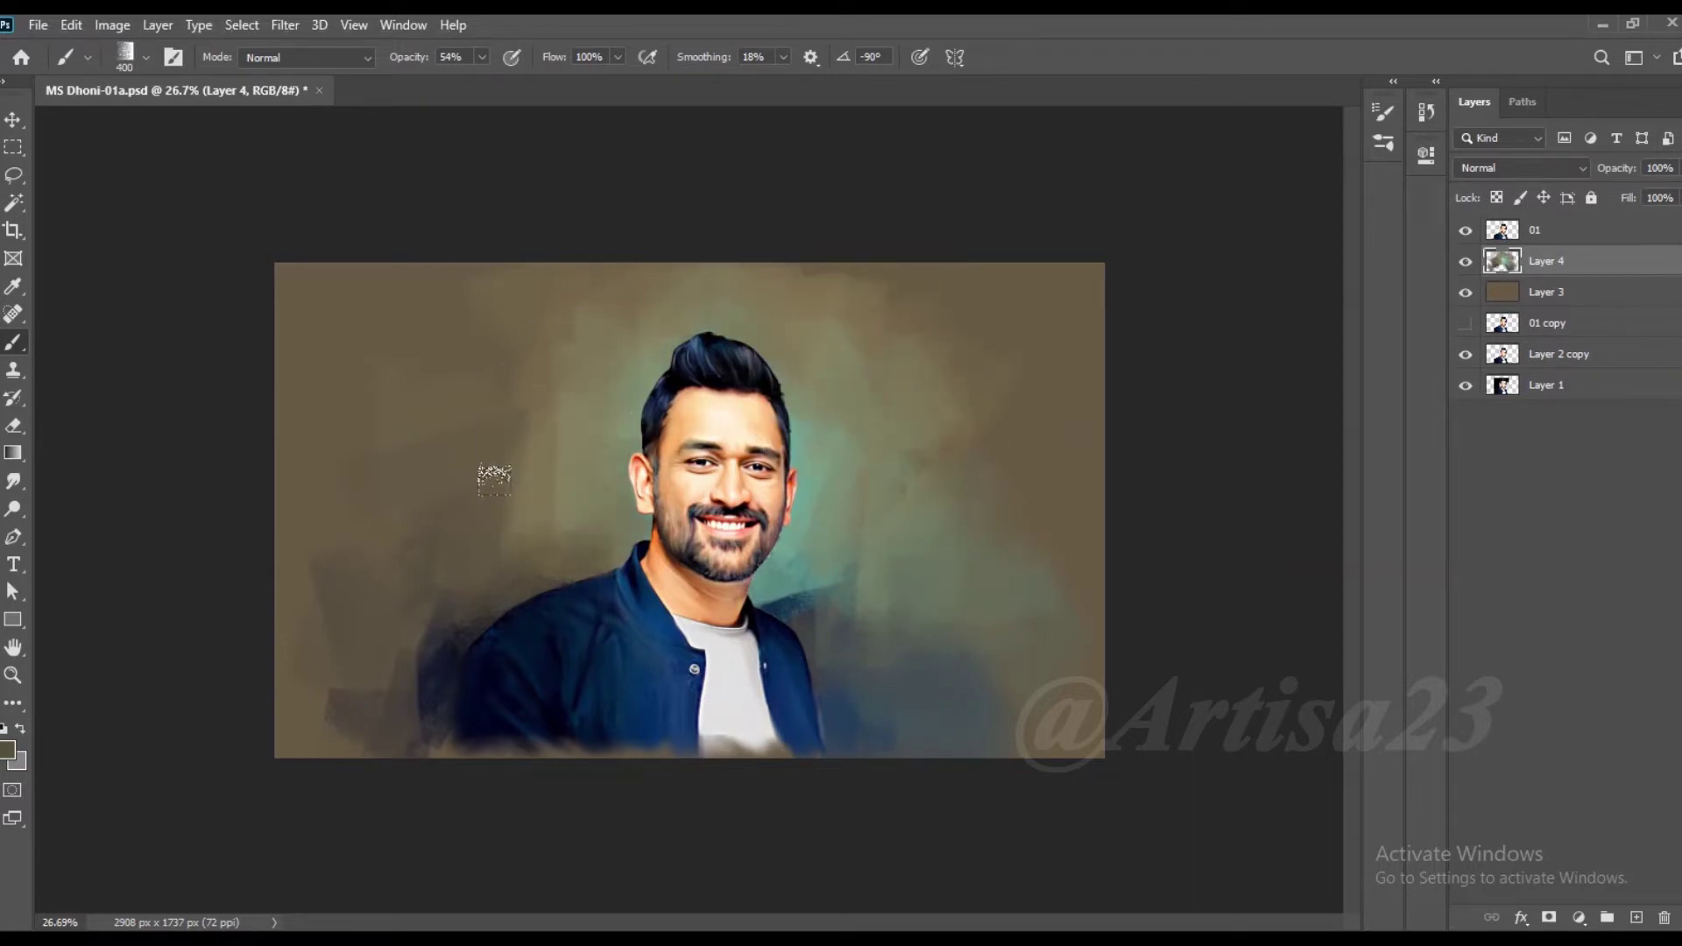
pyautogui.moveTo(383, 729)
pyautogui.mouseDown()
pyautogui.moveTo(488, 694)
pyautogui.moveTo(333, 736)
pyautogui.mouseUp()
# Step: Paint a warm yellow glow above the head, softened with tan on the upper-left background
pyautogui.keyDown('alt'); pyautogui.click(616, 750); pyautogui.keyUp('alt')
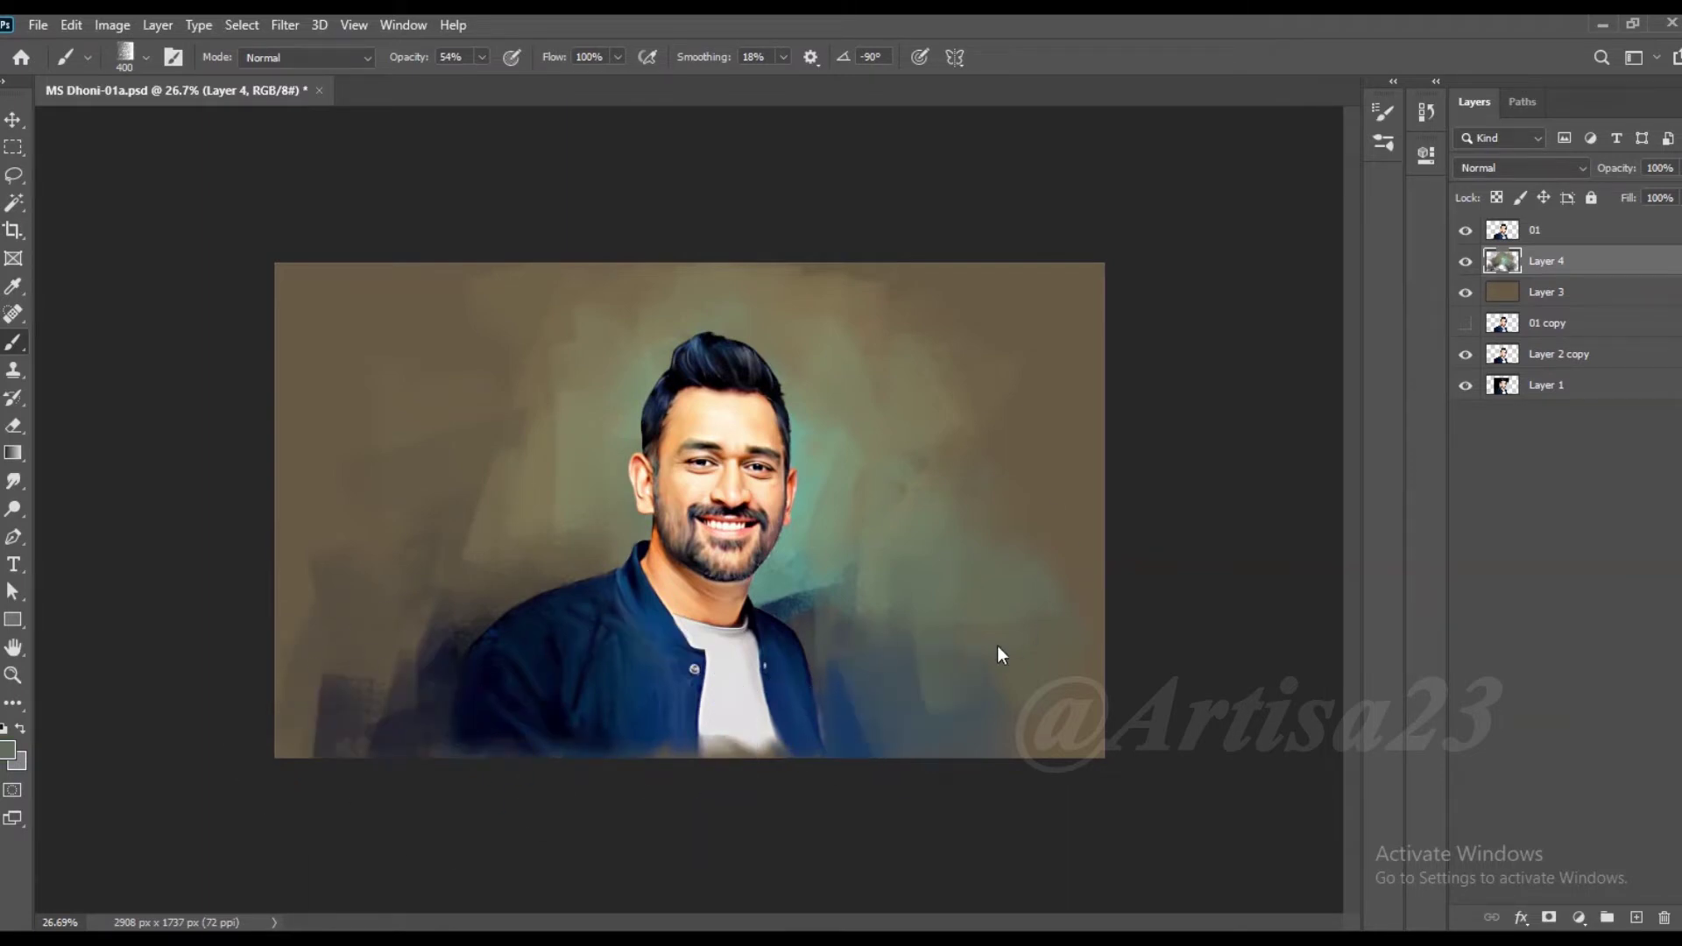
pyautogui.keyDown('alt'); pyautogui.click(1008, 526); pyautogui.keyUp('alt')
pyautogui.click(8, 750)
pyautogui.moveTo(1393, 629); pyautogui.dragTo(1394, 666)
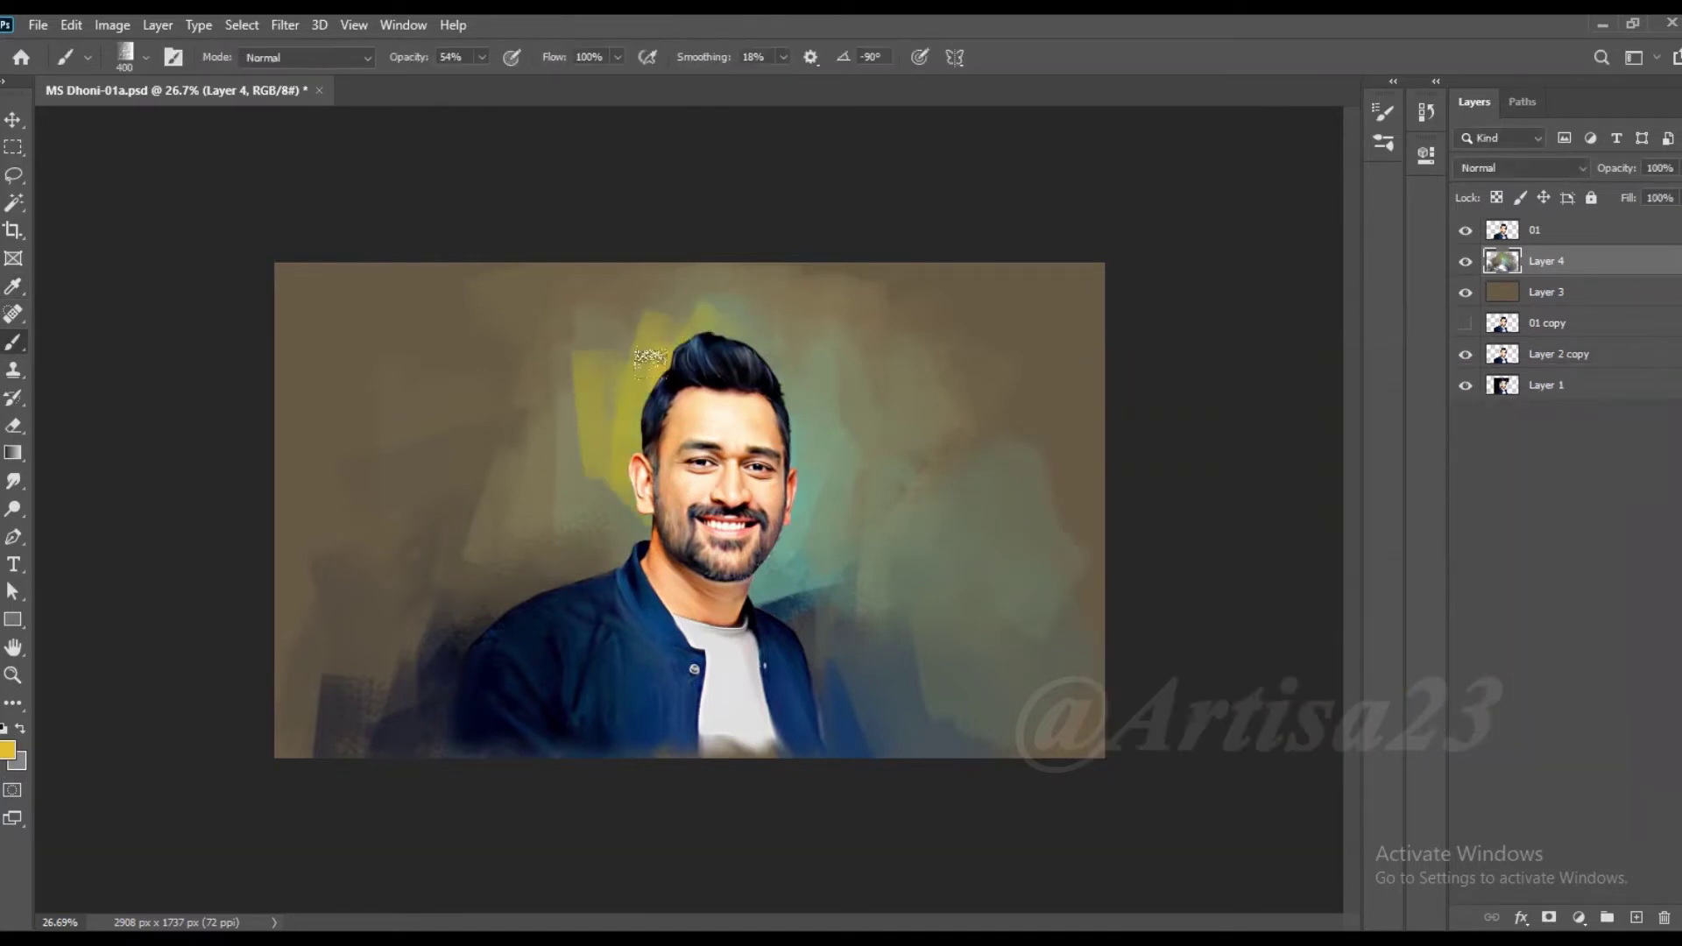
pyautogui.moveTo(632, 297)
pyautogui.mouseDown()
pyautogui.moveTo(706, 300)
pyautogui.moveTo(526, 300)
pyautogui.moveTo(525, 401)
pyautogui.mouseUp()
pyautogui.moveTo(586, 535)
pyautogui.mouseDown()
pyautogui.moveTo(627, 298)
pyautogui.moveTo(605, 526)
pyautogui.moveTo(595, 394)
pyautogui.moveTo(462, 309)
pyautogui.mouseUp()
pyautogui.moveTo(420, 375)
pyautogui.mouseDown()
pyautogui.moveTo(590, 322)
pyautogui.moveTo(587, 276)
pyautogui.moveTo(649, 285)
pyautogui.moveTo(623, 293)
pyautogui.moveTo(602, 390)
pyautogui.moveTo(376, 390)
pyautogui.moveTo(464, 491)
pyautogui.mouseUp()
pyautogui.keyDown('alt'); pyautogui.click(807, 513); pyautogui.keyUp('alt')
# Step: Paint muted teal over the yellow glow, then tan, grey-blue and dark brown across the background
pyautogui.click(7, 750)
pyautogui.press('Return')
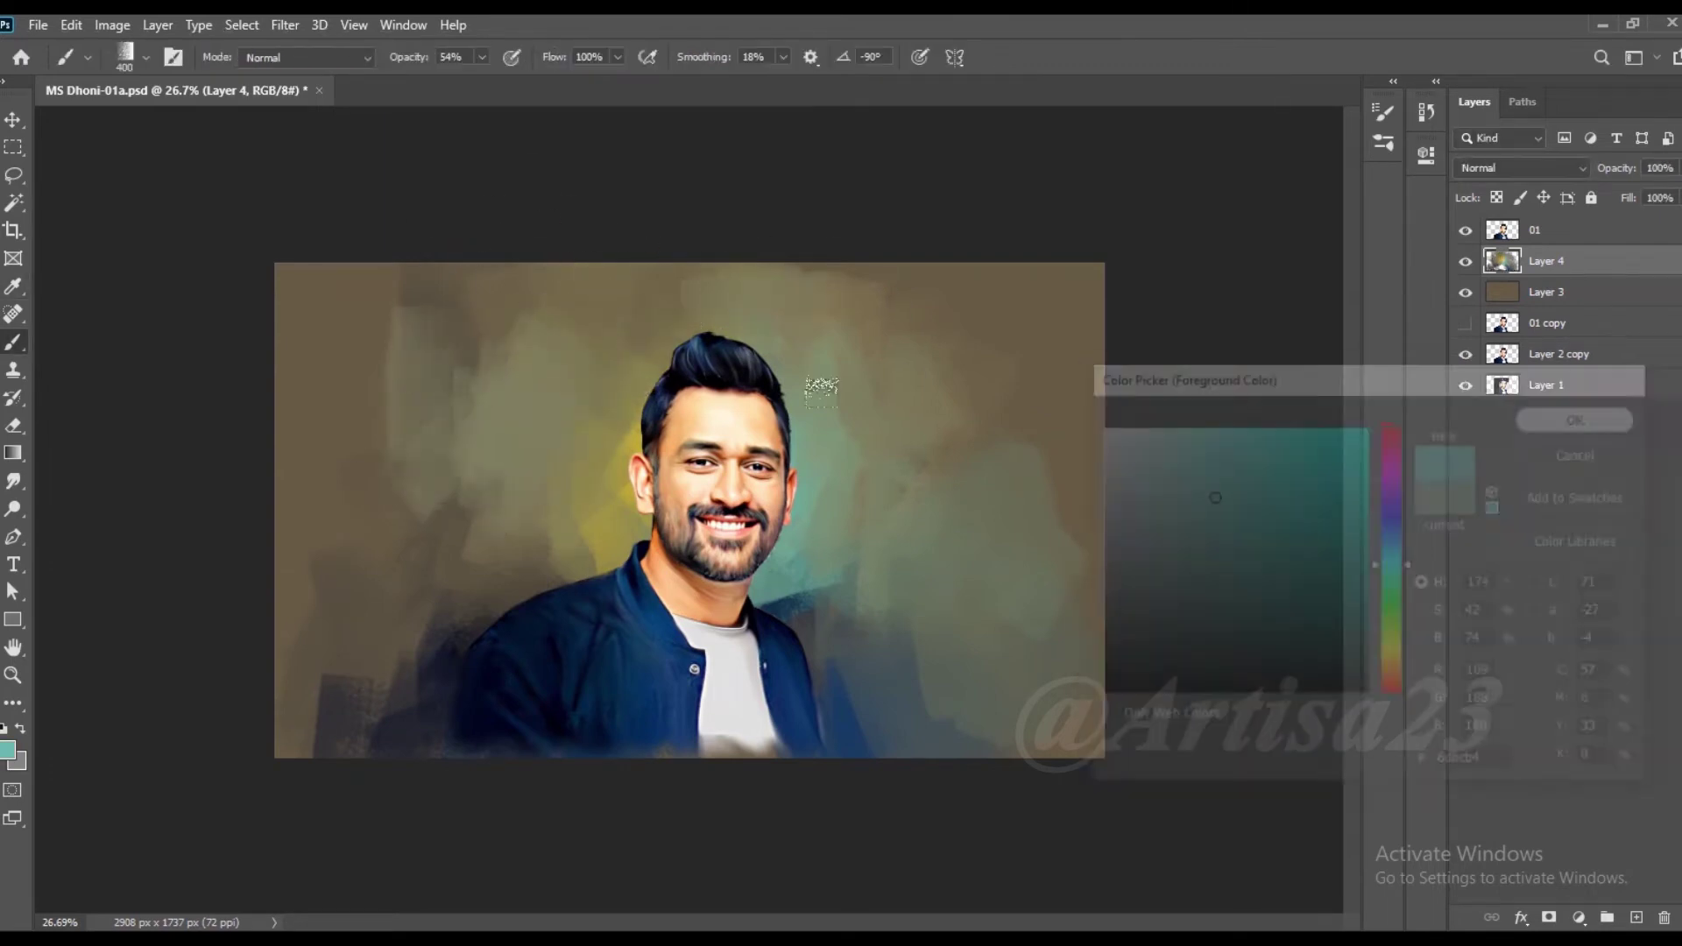
pyautogui.moveTo(648, 411)
pyautogui.mouseDown()
pyautogui.moveTo(601, 375)
pyautogui.moveTo(631, 305)
pyautogui.moveTo(570, 432)
pyautogui.moveTo(470, 504)
pyautogui.moveTo(458, 350)
pyautogui.moveTo(534, 378)
pyautogui.mouseUp()
pyautogui.keyDown('alt'); pyautogui.click(673, 329); pyautogui.keyUp('alt')
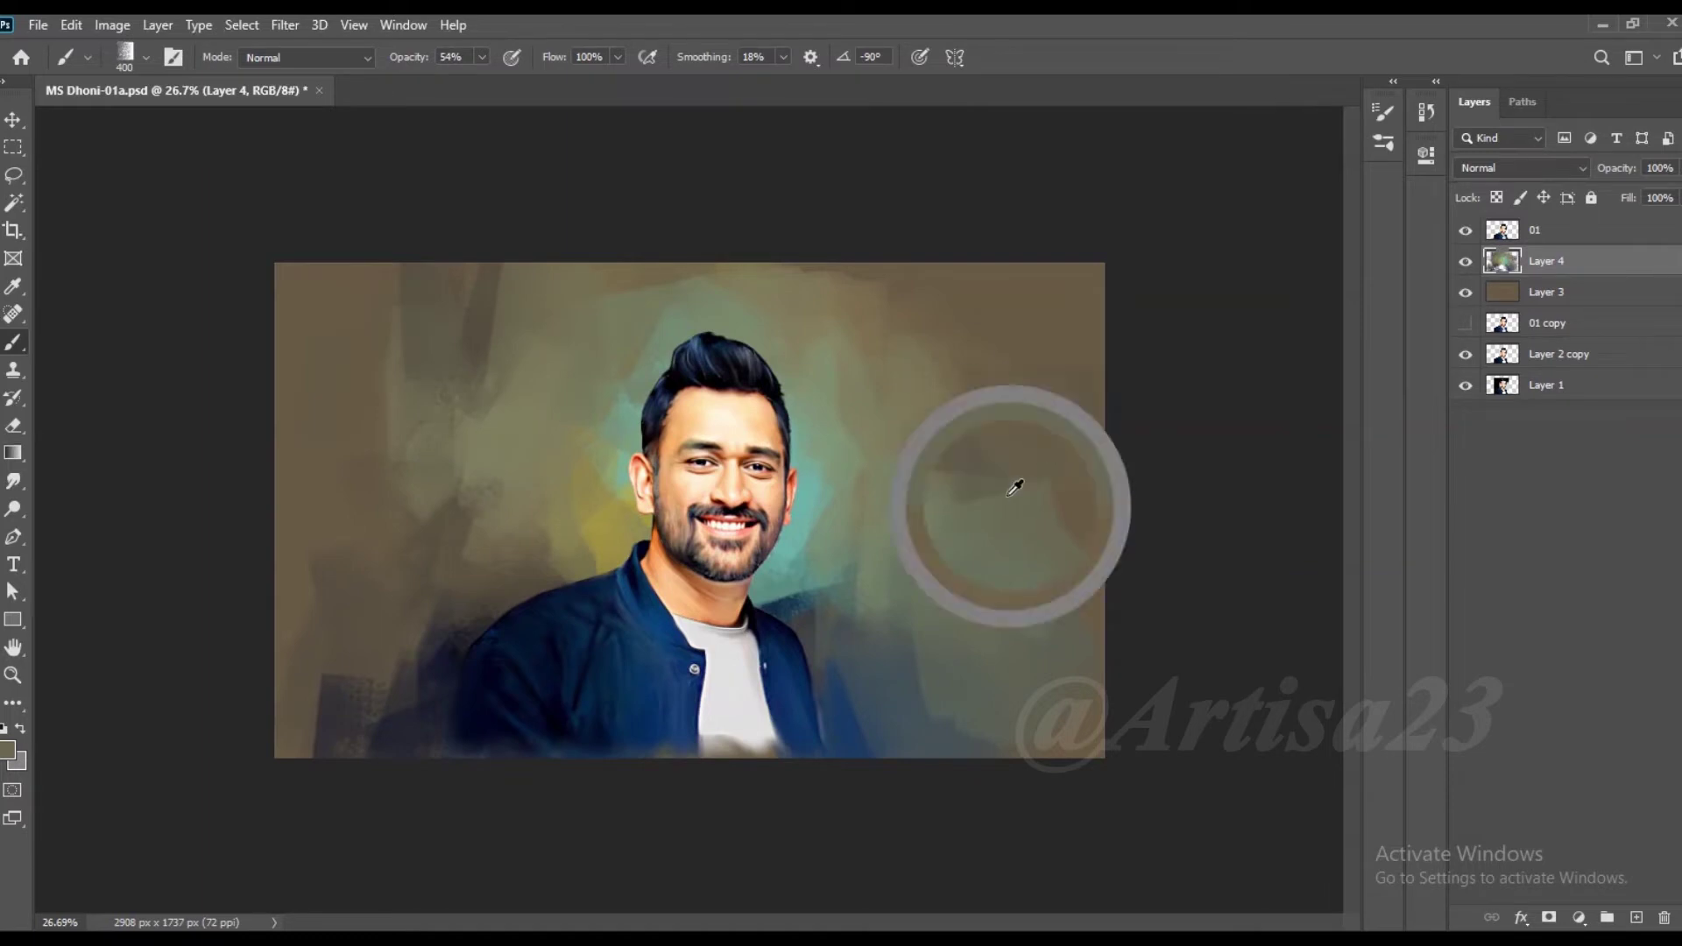
pyautogui.moveTo(386, 403)
pyautogui.mouseDown()
pyautogui.moveTo(349, 469)
pyautogui.moveTo(397, 524)
pyautogui.mouseUp()
pyautogui.moveTo(365, 637); pyautogui.dragTo(316, 657)
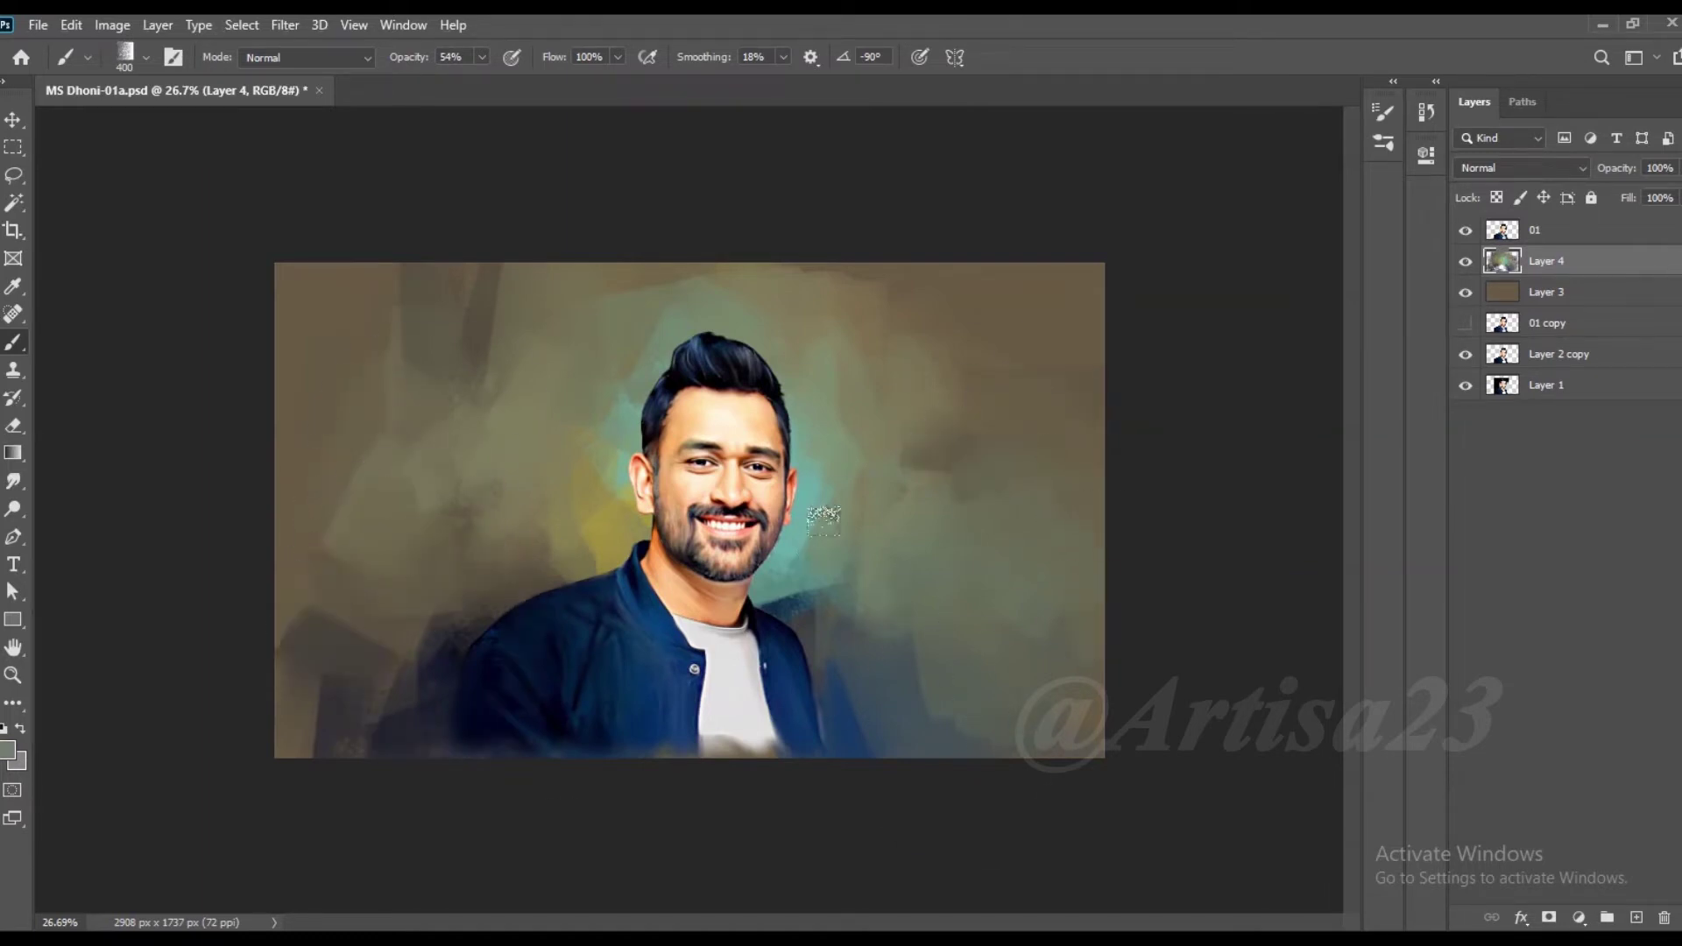
pyautogui.moveTo(1006, 405); pyautogui.dragTo(929, 477)
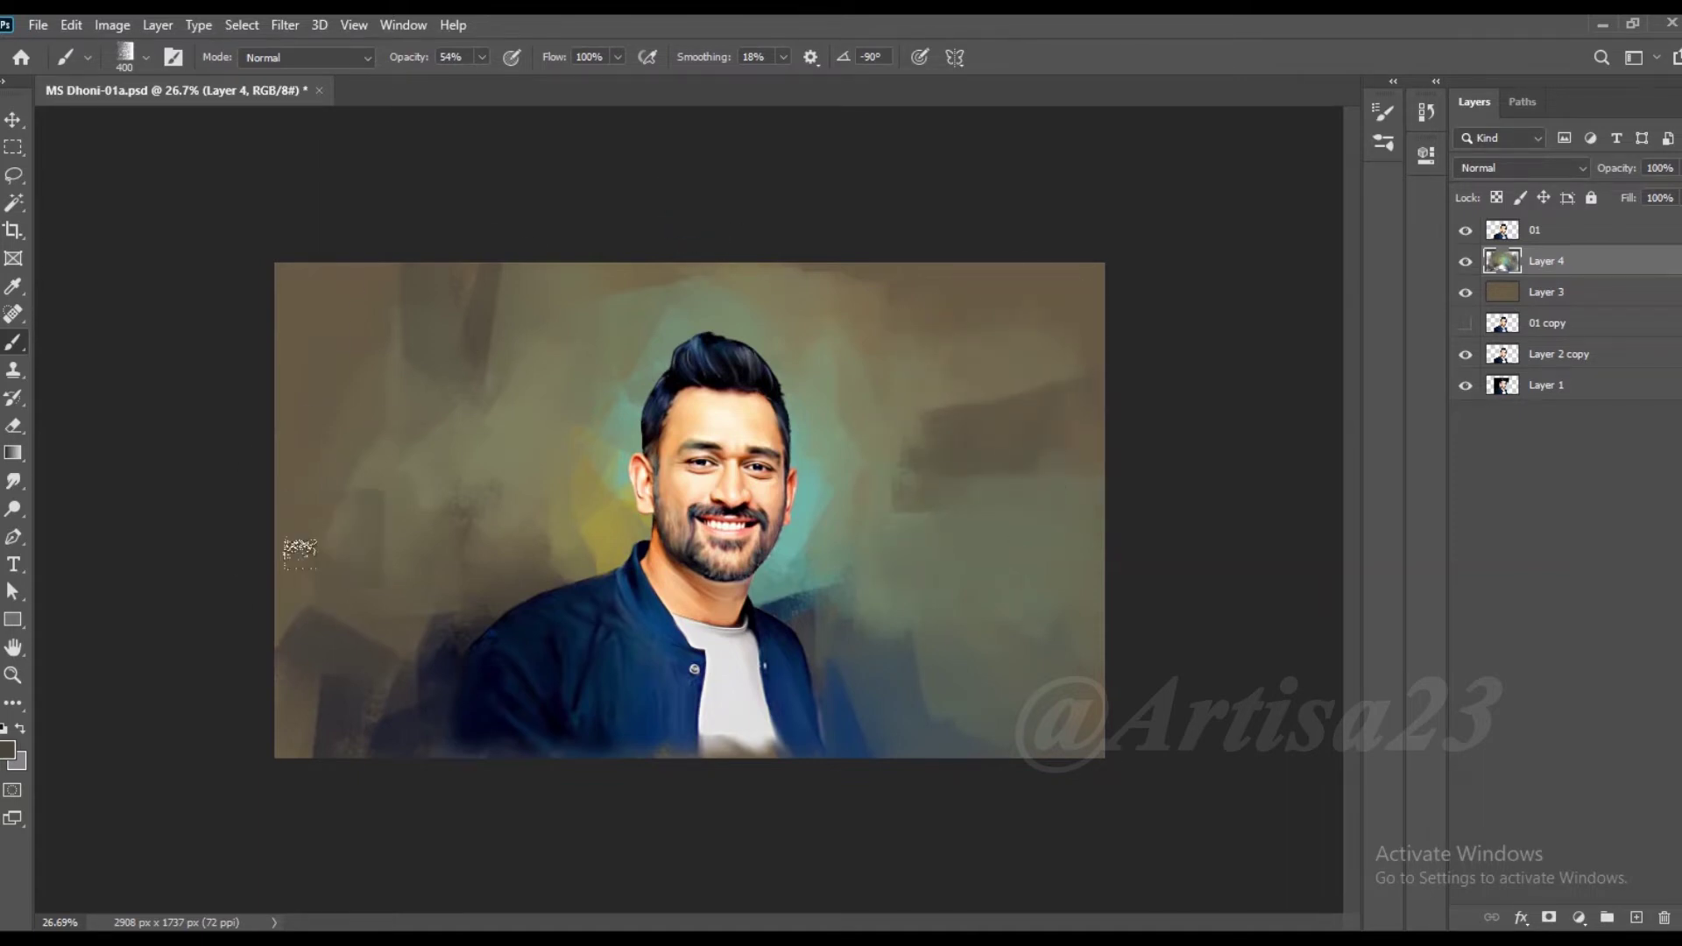
# Step: Save the file and choose a dark brown painting colour
pyautogui.scroll(3, 690, 511)
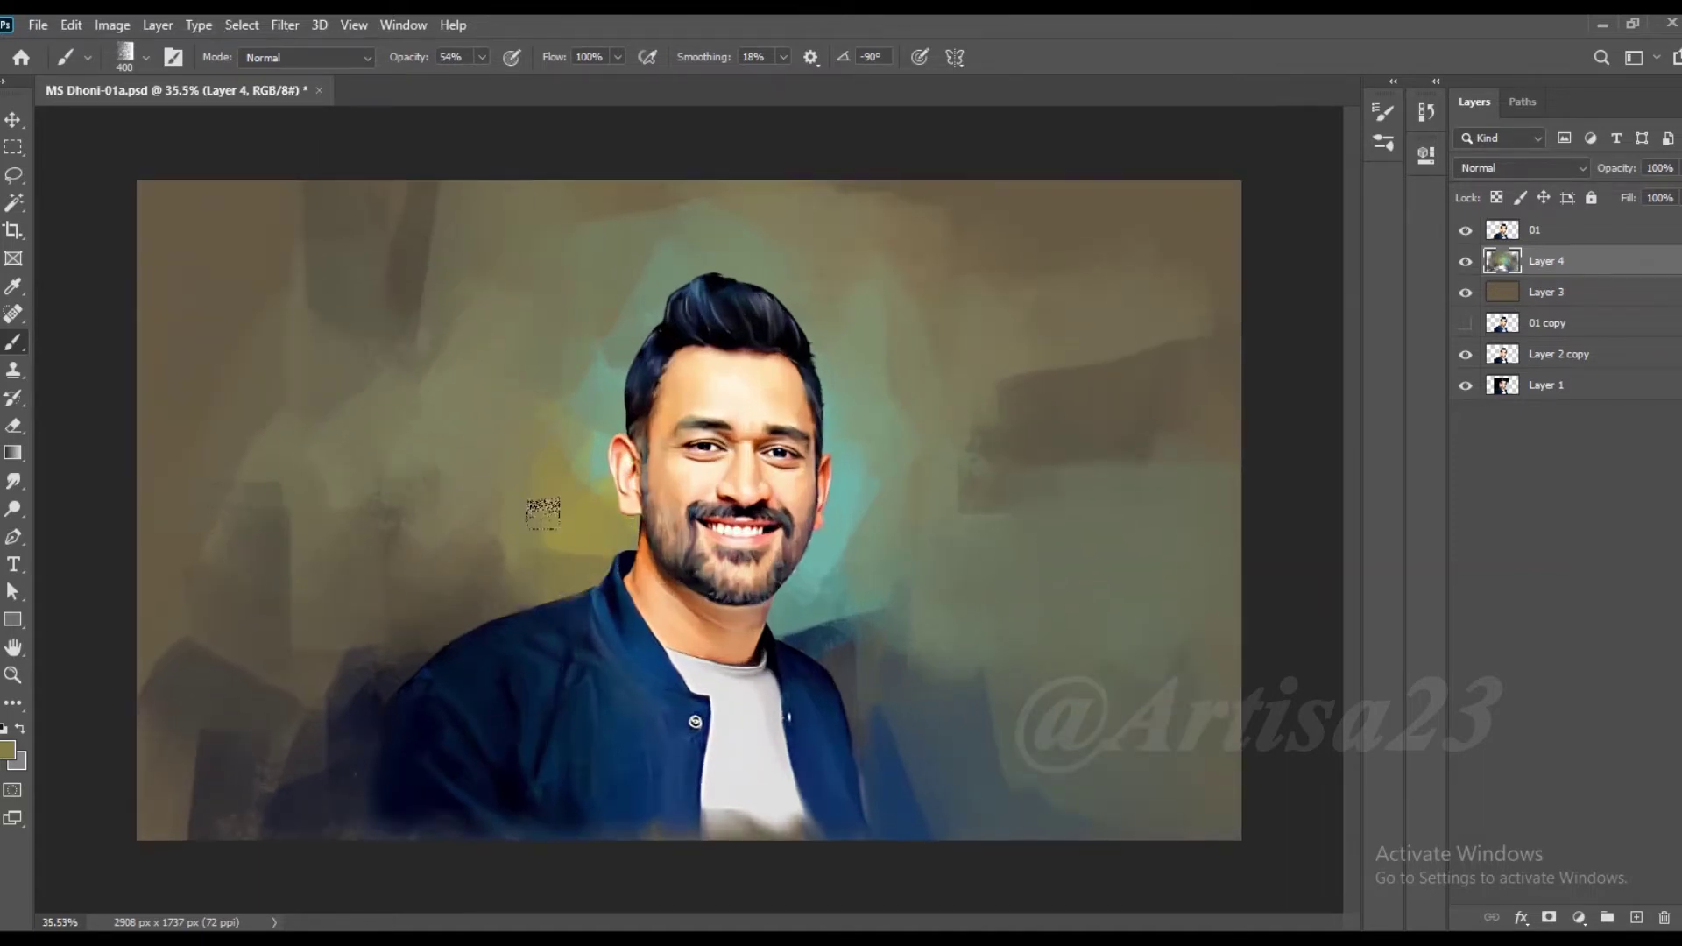
pyautogui.scroll(-2, 584, 525)
pyautogui.hotkey('ctrl', 's')
pyautogui.scroll(3, 654, 399)
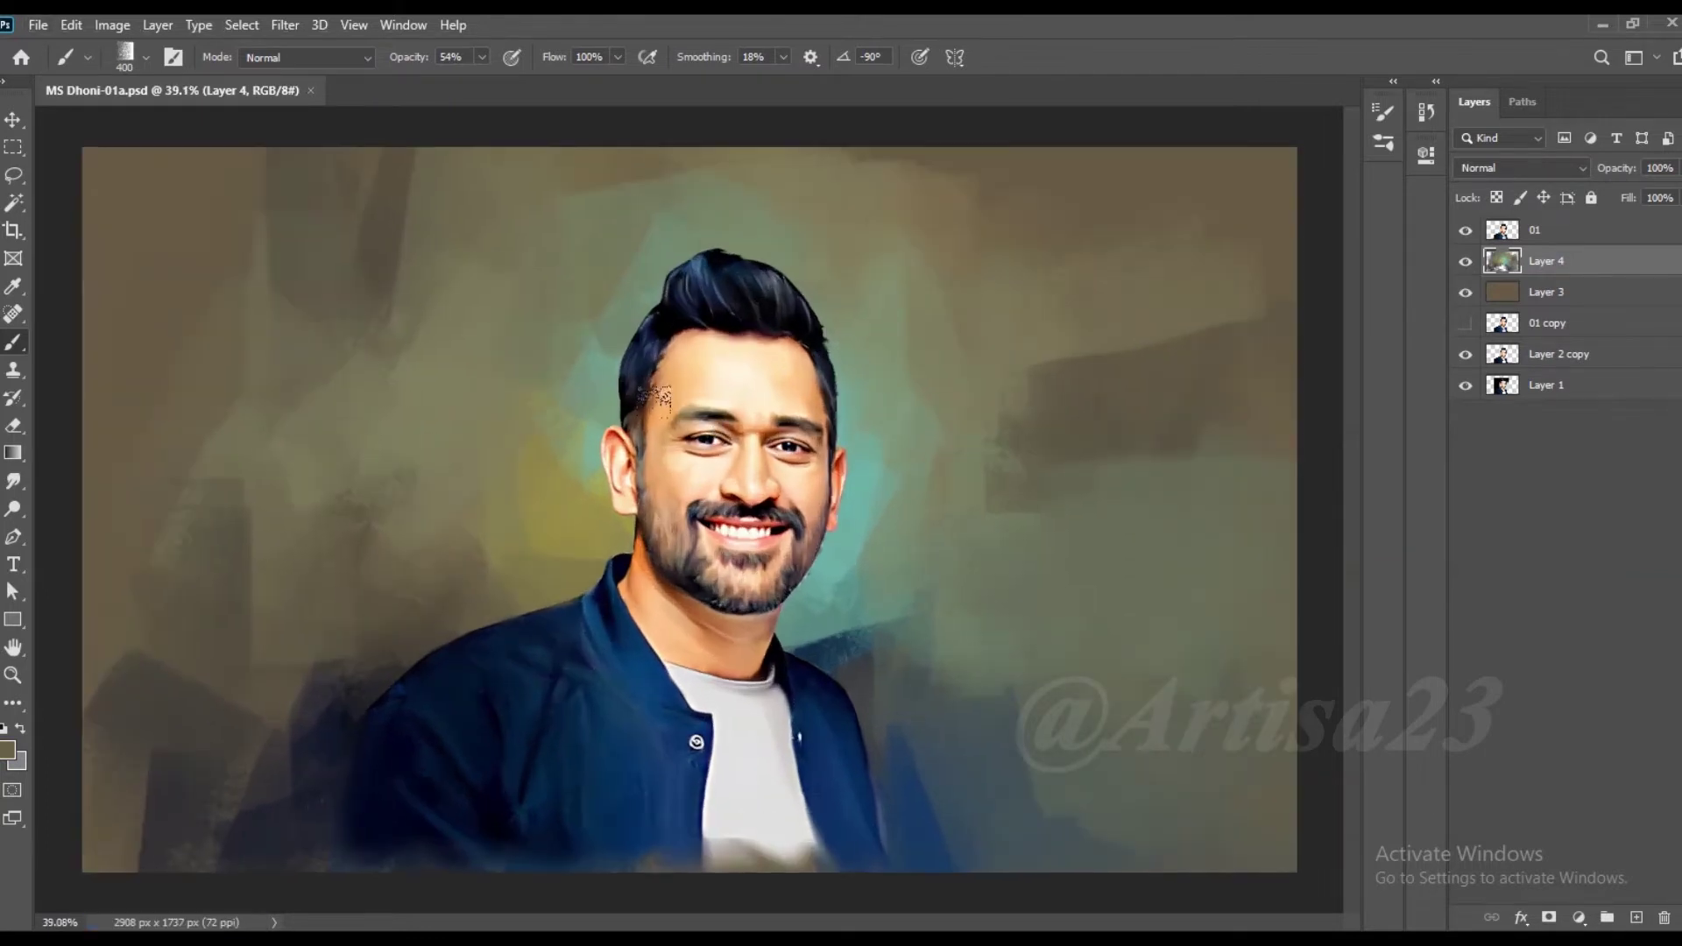
pyautogui.keyDown('alt'); pyautogui.click(586, 429); pyautogui.keyUp('alt')
pyautogui.scroll(-2, 567, 368)
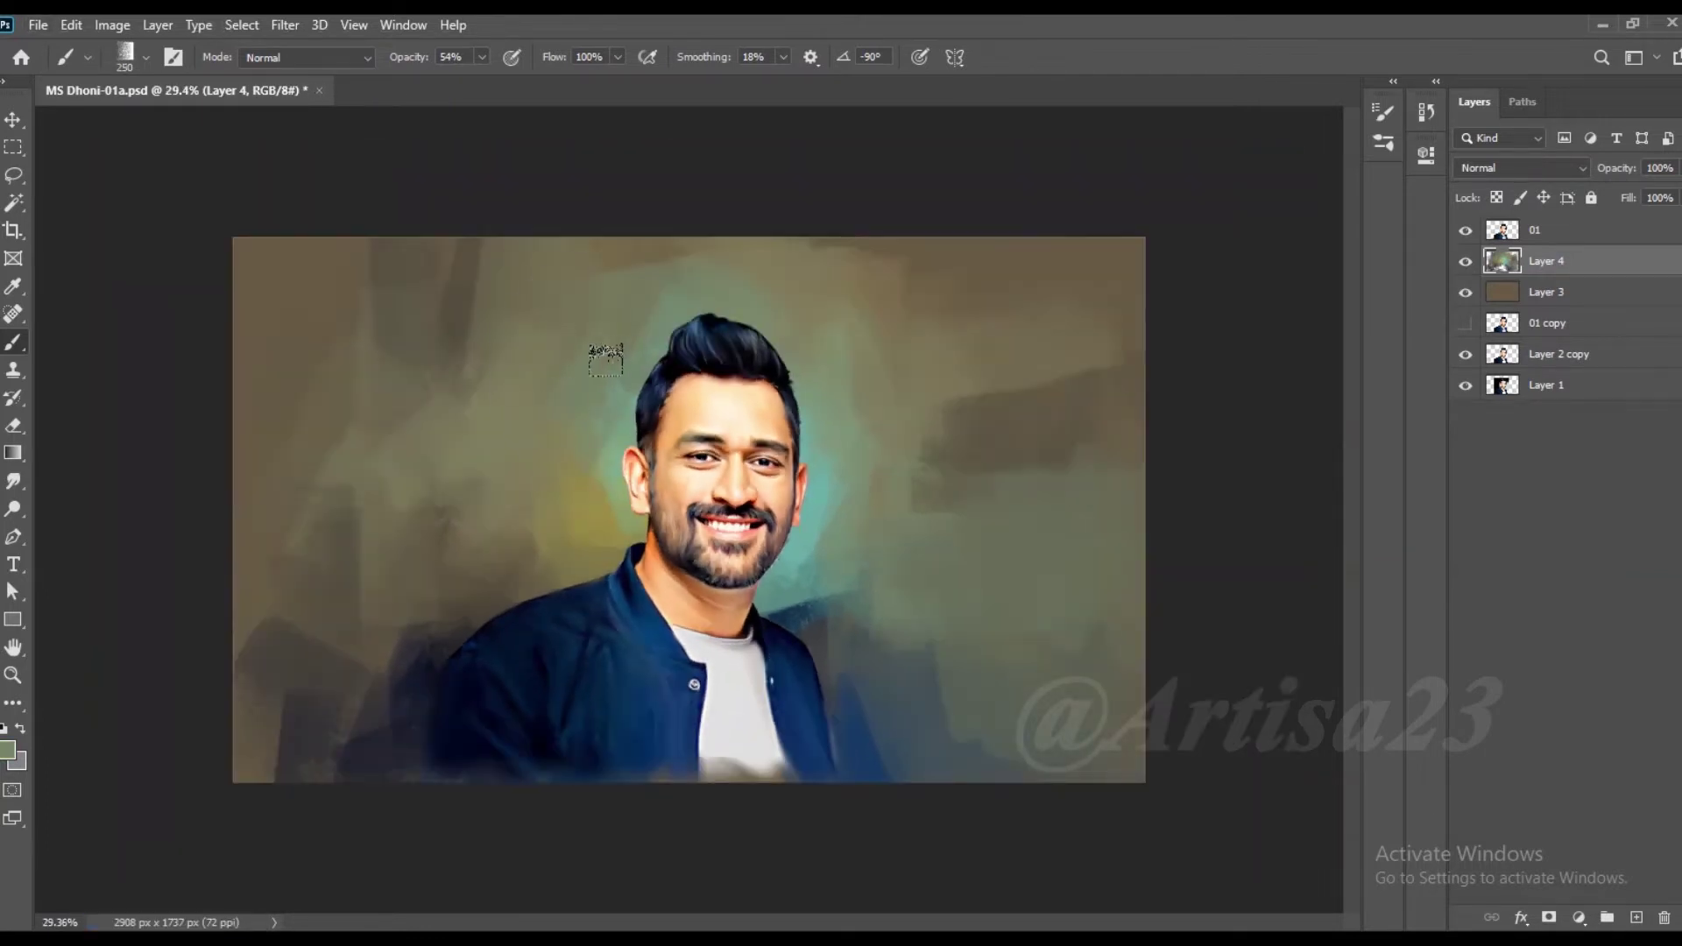
pyautogui.scroll(-1, 728, 438)
pyautogui.hotkey('ctrl', 's')
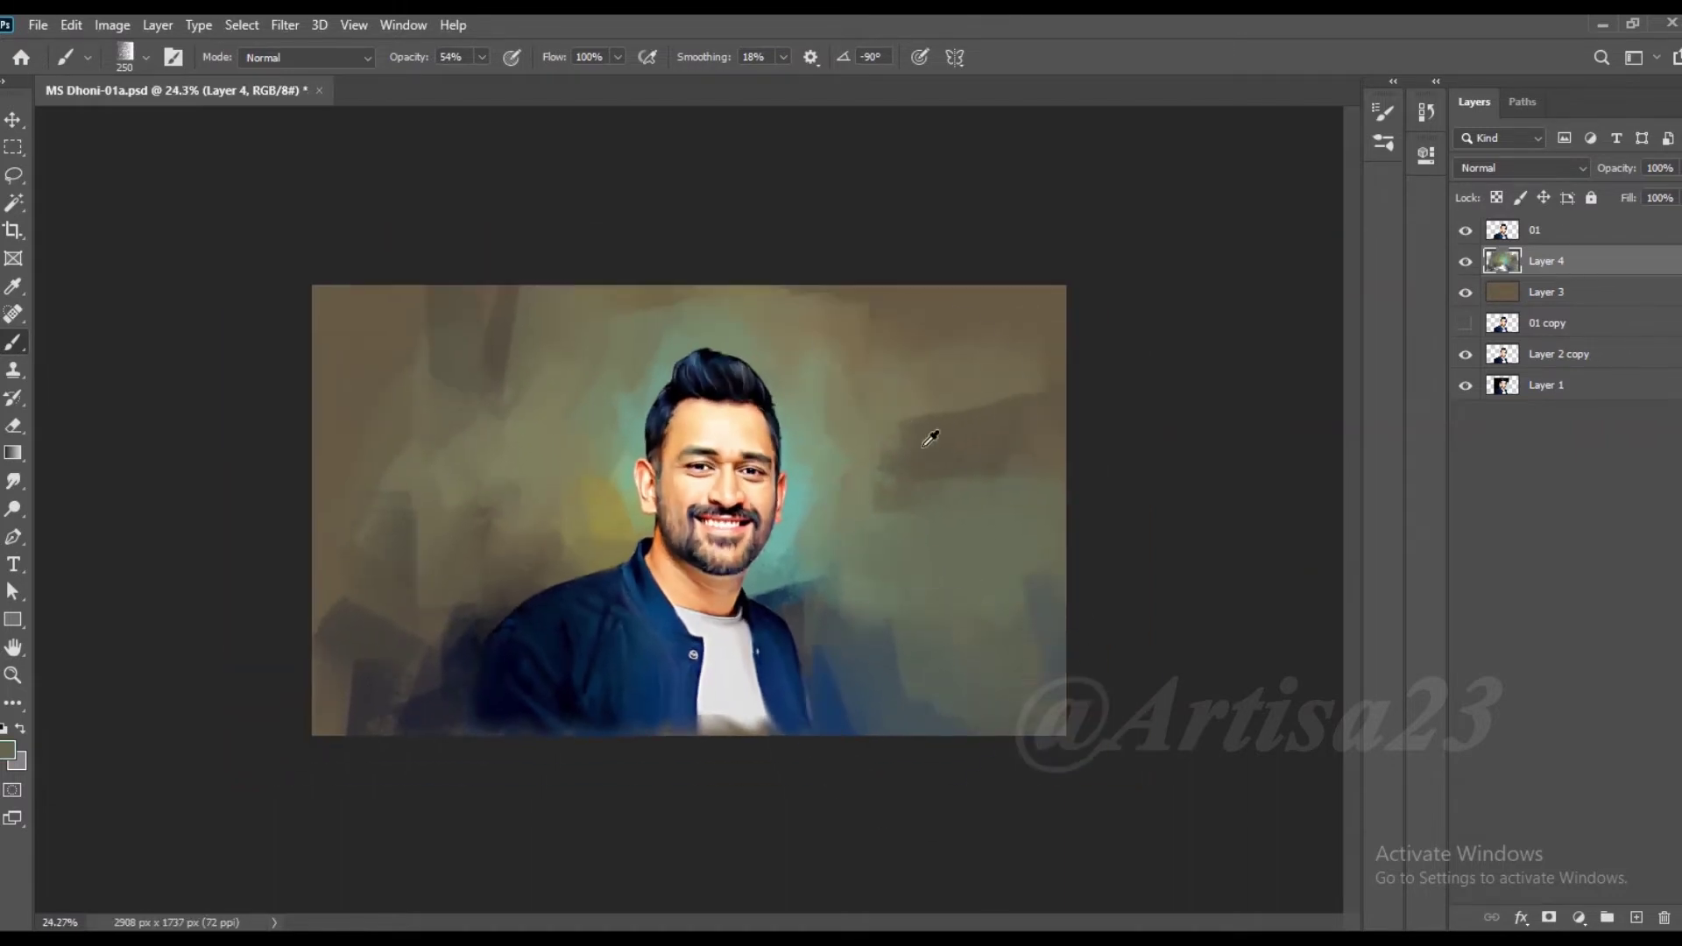
pyautogui.scroll(-1, 964, 482)
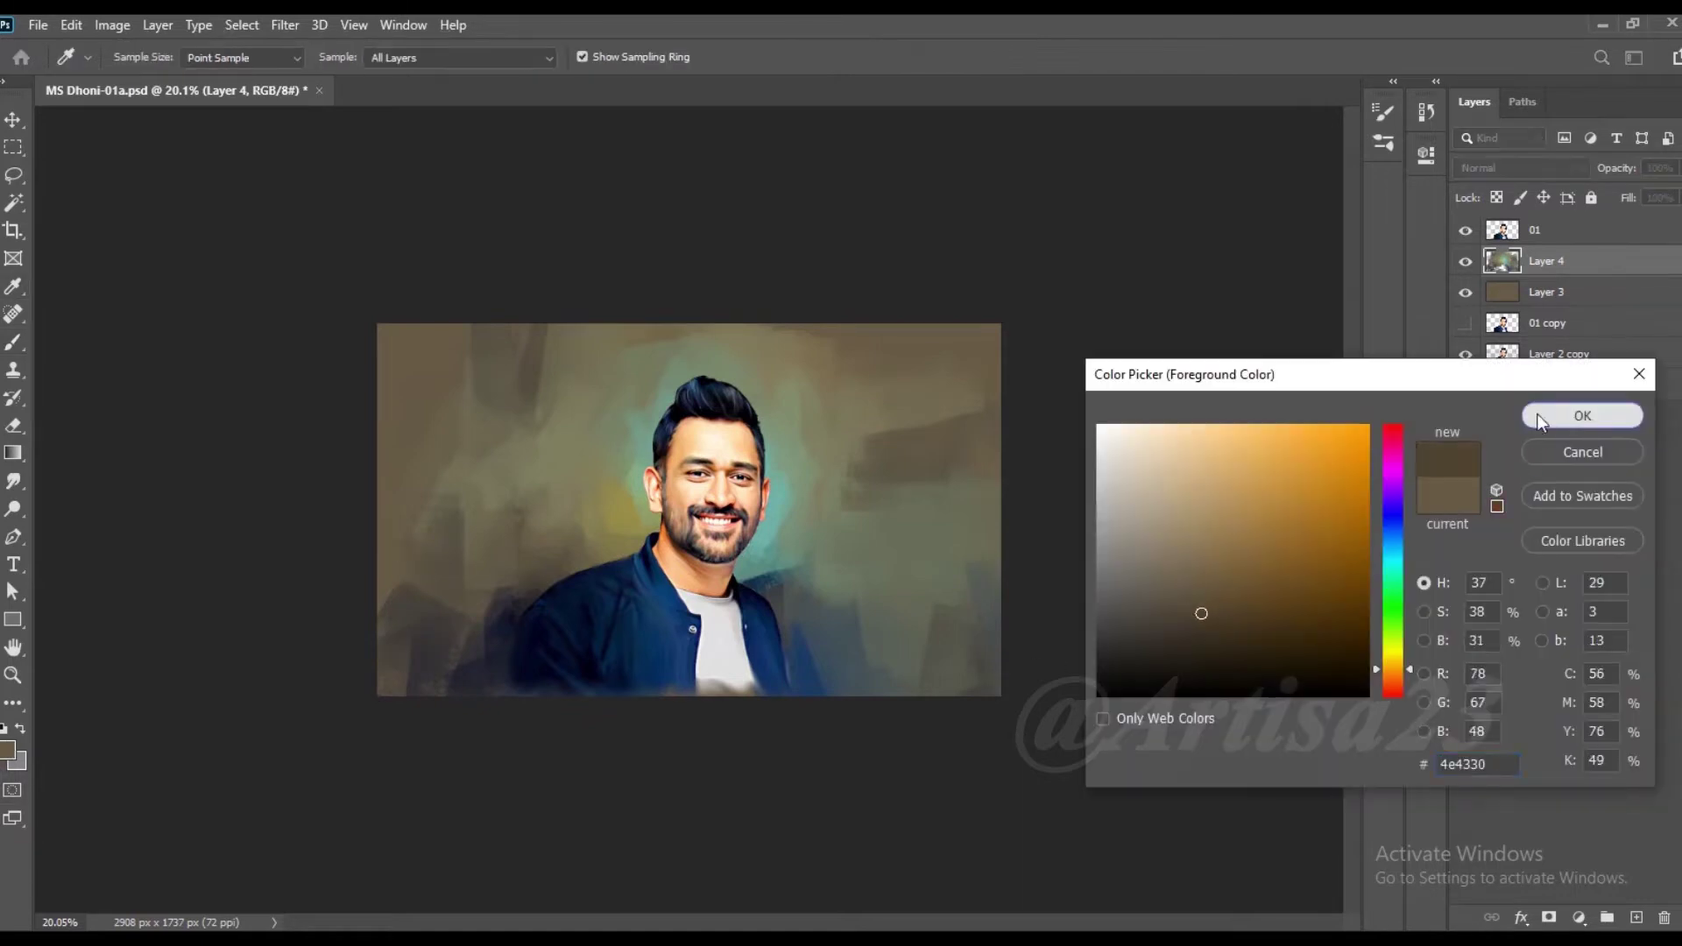
pyautogui.click(1577, 414)
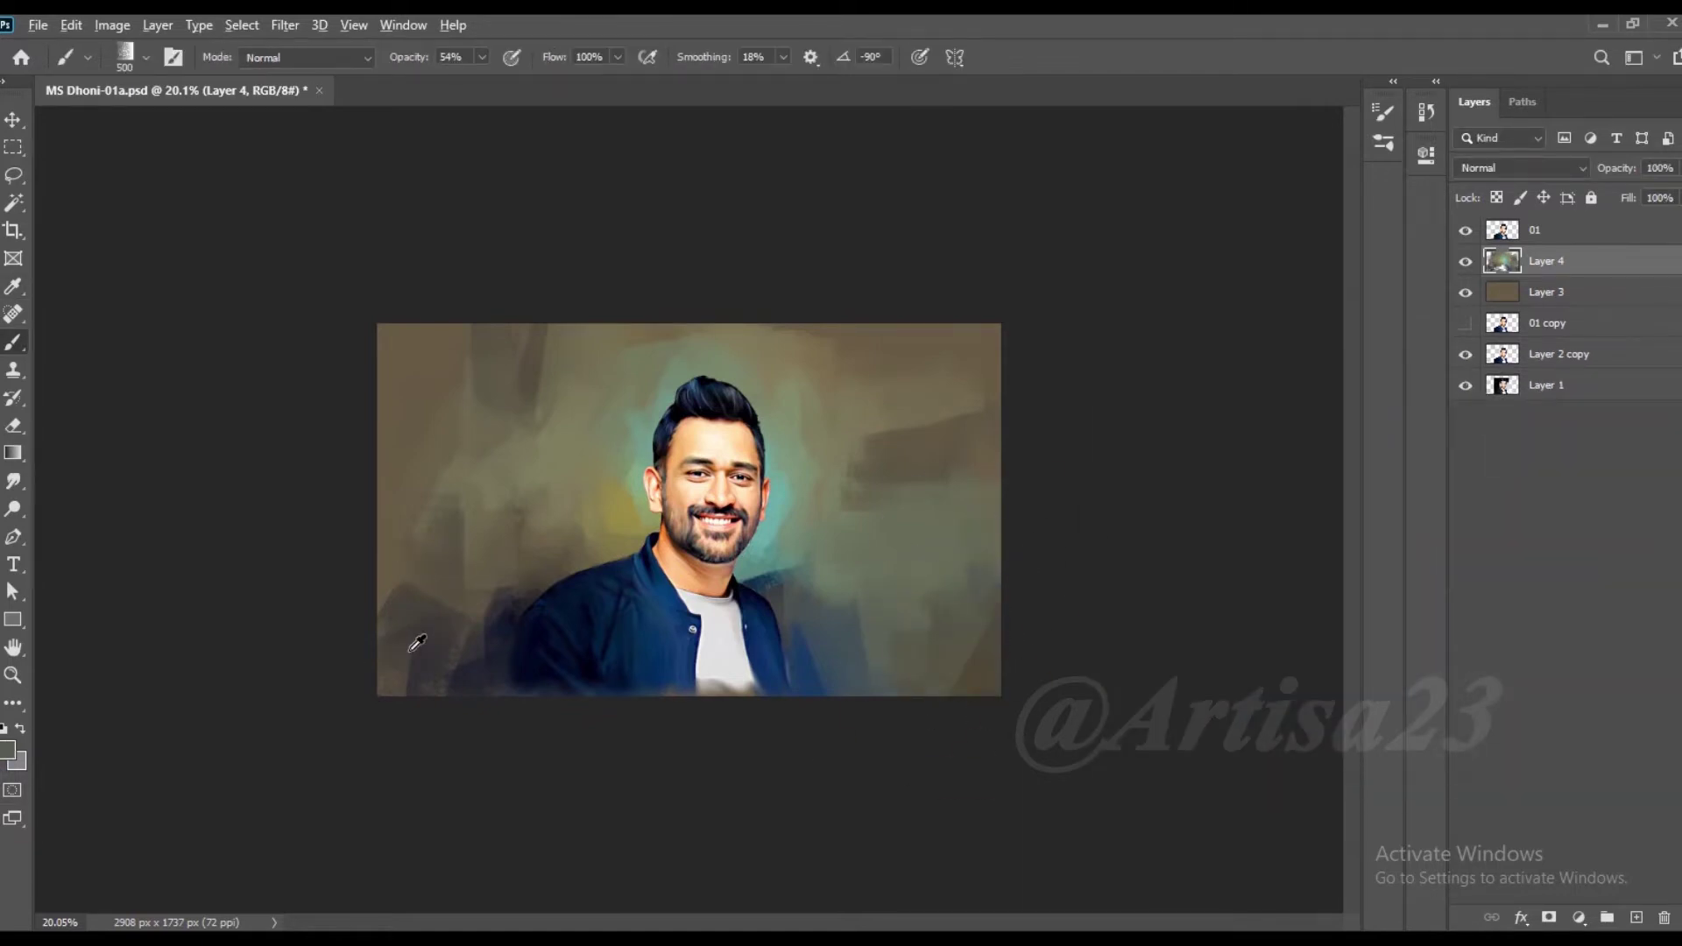
# Step: Smooth and lighten the left background, then slightly darken the lower-left area
pyautogui.keyDown('alt'); pyautogui.click(375, 596); pyautogui.keyUp('alt')
pyautogui.scroll(-1, 869, 599)
pyautogui.scroll(1, 868, 599)
pyautogui.scroll(1, 991, 544)
pyautogui.scroll(-1, 1063, 570)
pyautogui.scroll(1, 1062, 570)
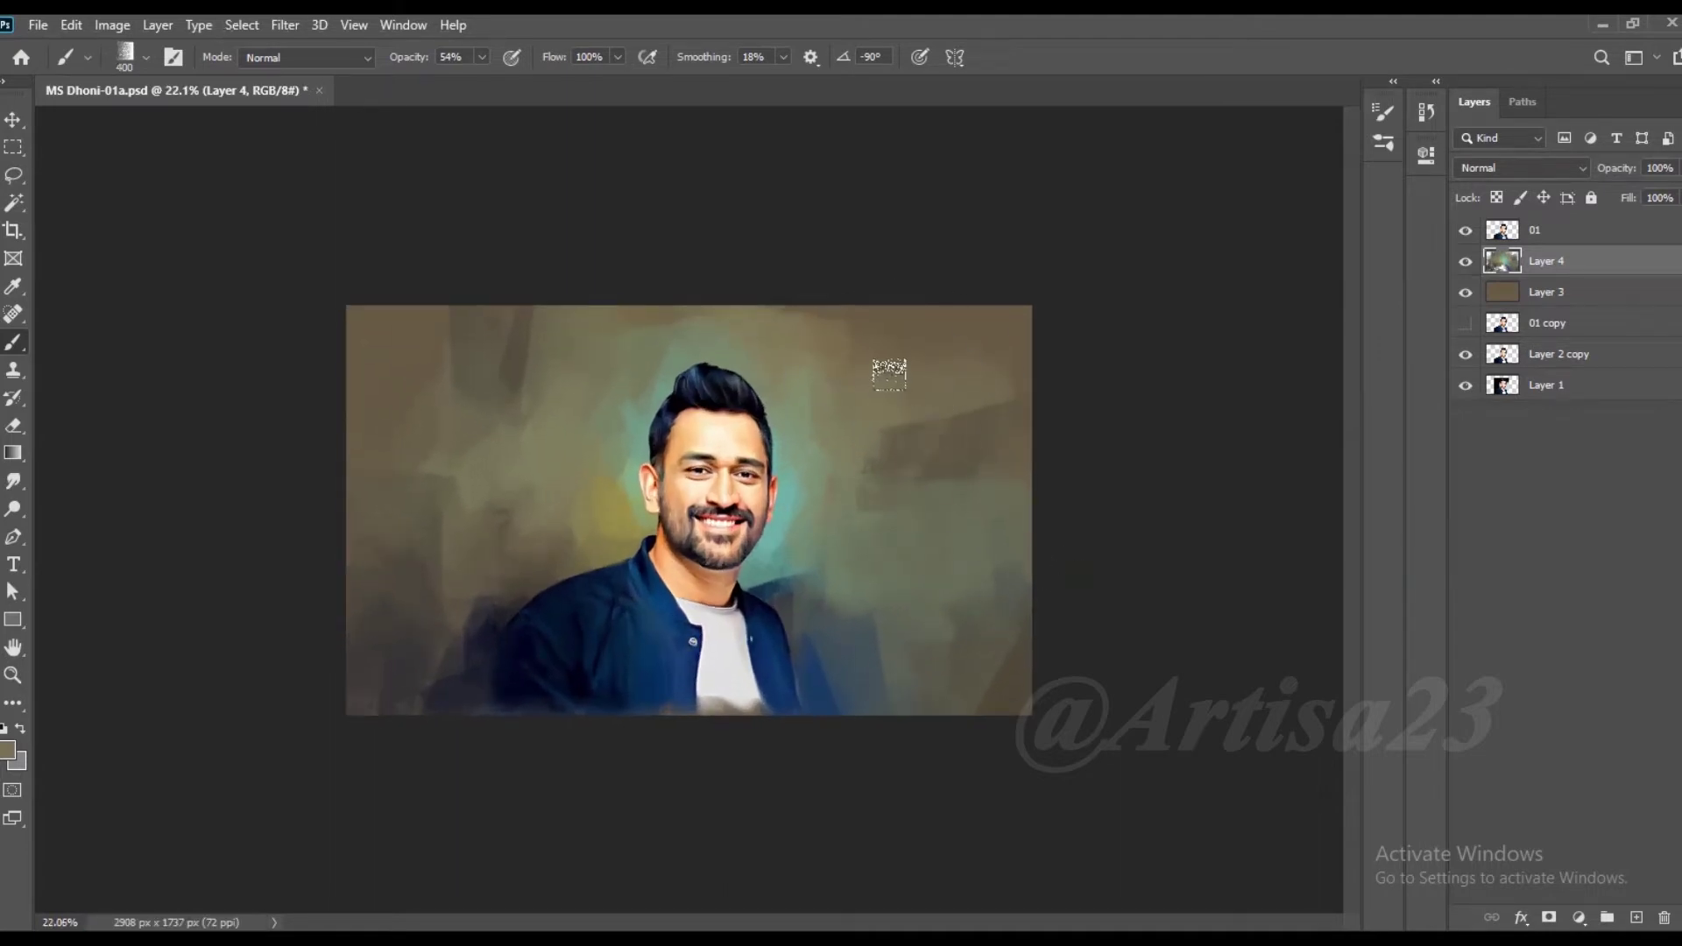
pyautogui.moveTo(451, 444); pyautogui.dragTo(429, 408)
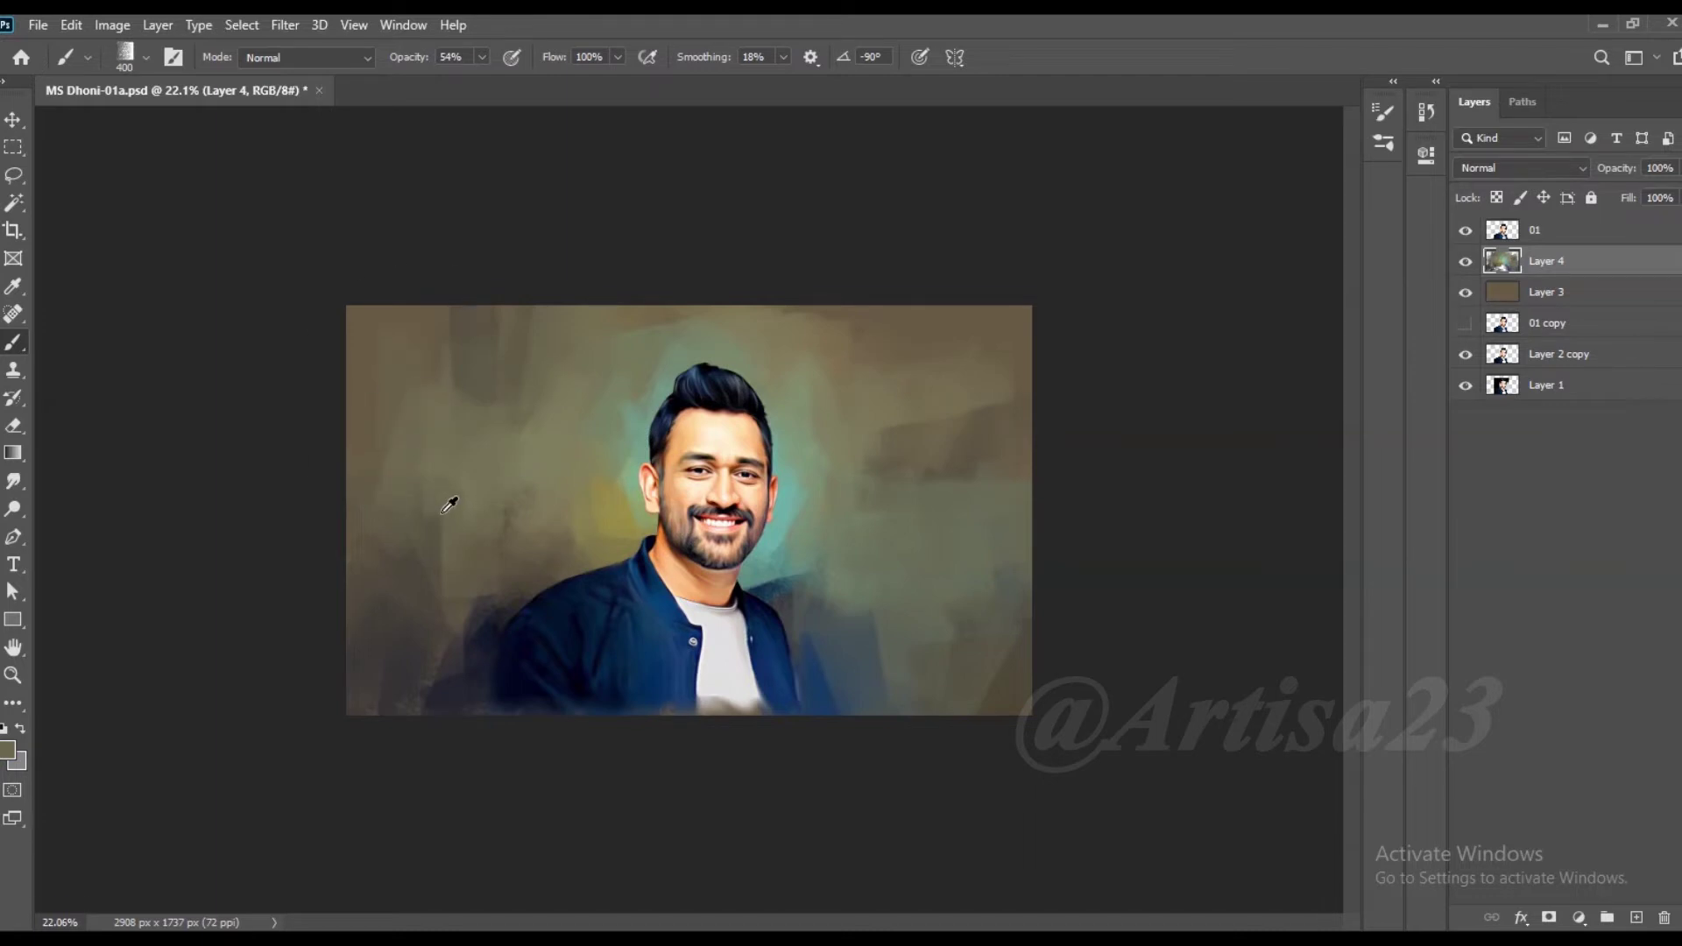
pyautogui.keyDown('alt'); pyautogui.click(604, 509); pyautogui.keyUp('alt')
pyautogui.moveTo(469, 572); pyautogui.dragTo(444, 567)
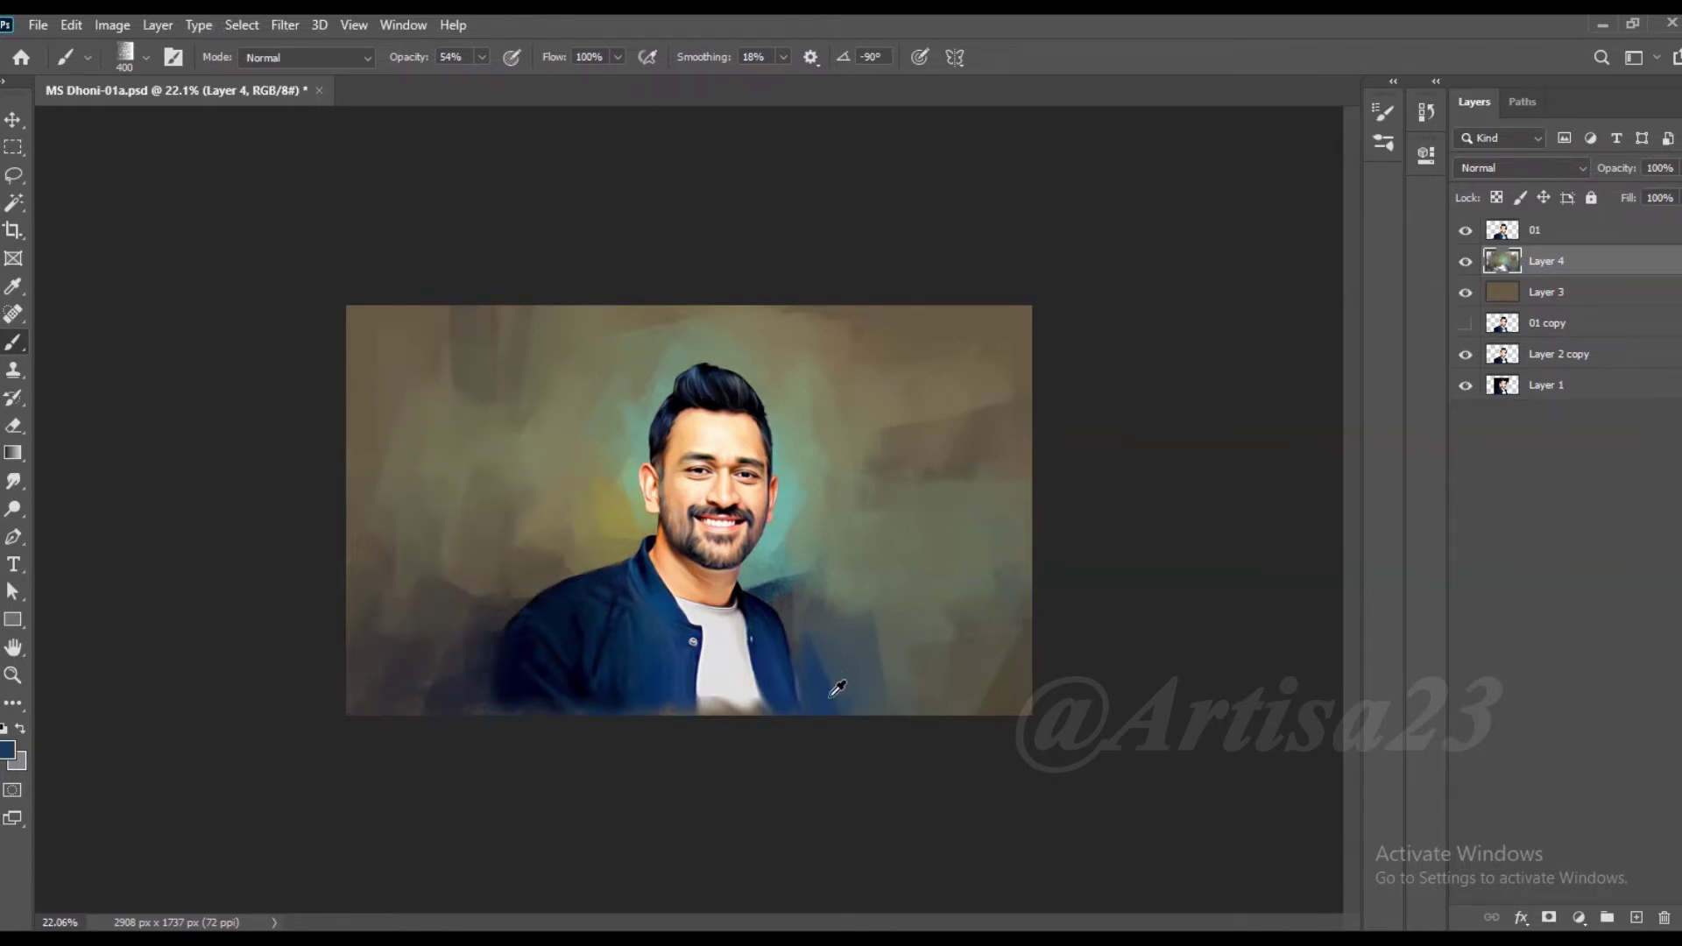
# Step: Brush sampled yellow-green into the background beside the head
pyautogui.keyDown('alt'); pyautogui.click(925, 492); pyautogui.keyUp('alt')
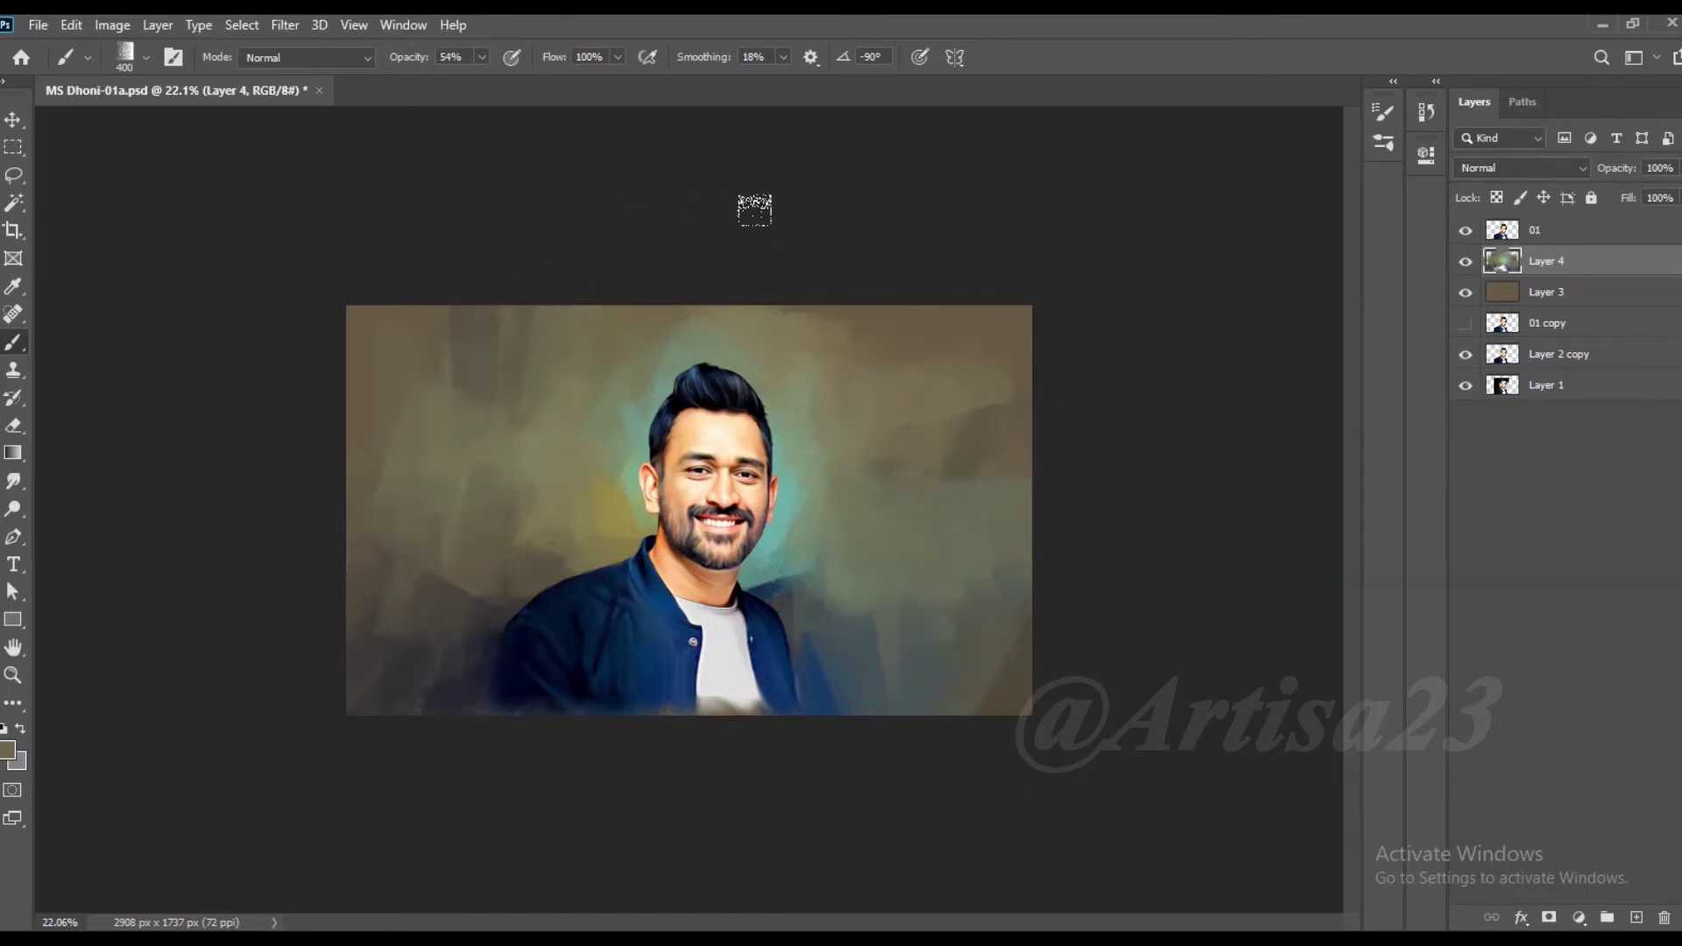
pyautogui.scroll(-1, 412, 333)
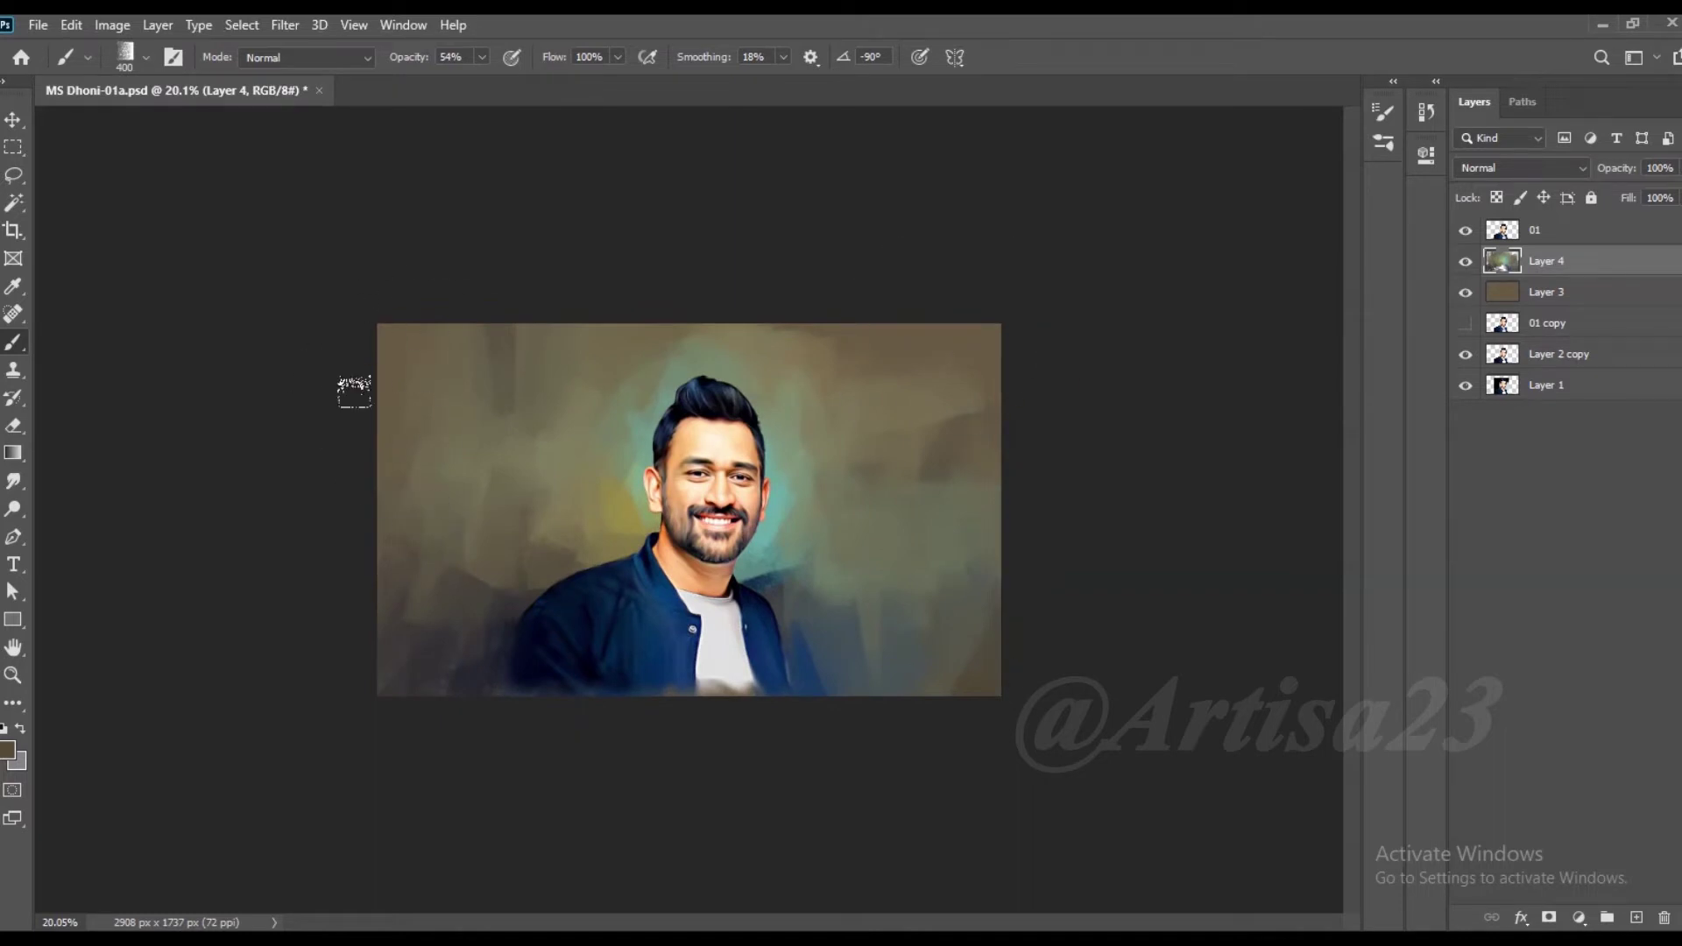
pyautogui.scroll(1, 430, 509)
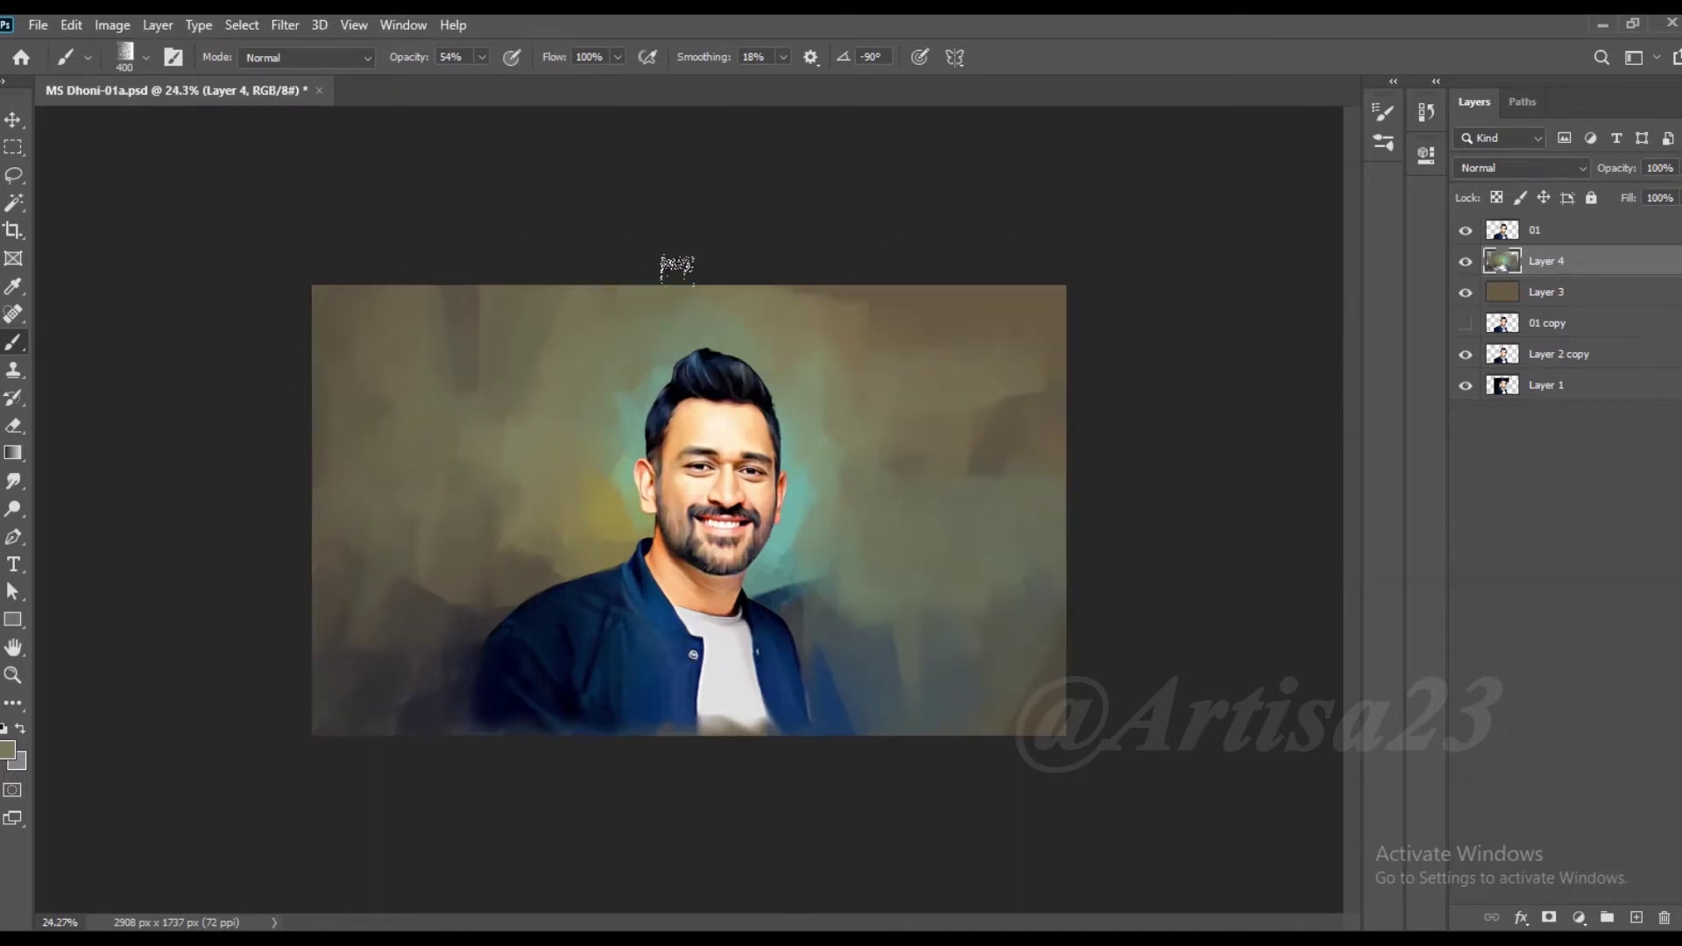
pyautogui.keyDown('alt'); pyautogui.click(828, 298); pyautogui.keyUp('alt')
pyautogui.keyDown('alt'); pyautogui.click(815, 291); pyautogui.keyUp('alt')
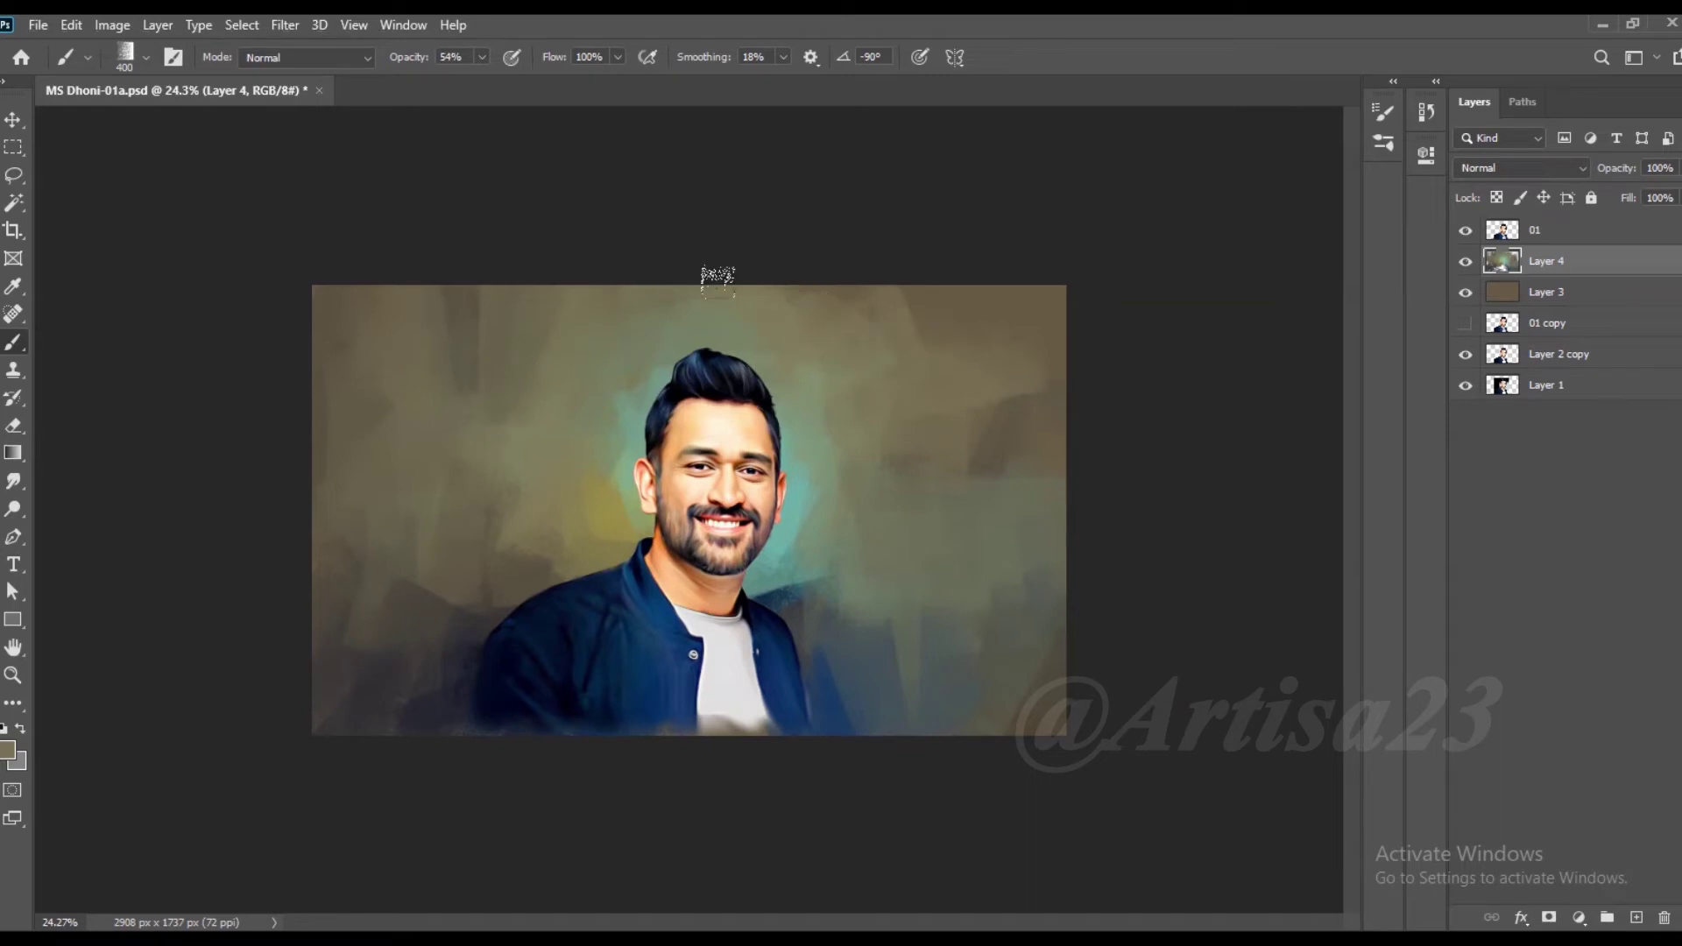
pyautogui.scroll(-1, 945, 352)
pyautogui.keyDown('alt'); pyautogui.click(562, 551); pyautogui.keyUp('alt')
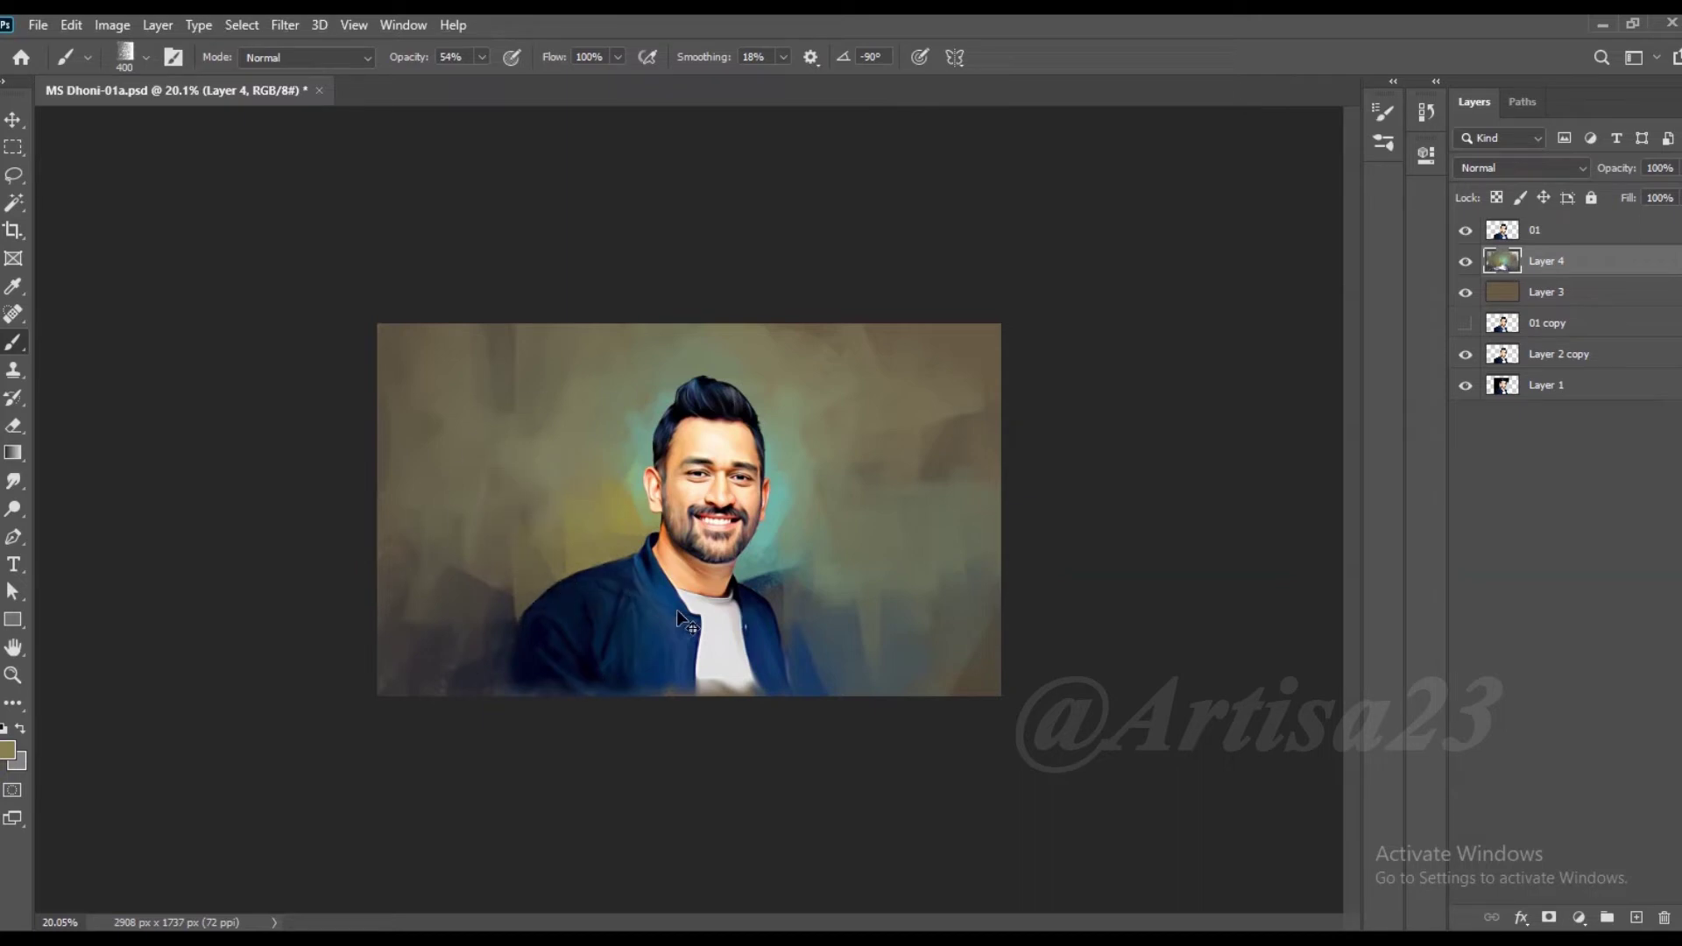
pyautogui.scroll(2, 579, 495)
pyautogui.keyDown('alt'); pyautogui.click(556, 482); pyautogui.keyUp('alt')
pyautogui.moveTo(605, 456); pyautogui.dragTo(574, 522)
# Step: Brush light teal into the background beside the hair
pyautogui.keyDown('alt'); pyautogui.click(659, 368); pyautogui.keyUp('alt')
pyautogui.moveTo(648, 320); pyautogui.dragTo(613, 373)
pyautogui.scroll(-1, 534, 526)
pyautogui.keyDown('alt'); pyautogui.click(507, 570); pyautogui.keyUp('alt')
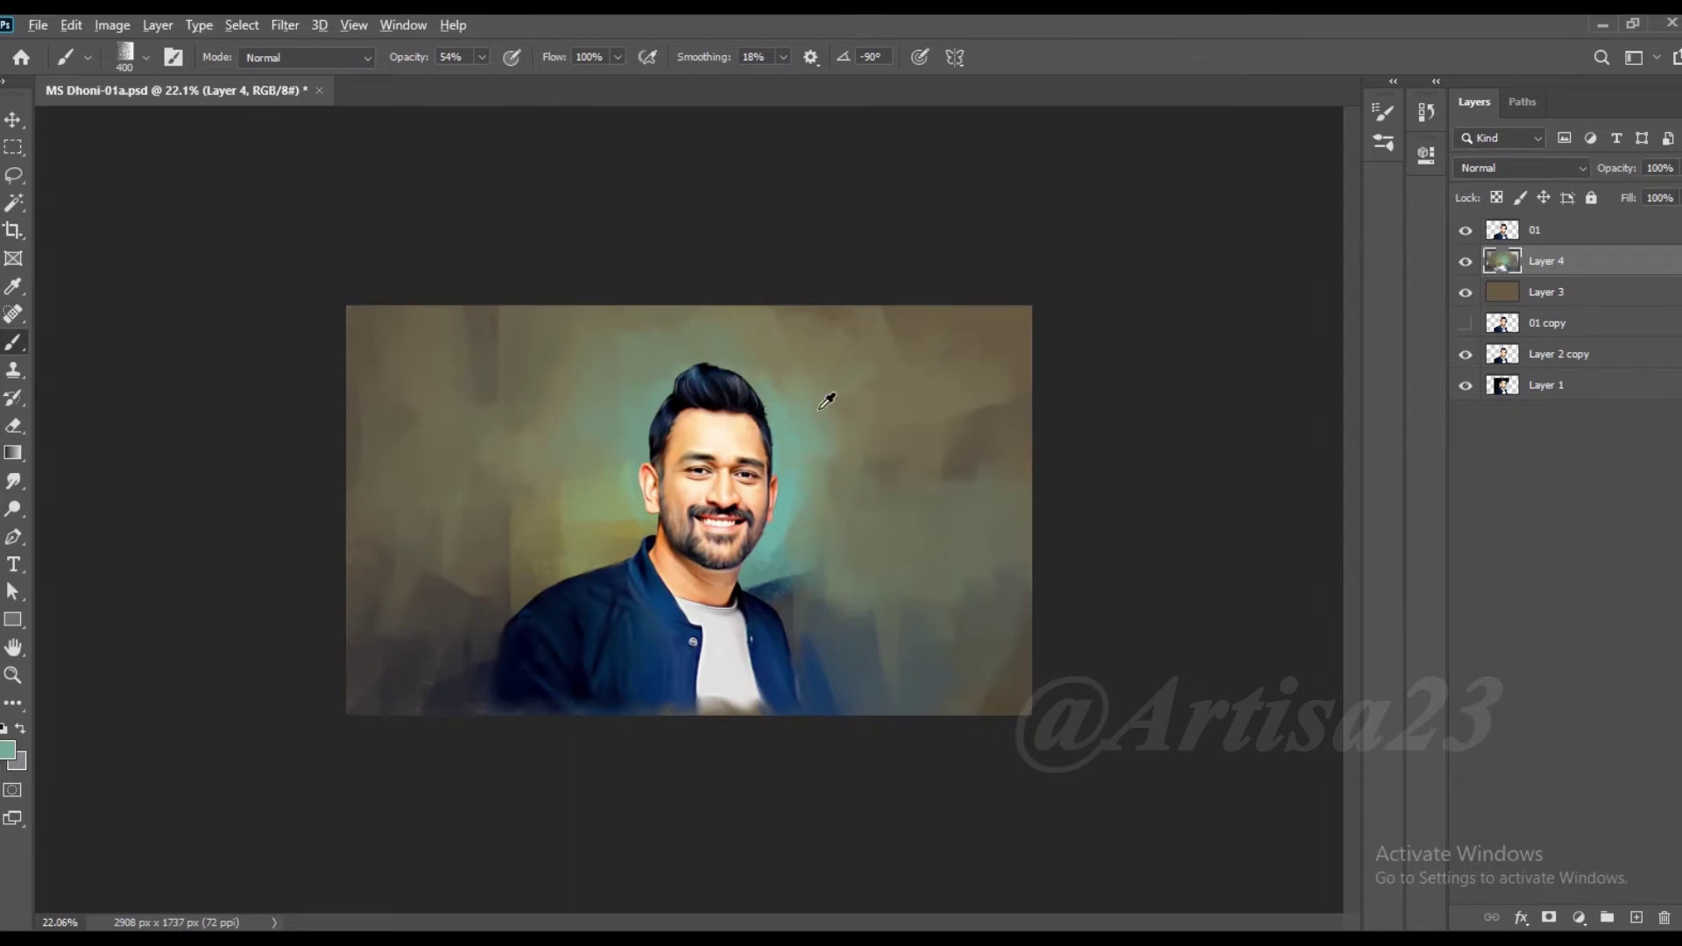
pyautogui.keyDown('alt'); pyautogui.click(899, 326); pyautogui.keyUp('alt')
# Step: Save the painting and add a new empty layer for the hair
pyautogui.hotkey('ctrl', '+')
pyautogui.hotkey('ctrl', 's')
pyautogui.scroll(1, 858, 399)
pyautogui.click(1543, 230)
pyautogui.click(1636, 917)
pyautogui.doubleClick(1547, 230)
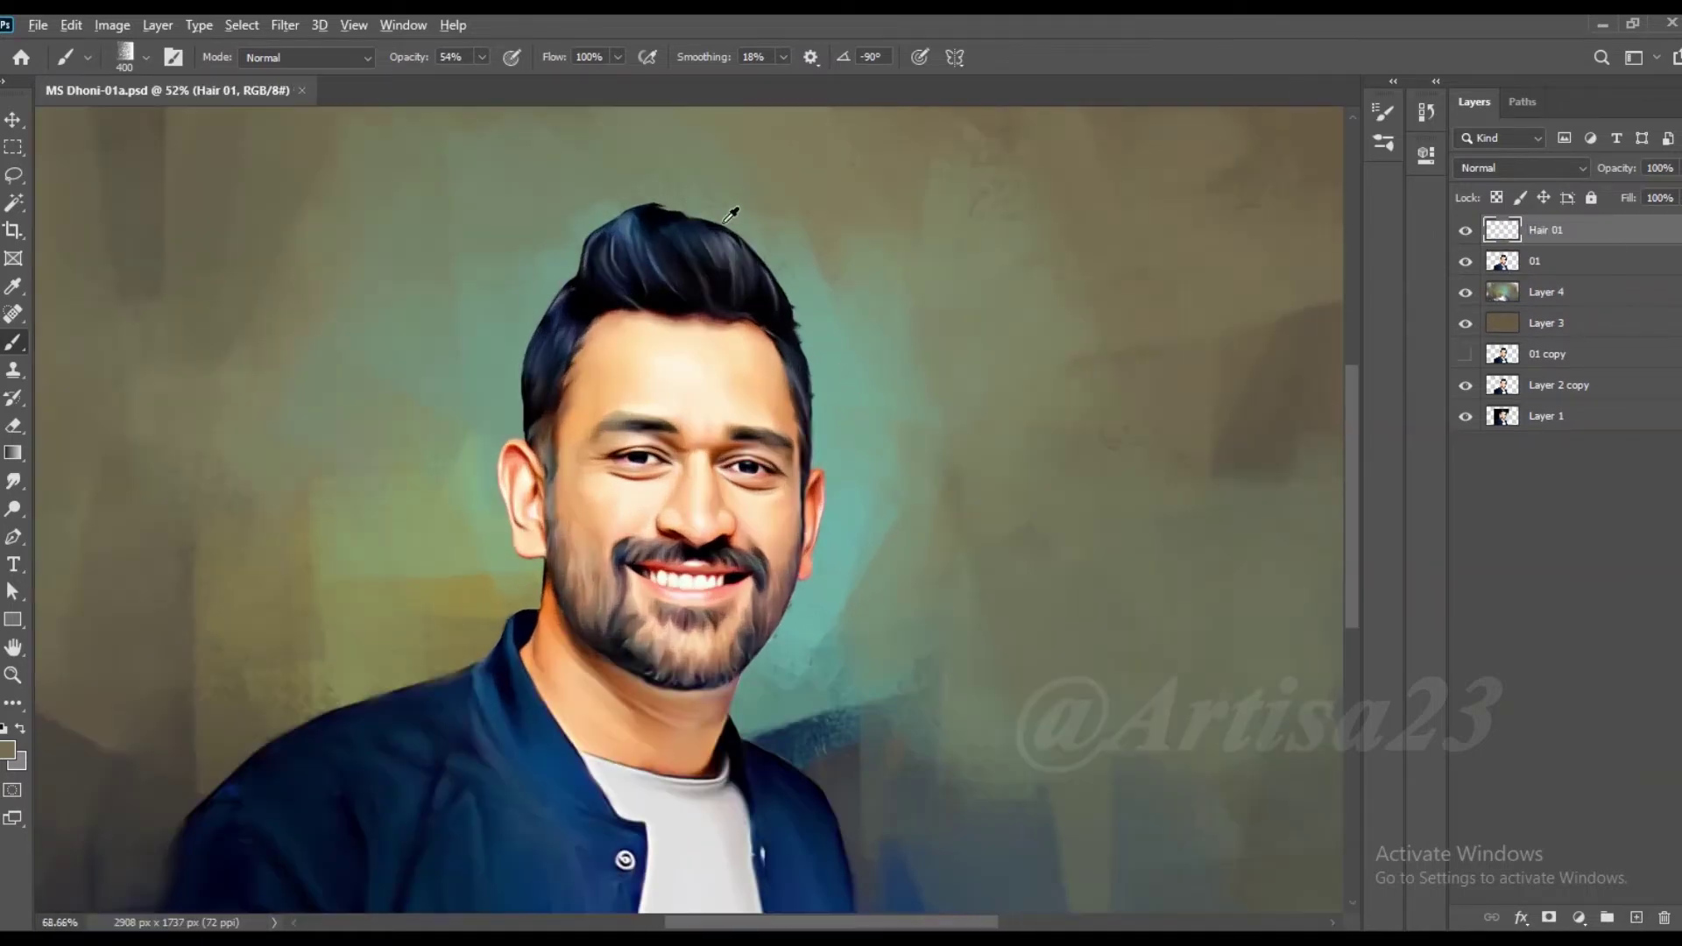
# Step: Select a hair-strand brush preset and make the brush smaller
pyautogui.scroll(1, 701, 237)
pyautogui.click(179, 63)
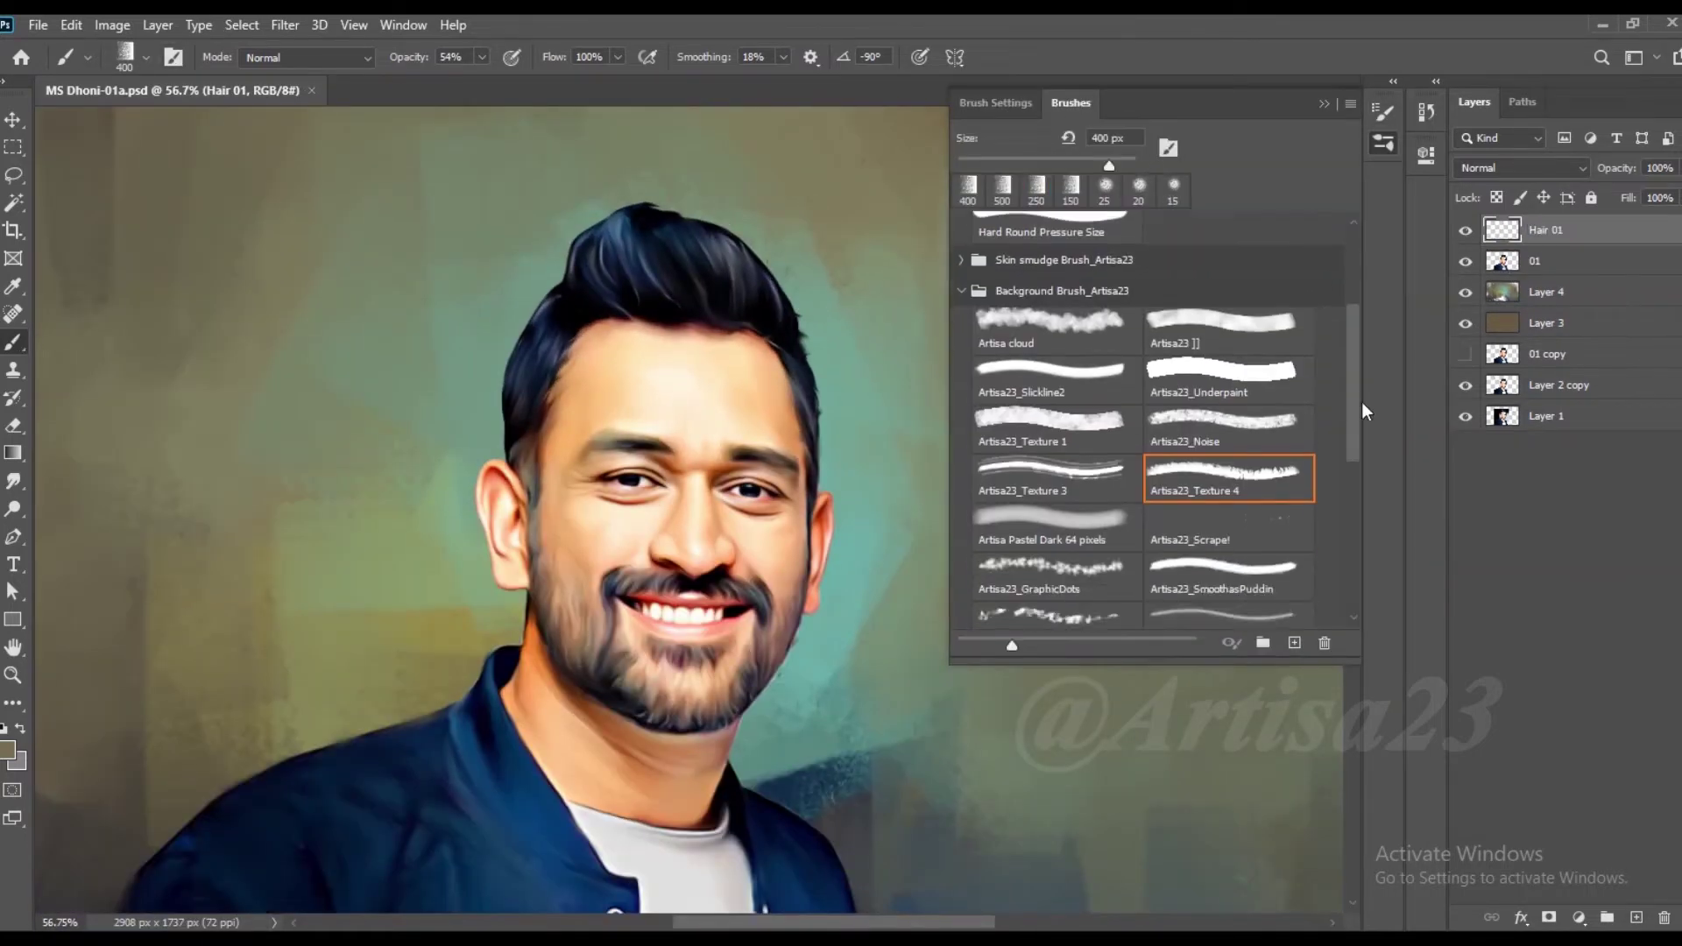
pyautogui.scroll(-10, 969, 520)
pyautogui.click(1110, 539)
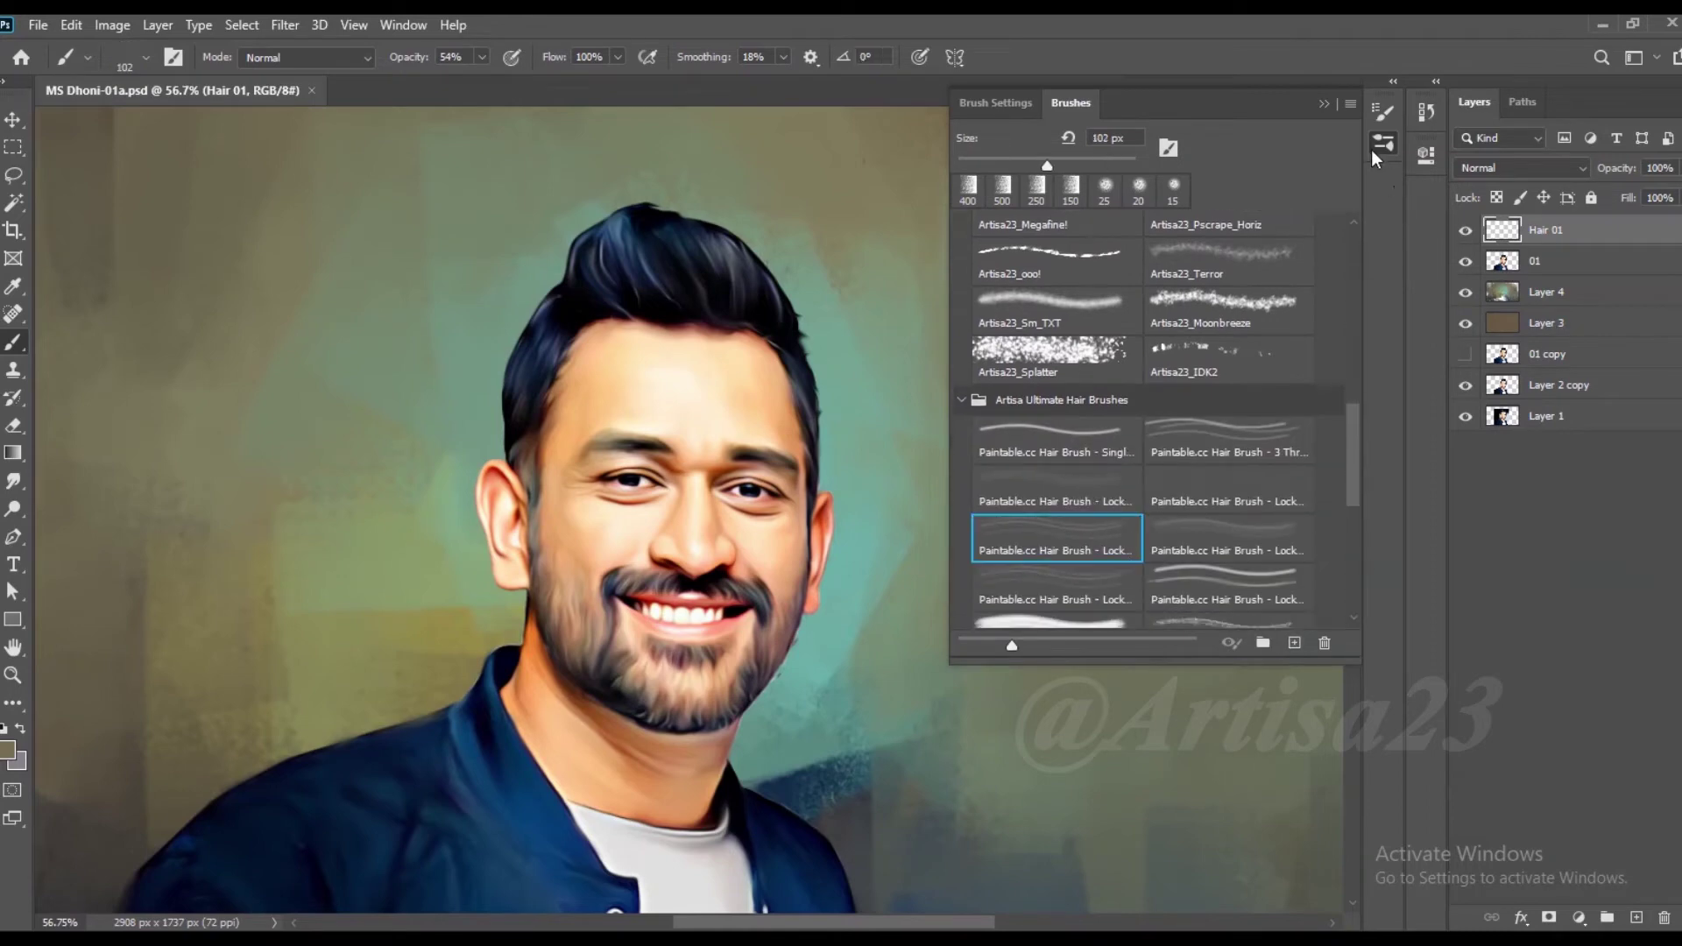
pyautogui.click(1383, 143)
pyautogui.press('7')
pyautogui.press('5')
# Step: At 92% opacity, paint light blue strands across the top of the hair
pyautogui.scroll(7, 676, 224)
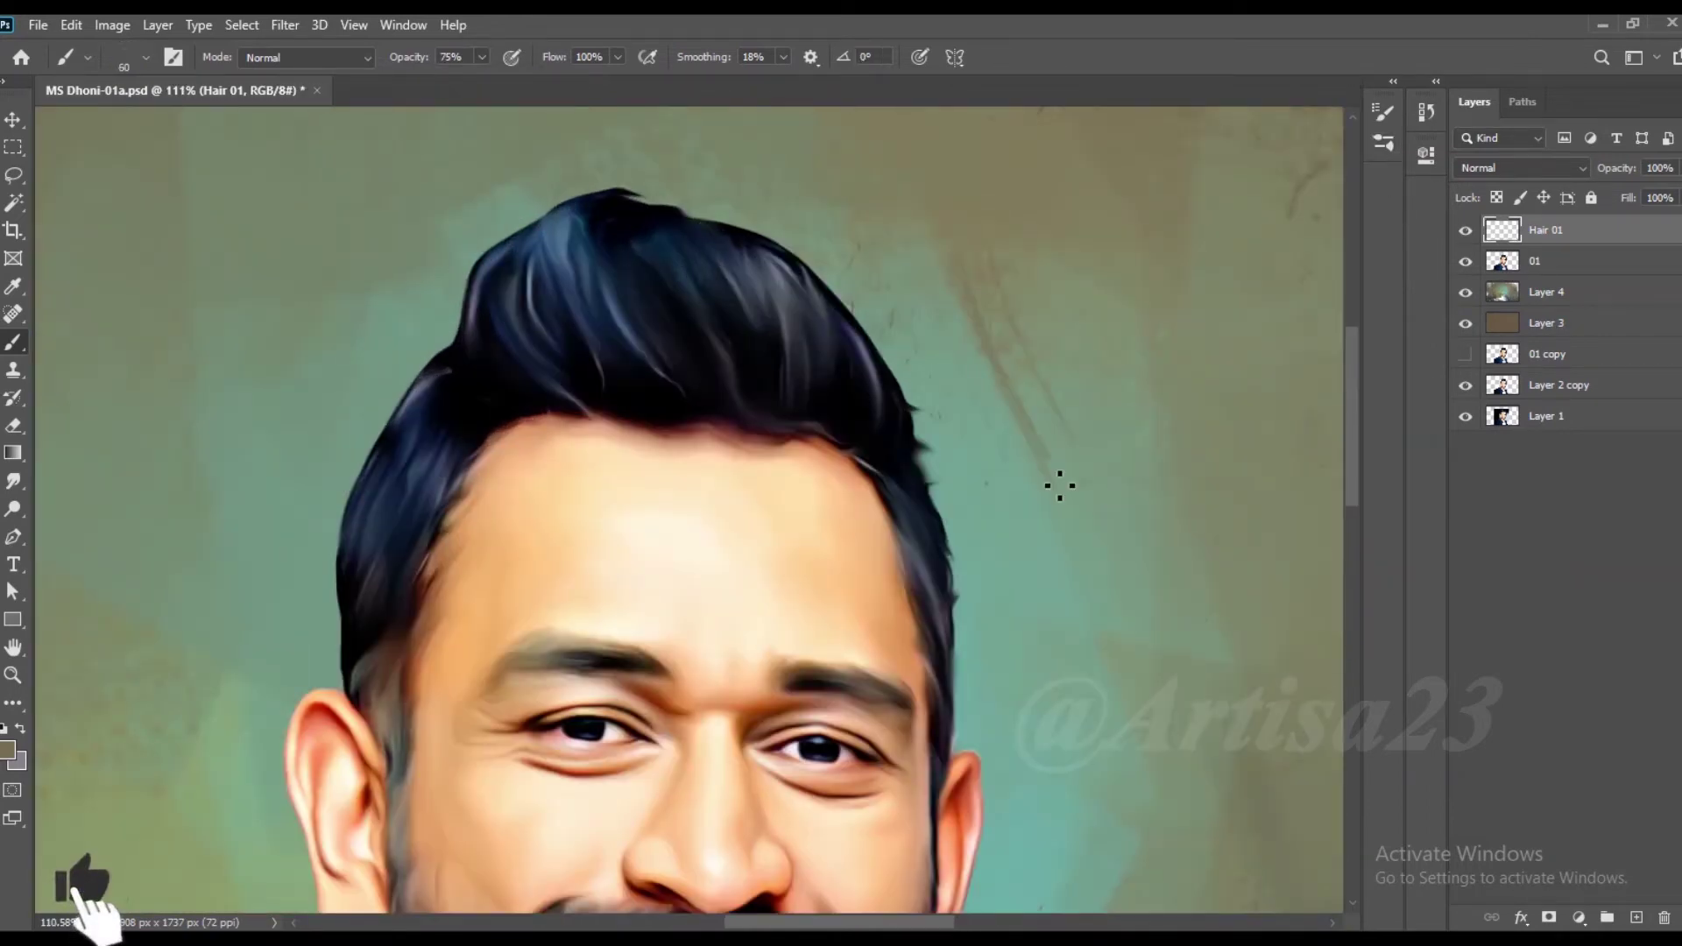
pyautogui.scroll(5, 1059, 485)
pyautogui.keyDown('alt'); pyautogui.click(691, 455); pyautogui.keyUp('alt')
pyautogui.click(481, 56)
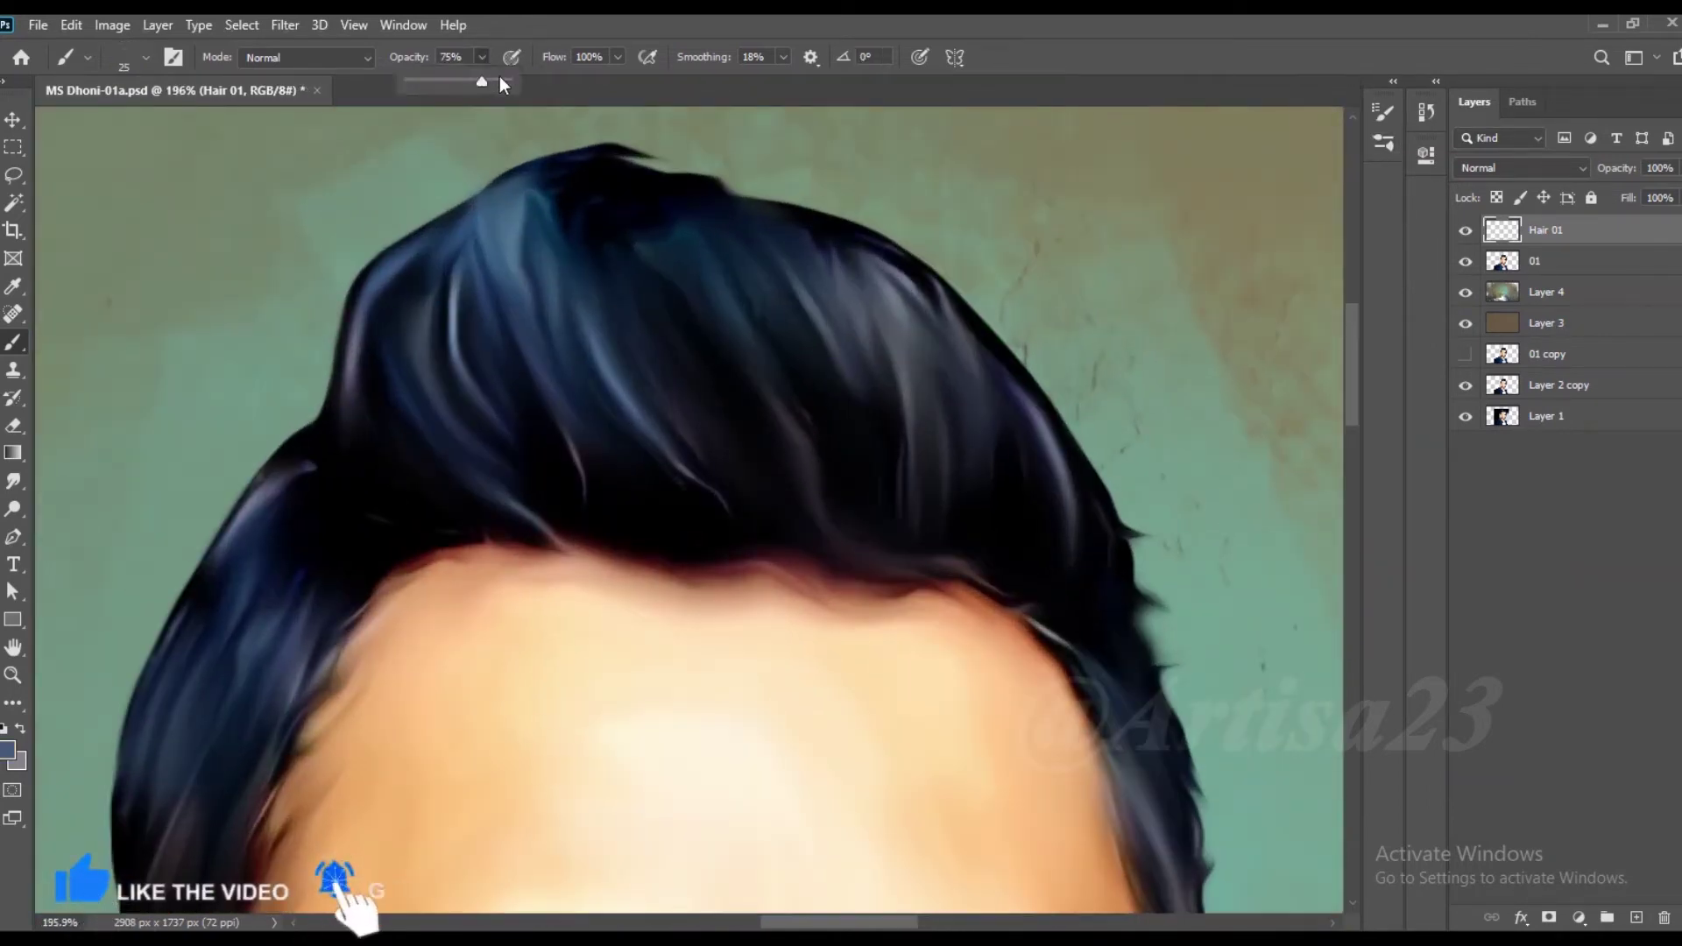
pyautogui.press(']')
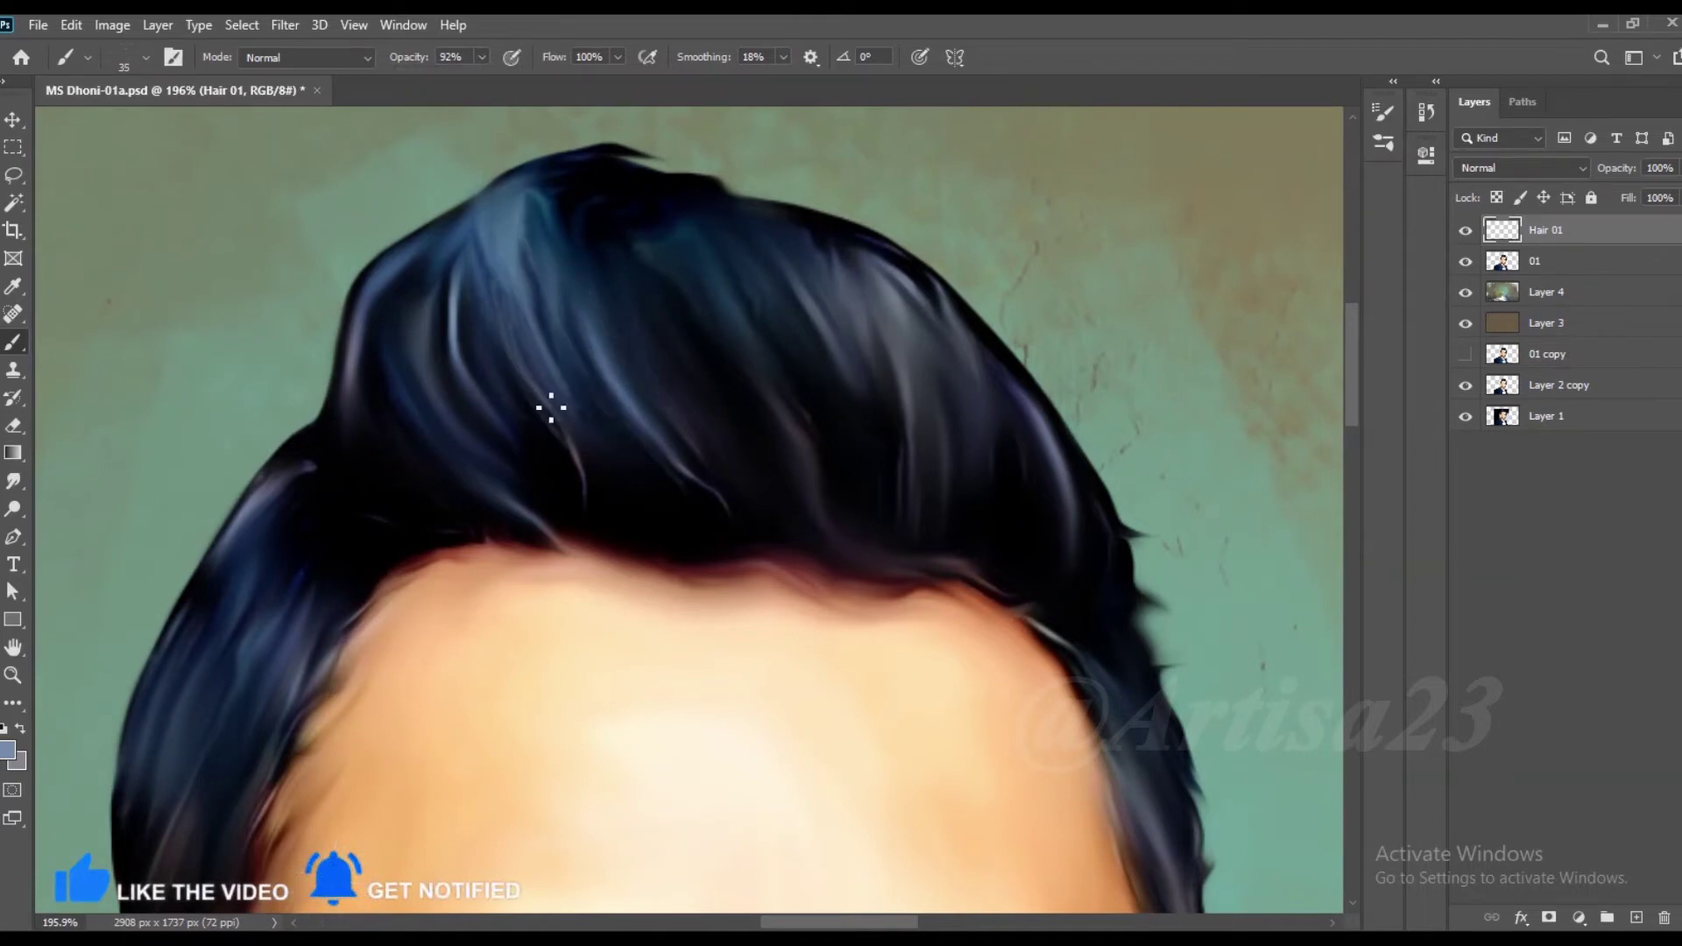
pyautogui.moveTo(504, 289); pyautogui.dragTo(458, 435)
pyautogui.moveTo(692, 232); pyautogui.dragTo(796, 488)
pyautogui.moveTo(824, 229); pyautogui.dragTo(928, 500)
pyautogui.moveTo(841, 272); pyautogui.dragTo(761, 438)
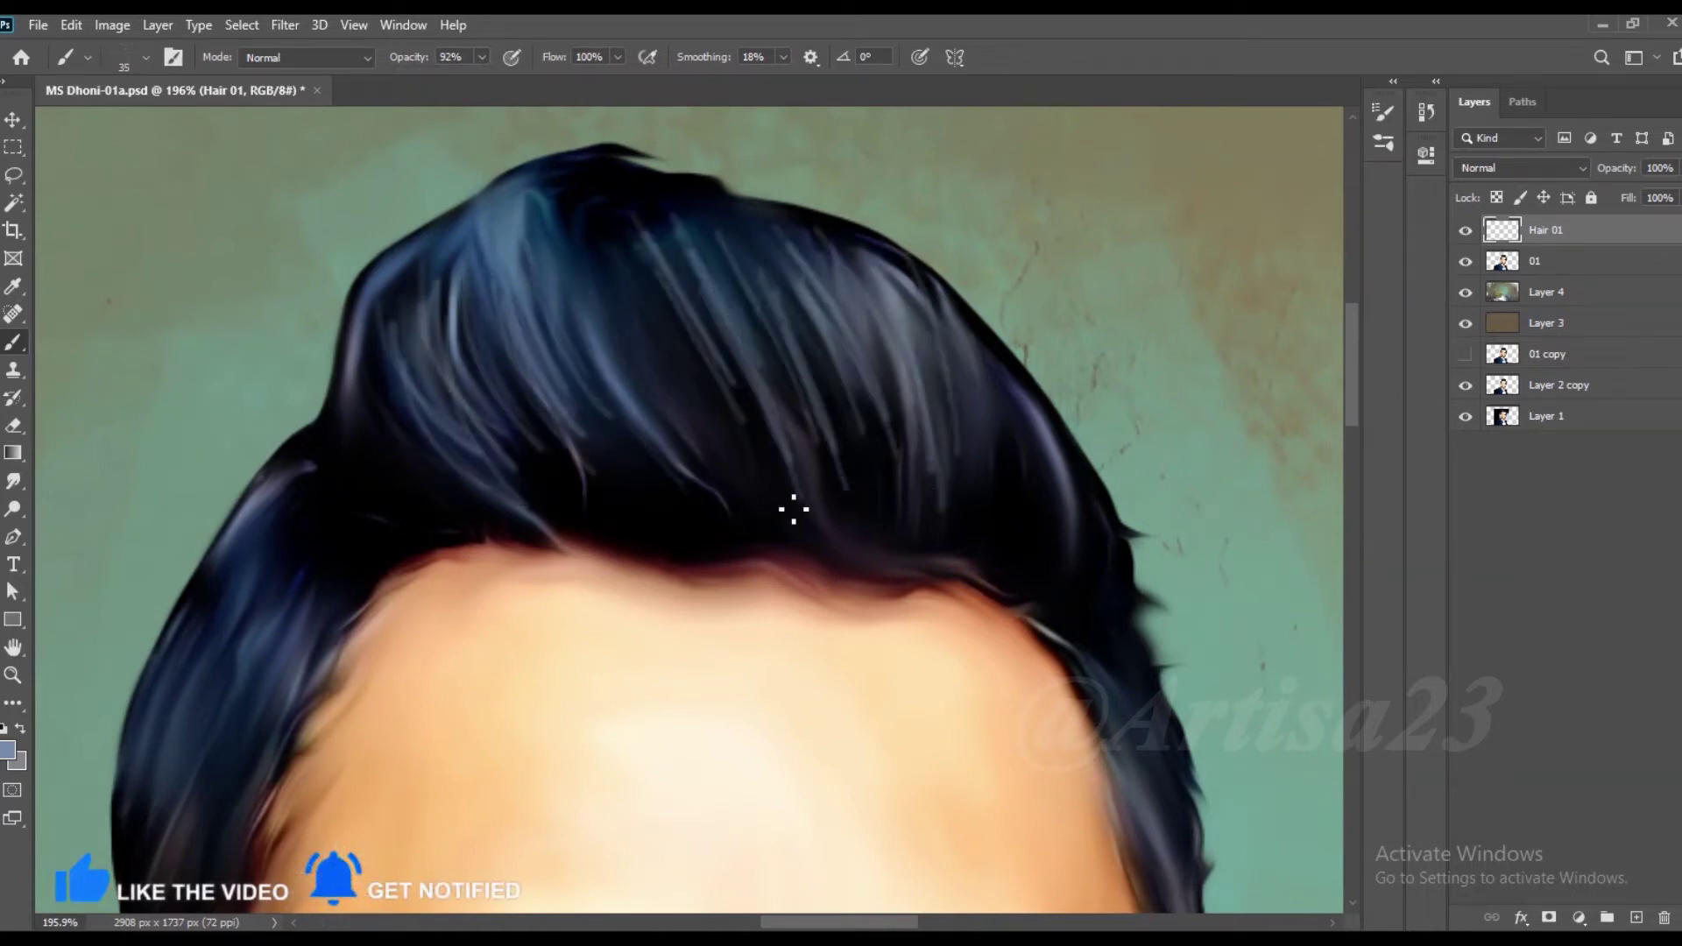
# Step: With a slightly smaller brush, paint light strands on the left side of the hair
pyautogui.scroll(-5, 761, 438)
pyautogui.scroll(4, 443, 525)
pyautogui.press('[')
pyautogui.press('[')
pyautogui.moveTo(534, 294)
pyautogui.mouseDown()
pyautogui.moveTo(443, 403)
pyautogui.moveTo(293, 478)
pyautogui.mouseUp()
# Step: Add a new empty layer above Hair 01
pyautogui.scroll(-3, 545, 338)
pyautogui.scroll(-2, 629, 429)
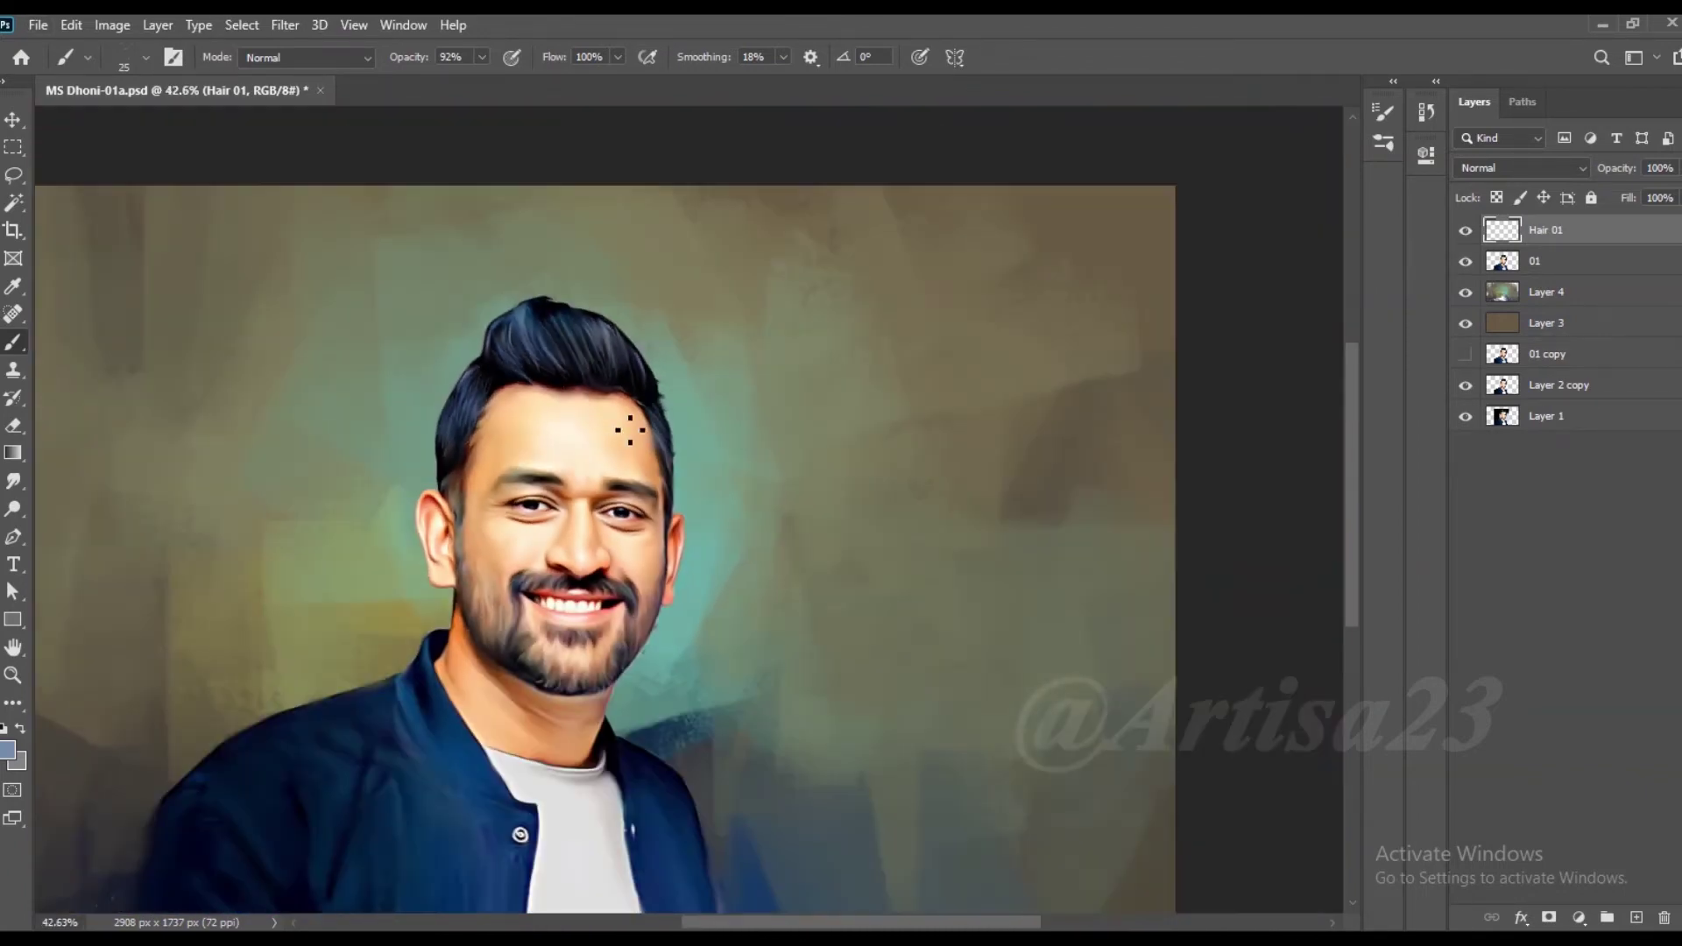
pyautogui.scroll(3, 629, 429)
pyautogui.scroll(-2, 552, 270)
pyautogui.hotkey('ctrl', 'shift', 'alt', 'n')
# Step: Rename the new layer to 'Hair 02'
pyautogui.doubleClick(1547, 229)
pyautogui.write('2')
pyautogui.press('Return')
pyautogui.scroll(-1, 962, 319)
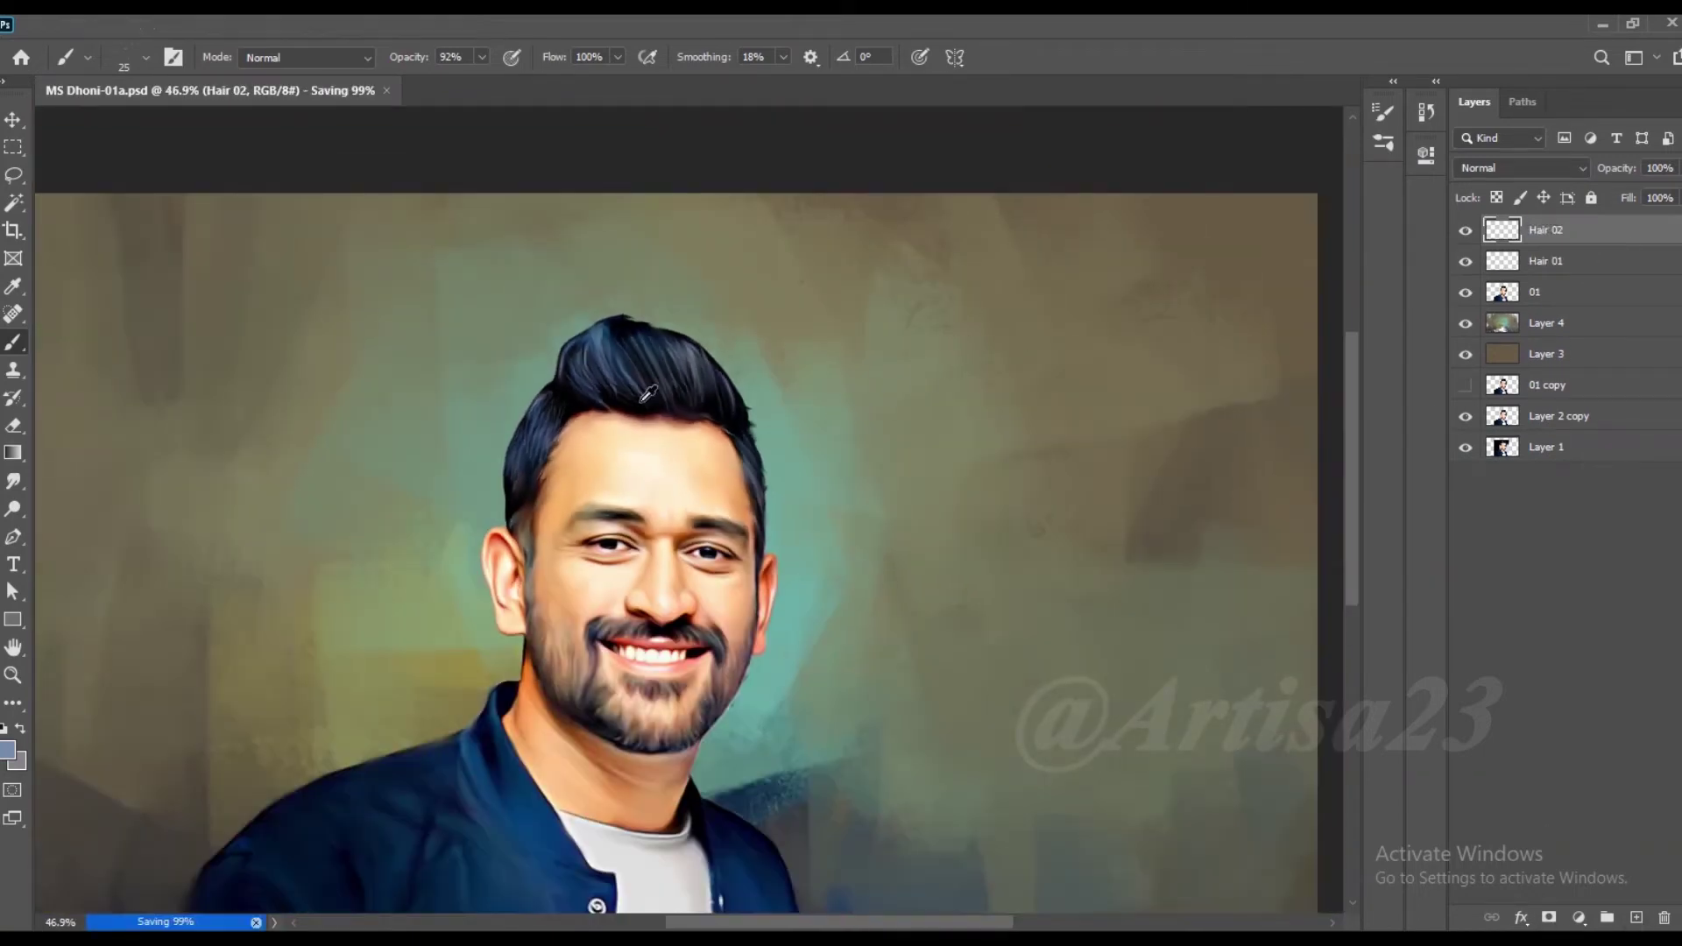
pyautogui.scroll(2, 124, 169)
# Step: Choose the Hard Round brush preset
pyautogui.click(173, 57)
pyautogui.click(1070, 103)
pyautogui.scroll(5, 1148, 316)
pyautogui.click(1230, 267)
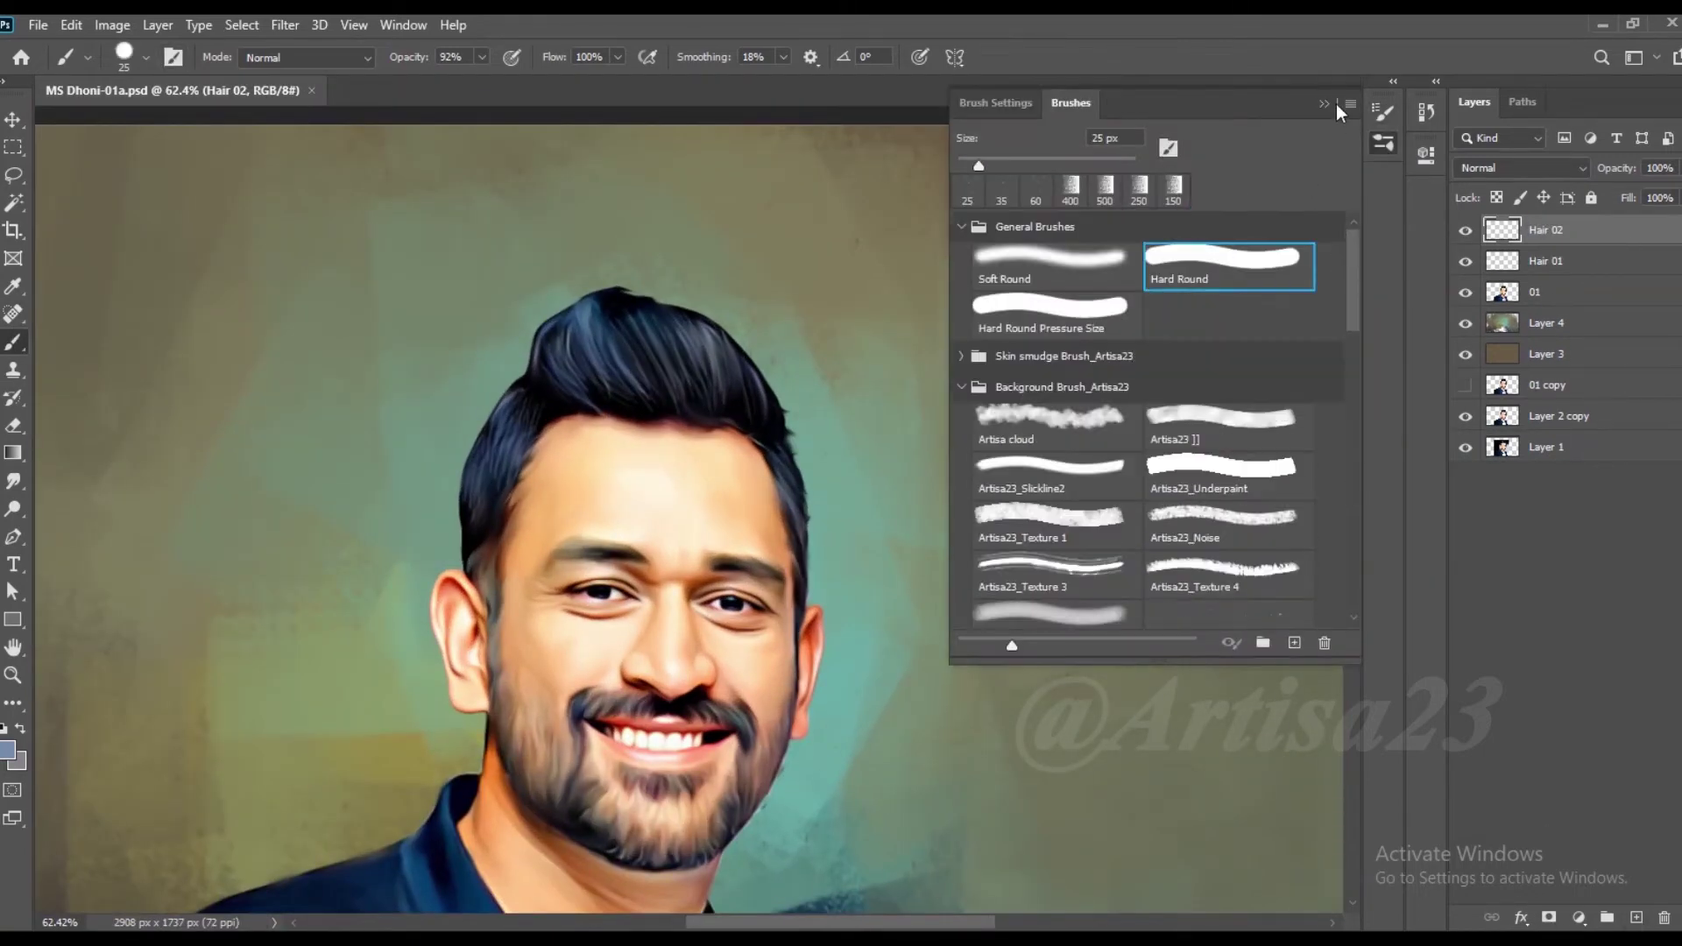
pyautogui.press('F5')
pyautogui.scroll(3, 594, 357)
pyautogui.scroll(3, 550, 357)
# Step: Paint thin dark flyaway strands along the left hairline and upper-right hair edge
pyautogui.moveTo(502, 325)
pyautogui.mouseDown()
pyautogui.moveTo(493, 405)
pyautogui.moveTo(402, 518)
pyautogui.moveTo(375, 605)
pyautogui.mouseUp()
pyautogui.scroll(-2, 518, 443)
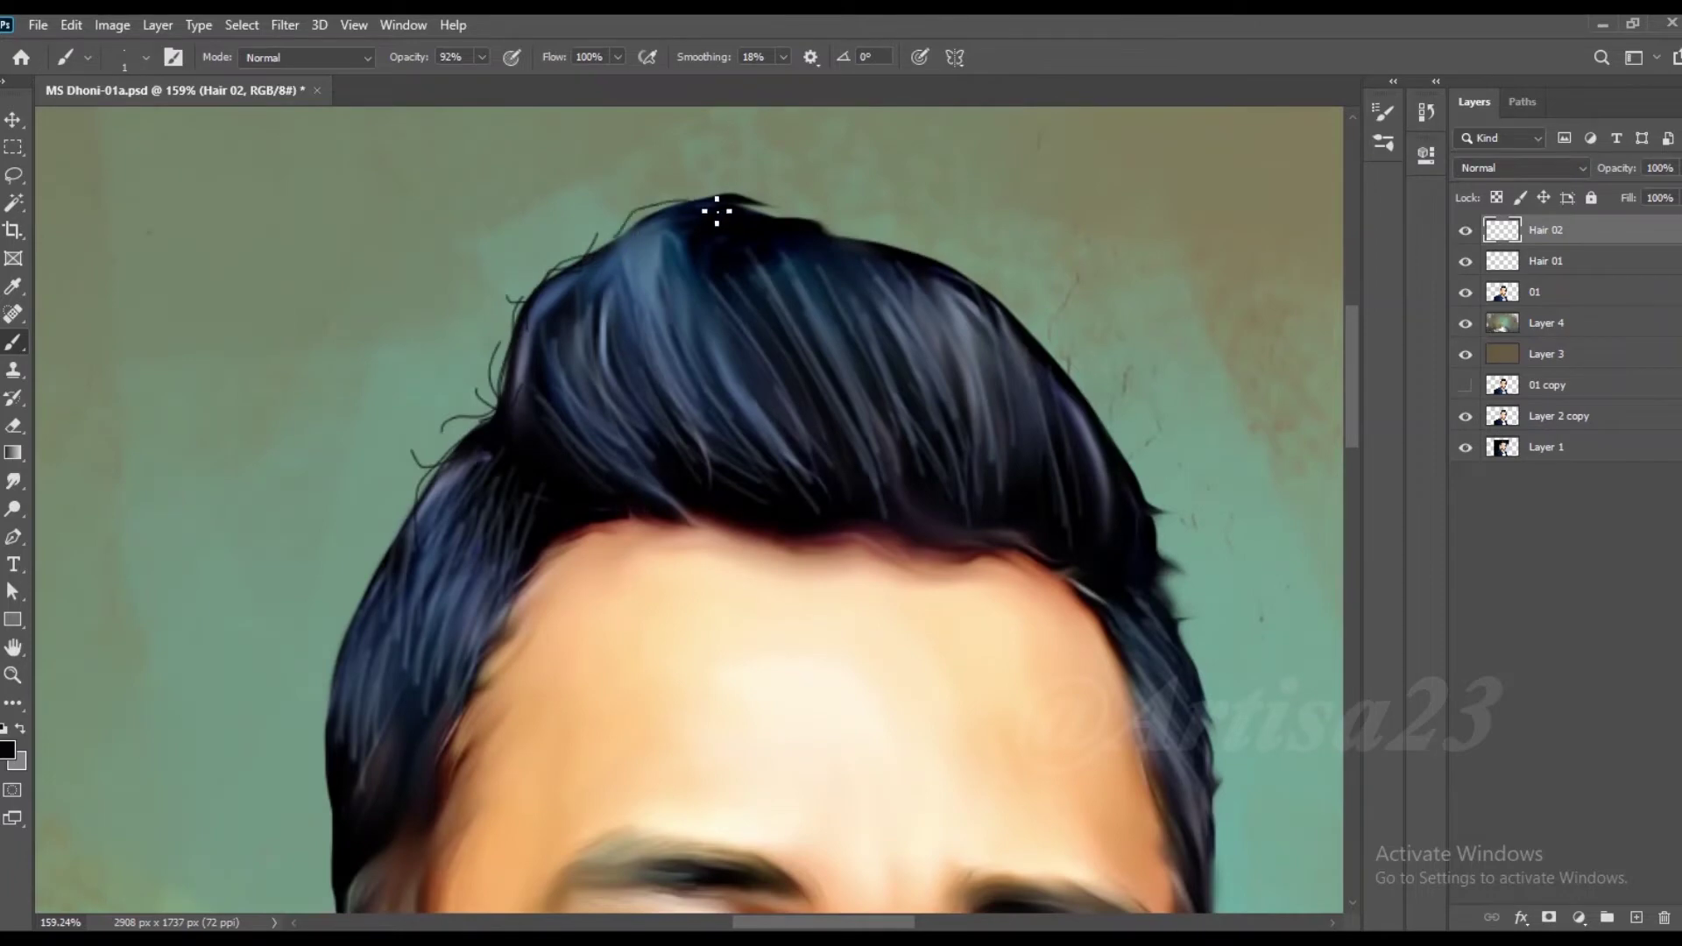
pyautogui.scroll(-2, 715, 207)
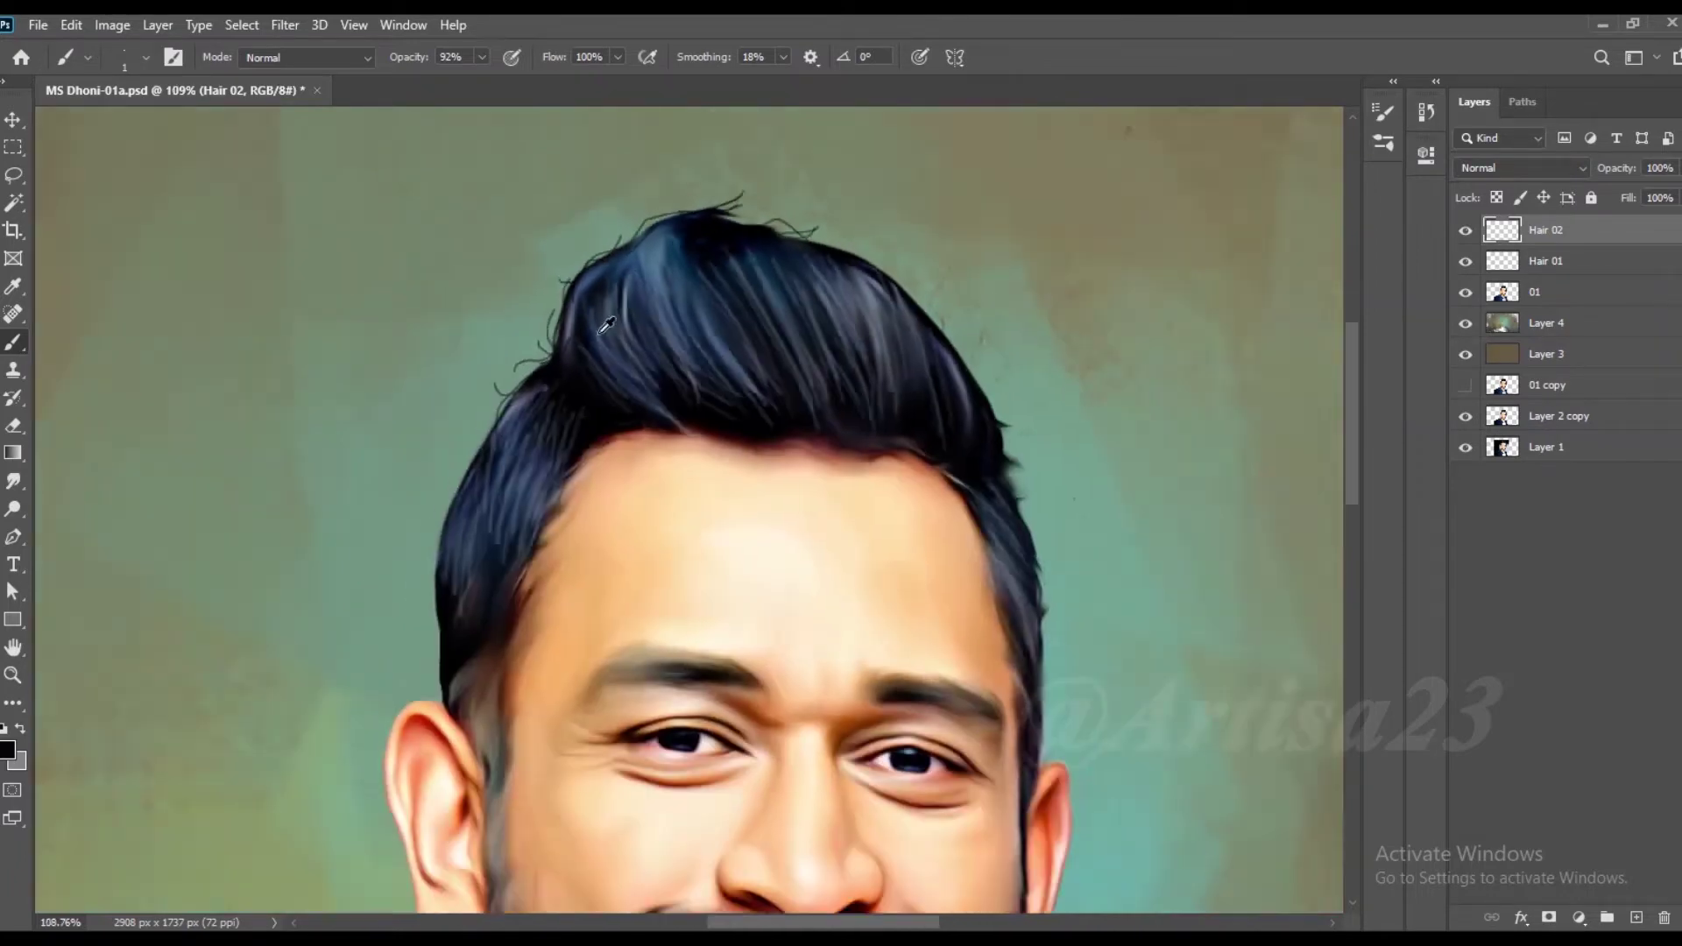
pyautogui.scroll(2, 509, 395)
pyautogui.moveTo(517, 390); pyautogui.dragTo(450, 450)
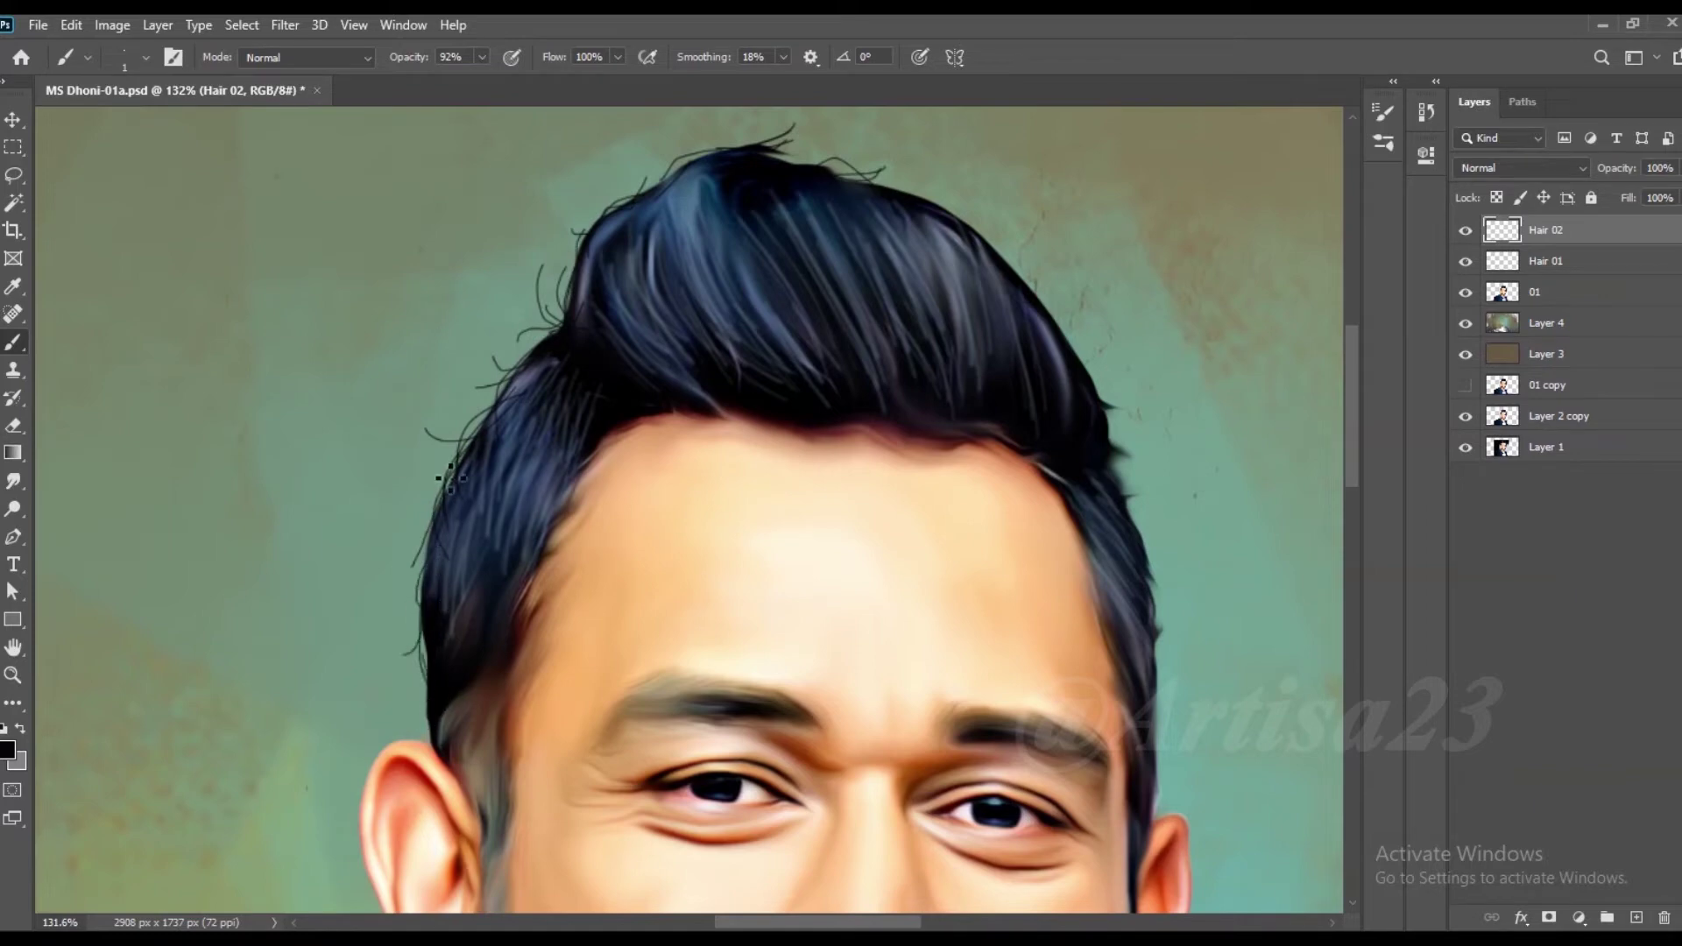
pyautogui.scroll(1, 913, 330)
pyautogui.scroll(1, 897, 423)
pyautogui.moveTo(946, 462)
pyautogui.mouseDown()
pyautogui.moveTo(844, 330)
pyautogui.moveTo(631, 219)
pyautogui.mouseUp()
pyautogui.scroll(-1, 943, 454)
pyautogui.scroll(1, 962, 513)
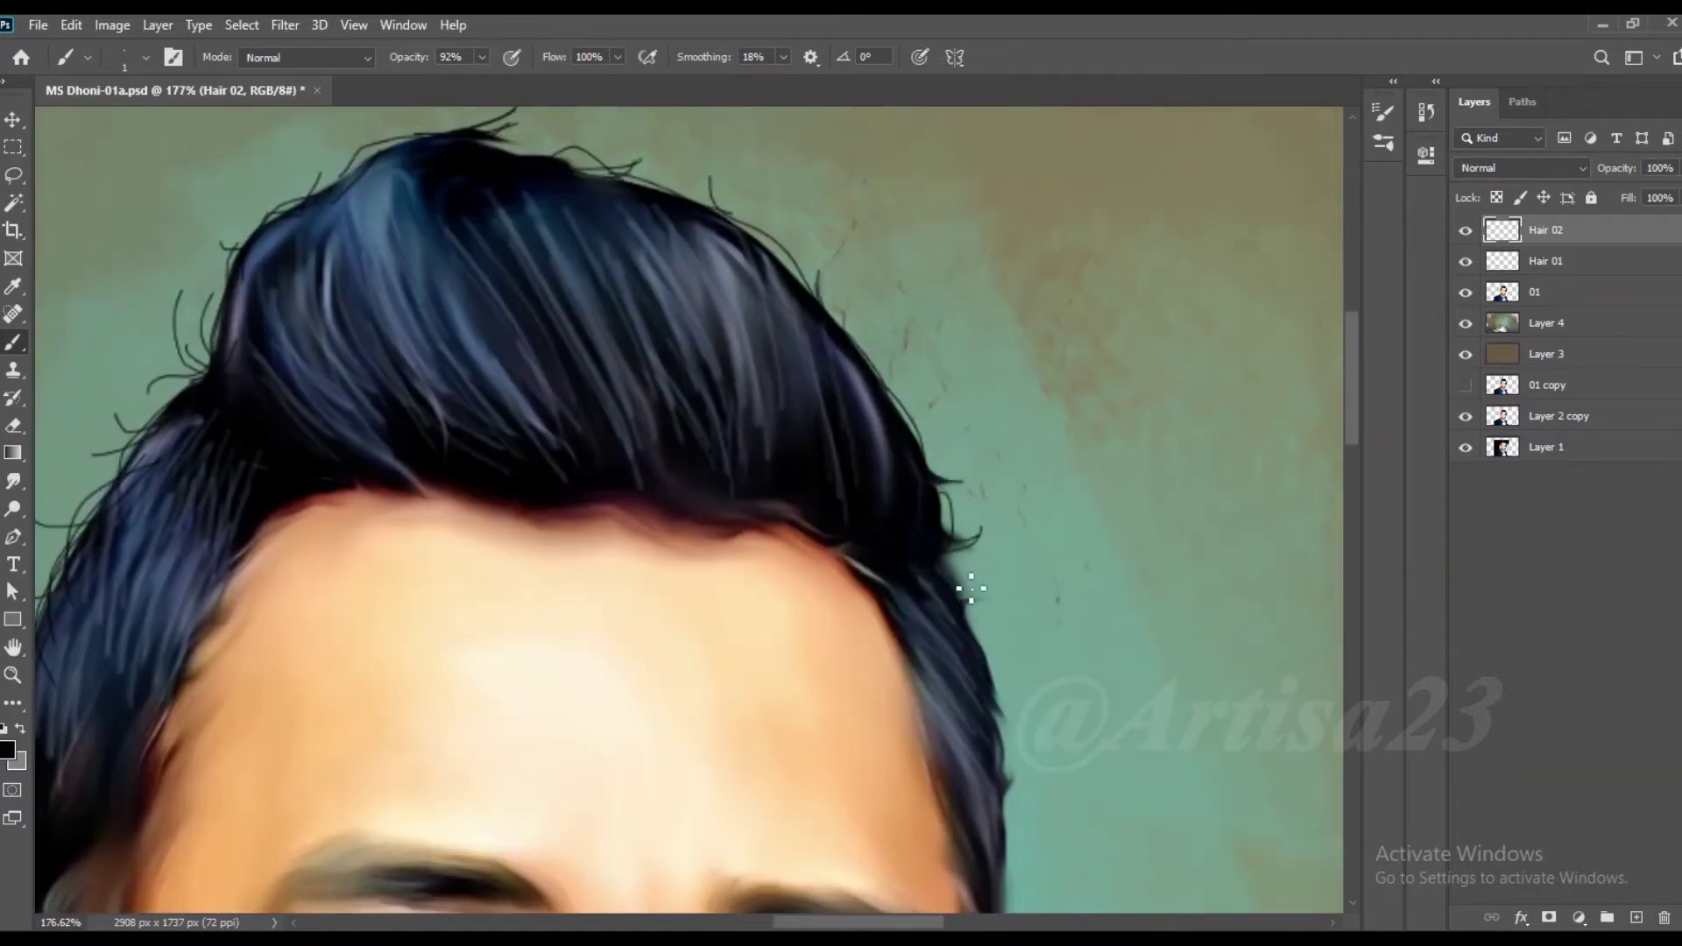
pyautogui.scroll(-1, 990, 799)
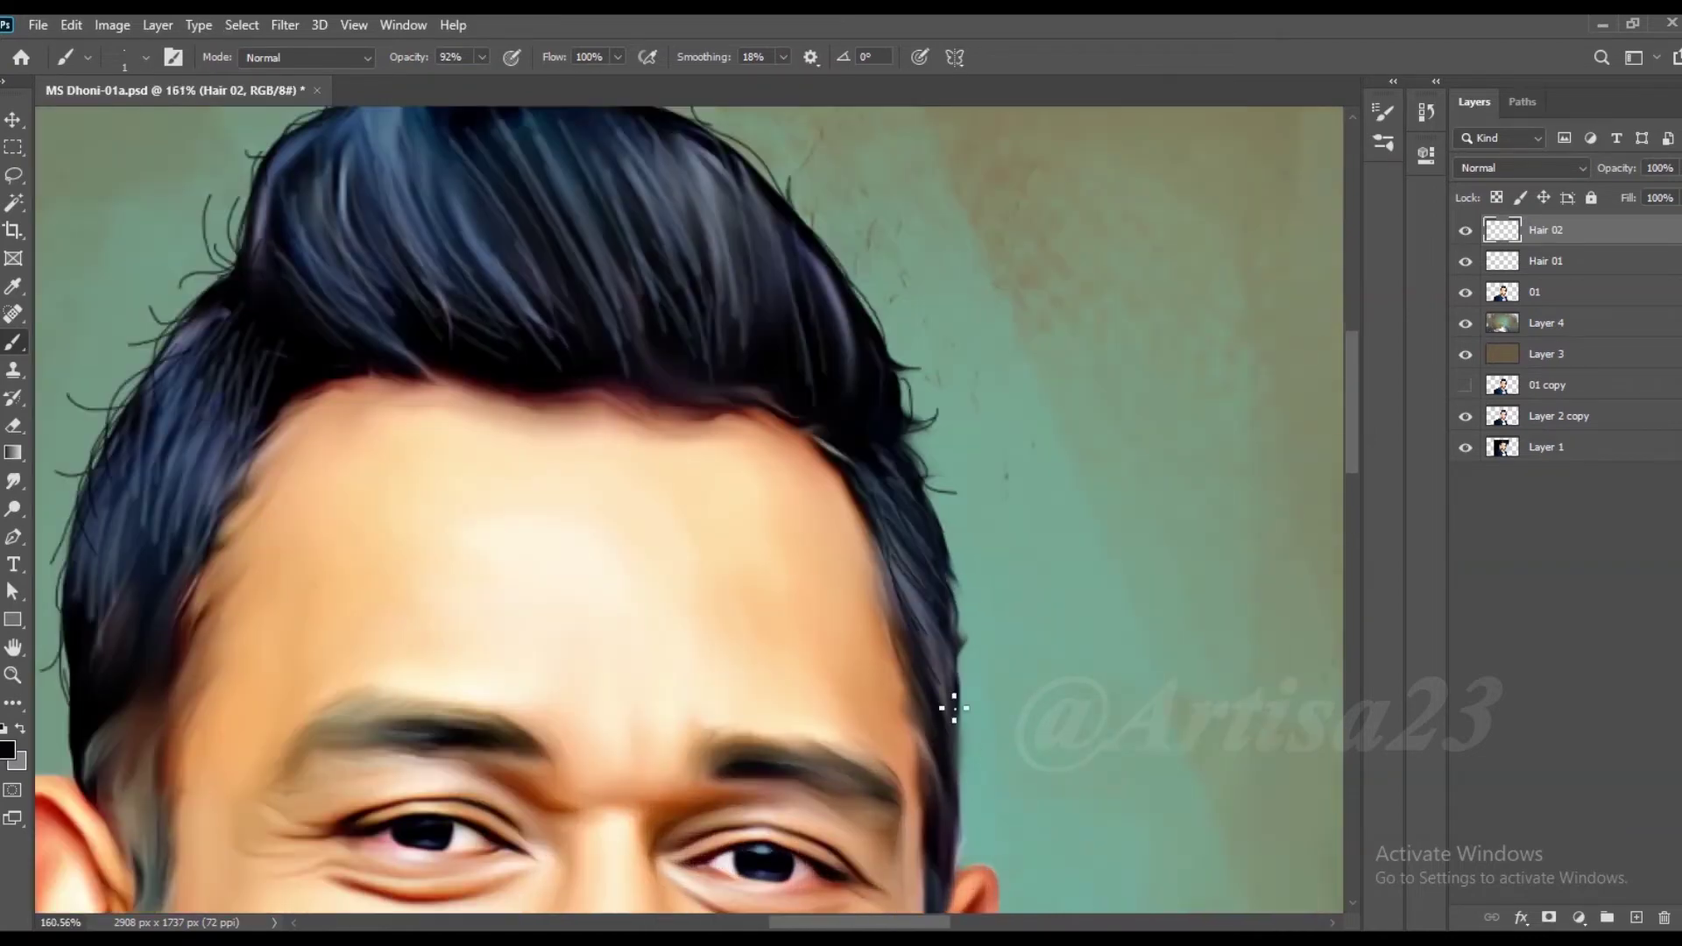
pyautogui.scroll(-2, 946, 688)
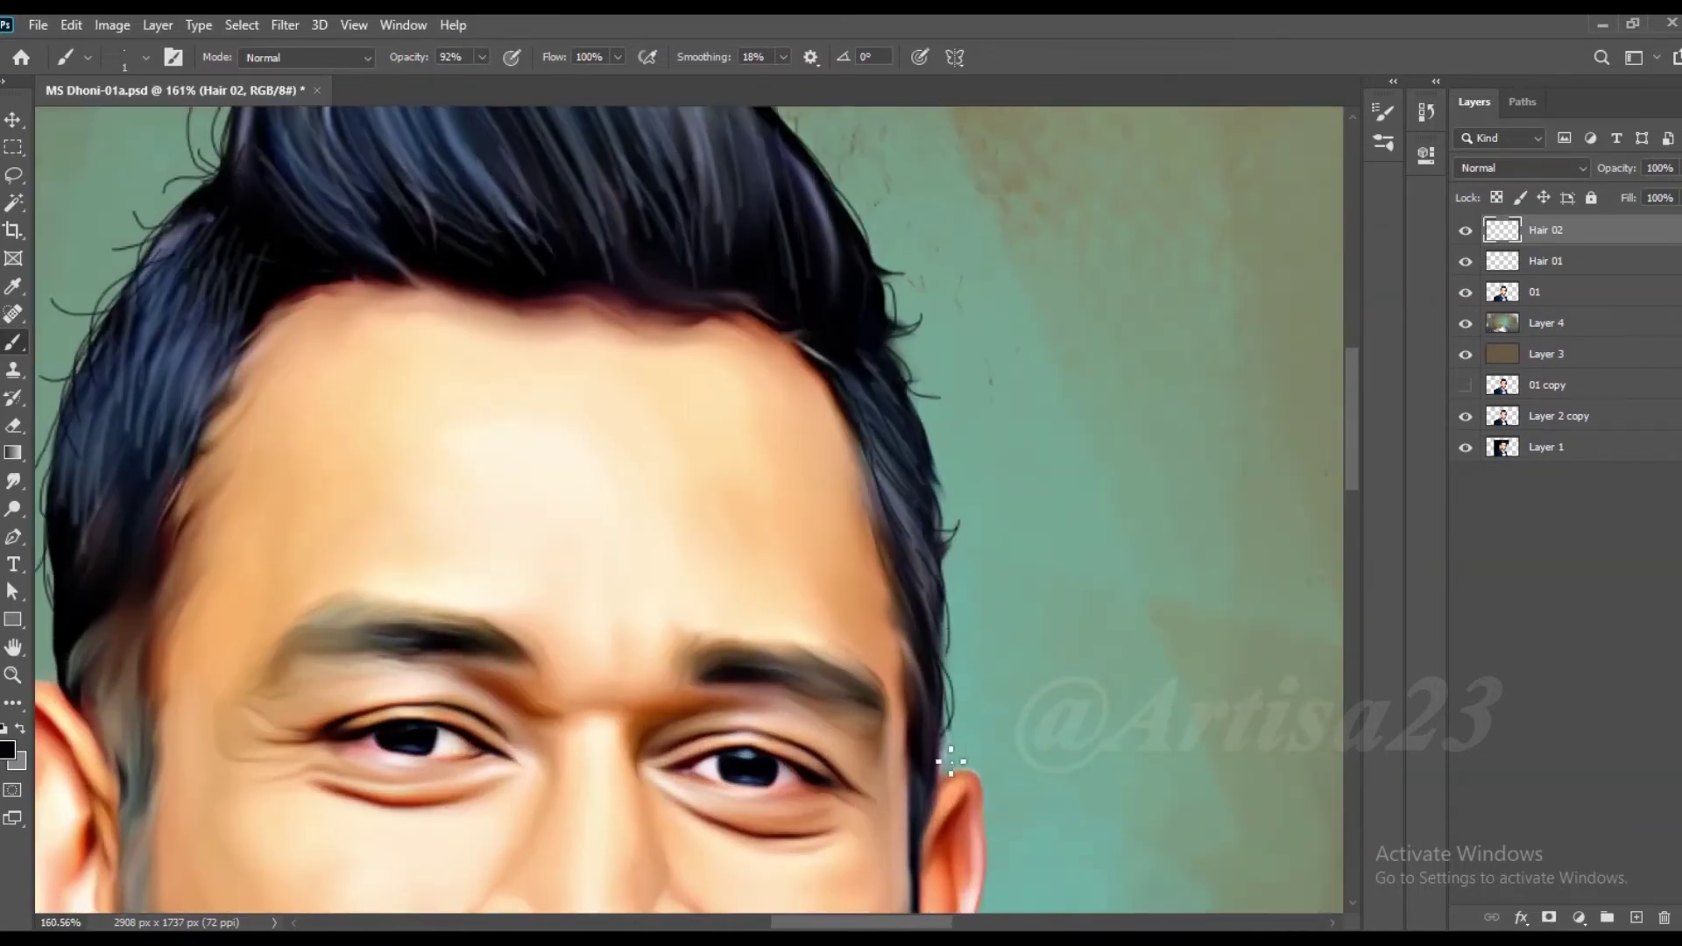
pyautogui.scroll(-5, 956, 751)
pyautogui.scroll(5, 527, 701)
pyautogui.scroll(-2, 558, 657)
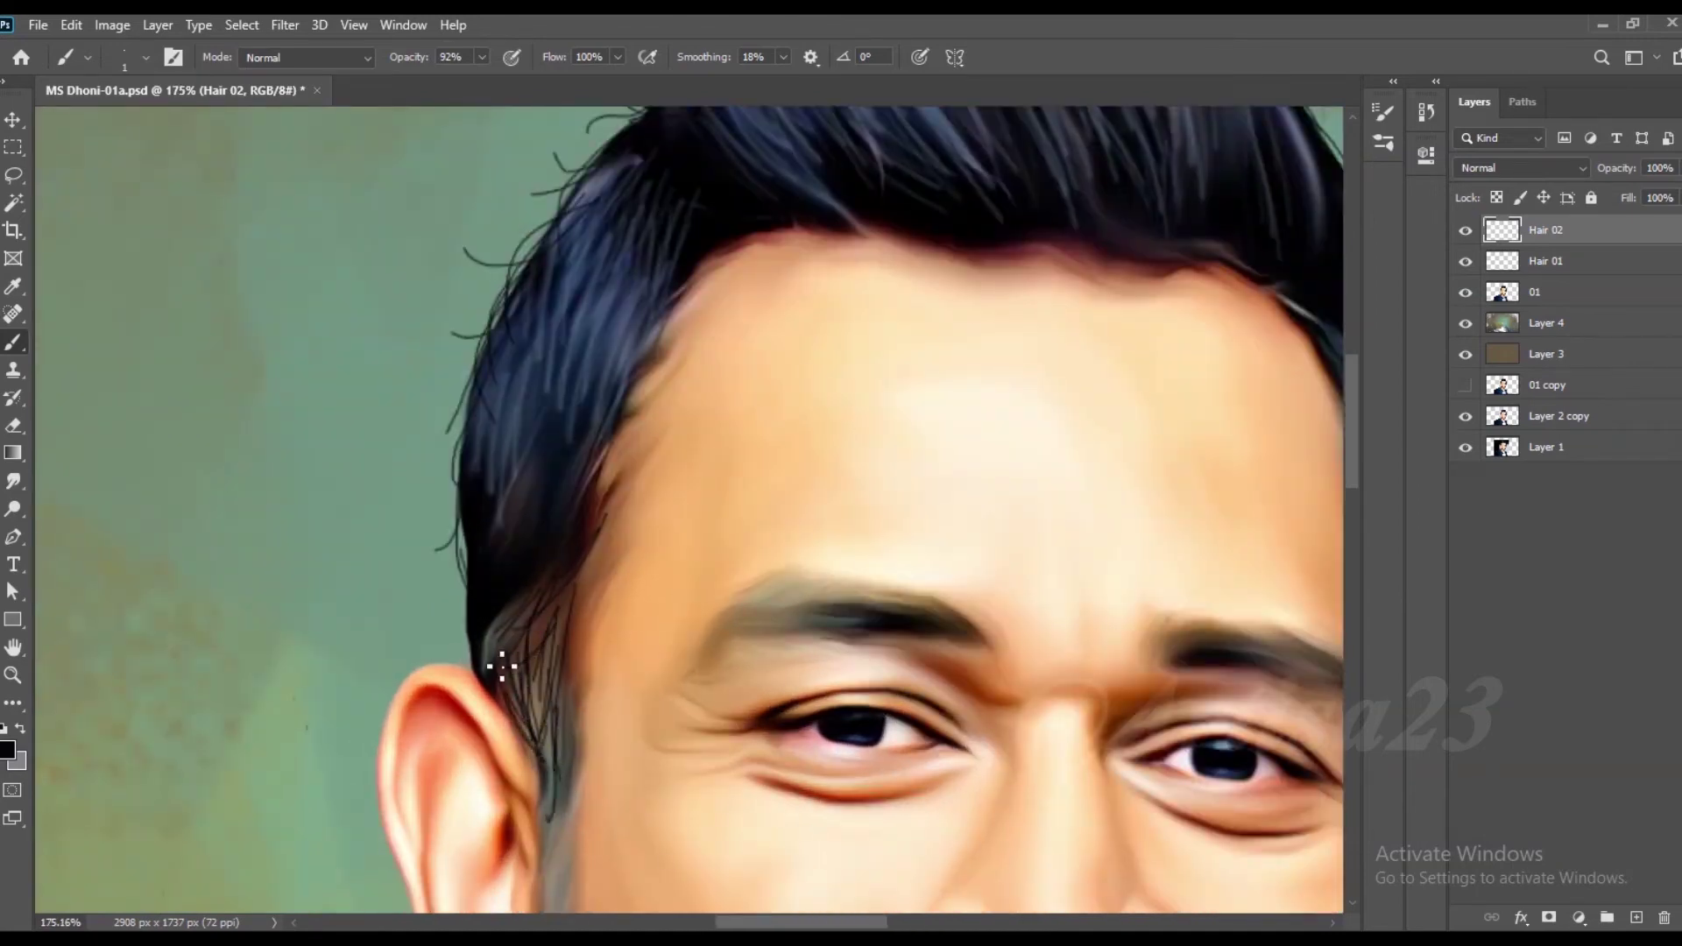
pyautogui.scroll(-2, 509, 613)
pyautogui.scroll(-2, 513, 545)
pyautogui.scroll(2, 545, 477)
pyautogui.scroll(-2, 745, 614)
pyautogui.scroll(1, 918, 664)
pyautogui.scroll(2, 917, 664)
pyautogui.scroll(-2, 902, 556)
pyautogui.scroll(3, 871, 451)
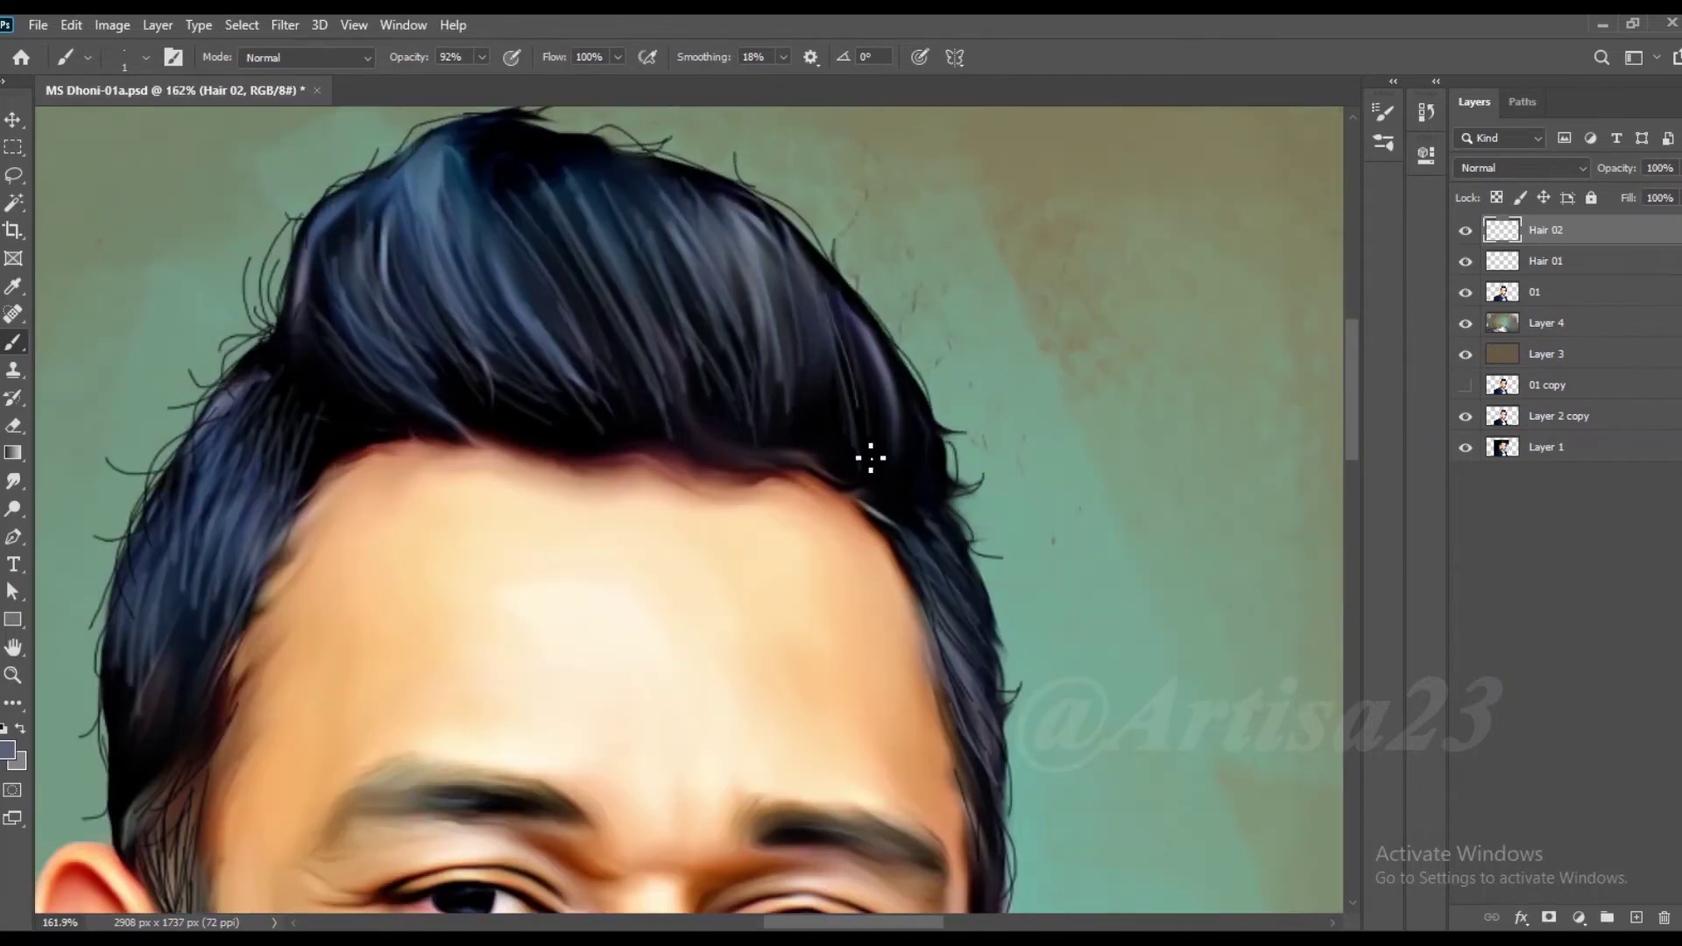
pyautogui.scroll(1, 849, 450)
# Step: Paint light strands along the top and right side of the hair
pyautogui.moveTo(787, 280); pyautogui.dragTo(841, 442)
pyautogui.moveTo(778, 309); pyautogui.dragTo(819, 469)
pyautogui.moveTo(706, 298); pyautogui.dragTo(758, 431)
pyautogui.moveTo(649, 246); pyautogui.dragTo(692, 386)
pyautogui.moveTo(530, 217); pyautogui.dragTo(633, 414)
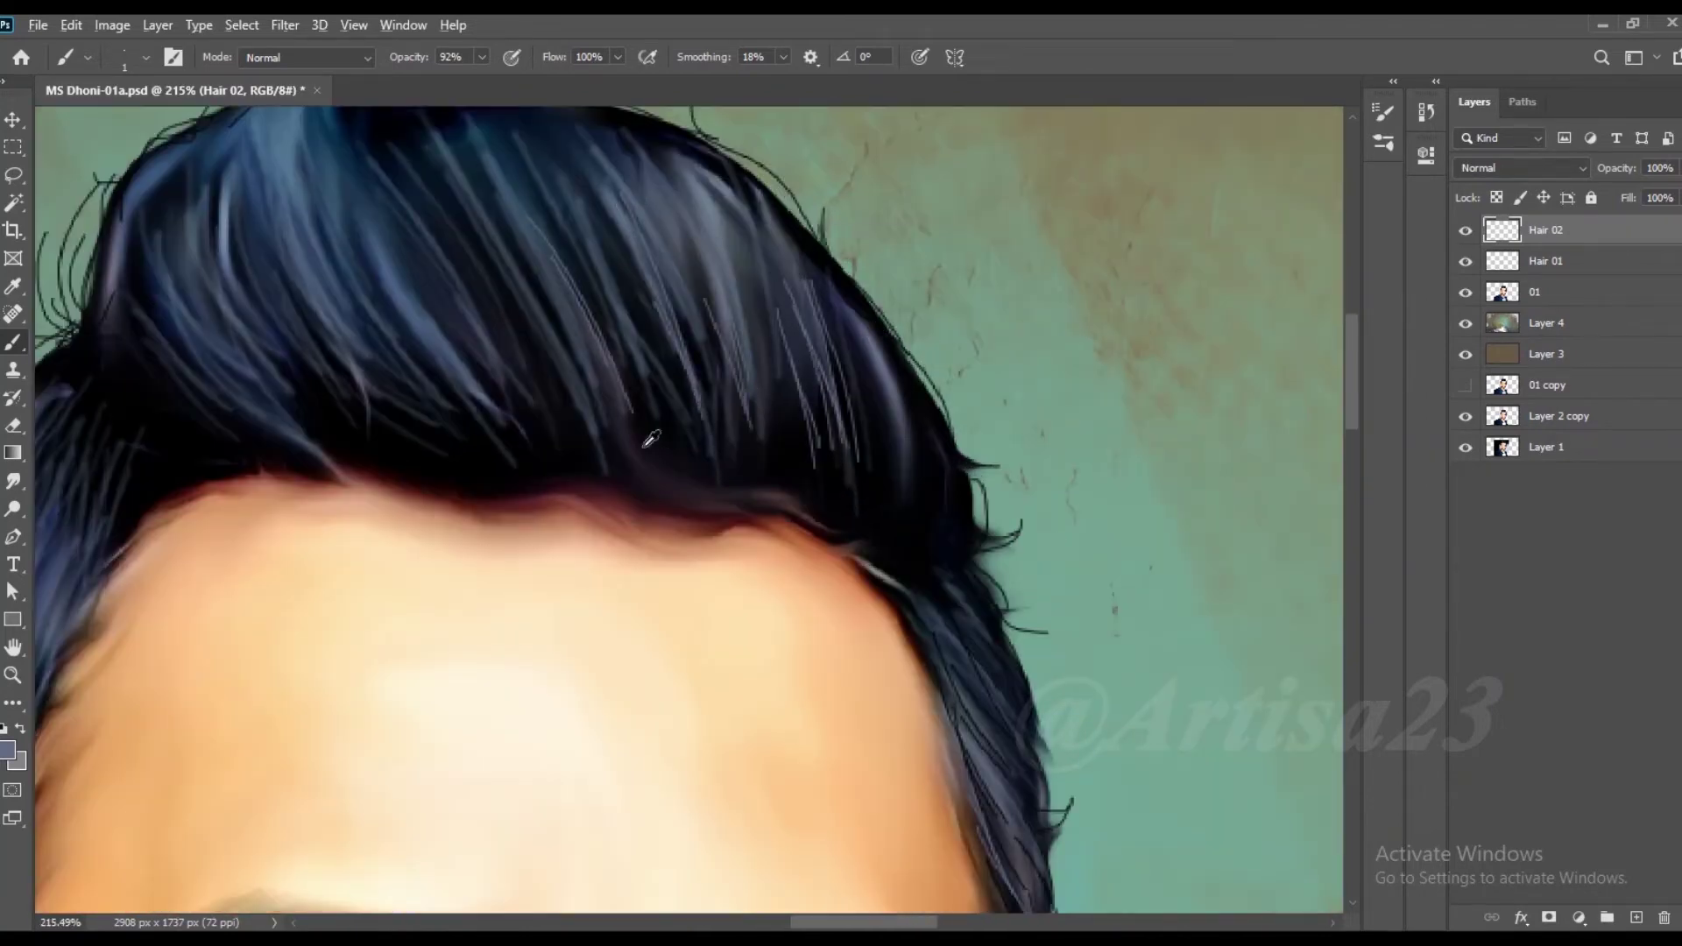
pyautogui.scroll(-2, 519, 366)
pyautogui.moveTo(457, 308); pyautogui.dragTo(525, 386)
# Step: Switch to black and paint dark strands in the crown area
pyautogui.keyDown('alt'); pyautogui.click(556, 415); pyautogui.keyUp('alt')
pyautogui.moveTo(385, 201); pyautogui.dragTo(482, 386)
pyautogui.moveTo(368, 185); pyautogui.dragTo(426, 307)
# Step: Switch to light blue-grey and paint thin strands across the hair and its left side
pyautogui.keyDown('alt'); pyautogui.click(333, 277); pyautogui.keyUp('alt')
pyautogui.moveTo(318, 315); pyautogui.dragTo(386, 428)
pyautogui.moveTo(399, 345); pyautogui.dragTo(504, 444)
pyautogui.moveTo(410, 387); pyautogui.dragTo(513, 462)
pyautogui.moveTo(544, 339); pyautogui.dragTo(599, 413)
pyautogui.moveTo(694, 387); pyautogui.dragTo(734, 457)
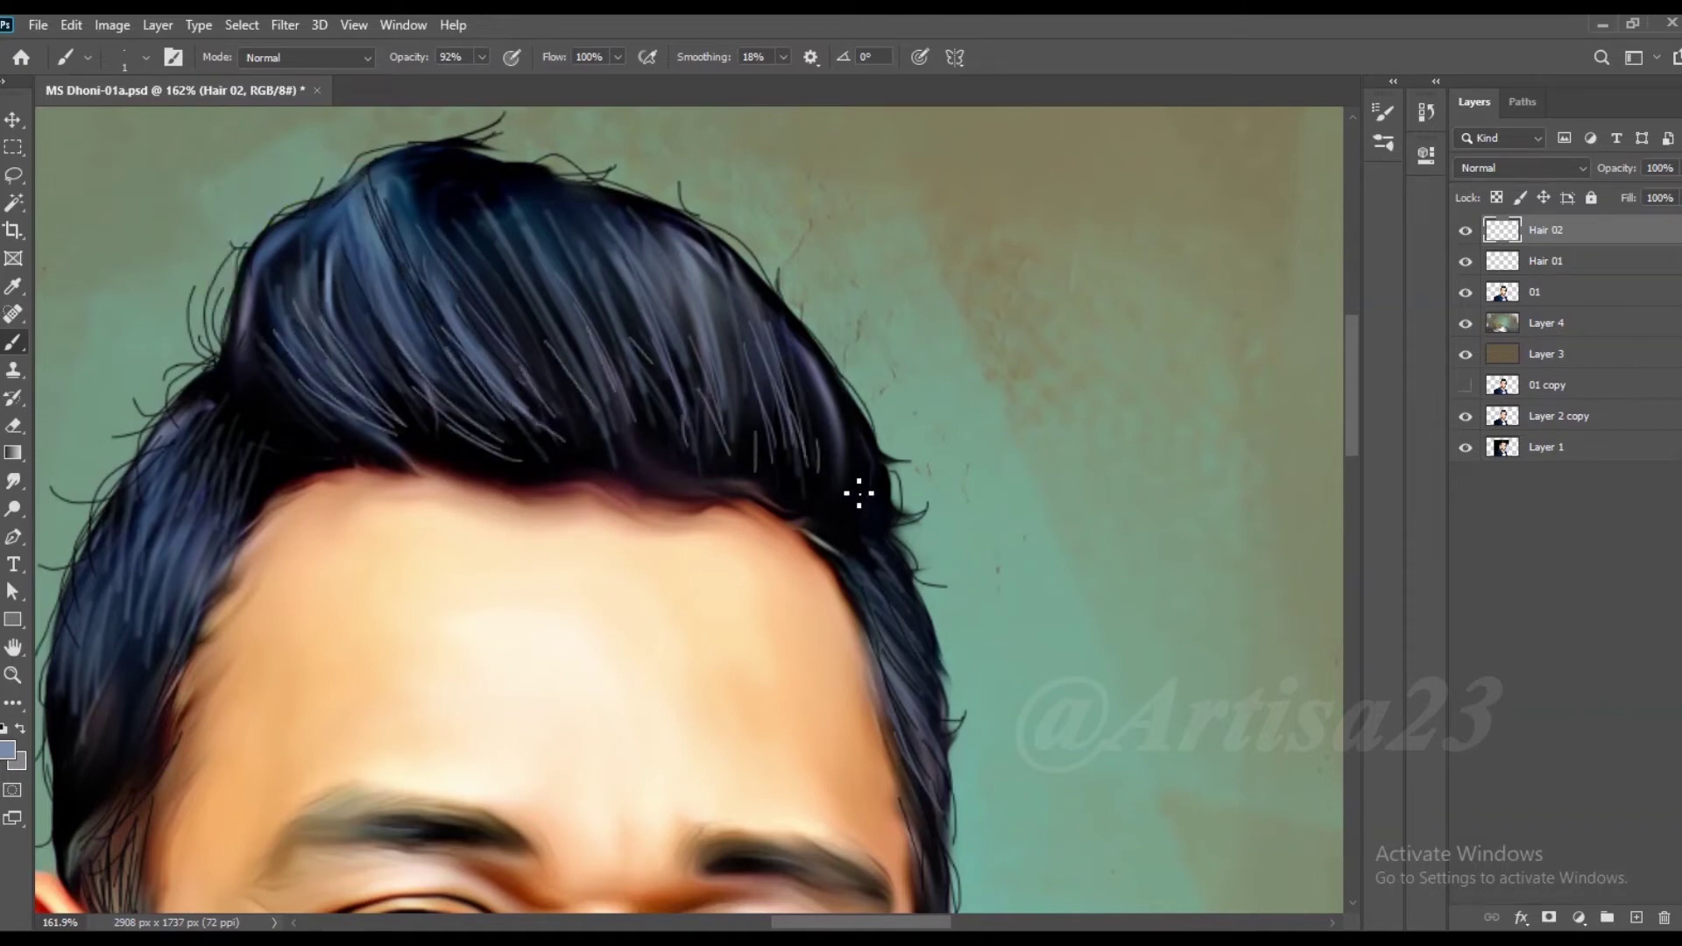
pyautogui.moveTo(915, 562); pyautogui.dragTo(854, 644)
pyautogui.scroll(-3, 920, 627)
pyautogui.scroll(2, 435, 641)
pyautogui.moveTo(431, 605); pyautogui.dragTo(379, 690)
pyautogui.moveTo(452, 482); pyautogui.dragTo(417, 552)
pyautogui.moveTo(394, 526); pyautogui.dragTo(372, 610)
pyautogui.scroll(-3, 564, 343)
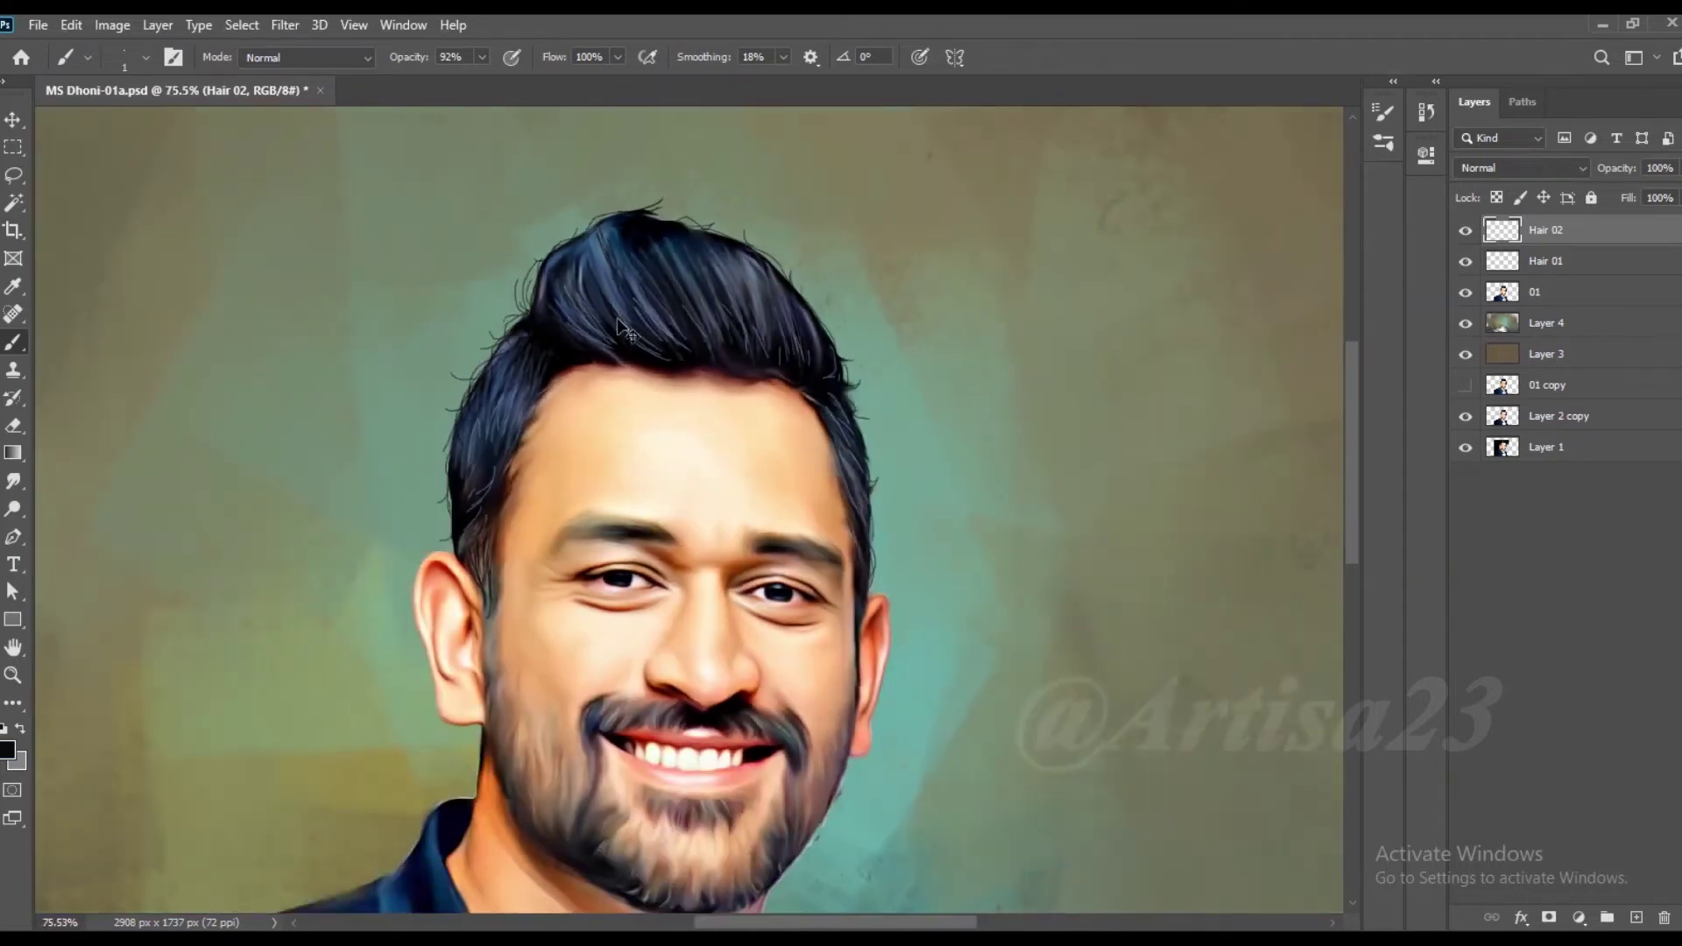
pyautogui.scroll(5, 746, 388)
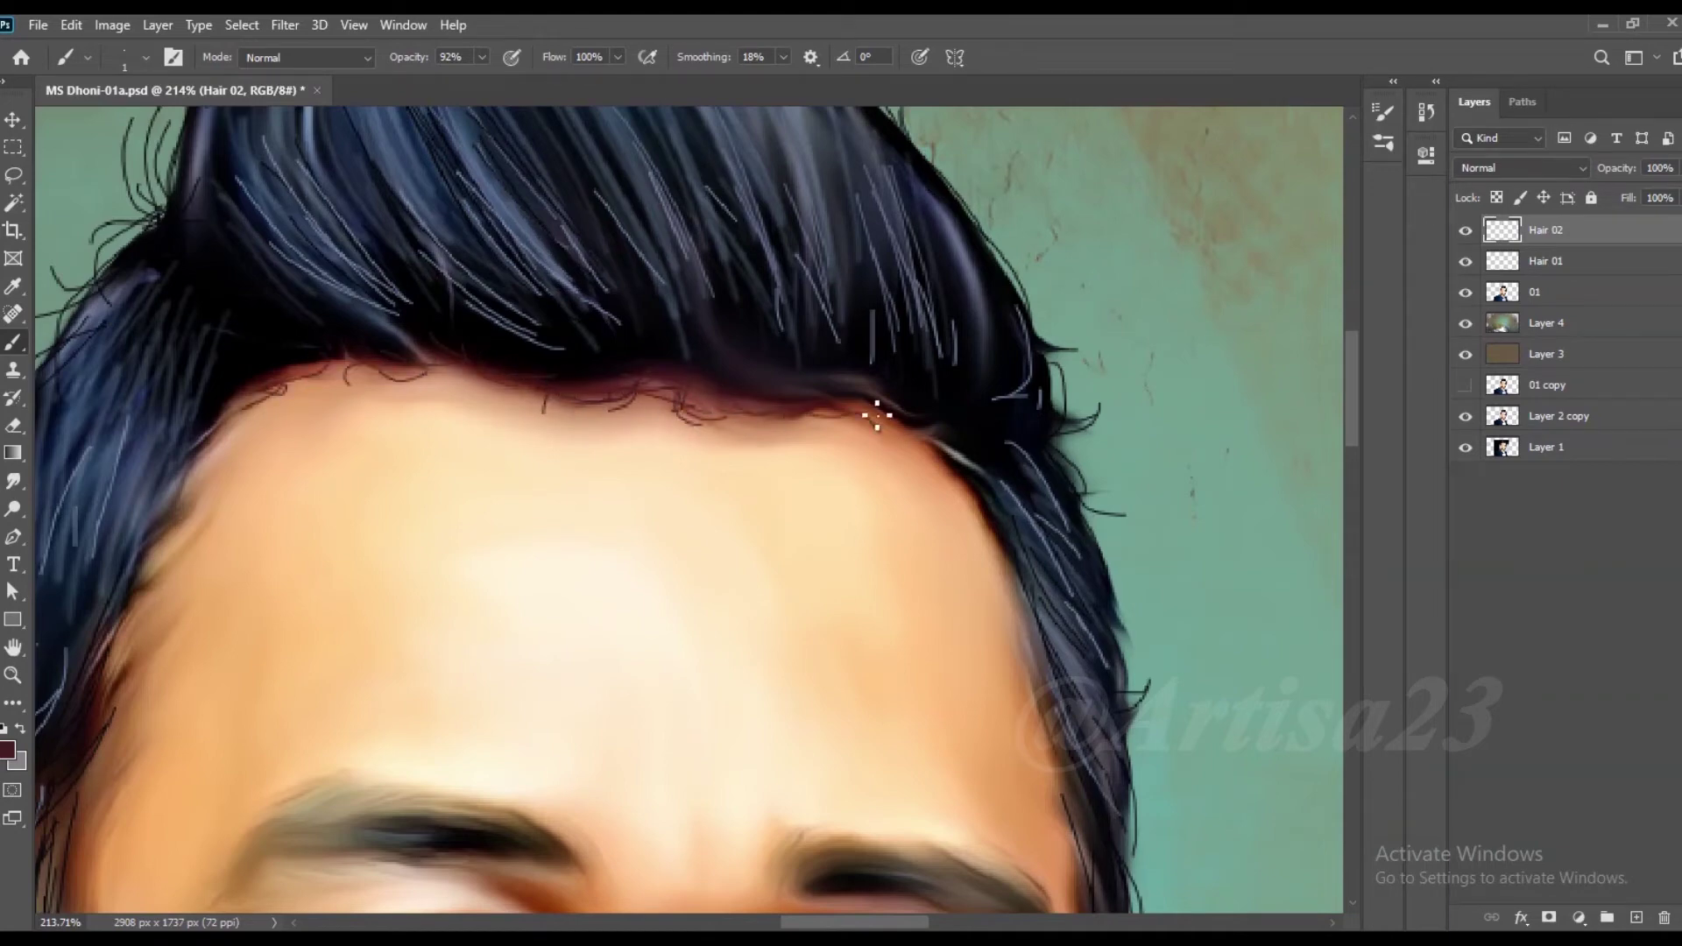
pyautogui.scroll(-3, 1010, 557)
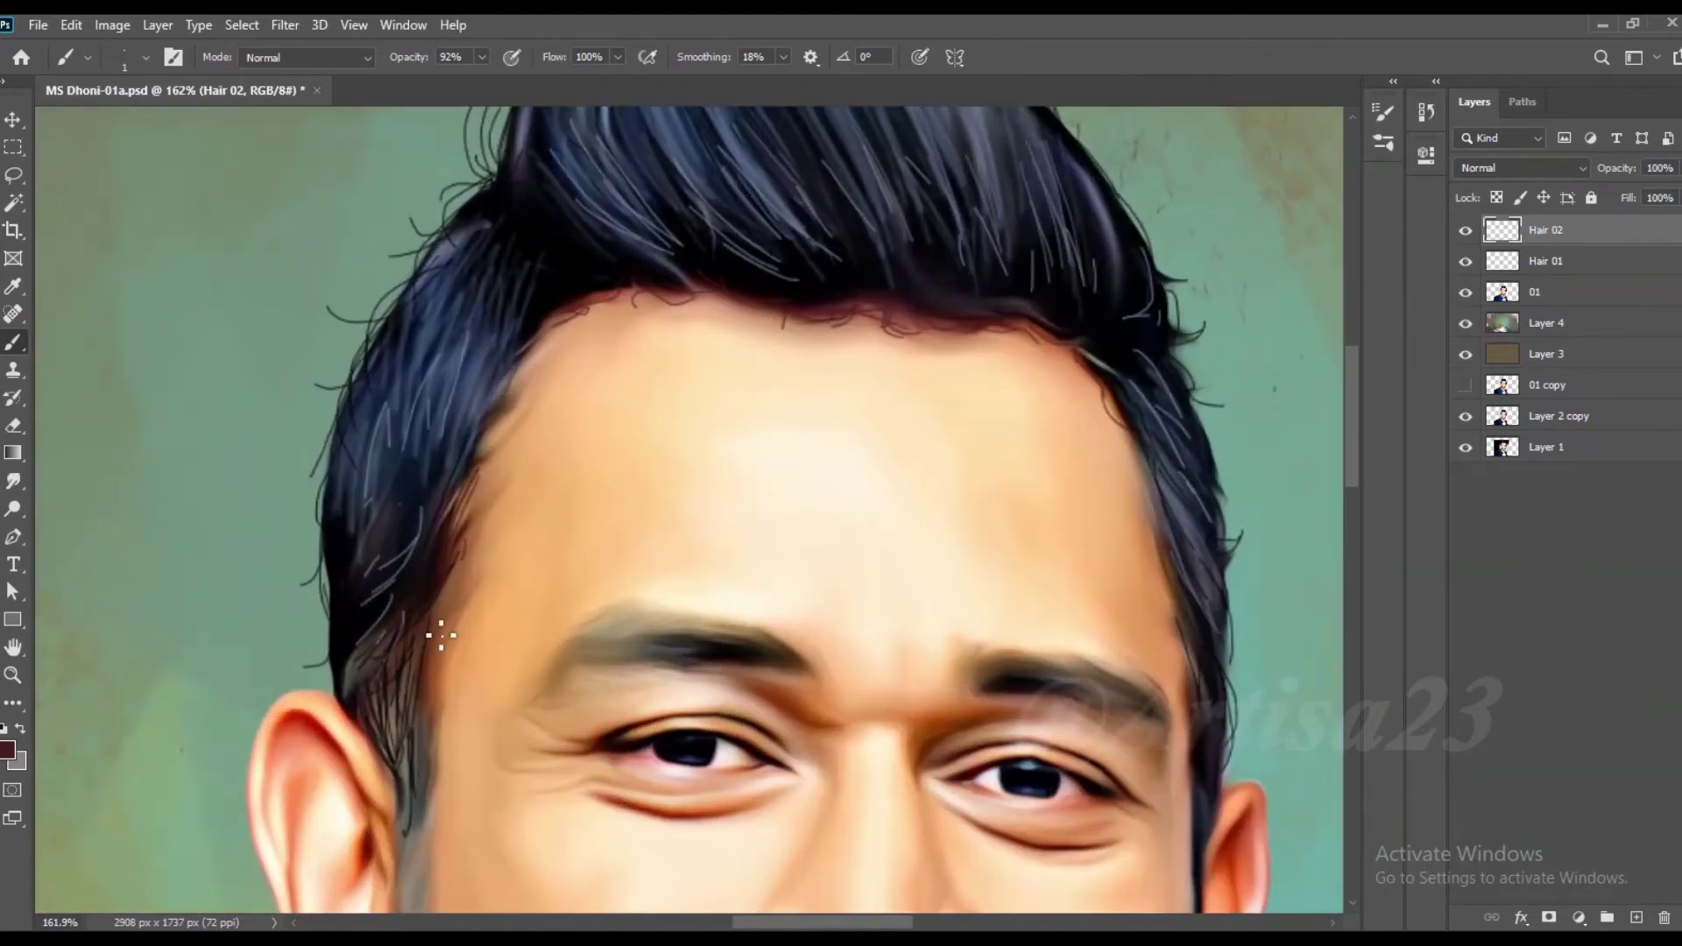
pyautogui.scroll(-3, 473, 603)
# Step: Paint thin dark strands on both sides of the moustache
pyautogui.scroll(3, 669, 500)
pyautogui.scroll(2, 668, 499)
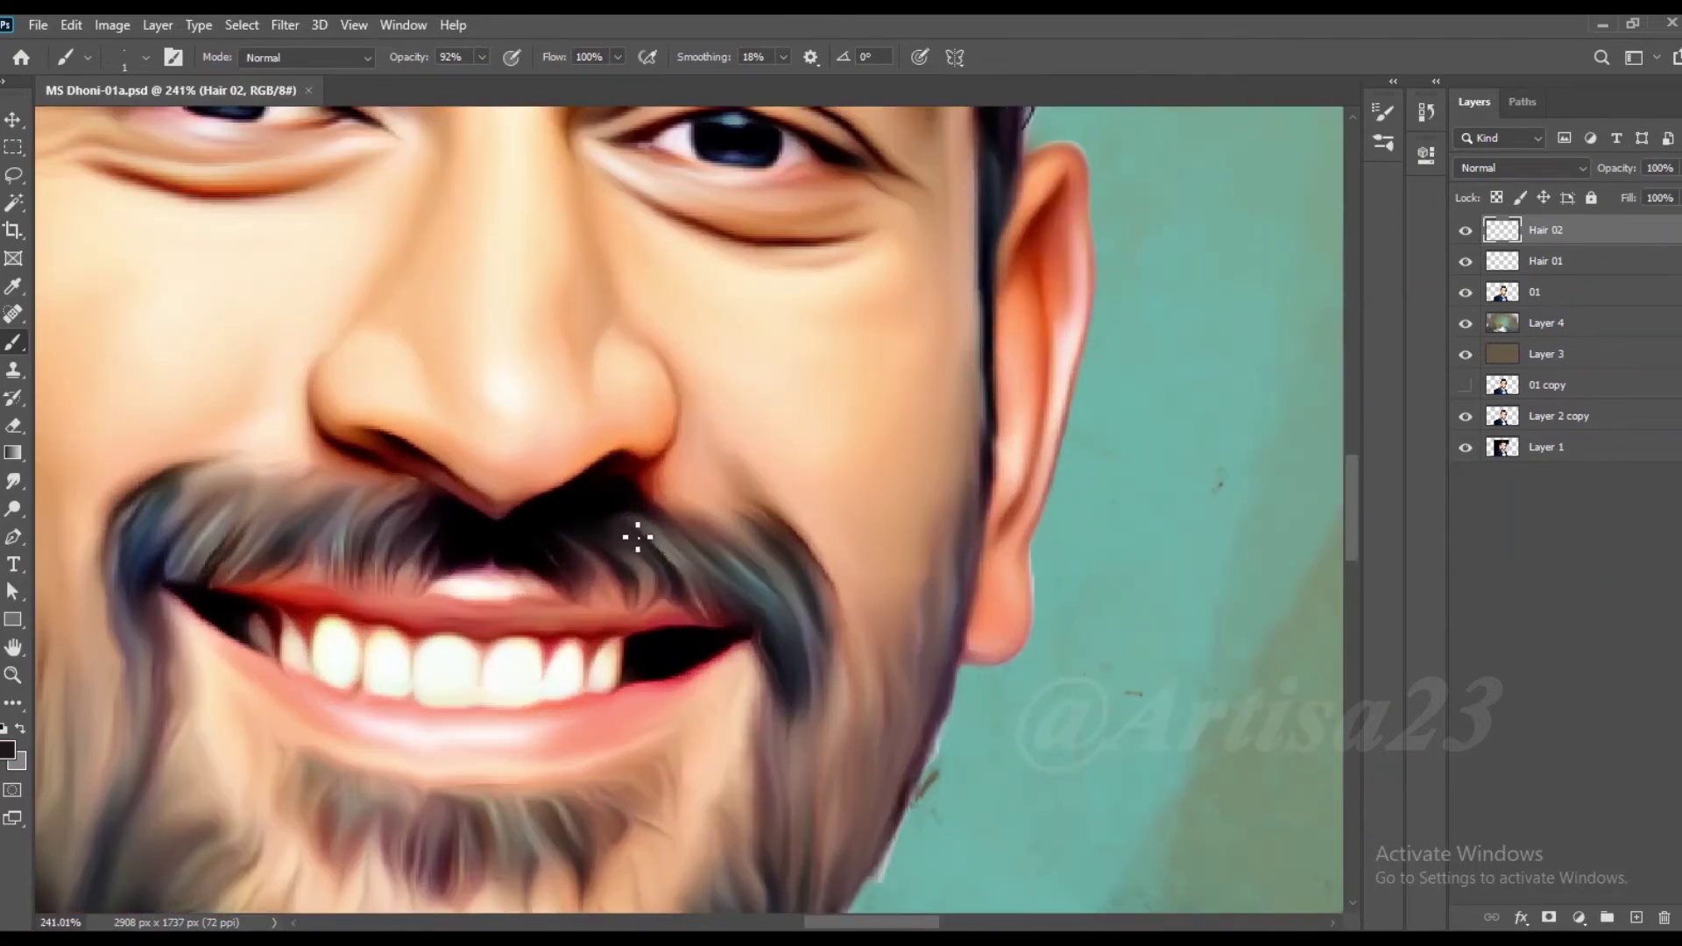
pyautogui.moveTo(701, 552); pyautogui.dragTo(771, 622)
pyautogui.moveTo(741, 530); pyautogui.dragTo(801, 627)
pyautogui.moveTo(420, 535); pyautogui.dragTo(543, 565)
pyautogui.moveTo(462, 530); pyautogui.dragTo(419, 589)
pyautogui.moveTo(412, 521); pyautogui.dragTo(364, 600)
pyautogui.moveTo(307, 531); pyautogui.dragTo(263, 585)
# Step: Add short dark strands on the chin and along the left jaw beard
pyautogui.scroll(-3, 807, 432)
pyautogui.scroll(2, 718, 639)
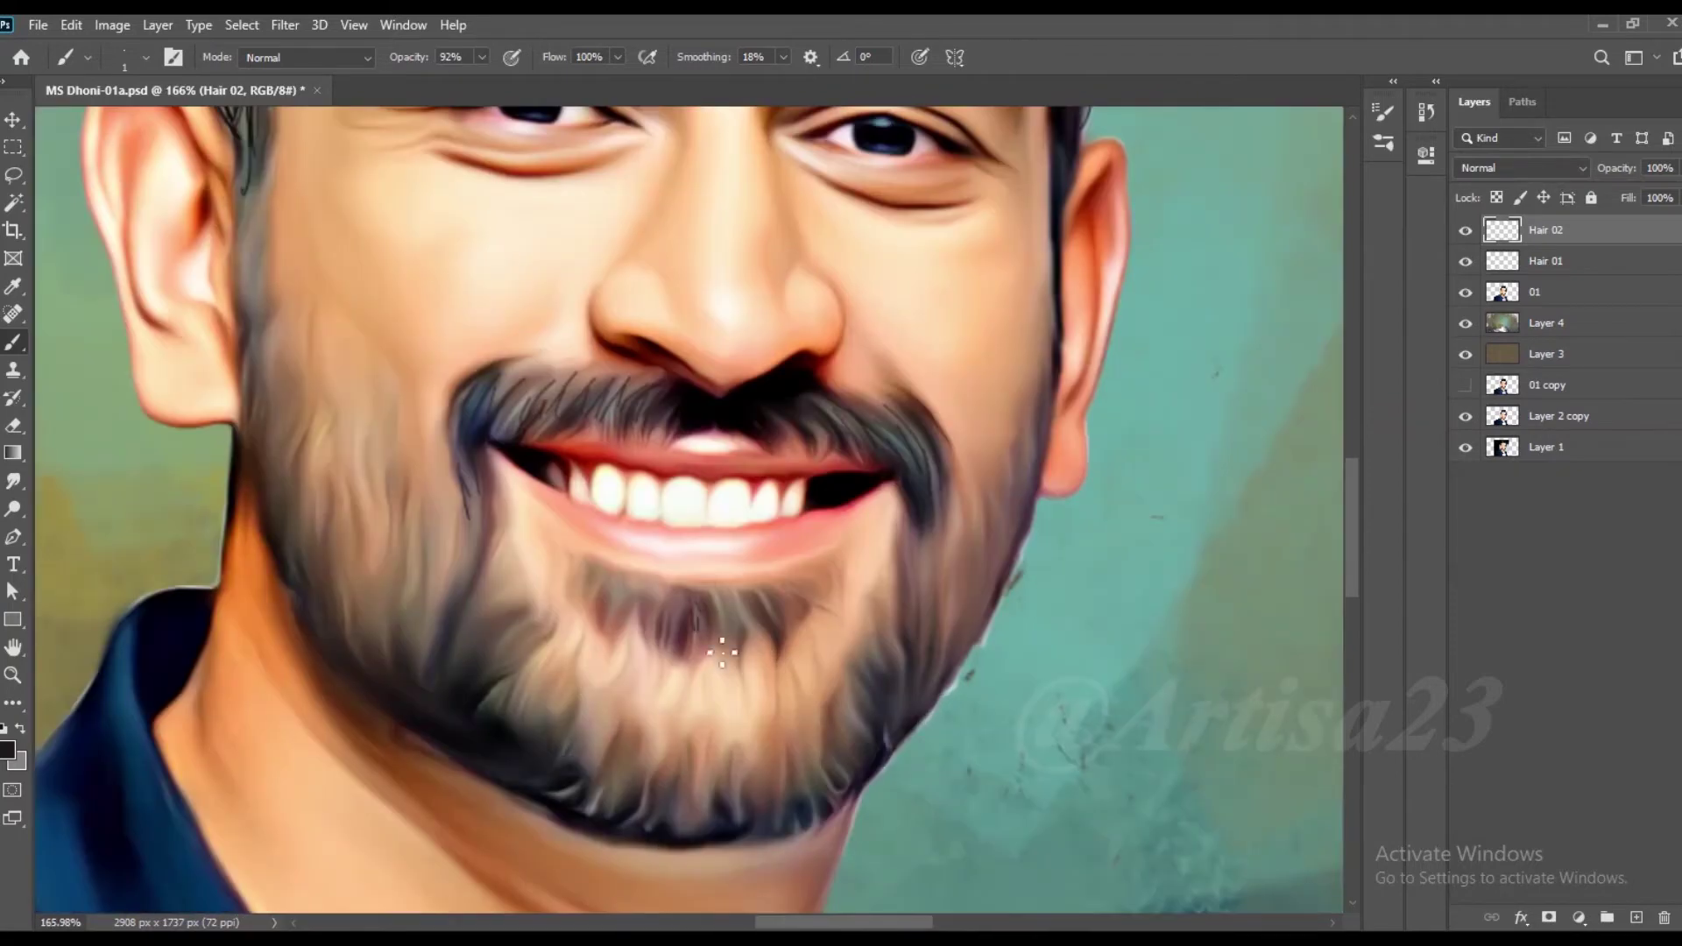
pyautogui.scroll(2, 745, 640)
pyautogui.moveTo(759, 627); pyautogui.dragTo(751, 594)
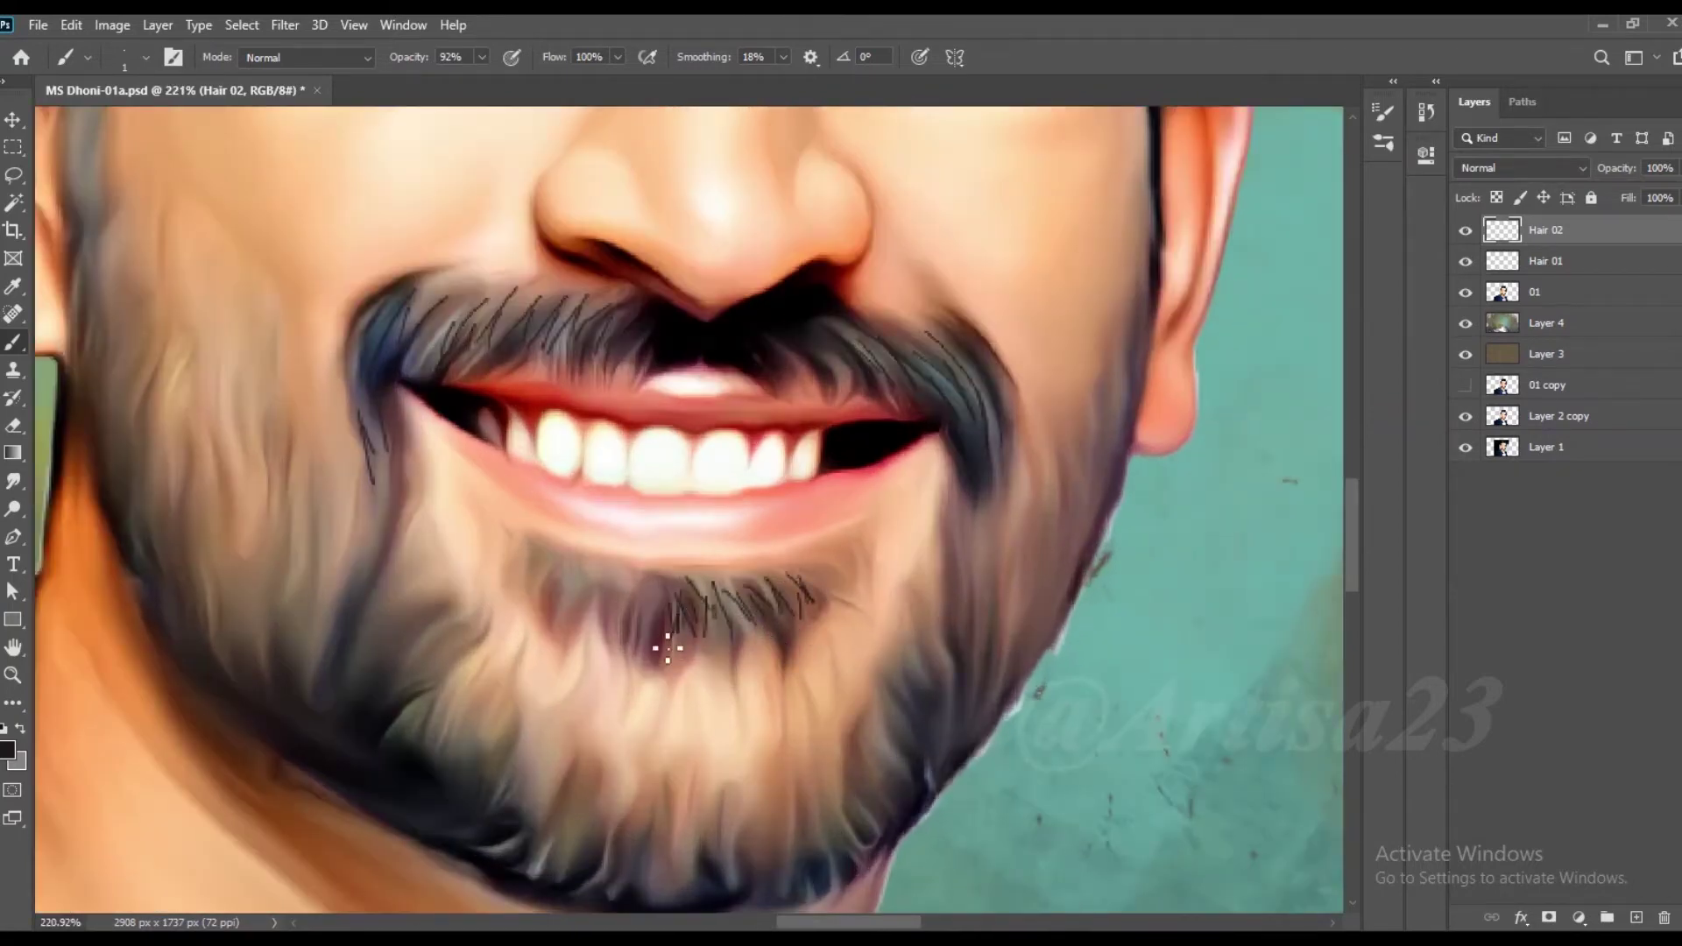
pyautogui.moveTo(602, 616); pyautogui.dragTo(573, 571)
pyautogui.scroll(-2, 561, 750)
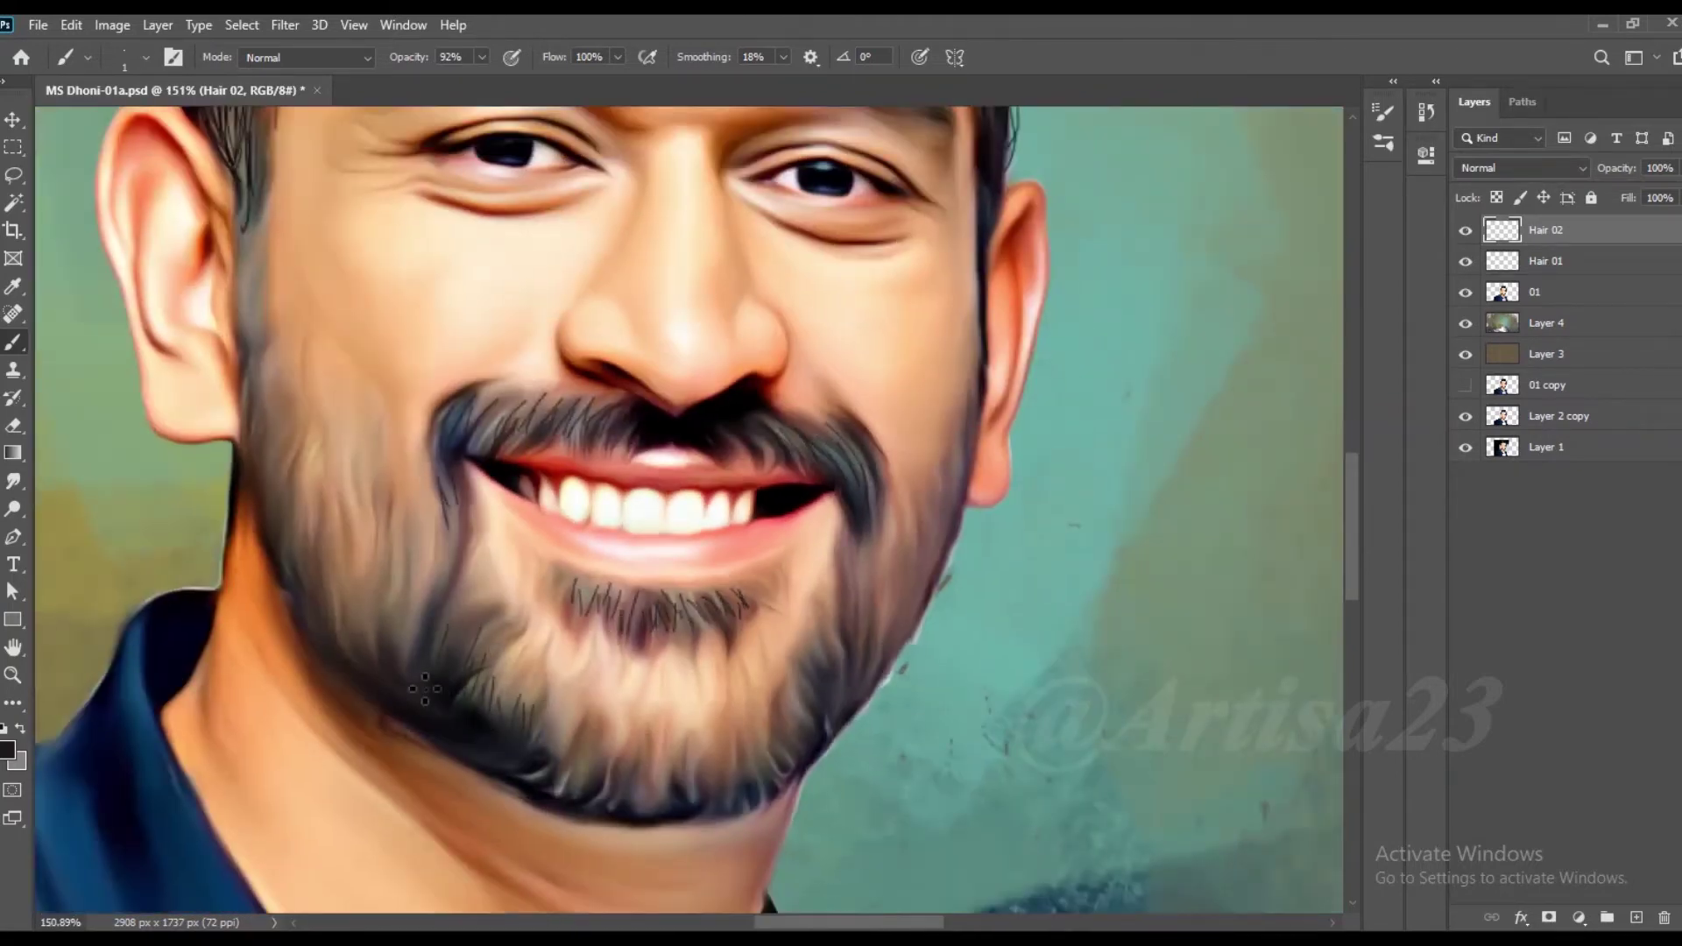
pyautogui.moveTo(363, 611); pyautogui.dragTo(349, 633)
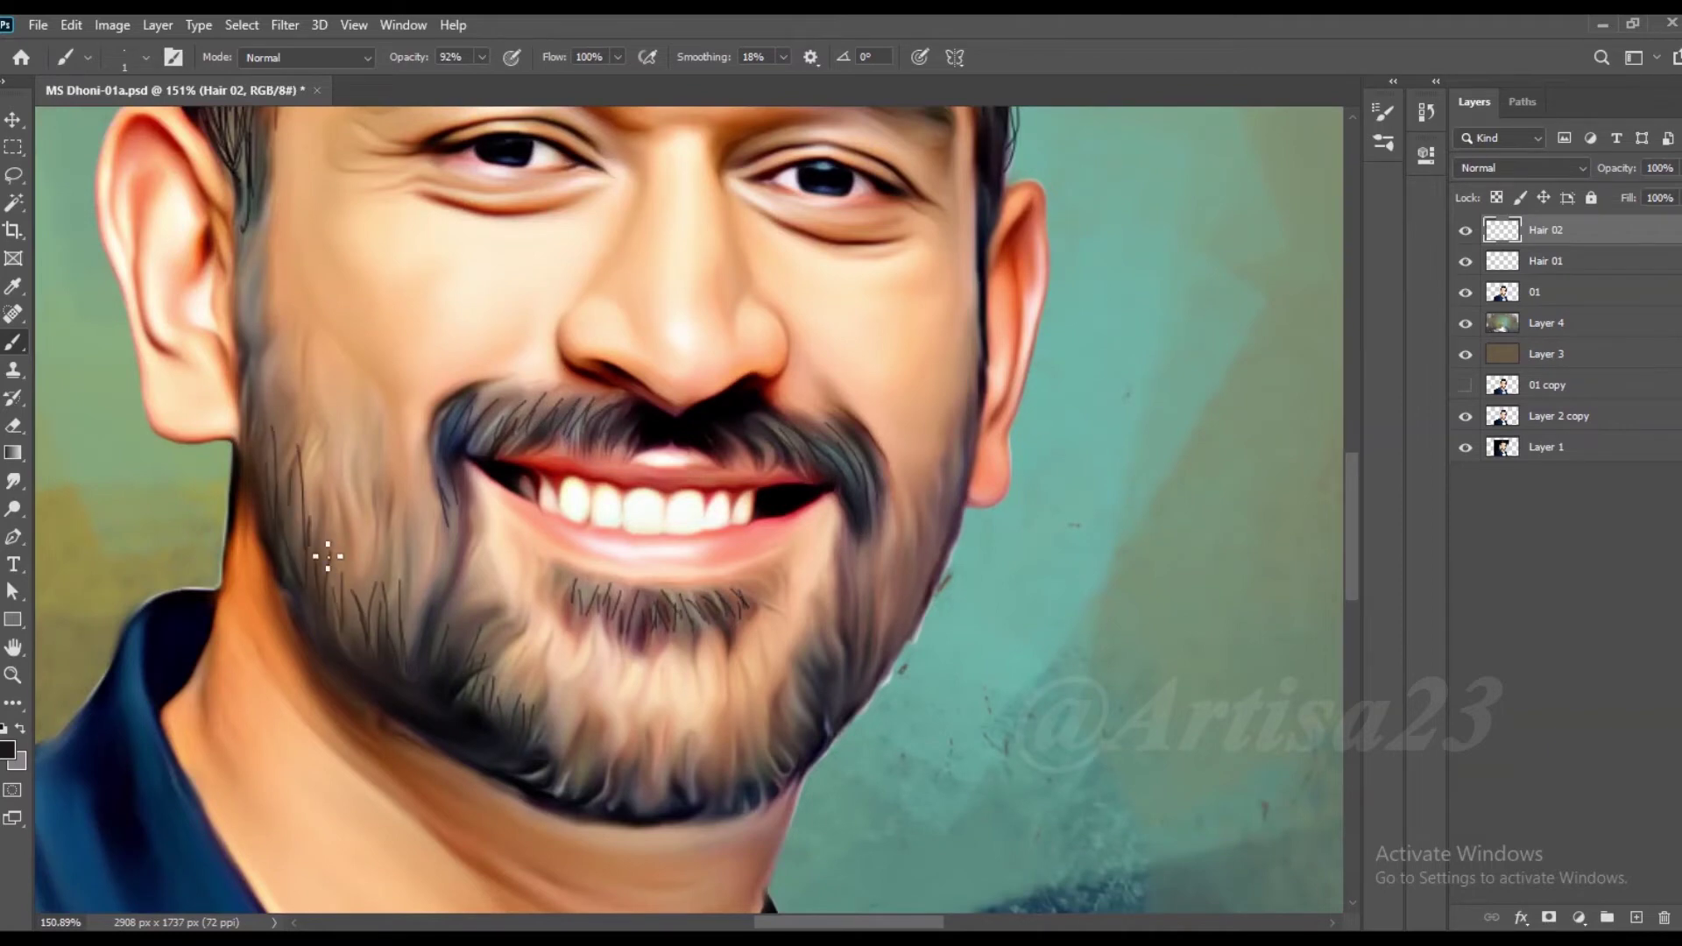
pyautogui.scroll(2, 327, 556)
pyautogui.moveTo(308, 521); pyautogui.dragTo(376, 679)
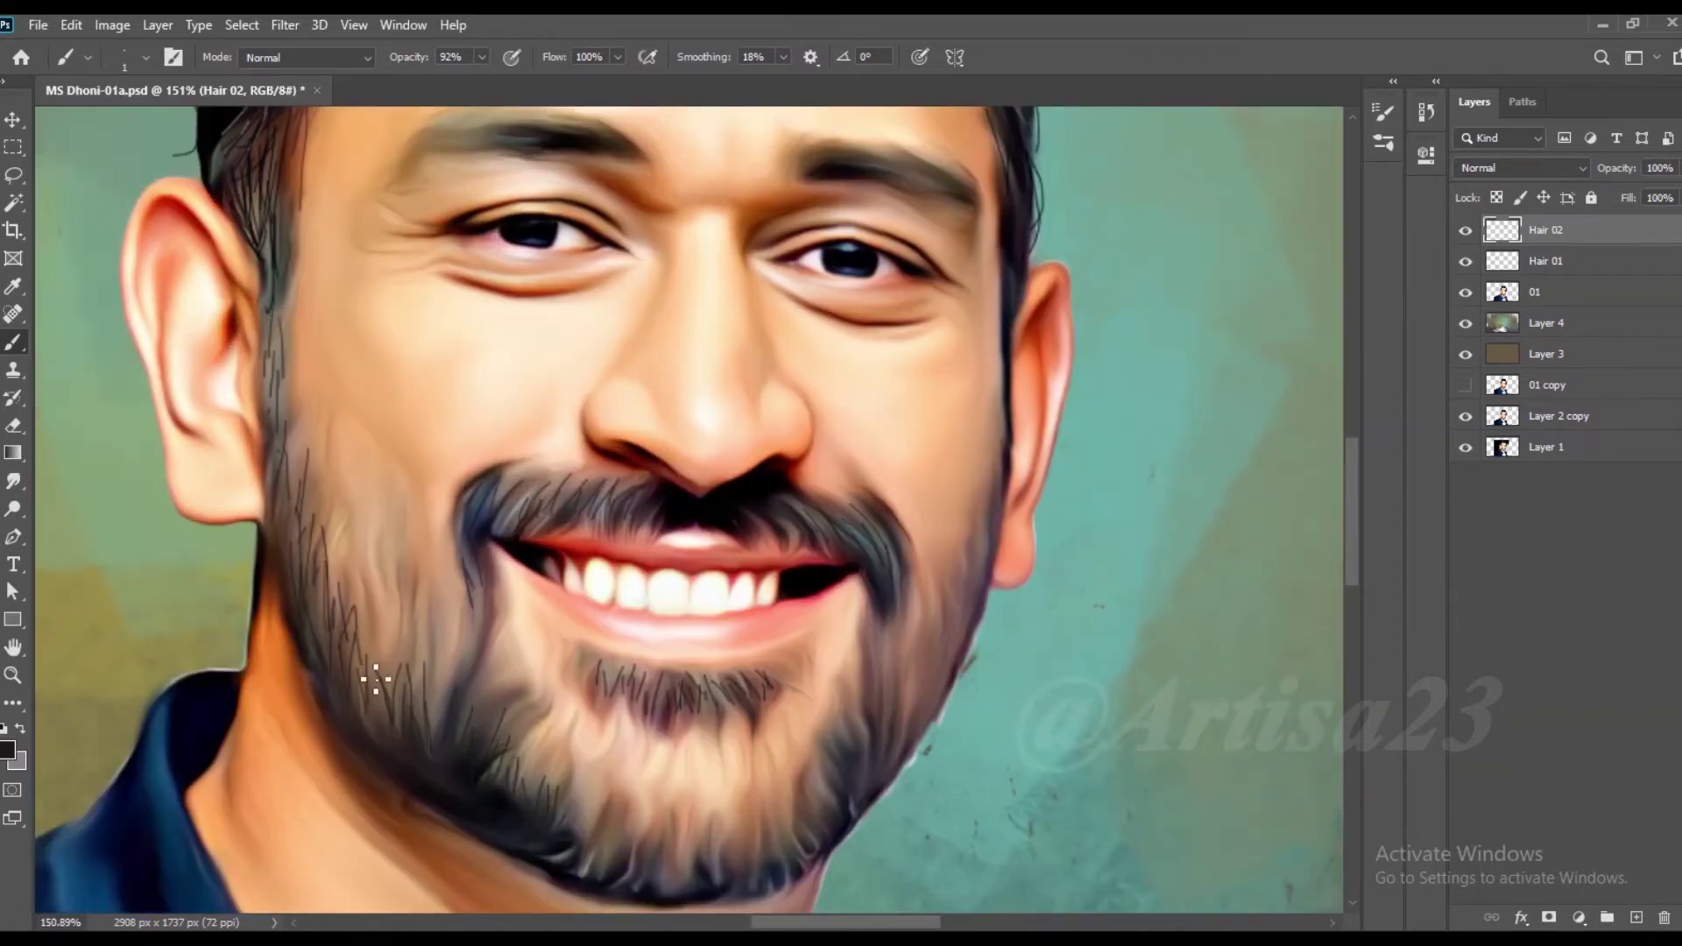
pyautogui.scroll(1, 459, 668)
pyautogui.moveTo(517, 710); pyautogui.dragTo(526, 786)
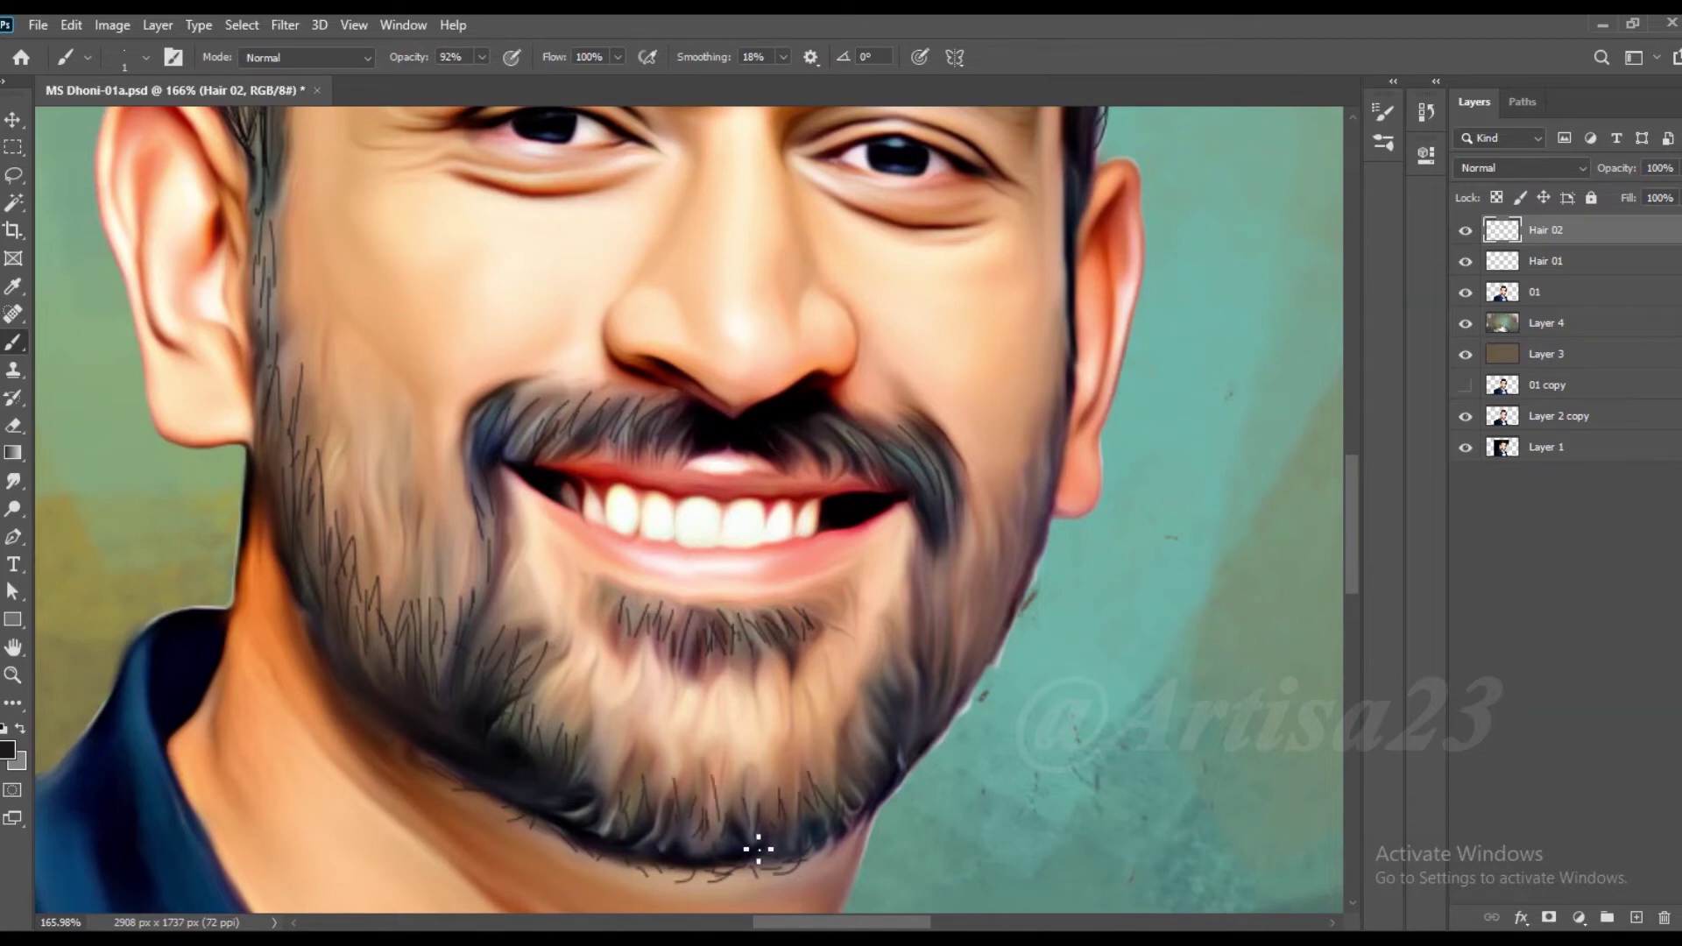
# Step: Paint dark strands along the right jawline
pyautogui.scroll(-1, 671, 621)
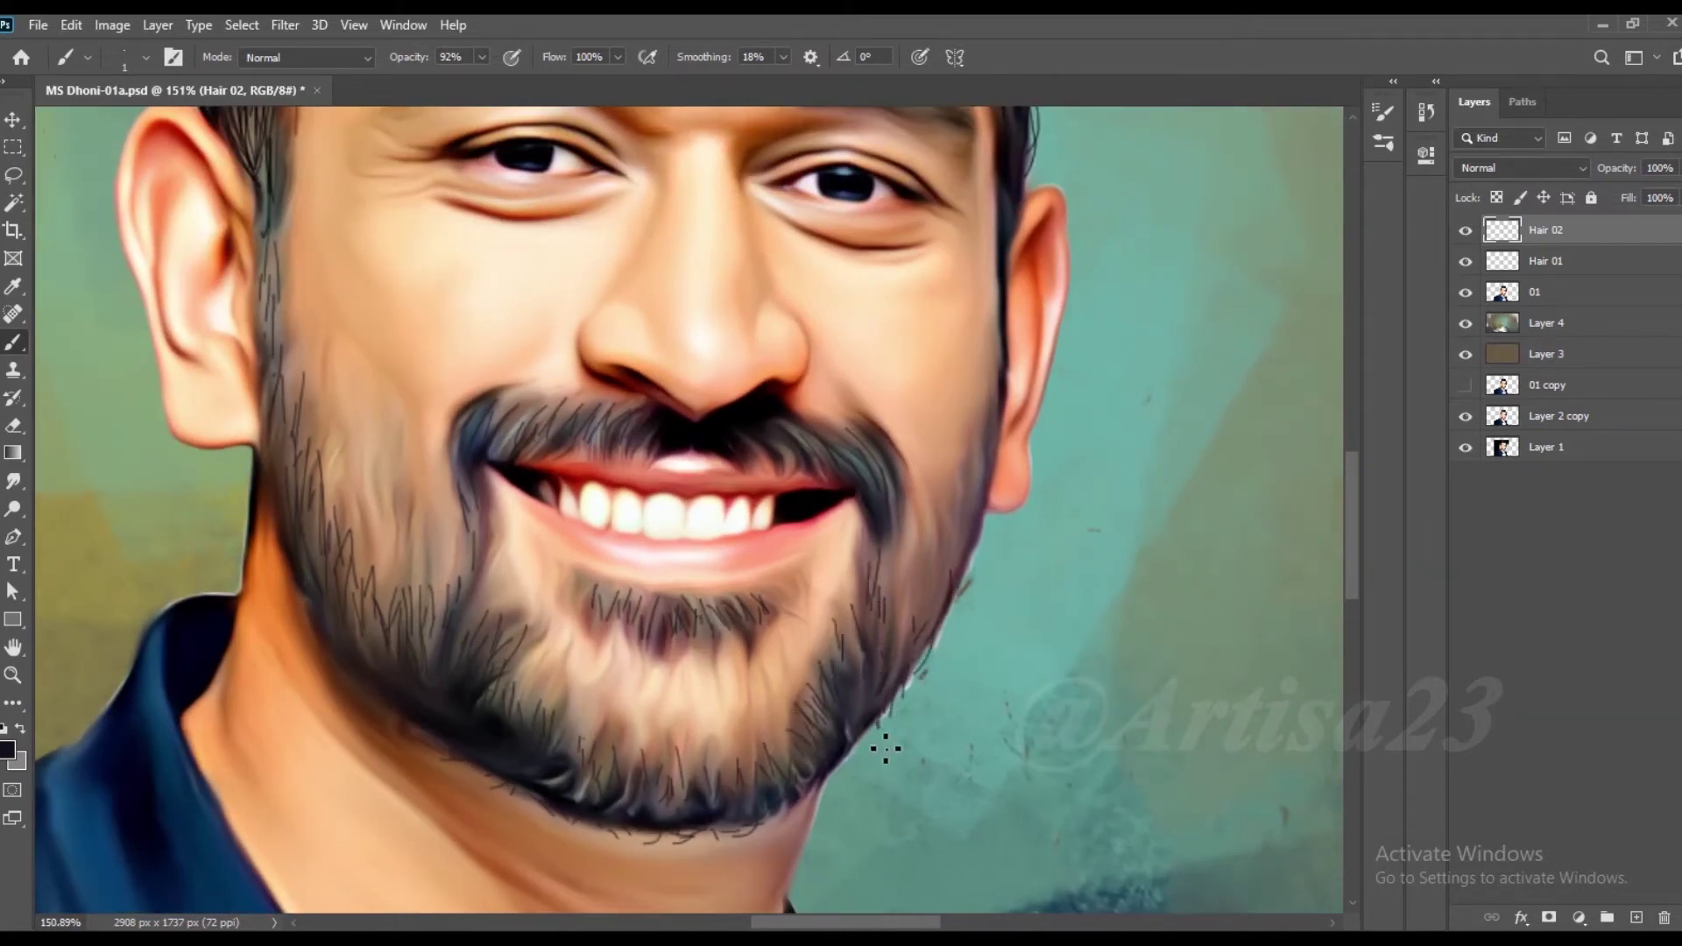
pyautogui.scroll(3, 875, 766)
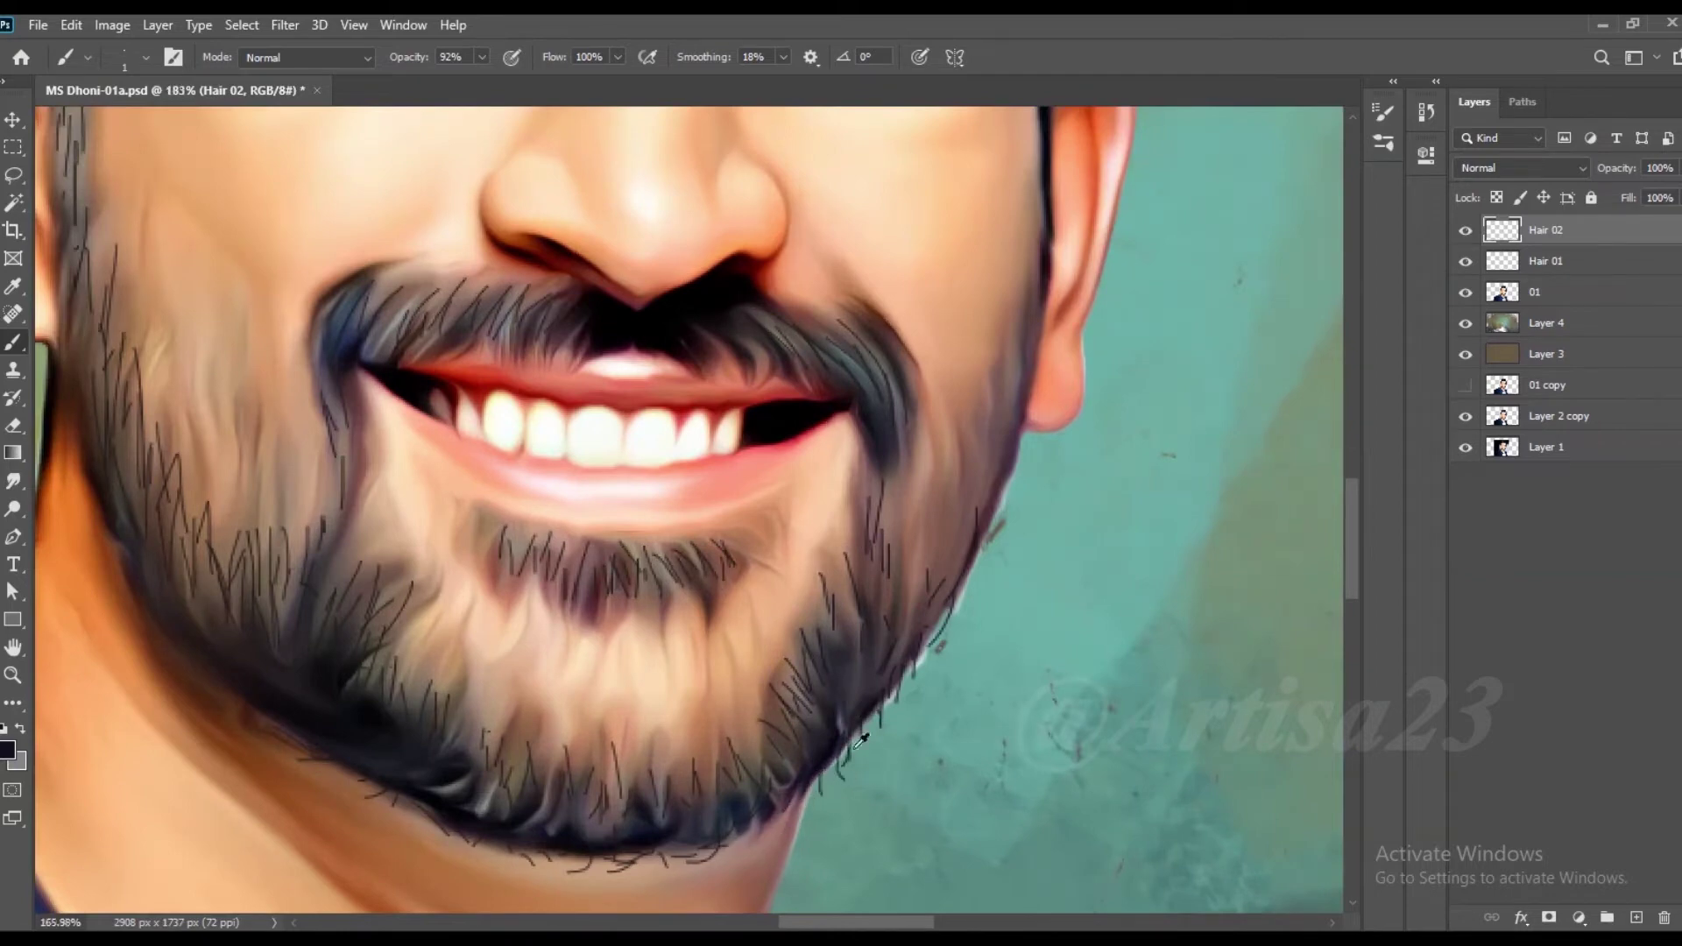
pyautogui.scroll(2, 860, 740)
pyautogui.moveTo(898, 701)
pyautogui.mouseDown()
pyautogui.moveTo(965, 554)
pyautogui.moveTo(823, 771)
pyautogui.mouseUp()
pyautogui.moveTo(831, 712); pyautogui.dragTo(784, 752)
pyautogui.scroll(-2, 834, 669)
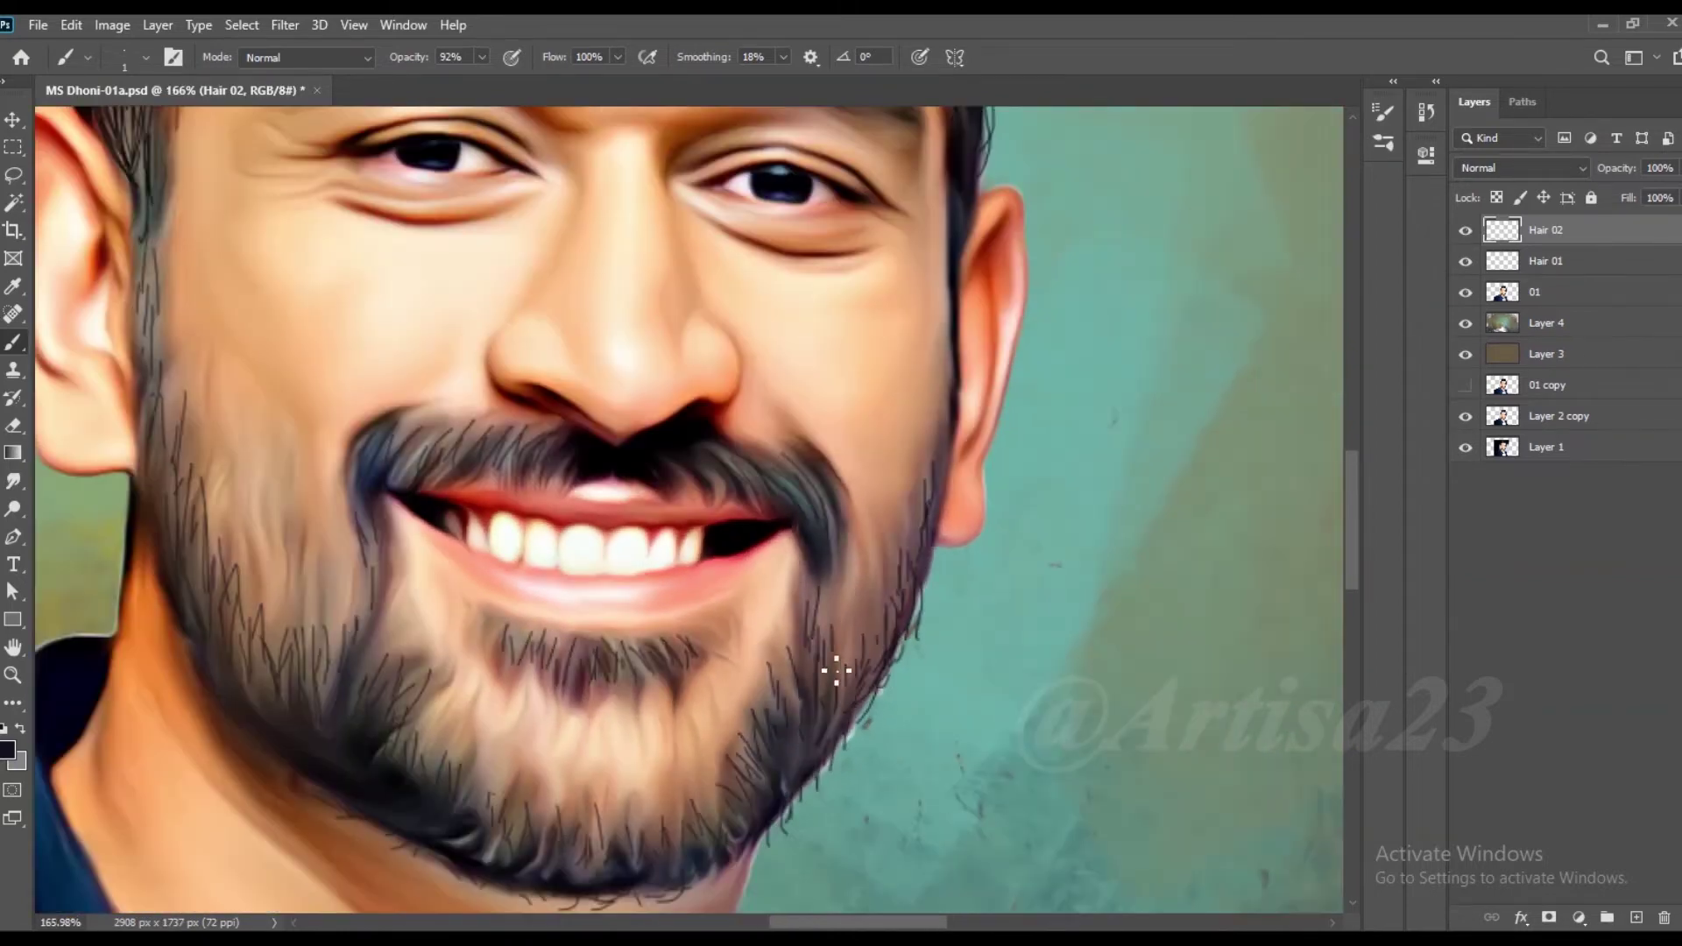
pyautogui.scroll(-3, 895, 459)
pyautogui.scroll(2, 895, 458)
pyautogui.moveTo(924, 517); pyautogui.dragTo(903, 582)
pyautogui.scroll(-2, 865, 720)
pyautogui.scroll(2, 646, 736)
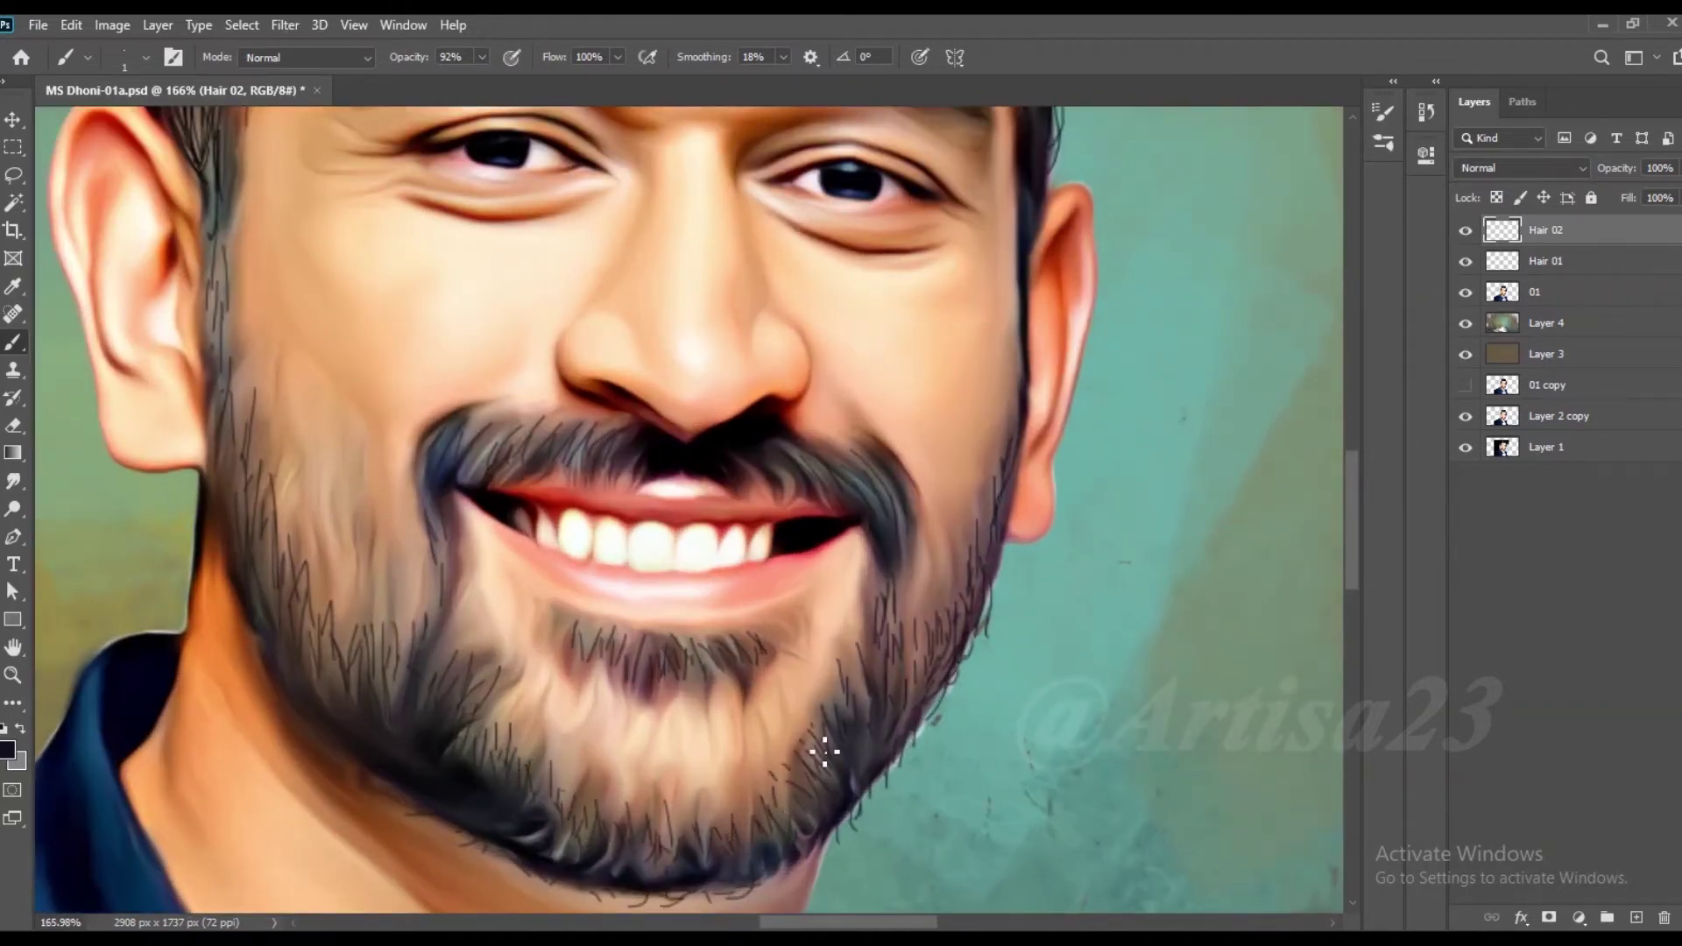
pyautogui.scroll(-2, 860, 655)
pyautogui.scroll(-2, 789, 614)
# Step: Save progress, then paint light grey strands on the moustache
pyautogui.hotkey('ctrl', 's')
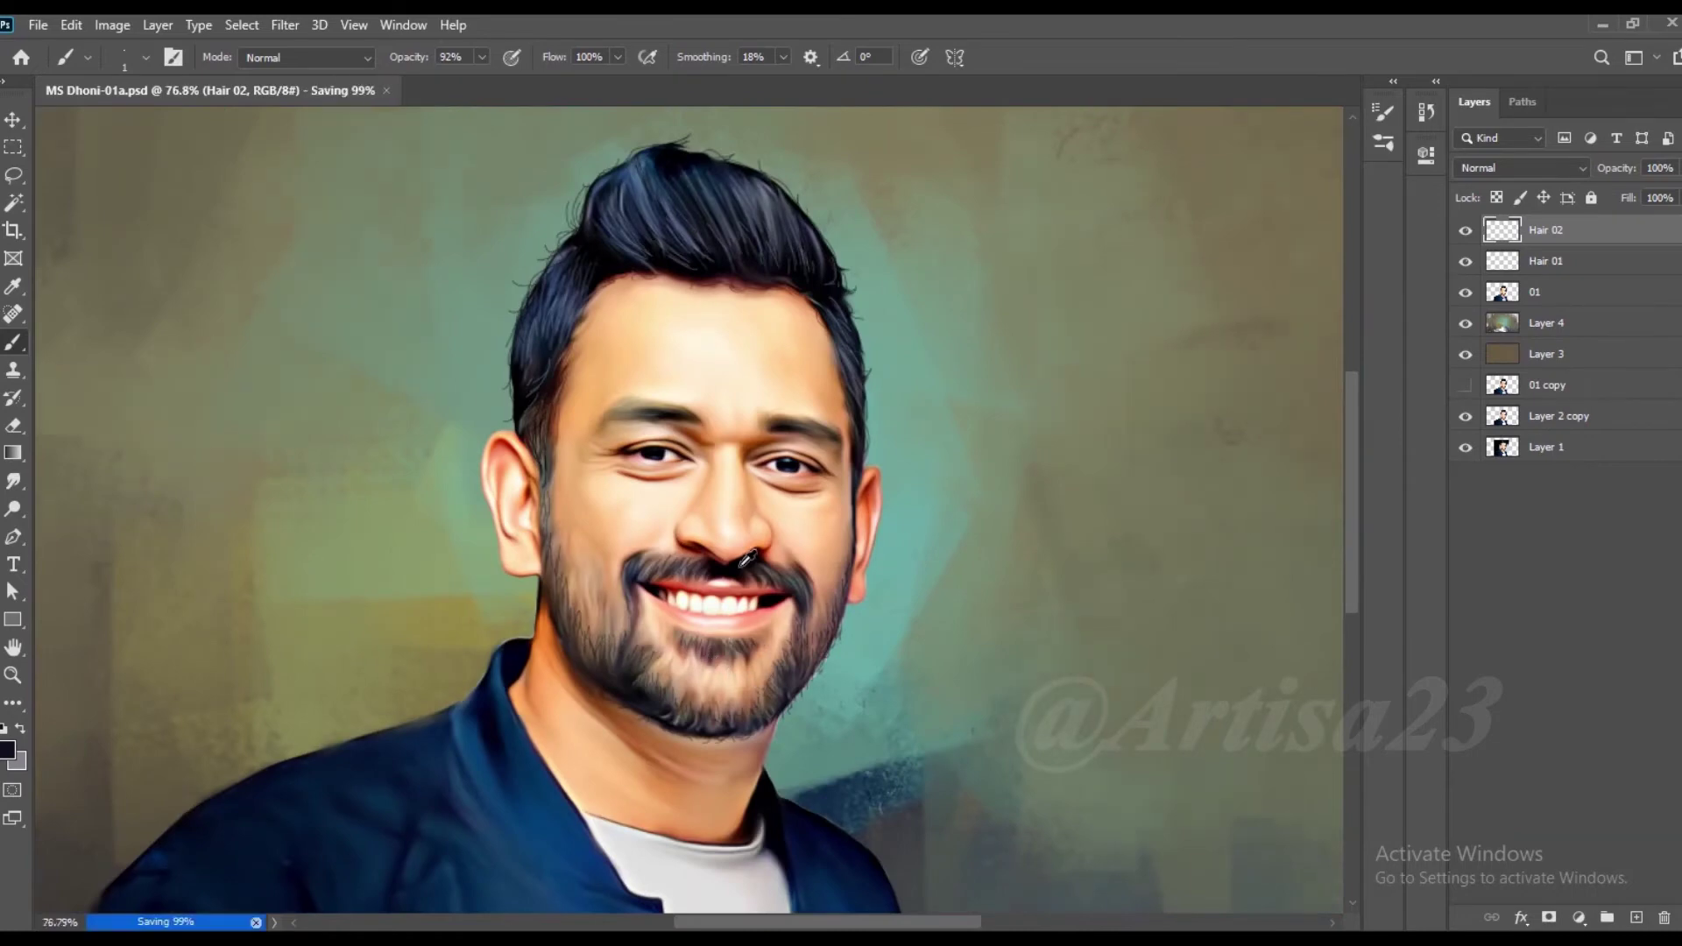
pyautogui.scroll(5, 570, 552)
pyautogui.keyDown('alt'); pyautogui.click(554, 565); pyautogui.keyUp('alt')
pyautogui.moveTo(500, 580); pyautogui.dragTo(480, 608)
pyautogui.moveTo(460, 550); pyautogui.dragTo(434, 624)
pyautogui.scroll(-2, 490, 583)
pyautogui.scroll(1, 613, 570)
pyautogui.moveTo(693, 545); pyautogui.dragTo(658, 582)
# Step: Sample a dark brown, paint strands over the eyebrow, and zoom out to review
pyautogui.scroll(-1, 658, 582)
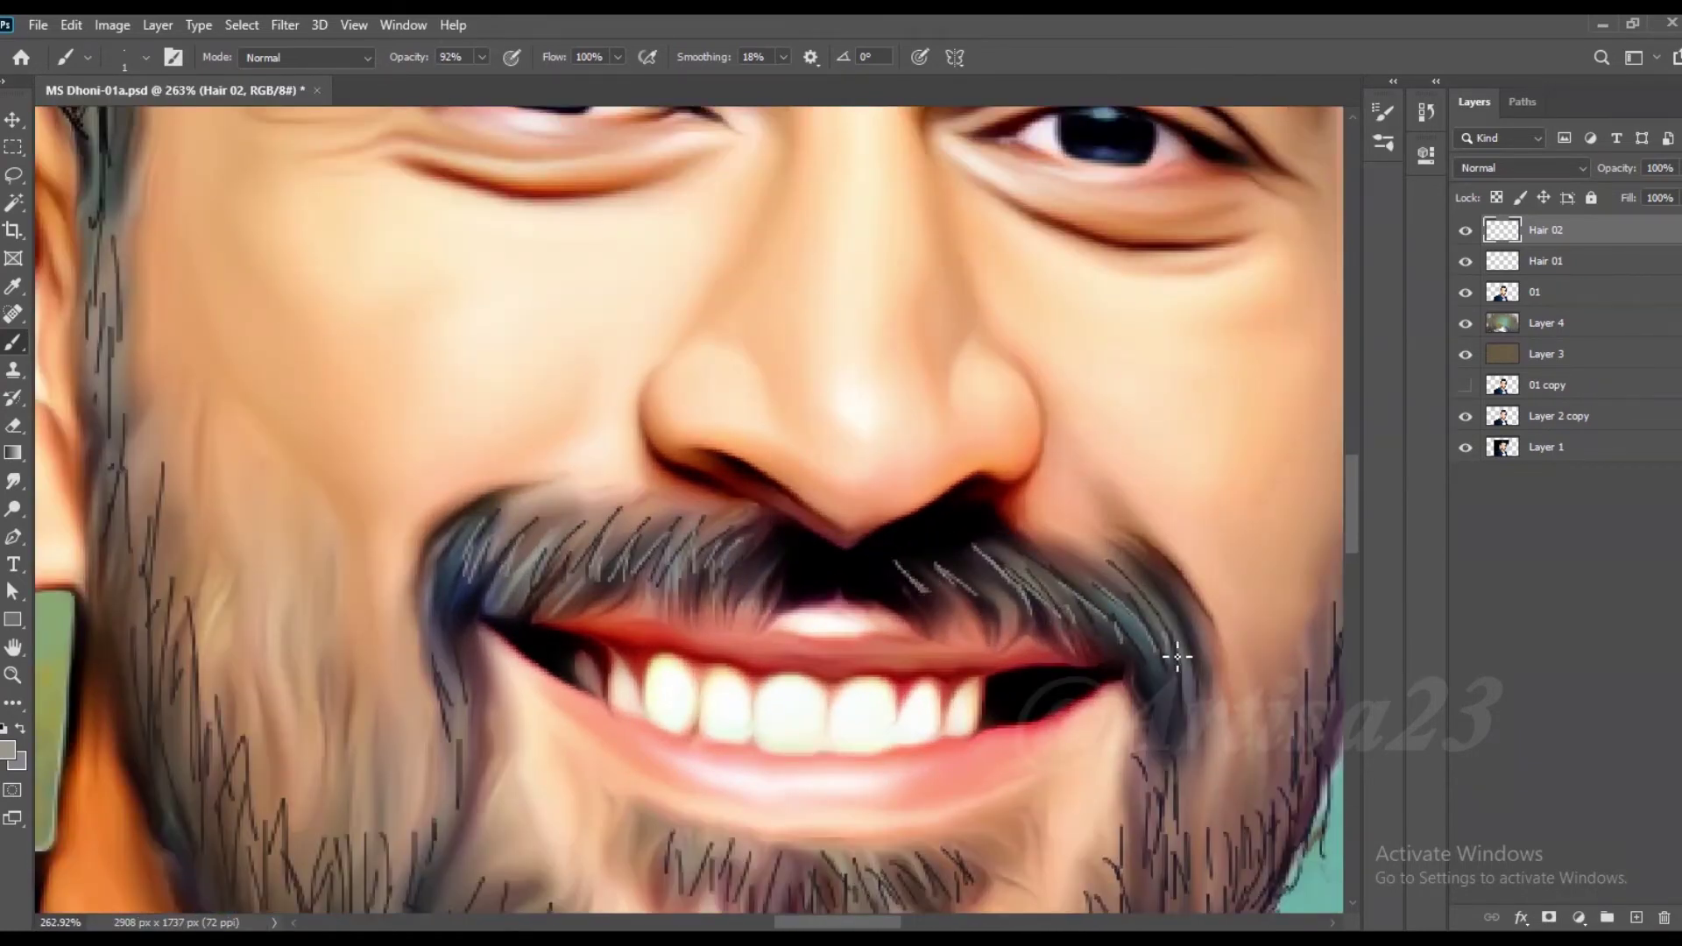
pyautogui.scroll(-2, 1077, 696)
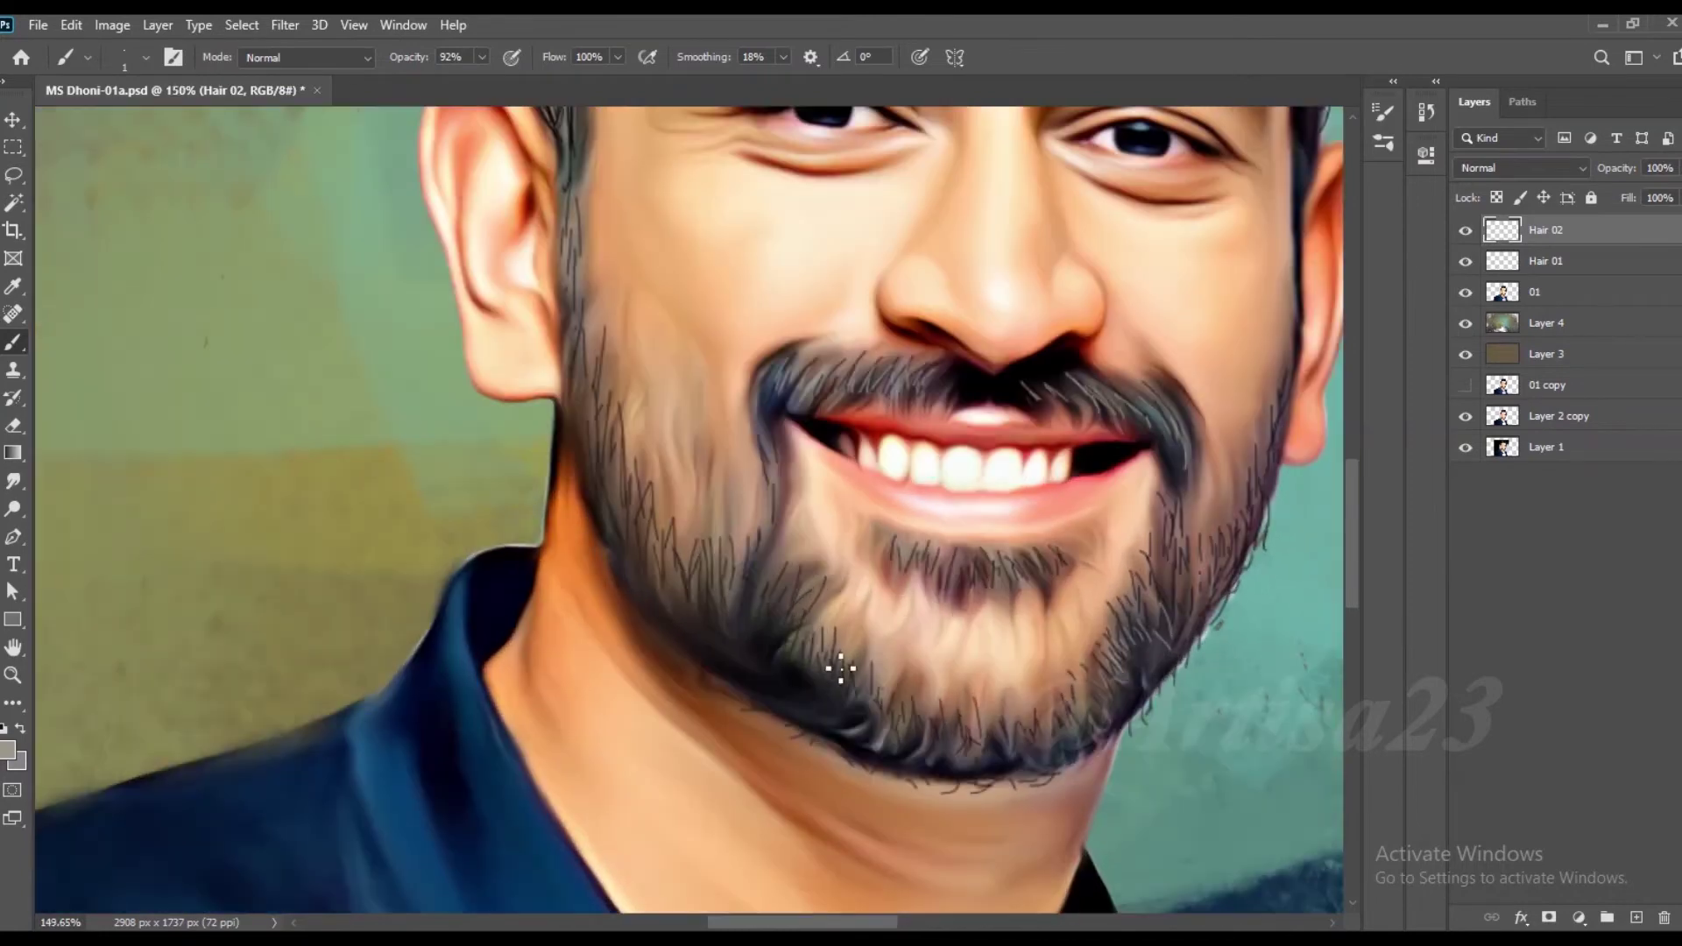
pyautogui.scroll(2, 885, 727)
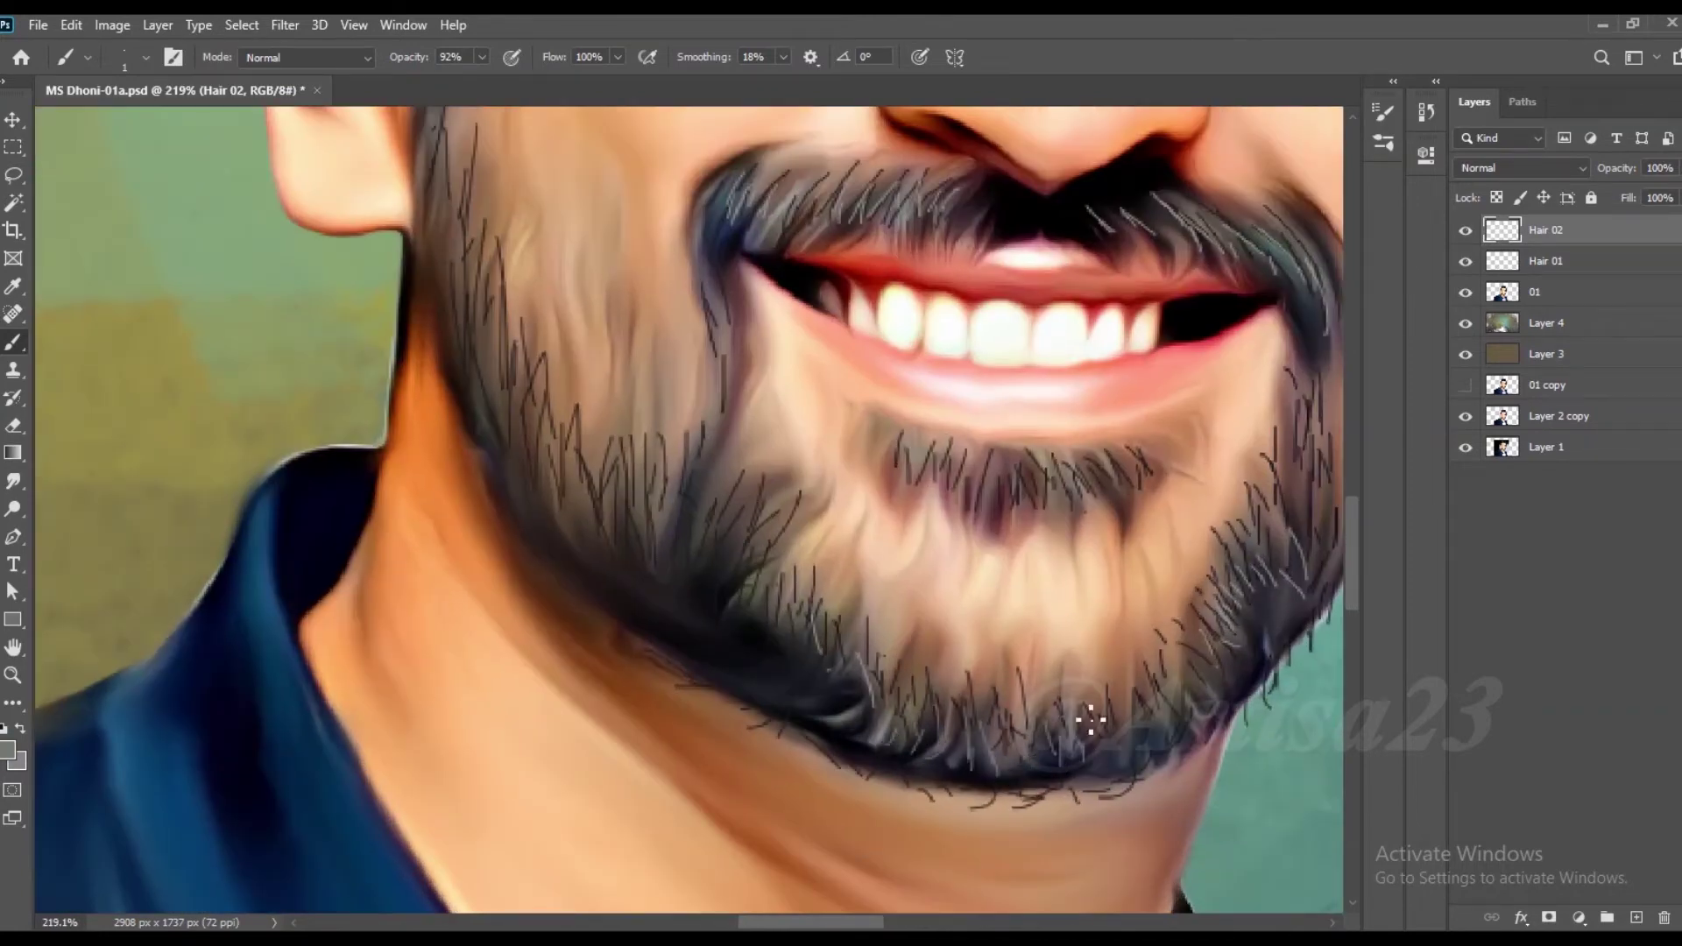
pyautogui.scroll(-1, 885, 698)
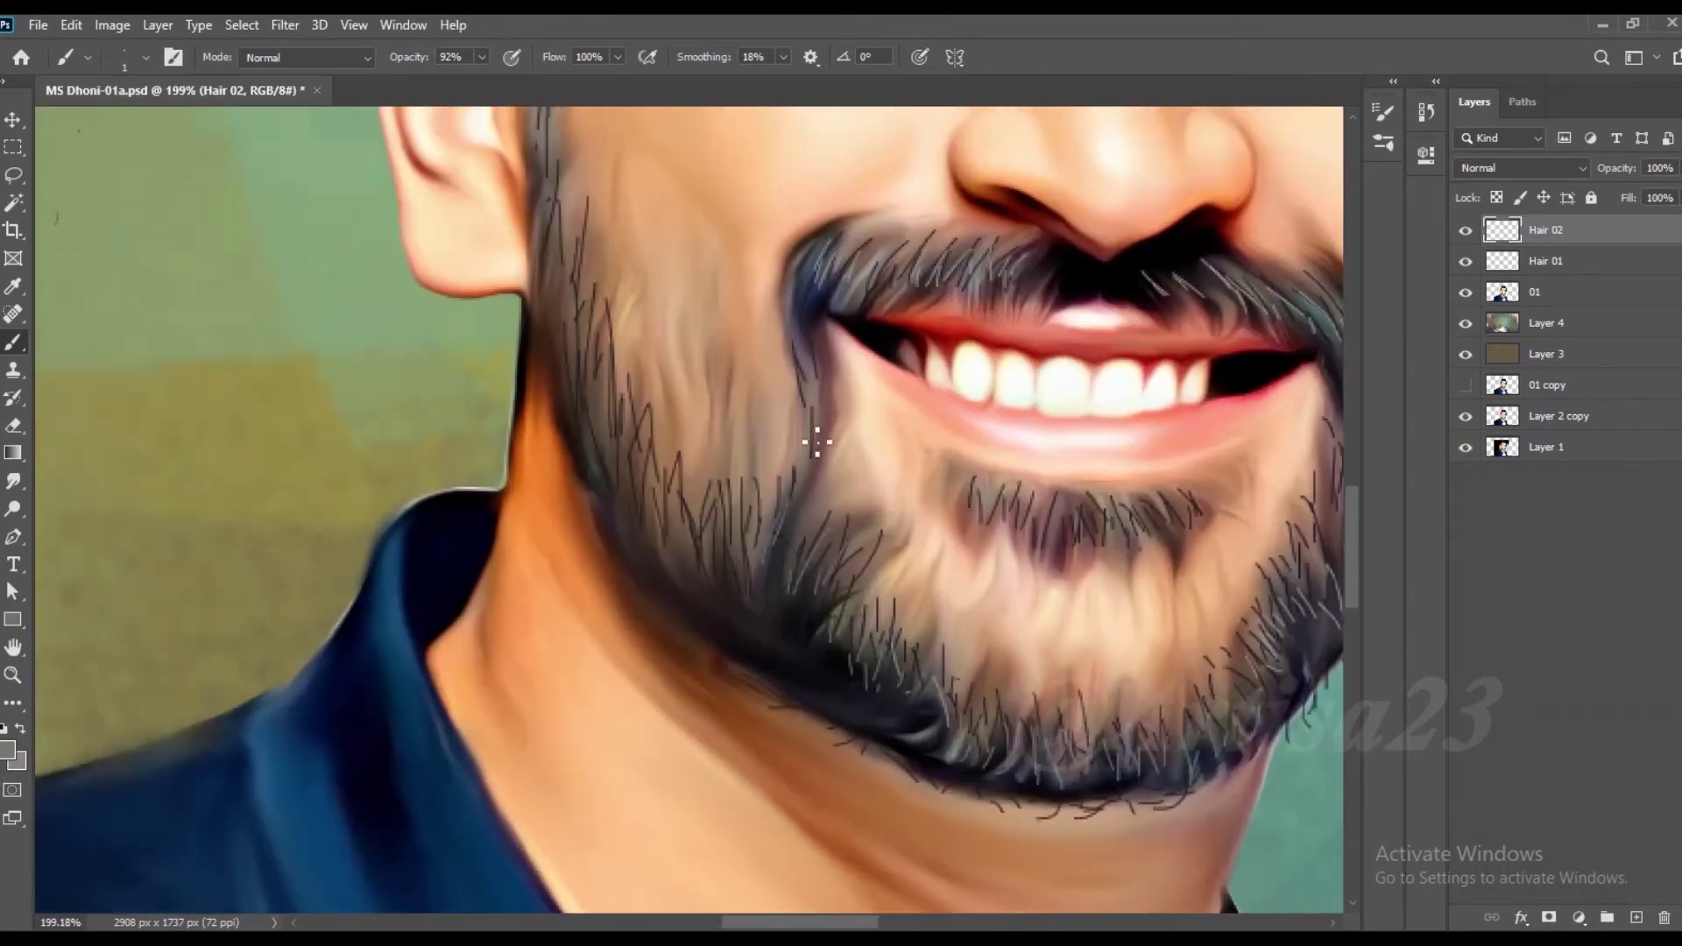
pyautogui.scroll(-2, 736, 624)
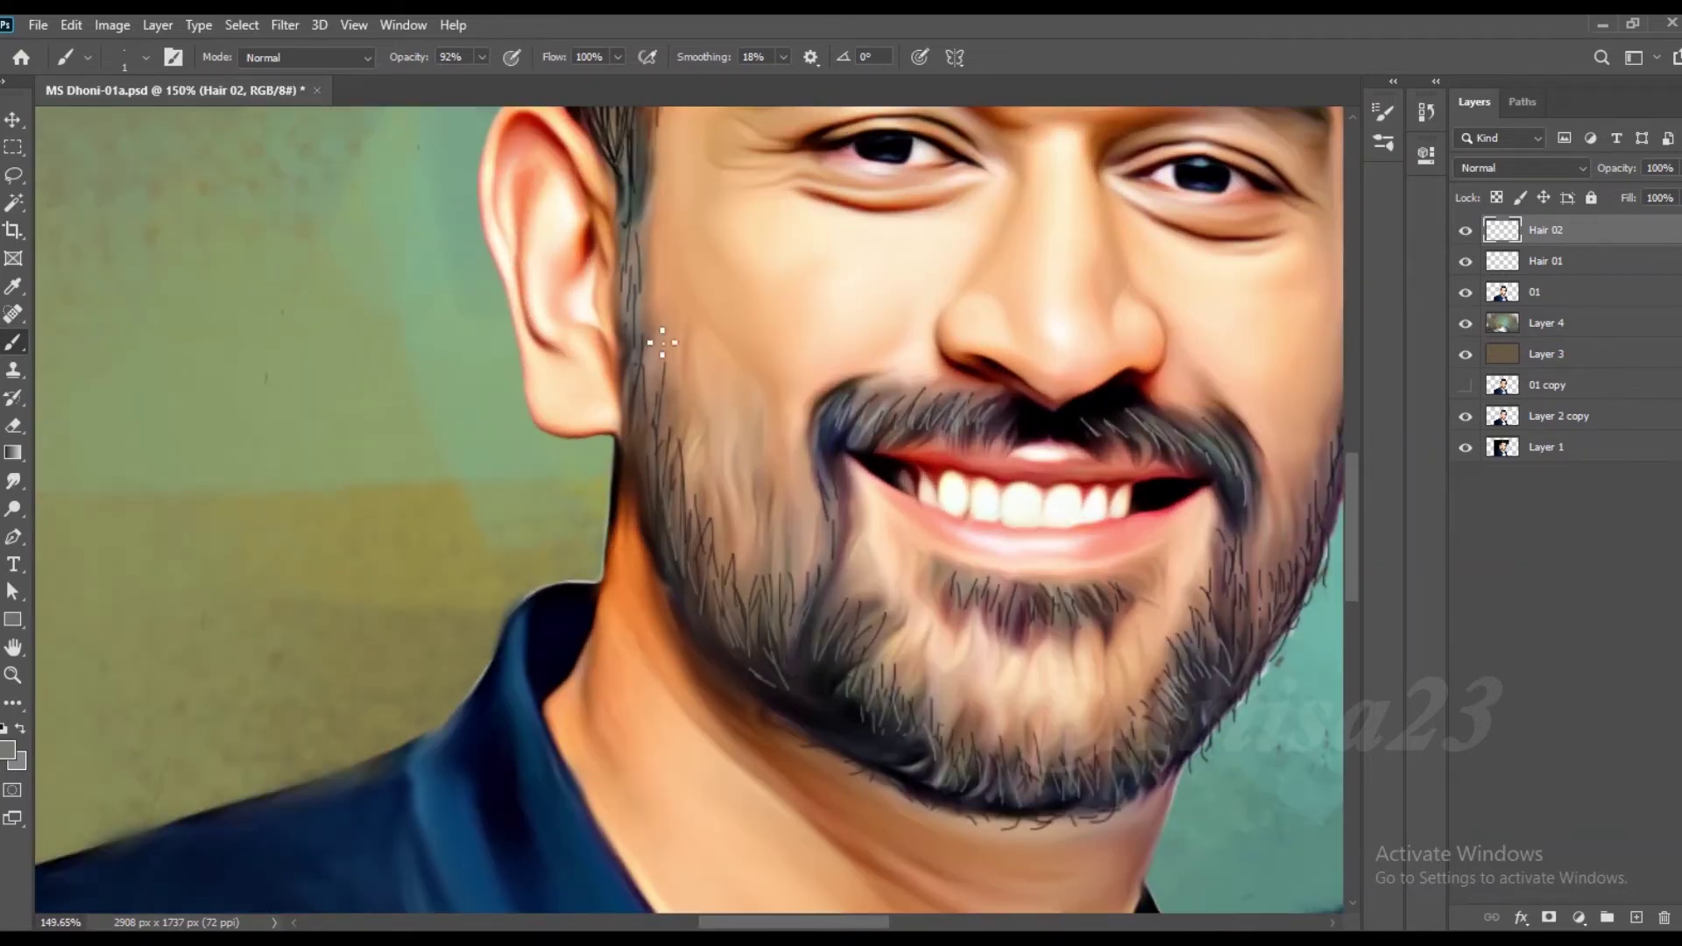
pyautogui.scroll(2, 662, 343)
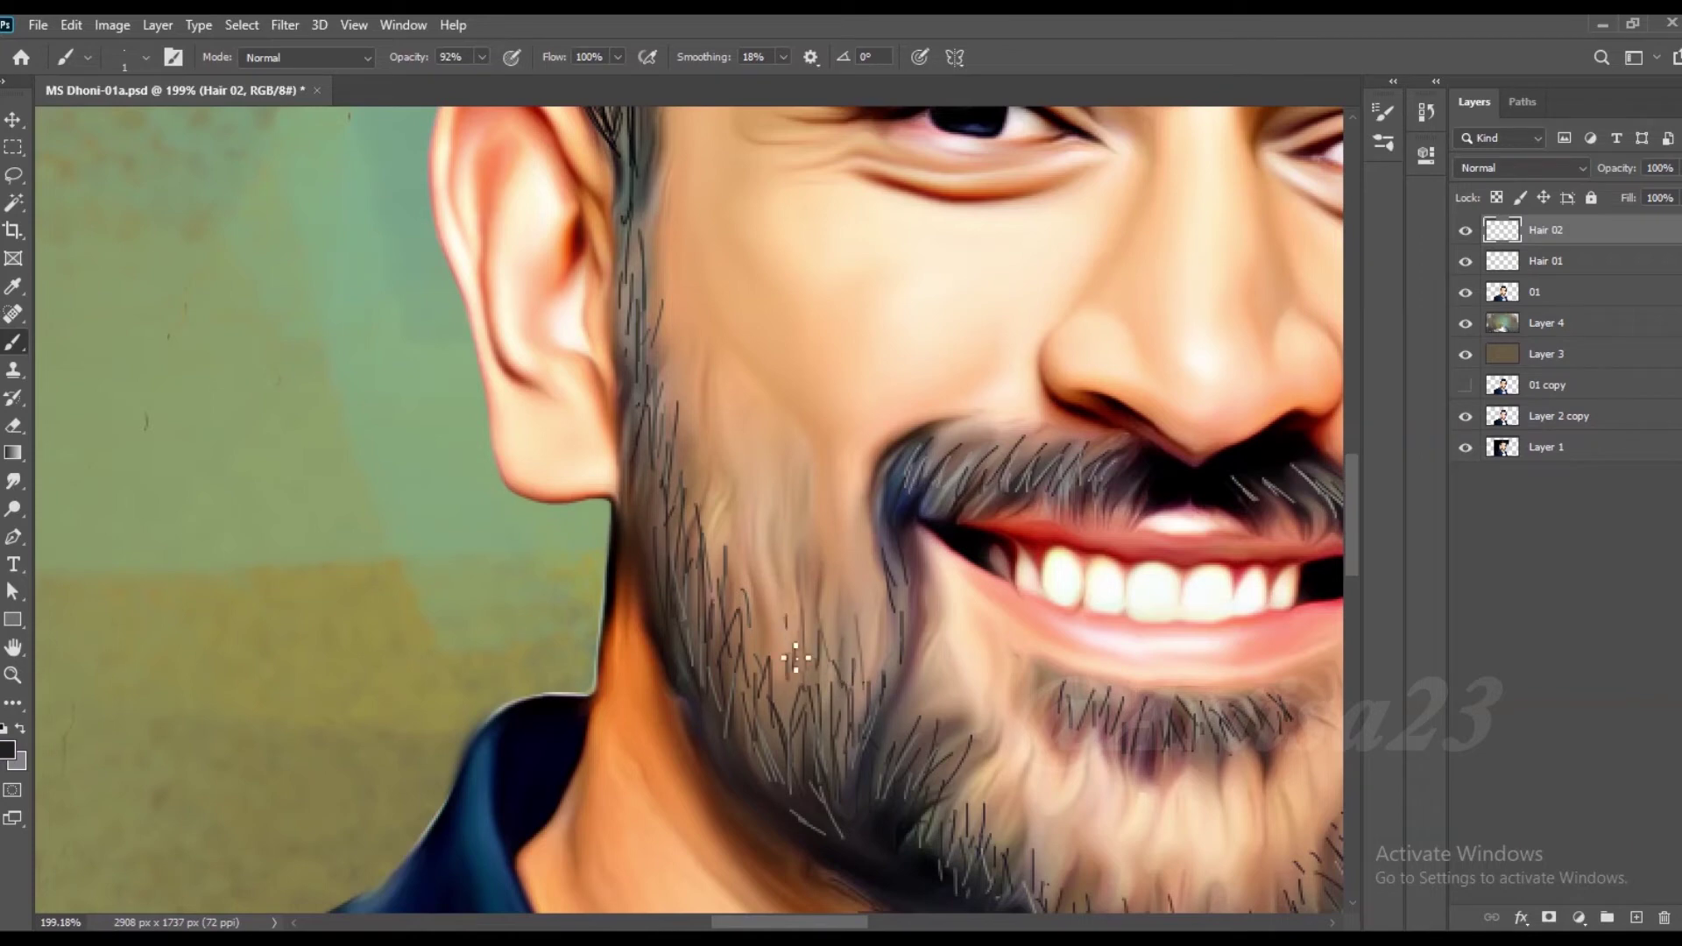
pyautogui.scroll(-2, 719, 500)
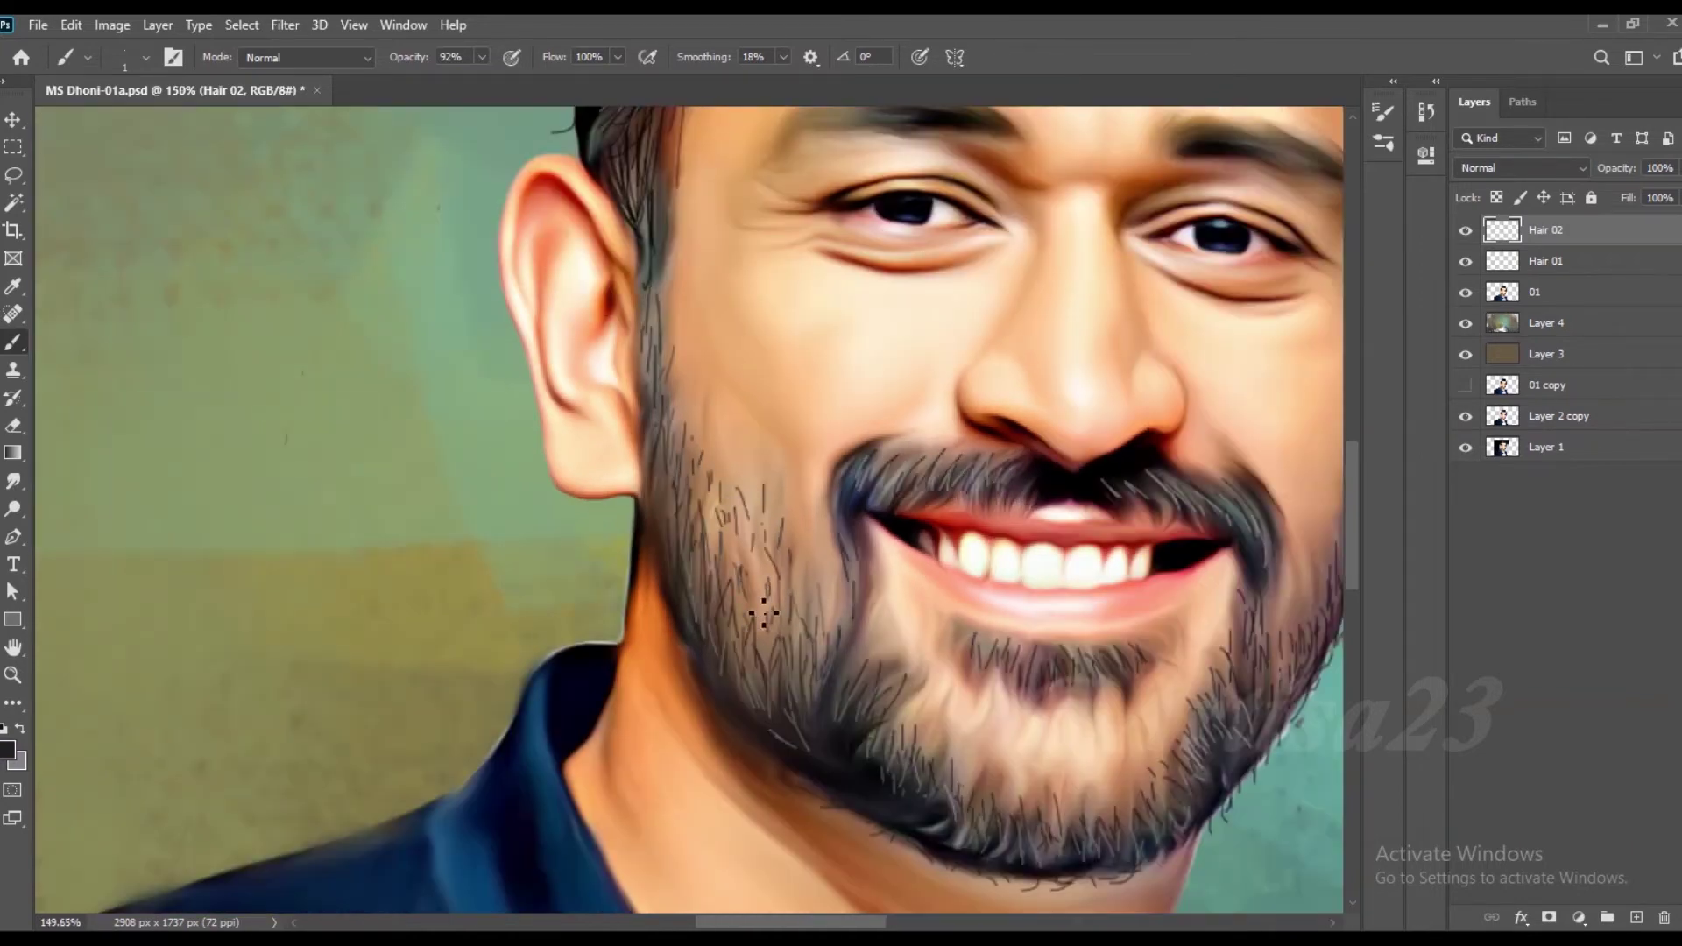
pyautogui.scroll(-2, 799, 549)
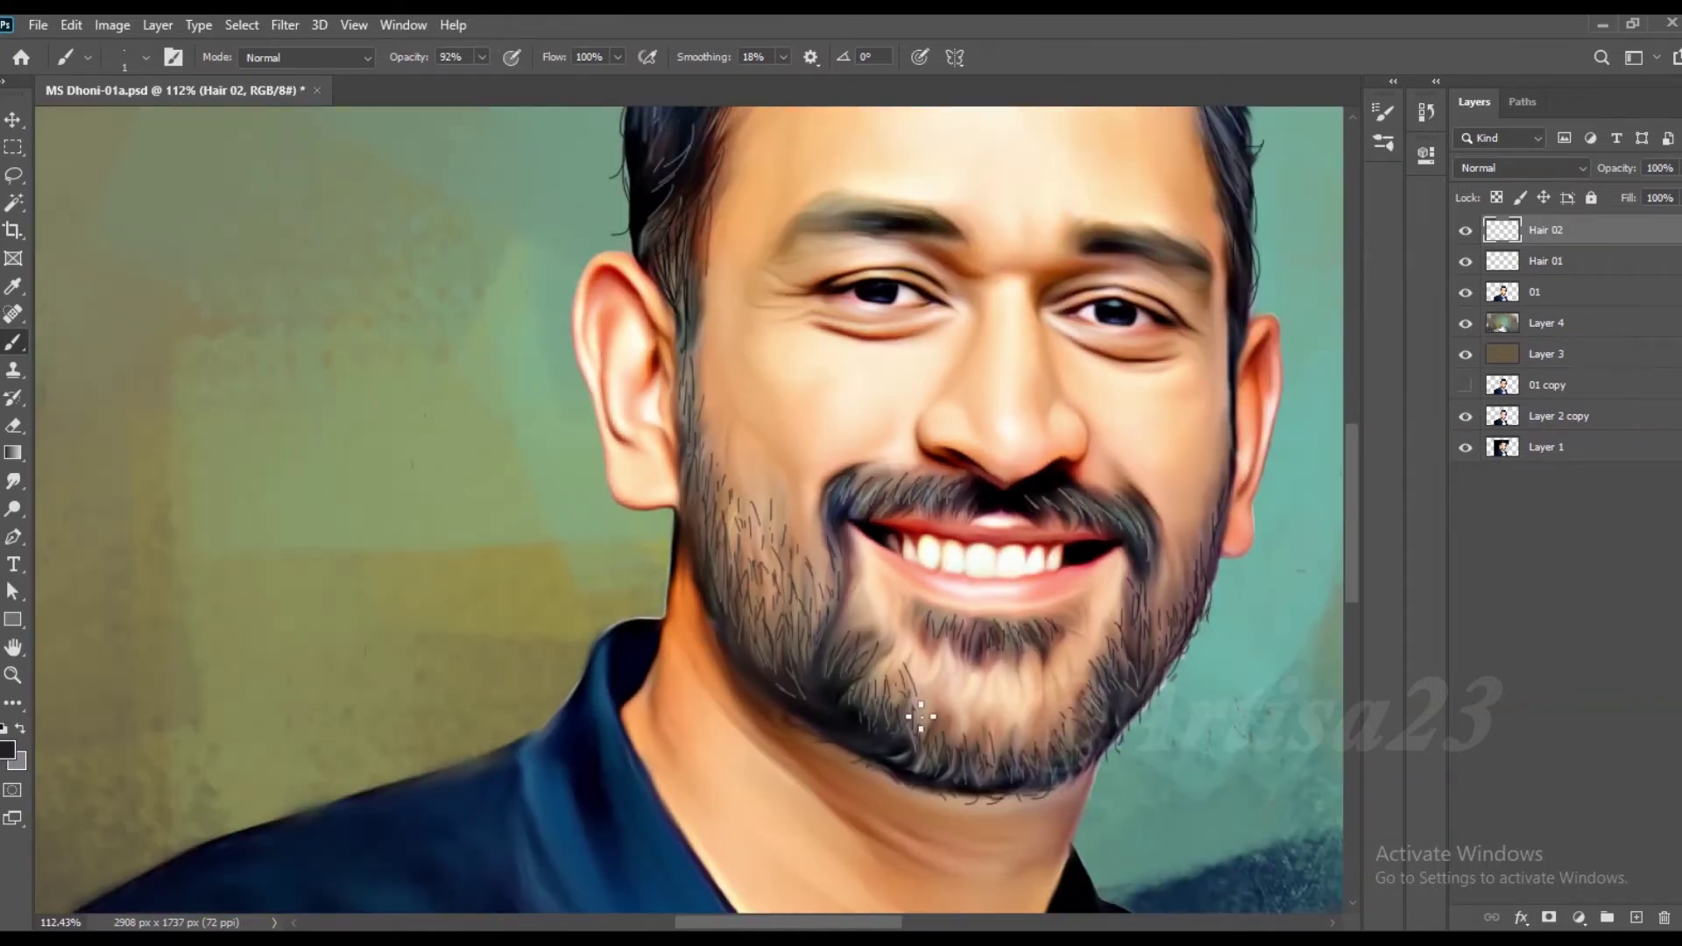
pyautogui.scroll(1, 854, 626)
pyautogui.scroll(-1, 883, 640)
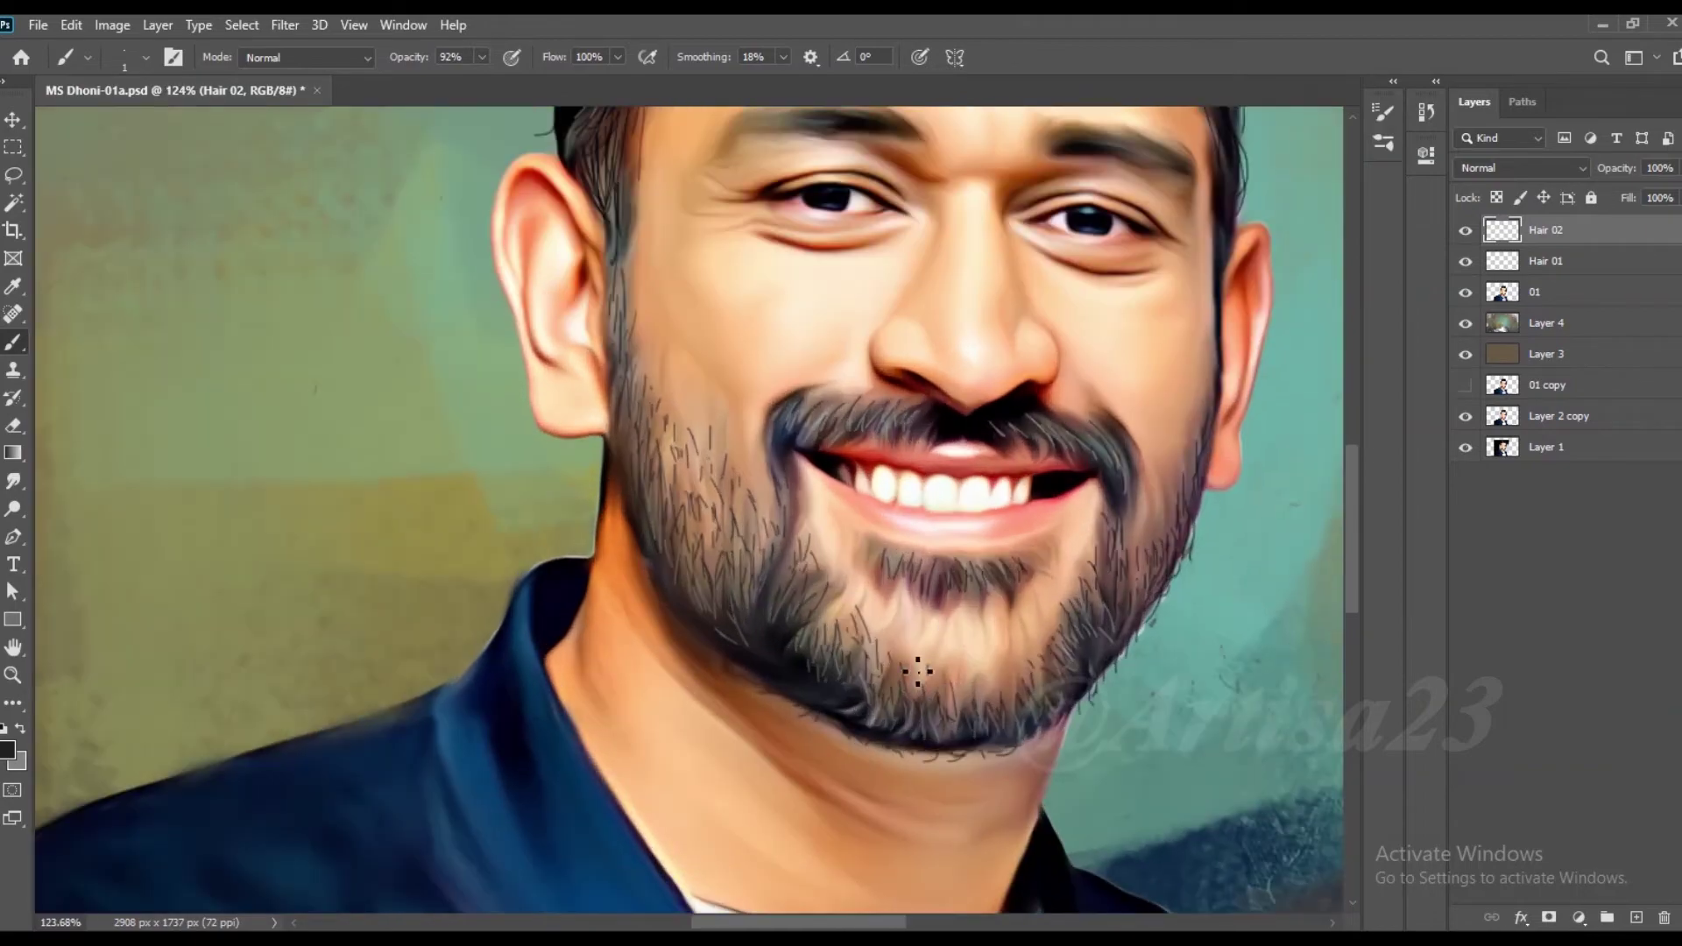
pyautogui.scroll(1, 1065, 631)
pyautogui.scroll(2, 964, 675)
pyautogui.scroll(2, 898, 714)
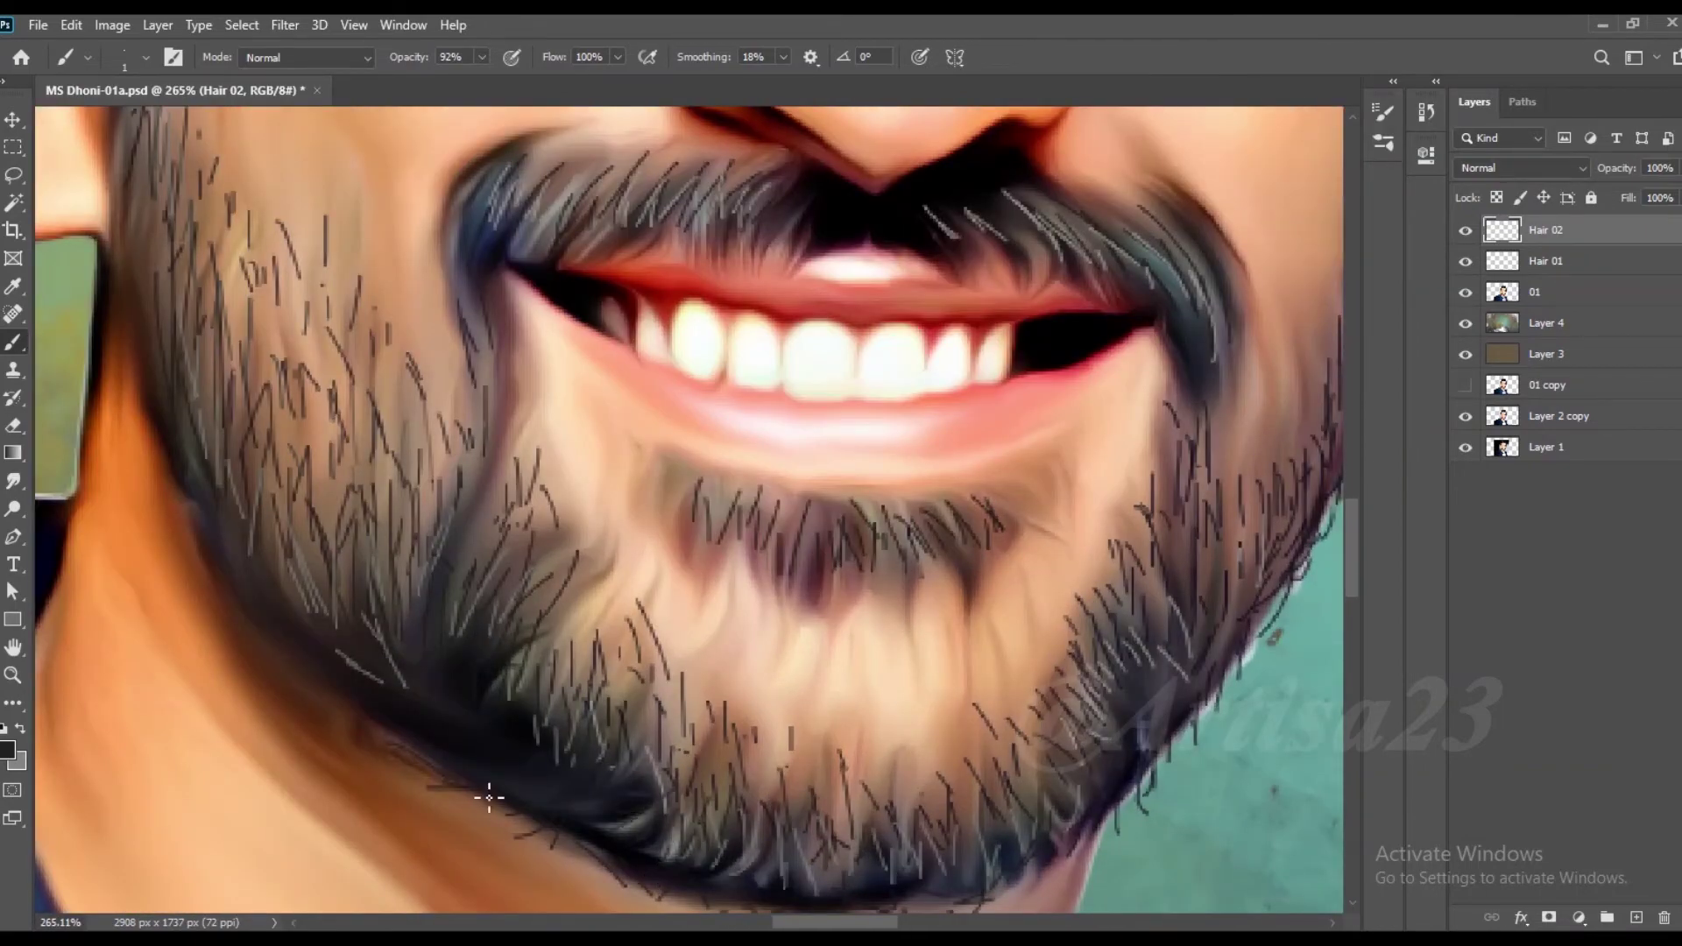
pyautogui.scroll(-5, 430, 766)
pyautogui.scroll(5, 567, 751)
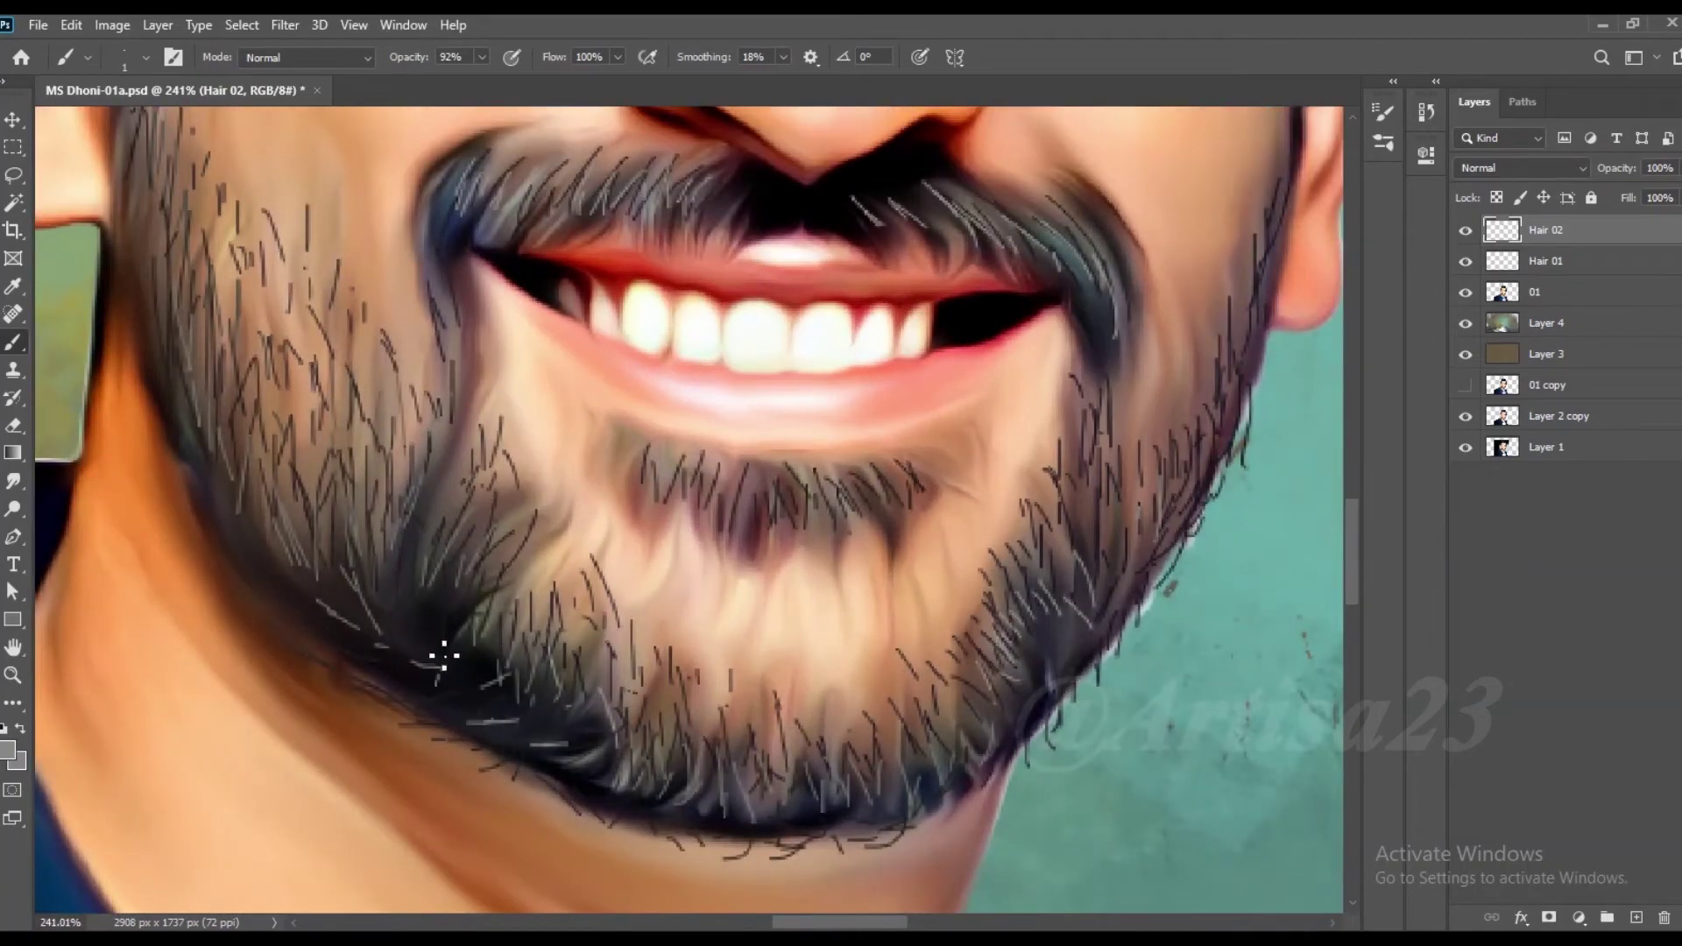
pyautogui.scroll(-5, 713, 788)
pyautogui.scroll(5, 793, 565)
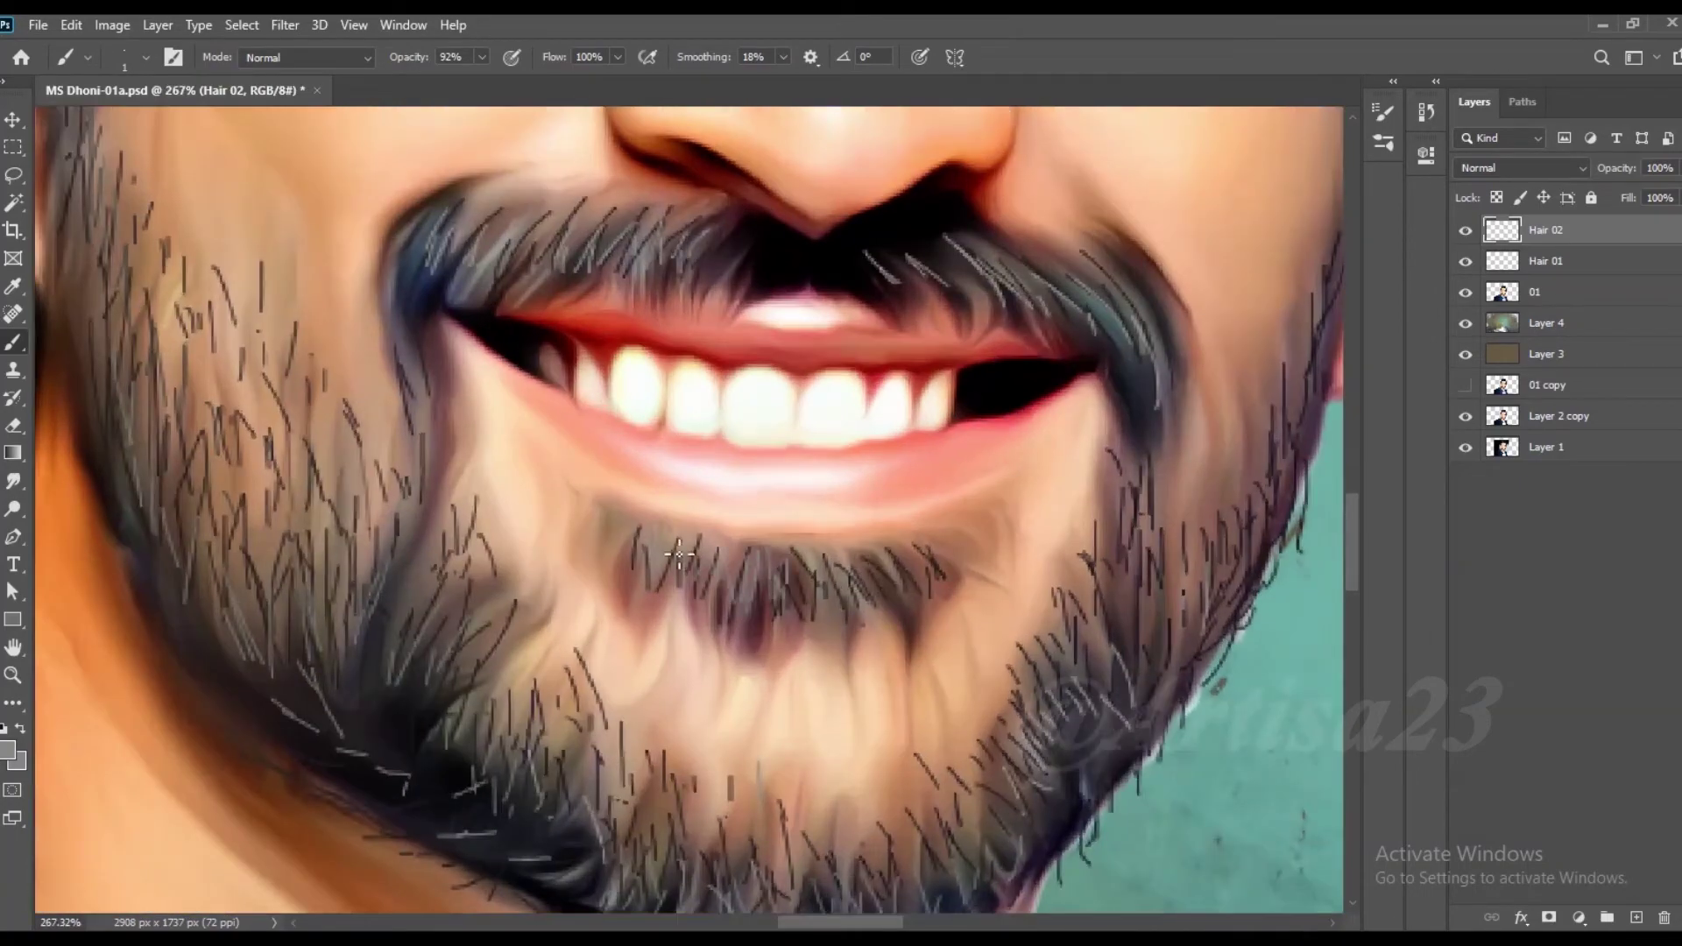
pyautogui.scroll(-1, 890, 583)
pyautogui.scroll(-1, 1014, 621)
pyautogui.scroll(-1, 1051, 594)
pyautogui.scroll(-2, 906, 565)
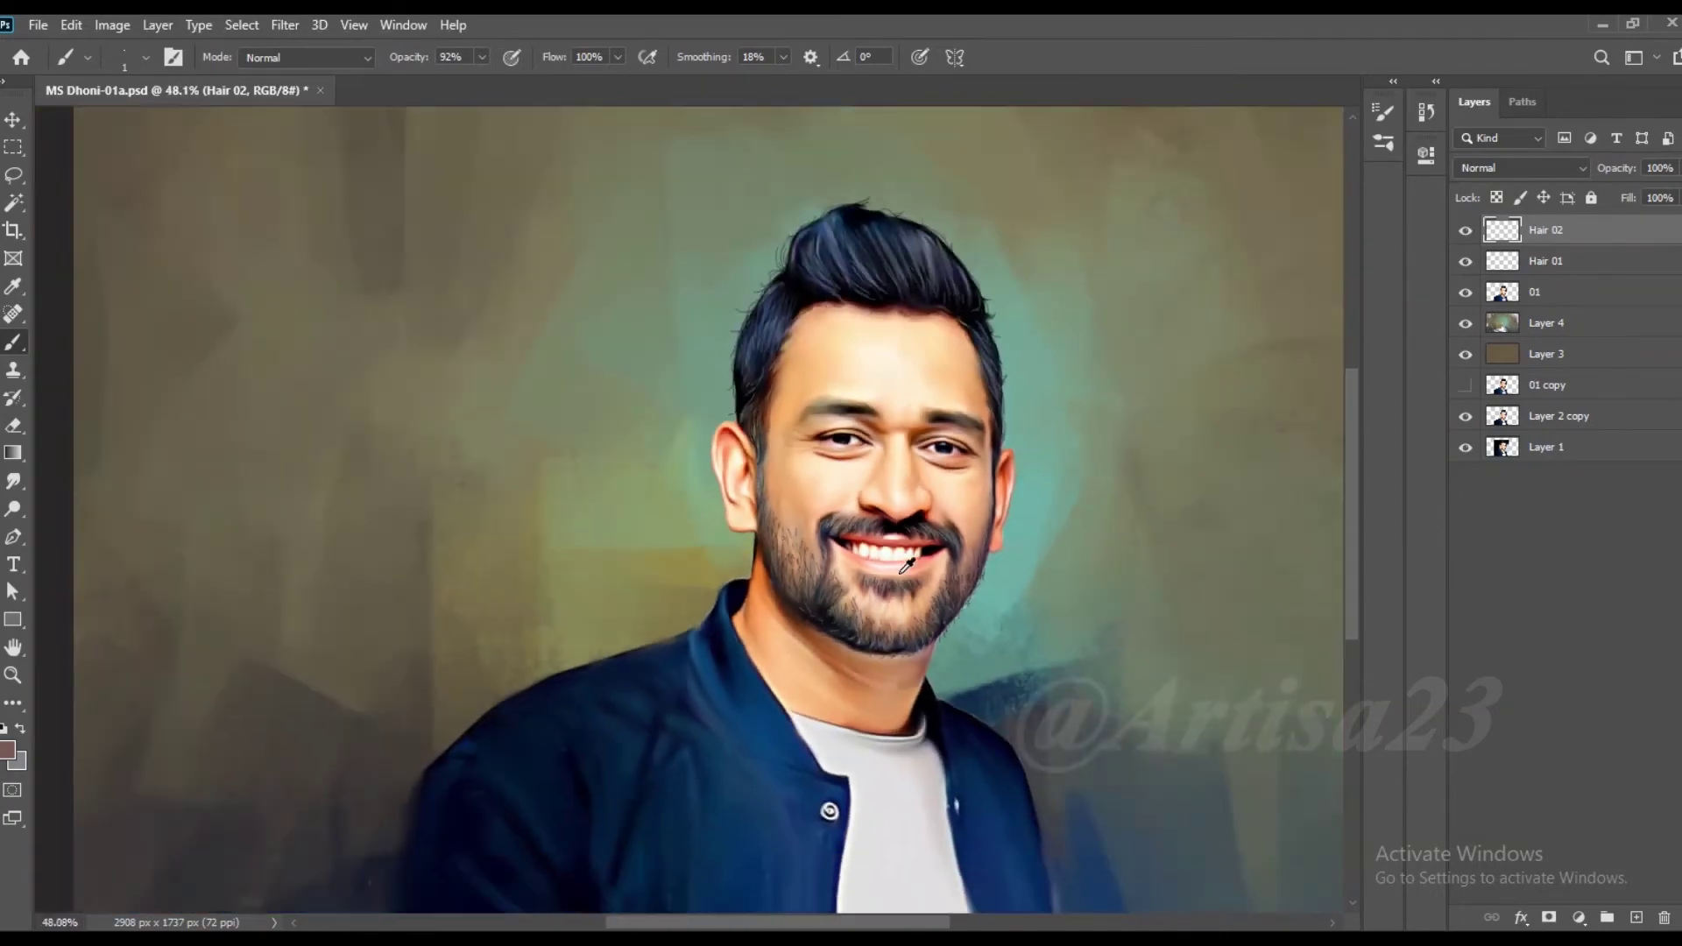
pyautogui.scroll(5, 972, 409)
pyautogui.scroll(-4, 1000, 431)
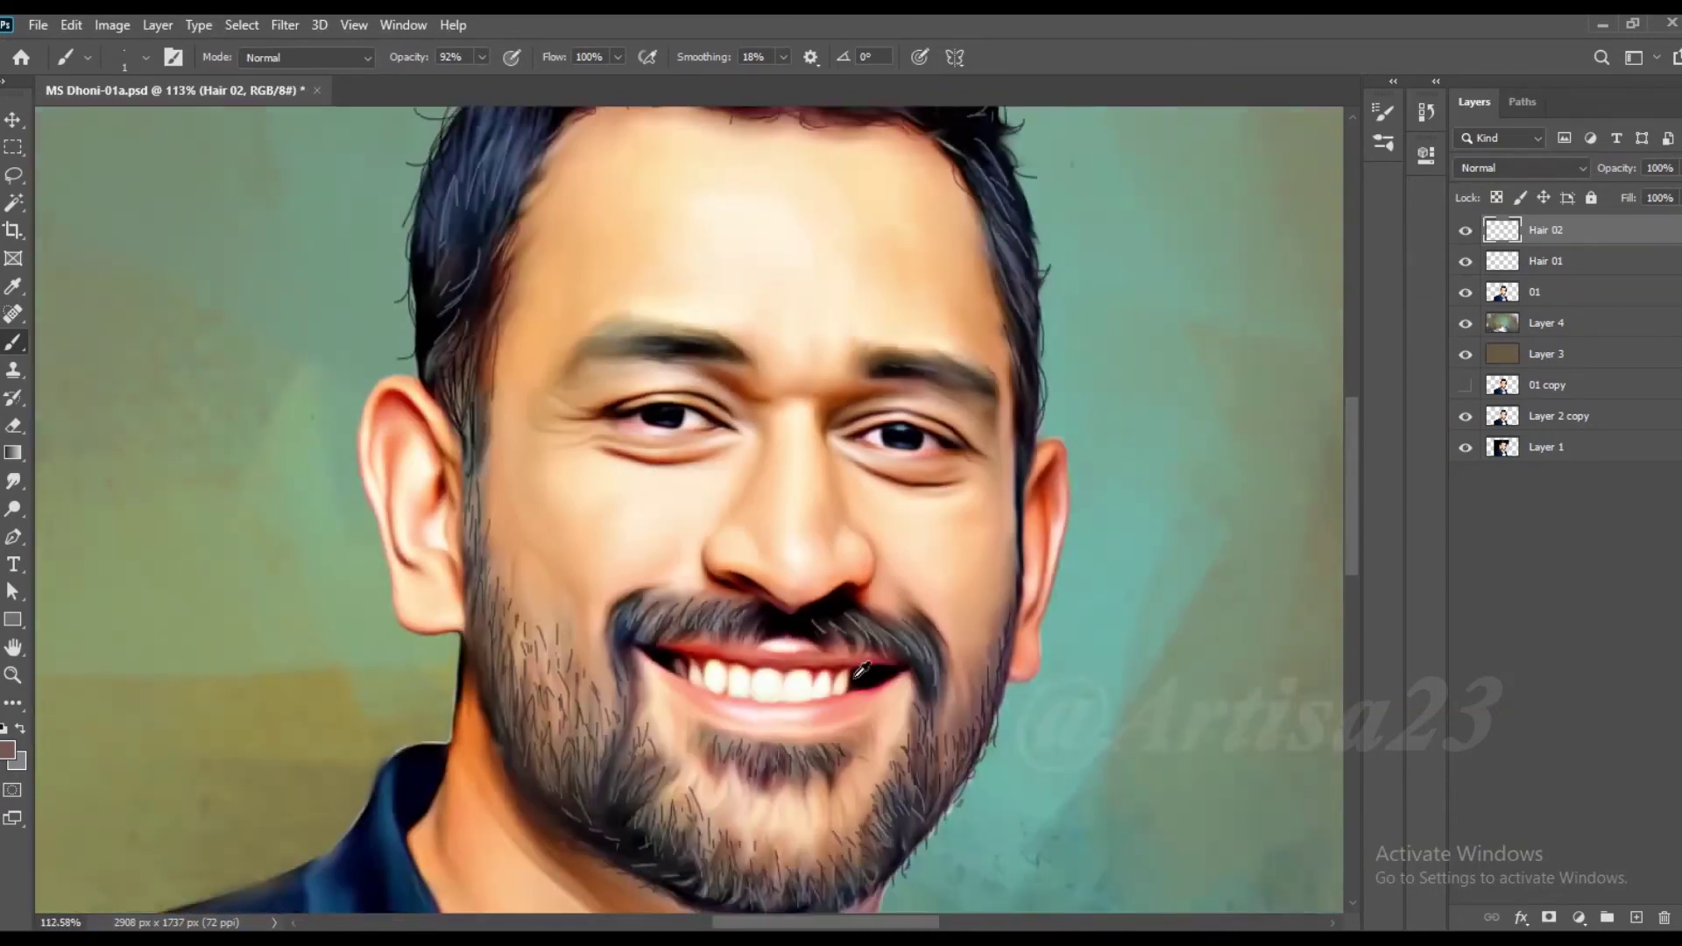
pyautogui.scroll(3, 707, 358)
pyautogui.scroll(2, 707, 358)
pyautogui.hscroll(3, 984, 391)
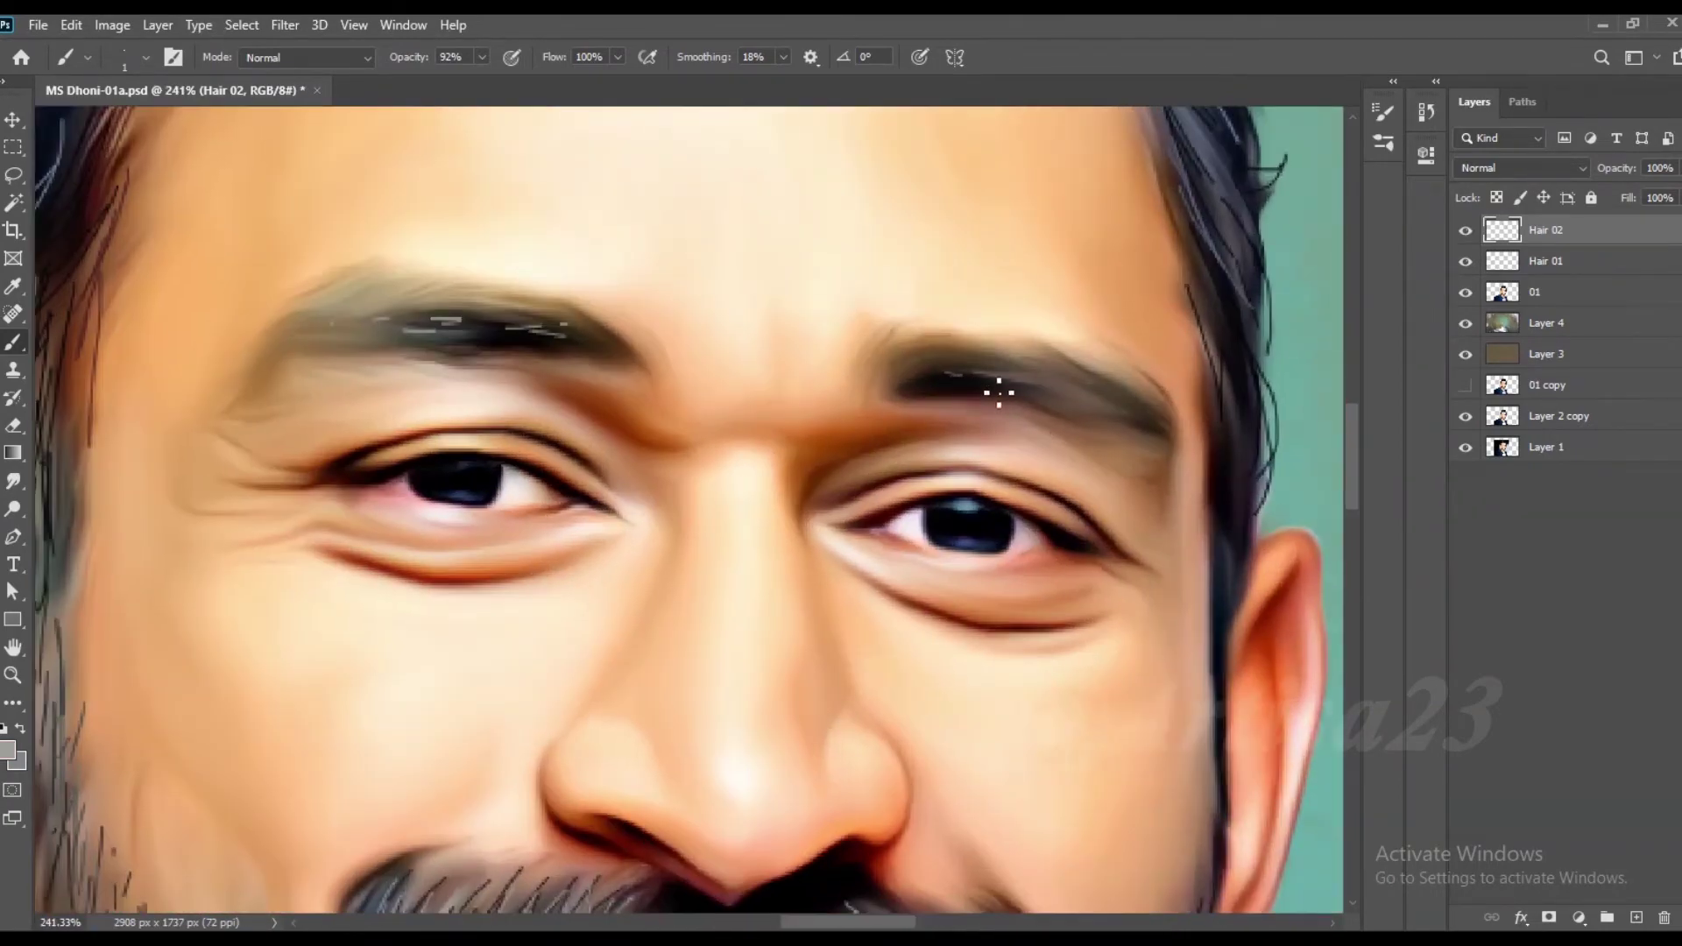
pyautogui.hscroll(-3, 1143, 417)
pyautogui.keyDown('alt'); pyautogui.click(619, 364); pyautogui.keyUp('alt')
pyautogui.moveTo(561, 346); pyautogui.dragTo(473, 350)
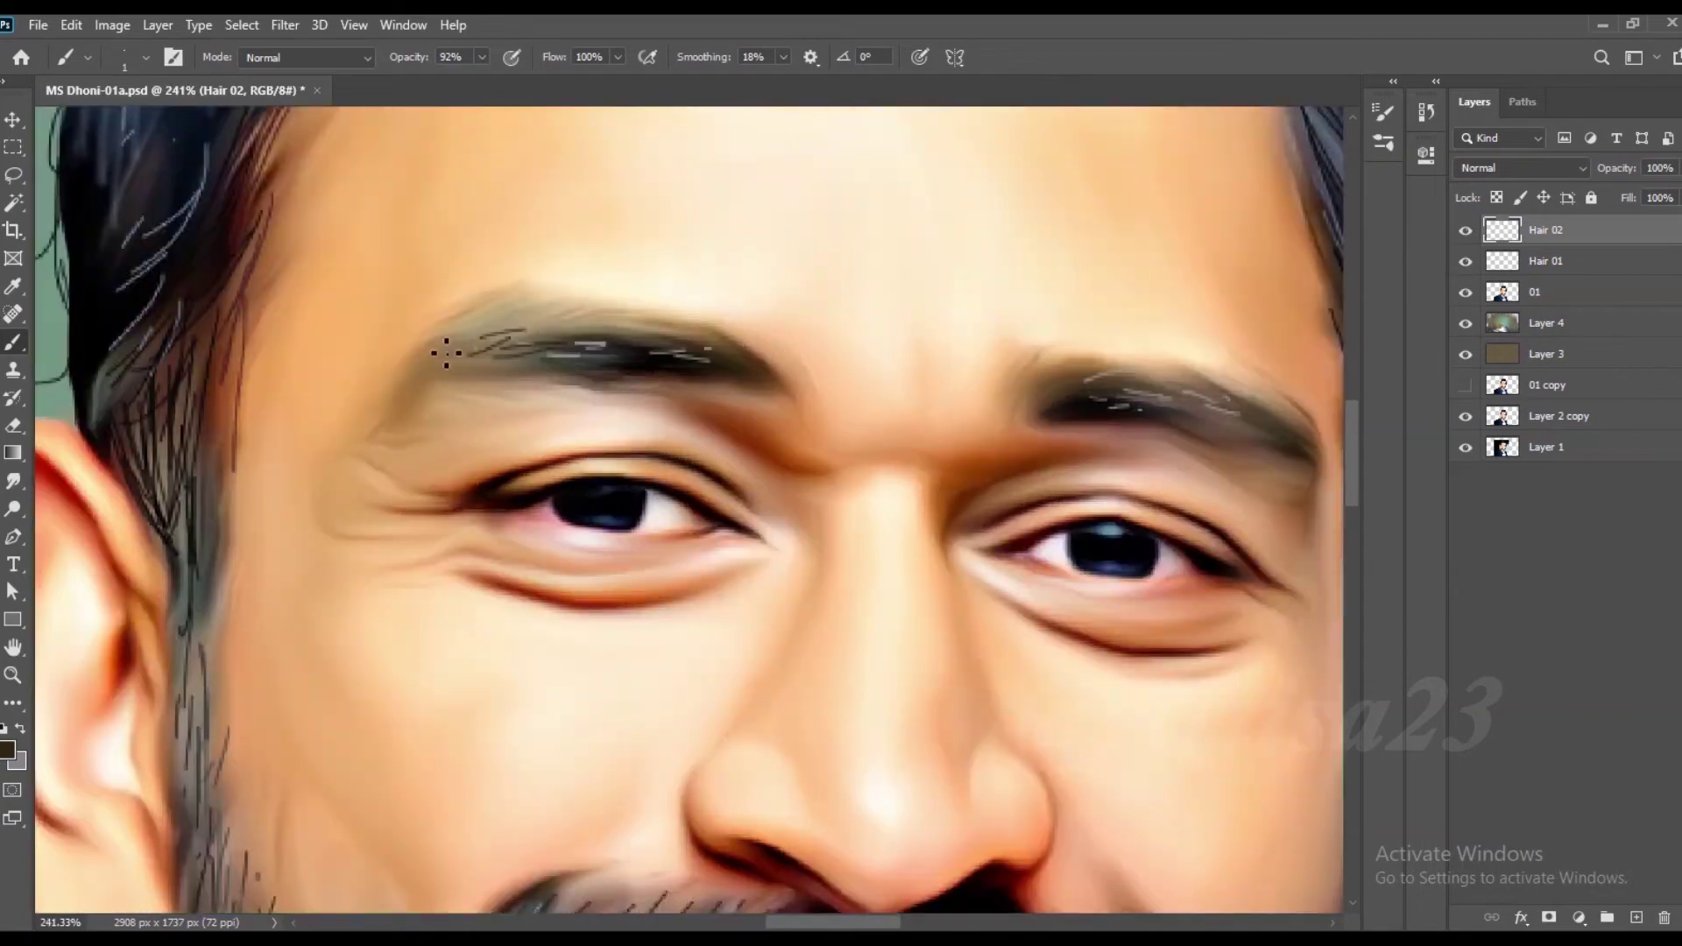
pyautogui.hscroll(3, 1034, 429)
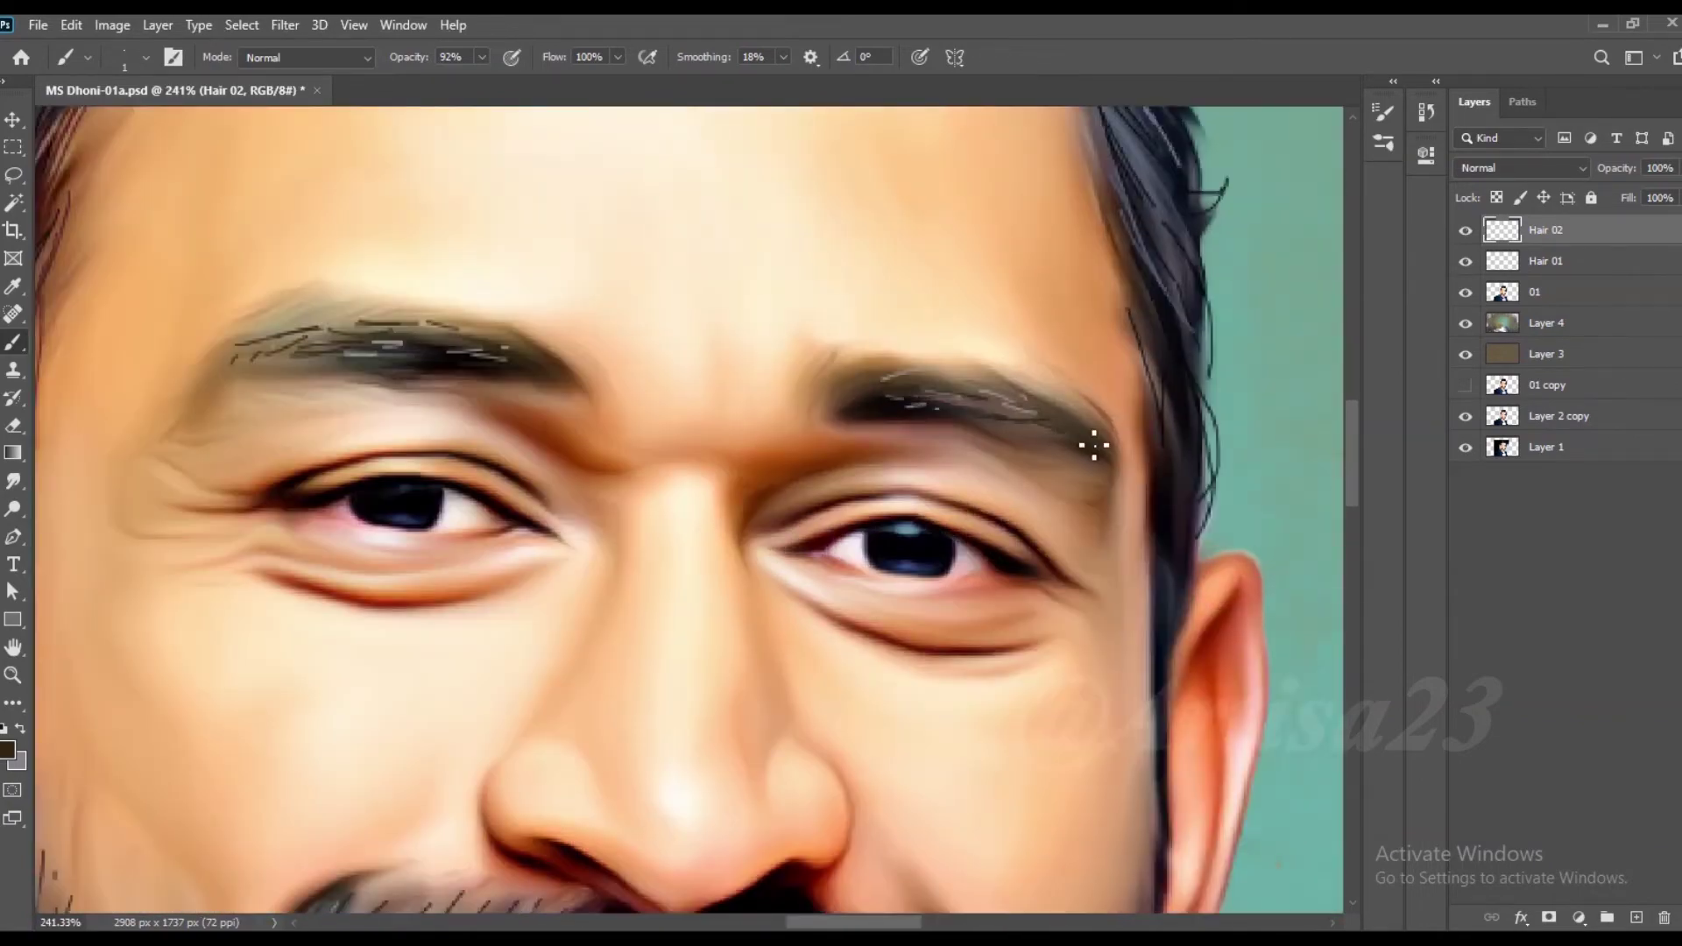
pyautogui.scroll(-2, 1098, 445)
pyautogui.scroll(-3, 876, 509)
pyautogui.scroll(-2, 769, 616)
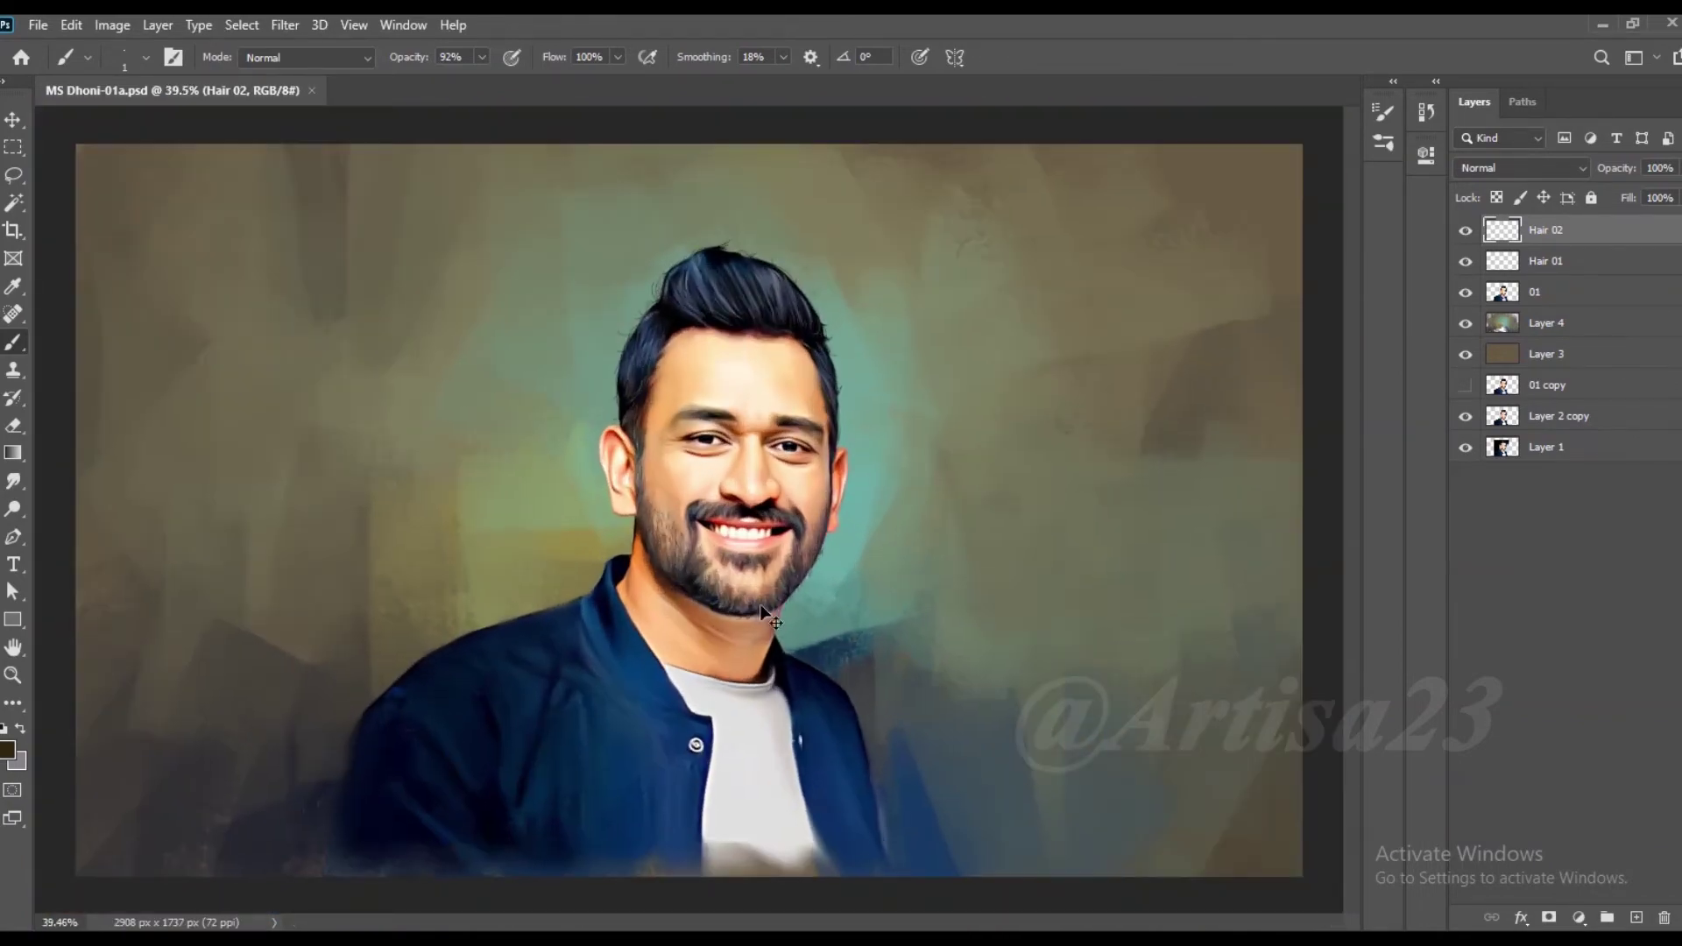
pyautogui.scroll(-2, 754, 595)
pyautogui.scroll(2, 981, 534)
pyautogui.scroll(-2, 1115, 578)
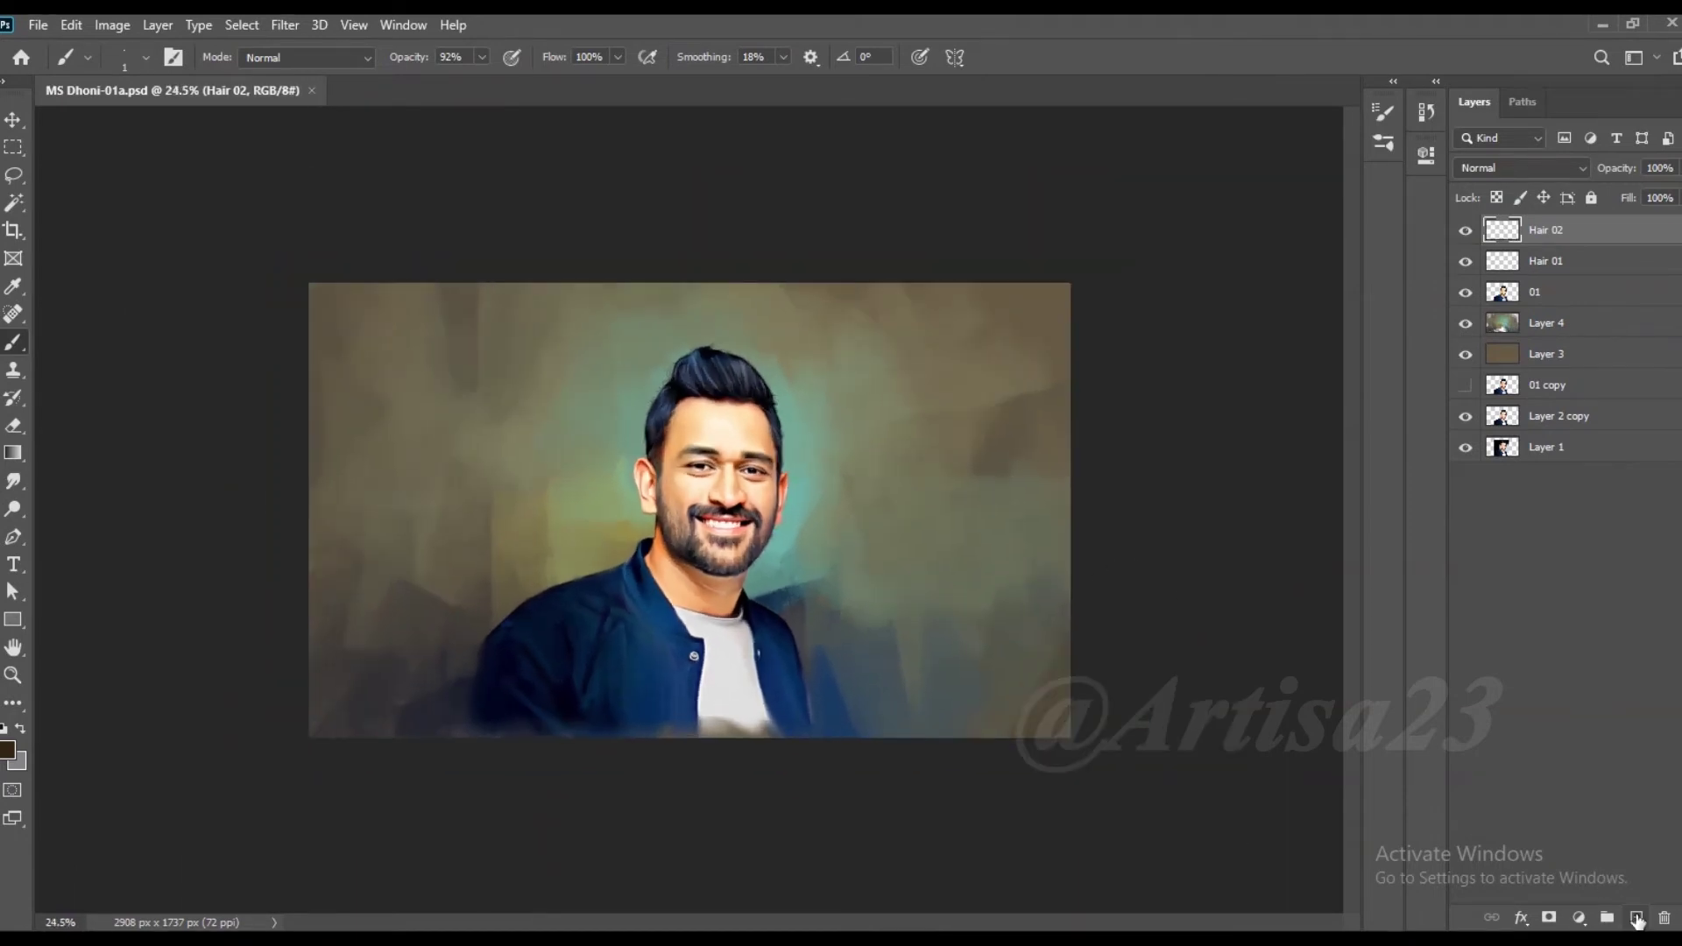
# Step: Add a new layer named 'Line' and pick a brush preset
pyautogui.click(1637, 919)
pyautogui.doubleClick(1565, 233)
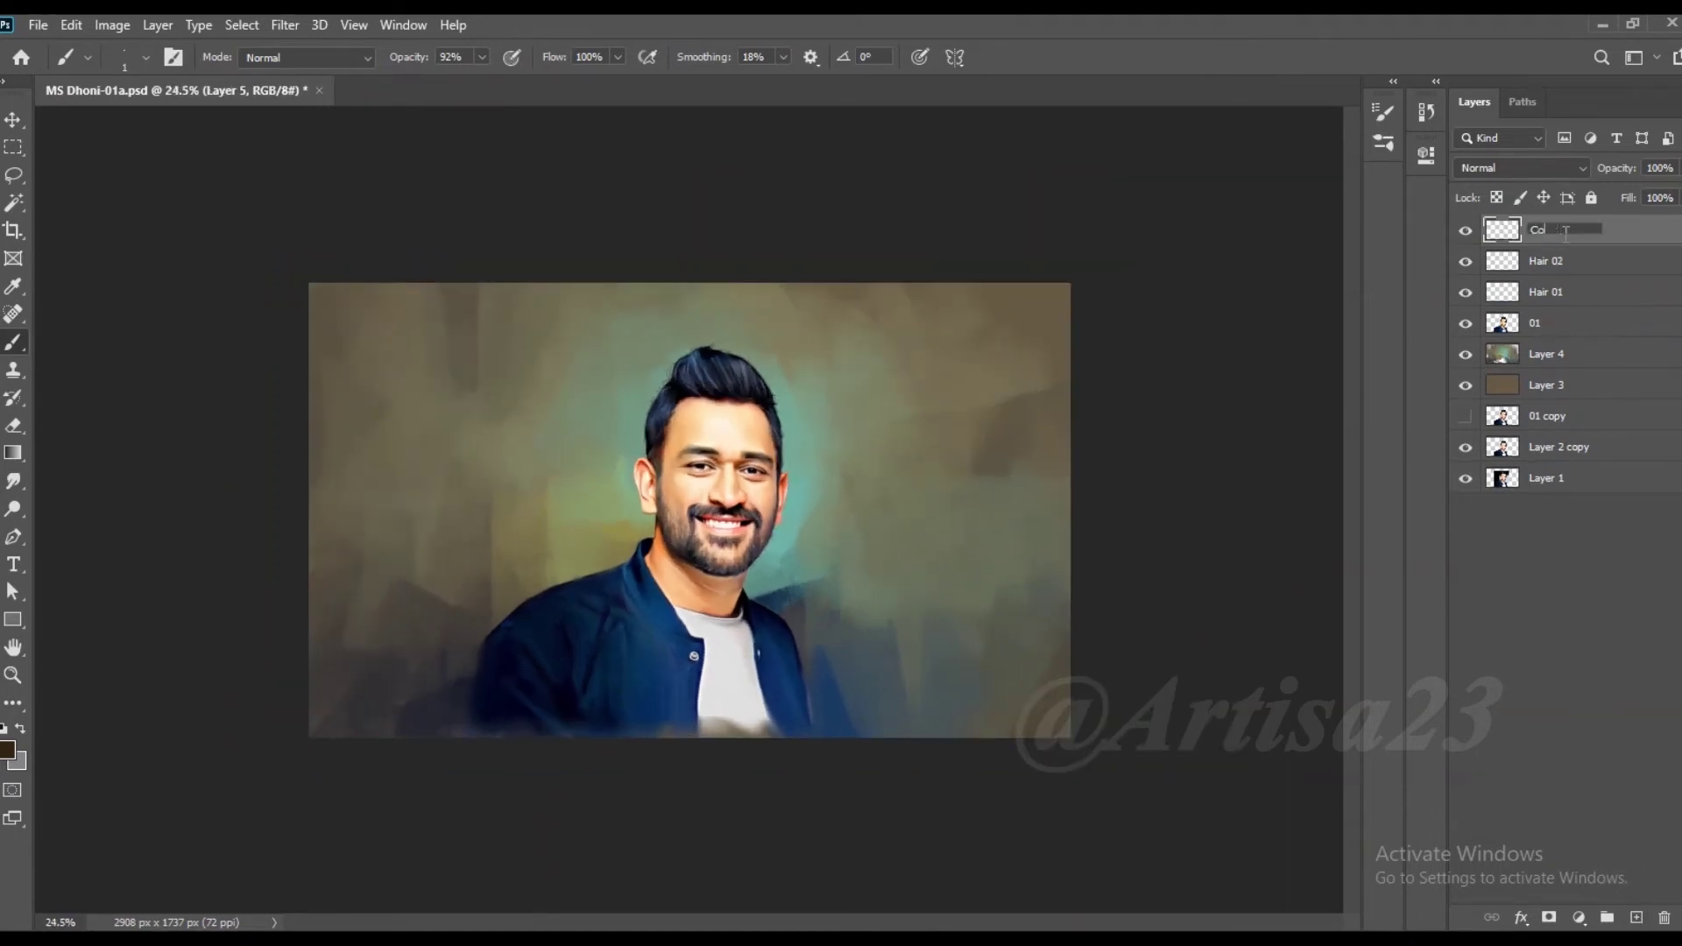
pyautogui.write('Line')
pyautogui.press('Return')
pyautogui.scroll(2, 909, 473)
pyautogui.scroll(3, 135, 330)
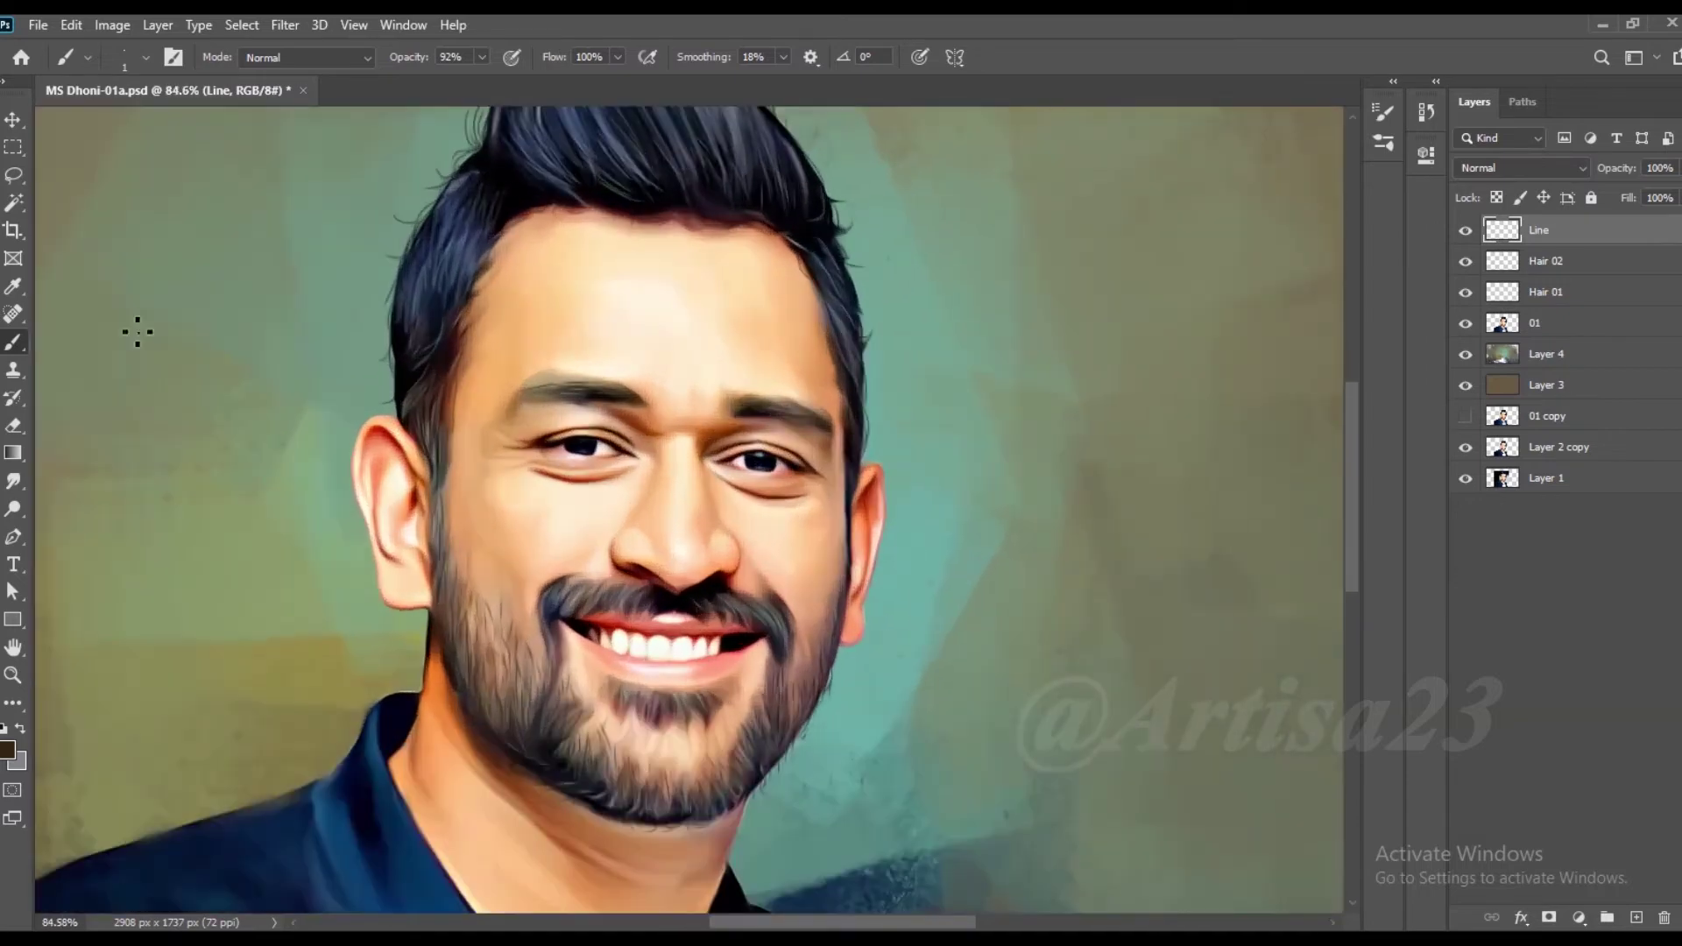
pyautogui.press('F5')
pyautogui.click(1071, 102)
pyautogui.click(1109, 287)
pyautogui.press('F5')
# Step: Paint thin reddish lines along both lower eyelids
pyautogui.scroll(5, 713, 529)
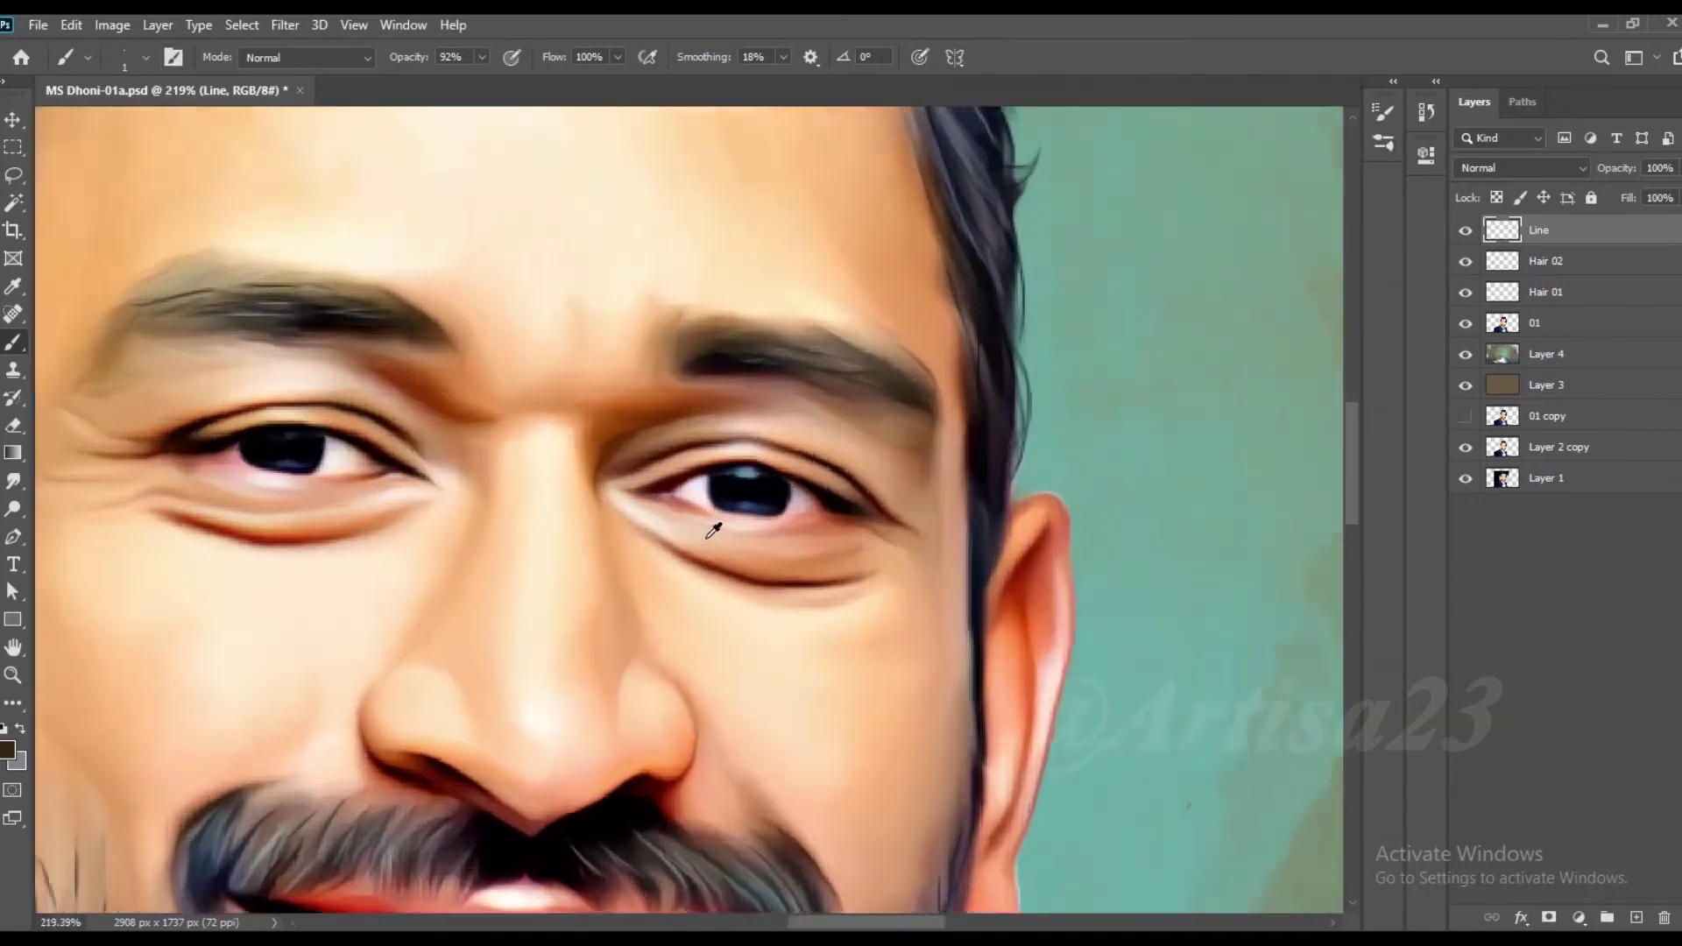
pyautogui.scroll(2, 713, 530)
pyautogui.scroll(3, 957, 492)
pyautogui.scroll(1, 535, 545)
pyautogui.keyDown('alt'); pyautogui.click(536, 545); pyautogui.keyUp('alt')
pyautogui.moveTo(530, 526); pyautogui.dragTo(864, 615)
pyautogui.scroll(-2, 864, 614)
pyautogui.moveTo(1002, 608); pyautogui.dragTo(1138, 590)
pyautogui.scroll(-3, 446, 560)
pyautogui.scroll(3, 446, 561)
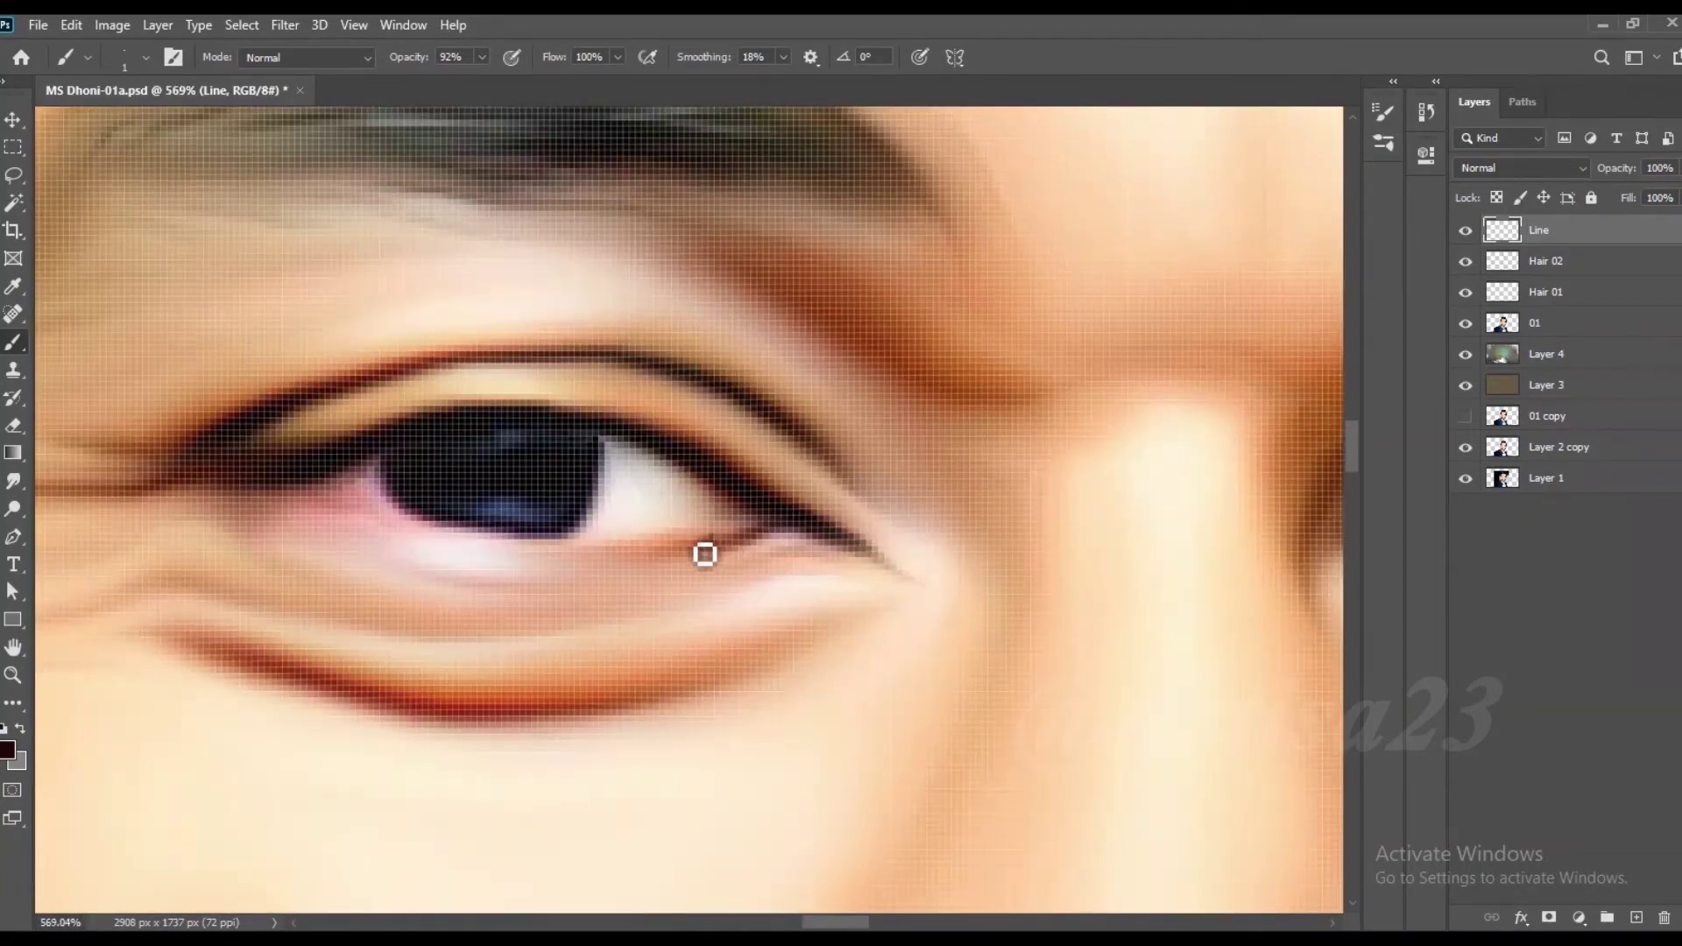
pyautogui.moveTo(702, 552); pyautogui.dragTo(570, 552)
pyautogui.moveTo(359, 478)
pyautogui.mouseDown()
pyautogui.moveTo(461, 541)
pyautogui.moveTo(584, 564)
pyautogui.mouseUp()
pyautogui.scroll(1, 584, 564)
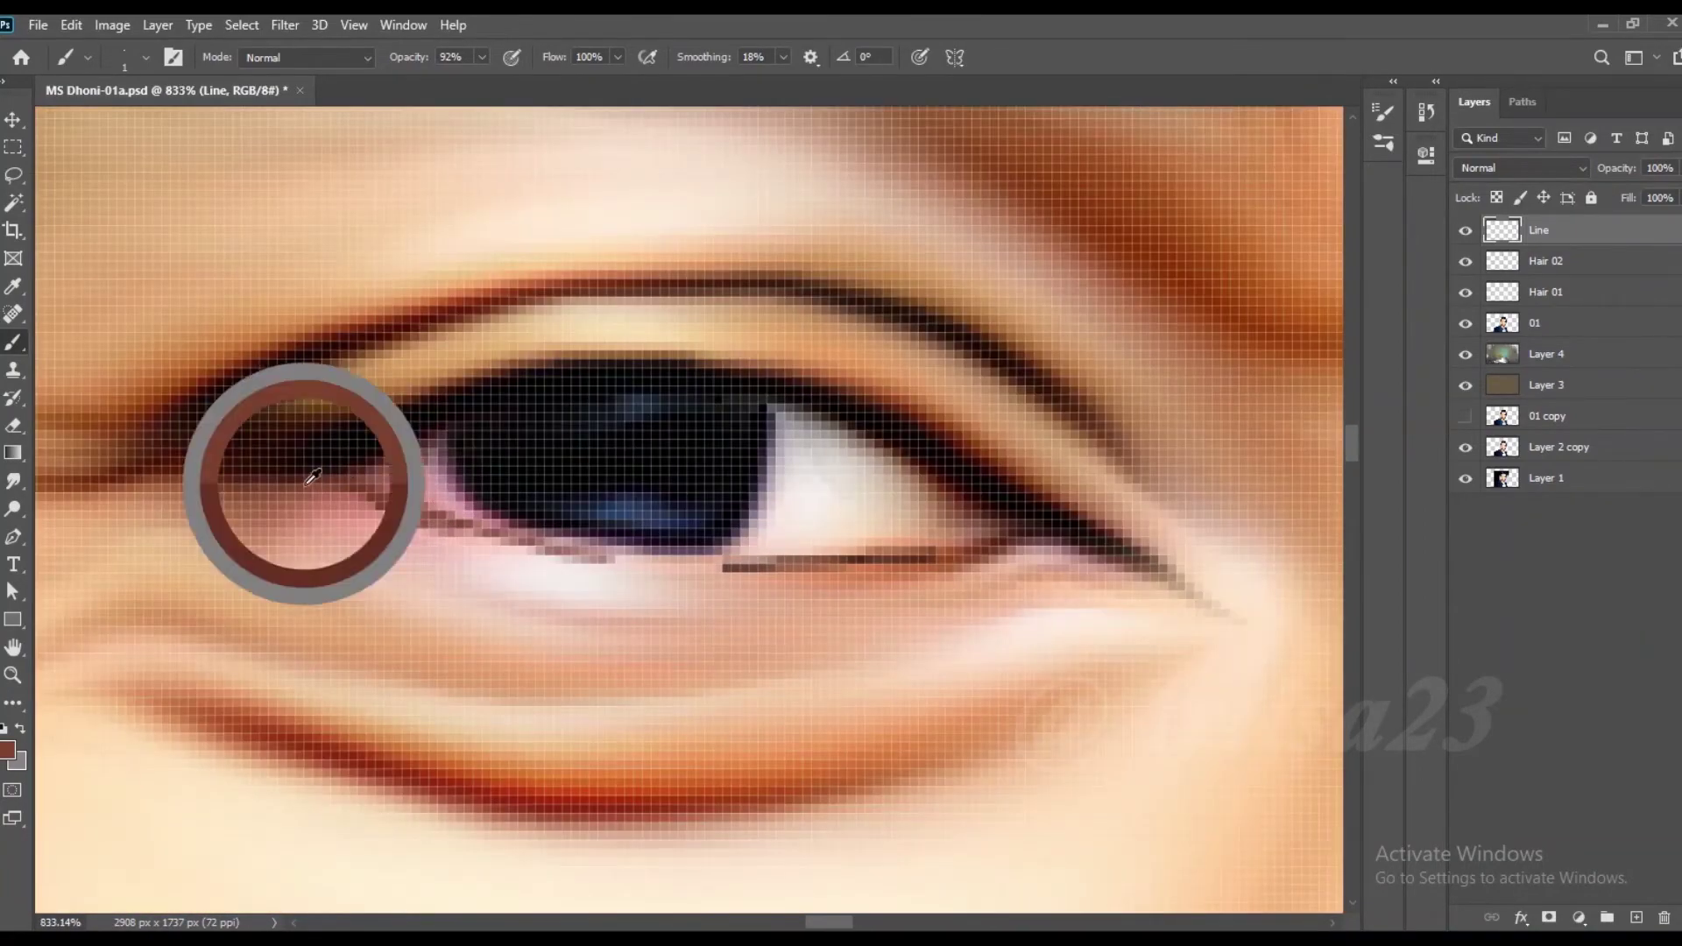
pyautogui.scroll(-5, 507, 529)
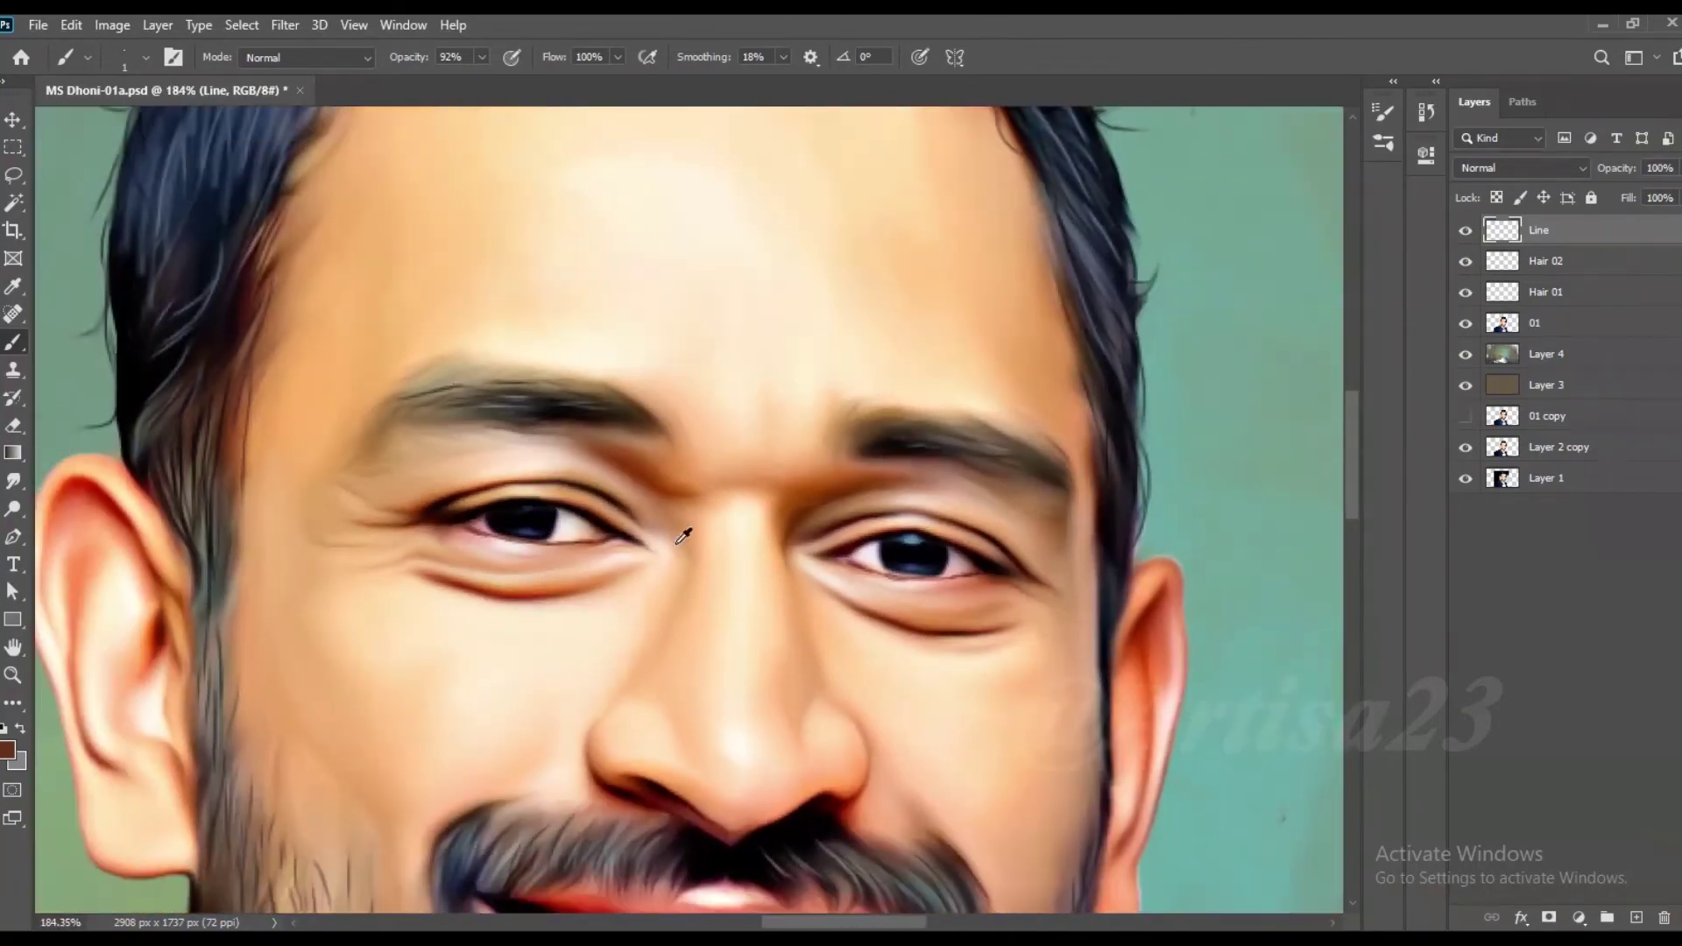
# Step: Soften the left lower-eyelid line with a smaller Smudge brush
pyautogui.press('r')
pyautogui.scroll(3, 281, 552)
pyautogui.scroll(1, 423, 530)
pyautogui.press('[')
pyautogui.moveTo(424, 530); pyautogui.dragTo(330, 526)
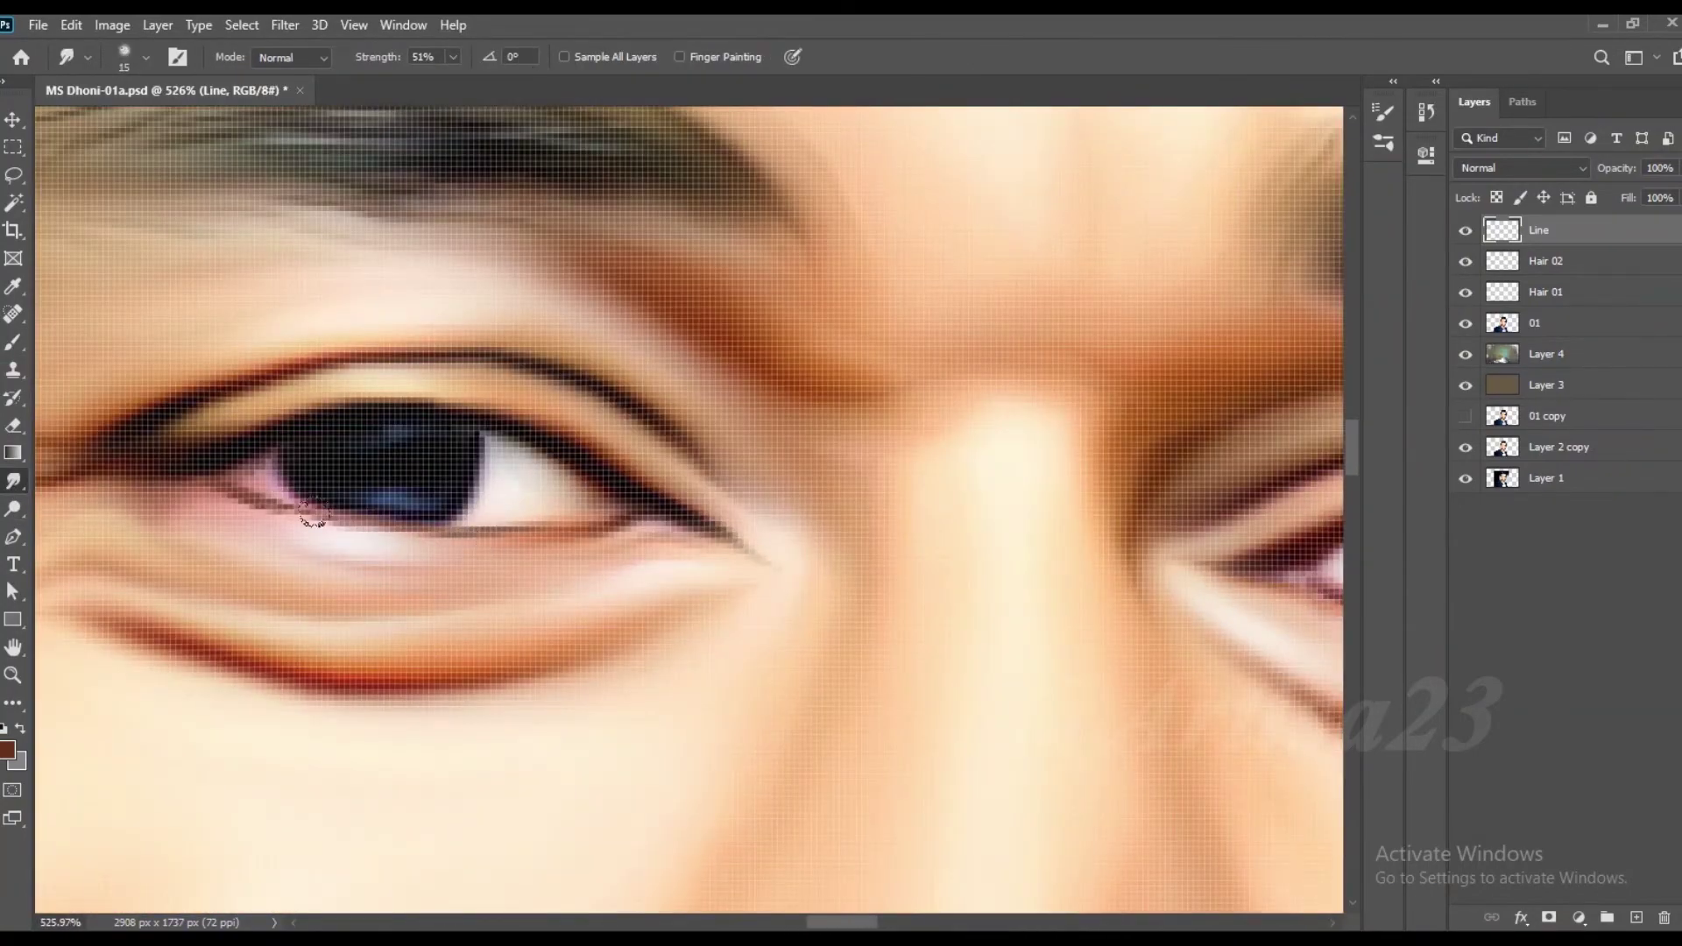
pyautogui.hscroll(5, 954, 585)
pyautogui.scroll(-3, 665, 537)
# Step: Paint a line along the right lower lid in a pinkish eye colour, then begin smudging it
pyautogui.press('b')
pyautogui.scroll(2, 841, 586)
pyautogui.keyDown('alt'); pyautogui.click(842, 586); pyautogui.keyUp('alt')
pyautogui.scroll(-3, 327, 479)
pyautogui.scroll(3, 327, 479)
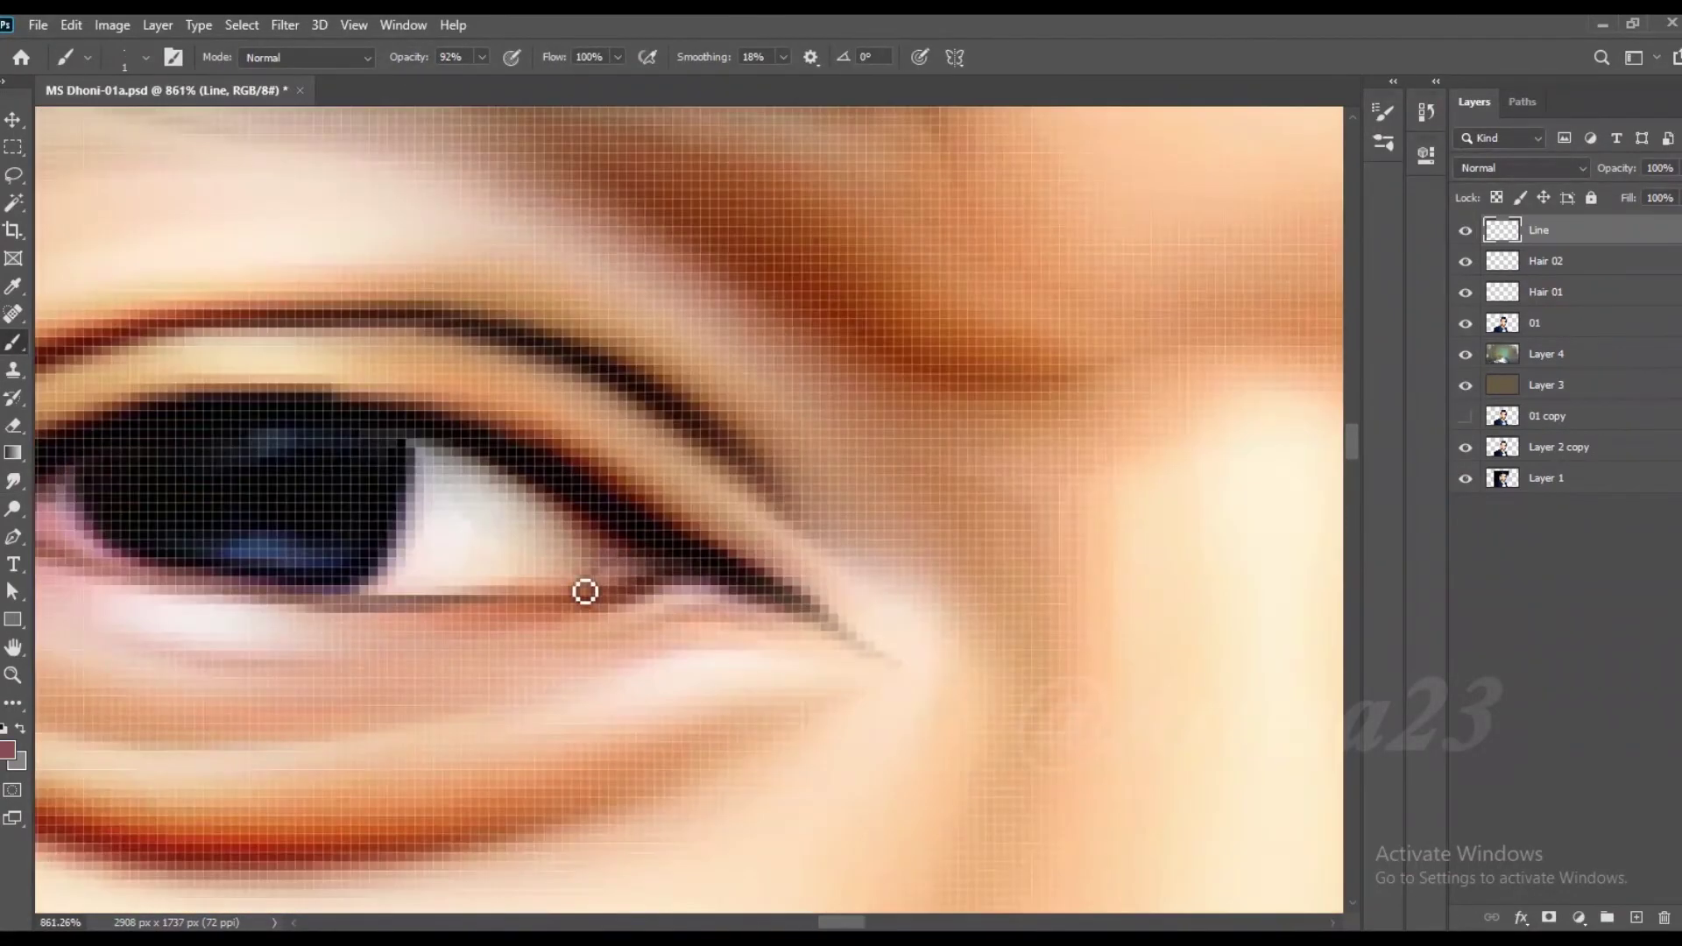
pyautogui.moveTo(634, 559); pyautogui.dragTo(561, 605)
pyautogui.press('r')
pyautogui.scroll(-2, 600, 560)
pyautogui.scroll(-2, 745, 570)
pyautogui.scroll(1, 876, 578)
pyautogui.scroll(-1, 889, 581)
# Step: Sample the iris's dark blue and smudge it through the iris
pyautogui.scroll(-2, 889, 581)
pyautogui.press('b')
pyautogui.scroll(2, 964, 565)
pyautogui.scroll(1, 999, 555)
pyautogui.keyDown('alt'); pyautogui.click(981, 562); pyautogui.keyUp('alt')
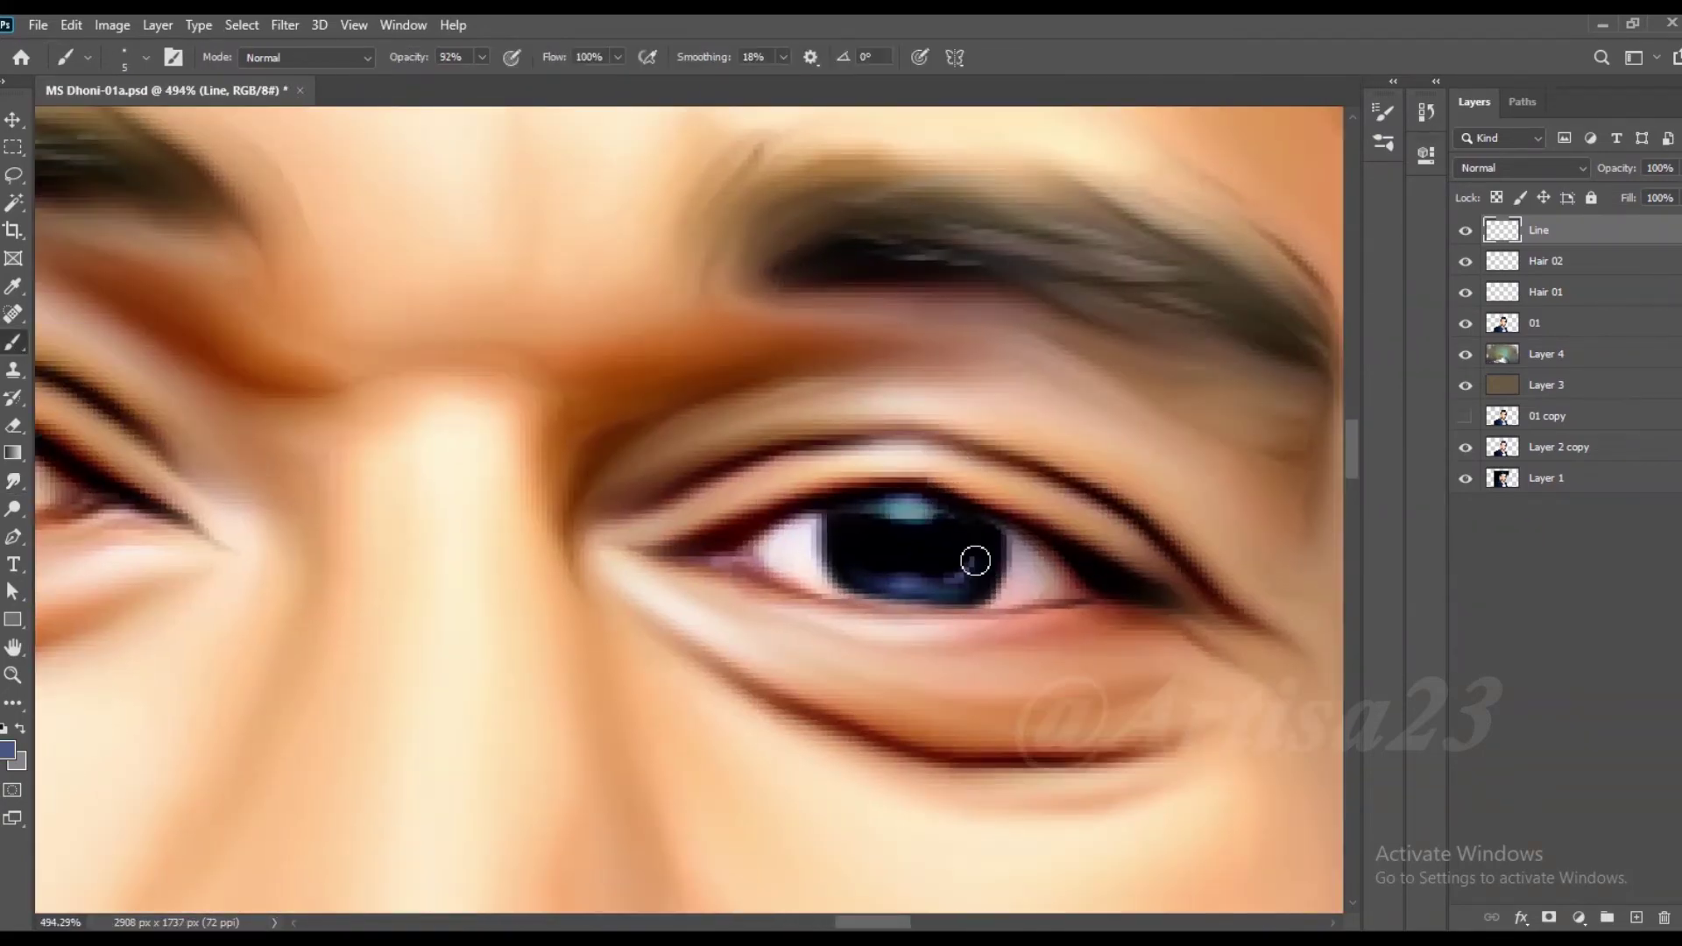
pyautogui.scroll(-2, 969, 538)
pyautogui.scroll(2, 508, 478)
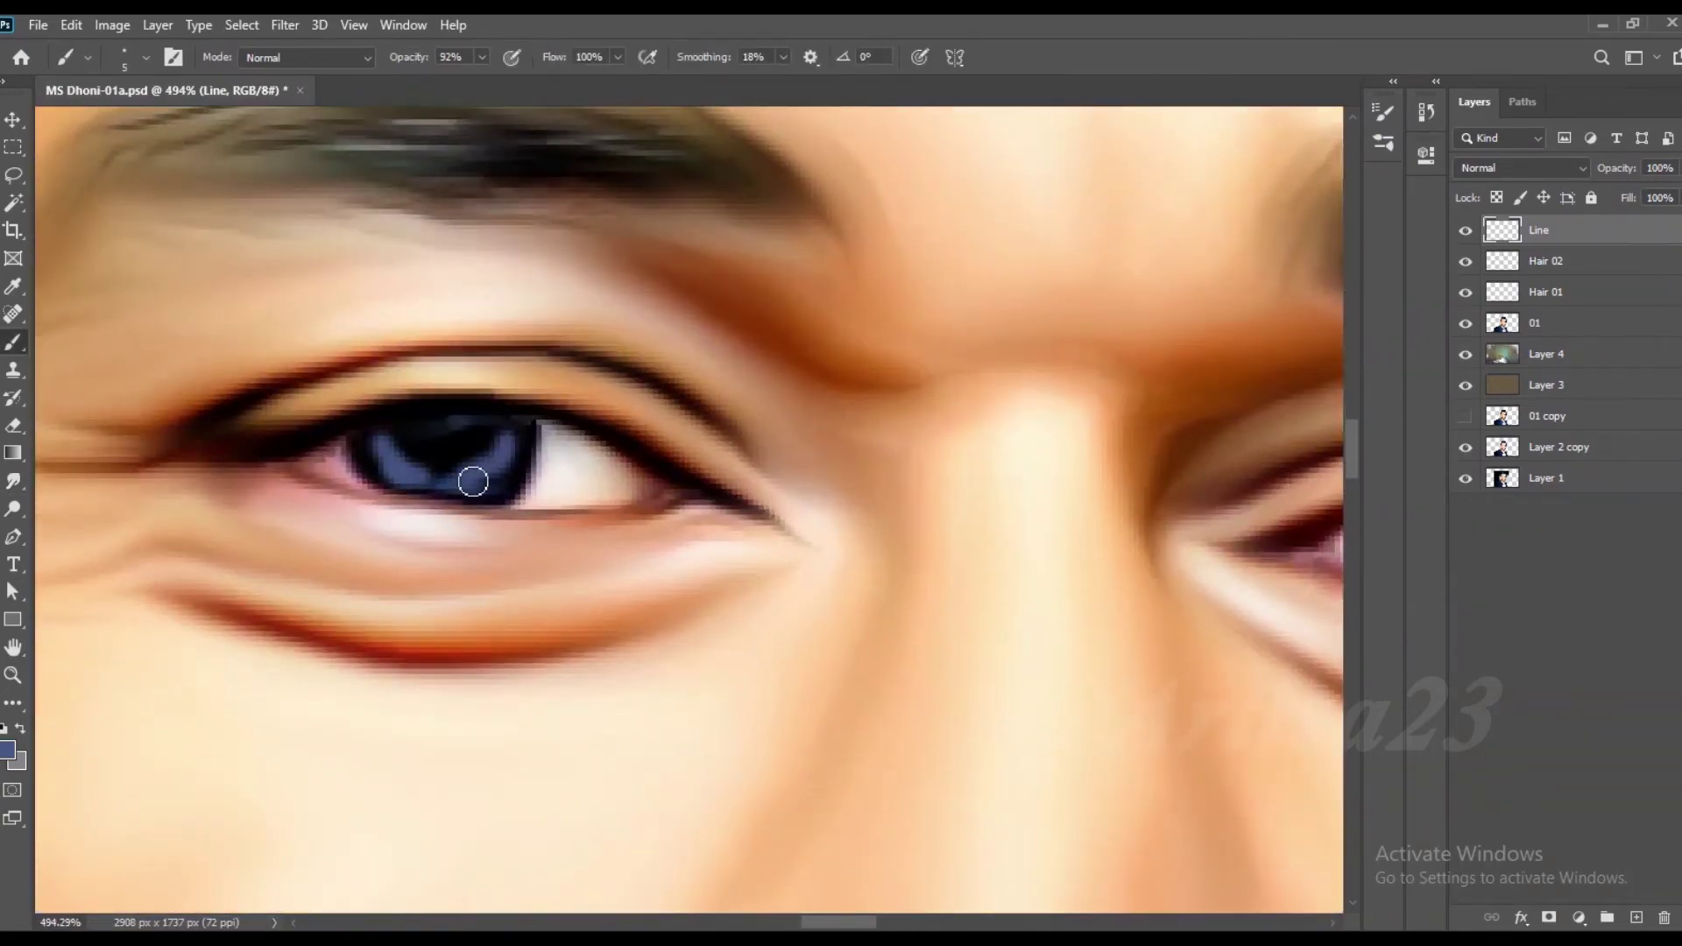
pyautogui.press('r')
pyautogui.scroll(1, 472, 481)
pyautogui.moveTo(474, 477)
pyautogui.mouseDown()
pyautogui.moveTo(394, 470)
pyautogui.moveTo(488, 482)
pyautogui.mouseUp()
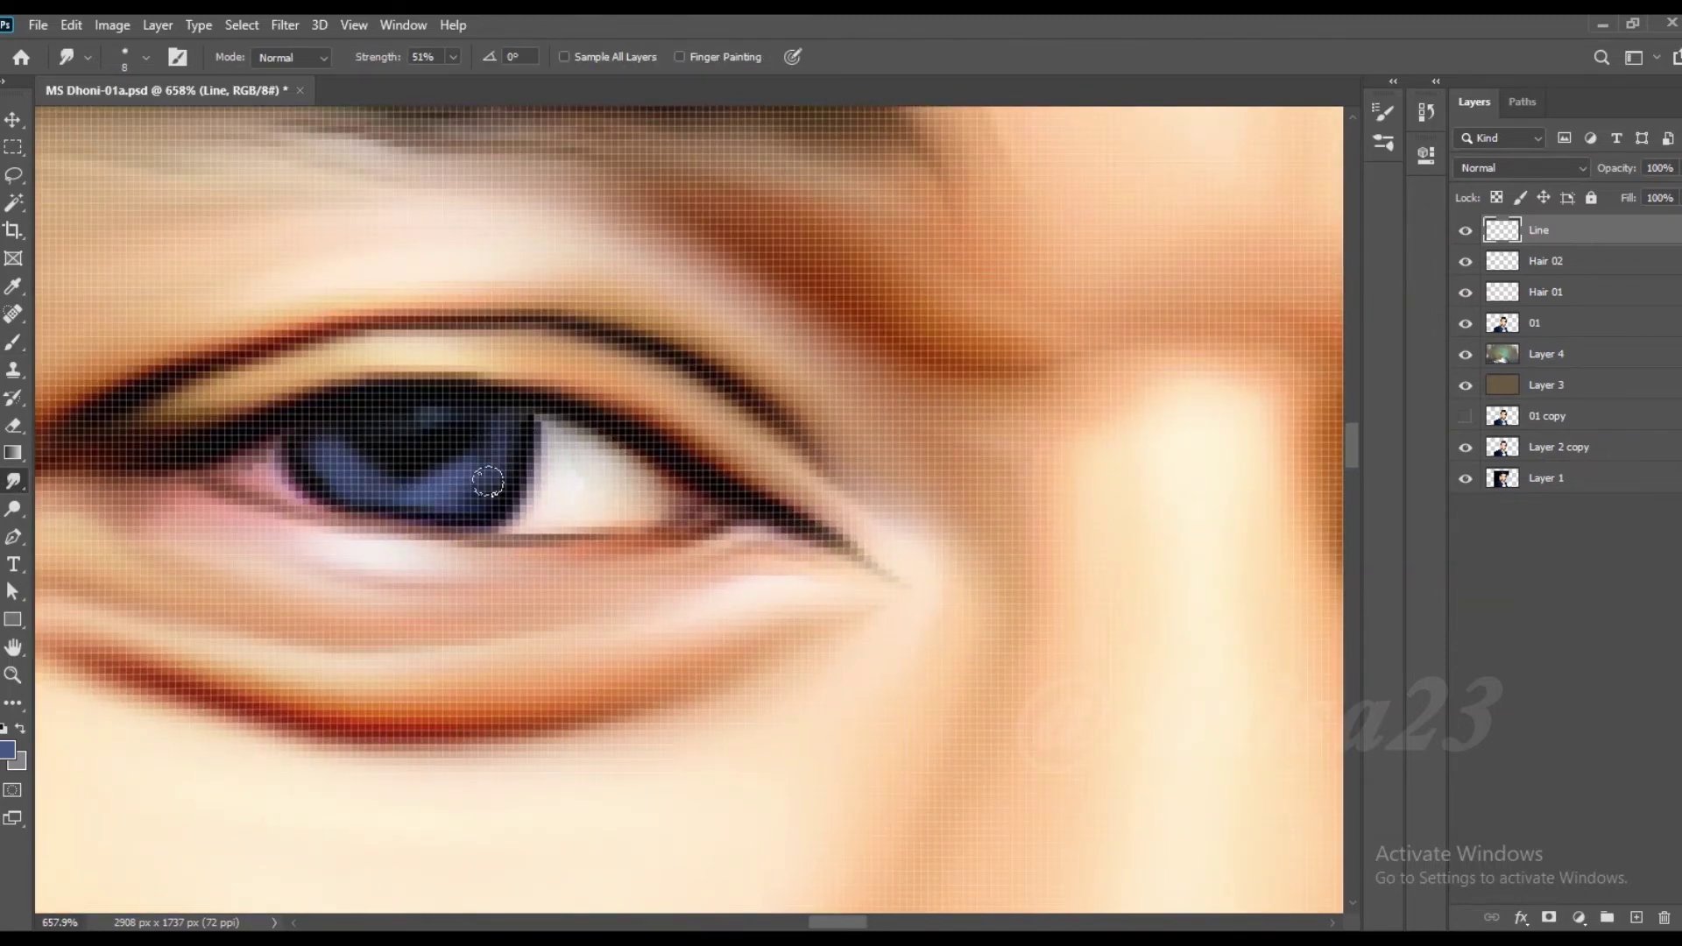
pyautogui.scroll(-2, 488, 482)
pyautogui.scroll(2, 1043, 537)
# Step: Set white as the foreground and dab small catchlights on both irises
pyautogui.press('i')
pyautogui.click(9, 749)
pyautogui.click(1584, 416)
pyautogui.press('b')
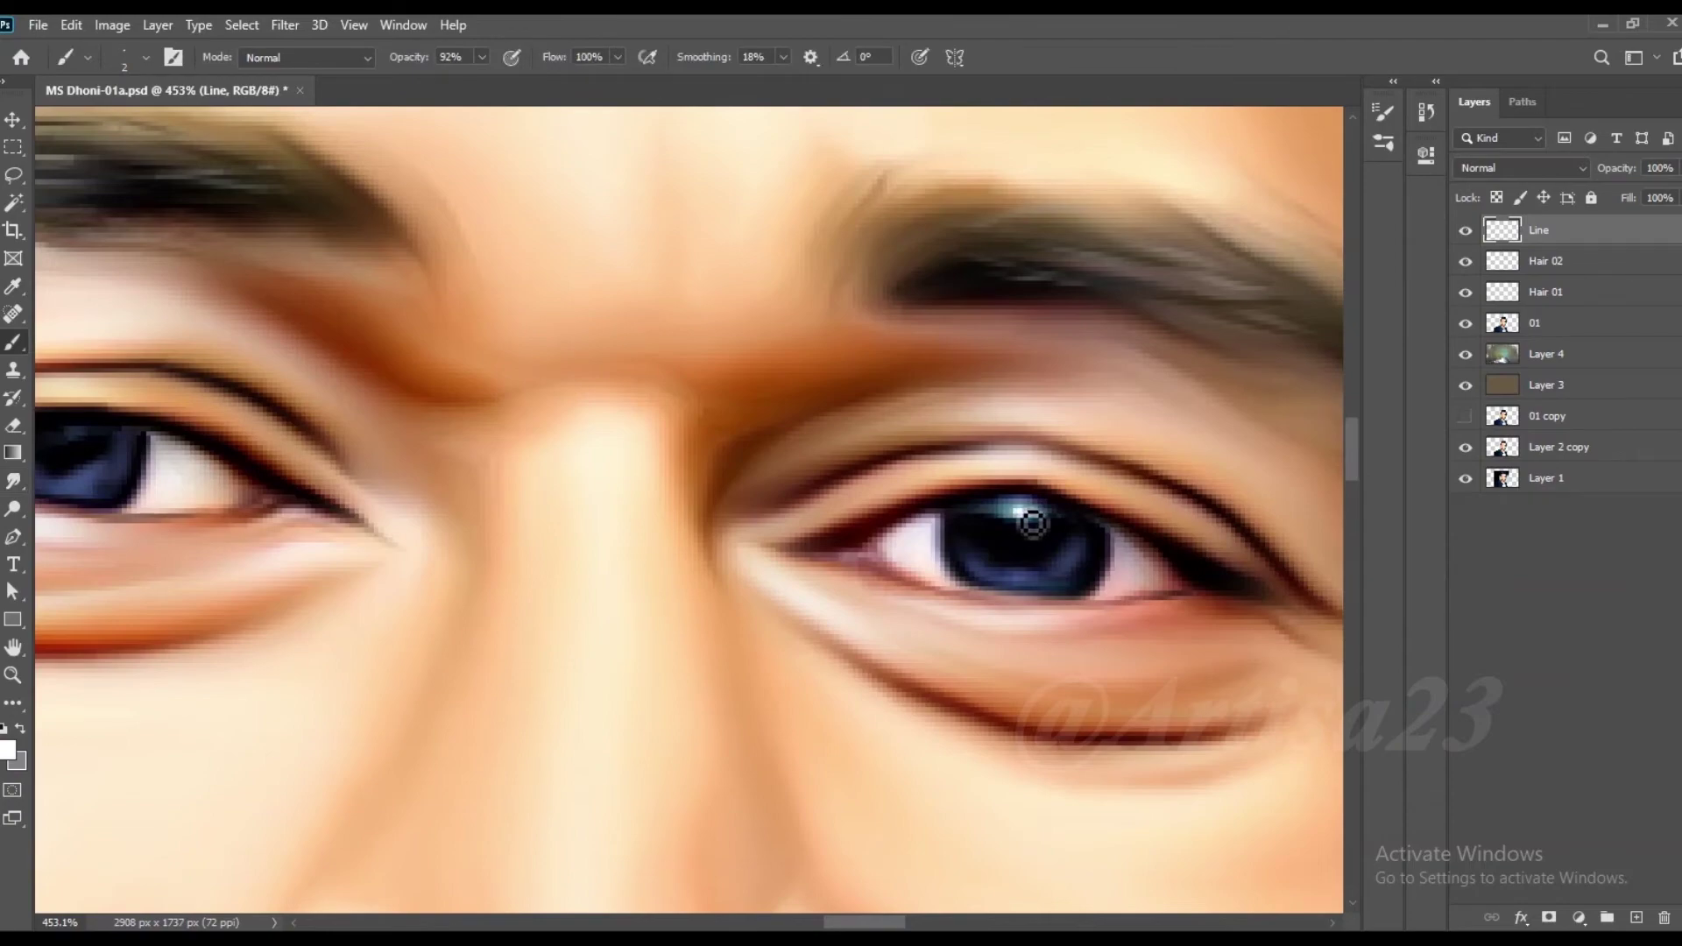
pyautogui.keyDown('alt'); pyautogui.click(1033, 523); pyautogui.keyUp('alt')
pyautogui.scroll(-2, 1033, 523)
pyautogui.scroll(4, 430, 489)
pyautogui.click(398, 478)
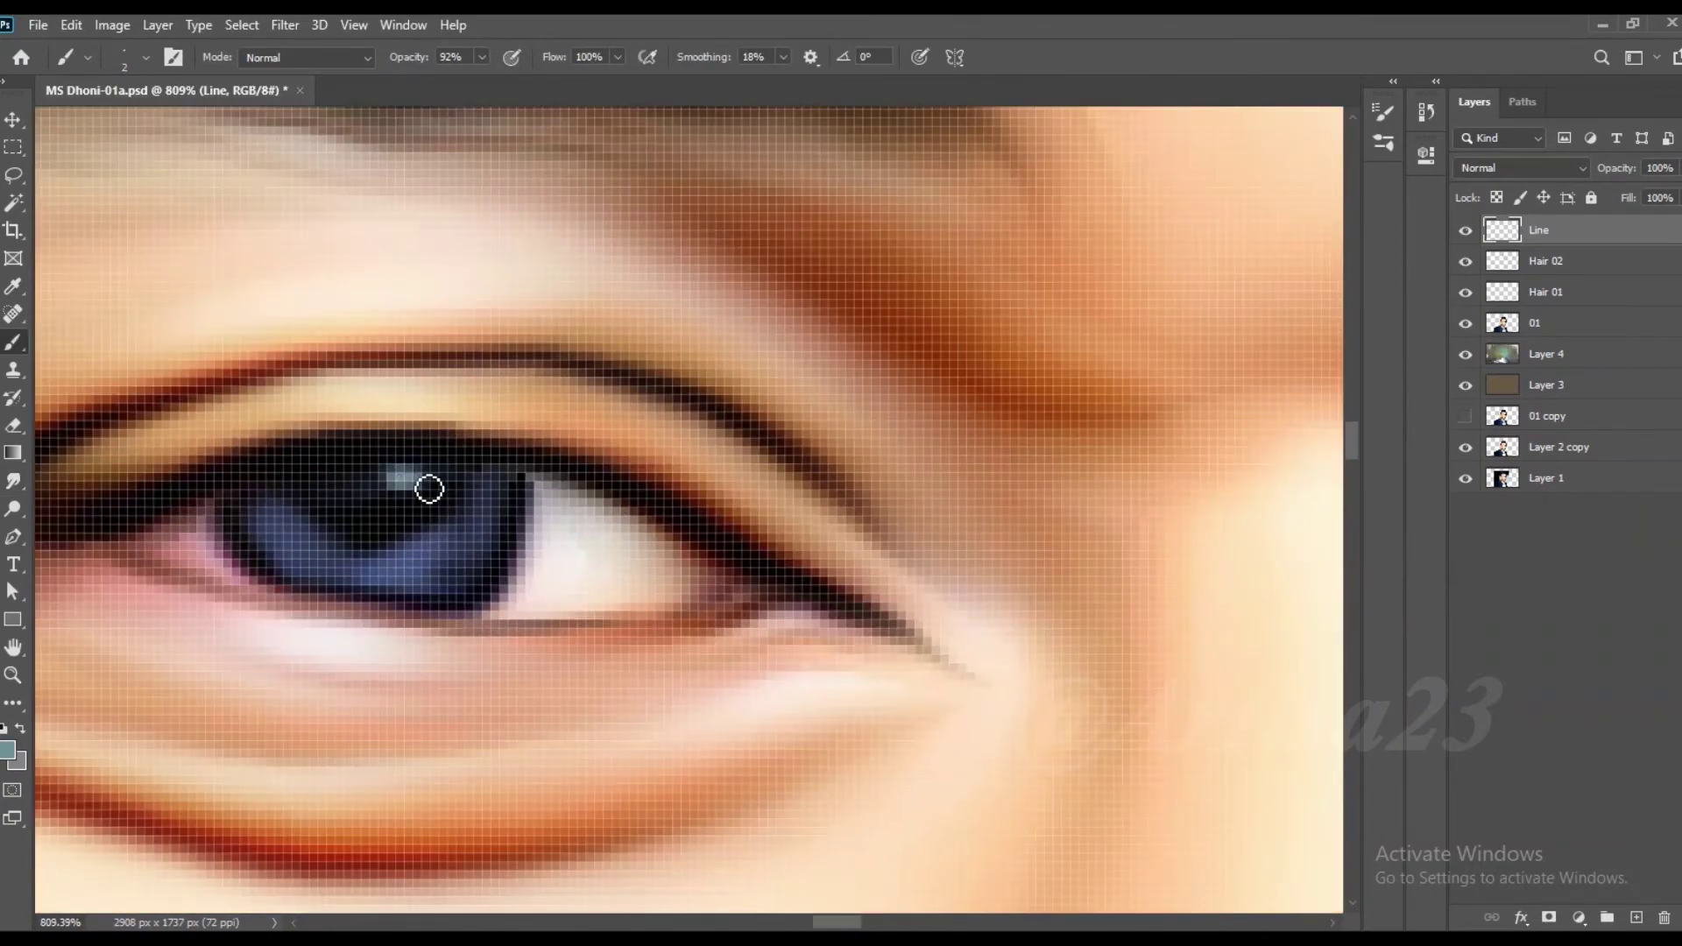
pyautogui.scroll(-2, 412, 552)
pyautogui.hscroll(5, 420, 544)
pyautogui.hscroll(-5, 420, 535)
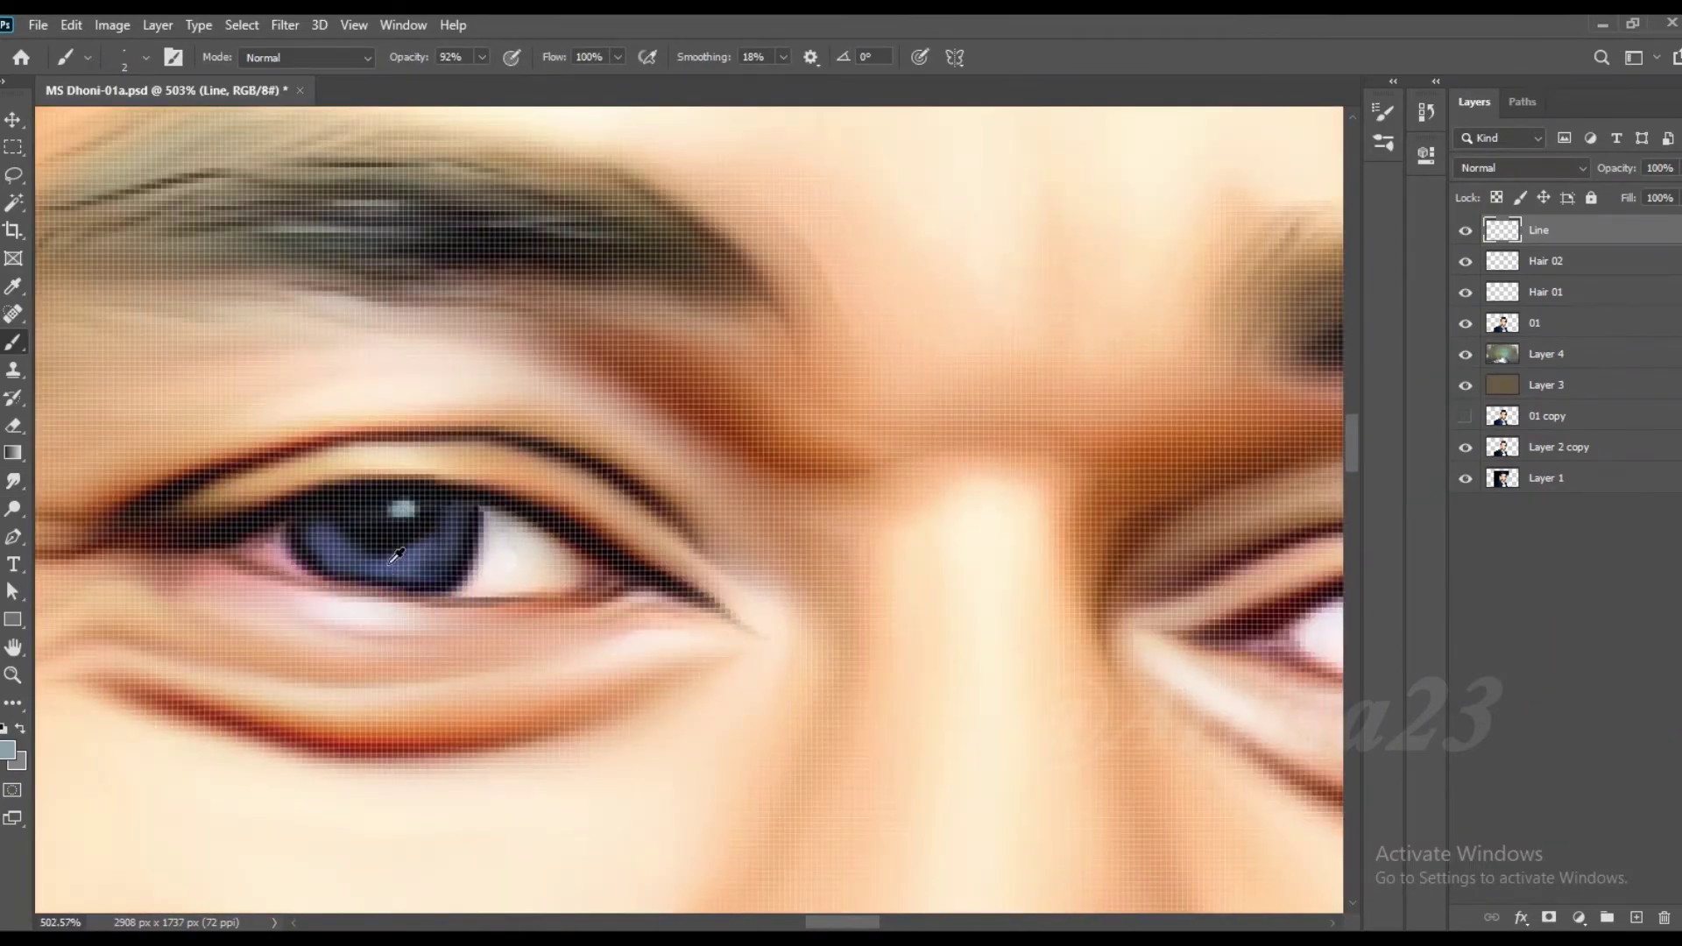
pyautogui.scroll(-2, 396, 556)
# Step: Reset colours to default black and resample the dark-blue iris colour
pyautogui.press('d')
pyautogui.scroll(3, 466, 565)
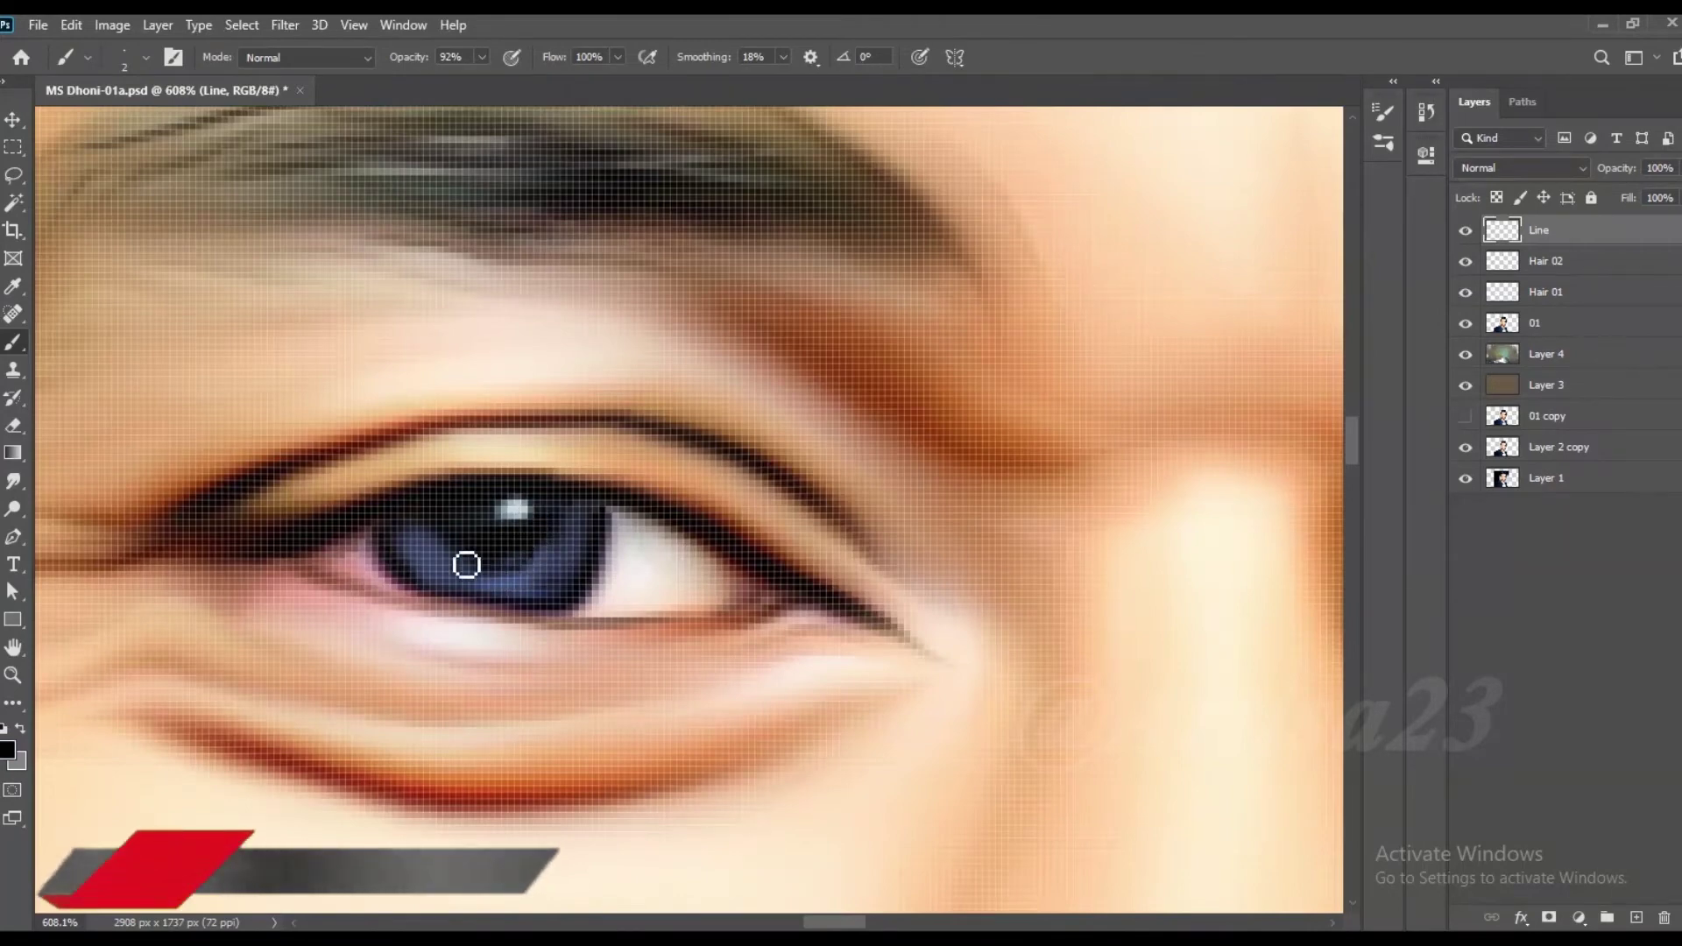
pyautogui.scroll(-2, 511, 619)
pyautogui.hscroll(3, 927, 594)
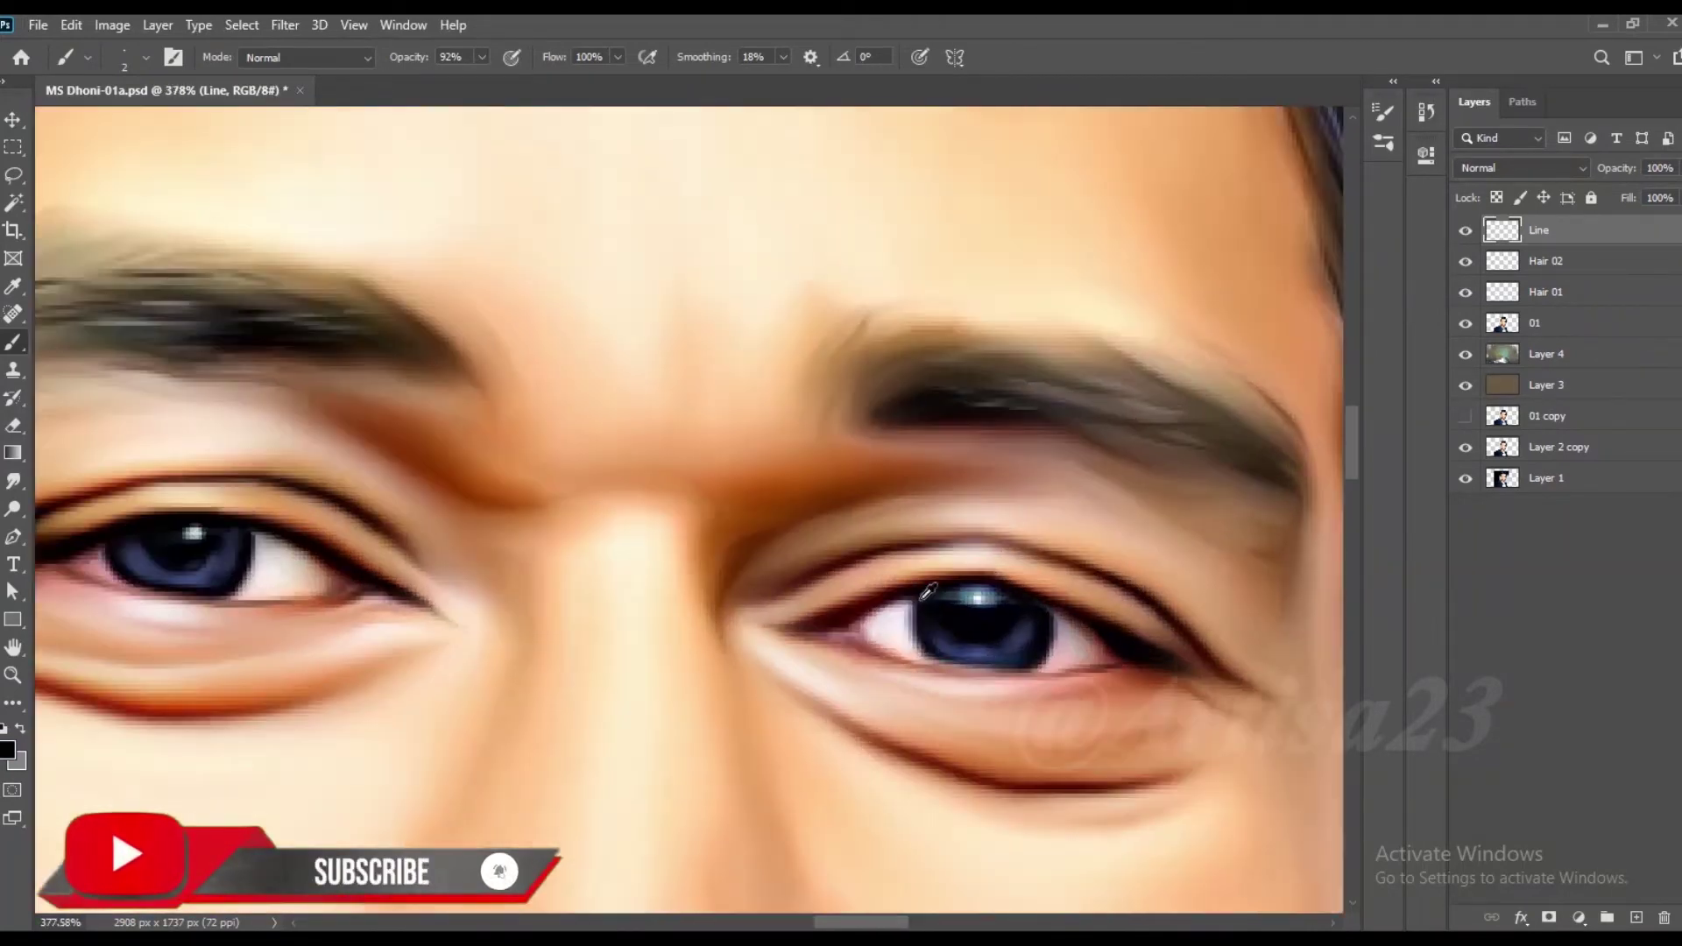
pyautogui.scroll(2, 927, 594)
pyautogui.keyDown('alt'); pyautogui.click(929, 618); pyautogui.keyUp('alt')
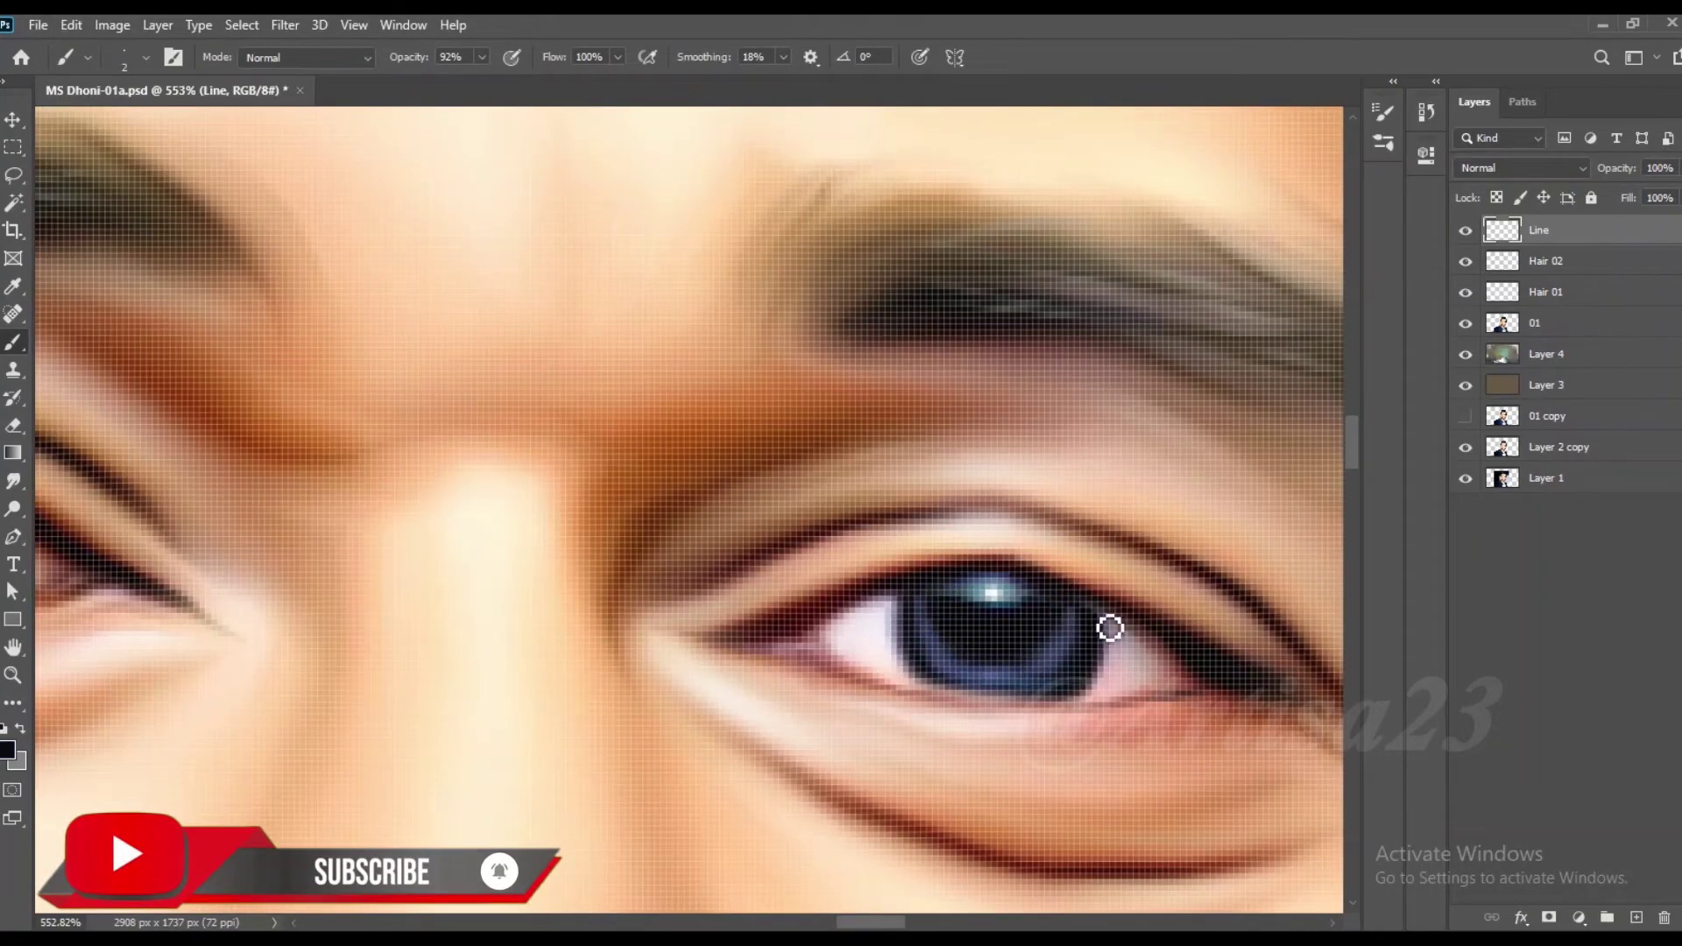
pyautogui.scroll(-3, 1110, 628)
pyautogui.scroll(-3, 963, 640)
pyautogui.scroll(-1, 913, 665)
pyautogui.scroll(2, 795, 717)
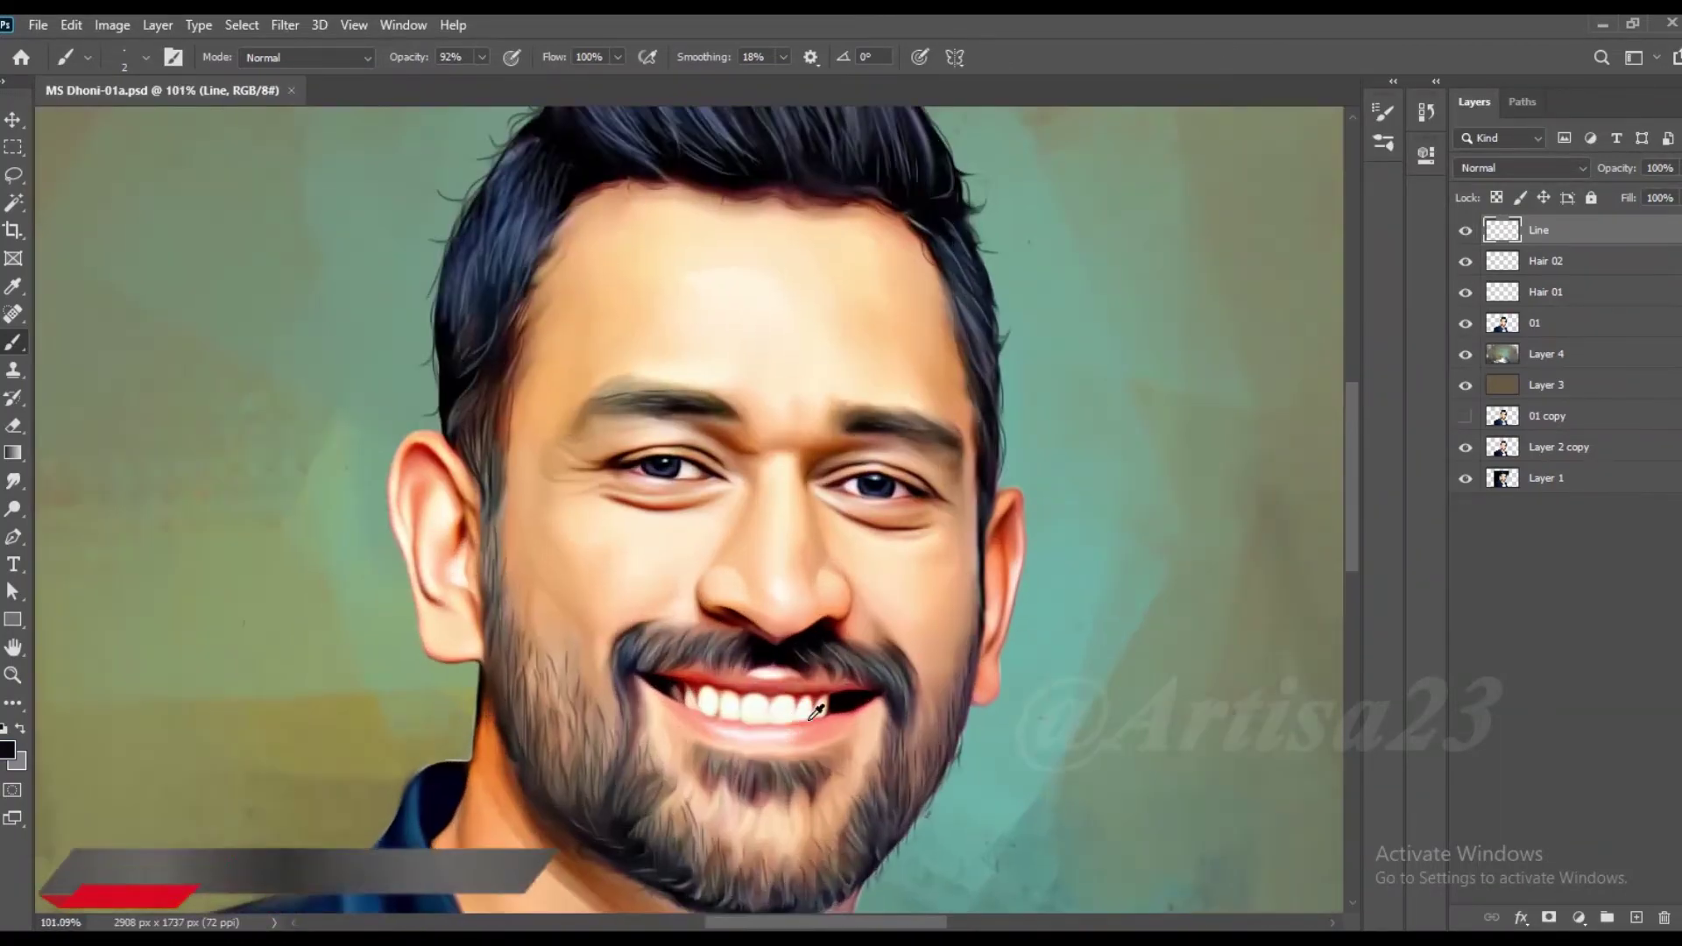
# Step: Draw thin dark lines along the upper and lower lips to the right corner
pyautogui.scroll(3, 794, 717)
pyautogui.scroll(3, 786, 667)
pyautogui.moveTo(949, 654); pyautogui.dragTo(132, 586)
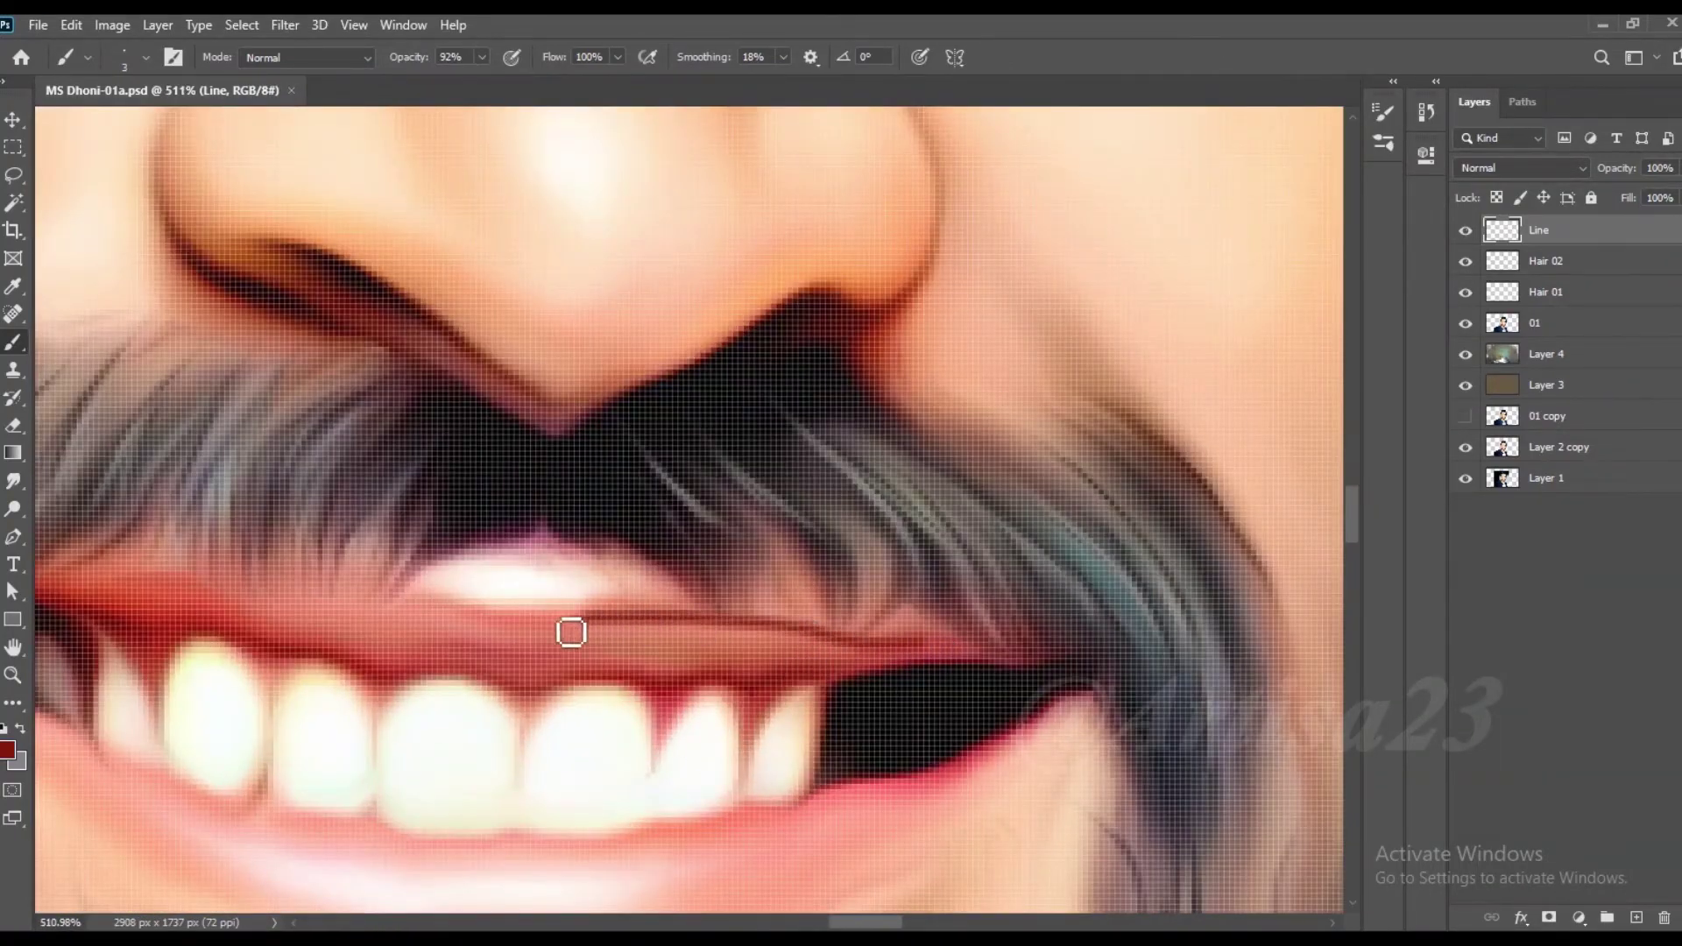
pyautogui.scroll(-1, 346, 604)
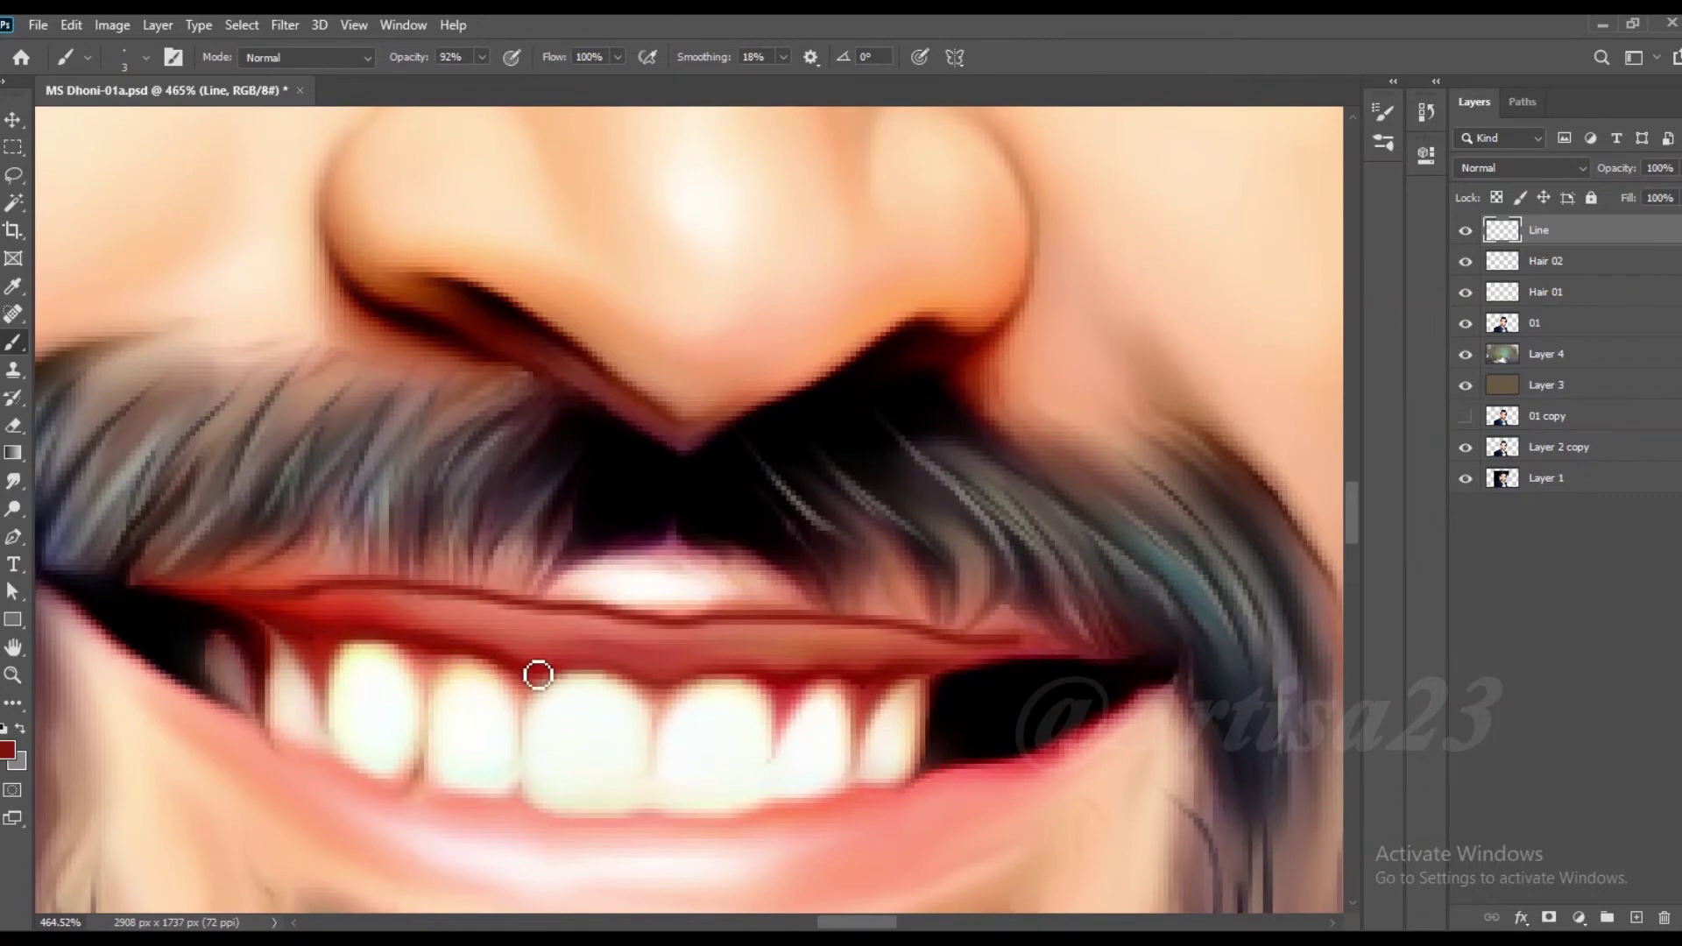
pyautogui.scroll(-1, 1093, 661)
pyautogui.moveTo(1016, 727)
pyautogui.mouseDown()
pyautogui.moveTo(557, 786)
pyautogui.moveTo(124, 601)
pyautogui.mouseUp()
pyautogui.scroll(-4, 823, 612)
pyautogui.moveTo(1039, 659)
pyautogui.mouseDown()
pyautogui.moveTo(933, 753)
pyautogui.moveTo(286, 563)
pyautogui.moveTo(625, 789)
pyautogui.moveTo(884, 741)
pyautogui.mouseUp()
# Step: Smudge the lower-lip line near the right corner to soften it
pyautogui.press('r')
pyautogui.press(']')
pyautogui.press(']')
pyautogui.press(']')
pyautogui.press('[')
pyautogui.press('[')
pyautogui.moveTo(982, 683)
pyautogui.mouseDown()
pyautogui.moveTo(742, 738)
pyautogui.moveTo(564, 714)
pyautogui.mouseUp()
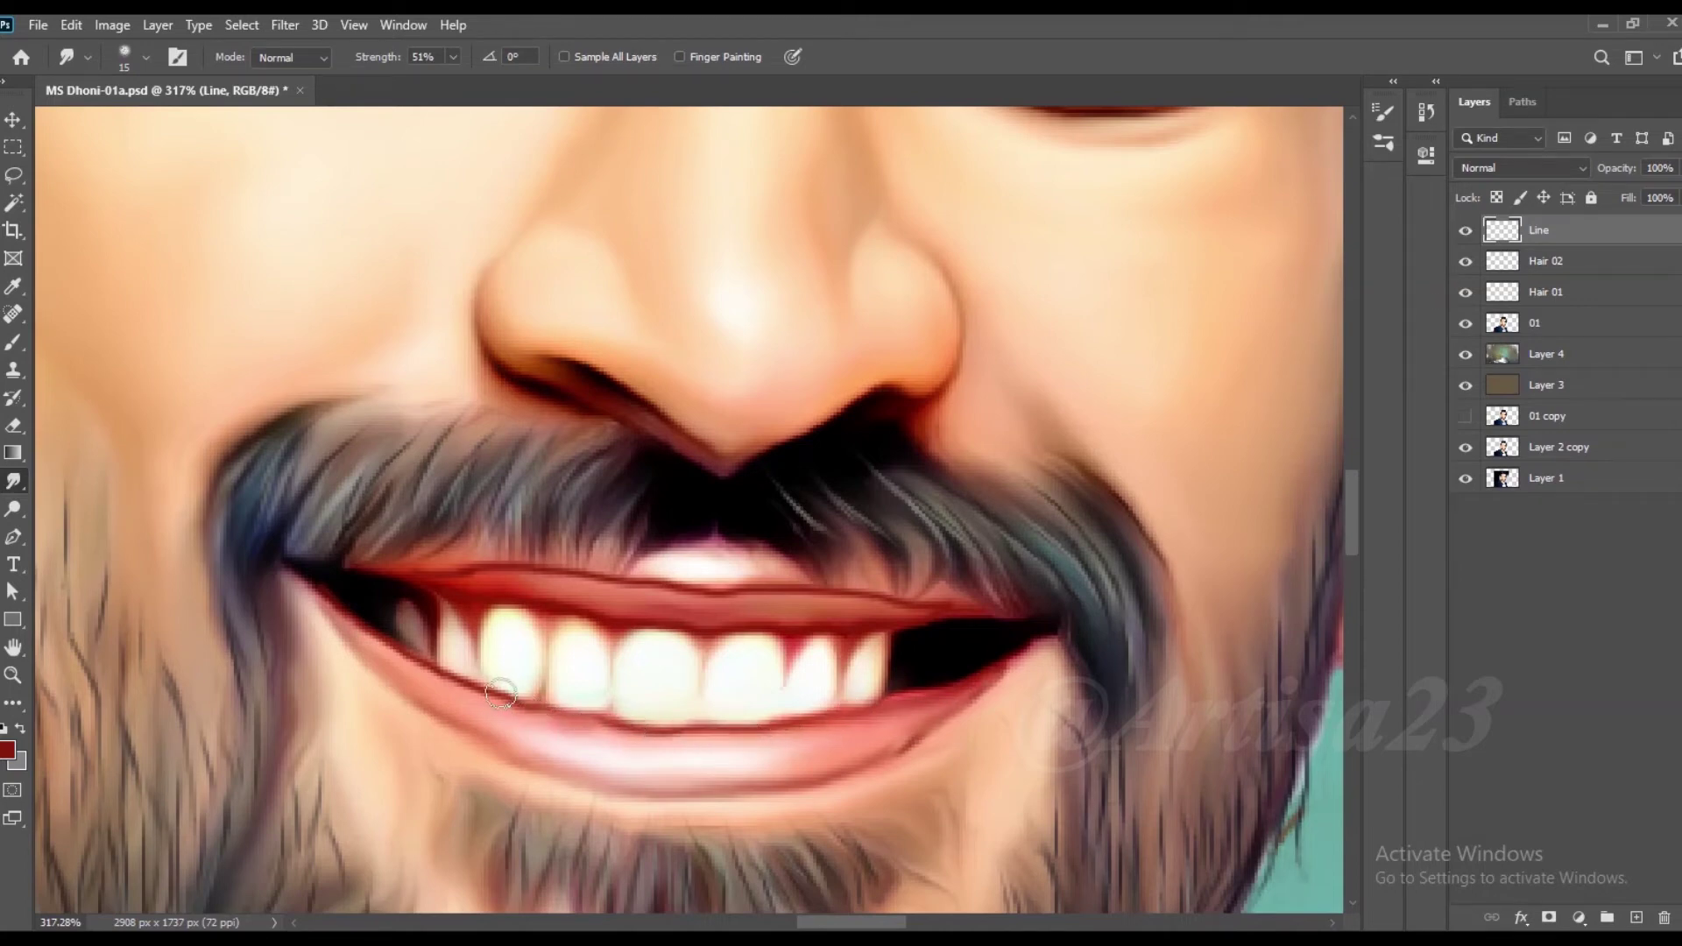
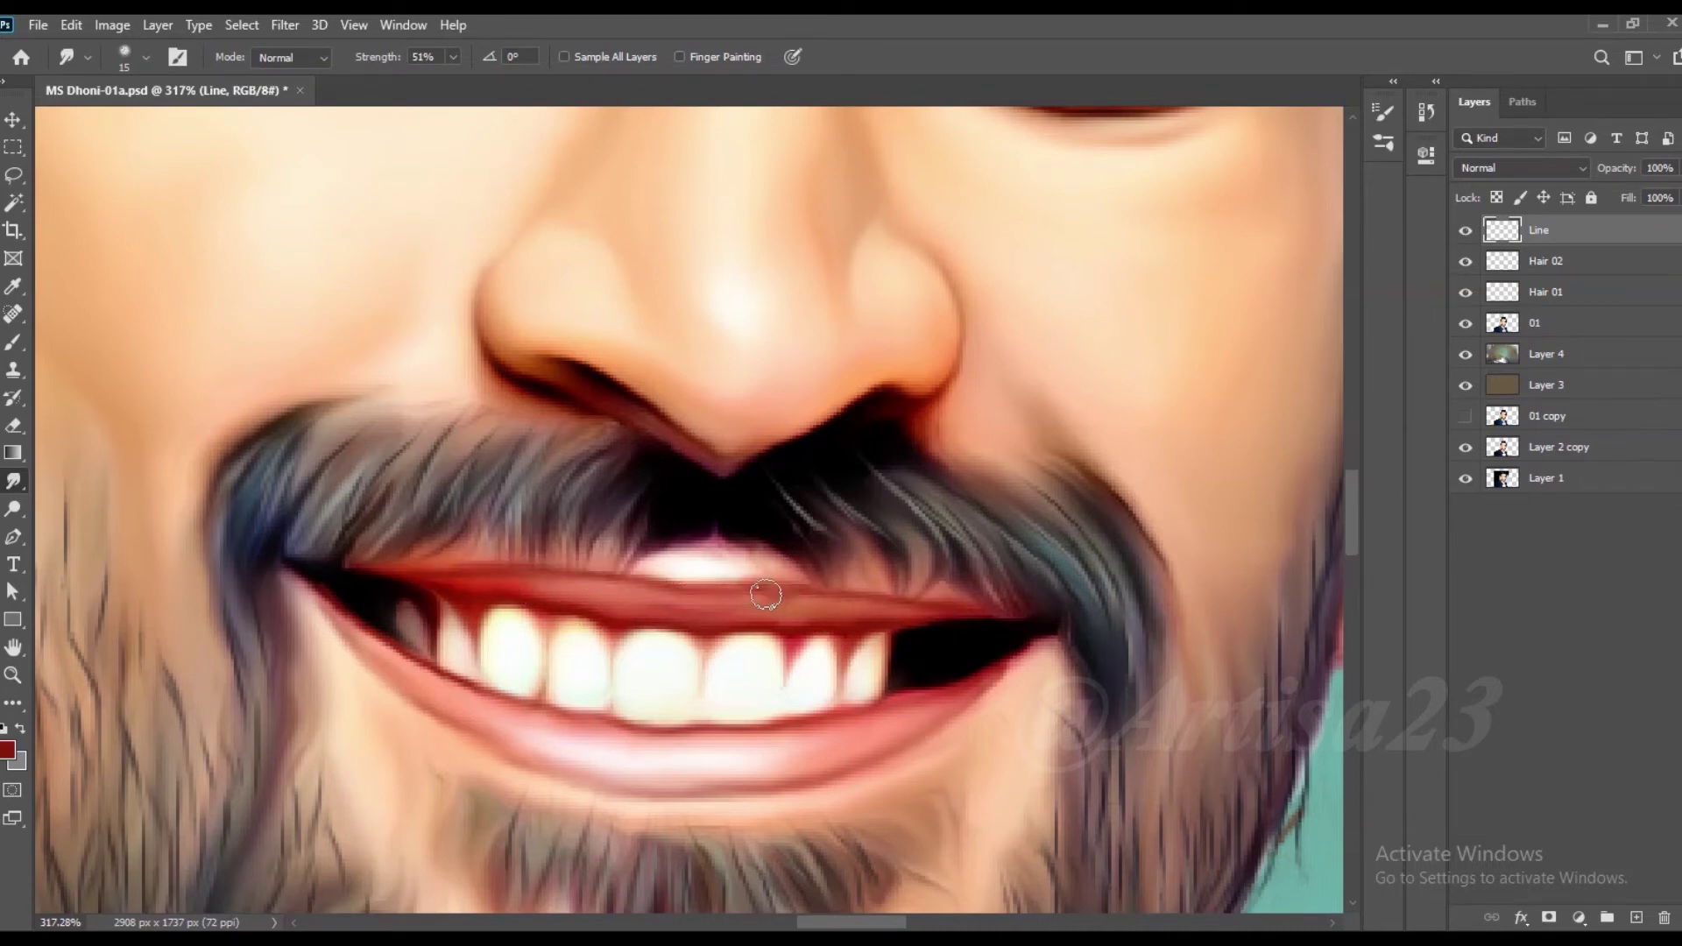
# Step: Sample the light teeth colour with the Brush to touch up the smile
pyautogui.scroll(-3, 511, 579)
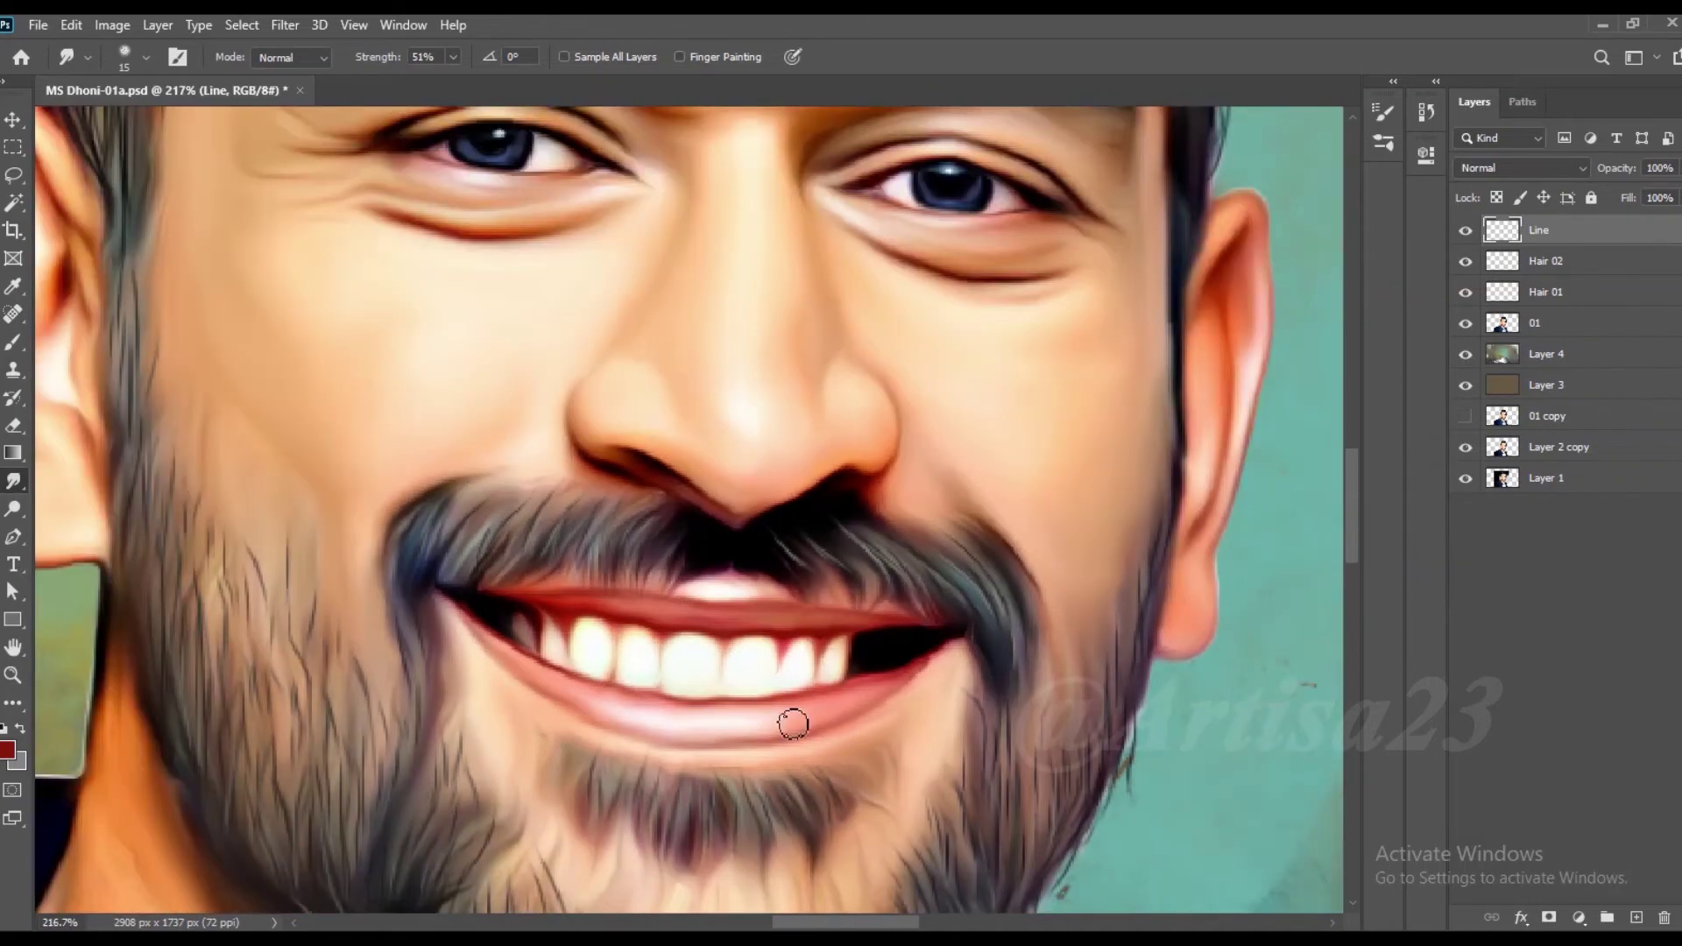
pyautogui.scroll(-1, 788, 721)
pyautogui.scroll(2, 789, 721)
pyautogui.scroll(2, 725, 642)
pyautogui.press('b')
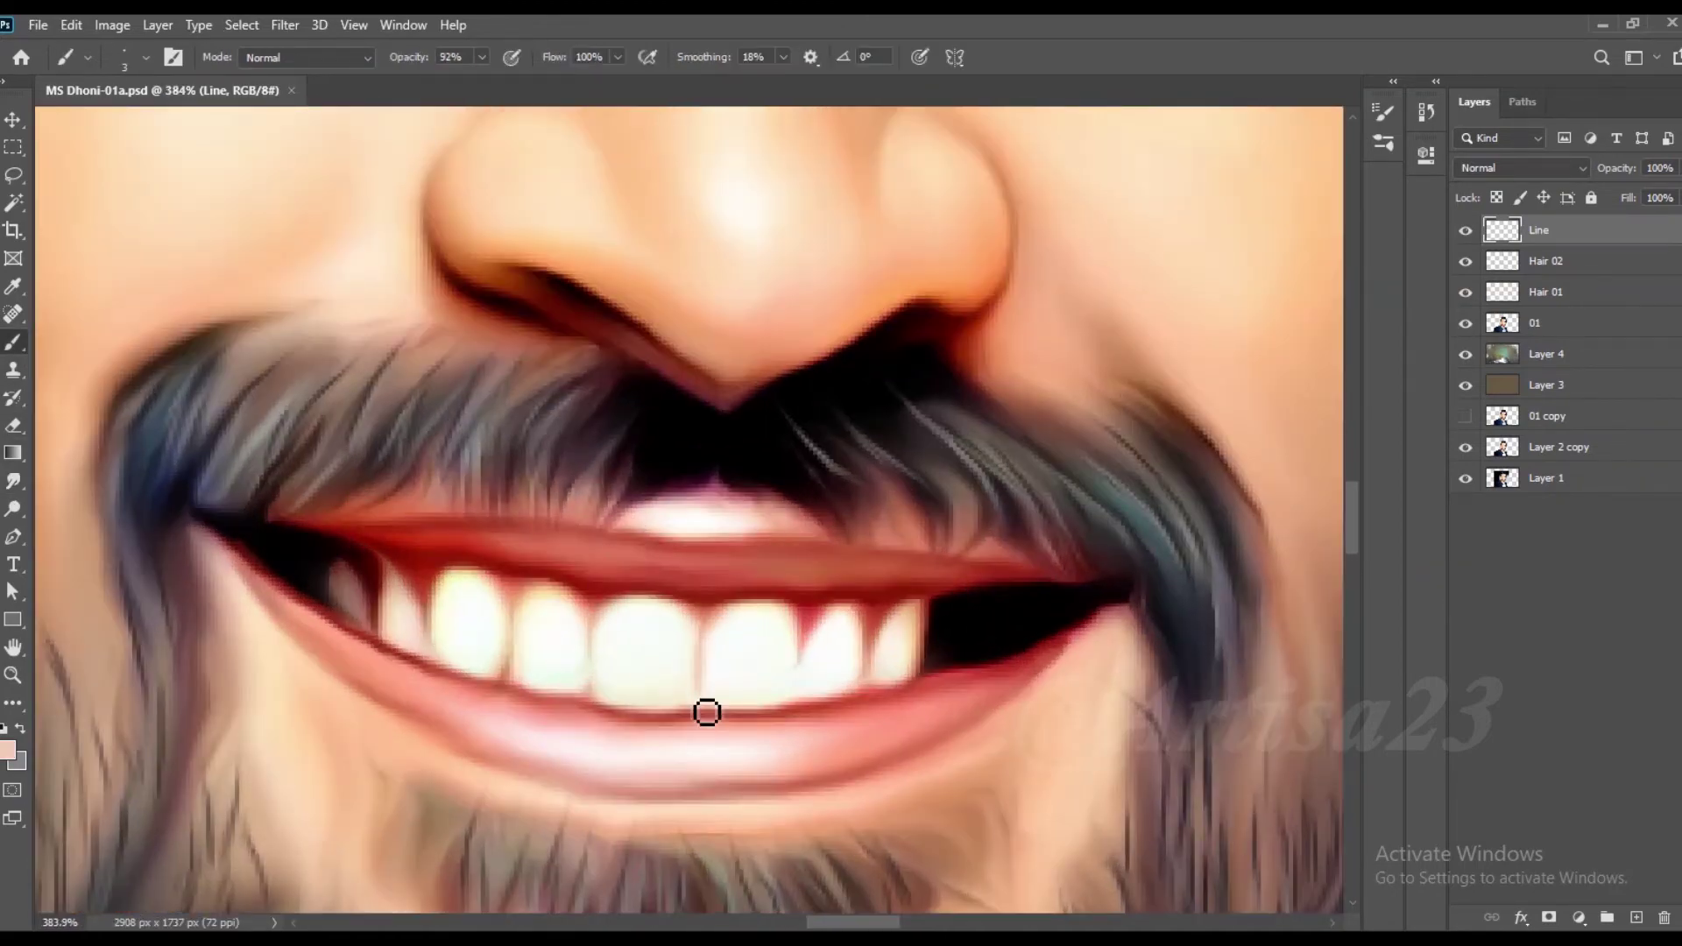
pyautogui.scroll(1, 657, 674)
pyautogui.keyDown('alt'); pyautogui.click(608, 642); pyautogui.keyUp('alt')
pyautogui.scroll(2, 614, 613)
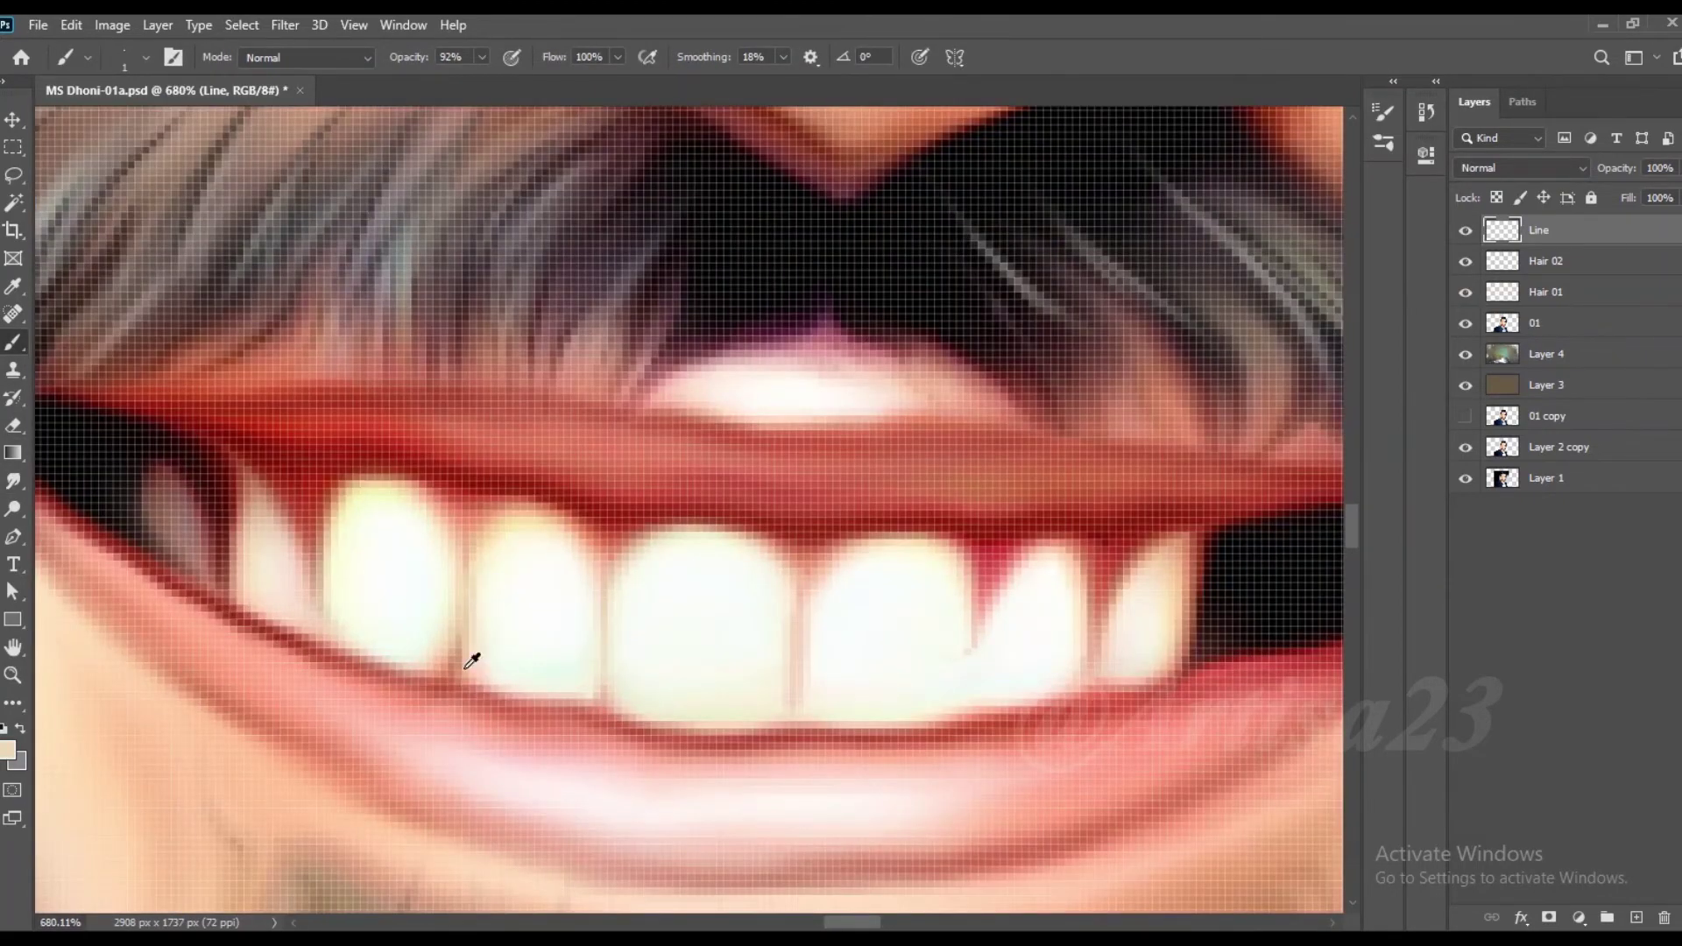
# Step: Blend around the lips and teeth, alternating between the Smudge tool and the Brush
pyautogui.scroll(-1, 471, 662)
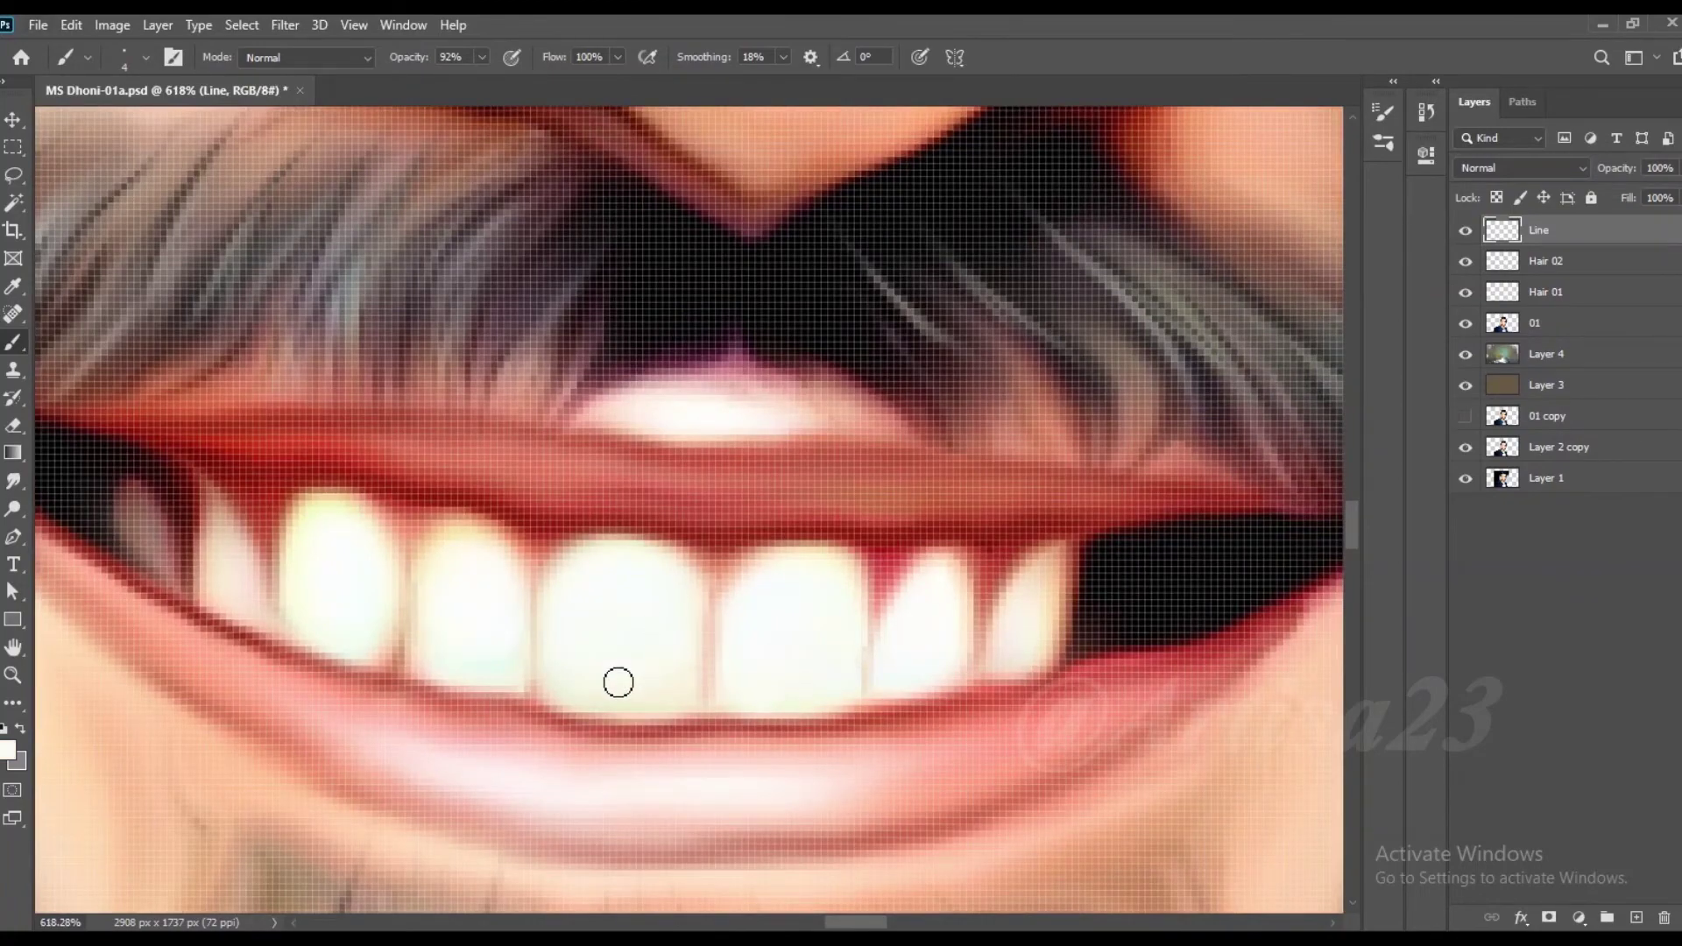
pyautogui.scroll(-1, 669, 671)
pyautogui.scroll(-3, 695, 687)
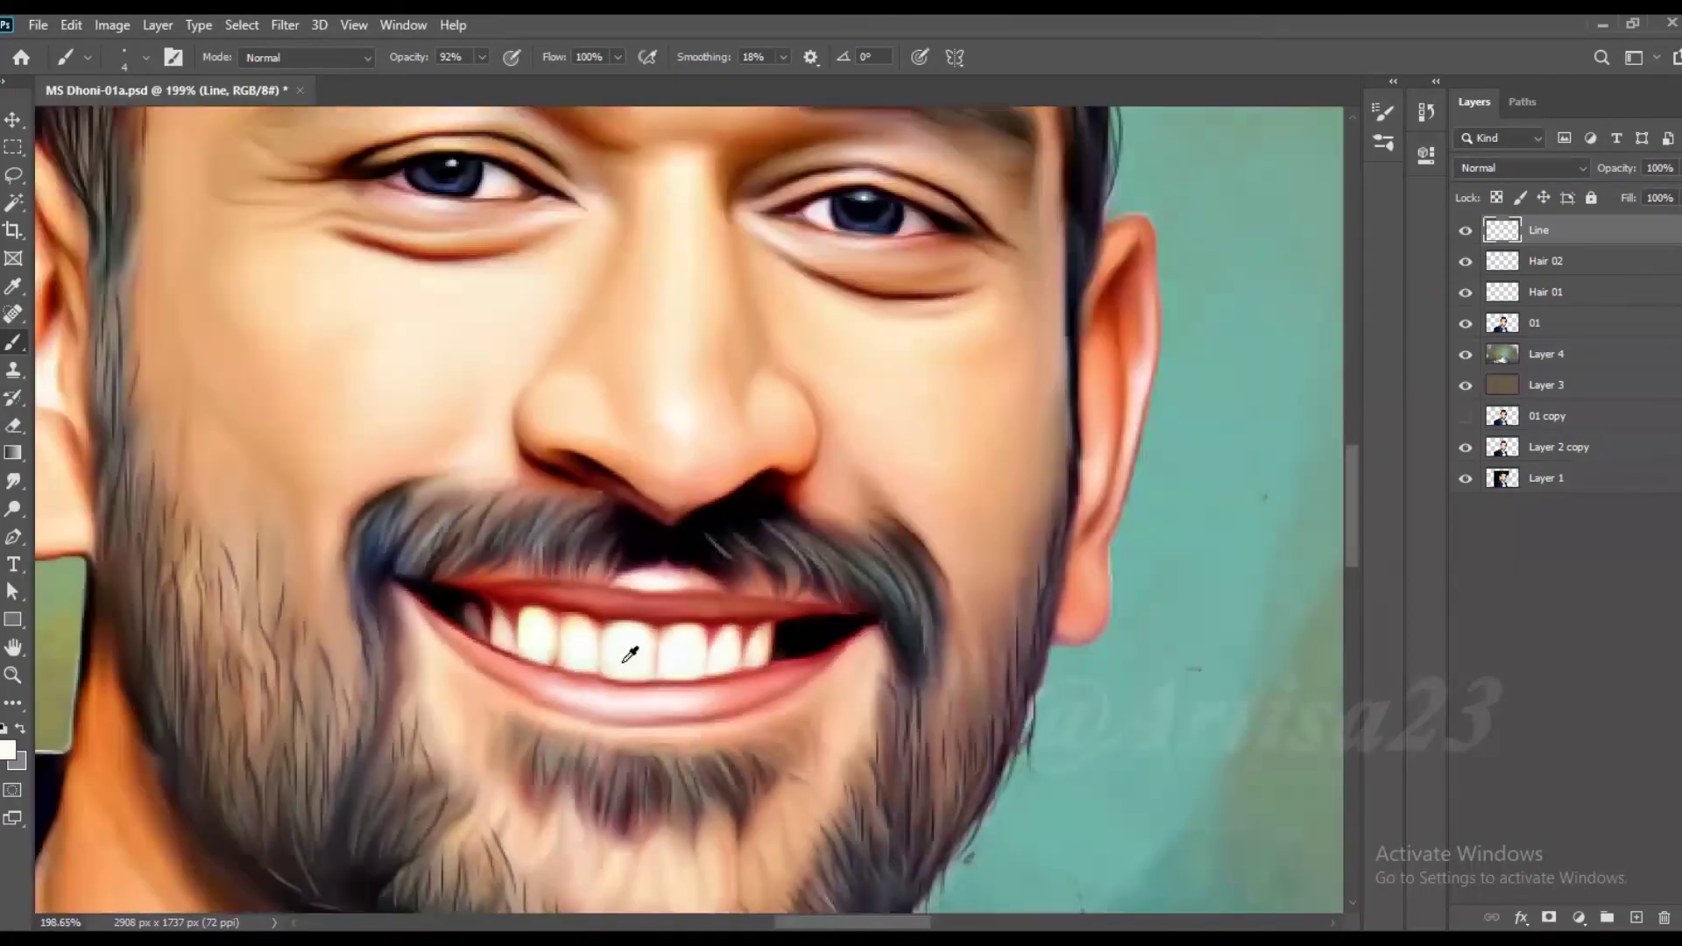
pyautogui.scroll(-2, 631, 650)
pyautogui.scroll(-1, 854, 630)
pyautogui.scroll(2, 845, 631)
pyautogui.scroll(-2, 832, 701)
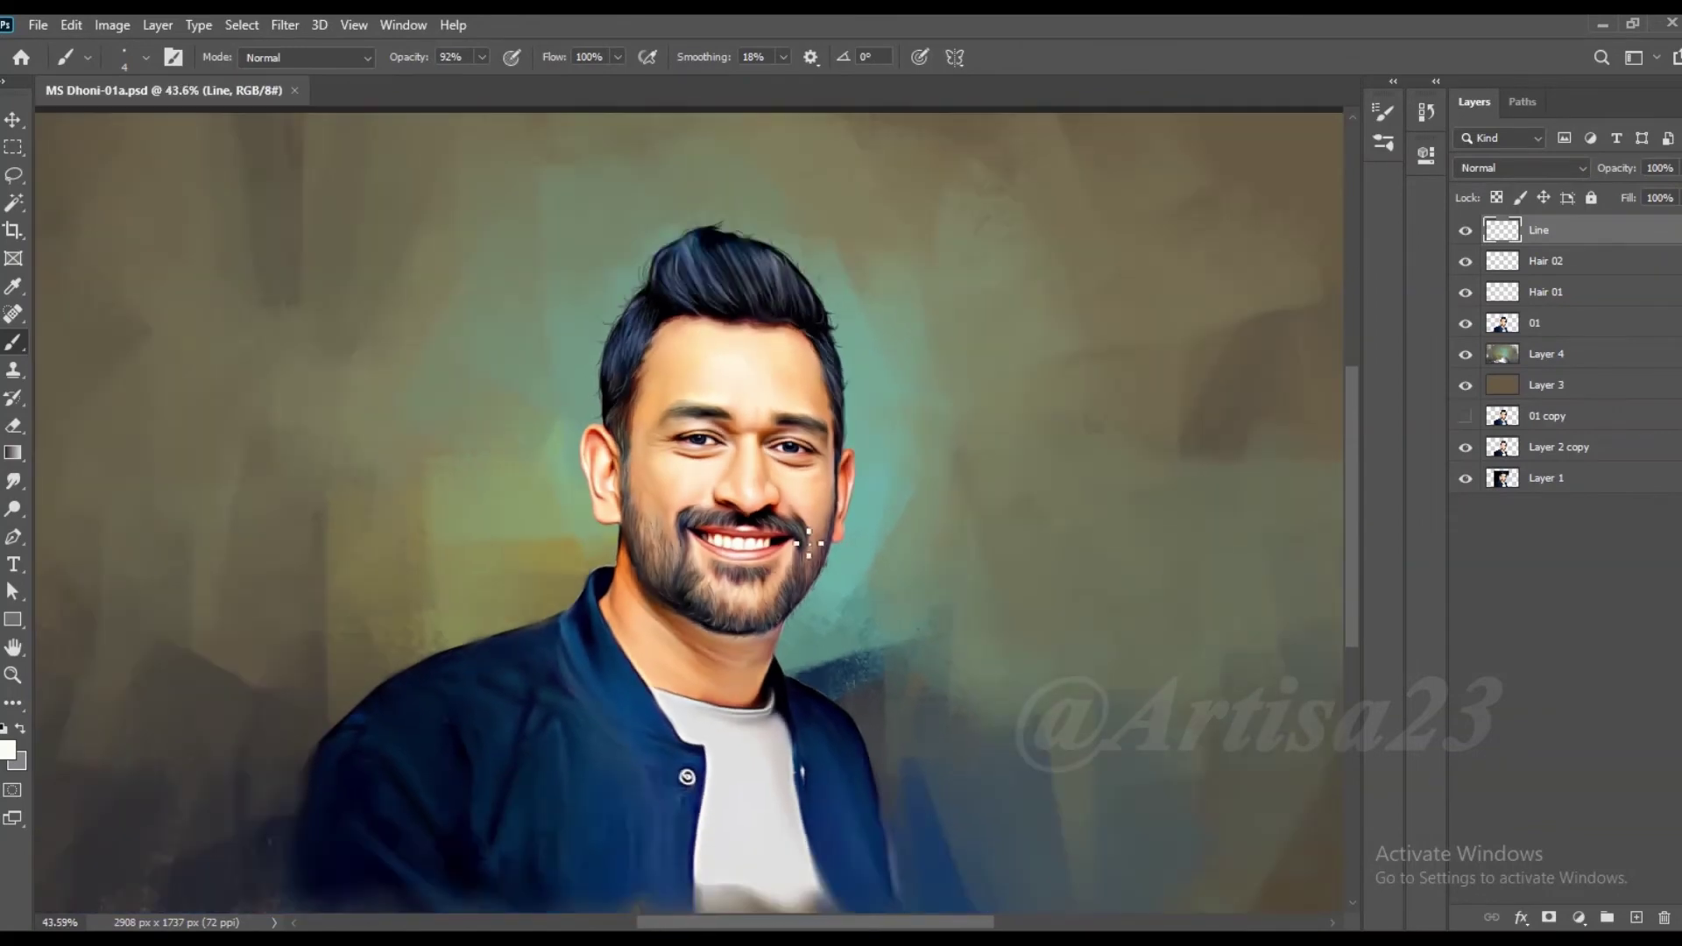
pyautogui.scroll(2, 810, 795)
pyautogui.scroll(-2, 810, 795)
pyautogui.hotkey('alt', '[')
pyautogui.hotkey('alt', '[')
pyautogui.hotkey('alt', '[')
pyautogui.press('r')
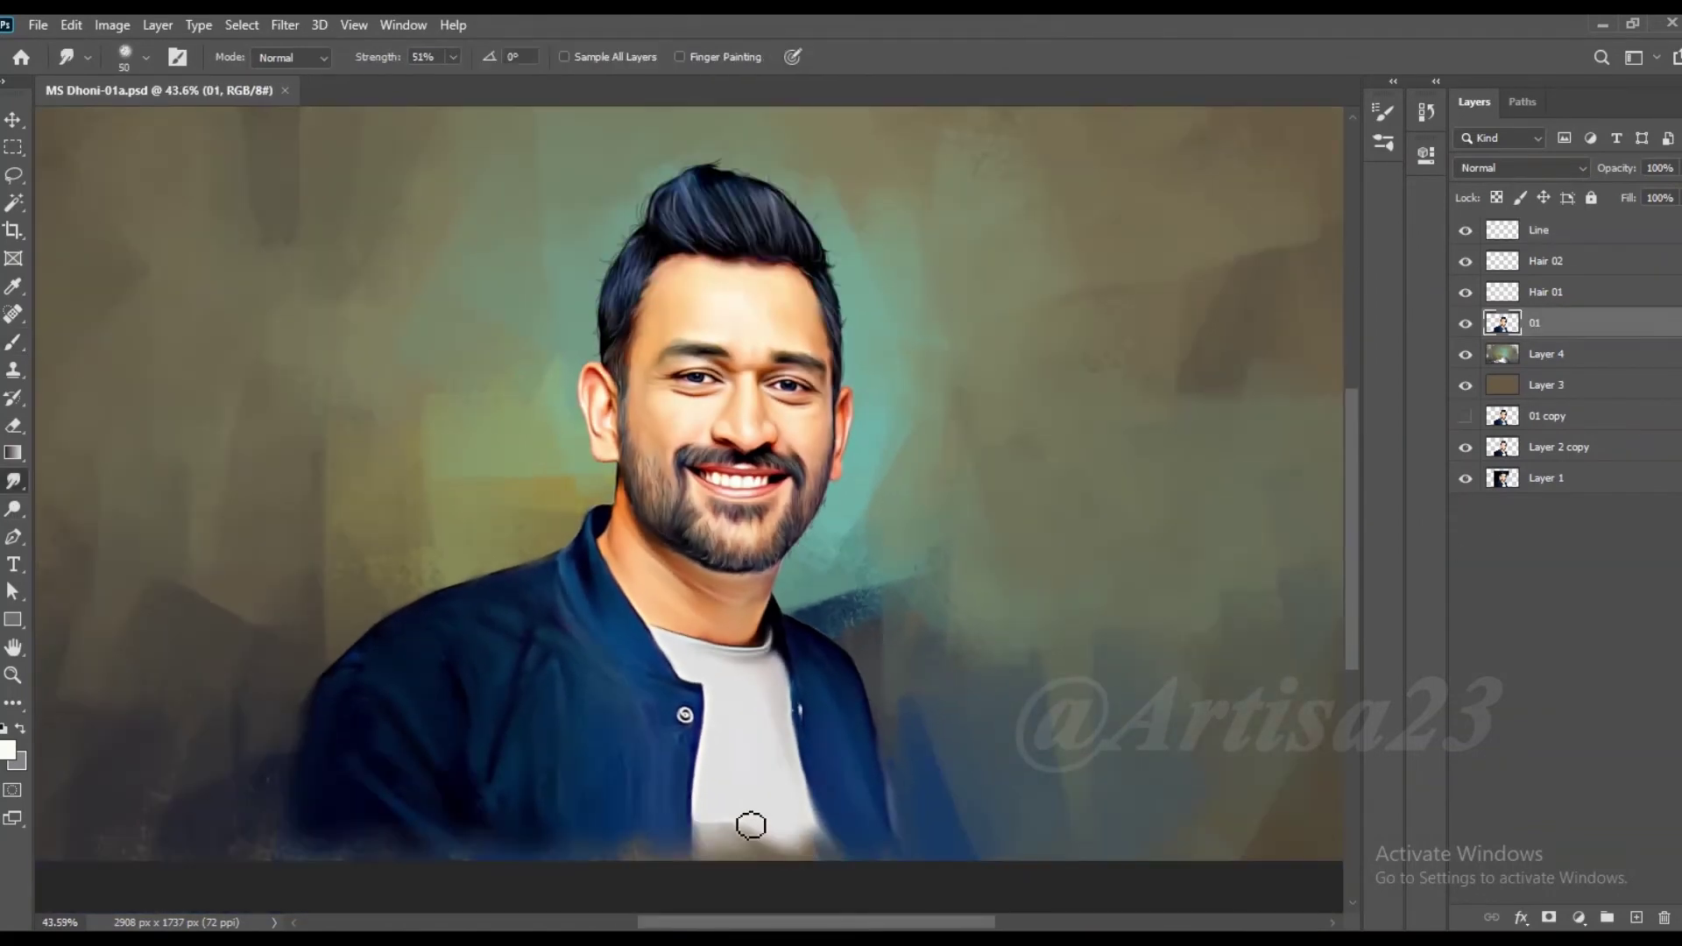
pyautogui.scroll(1, 780, 842)
pyautogui.hotkey('alt', ']')
pyautogui.hotkey('alt', ']')
pyautogui.hotkey('alt', ']')
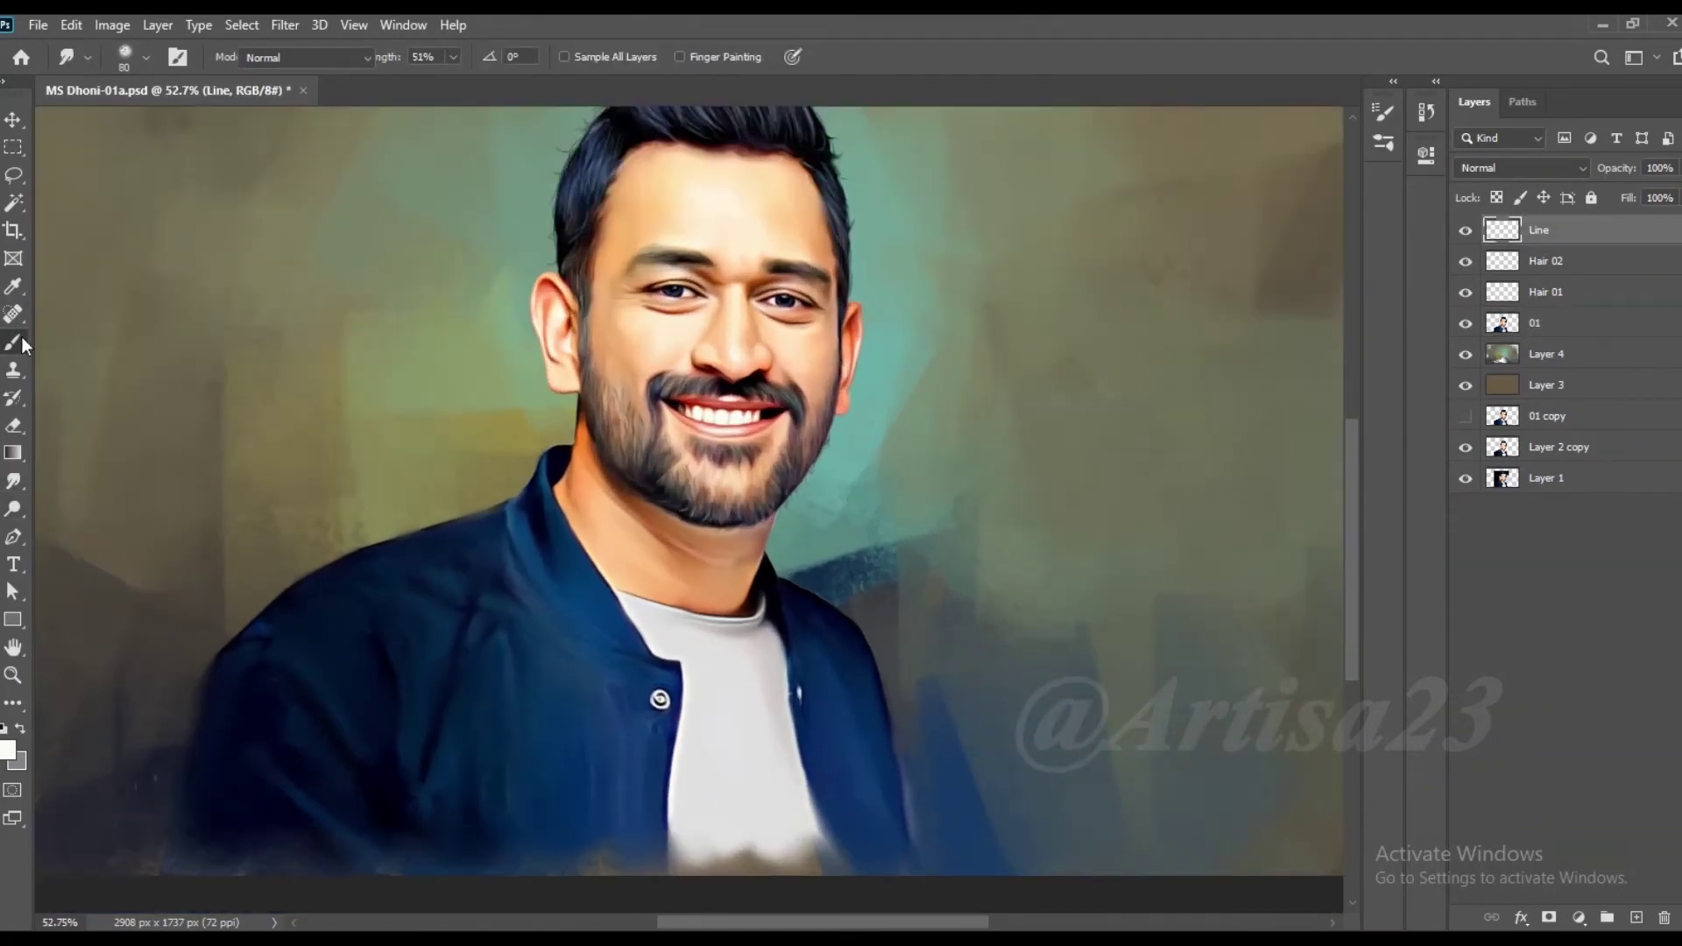
# Step: Paint fine light strokes along the collar neckline and the jacket-shirt edge
pyautogui.press('b')
pyautogui.scroll(1, 771, 704)
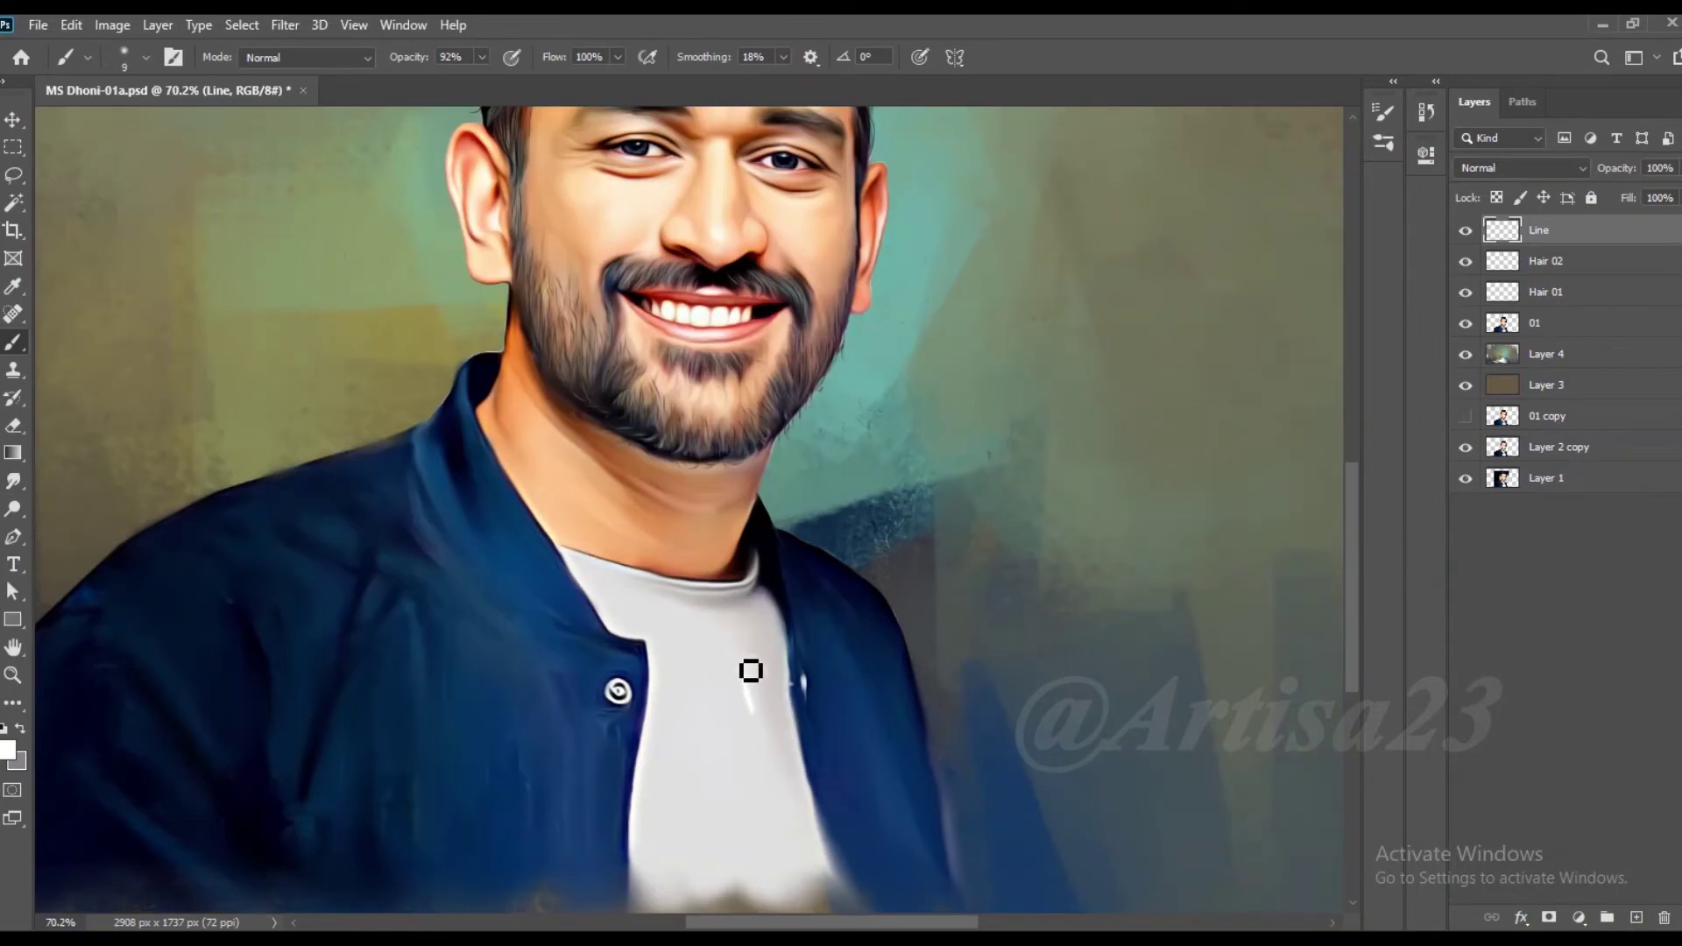
pyautogui.press('[')
pyautogui.press('[')
pyautogui.press('[')
pyautogui.scroll(3, 585, 552)
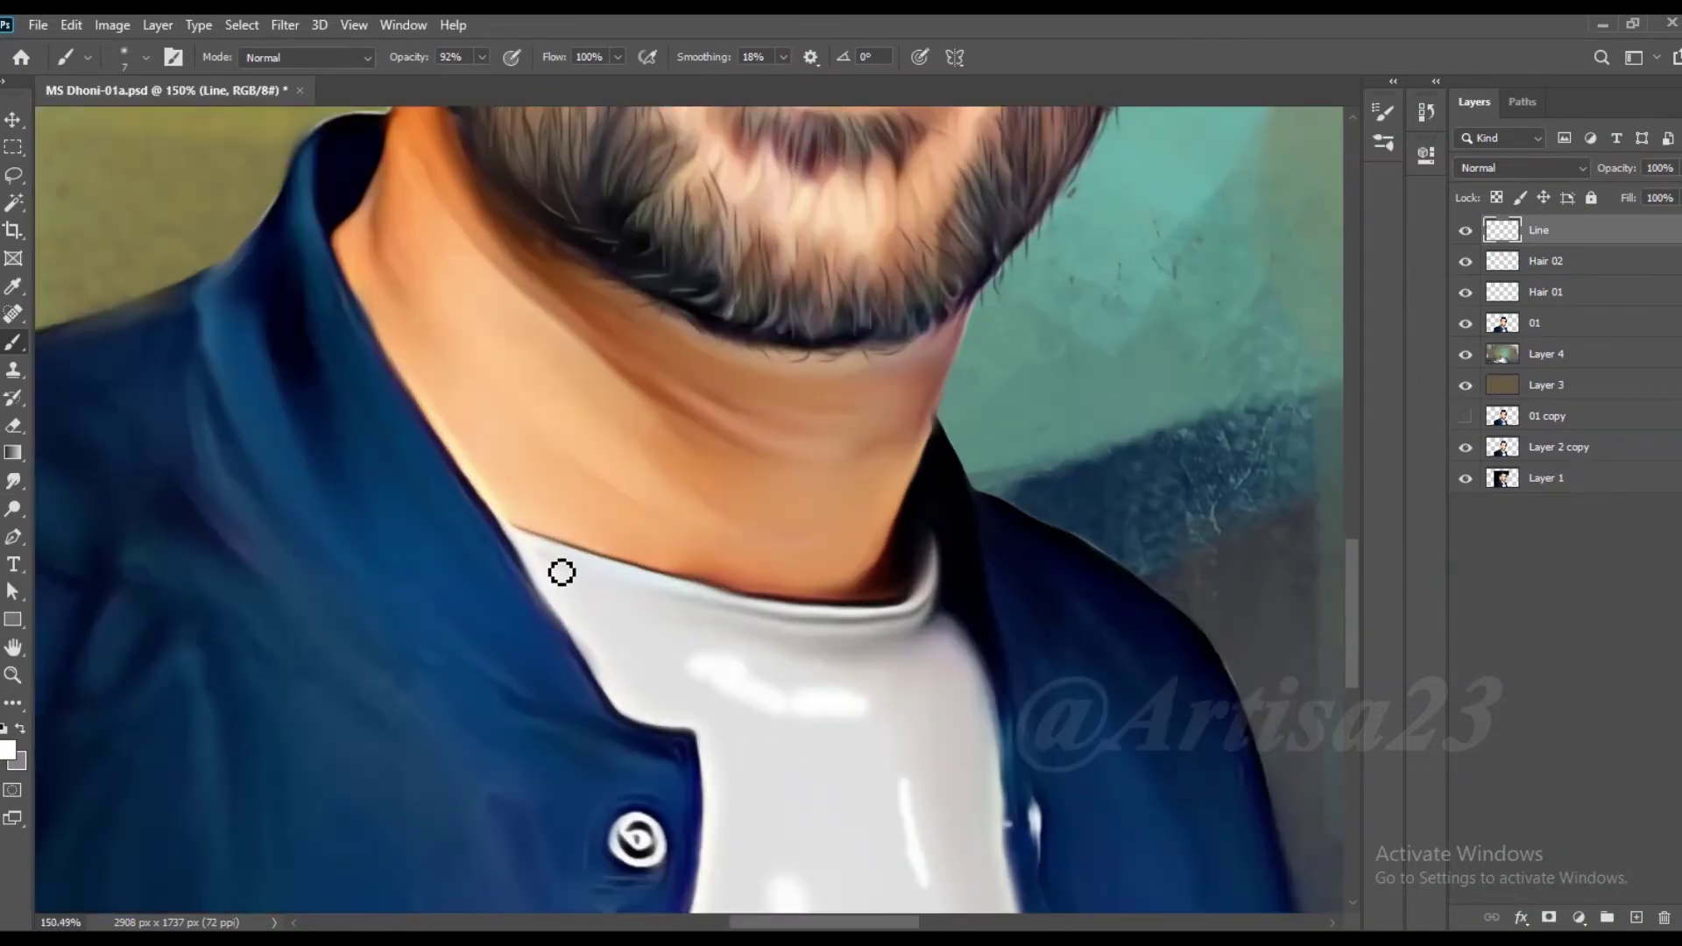
pyautogui.moveTo(548, 556); pyautogui.dragTo(800, 627)
pyautogui.moveTo(588, 545); pyautogui.dragTo(673, 686)
pyautogui.scroll(2, 679, 688)
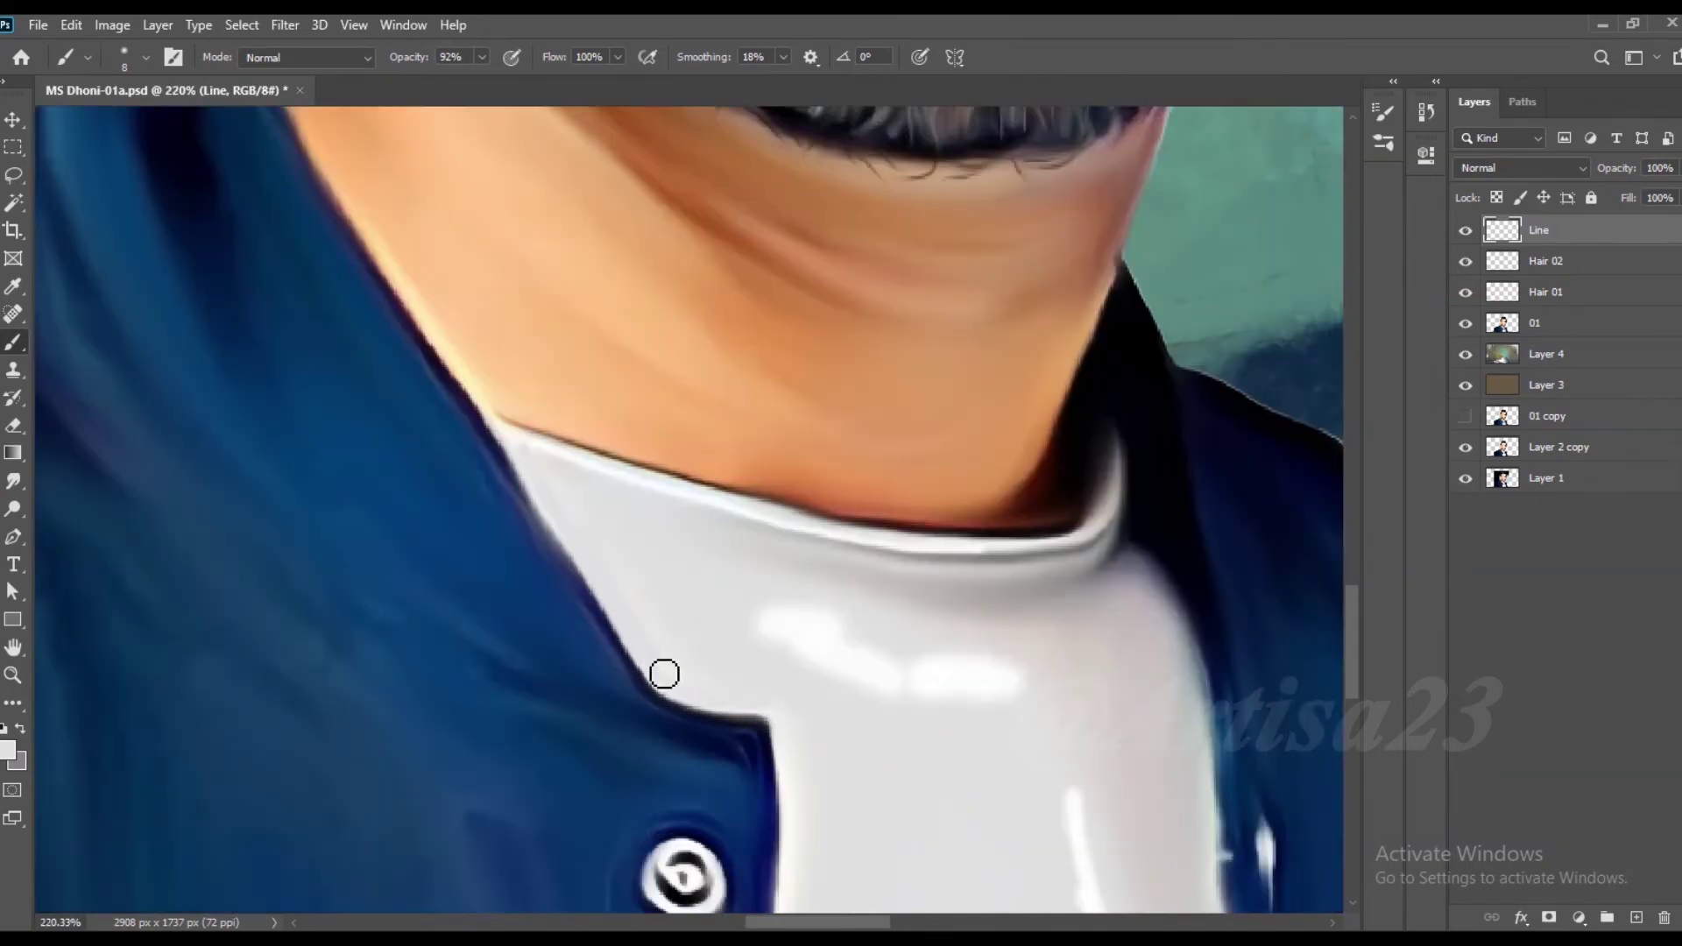
# Step: Sample a grey-blue colour from beside the white shirt
pyautogui.scroll(-1, 815, 855)
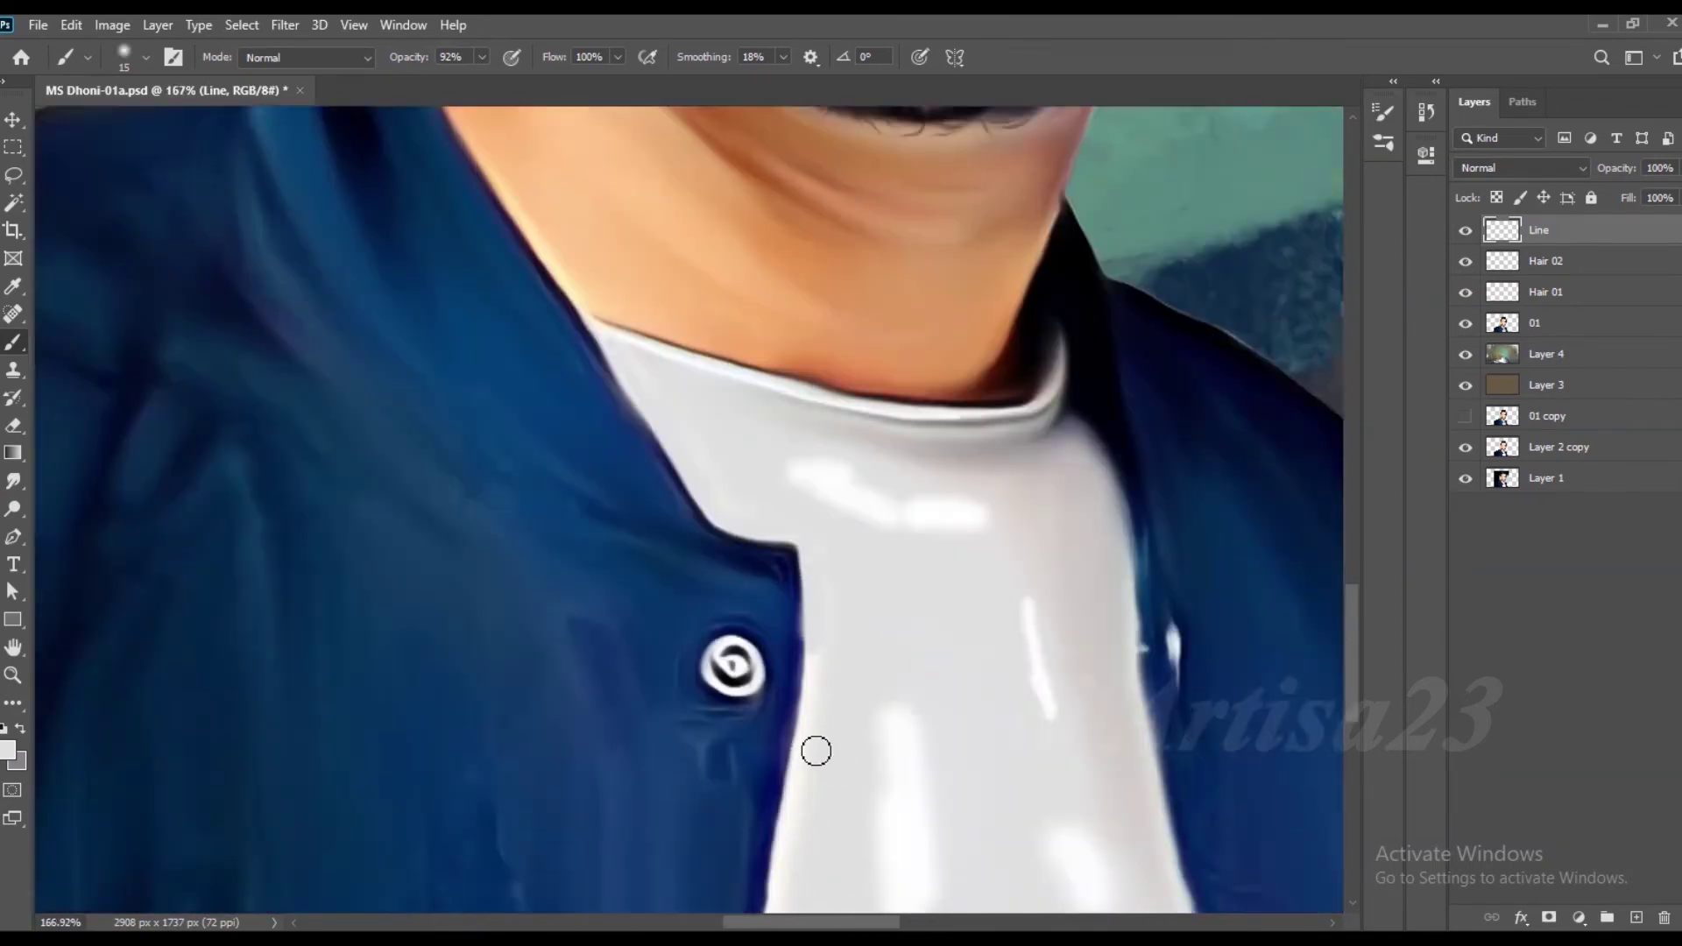
pyautogui.scroll(-1, 816, 750)
pyautogui.scroll(-2, 804, 885)
pyautogui.scroll(1, 803, 871)
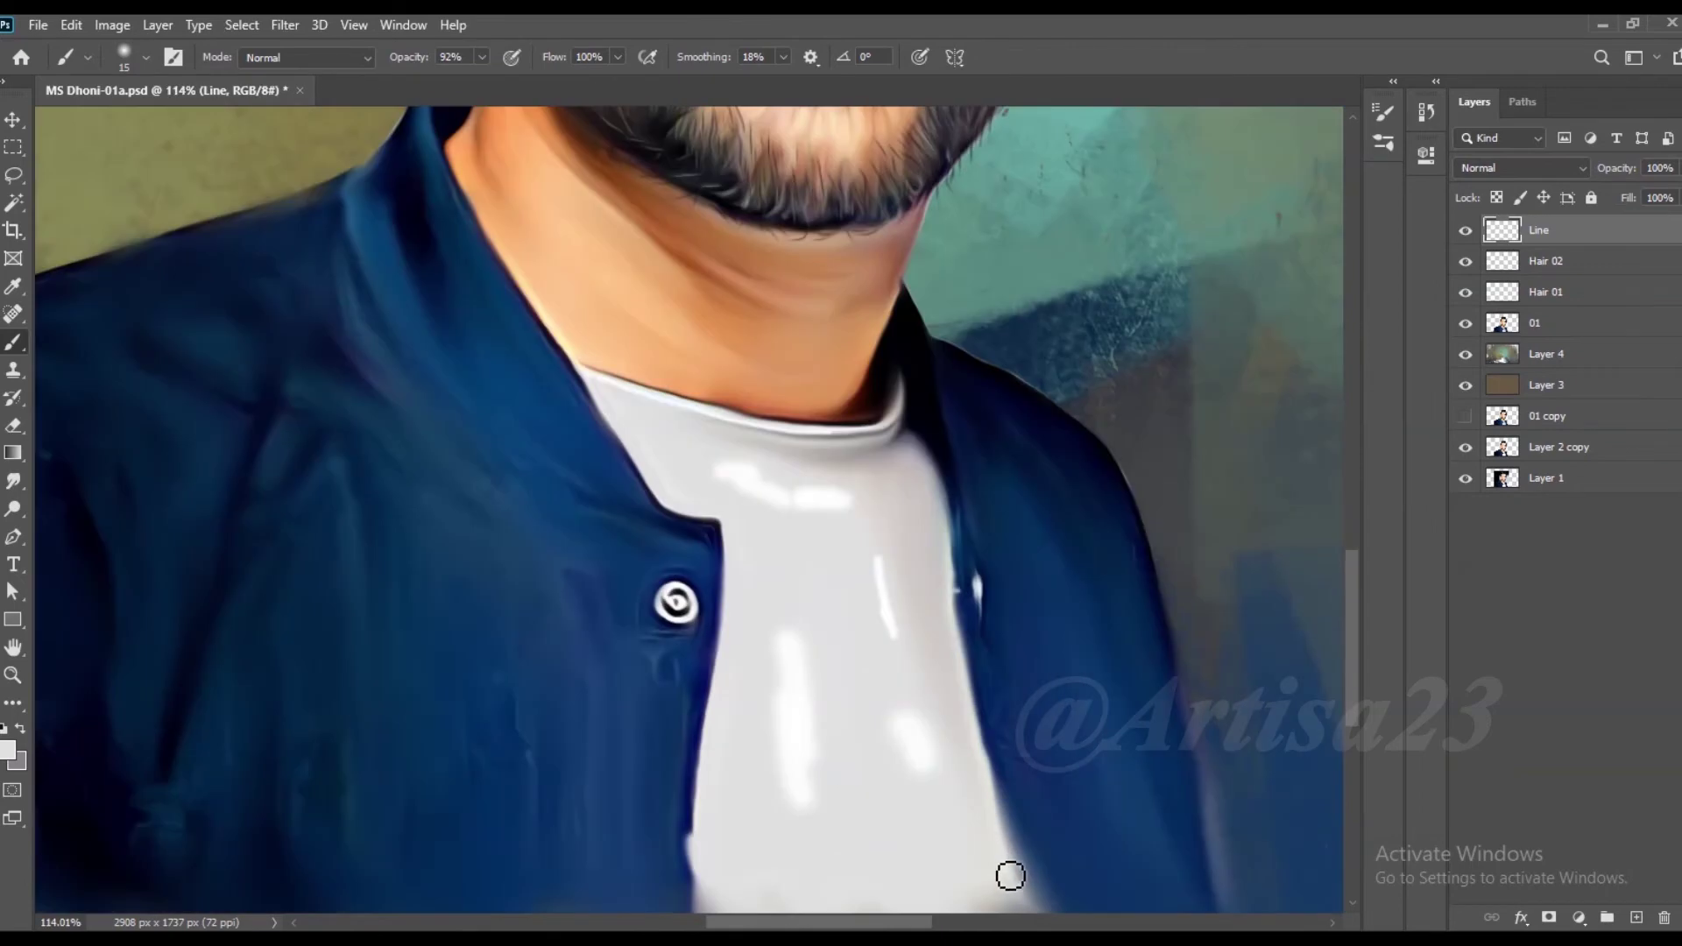
pyautogui.keyDown('alt'); pyautogui.click(954, 522); pyautogui.keyUp('alt')
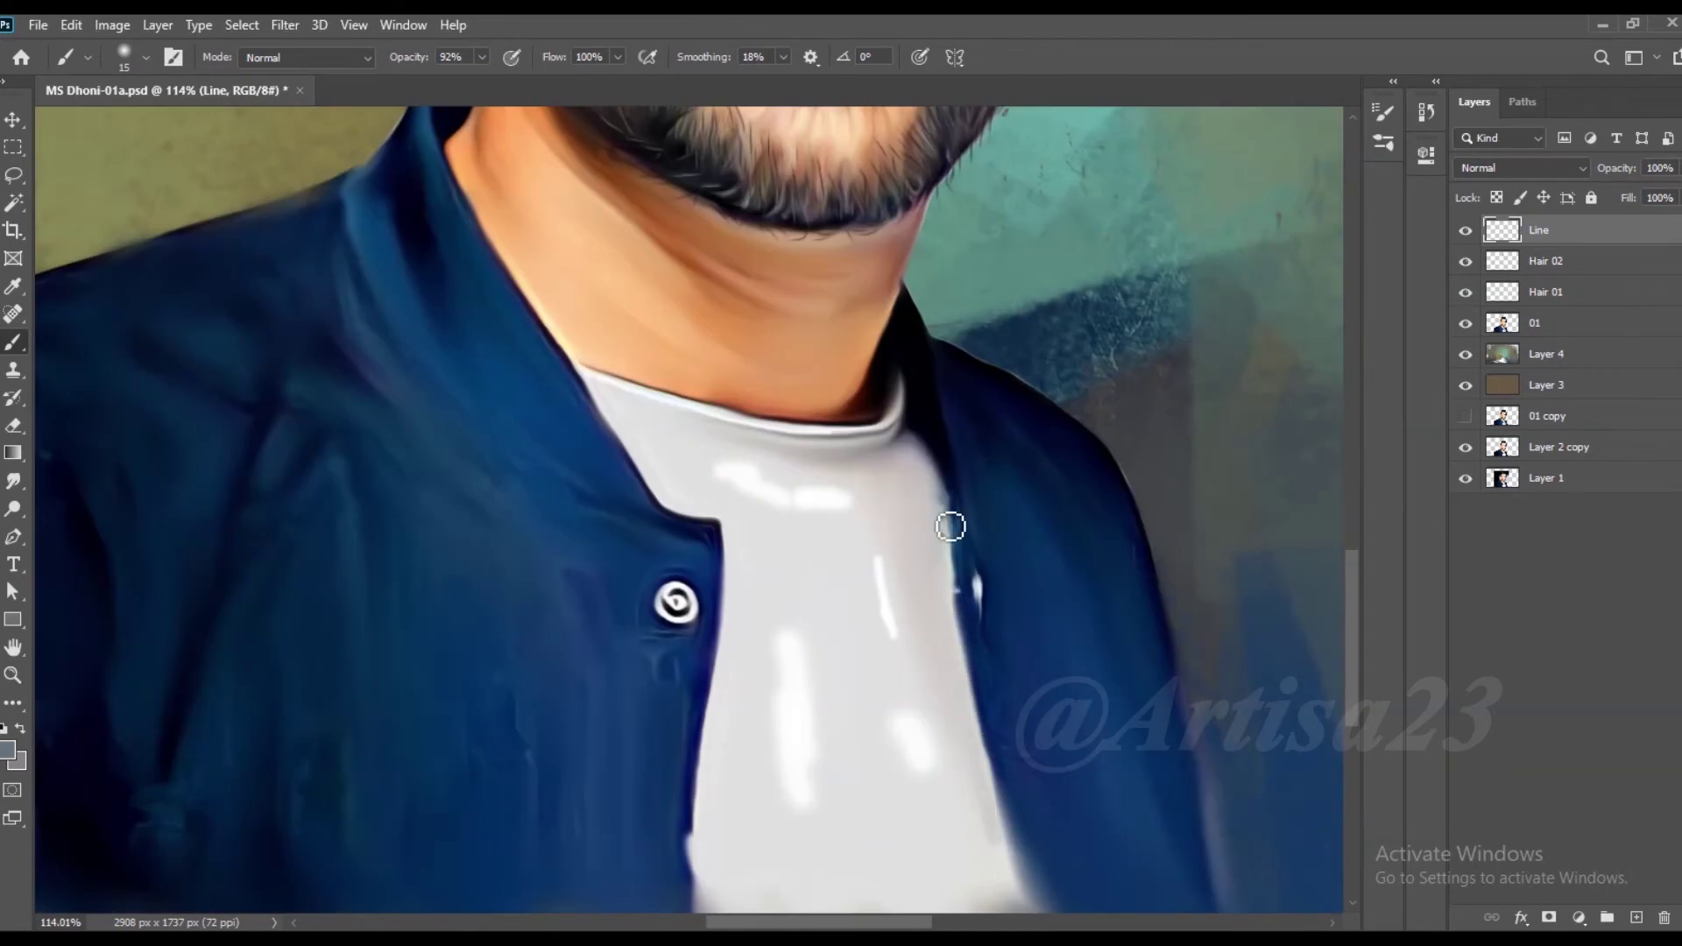
pyautogui.scroll(-1, 931, 747)
# Step: Smudge the shirt's shading and white highlight streak, then make layer 01 active
pyautogui.press('r')
pyautogui.scroll(1, 901, 706)
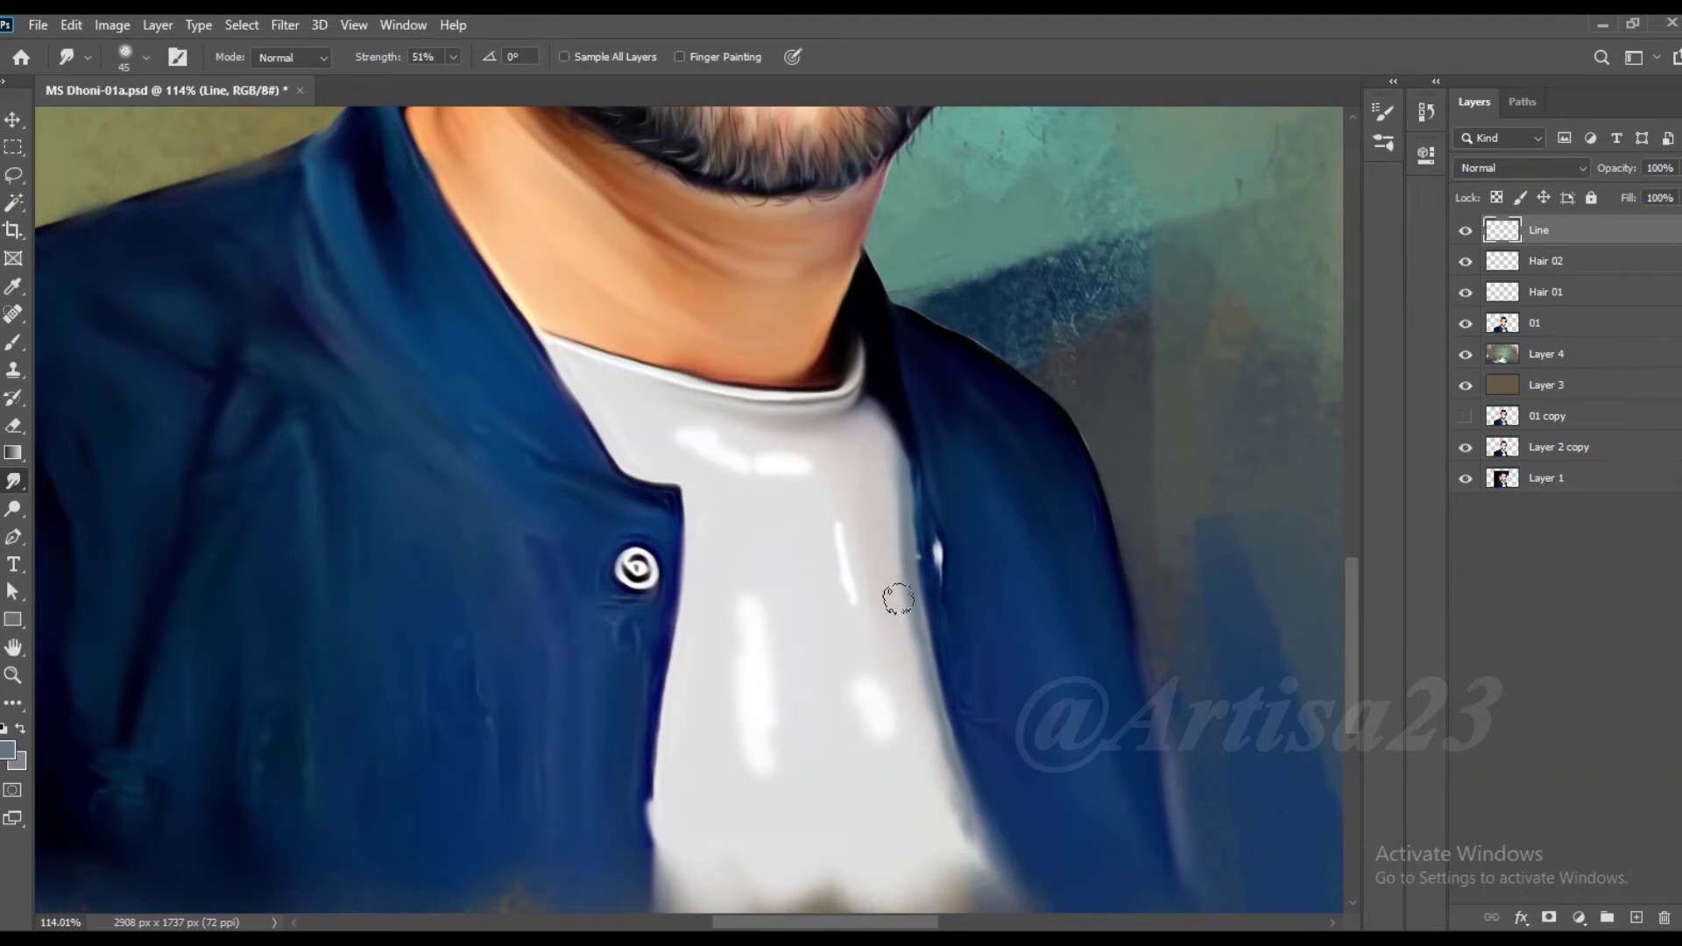
pyautogui.moveTo(826, 546); pyautogui.dragTo(933, 820)
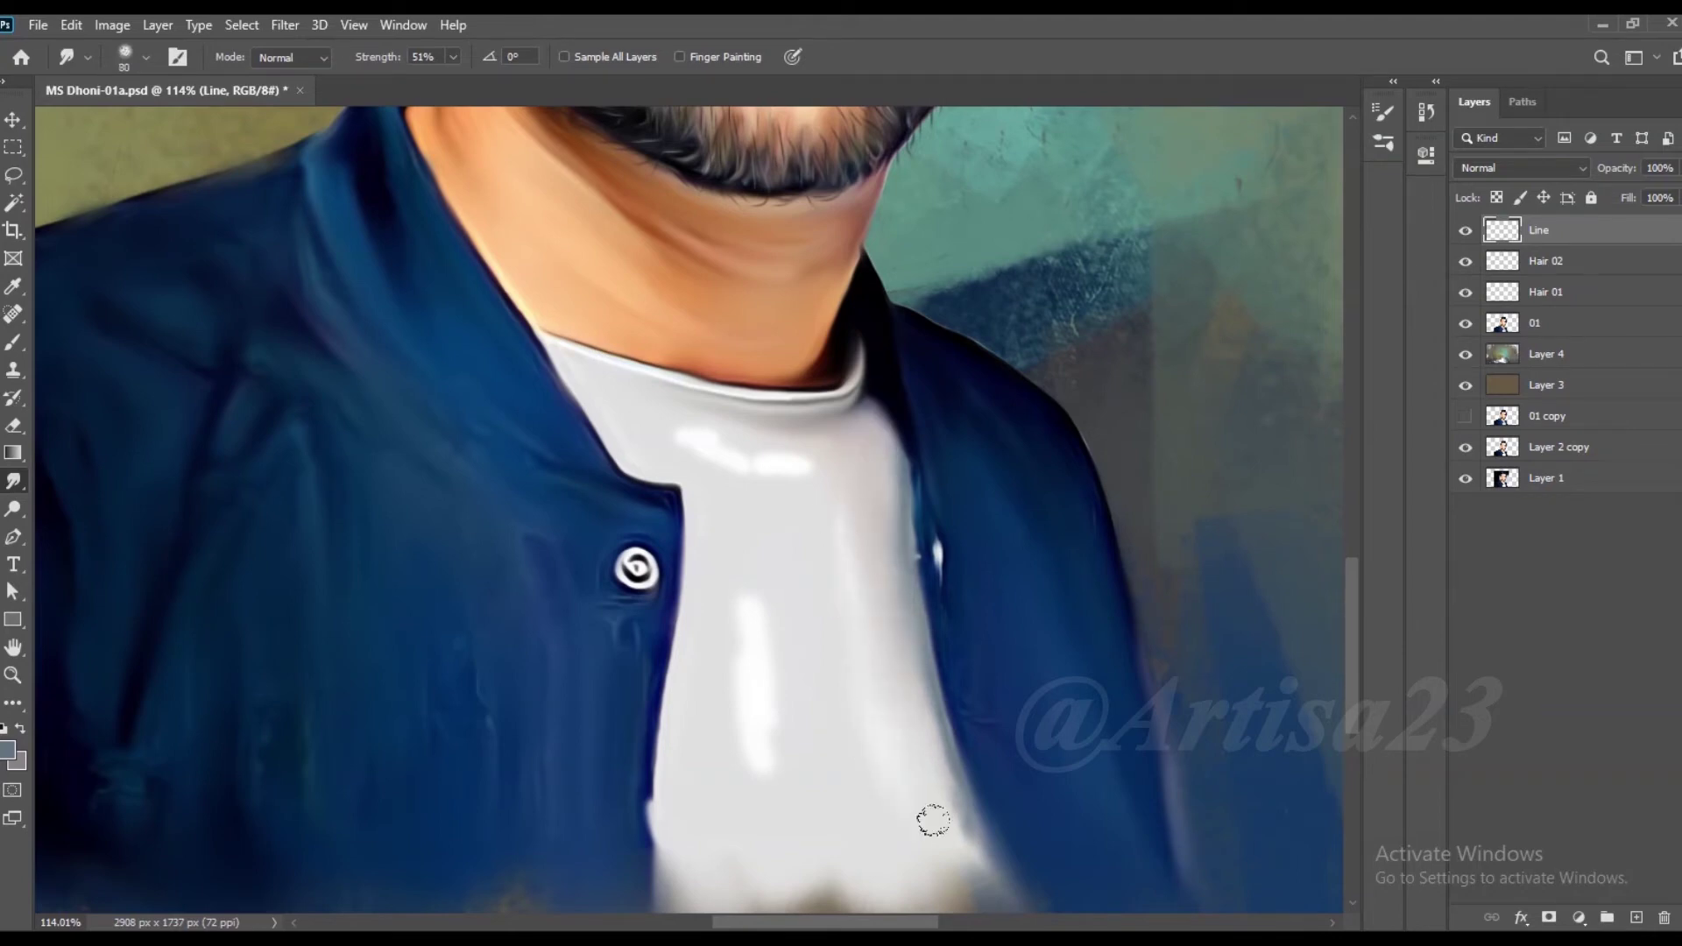
pyautogui.press(']')
pyautogui.moveTo(735, 553); pyautogui.dragTo(743, 742)
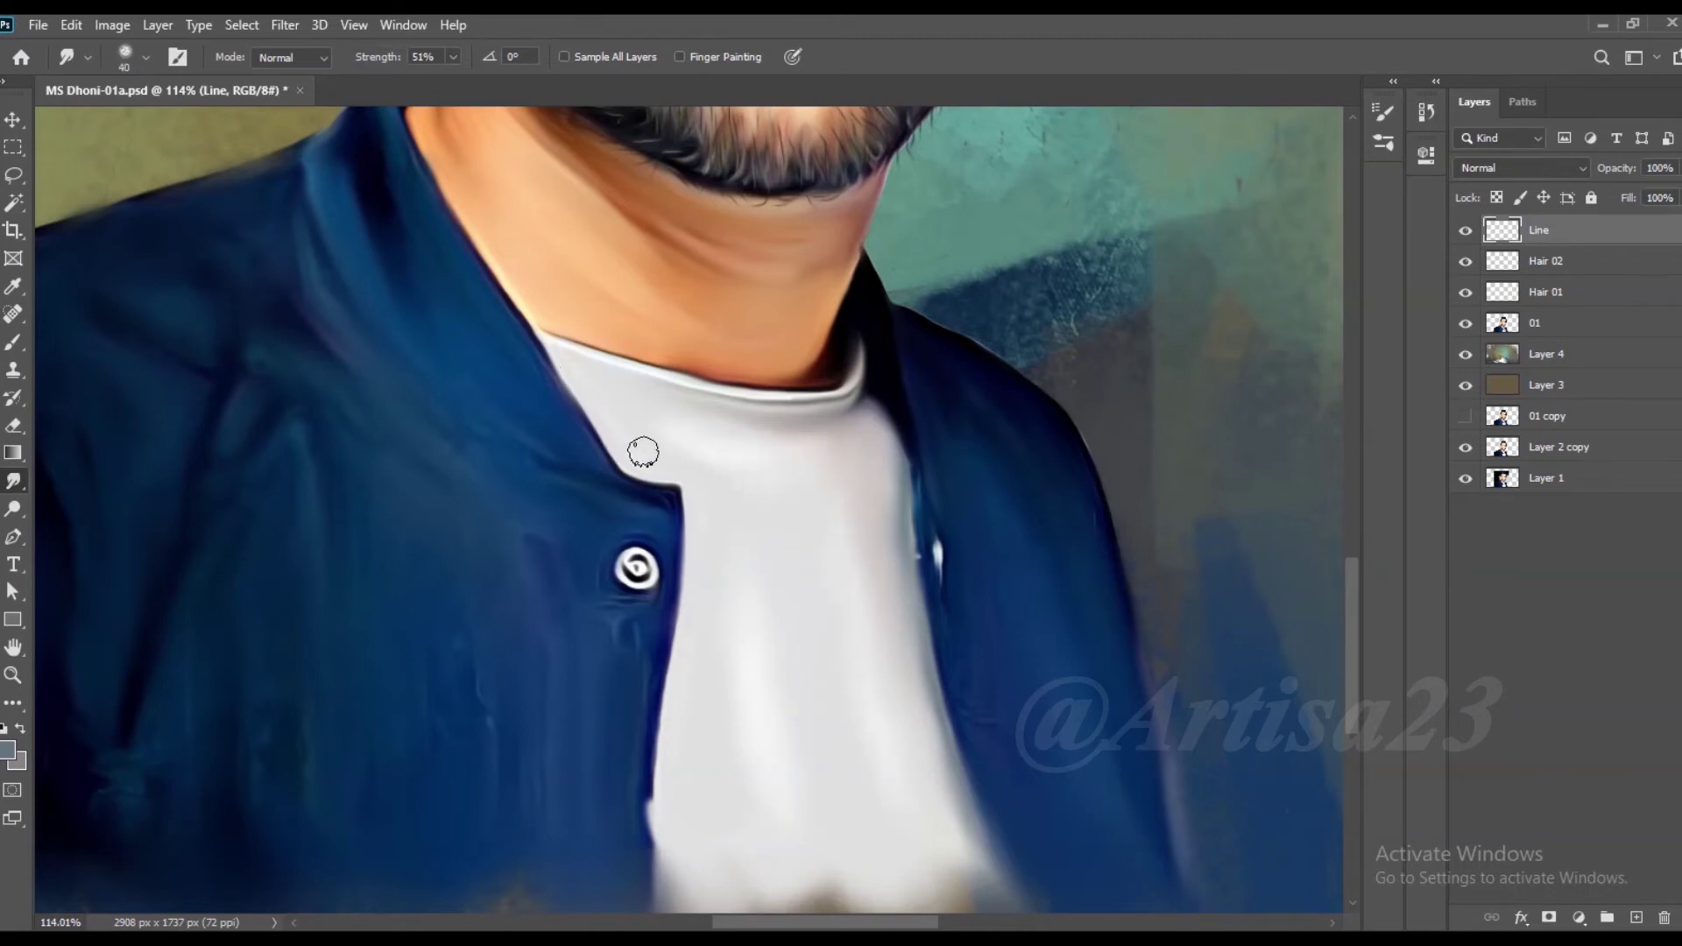
pyautogui.scroll(-3, 643, 451)
pyautogui.scroll(-2, 740, 552)
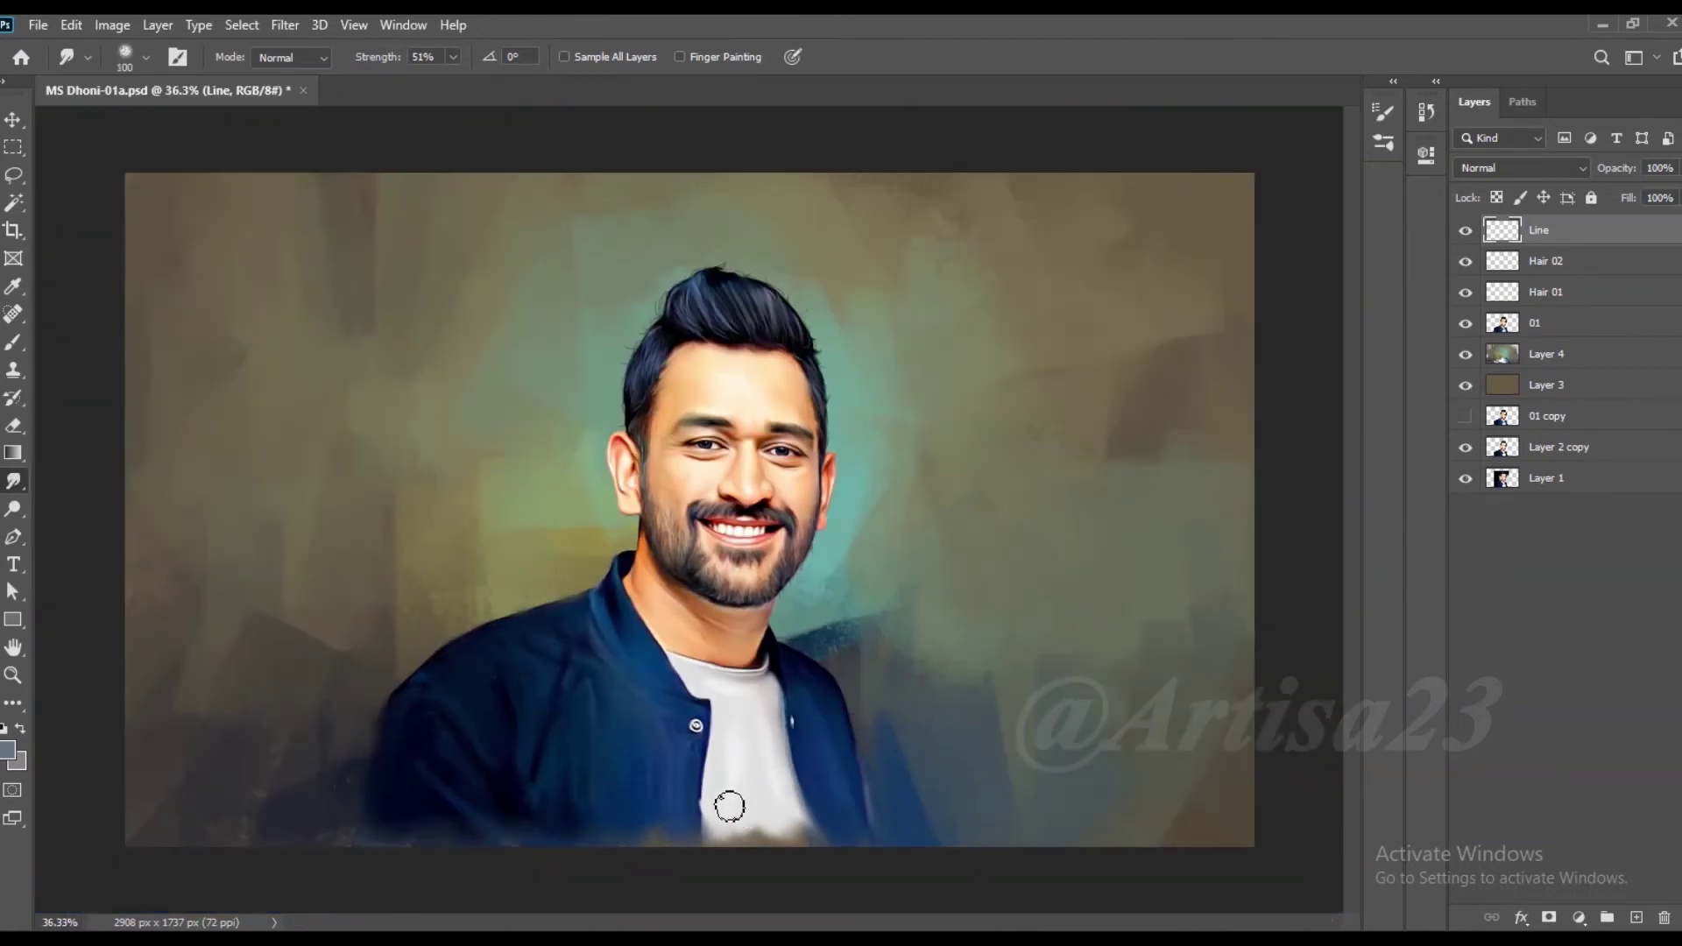
pyautogui.click(1568, 323)
pyautogui.press(']')
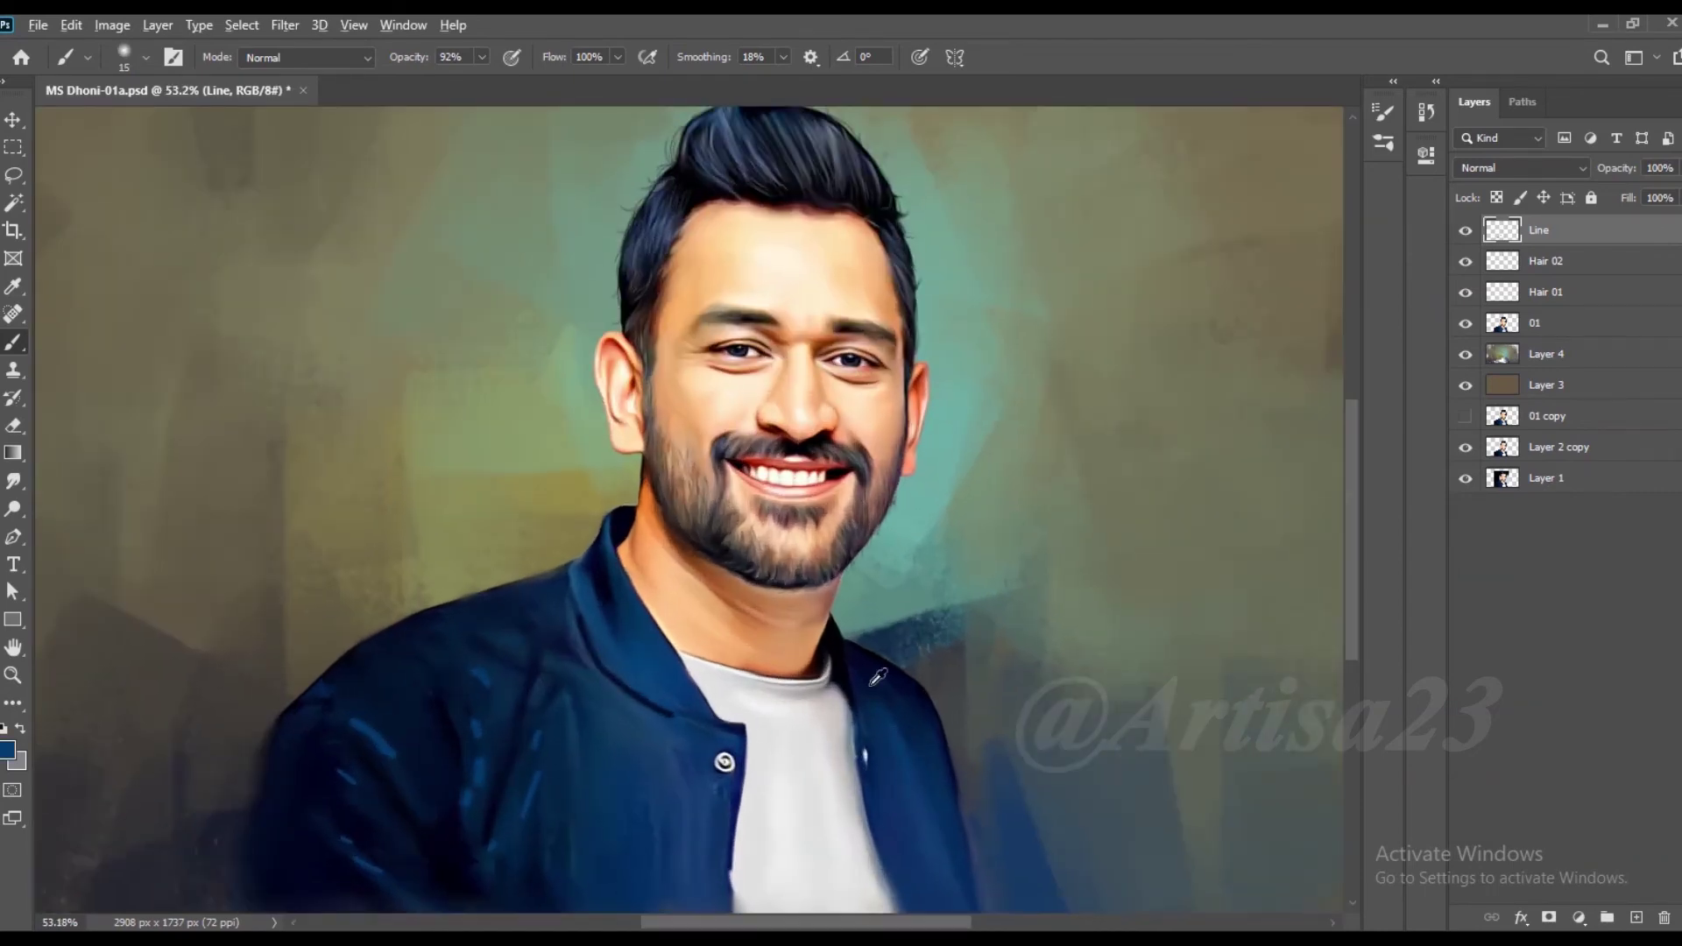
# Step: Sample the jacket's navy colour and target layer 01 beneath the jacket
pyautogui.keyDown('alt'); pyautogui.click(692, 750); pyautogui.keyUp('alt')
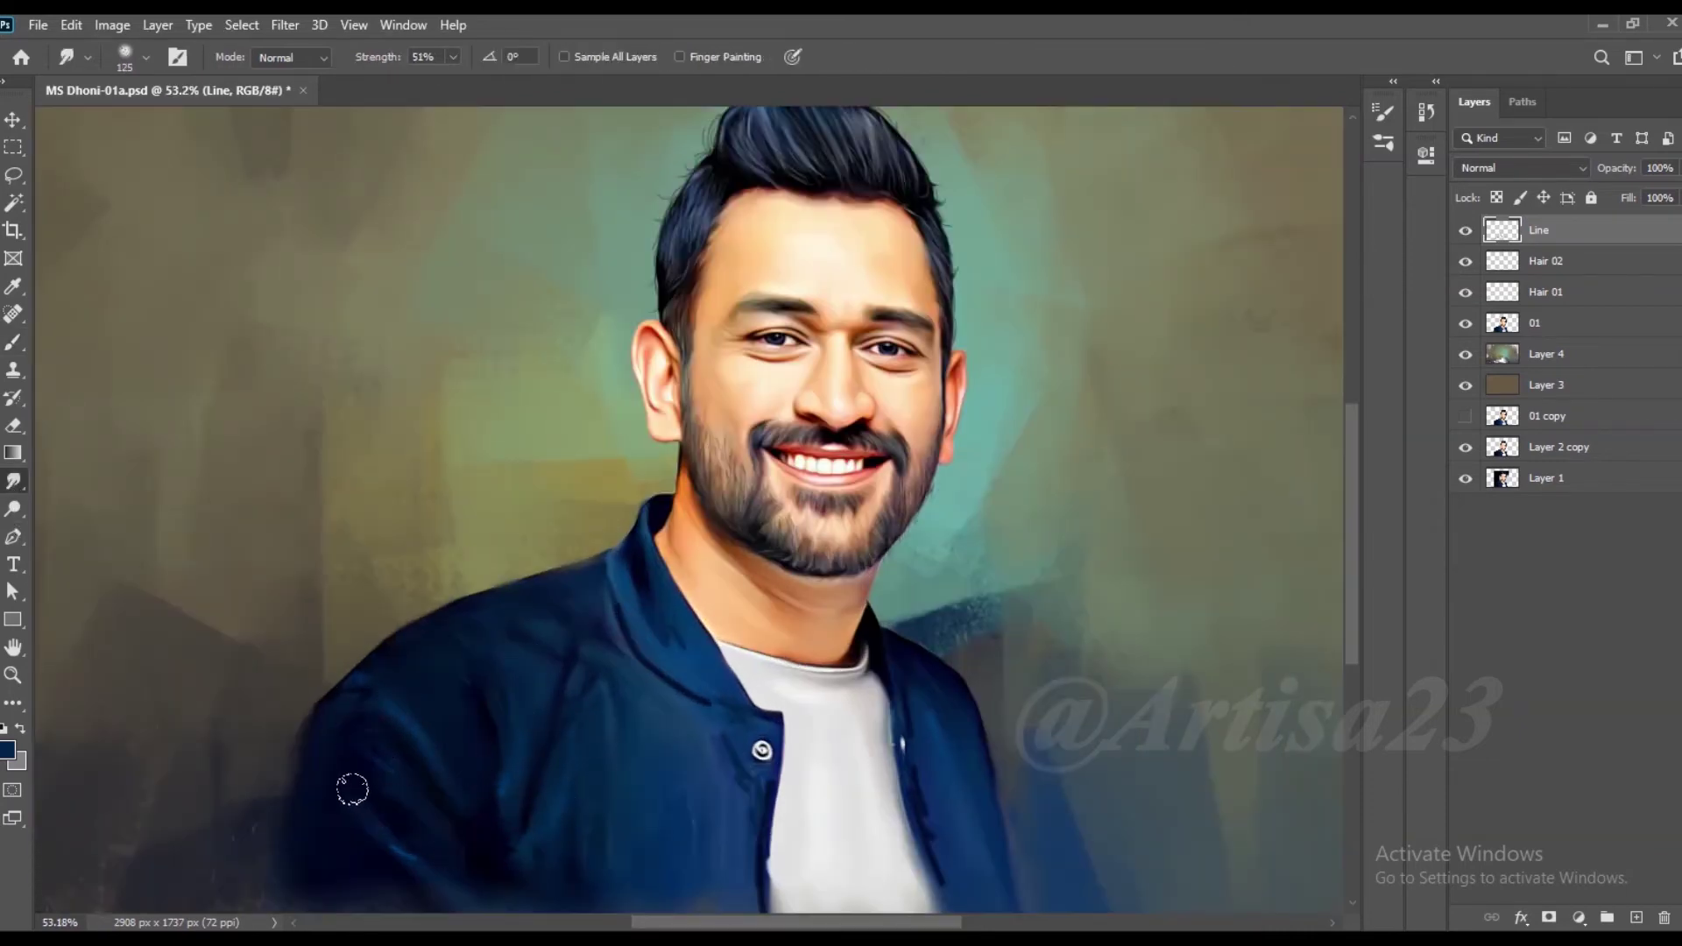
pyautogui.scroll(-2, 613, 708)
pyautogui.scroll(3, 678, 689)
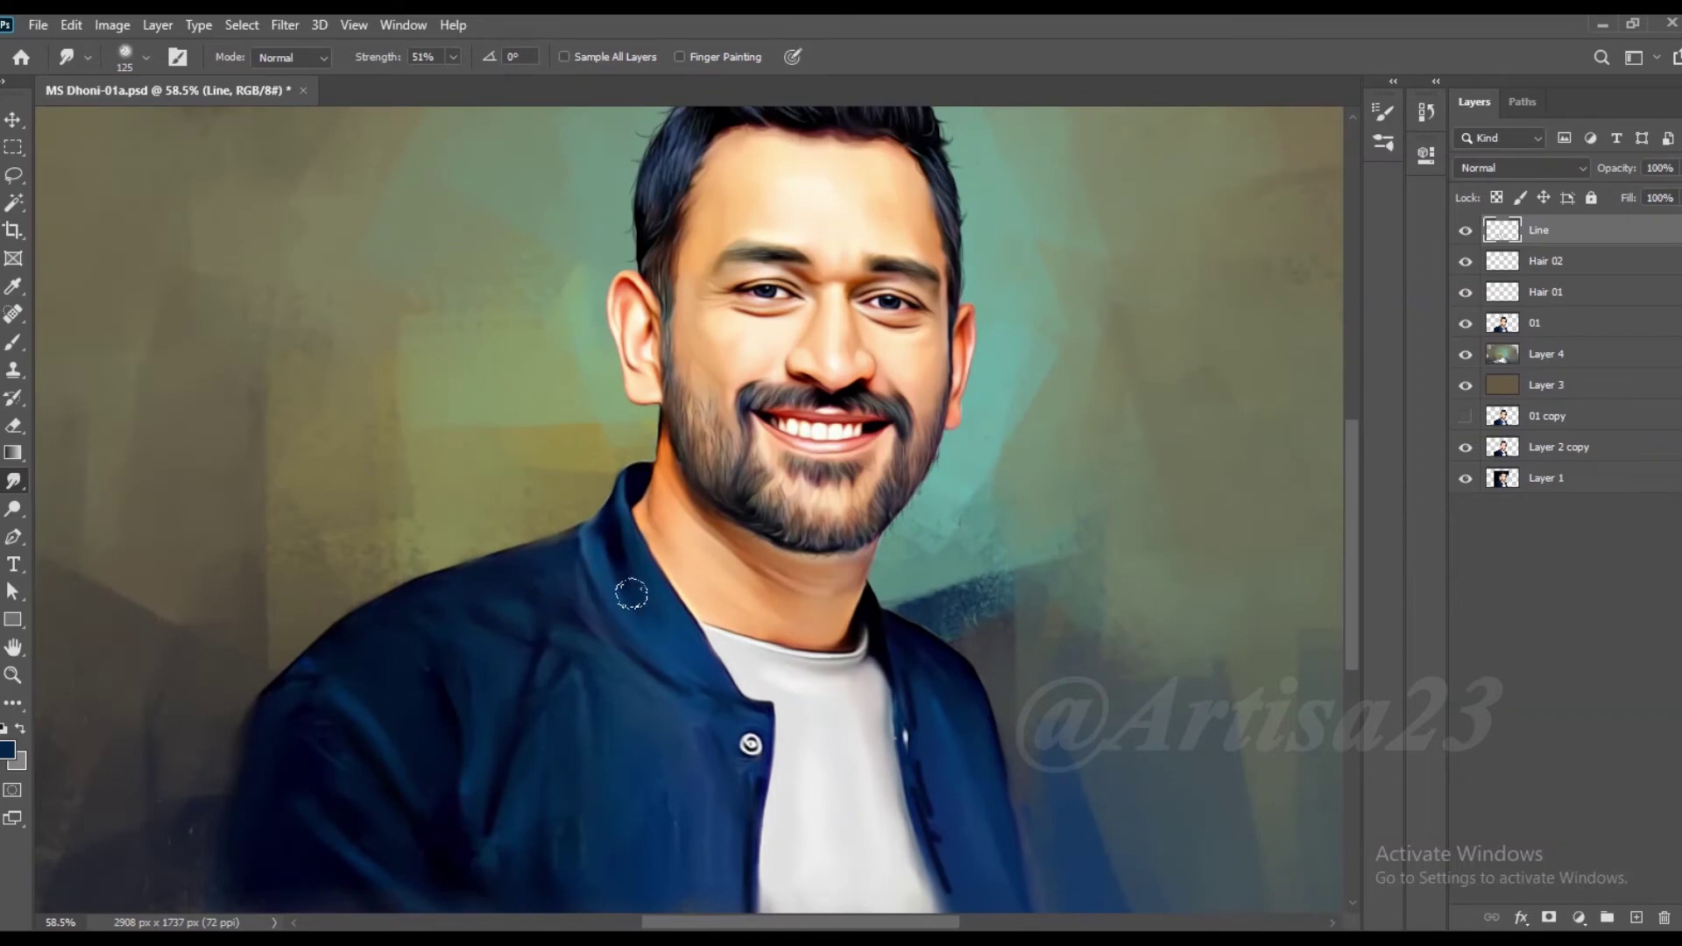
pyautogui.scroll(-3, 961, 795)
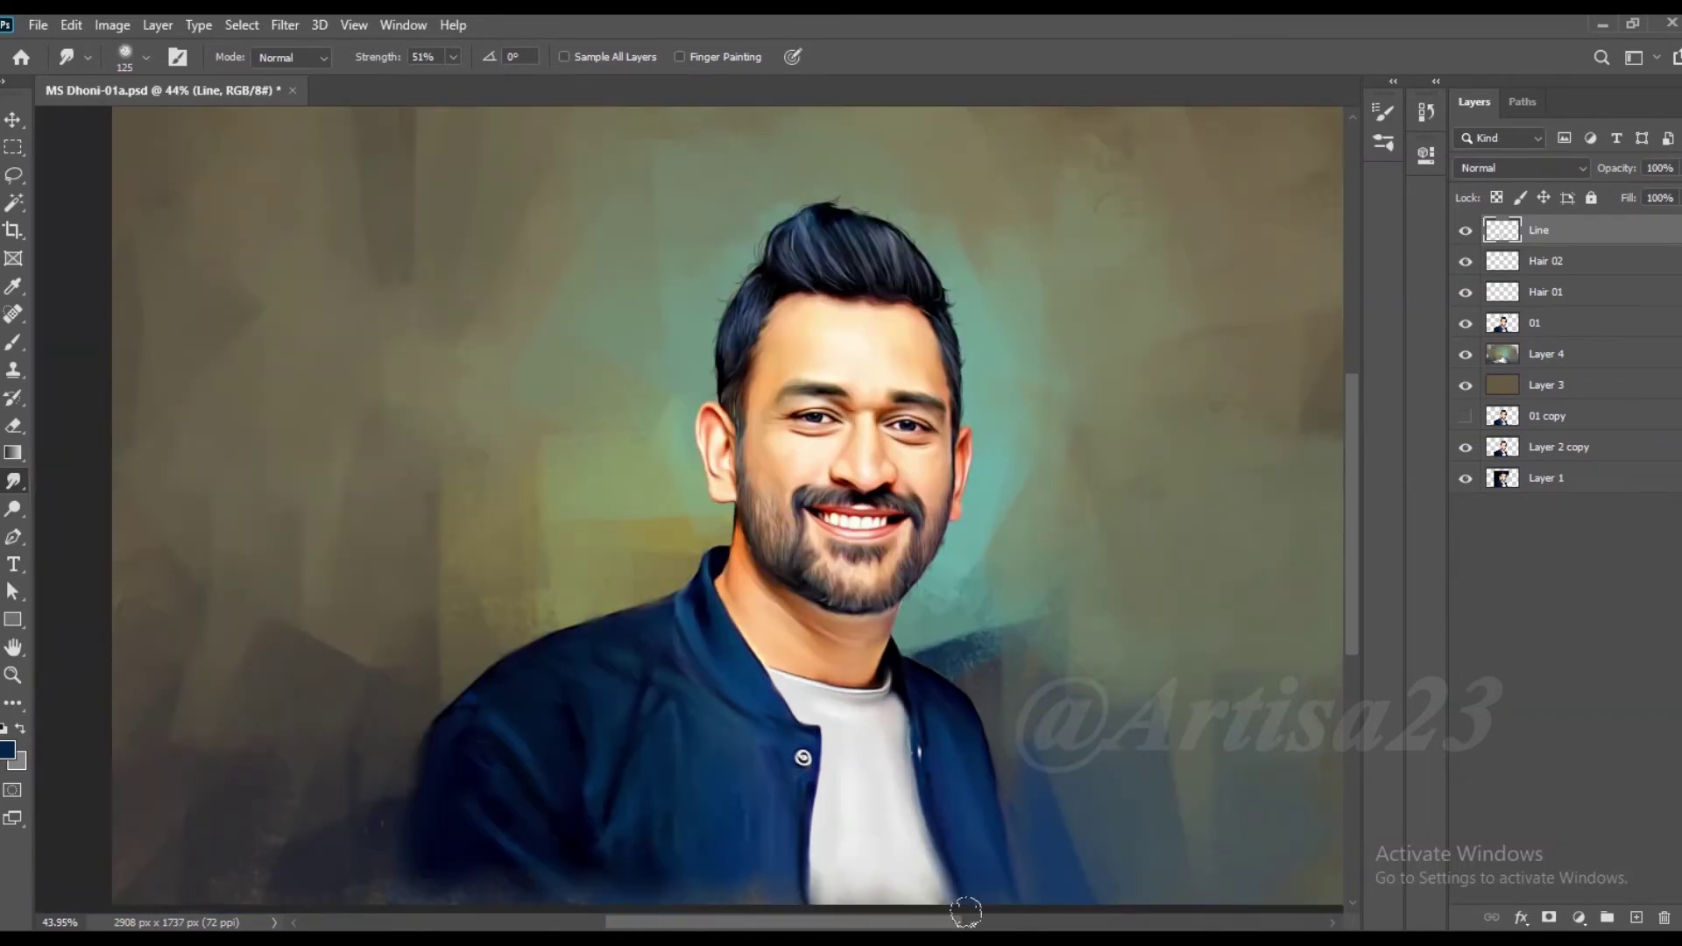
pyautogui.scroll(-2, 646, 780)
pyautogui.keyDown('ctrl'); pyautogui.click(609, 755); pyautogui.keyUp('ctrl')
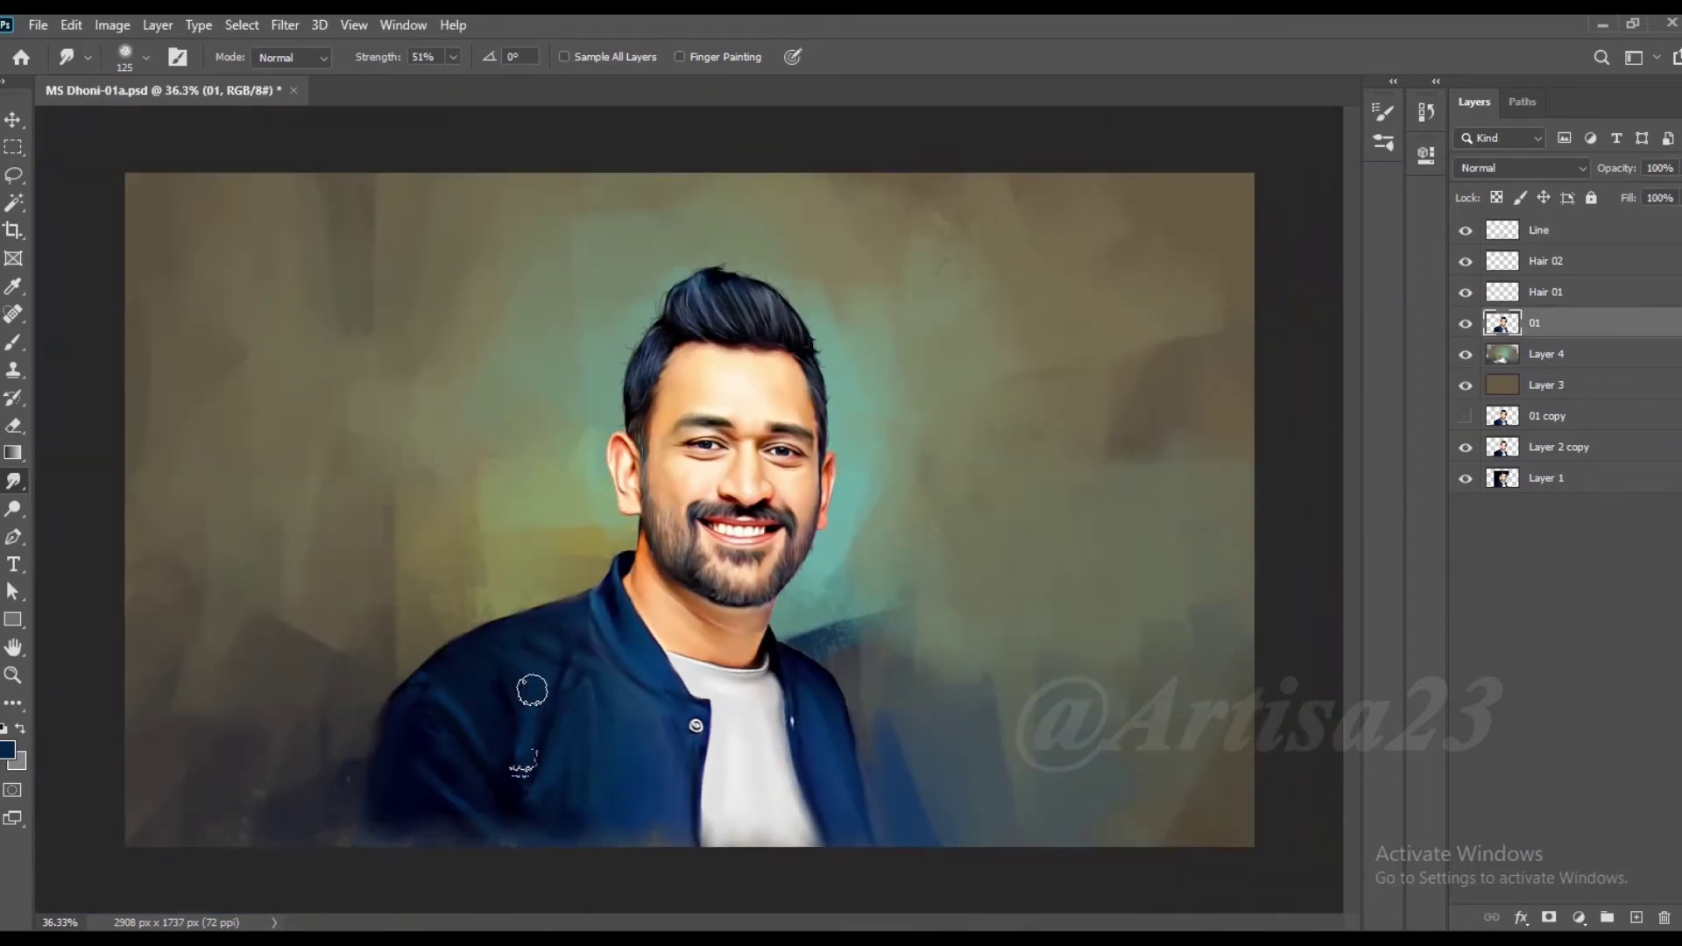
# Step: Add a new empty layer at the top of the layer stack
pyautogui.scroll(-2, 687, 807)
pyautogui.scroll(4, 905, 619)
pyautogui.scroll(-1, 728, 469)
pyautogui.scroll(-1, 734, 477)
pyautogui.scroll(1, 763, 401)
pyautogui.hotkey('ctrl', 'shift', 'alt', 'n')
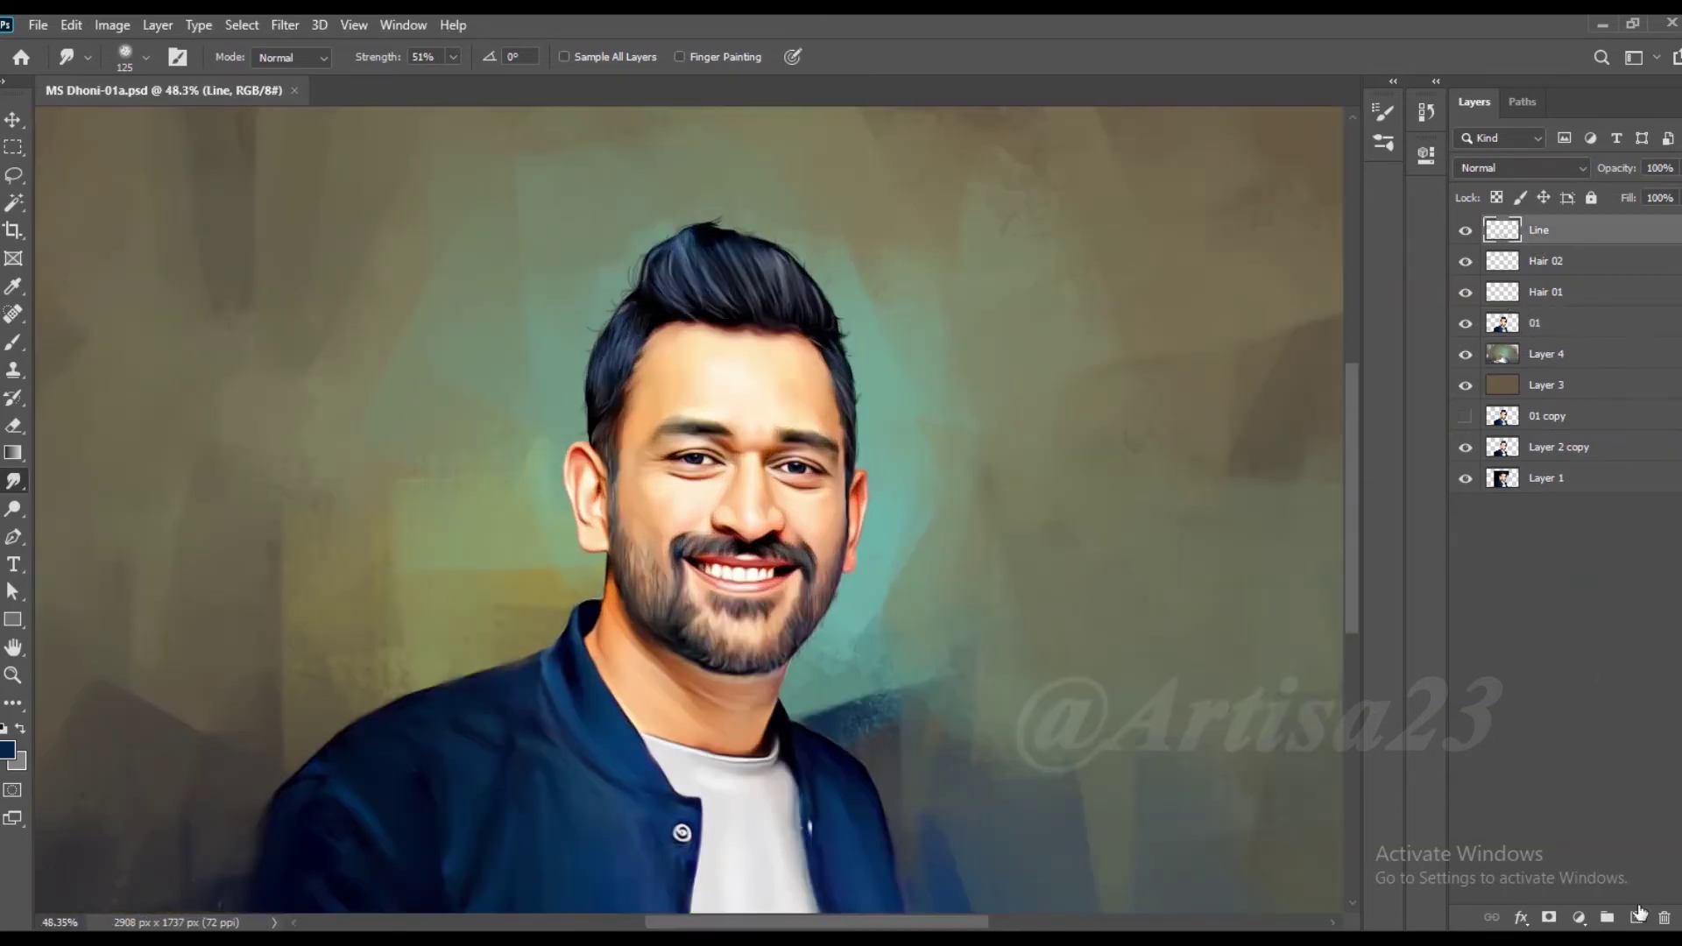
# Step: Rename the new layer to 'Color 01'
pyautogui.doubleClick(1546, 229)
pyautogui.write('Color 01')
pyautogui.press('Return')
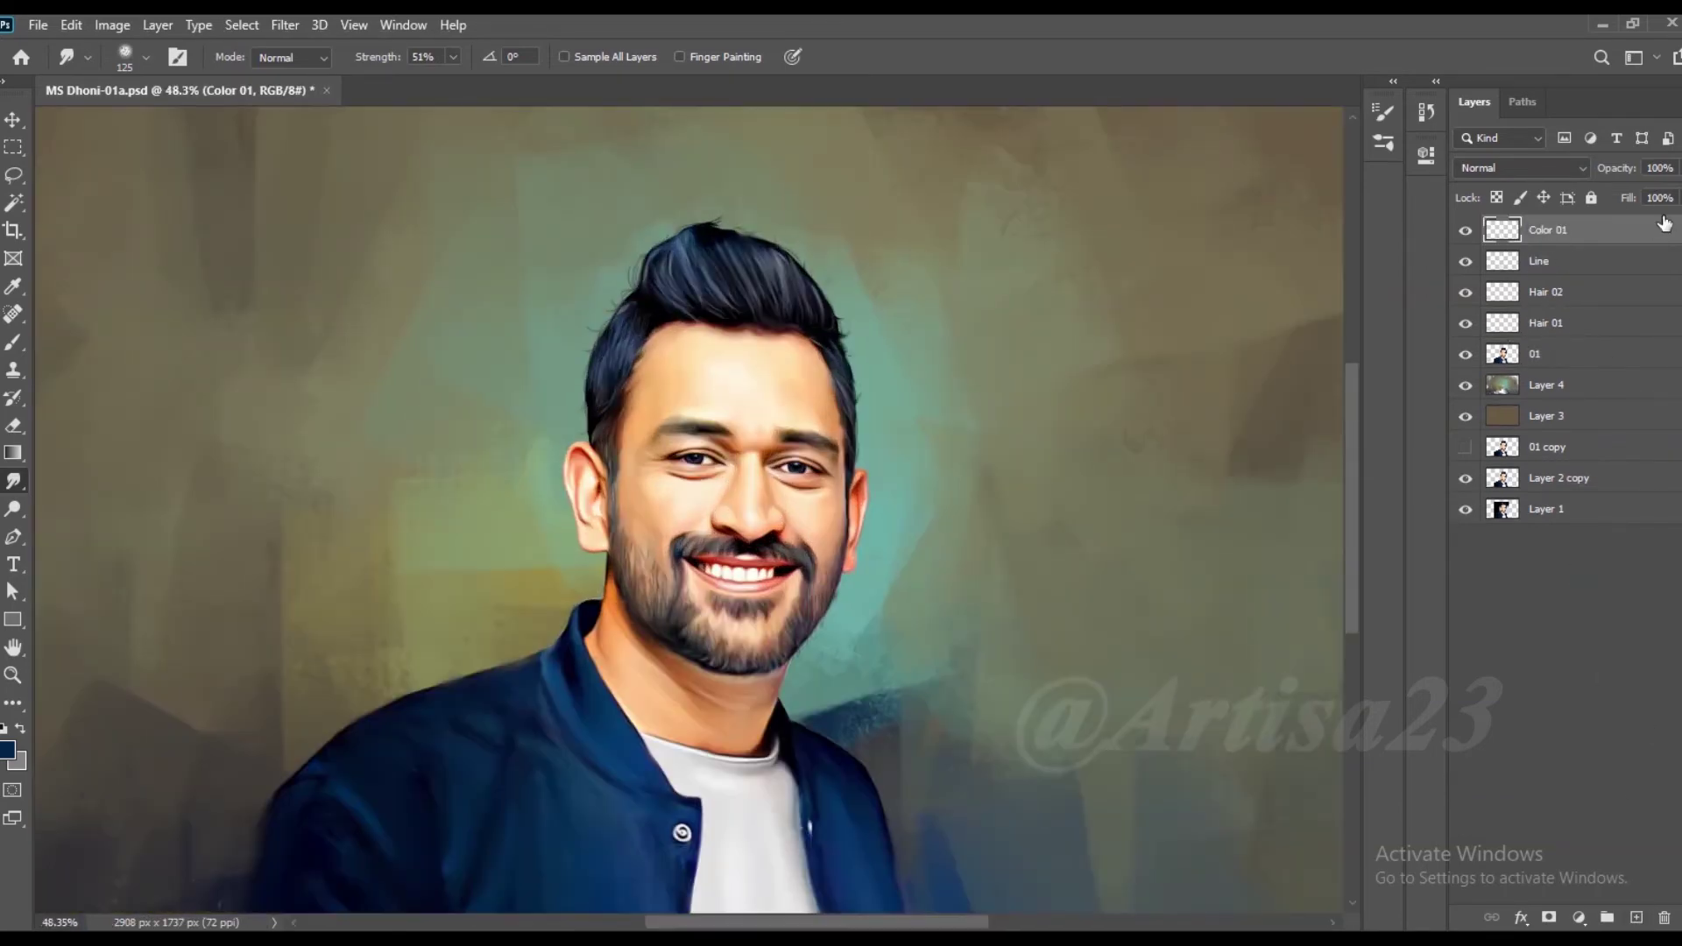
pyautogui.scroll(-2, 788, 411)
pyautogui.scroll(1, 821, 413)
# Step: Choose a dark red paint colour and lower the brush opacity
pyautogui.press('b')
pyautogui.click(7, 750)
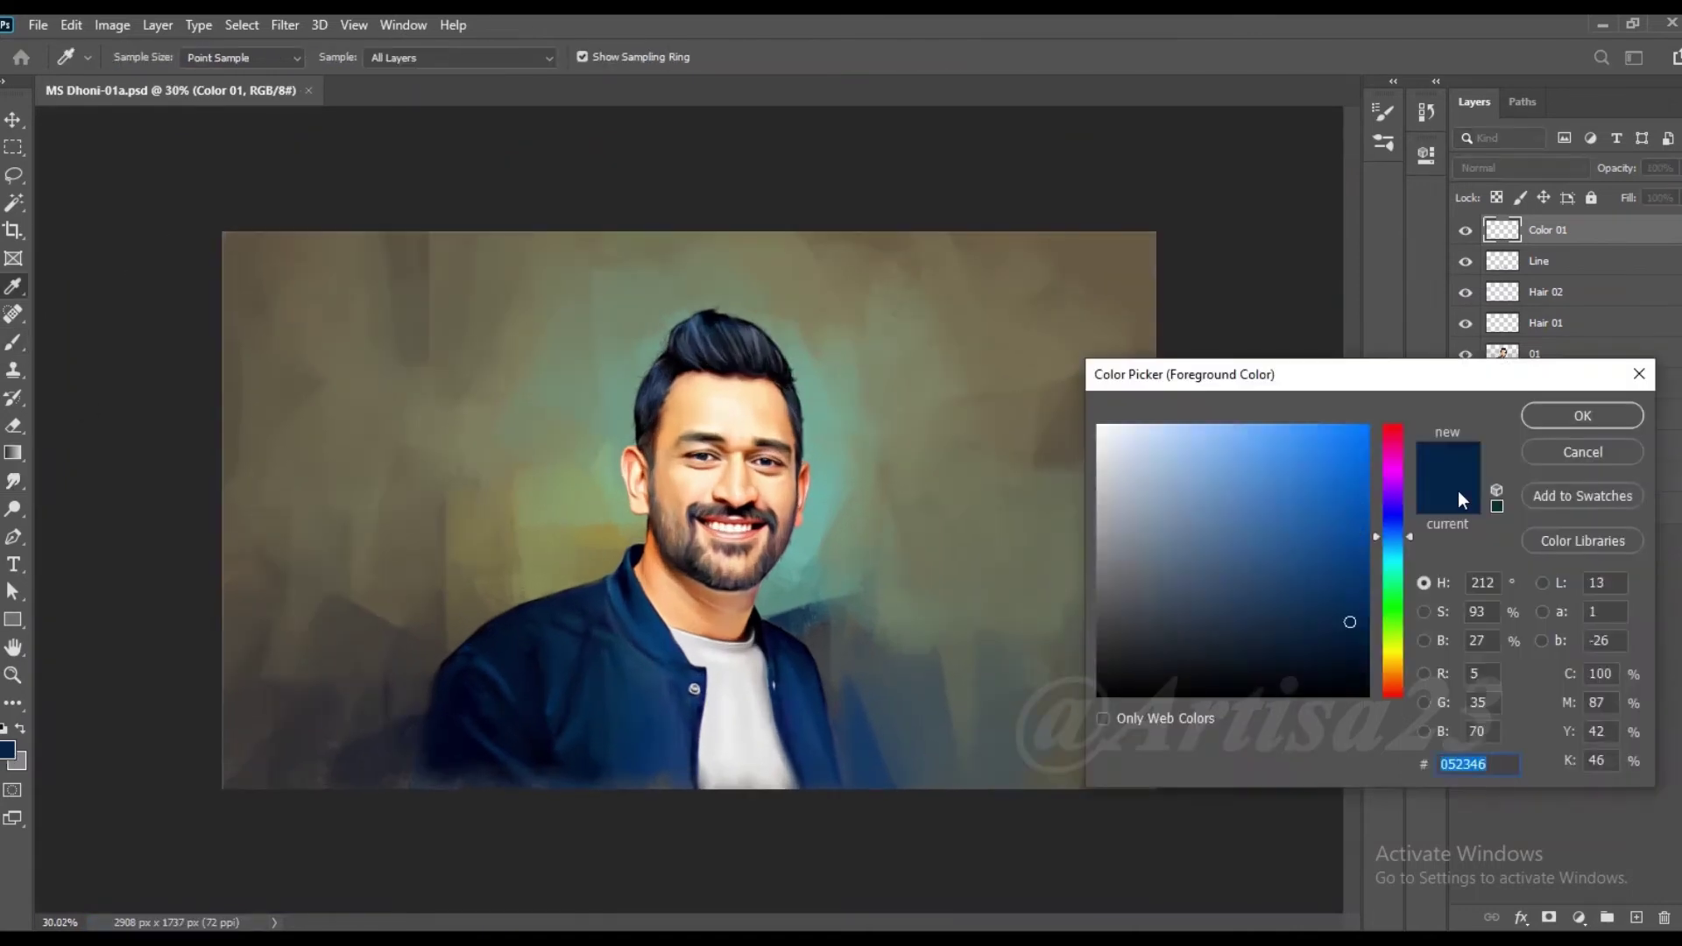
pyautogui.click(1367, 581)
pyautogui.click(1584, 413)
pyautogui.click(482, 57)
pyautogui.click(413, 81)
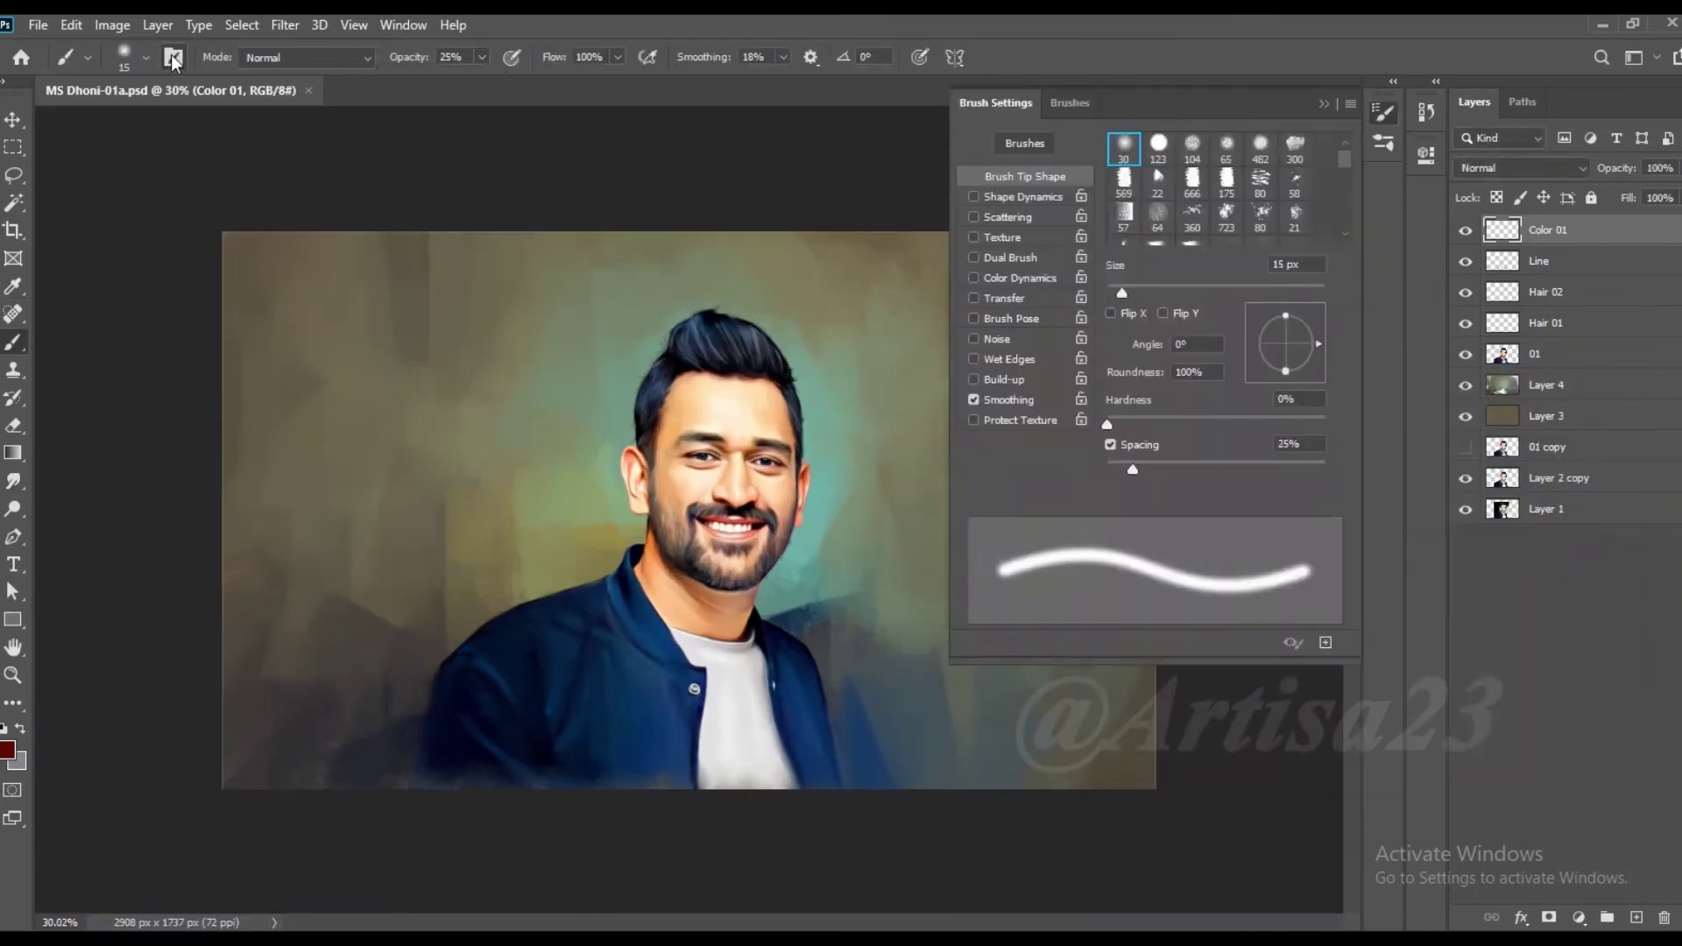
pyautogui.click(484, 57)
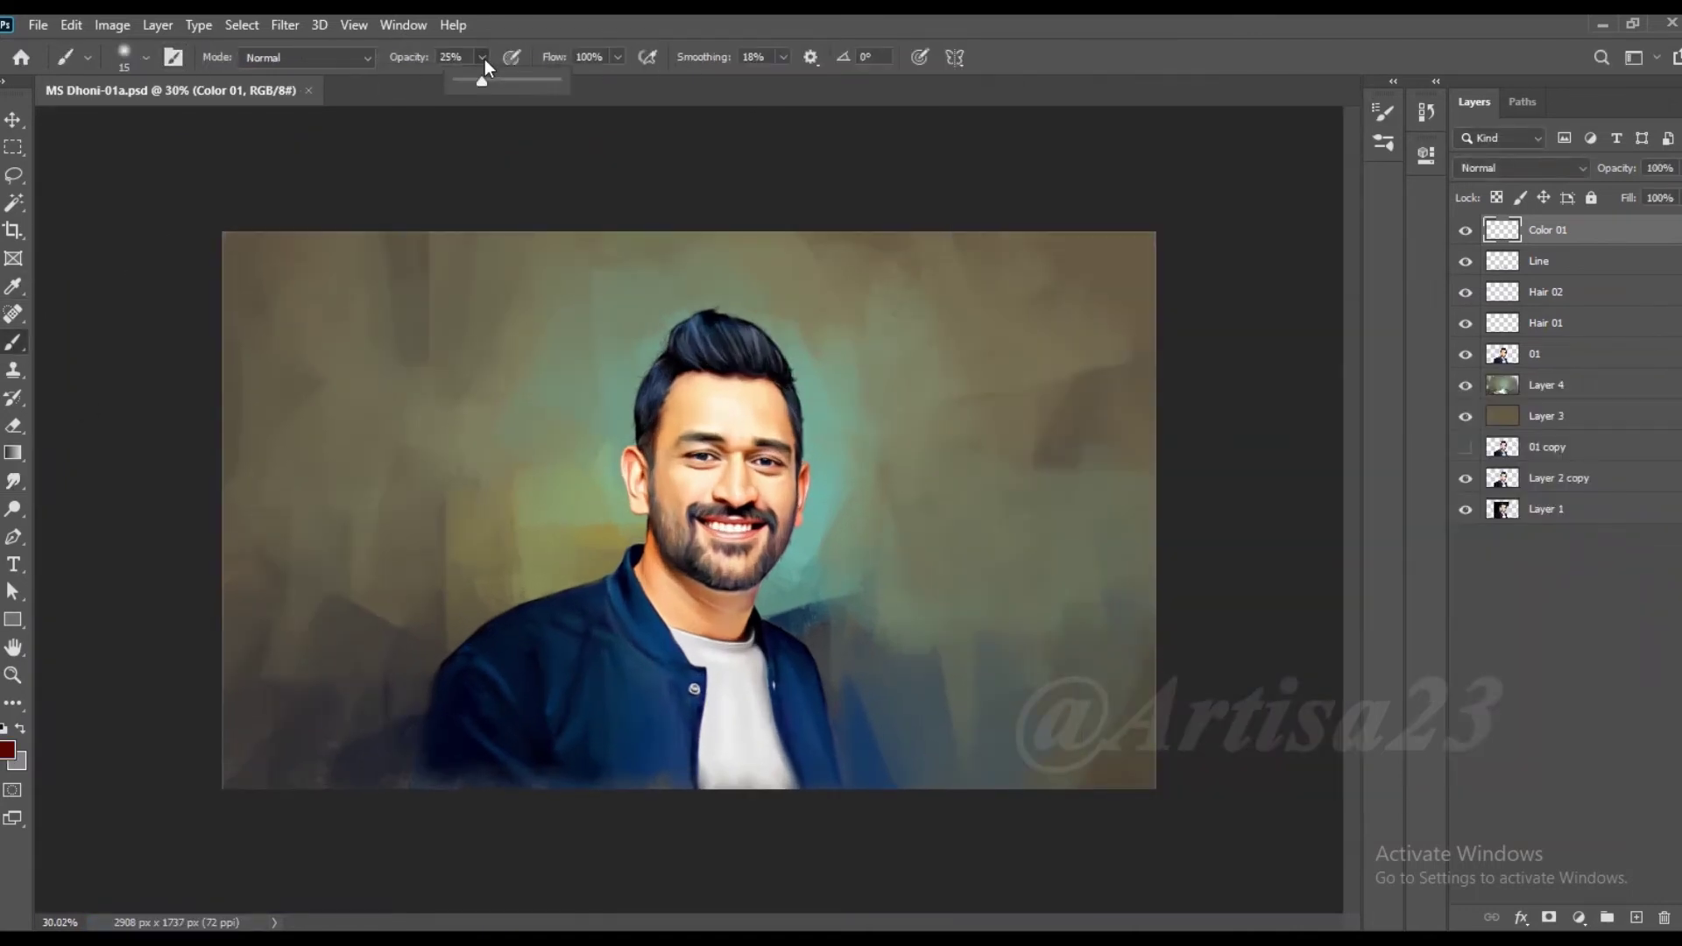
# Step: Set Color 01's blend mode to Color and select the figure's outline
pyautogui.click(1520, 168)
pyautogui.click(1490, 670)
pyautogui.press('v')
pyautogui.keyDown('ctrl'); pyautogui.click(1502, 354); pyautogui.keyUp('ctrl')
pyautogui.scroll(2, 821, 451)
# Step: Paint warm colour over the face with brush sizes 40–90, then save
pyautogui.press('b')
pyautogui.scroll(2, 821, 452)
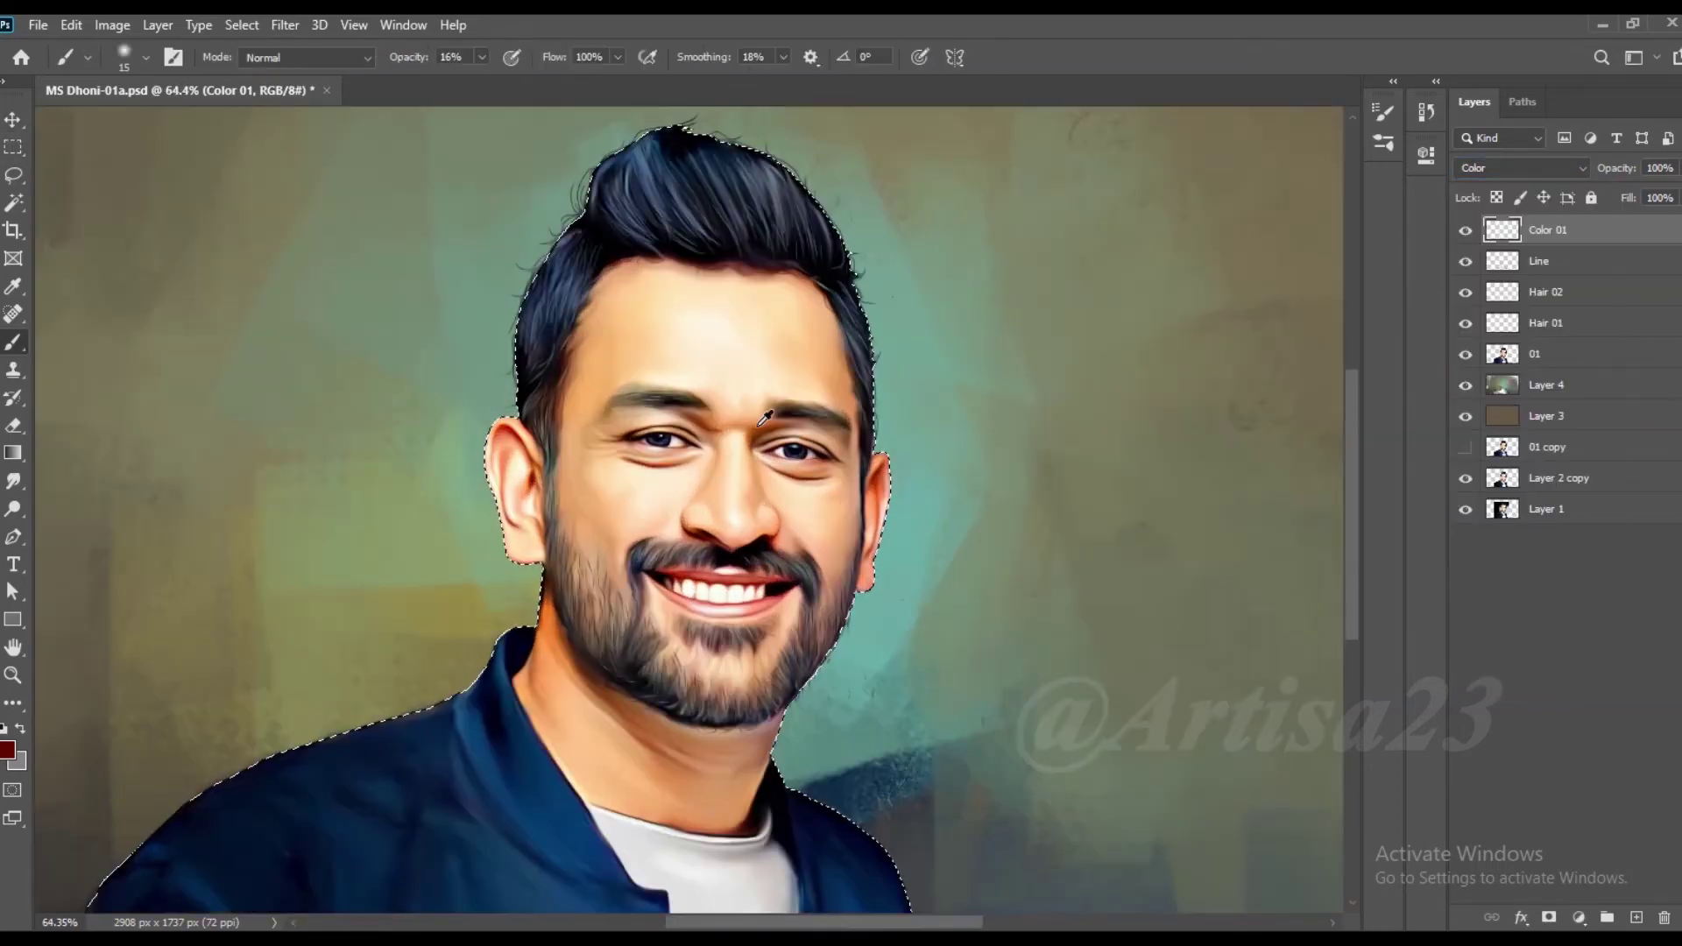
pyautogui.press('[')
pyautogui.press('[')
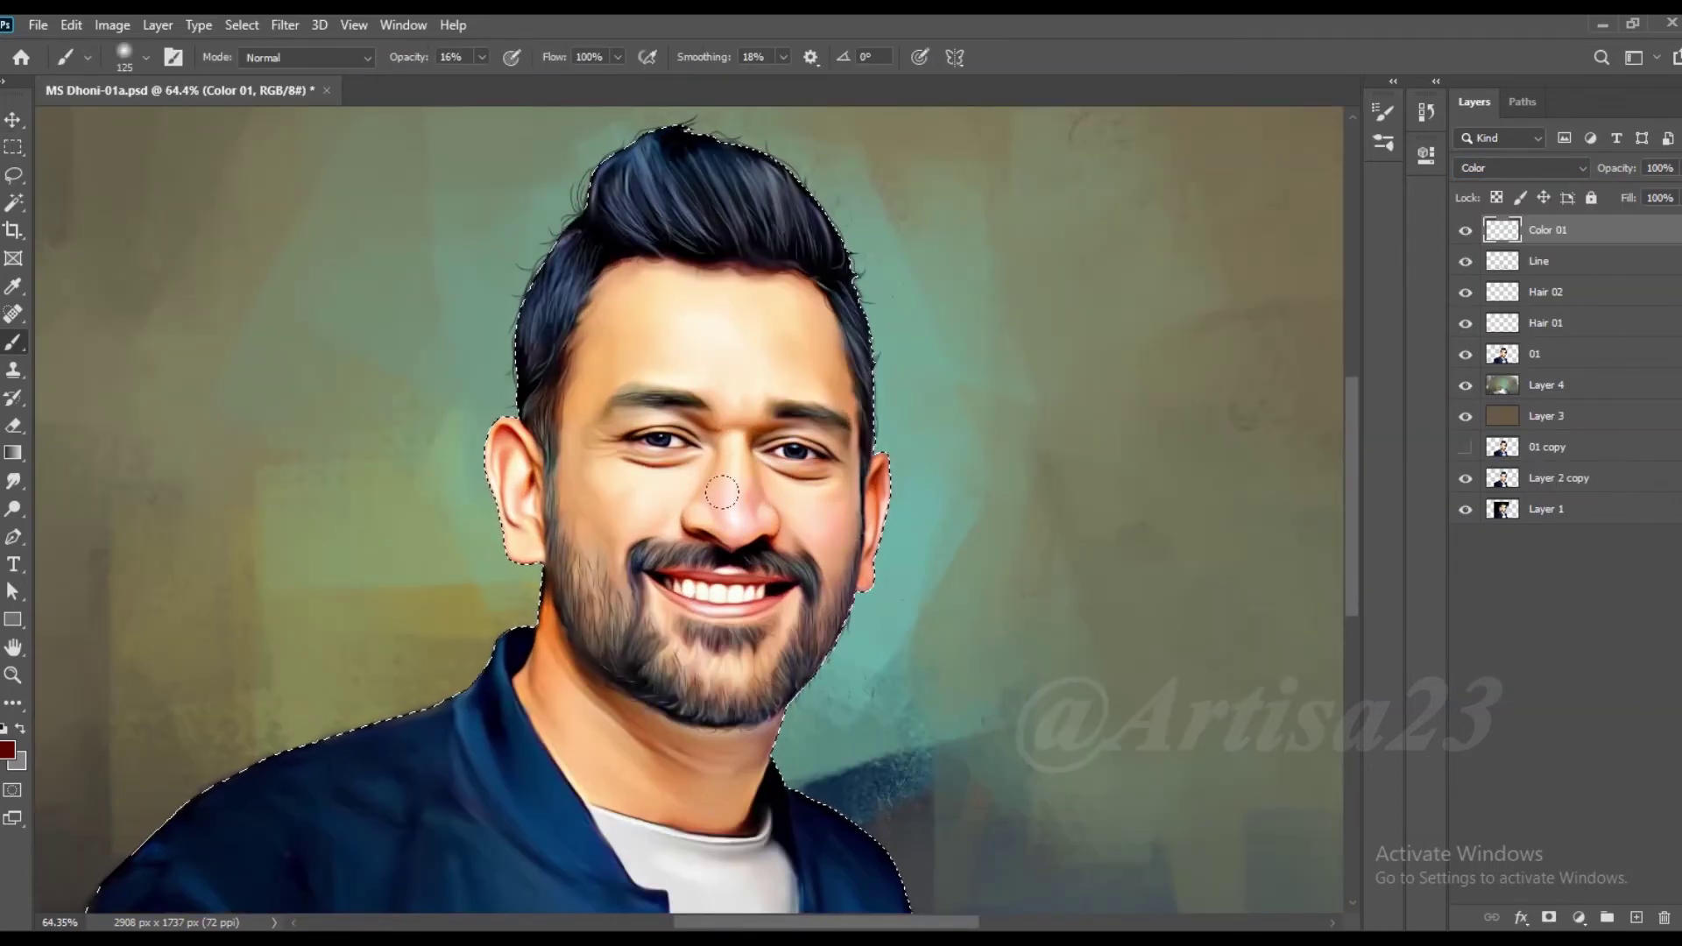
pyautogui.press('[')
pyautogui.press('[')
pyautogui.press('[')
pyautogui.press(']')
pyautogui.press('[')
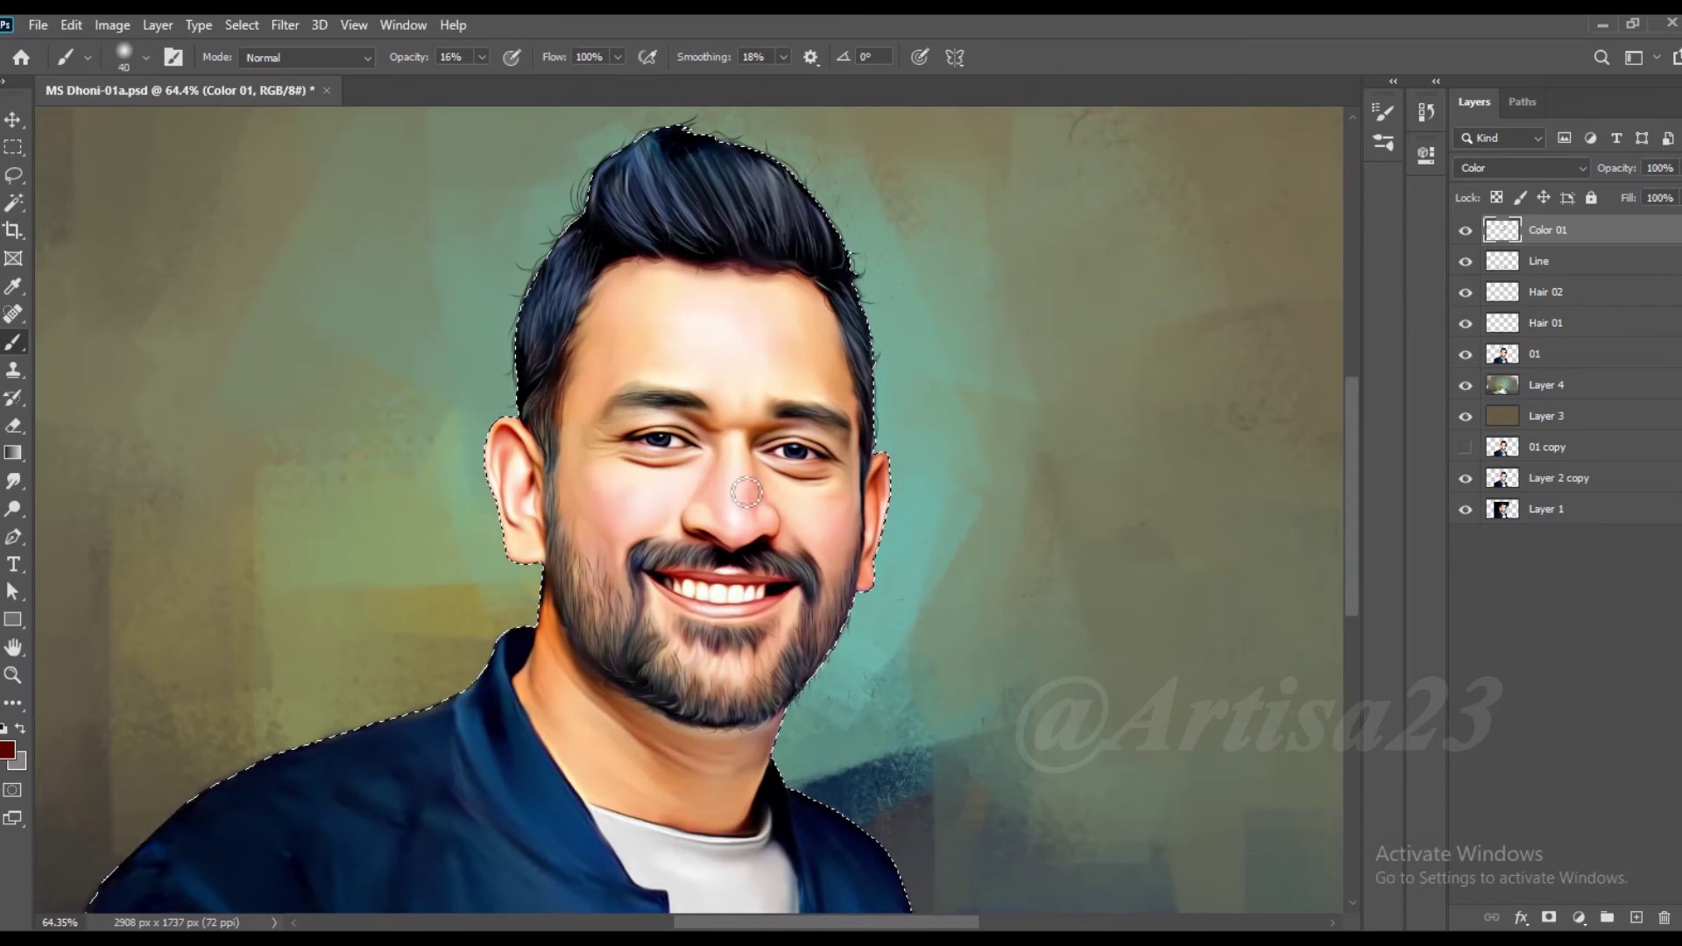
pyautogui.press(']')
pyautogui.press(']')
pyautogui.press(']')
pyautogui.press('[')
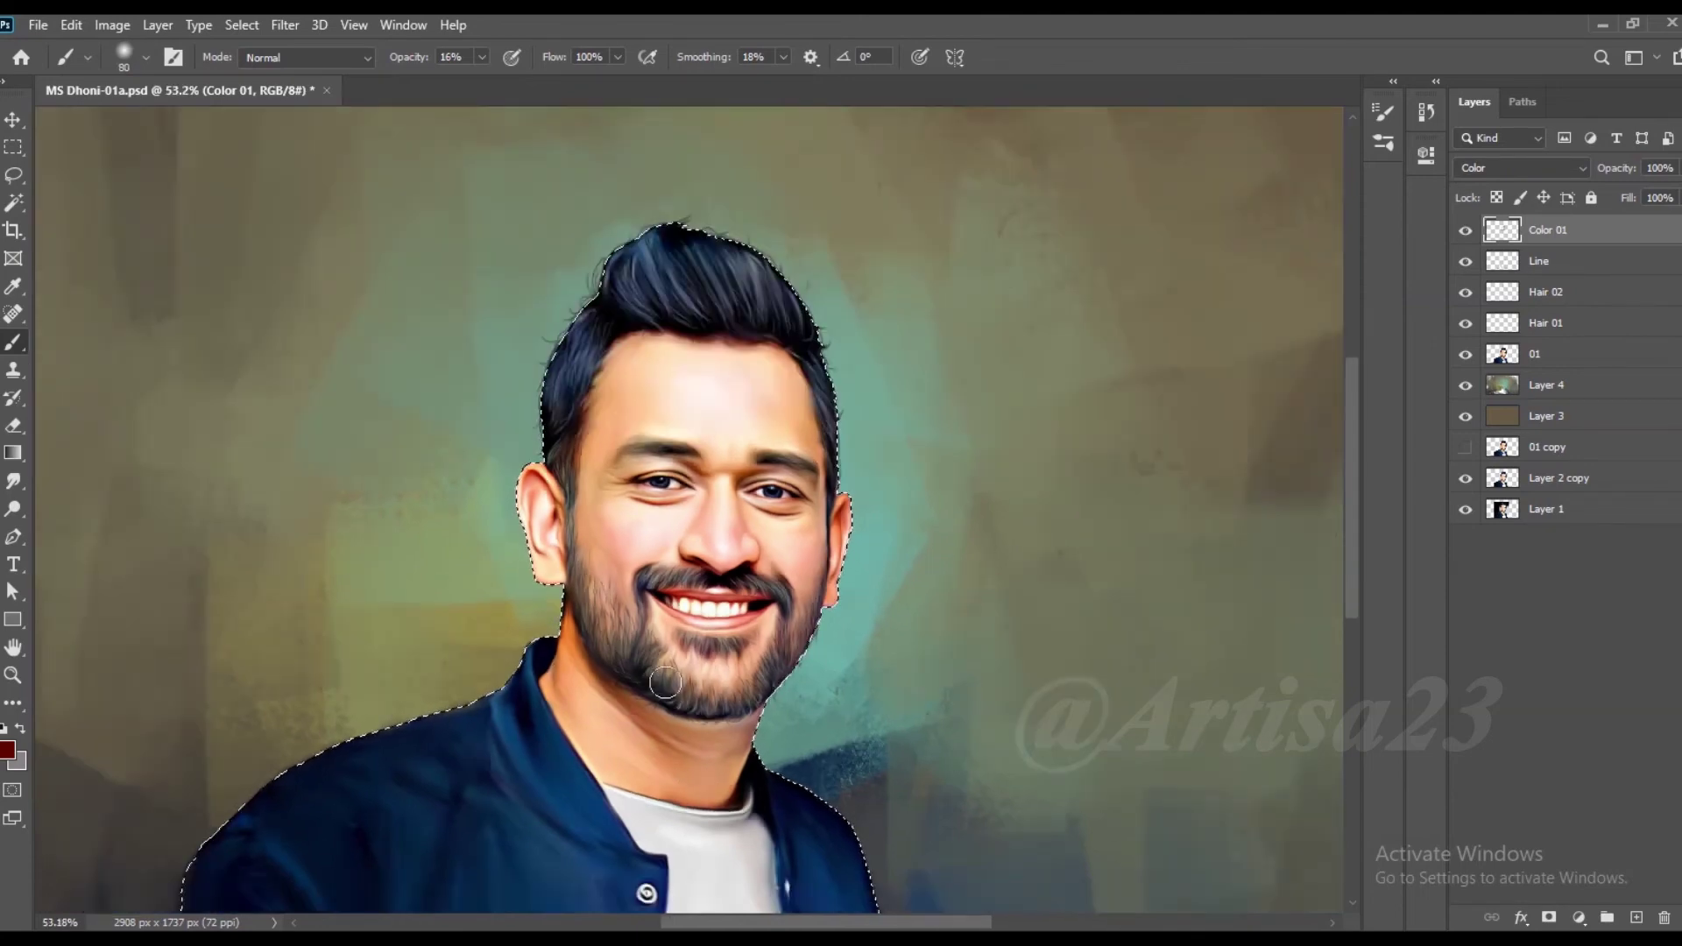
pyautogui.scroll(-1, 683, 680)
pyautogui.hotkey('ctrl', 's')
# Step: Smudge the skin colour smooth with a 100–150 smudge size
pyautogui.click(14, 480)
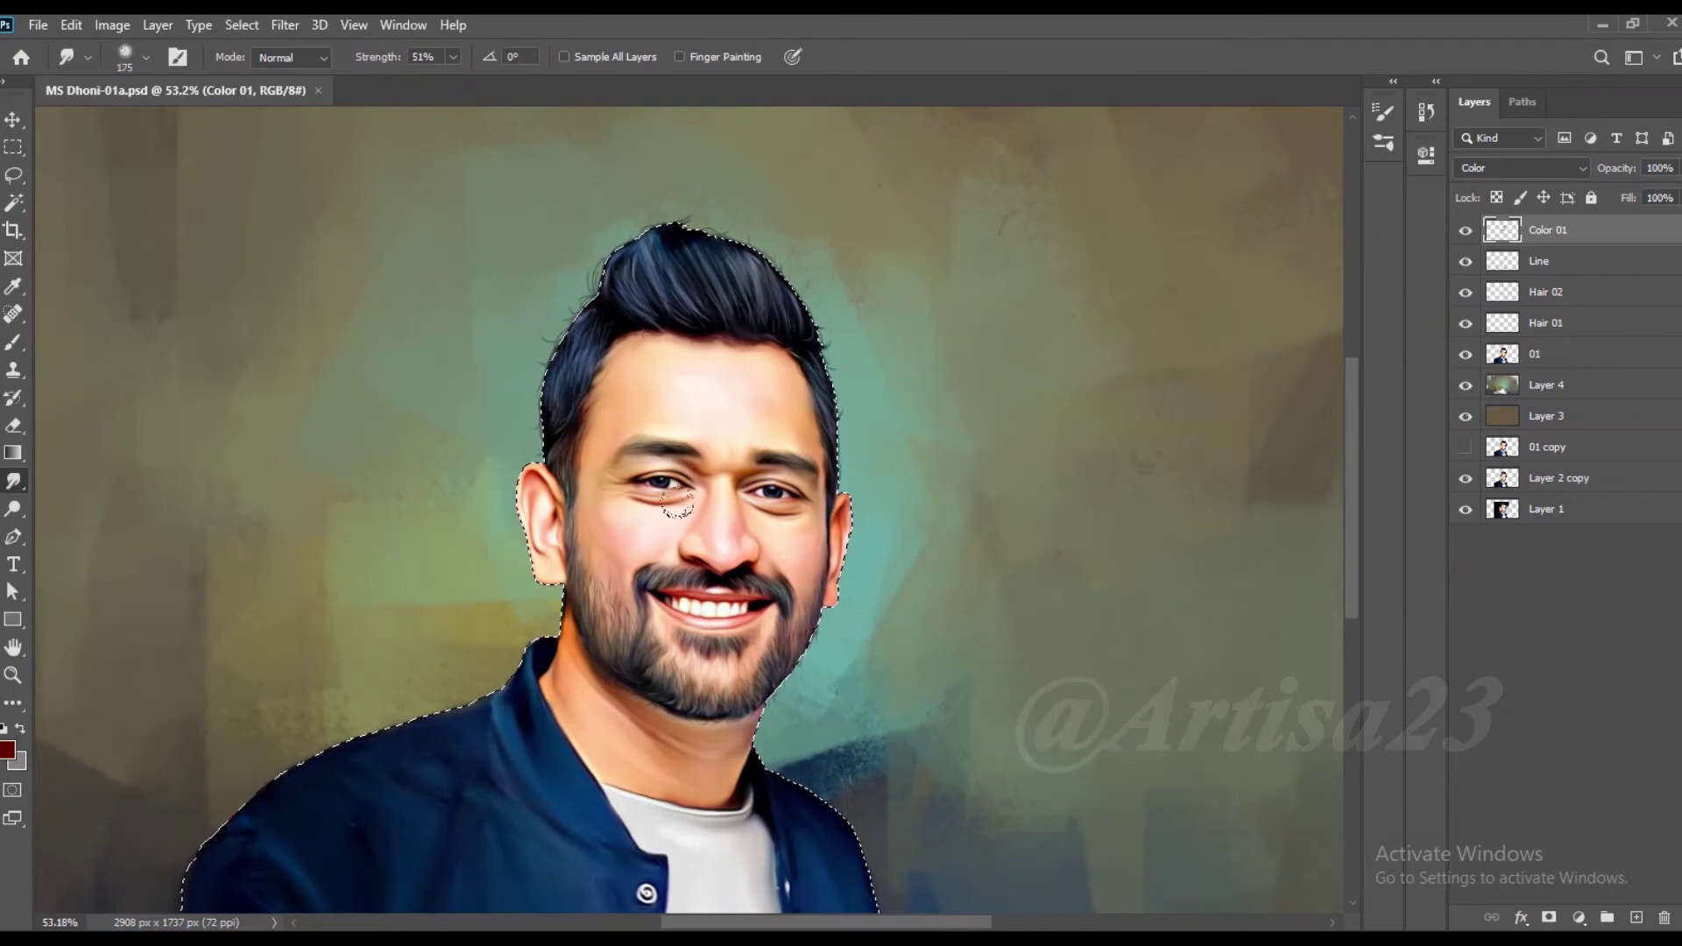
pyautogui.press('[')
pyautogui.press('[')
pyautogui.press('[')
pyautogui.press(']')
pyautogui.press(']')
pyautogui.press(']')
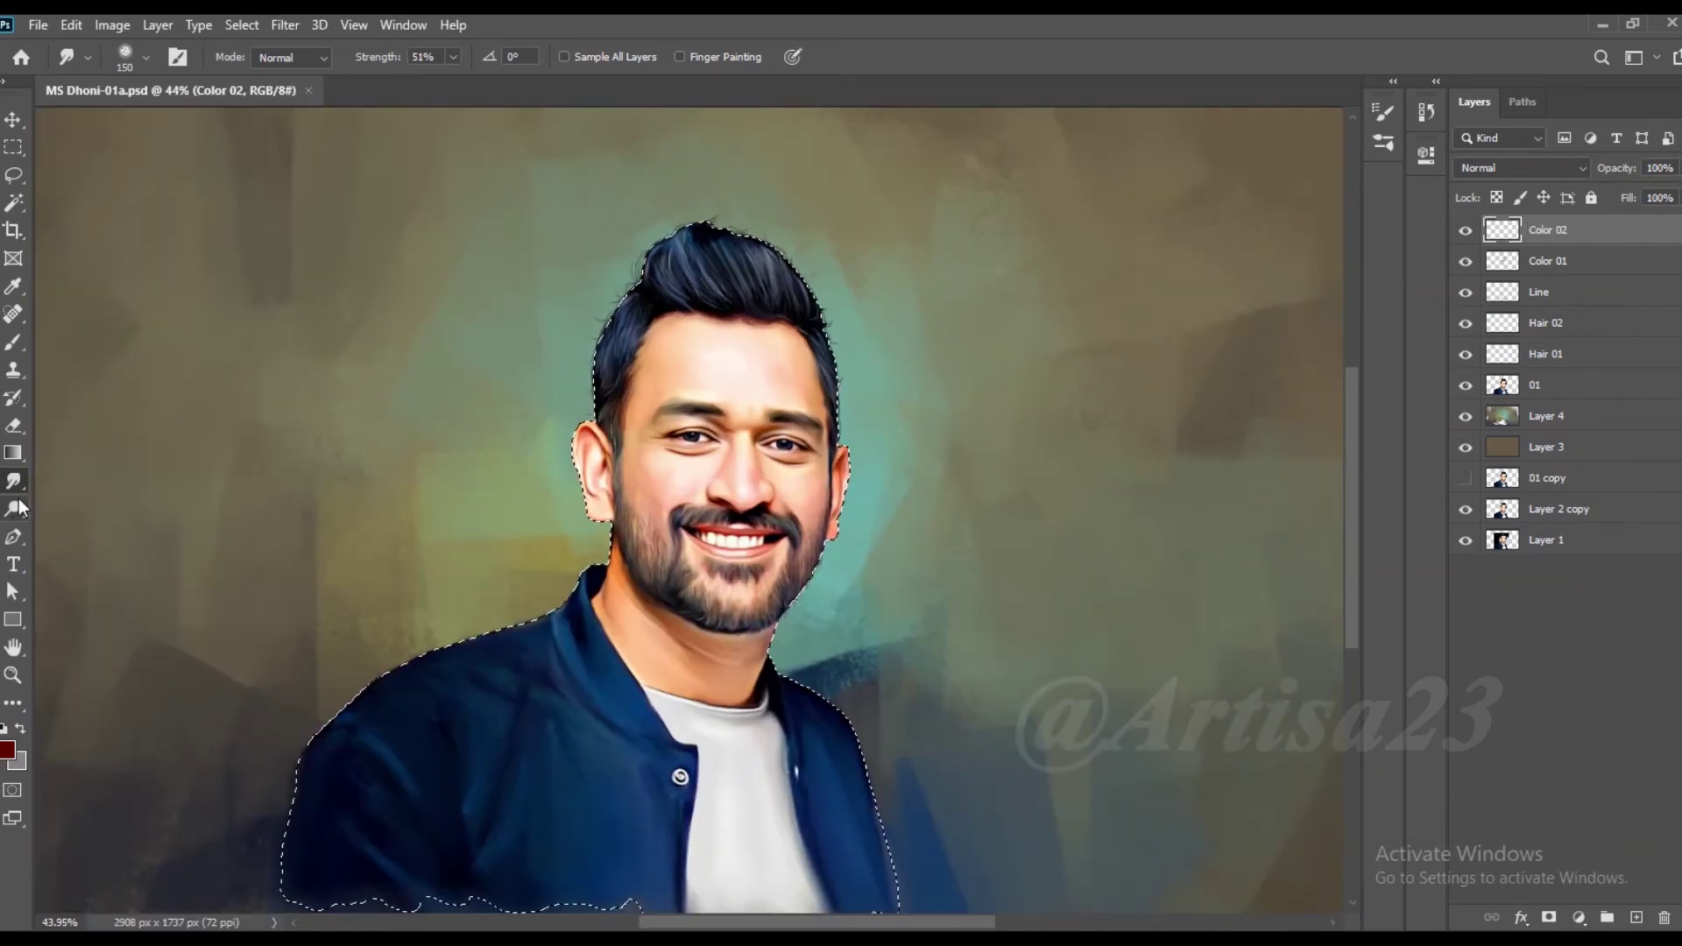
# Step: Pick a golden yellow colour and set Color 02's blend mode to Color
pyautogui.click(8, 751)
pyautogui.click(1388, 660)
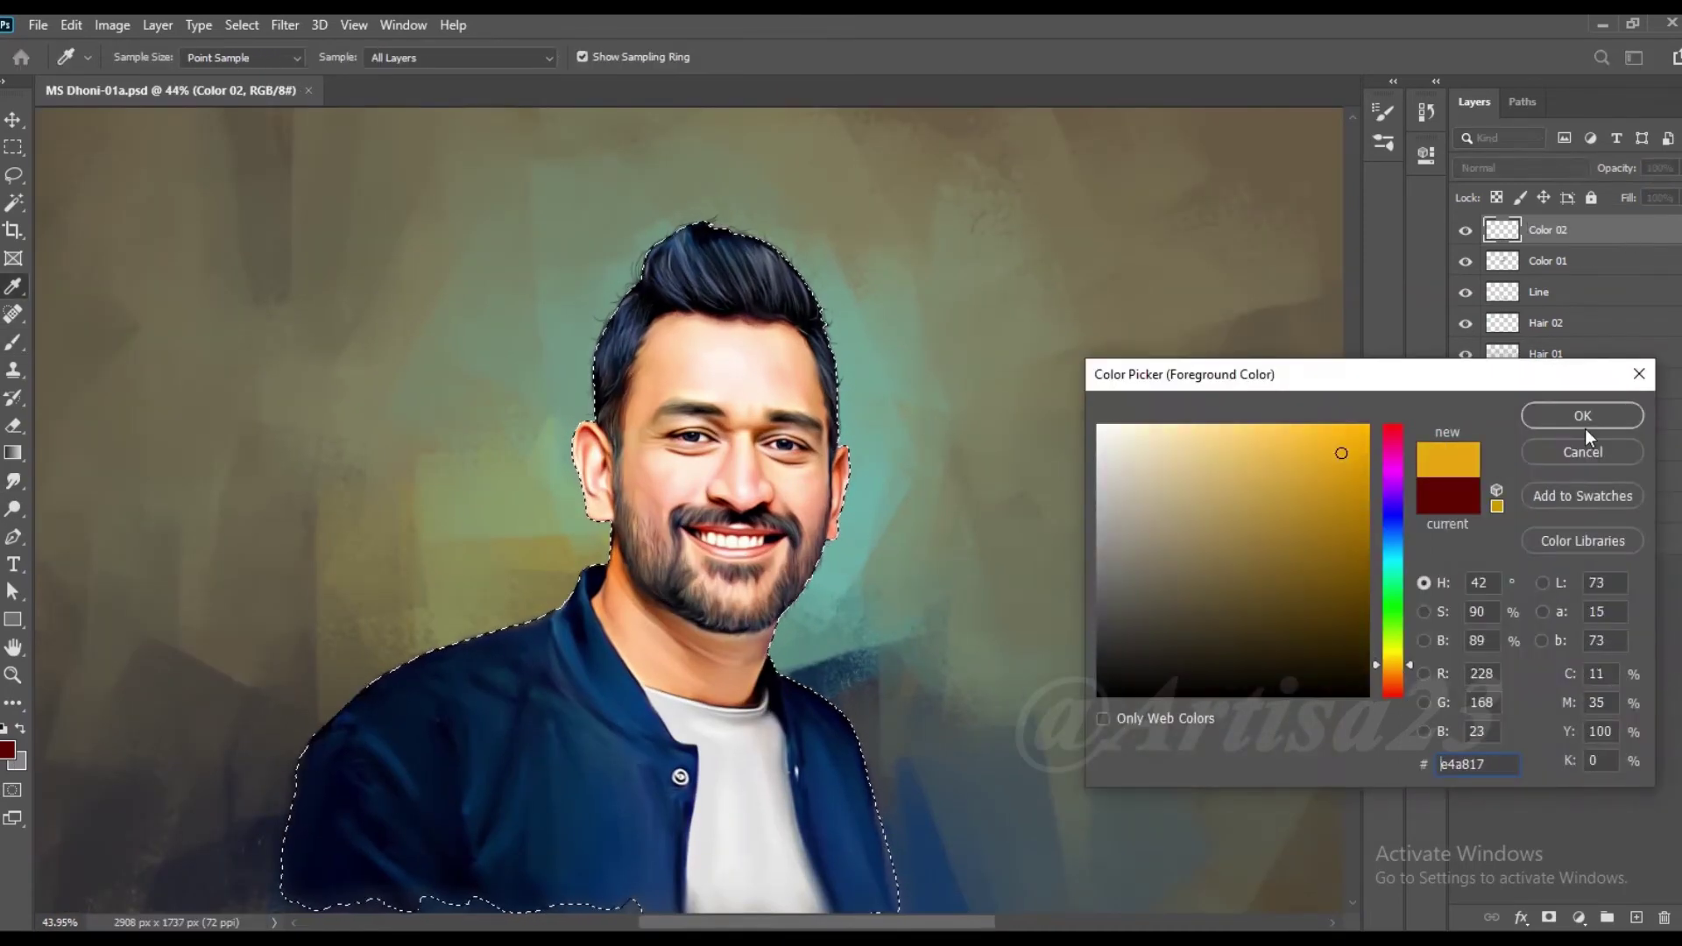
pyautogui.click(1583, 421)
pyautogui.click(1519, 168)
pyautogui.click(1469, 667)
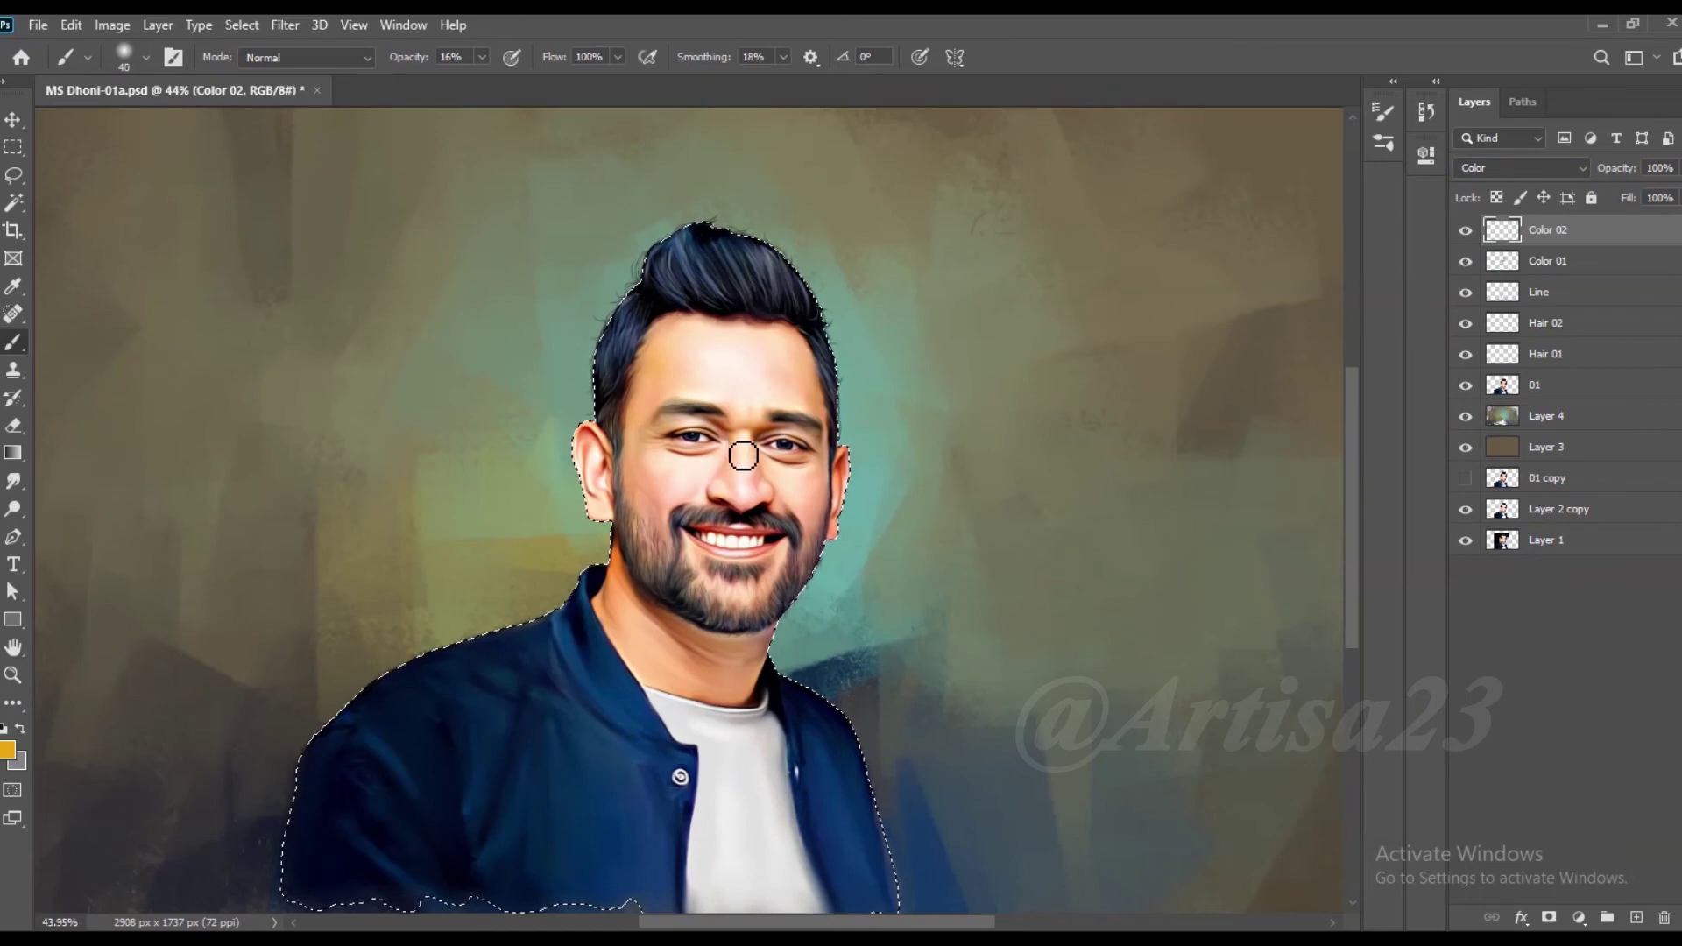
# Step: Paint yellow over the face and smudge the jacket shoulder into the background
pyautogui.press(']')
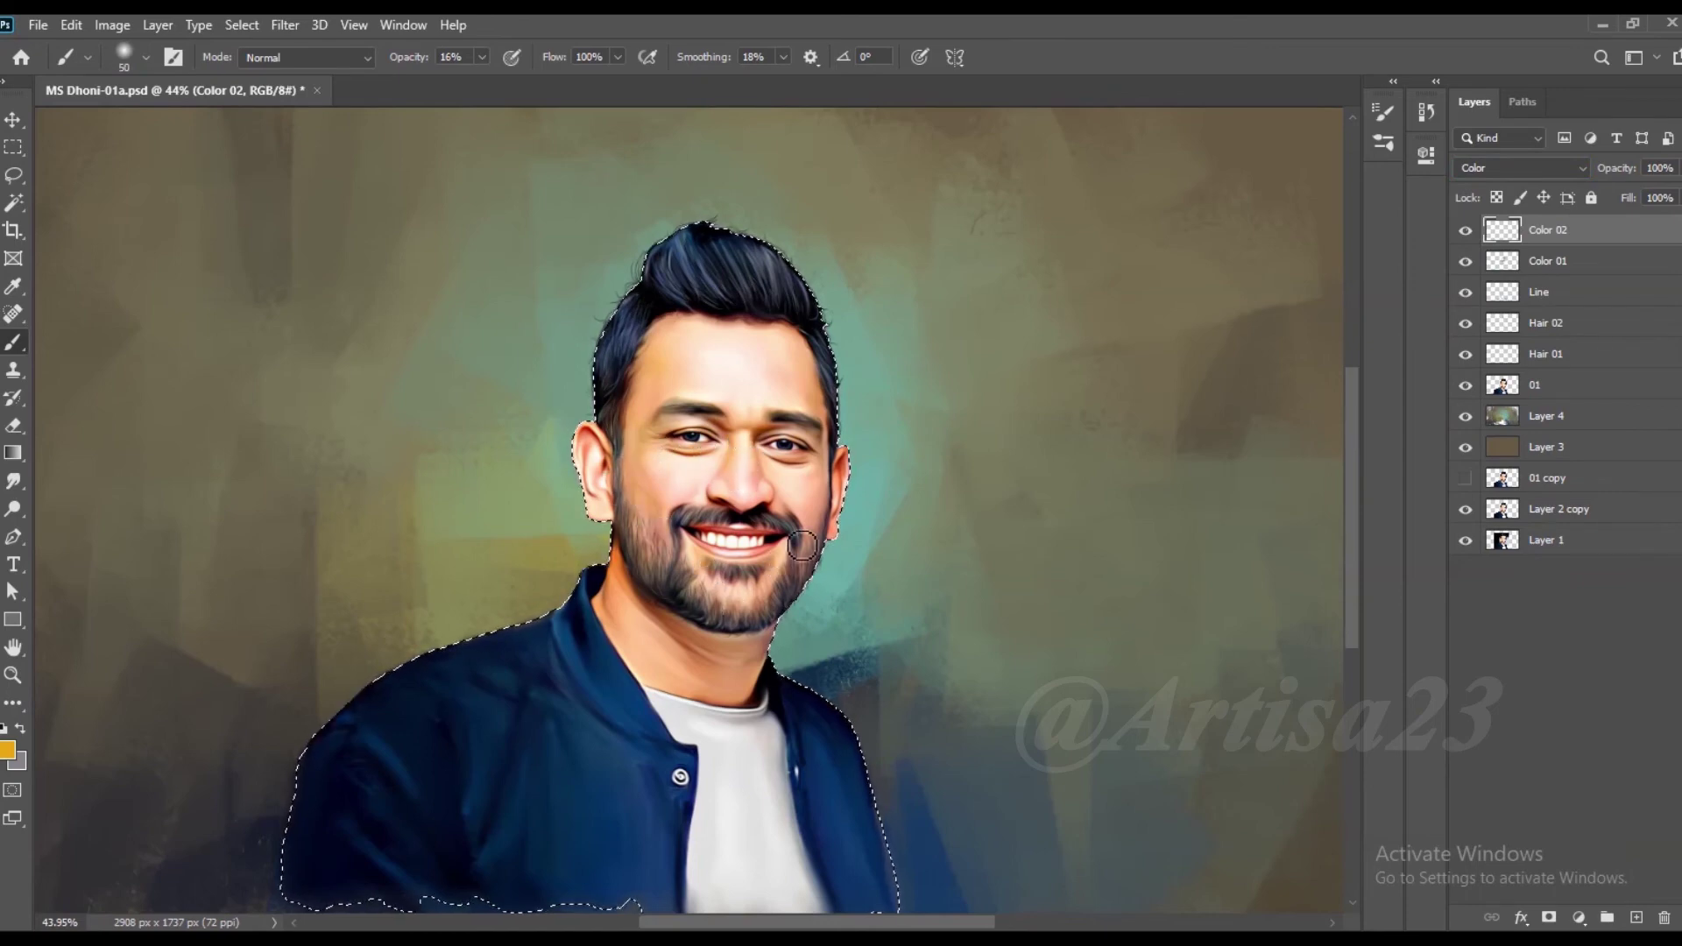
pyautogui.press(']')
pyautogui.press(']')
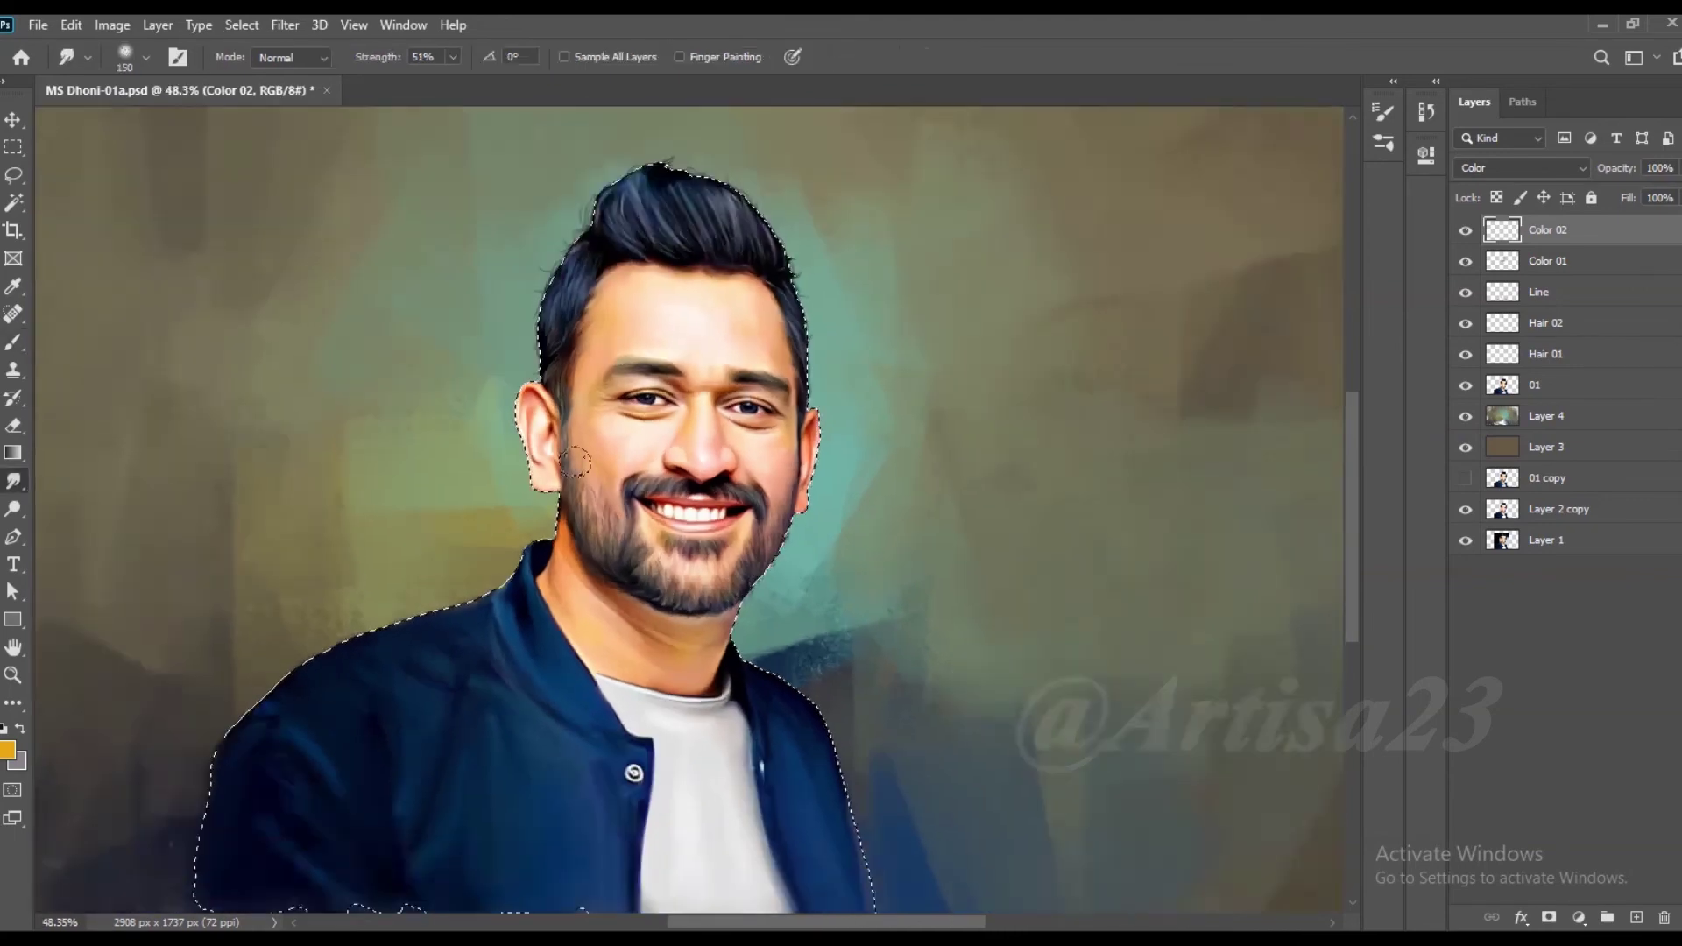
pyautogui.press('[')
pyautogui.moveTo(525, 570); pyautogui.dragTo(298, 675)
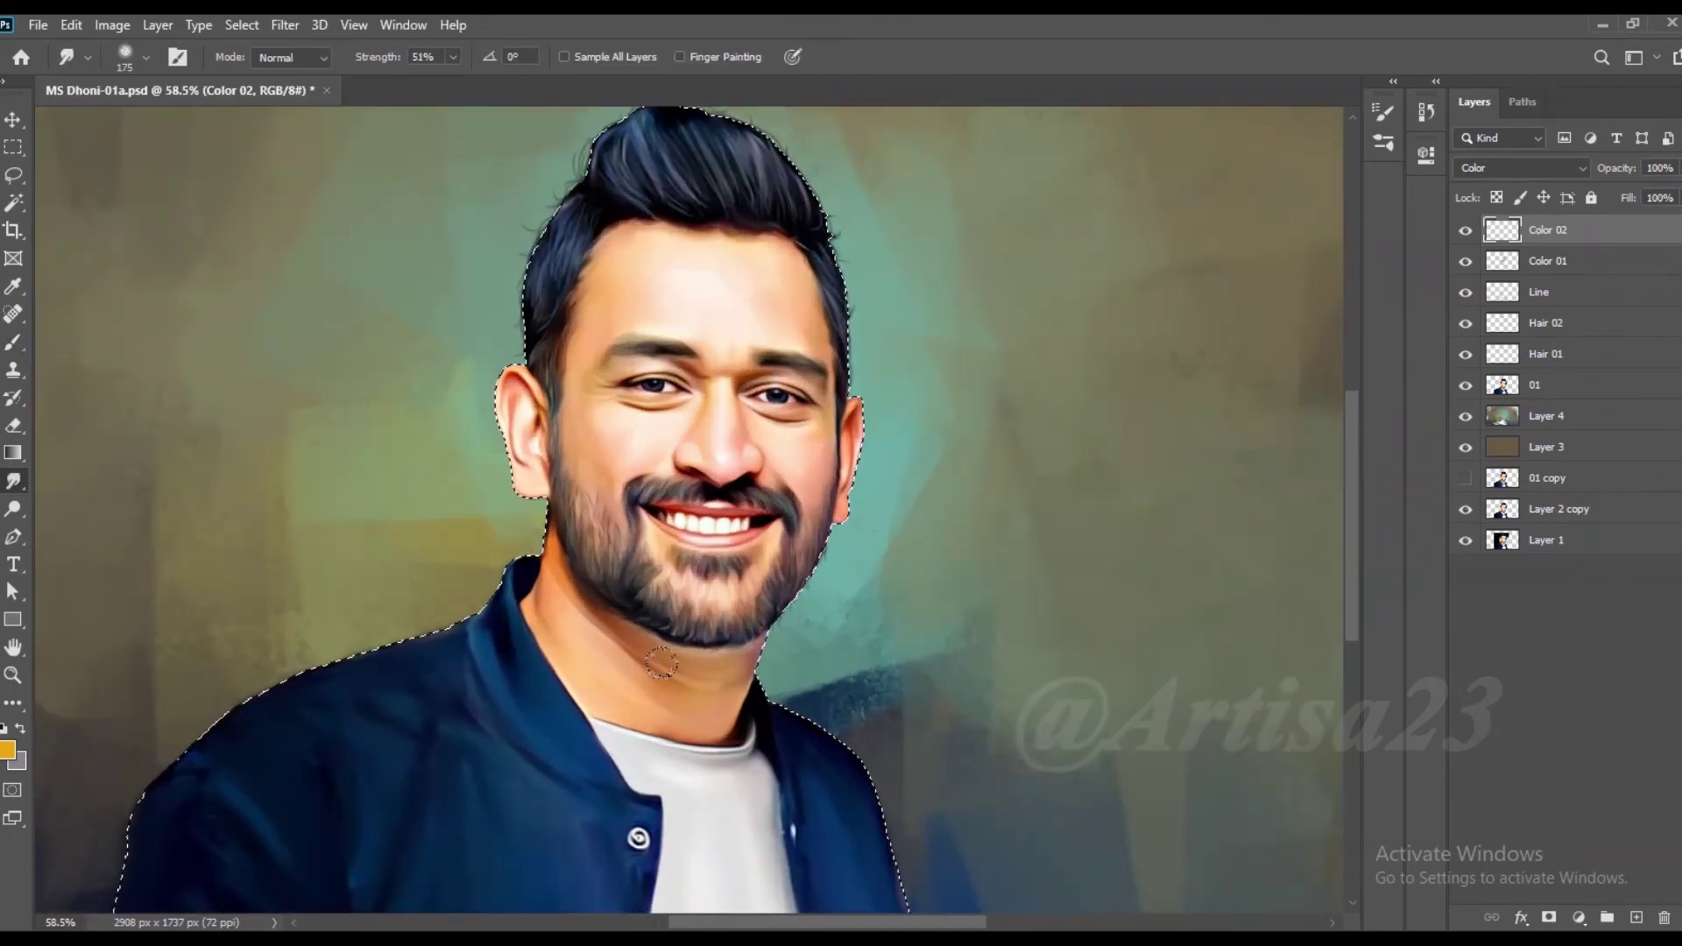
pyautogui.press(']')
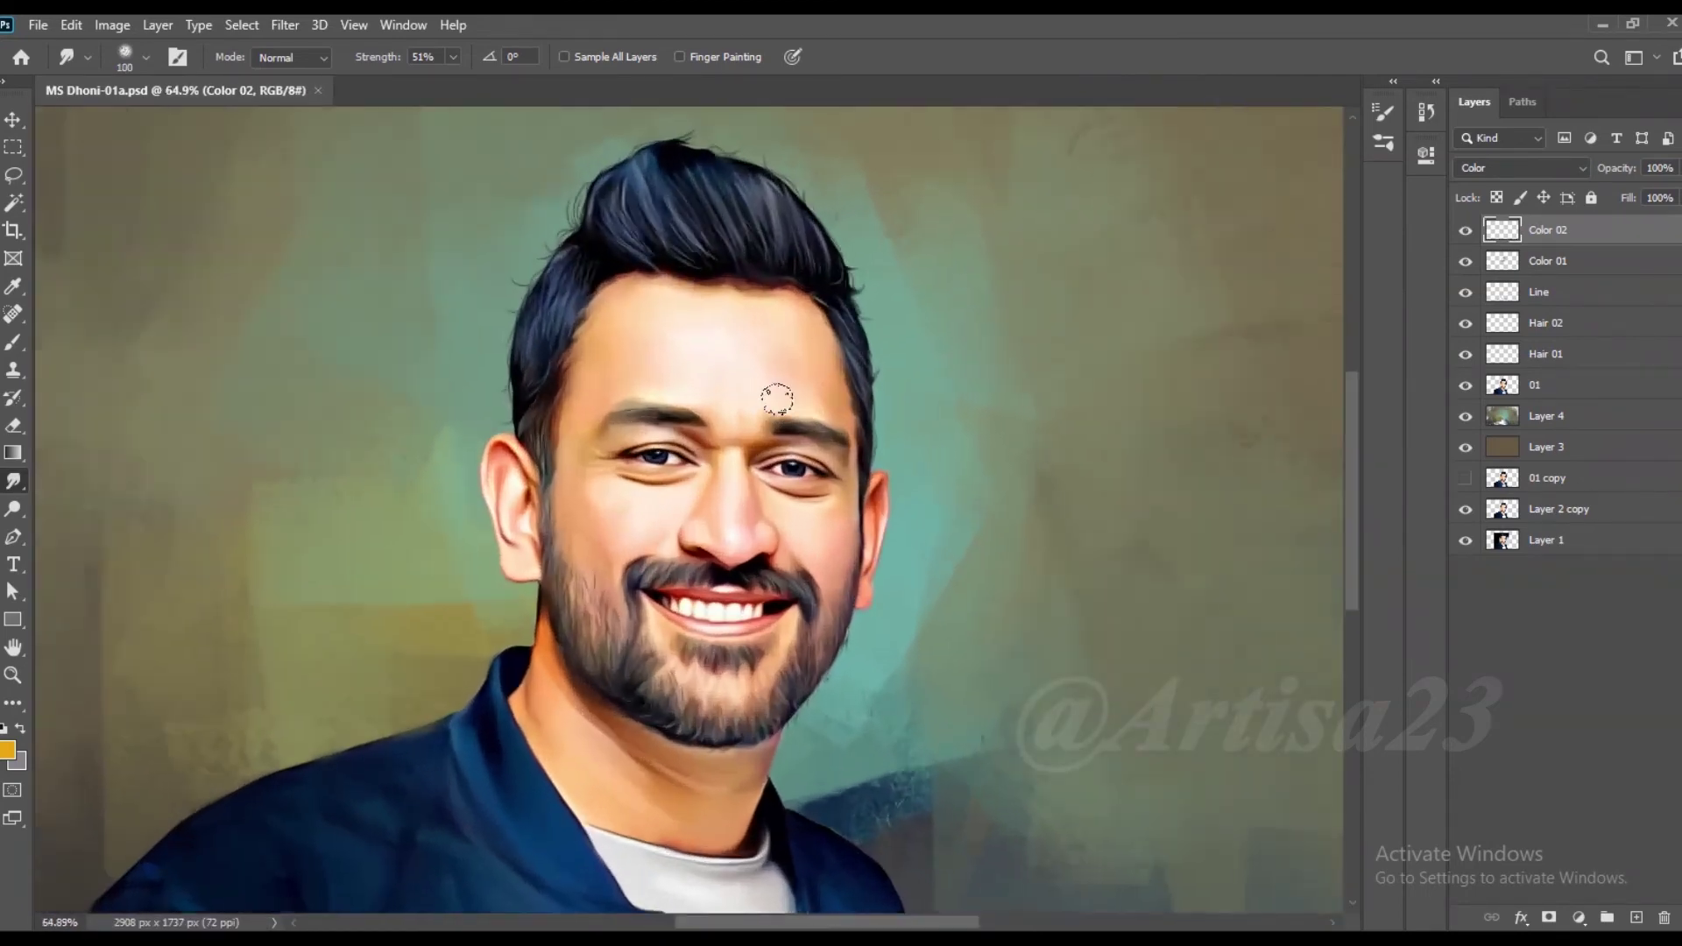
# Step: Add a new empty layer on top and start renaming it
pyautogui.scroll(2, 777, 399)
pyautogui.click(1635, 917)
pyautogui.doubleClick(1548, 229)
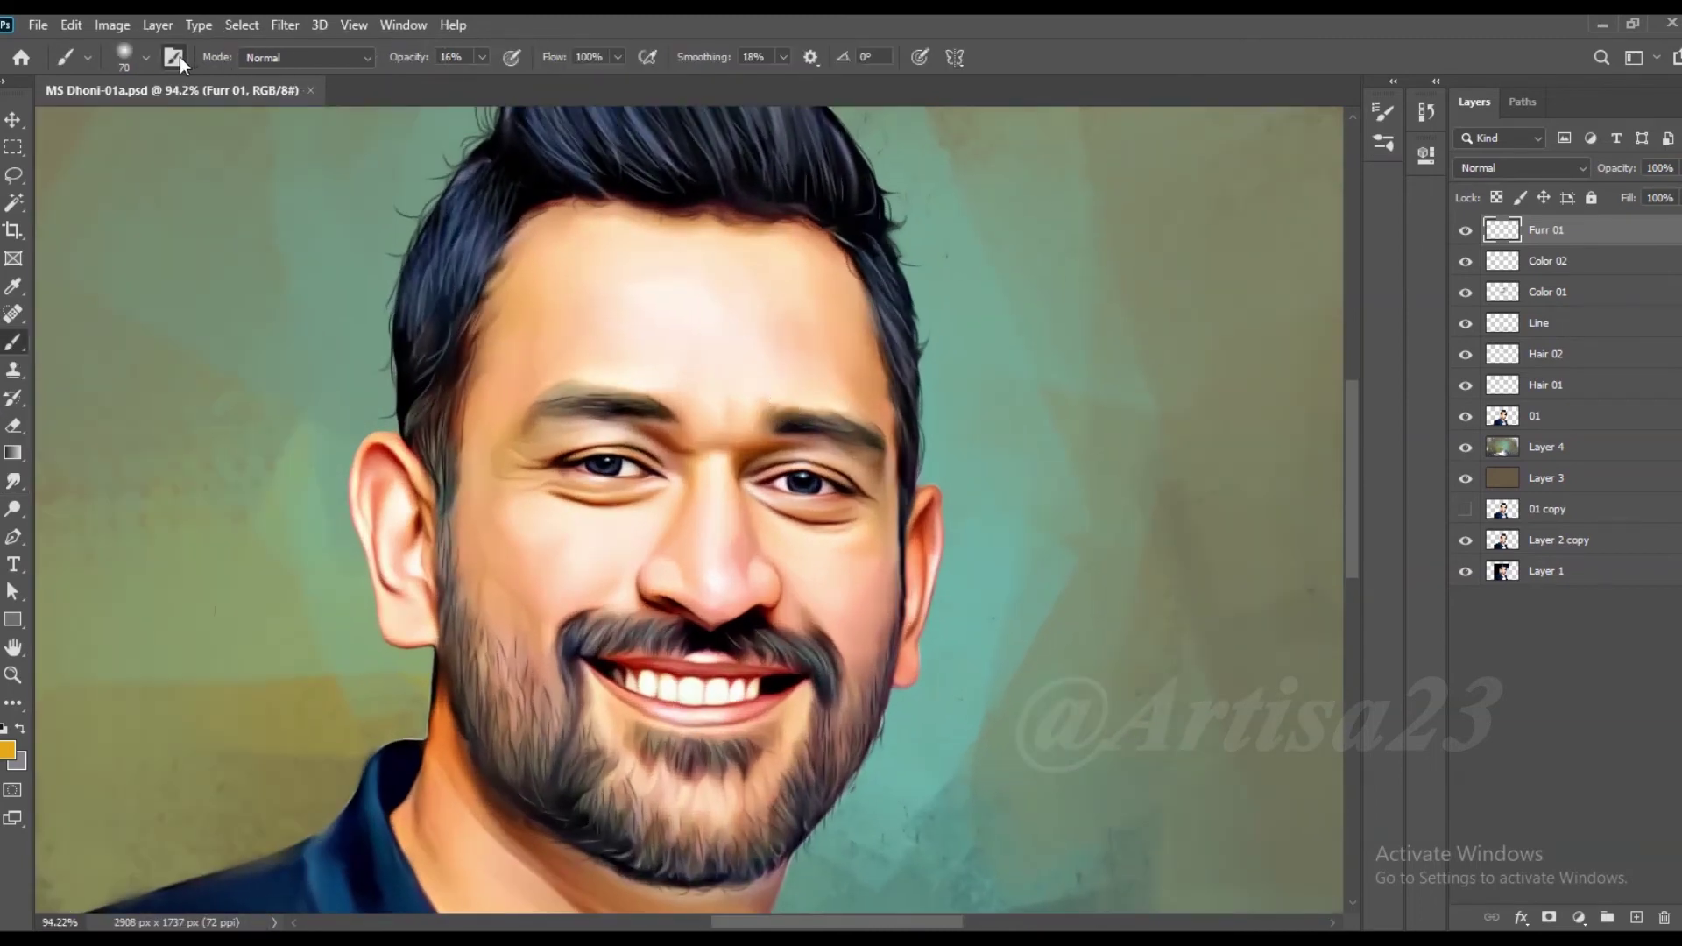
# Step: Paint eyelashes along the upper lid with a fine brush
pyautogui.click(179, 58)
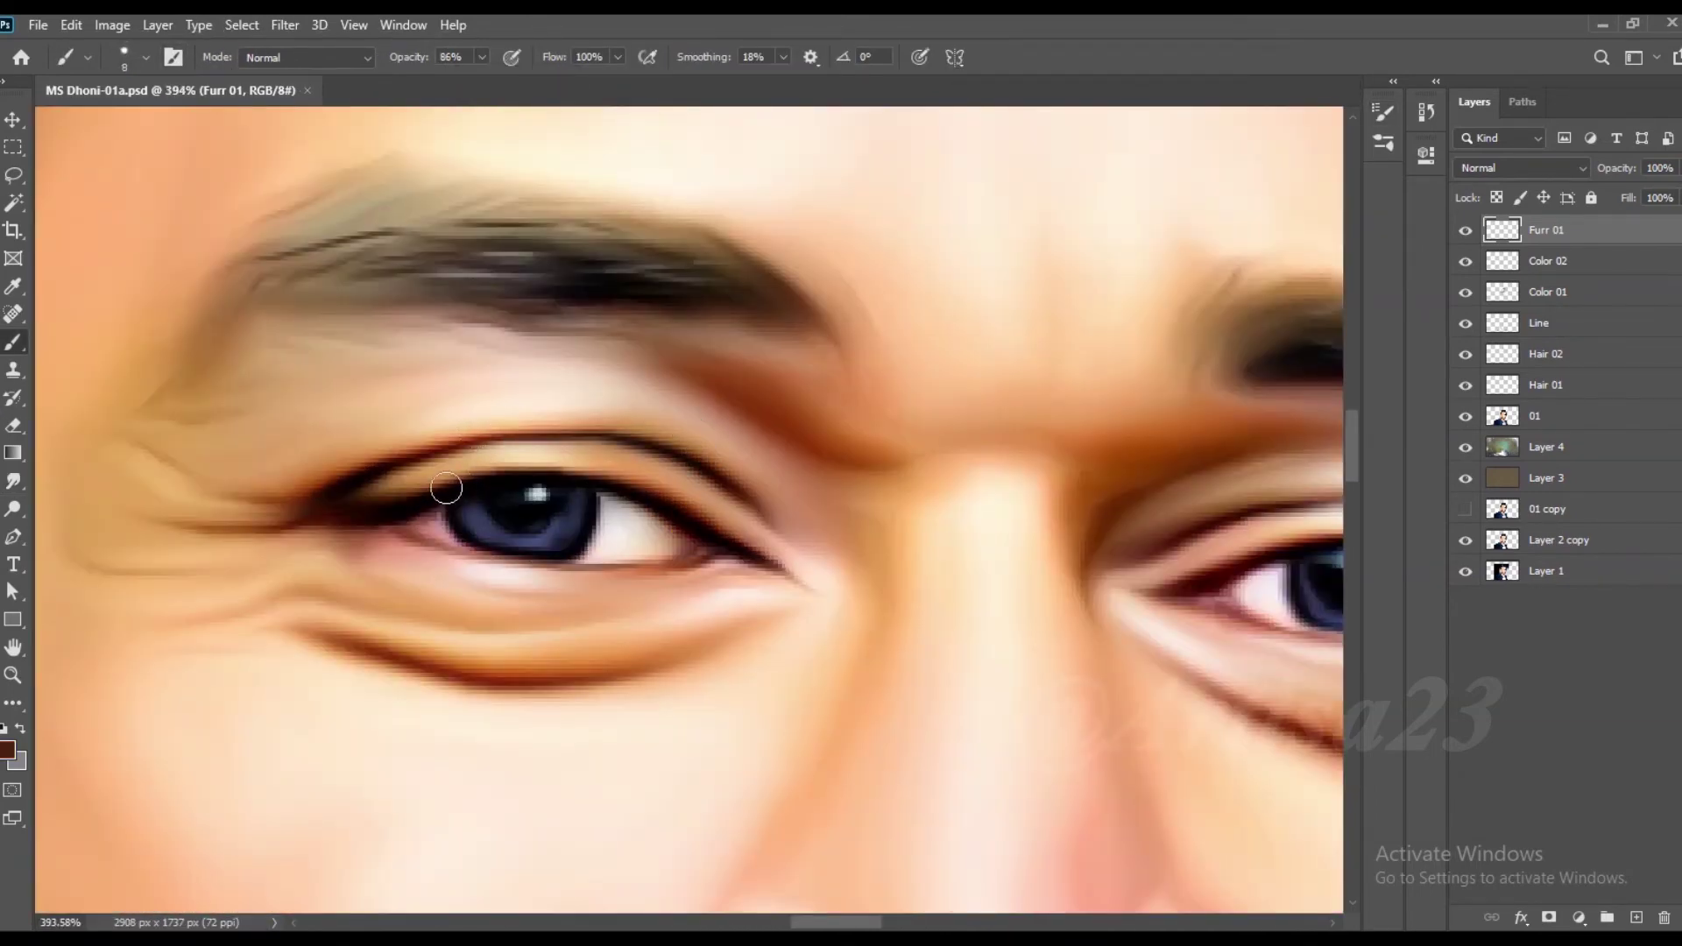
pyautogui.scroll(2, 447, 483)
pyautogui.moveTo(455, 478); pyautogui.dragTo(442, 466)
pyautogui.moveTo(508, 458); pyautogui.dragTo(493, 443)
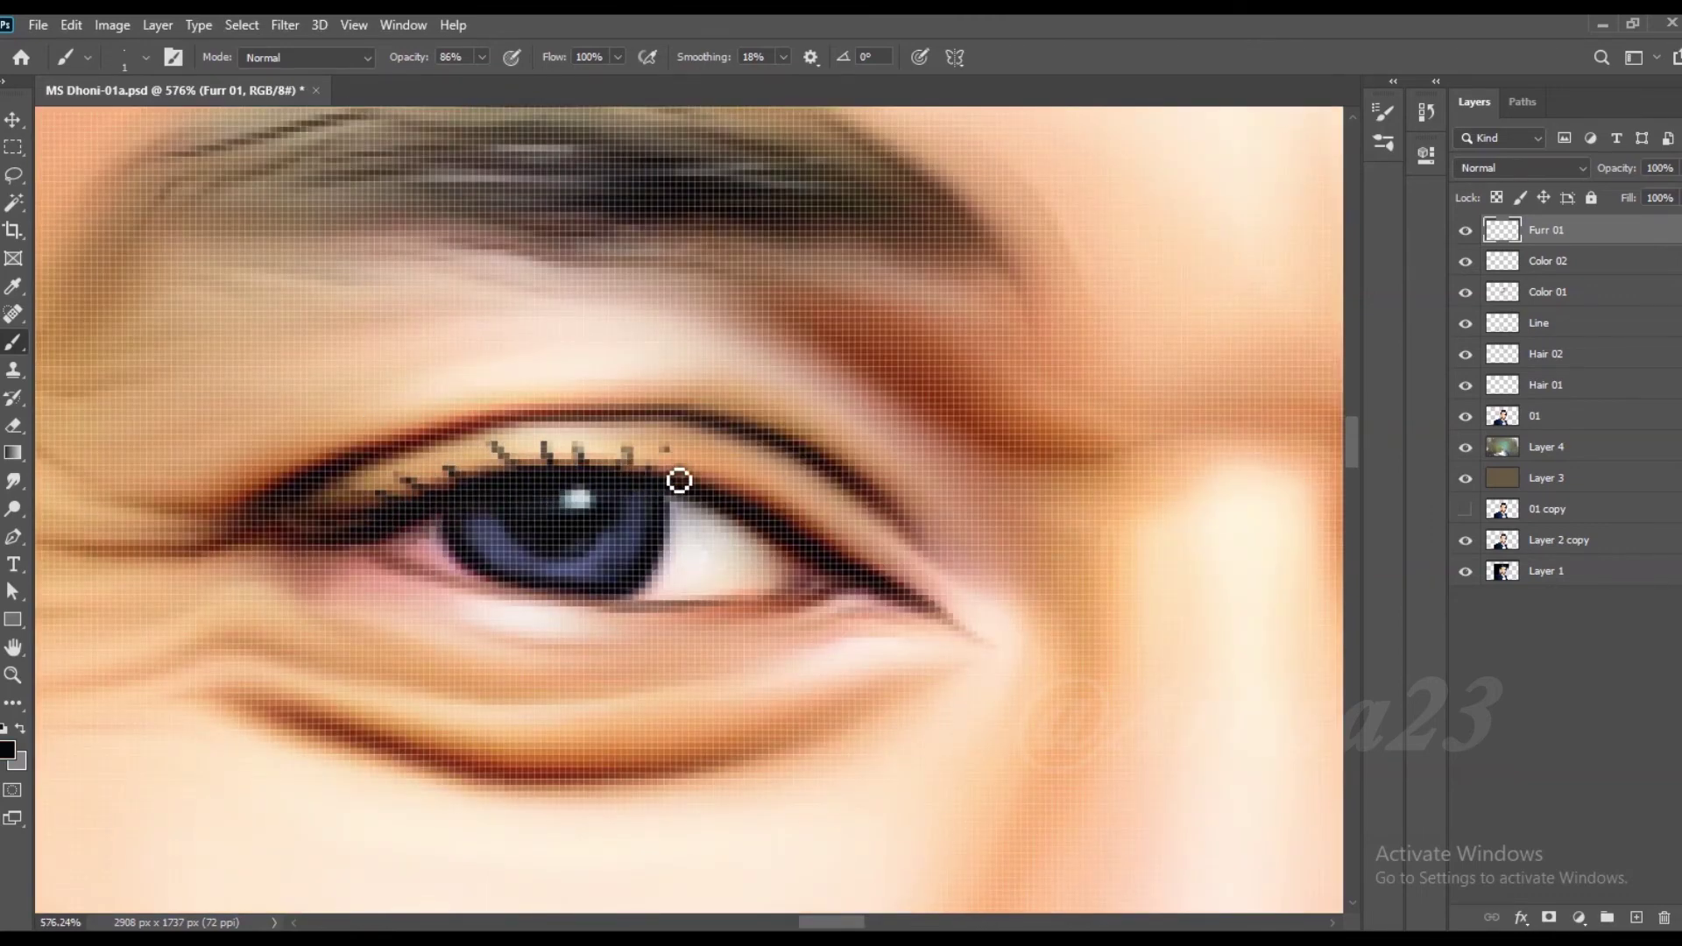
pyautogui.scroll(-3, 679, 480)
pyautogui.scroll(2, 905, 521)
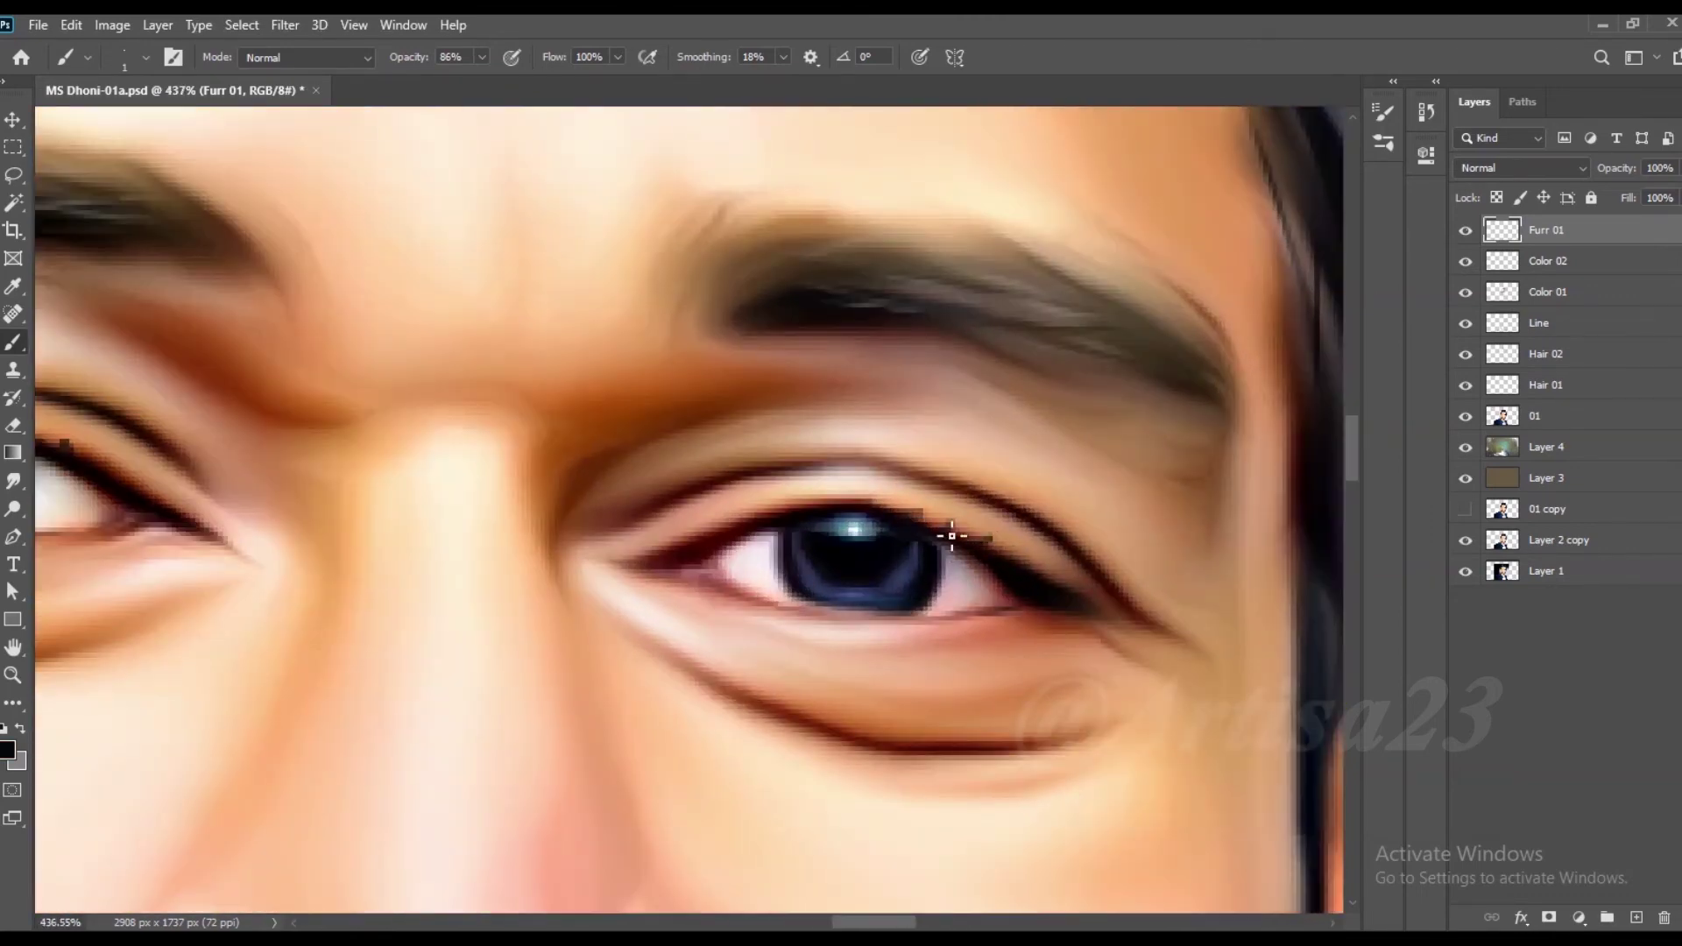
# Step: Paint short dark reddish lower lashes under both eyes
pyautogui.keyDown('alt'); pyautogui.click(1024, 618); pyautogui.keyUp('alt')
pyautogui.scroll(2, 1023, 619)
pyautogui.moveTo(995, 608); pyautogui.dragTo(833, 659)
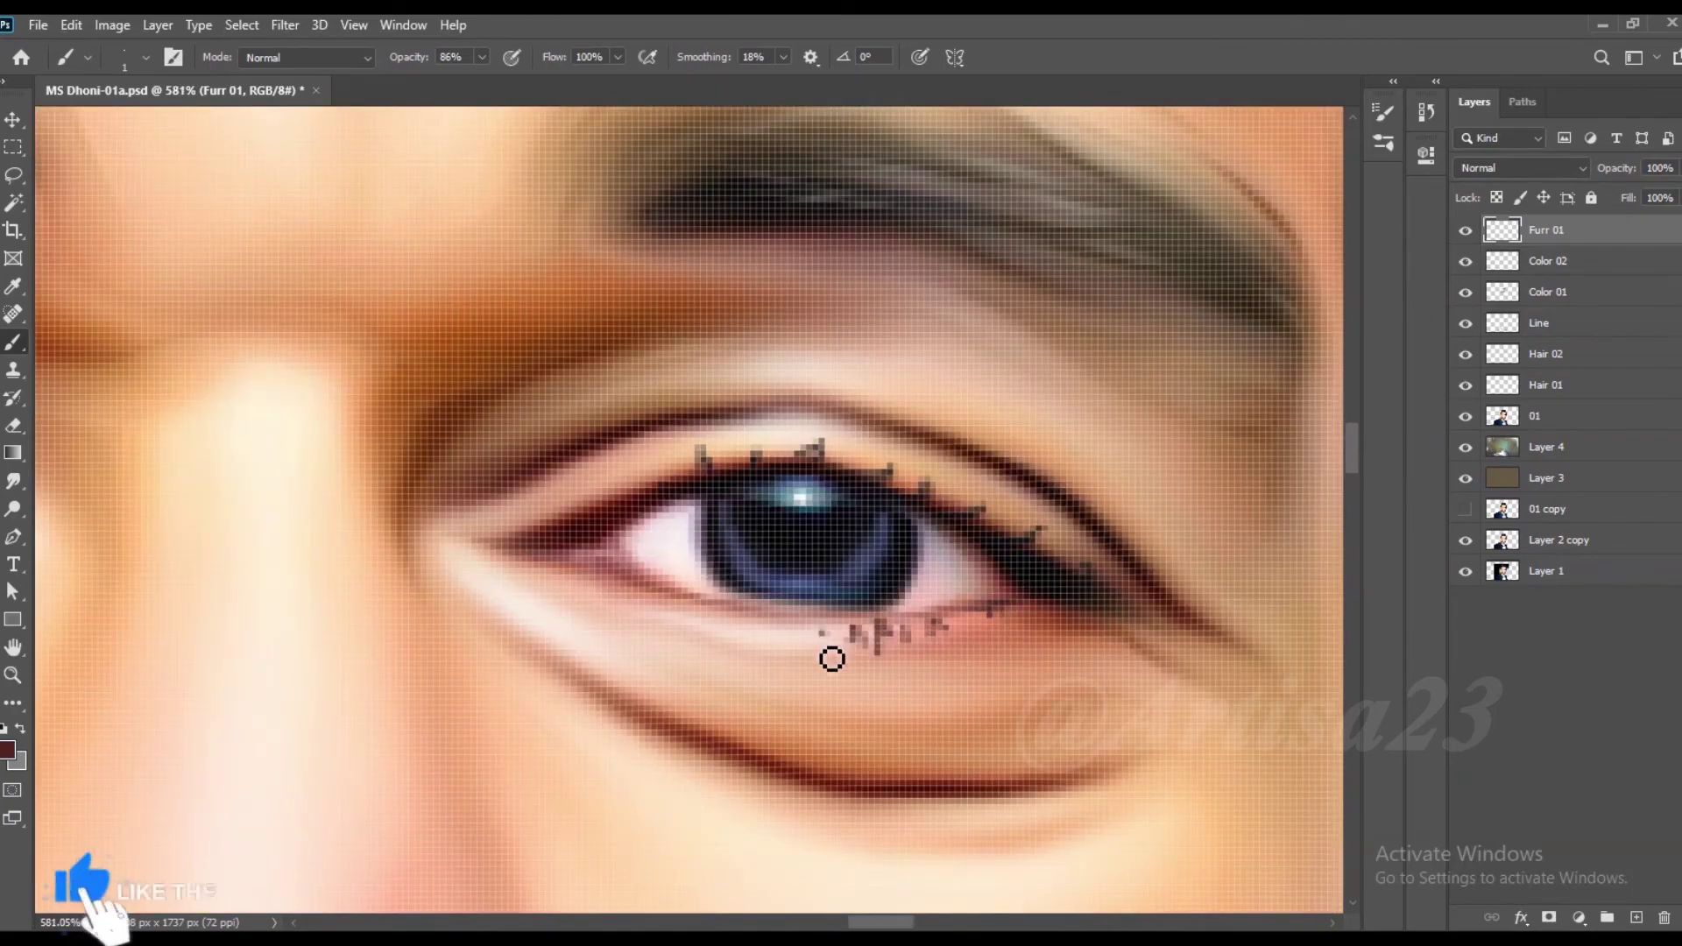
pyautogui.scroll(-5, 698, 639)
pyautogui.scroll(5, 633, 572)
pyautogui.moveTo(624, 554); pyautogui.dragTo(627, 570)
pyautogui.moveTo(651, 553); pyautogui.dragTo(658, 571)
pyautogui.moveTo(671, 554); pyautogui.dragTo(681, 589)
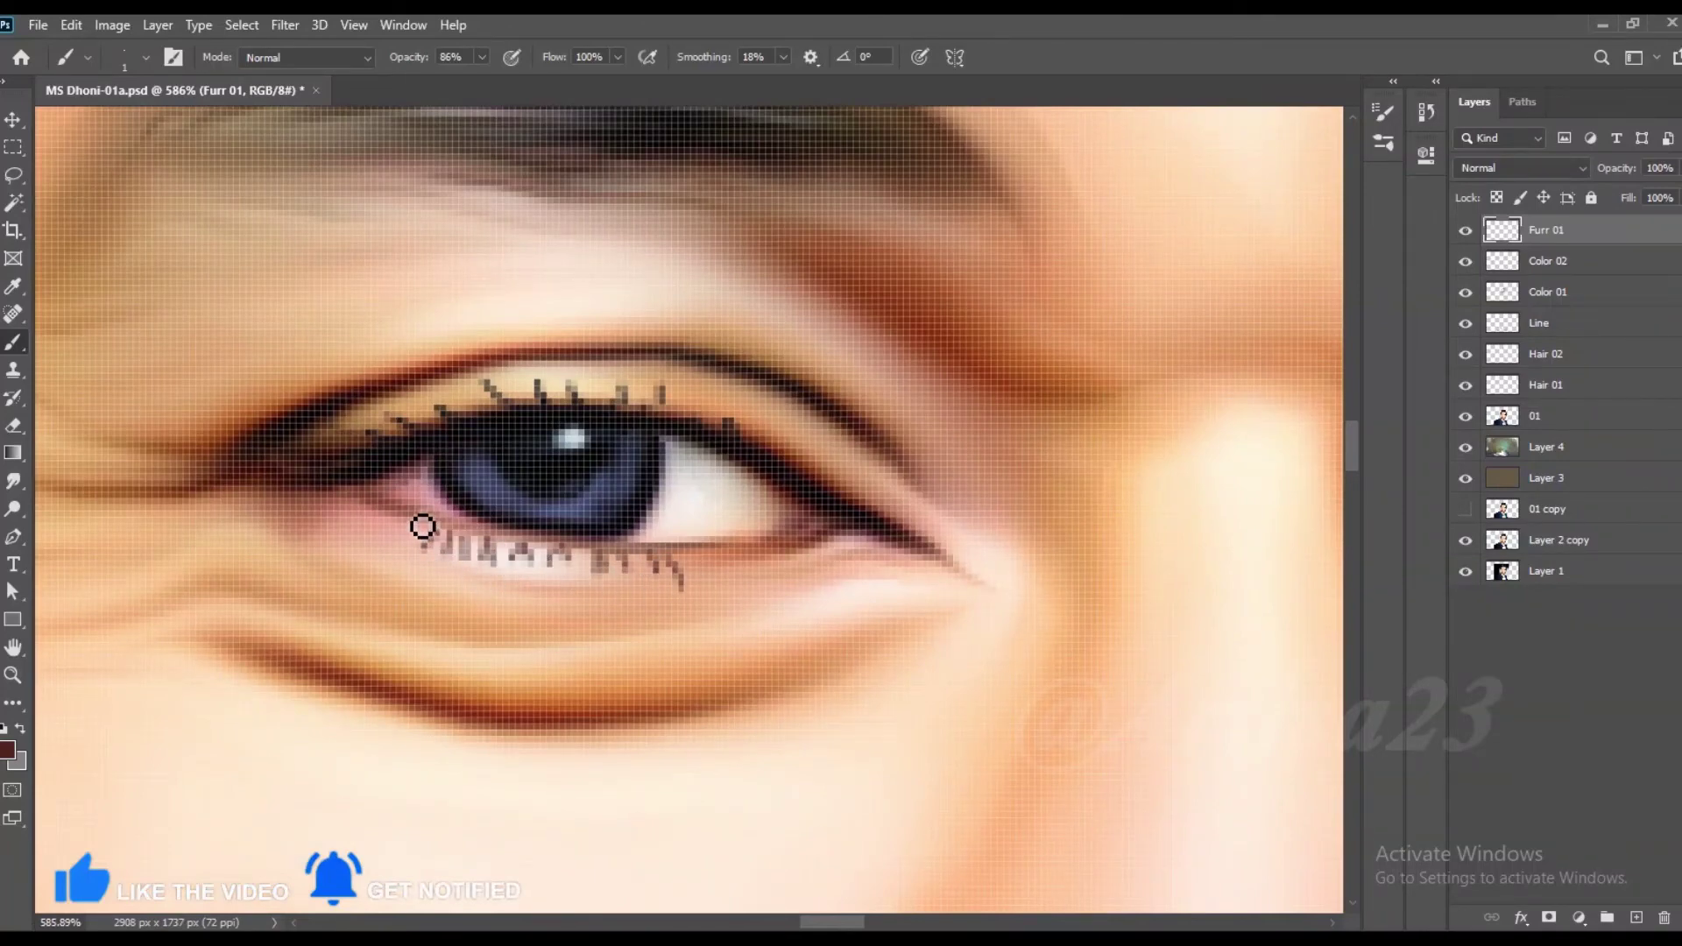
pyautogui.scroll(-5, 368, 537)
pyautogui.scroll(-5, 368, 537)
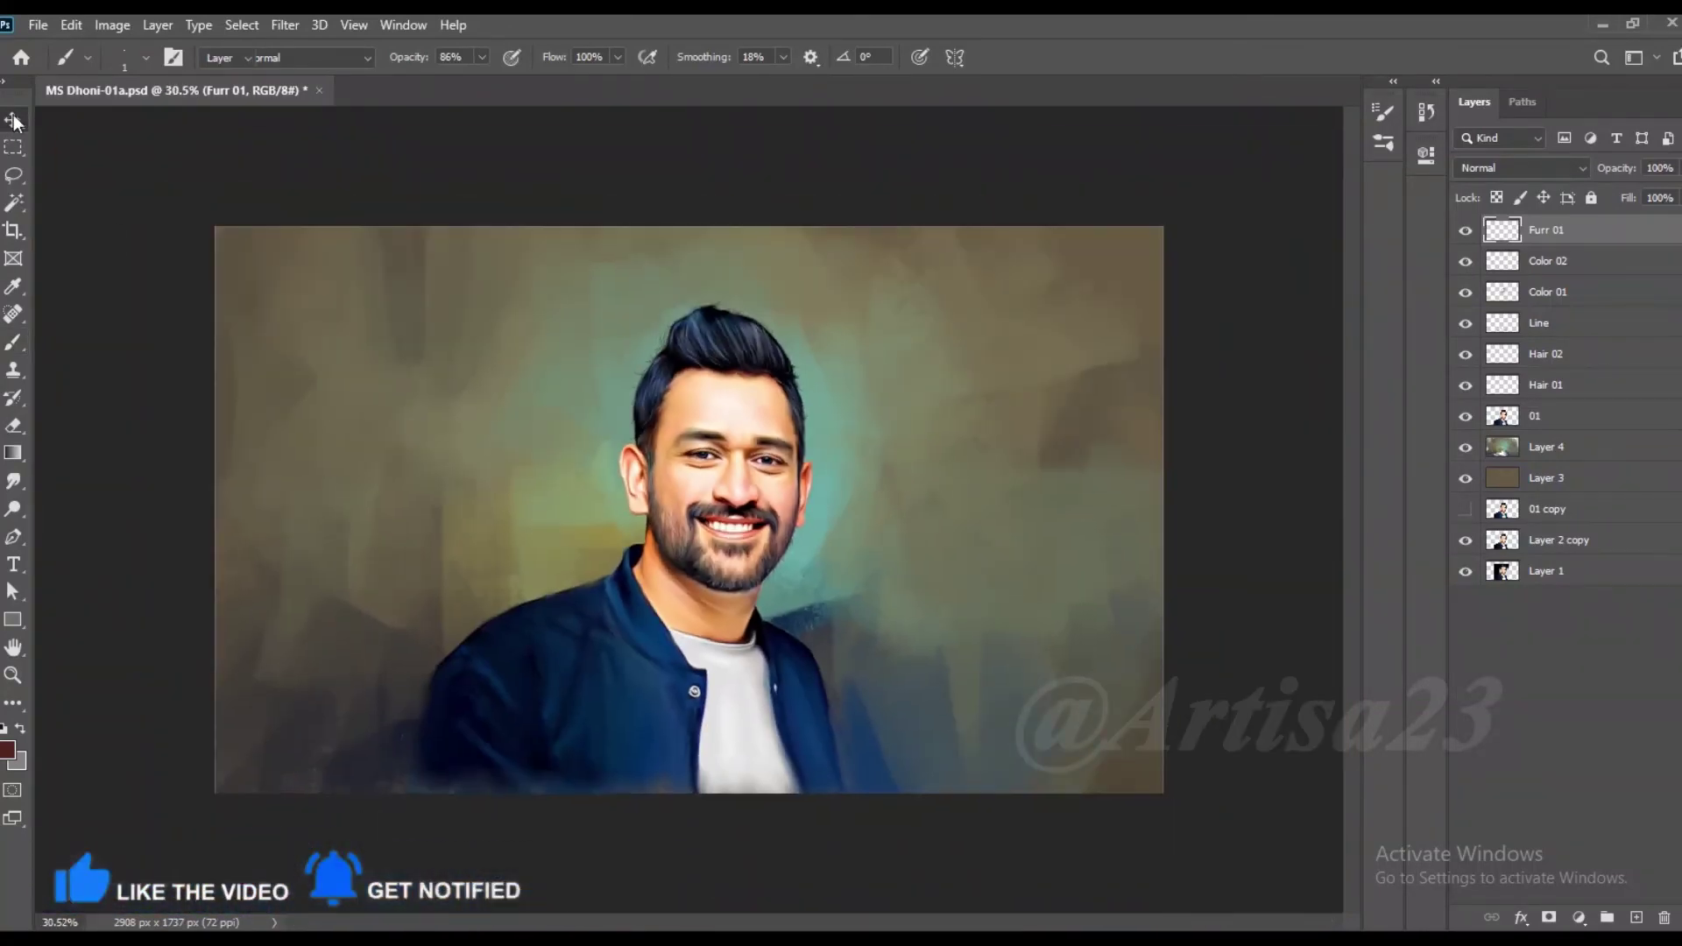
# Step: Add a new layer named Color 03 and load layer 01's outline as a selection
pyautogui.click(12, 120)
pyautogui.click(1636, 917)
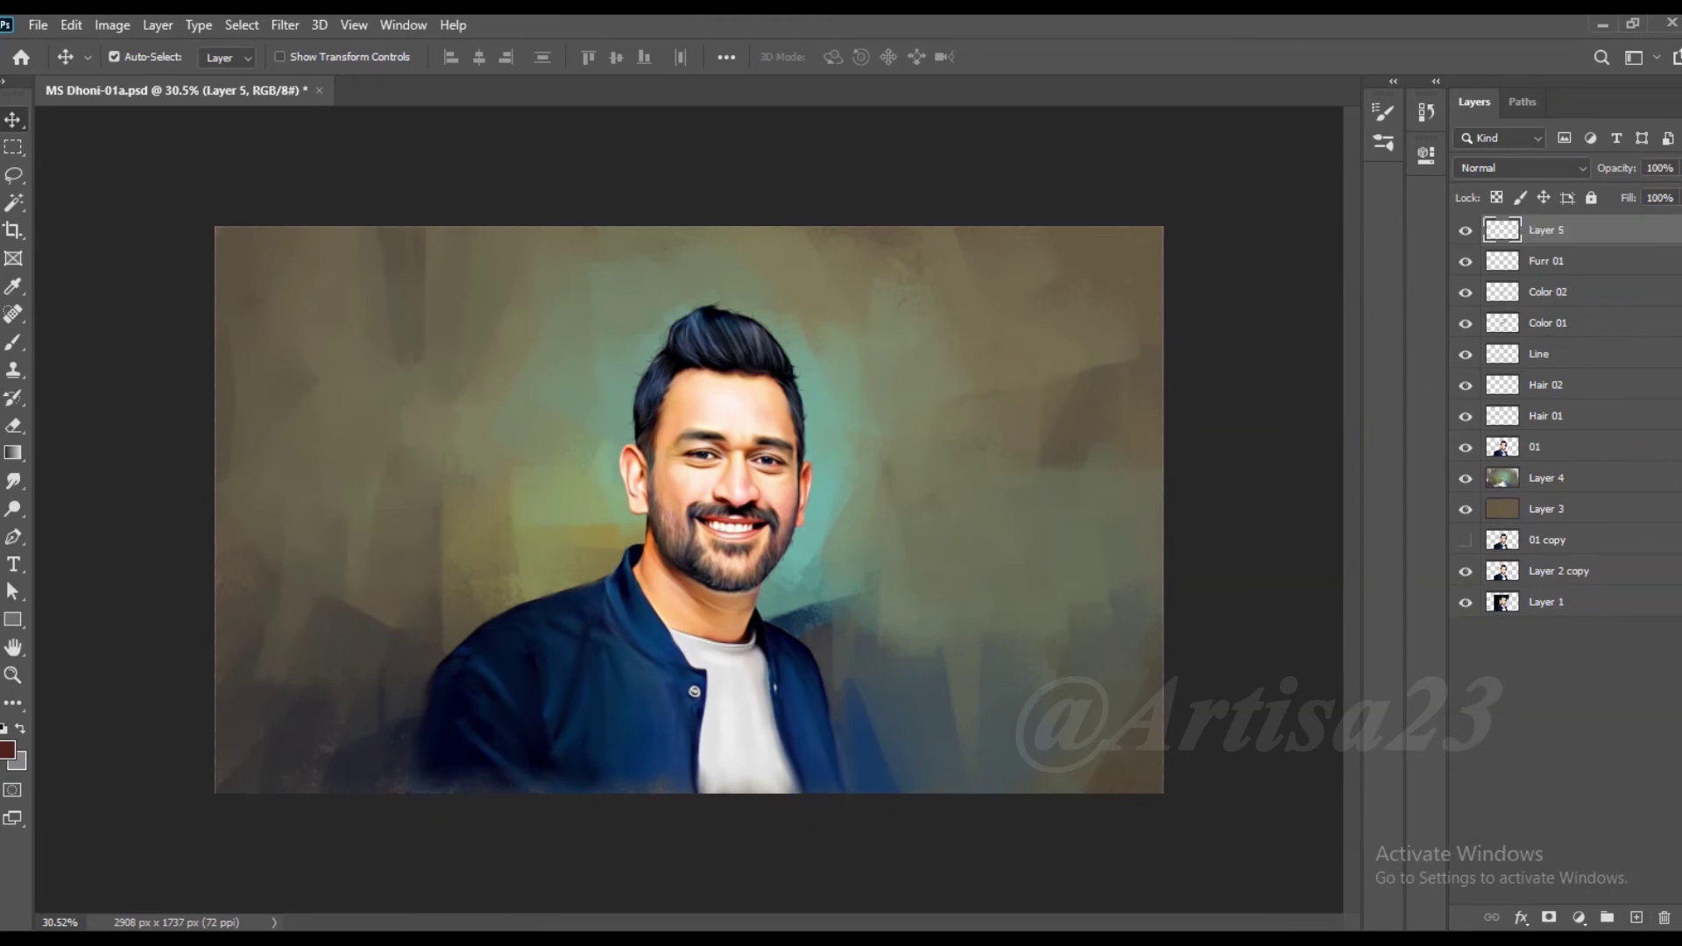
pyautogui.write('3')
pyautogui.press('Return')
pyautogui.scroll(-1, 1022, 353)
pyautogui.keyDown('ctrl'); pyautogui.click(1502, 447); pyautogui.keyUp('ctrl')
# Step: Set the foreground colour to a muted teal
pyautogui.scroll(-1, 1186, 421)
pyautogui.scroll(2, 1186, 420)
pyautogui.click(7, 752)
pyautogui.click(1227, 578)
pyautogui.click(1581, 413)
pyautogui.scroll(1, 890, 417)
# Step: Brush a soft cool tone across the forehead at 17% opacity, with Color 03 in Color blend mode
pyautogui.press('b')
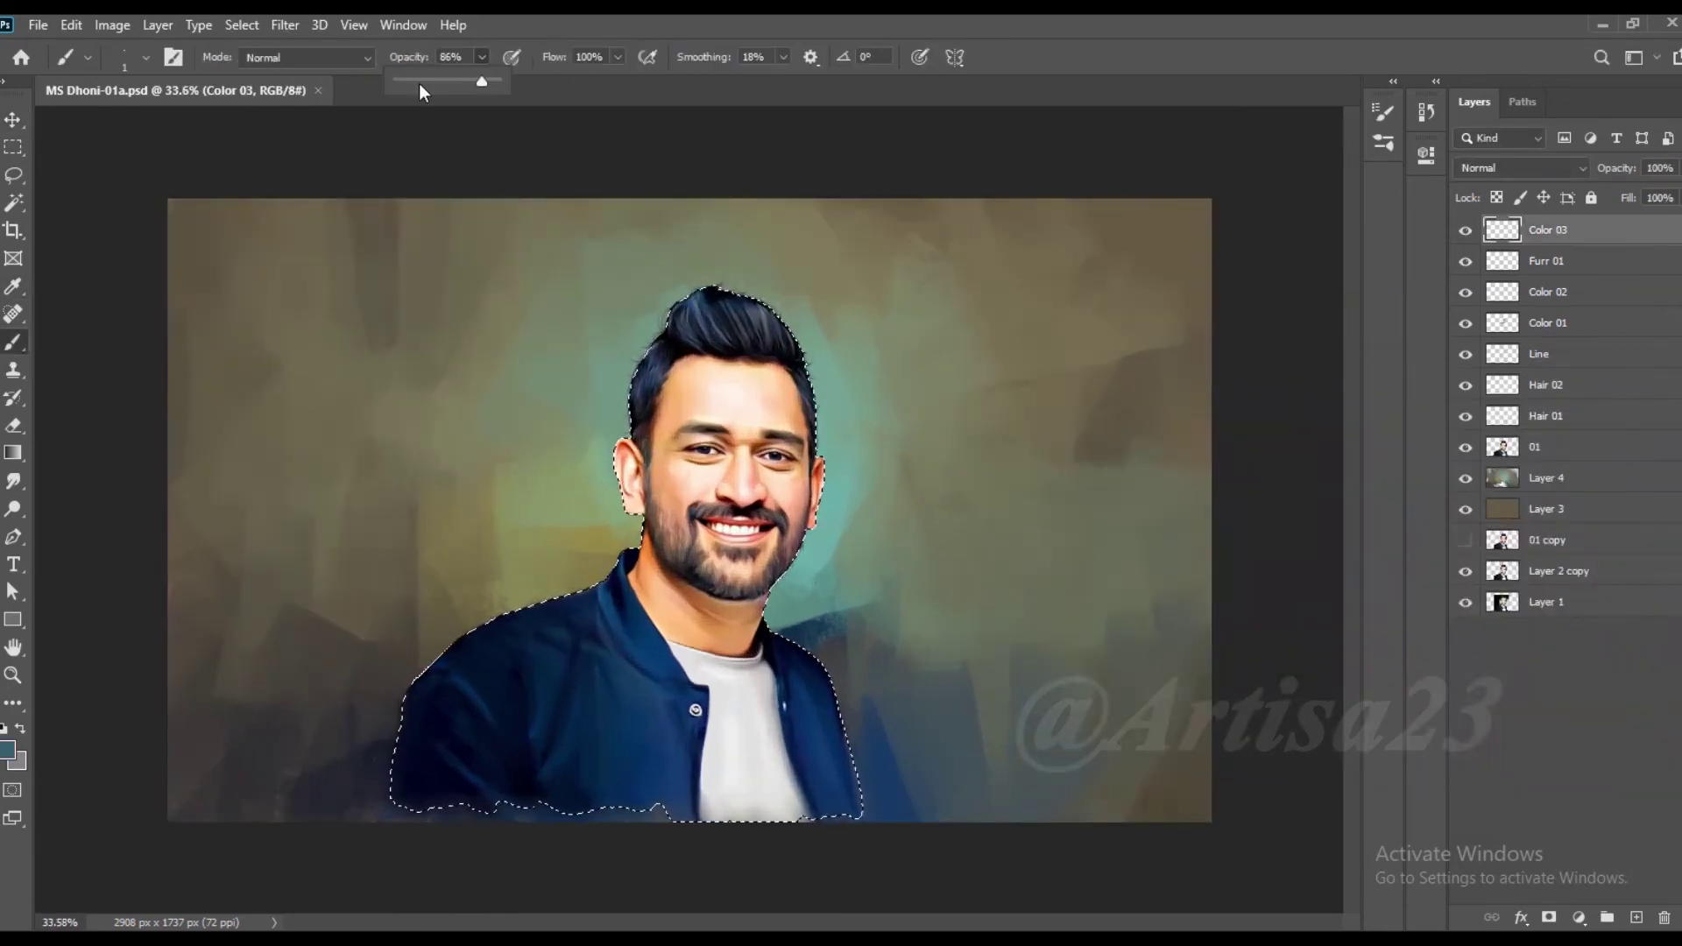
pyautogui.scroll(1, 753, 449)
pyautogui.press('v')
pyautogui.click(10, 345)
pyautogui.scroll(1, 828, 428)
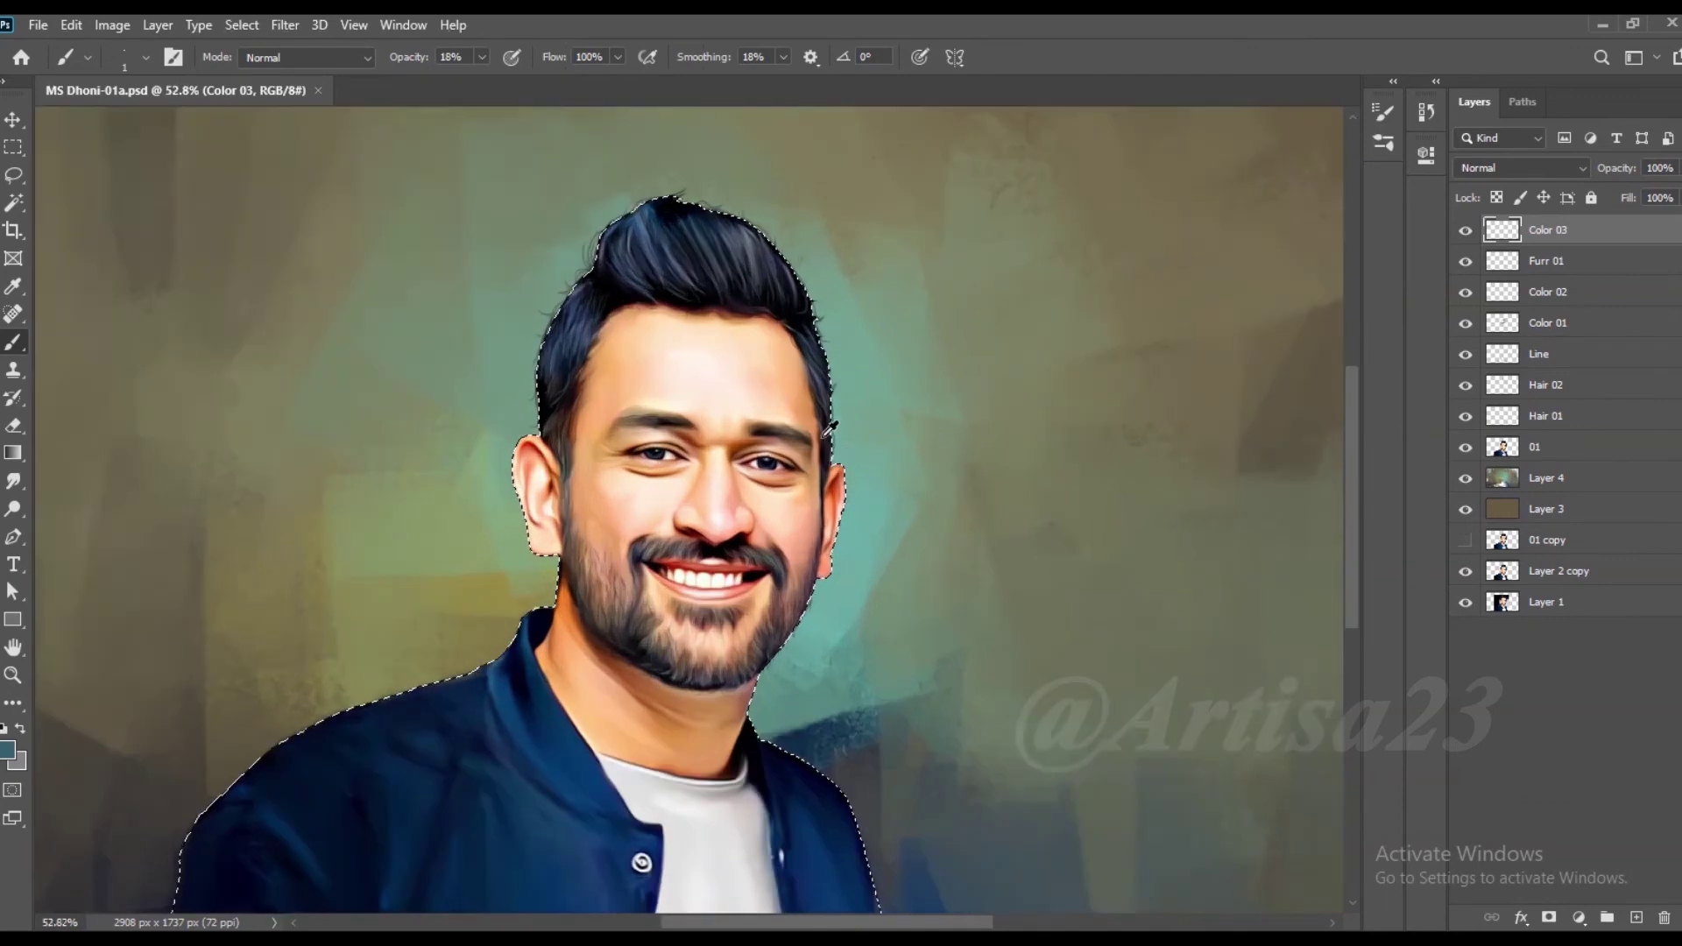
pyautogui.moveTo(482, 56); pyautogui.dragTo(481, 70)
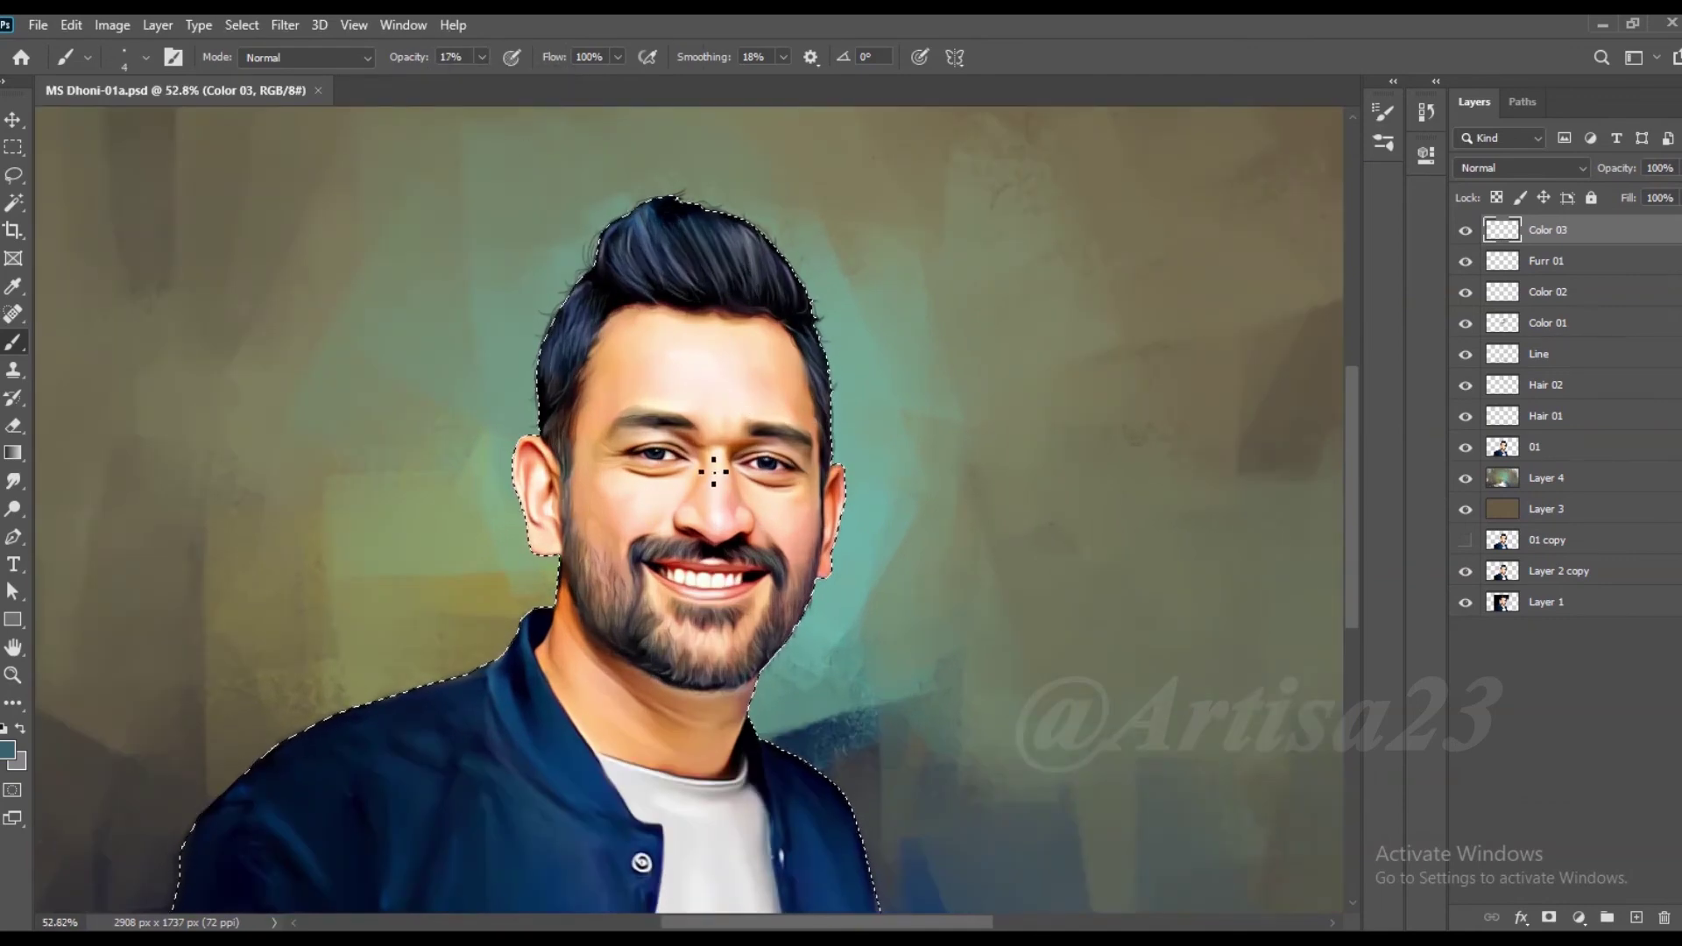
pyautogui.moveTo(769, 357); pyautogui.dragTo(782, 379)
pyautogui.click(1520, 167)
pyautogui.click(1489, 671)
# Step: Smudge fine hair strokes into the beard edge at brush size 70 and save the document
pyautogui.click(13, 481)
pyautogui.scroll(1, 699, 786)
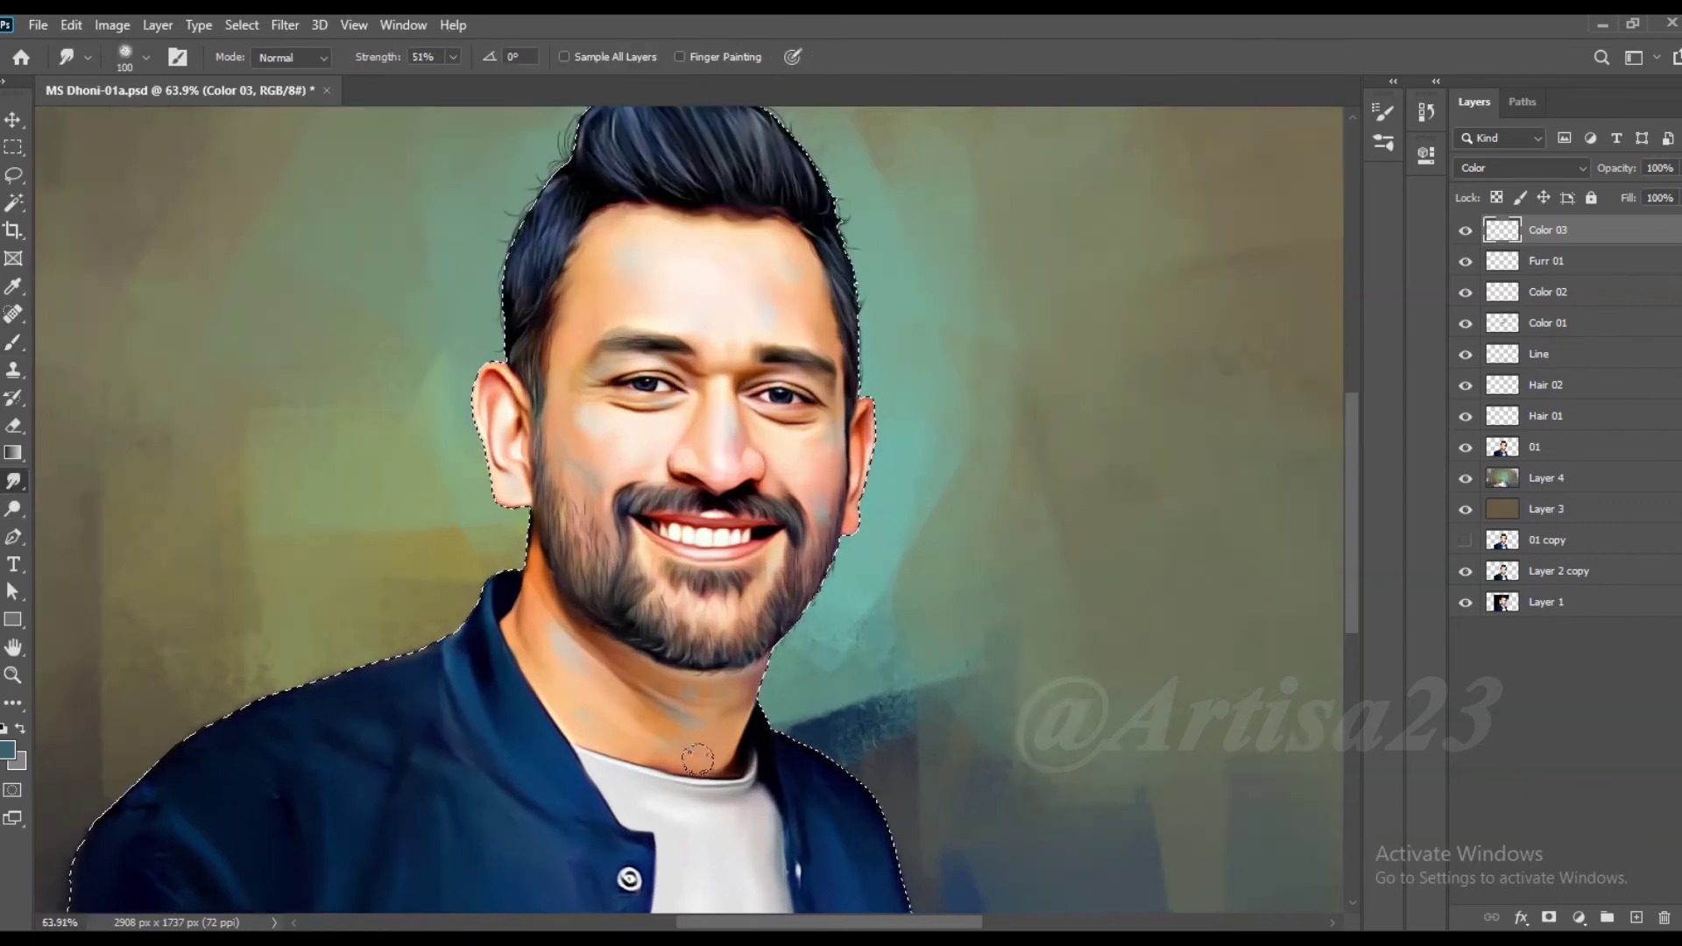
pyautogui.press('[')
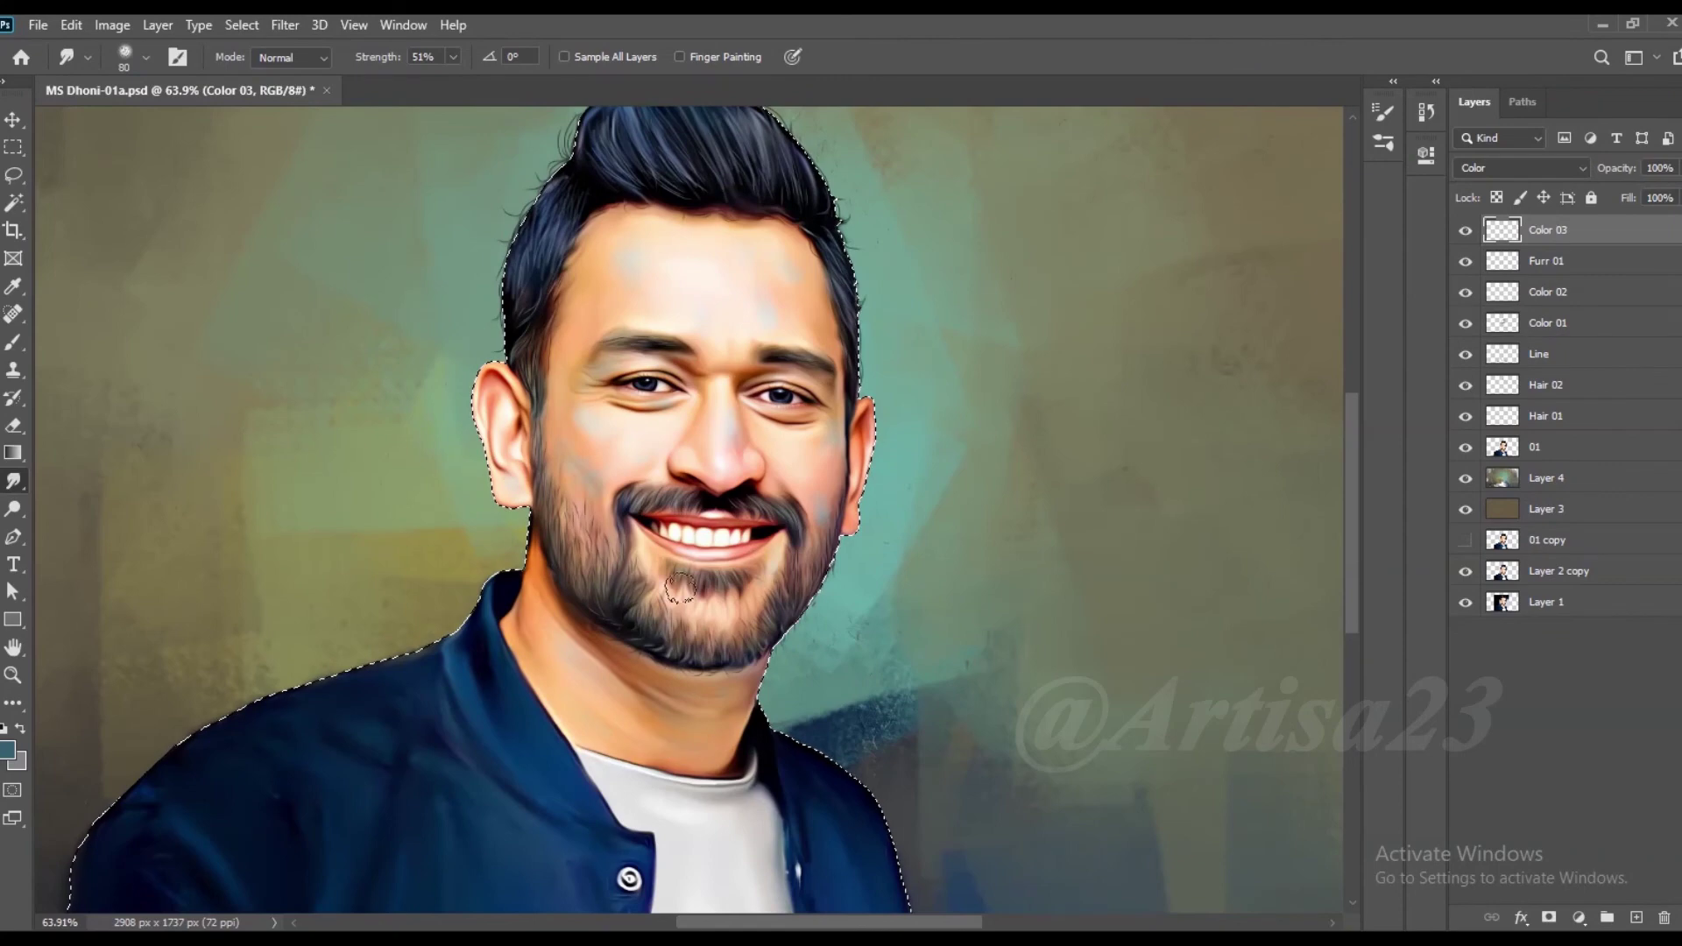
pyautogui.moveTo(579, 504); pyautogui.dragTo(599, 533)
pyautogui.scroll(-1, 684, 526)
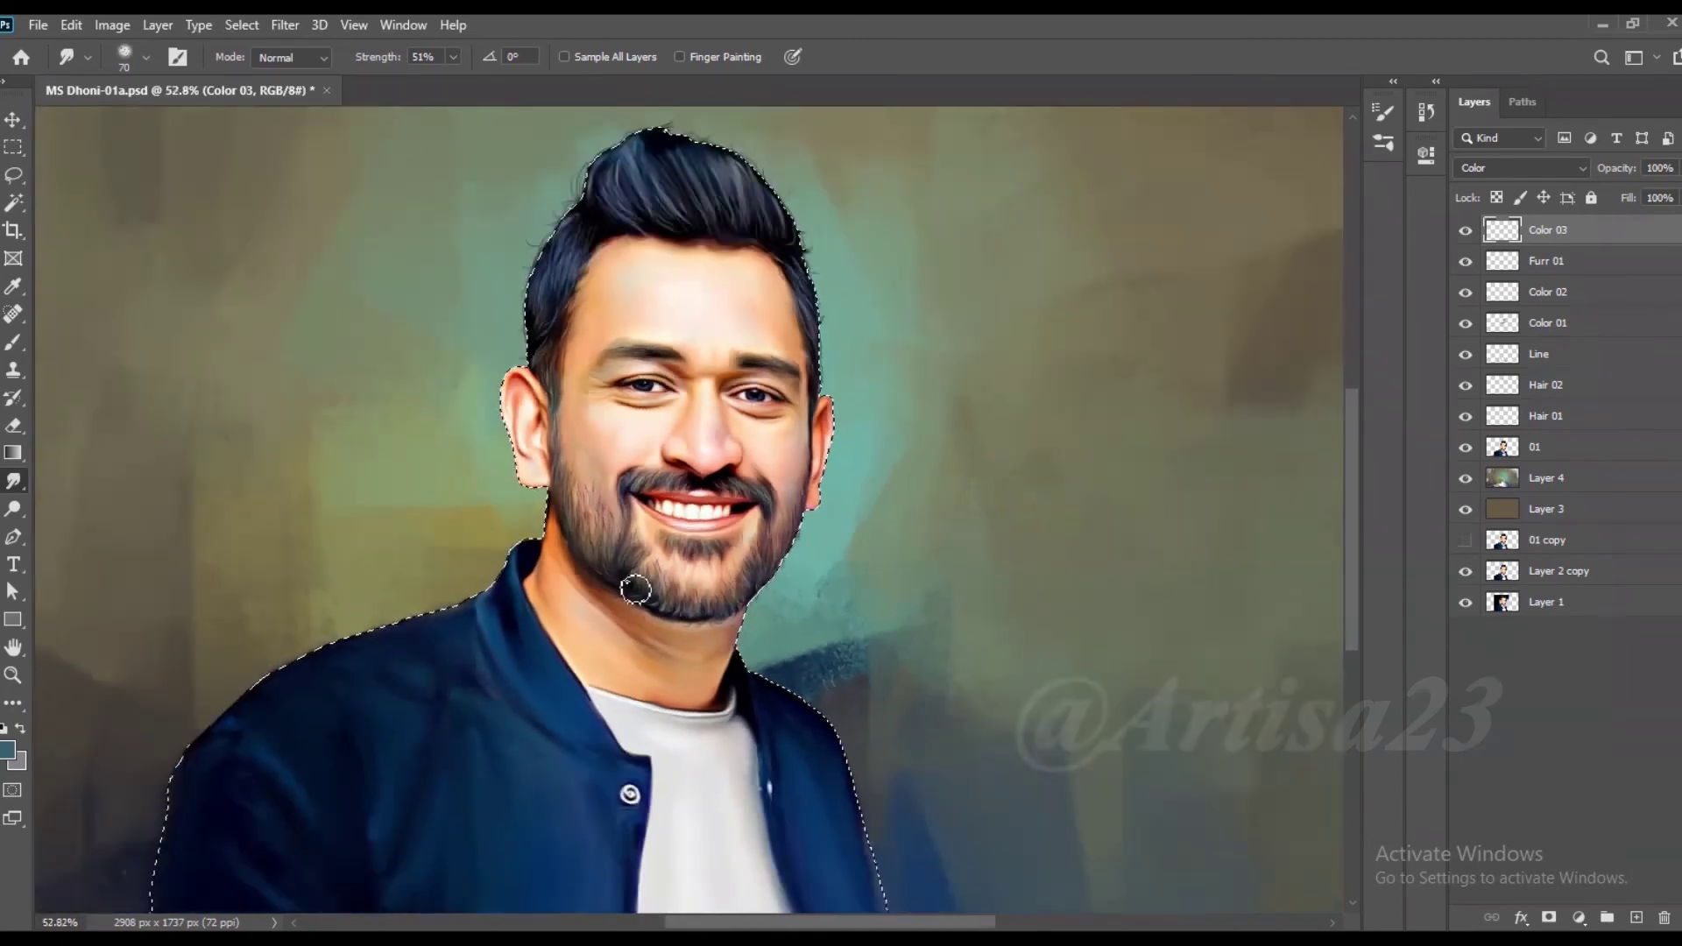
pyautogui.hotkey('ctrl', 's')
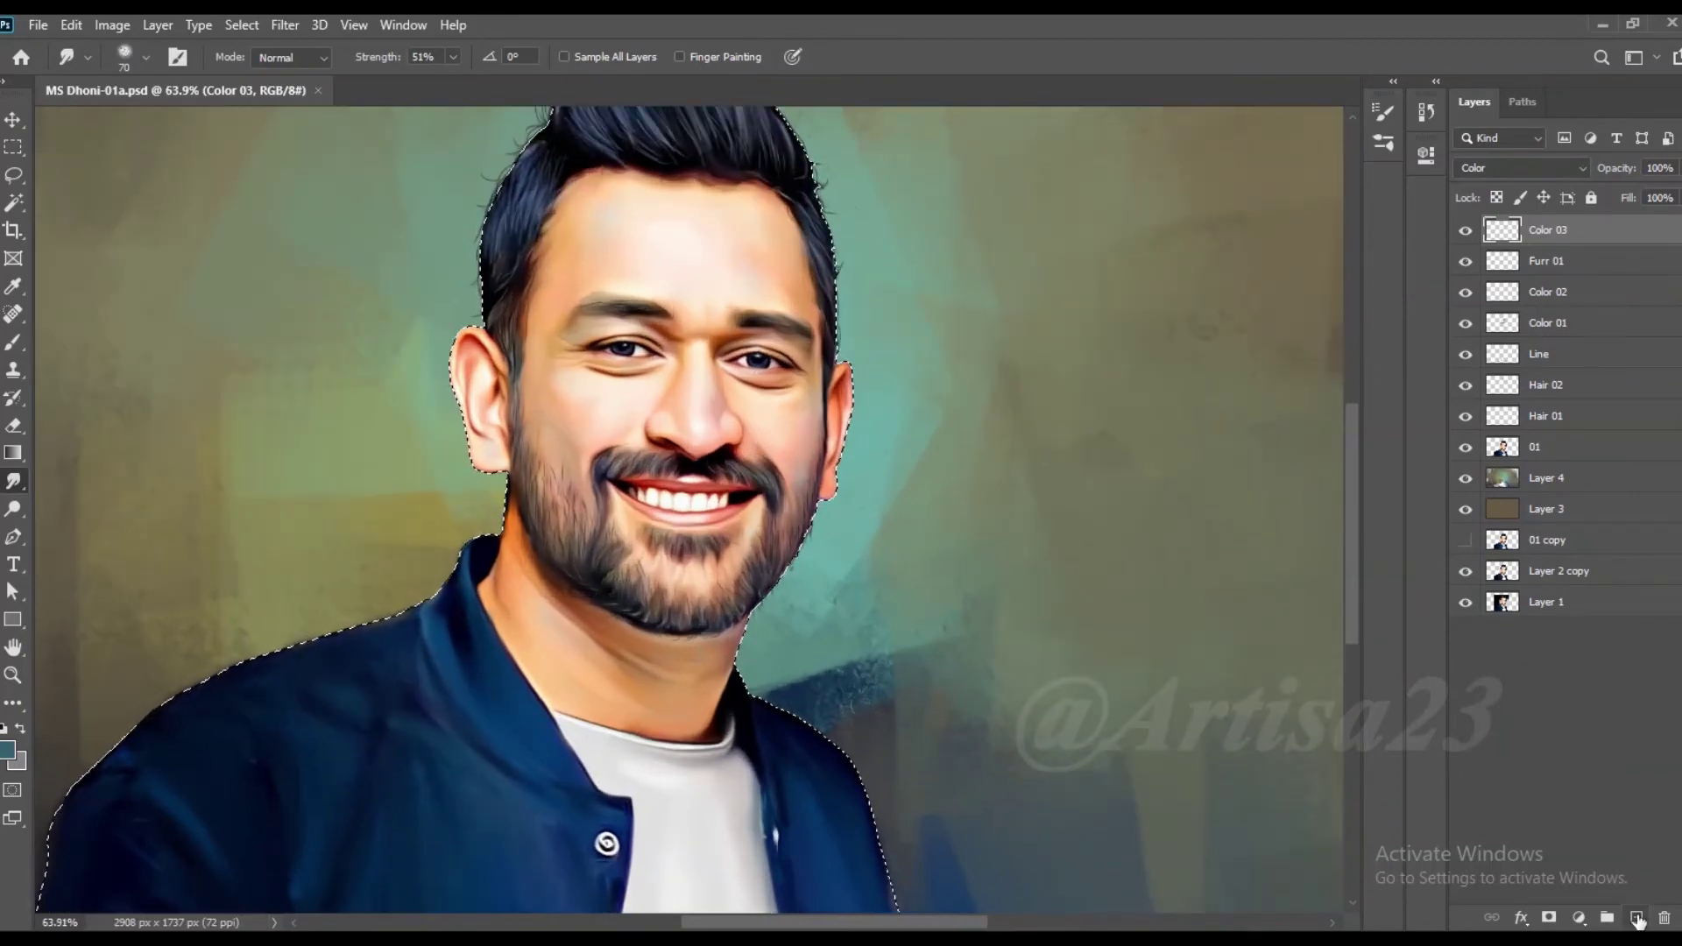
pyautogui.hotkey('ctrl', 'shift', 'alt', 'n')
# Step: Name the new layer Lips and set a deep red brush at 76% opacity
pyautogui.write('Lips')
pyautogui.press('Return')
pyautogui.keyDown('alt'); pyautogui.scroll(-2, 902, 363); pyautogui.keyUp('alt')
pyautogui.press('b')
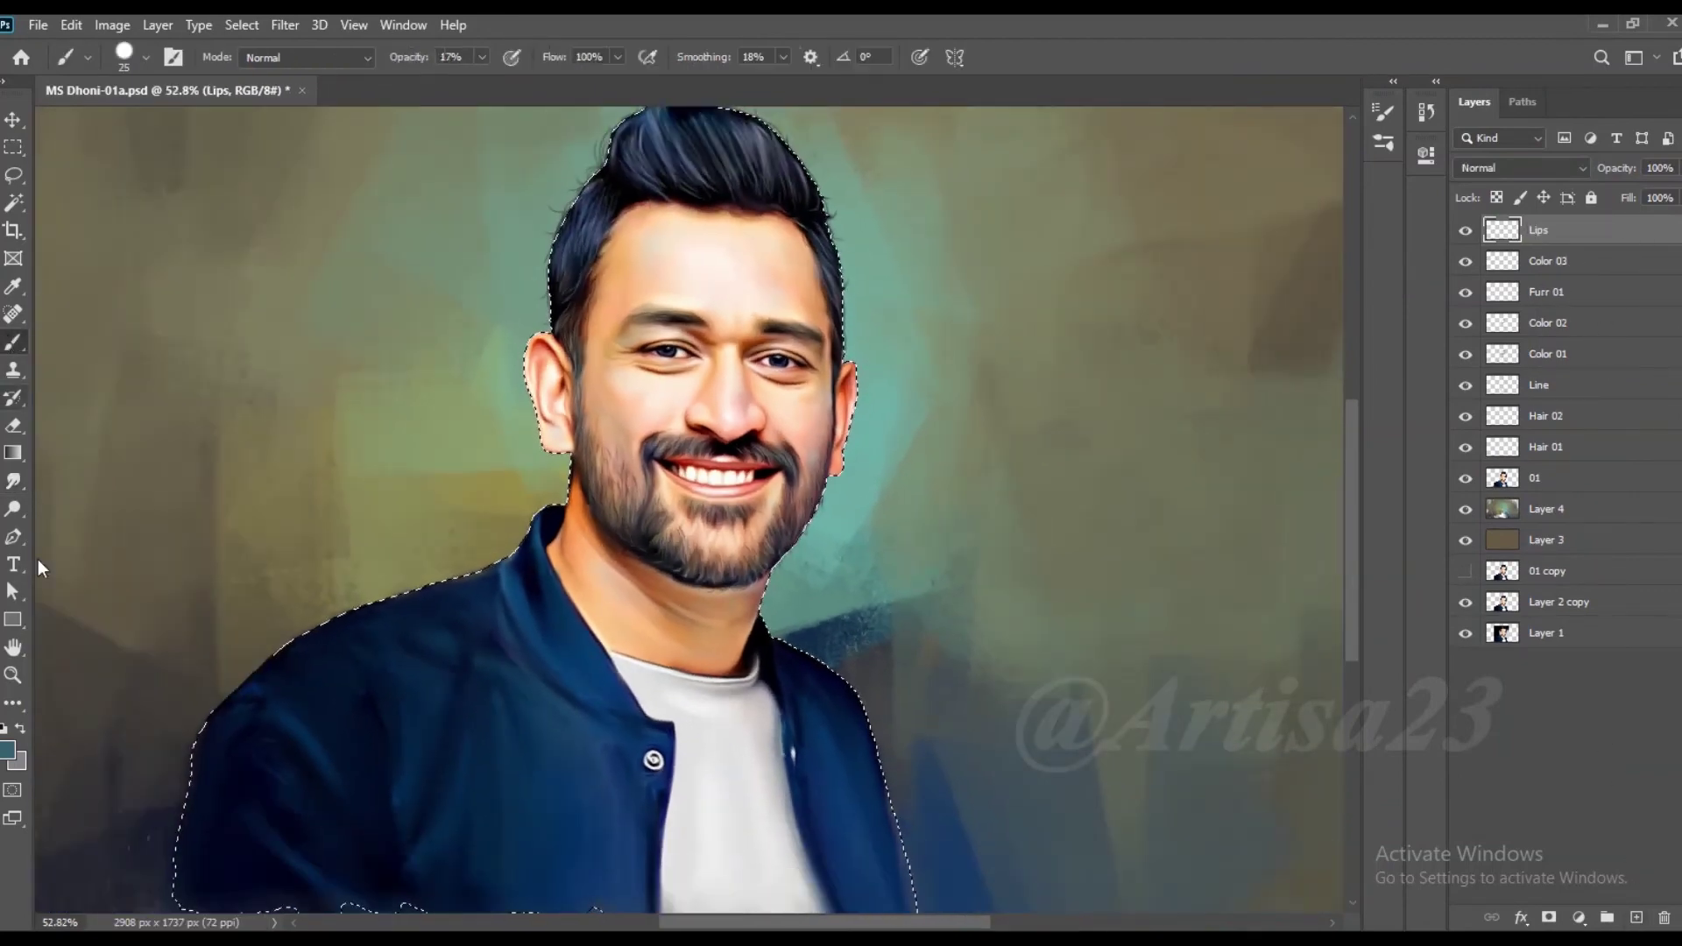
pyautogui.click(7, 749)
pyautogui.click(1390, 426)
pyautogui.click(1584, 413)
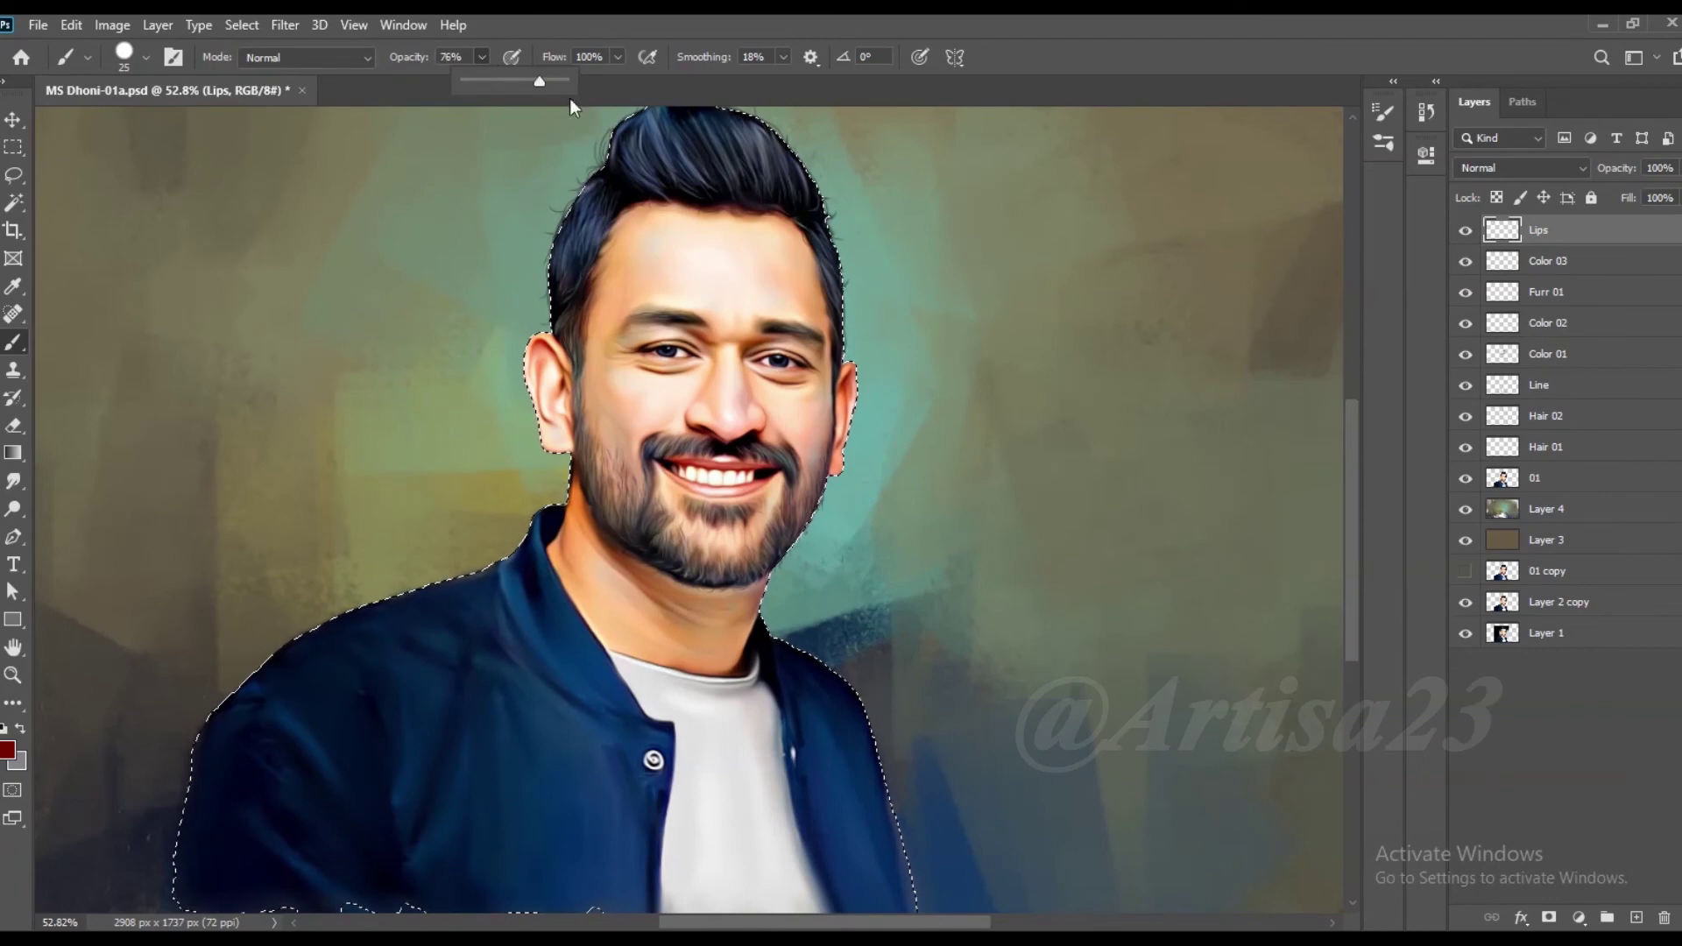
pyautogui.press('F5')
pyautogui.press('F5')
# Step: Paint dark red over the upper lip and remaining lip gaps with a size 10 brush
pyautogui.keyDown('alt'); pyautogui.scroll(3, 749, 469); pyautogui.keyUp('alt')
pyautogui.keyDown('alt'); pyautogui.scroll(1, 749, 469); pyautogui.keyUp('alt')
pyautogui.press('[')
pyautogui.press('[')
pyautogui.keyDown('alt'); pyautogui.scroll(2, 808, 458); pyautogui.keyUp('alt')
pyautogui.moveTo(784, 454)
pyautogui.mouseDown()
pyautogui.moveTo(561, 440)
pyautogui.moveTo(751, 458)
pyautogui.mouseUp()
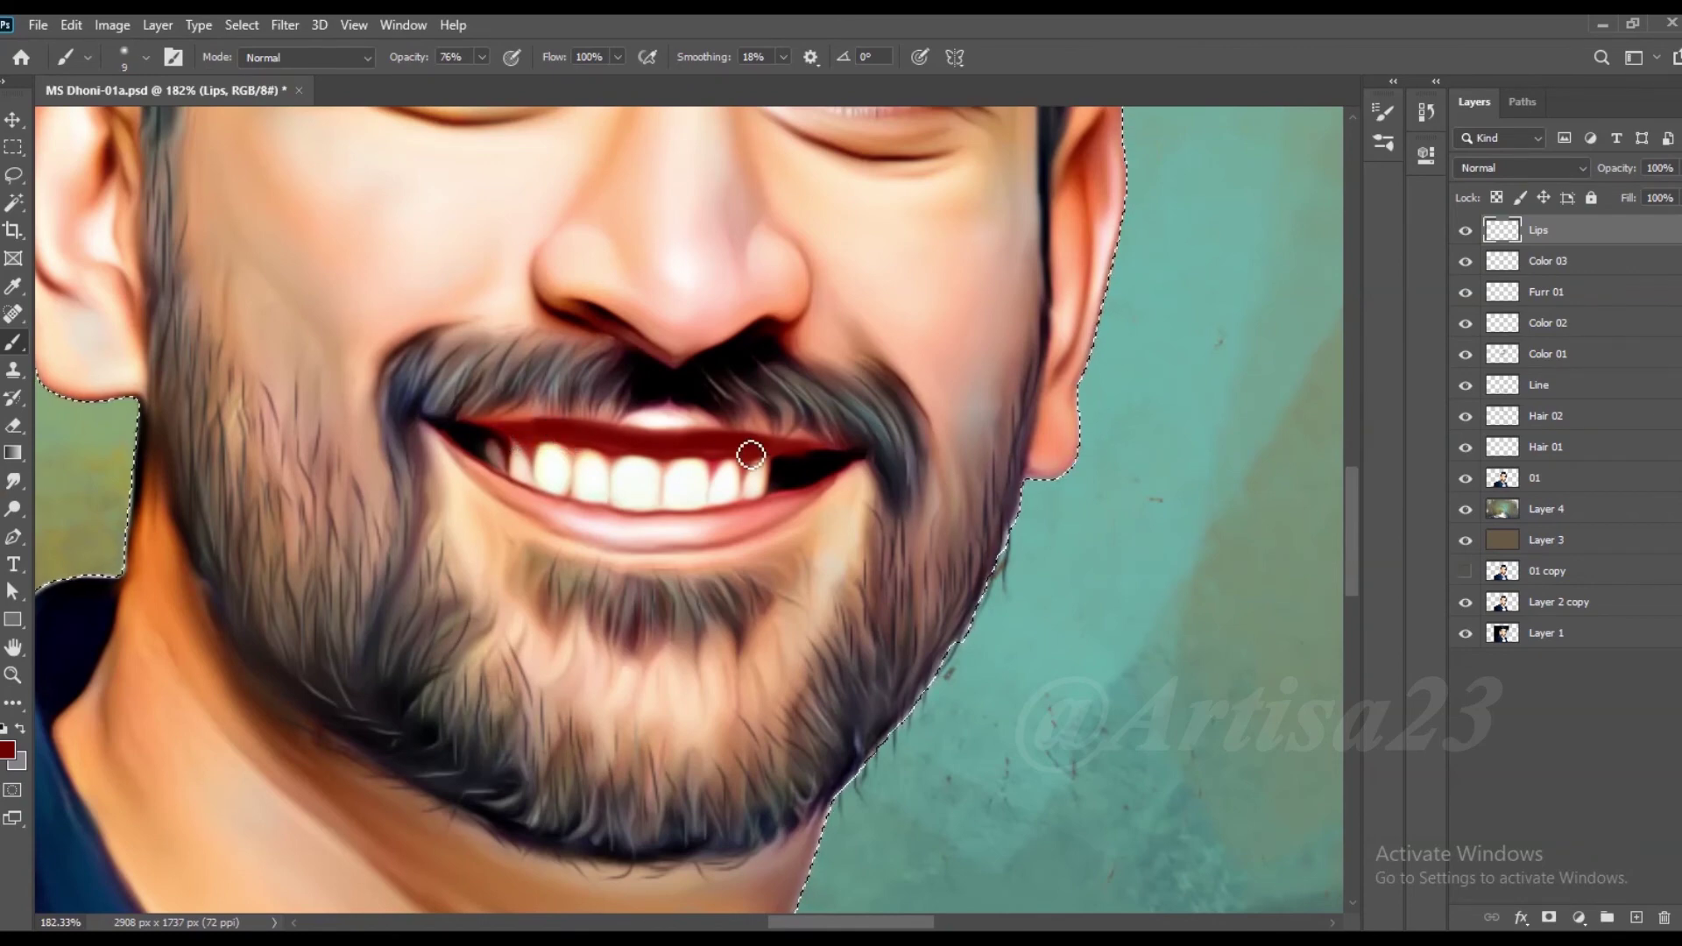
pyautogui.moveTo(714, 526)
pyautogui.mouseDown()
pyautogui.moveTo(638, 529)
pyautogui.moveTo(779, 522)
pyautogui.moveTo(616, 528)
pyautogui.moveTo(642, 548)
pyautogui.moveTo(485, 476)
pyautogui.moveTo(642, 529)
pyautogui.moveTo(608, 537)
pyautogui.moveTo(443, 431)
pyautogui.mouseUp()
pyautogui.press('[')
pyautogui.scroll(-5, 792, 509)
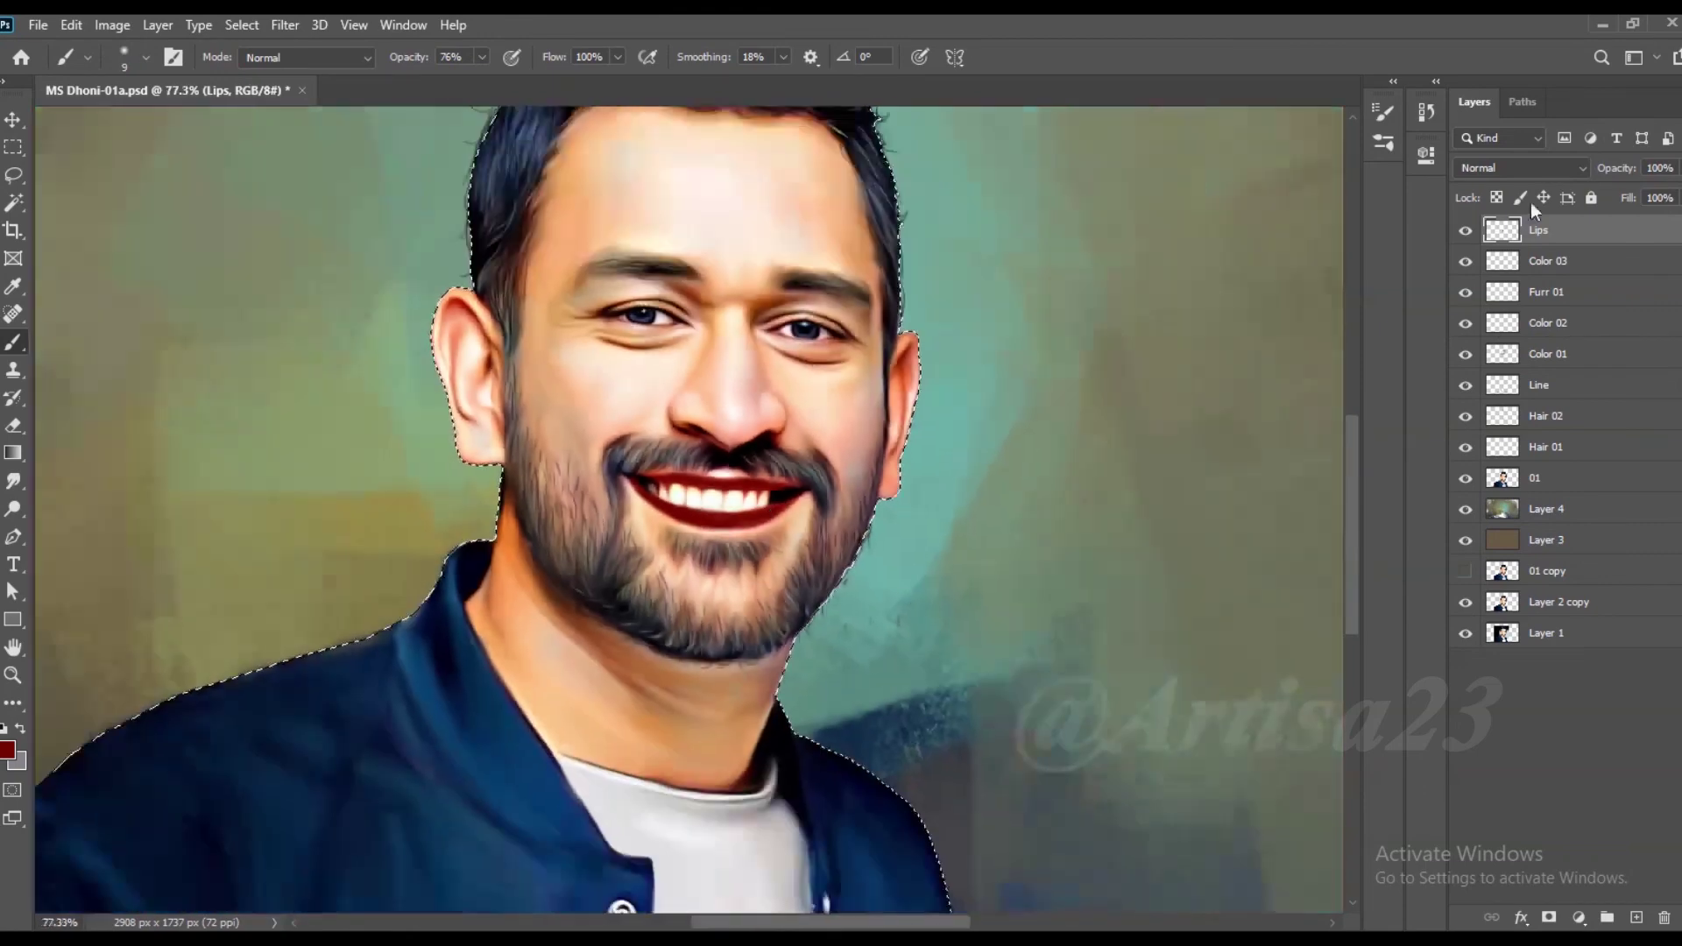
pyautogui.click(1520, 167)
# Step: Set the Lips layer to Soft Light, shift its hue, and lower fill to 75%
pyautogui.click(1490, 443)
pyautogui.press('v')
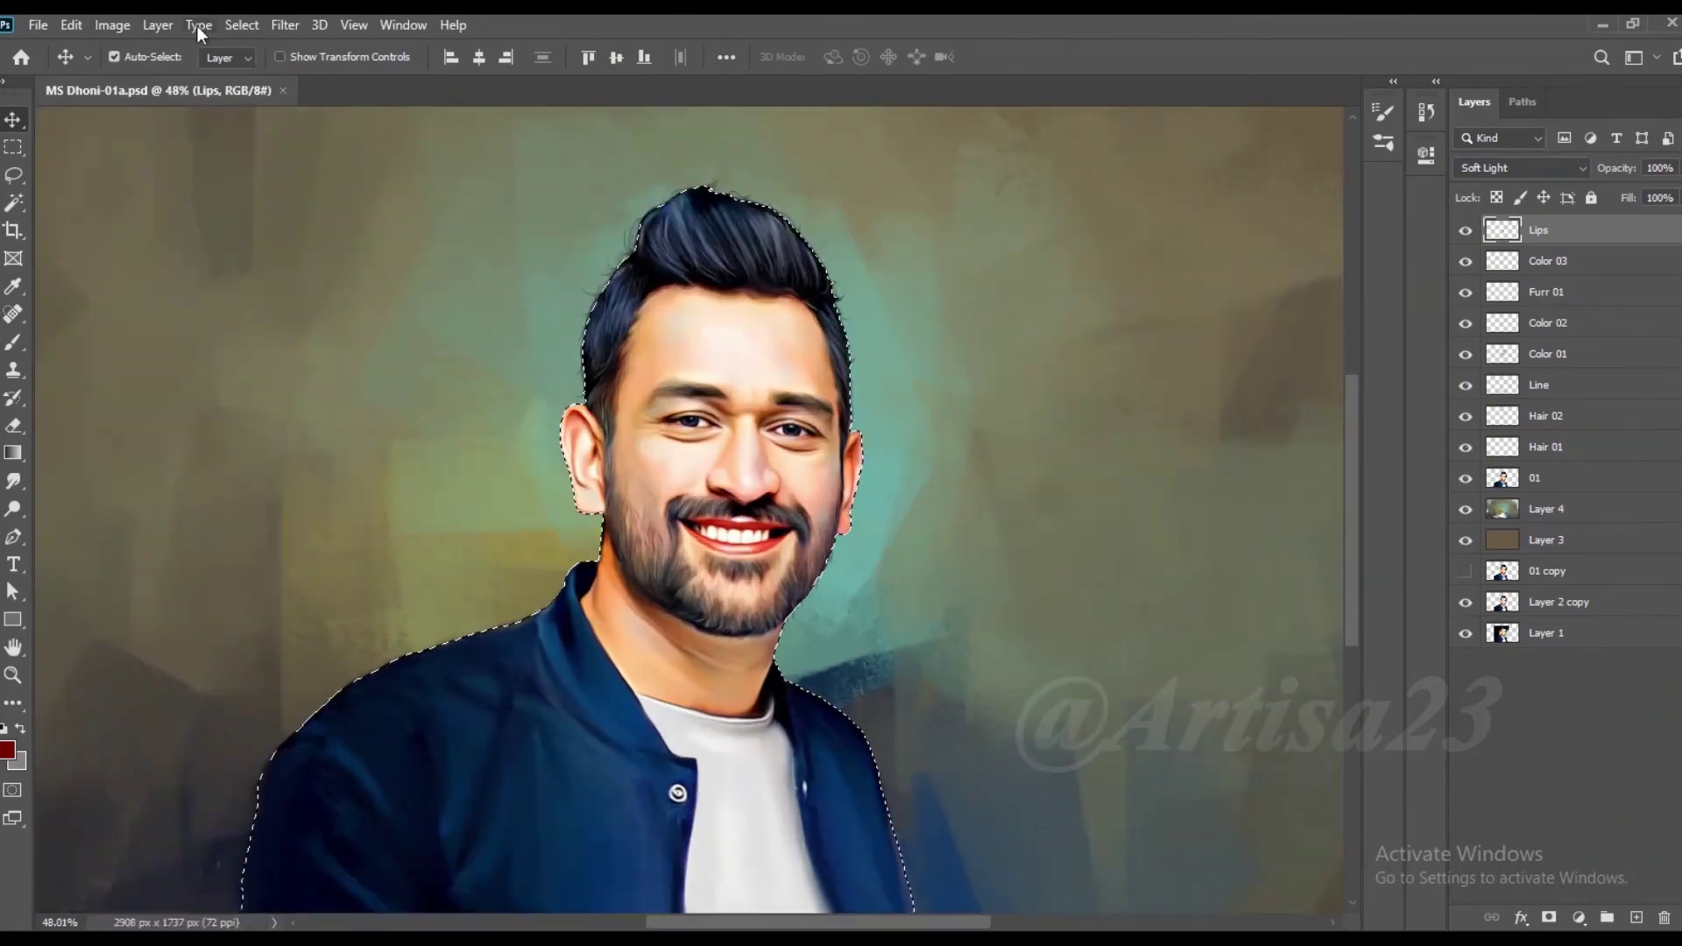
pyautogui.click(112, 25)
pyautogui.press('Escape')
pyautogui.hotkey('ctrl', 'u')
pyautogui.moveTo(1332, 275); pyautogui.dragTo(1322, 274)
pyautogui.press('Return')
pyautogui.moveTo(1676, 198); pyautogui.dragTo(1663, 223)
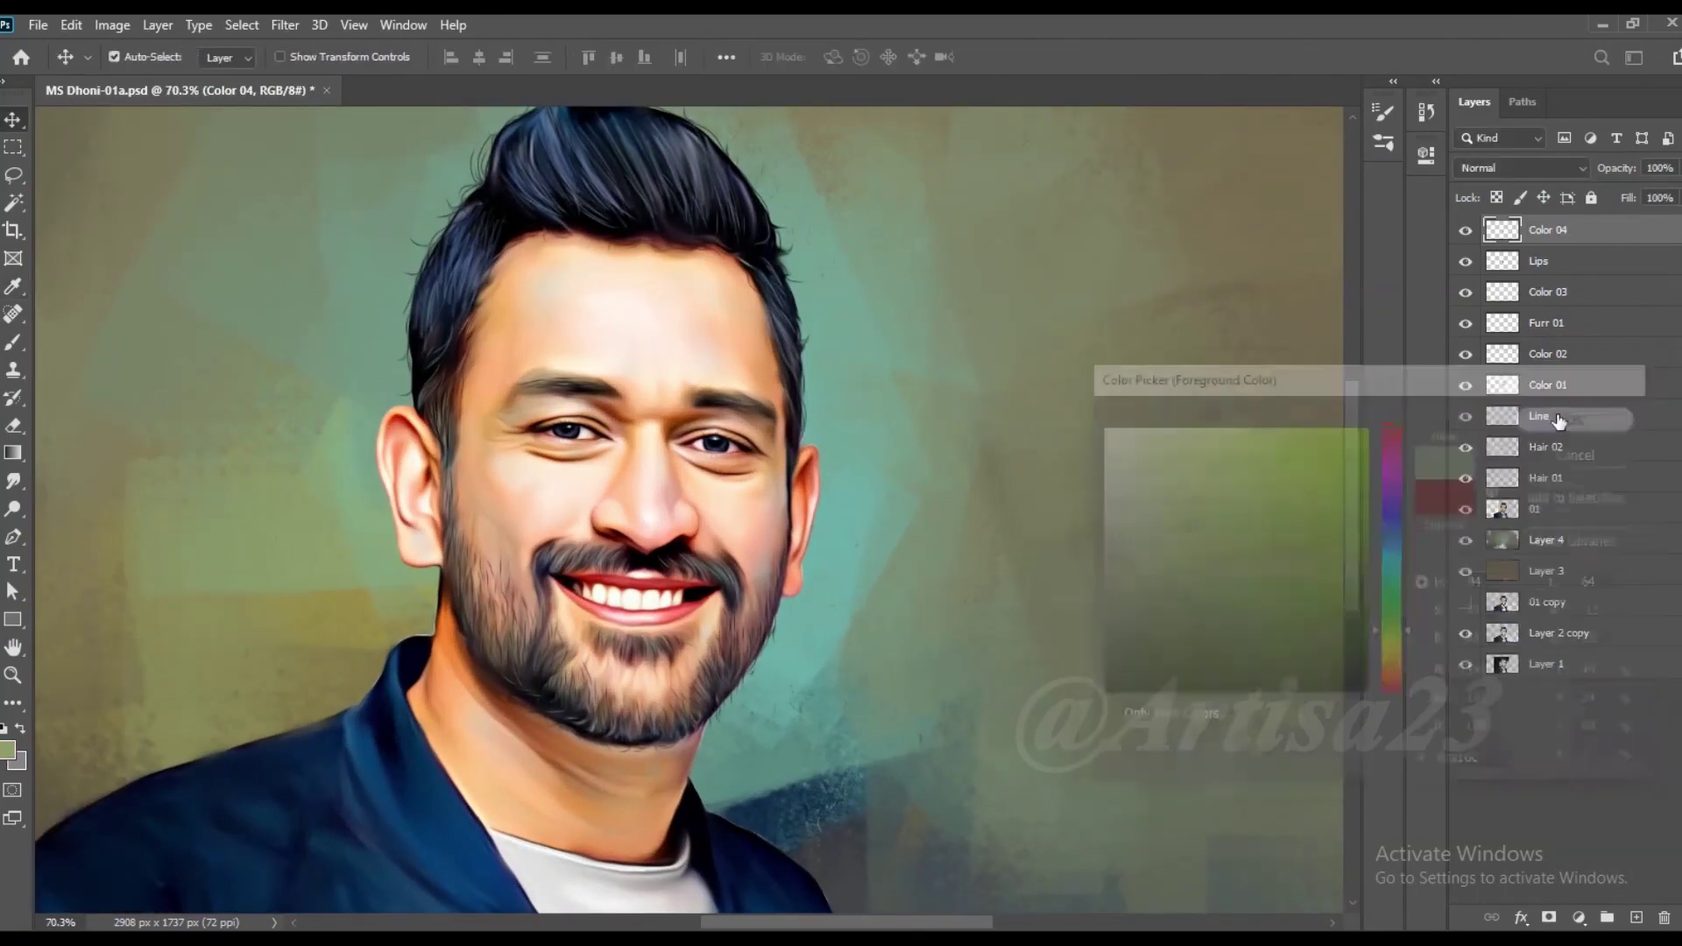
# Step: Set Color 04 to Color blend mode and paint subtle shading under the right eye at low opacity
pyautogui.click(1520, 168)
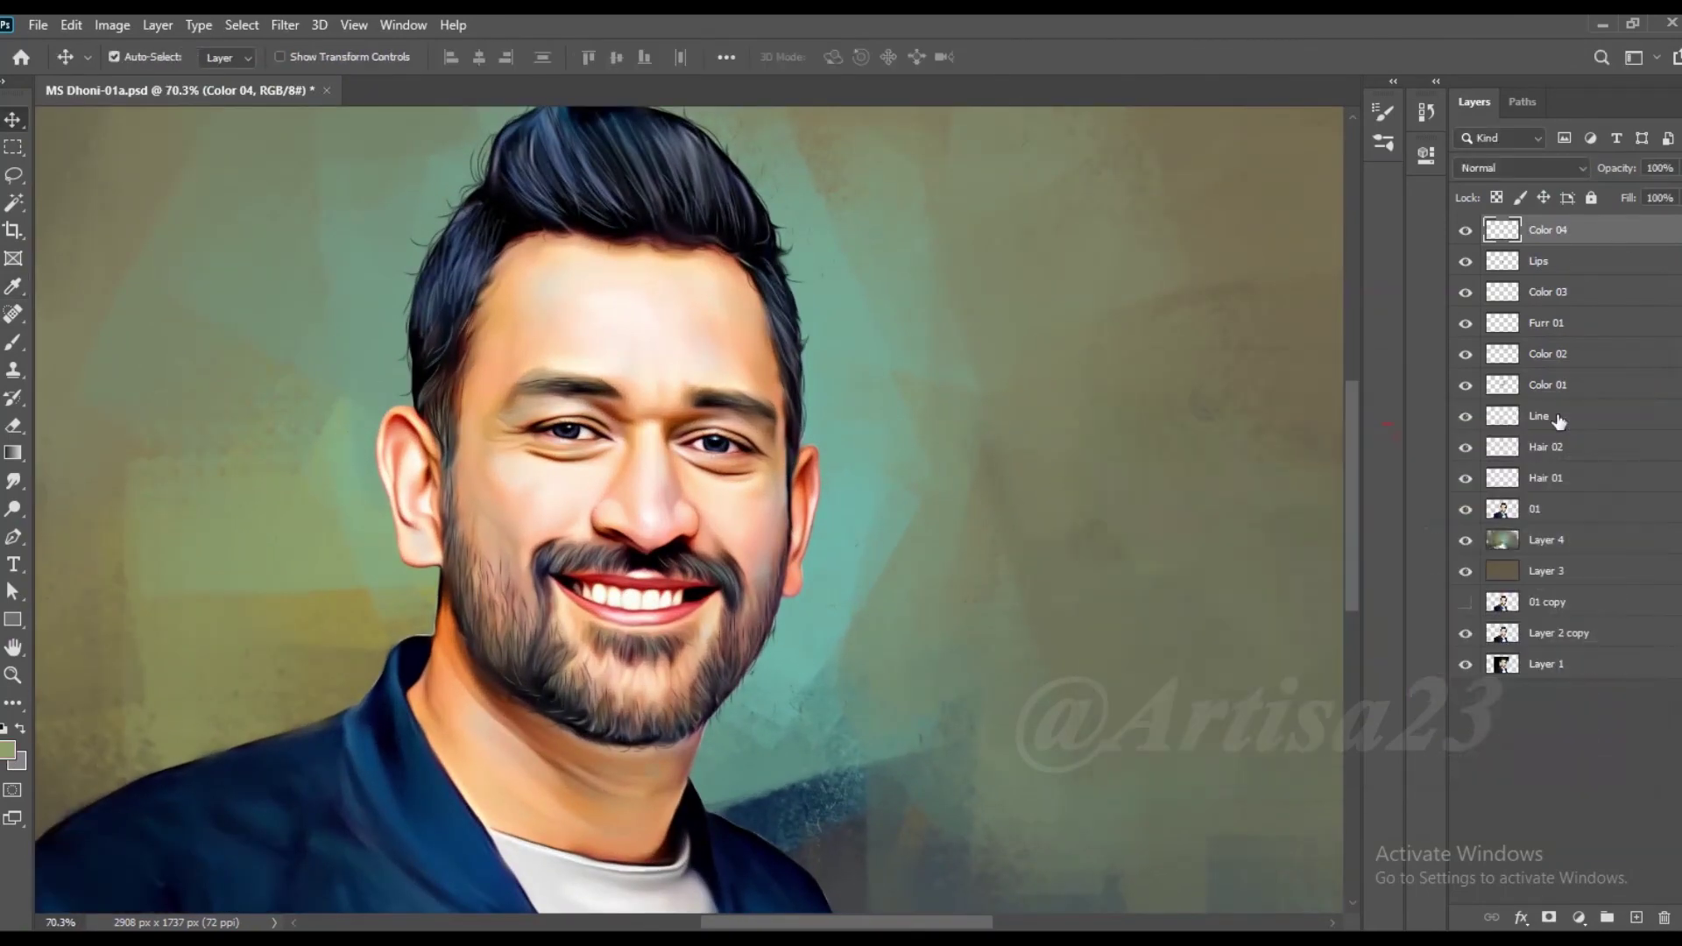
pyautogui.click(1490, 670)
pyautogui.click(14, 341)
pyautogui.click(481, 57)
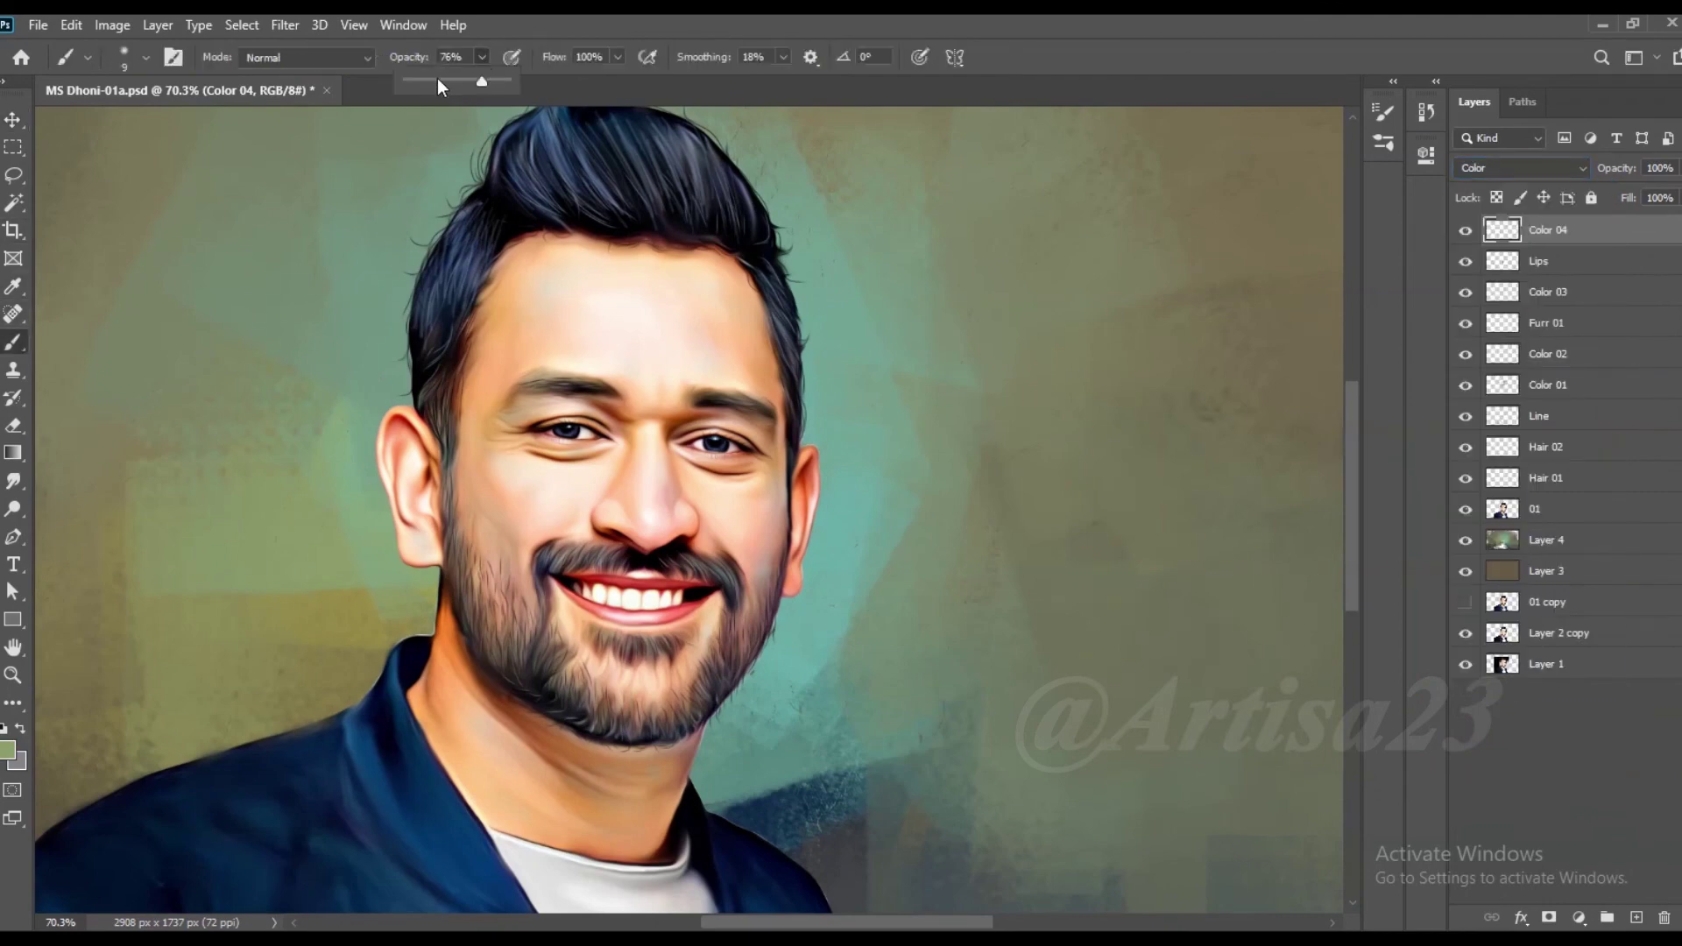
pyautogui.scroll(2, 699, 338)
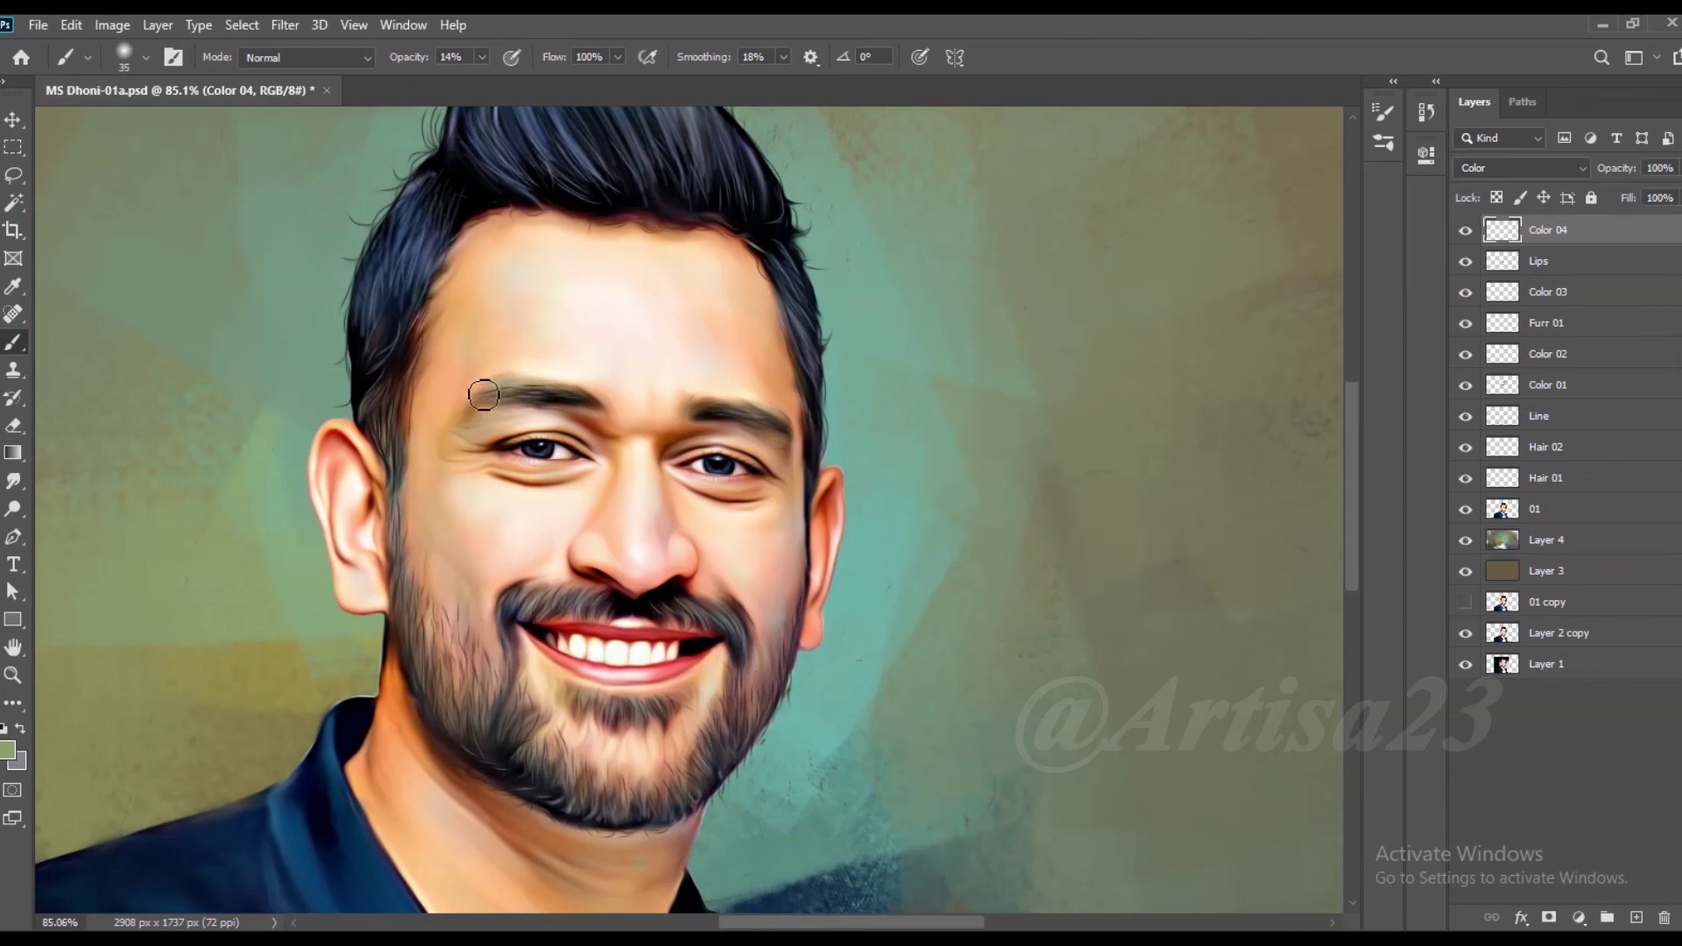
pyautogui.press(']')
pyautogui.moveTo(746, 513); pyautogui.dragTo(725, 496)
pyautogui.press(']')
pyautogui.scroll(-2, 536, 444)
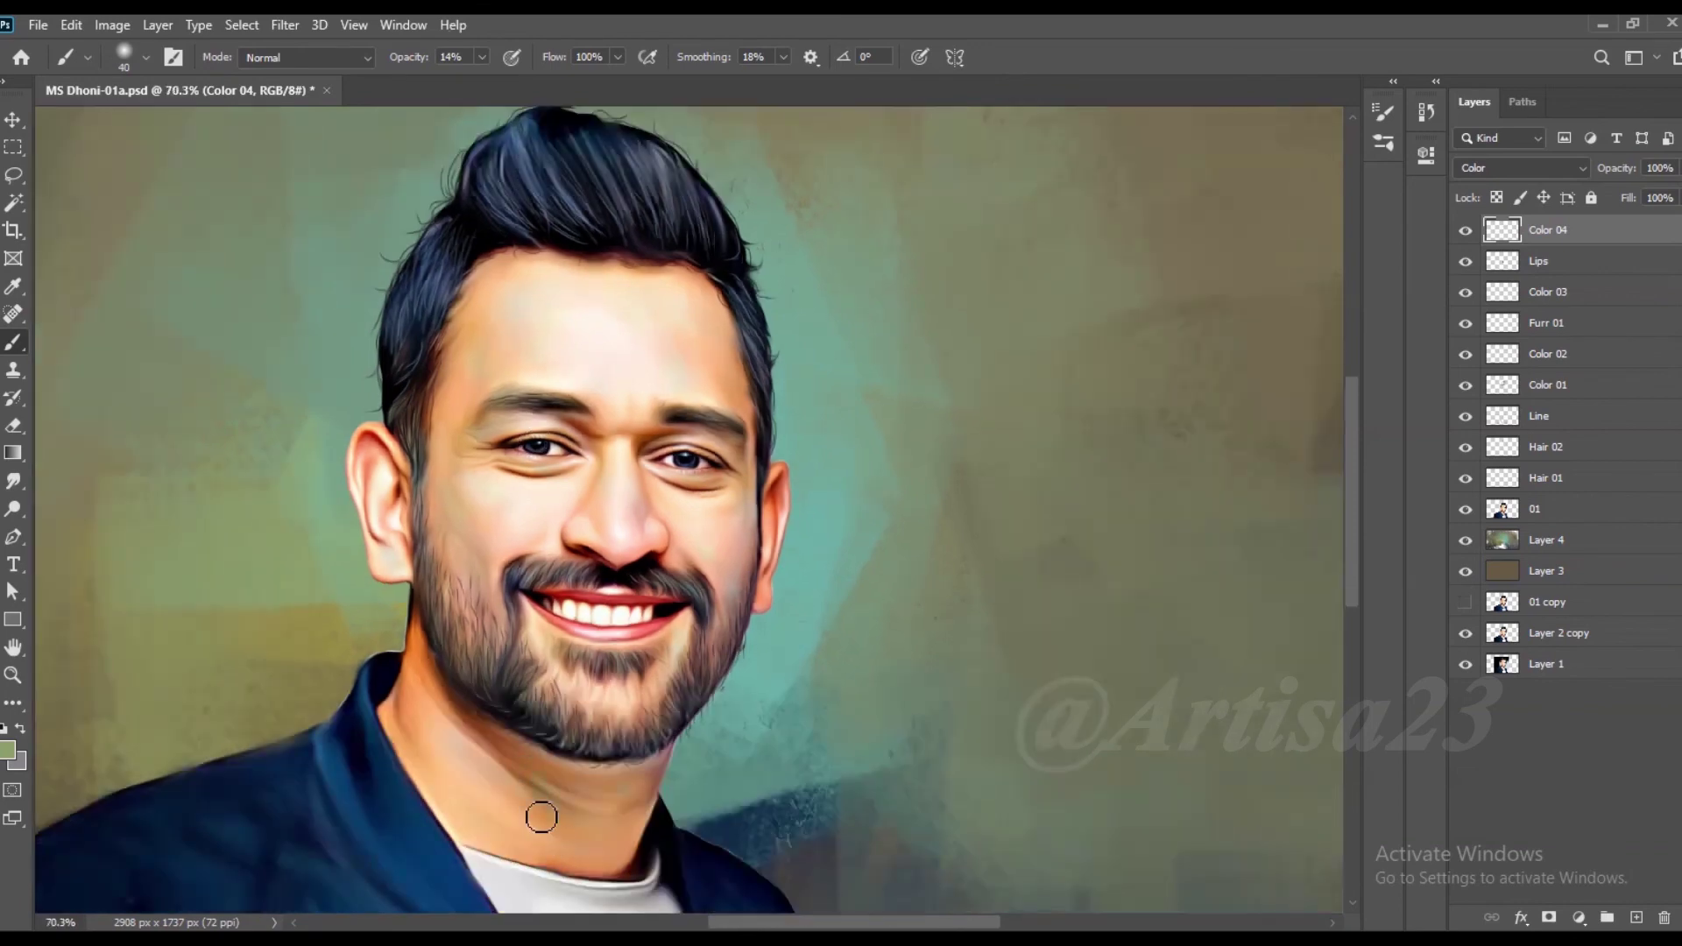
# Step: Smudge the facial shading with a progressively smaller Smudge brush
pyautogui.press('r')
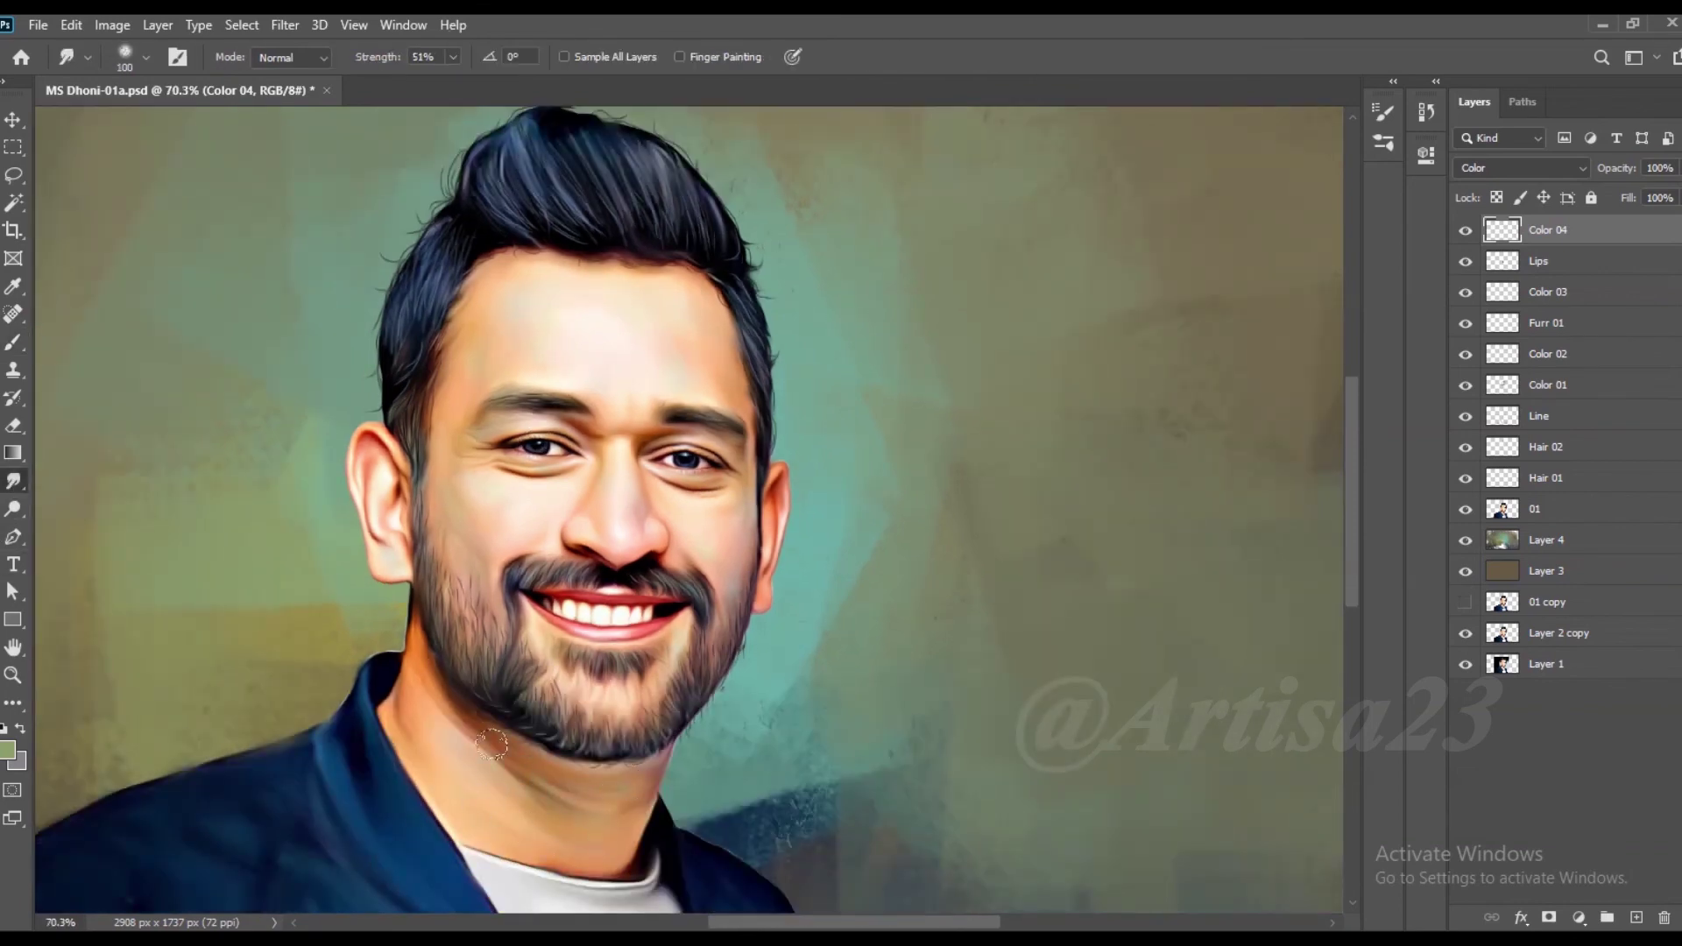
pyautogui.press('[')
pyautogui.scroll(2, 595, 489)
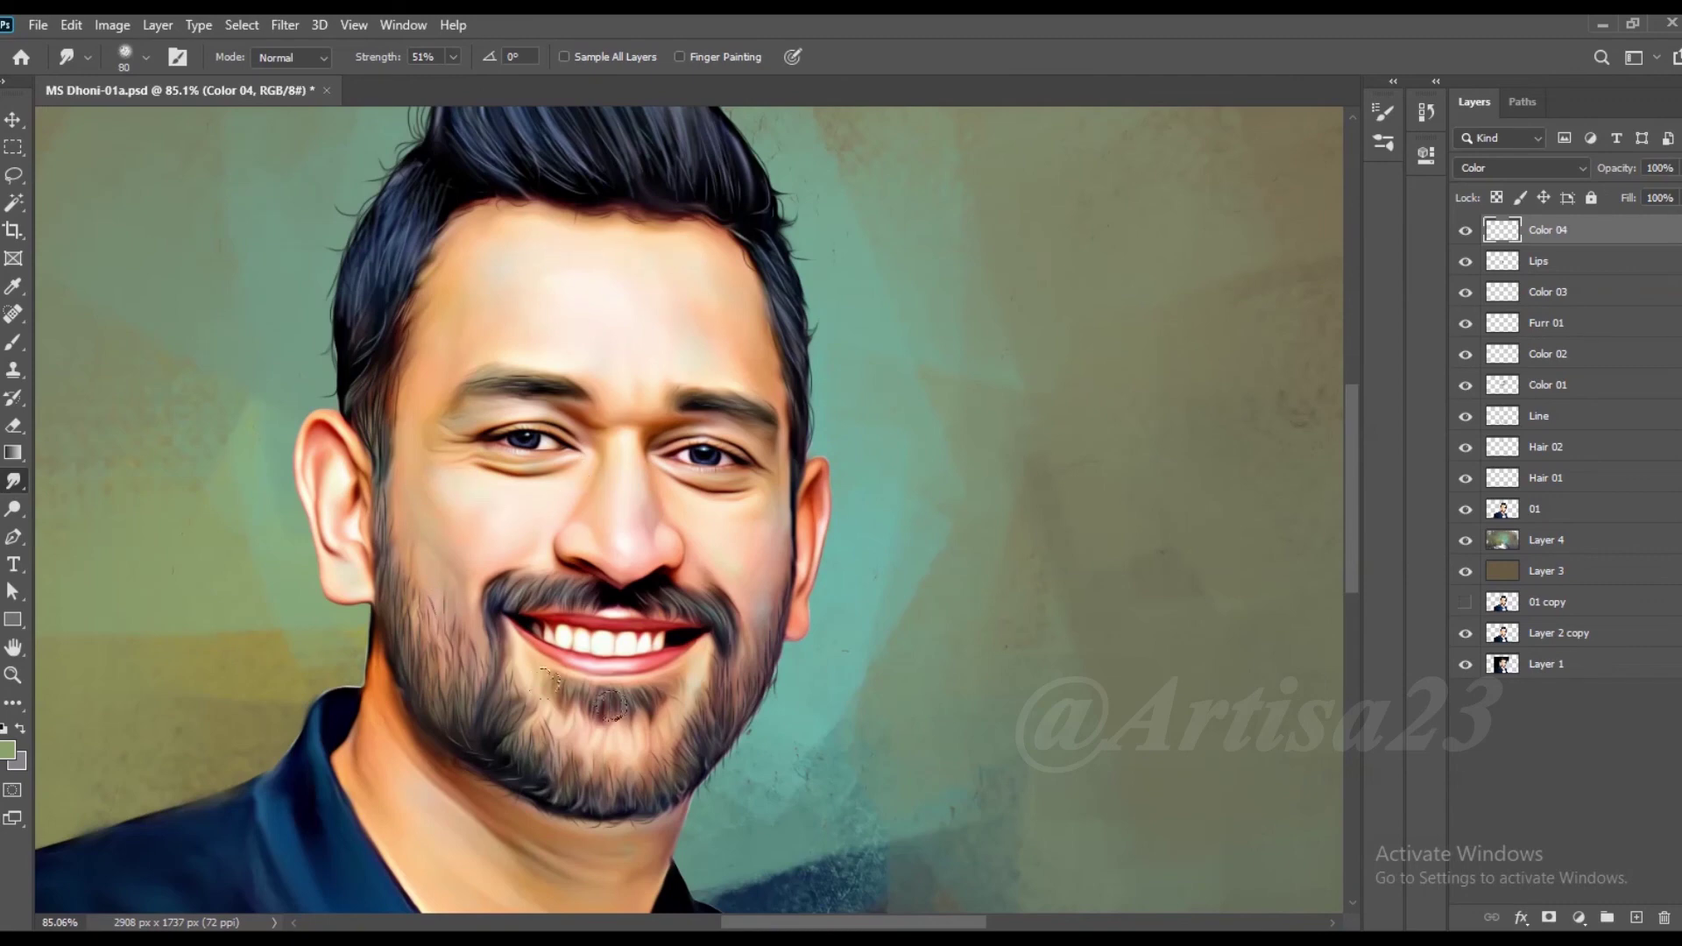
pyautogui.press('[')
pyautogui.click(1535, 509)
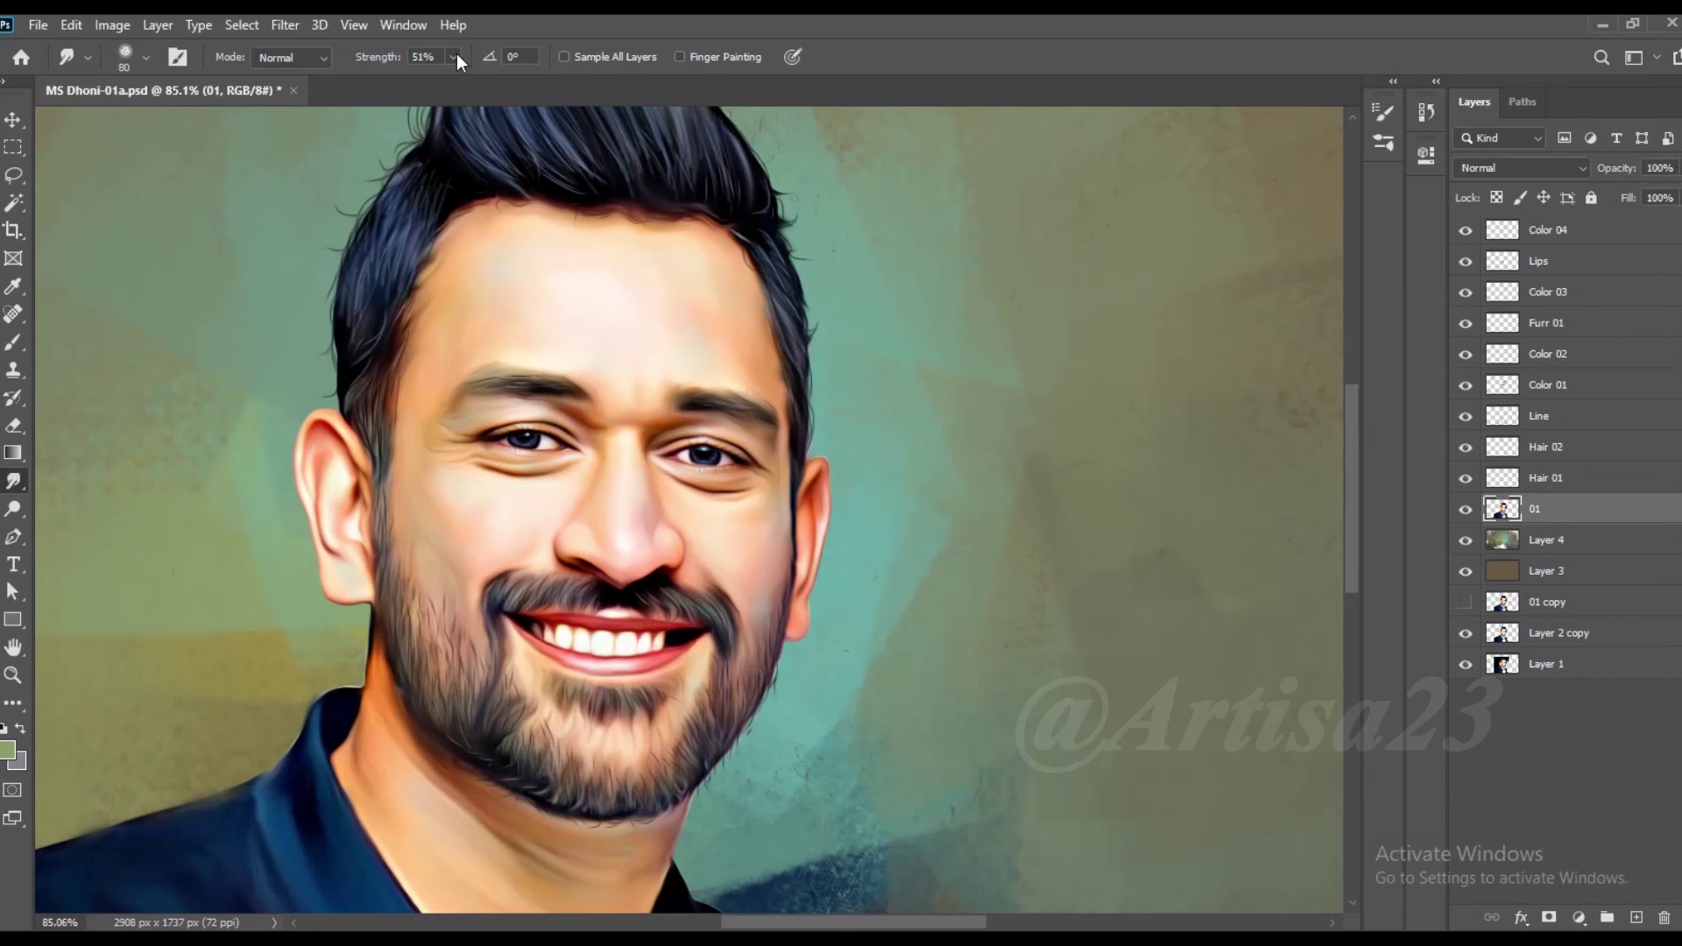
# Step: Save the portrait file
pyautogui.scroll(3, 710, 267)
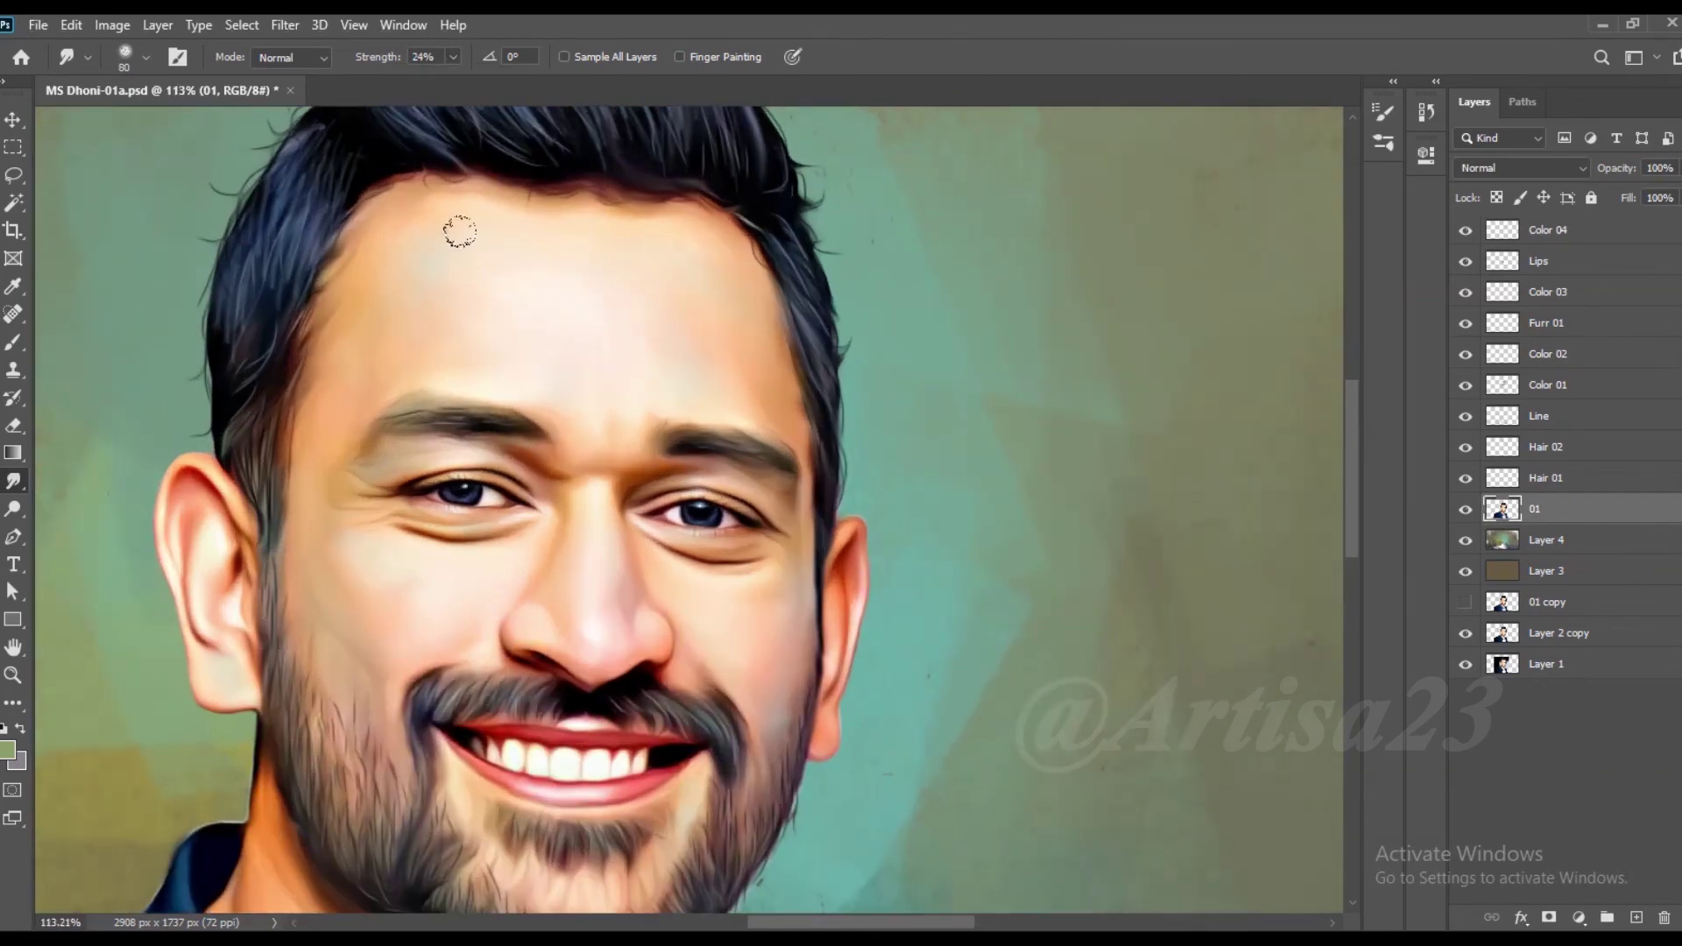
pyautogui.scroll(-2, 726, 352)
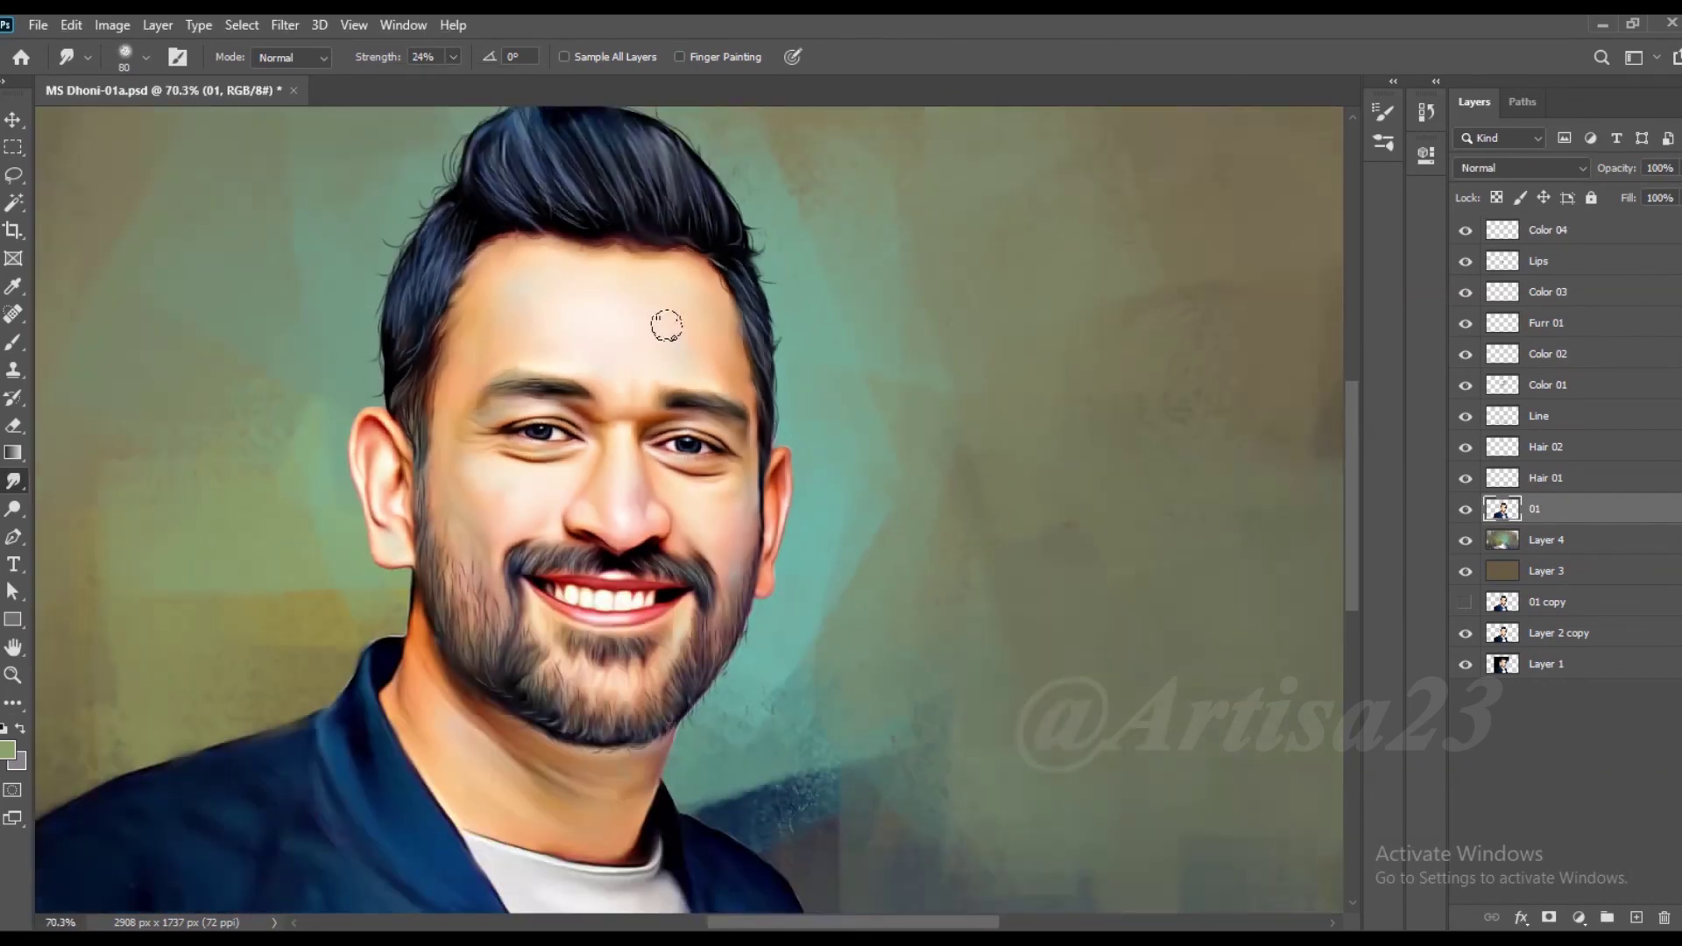
pyautogui.scroll(-1, 665, 323)
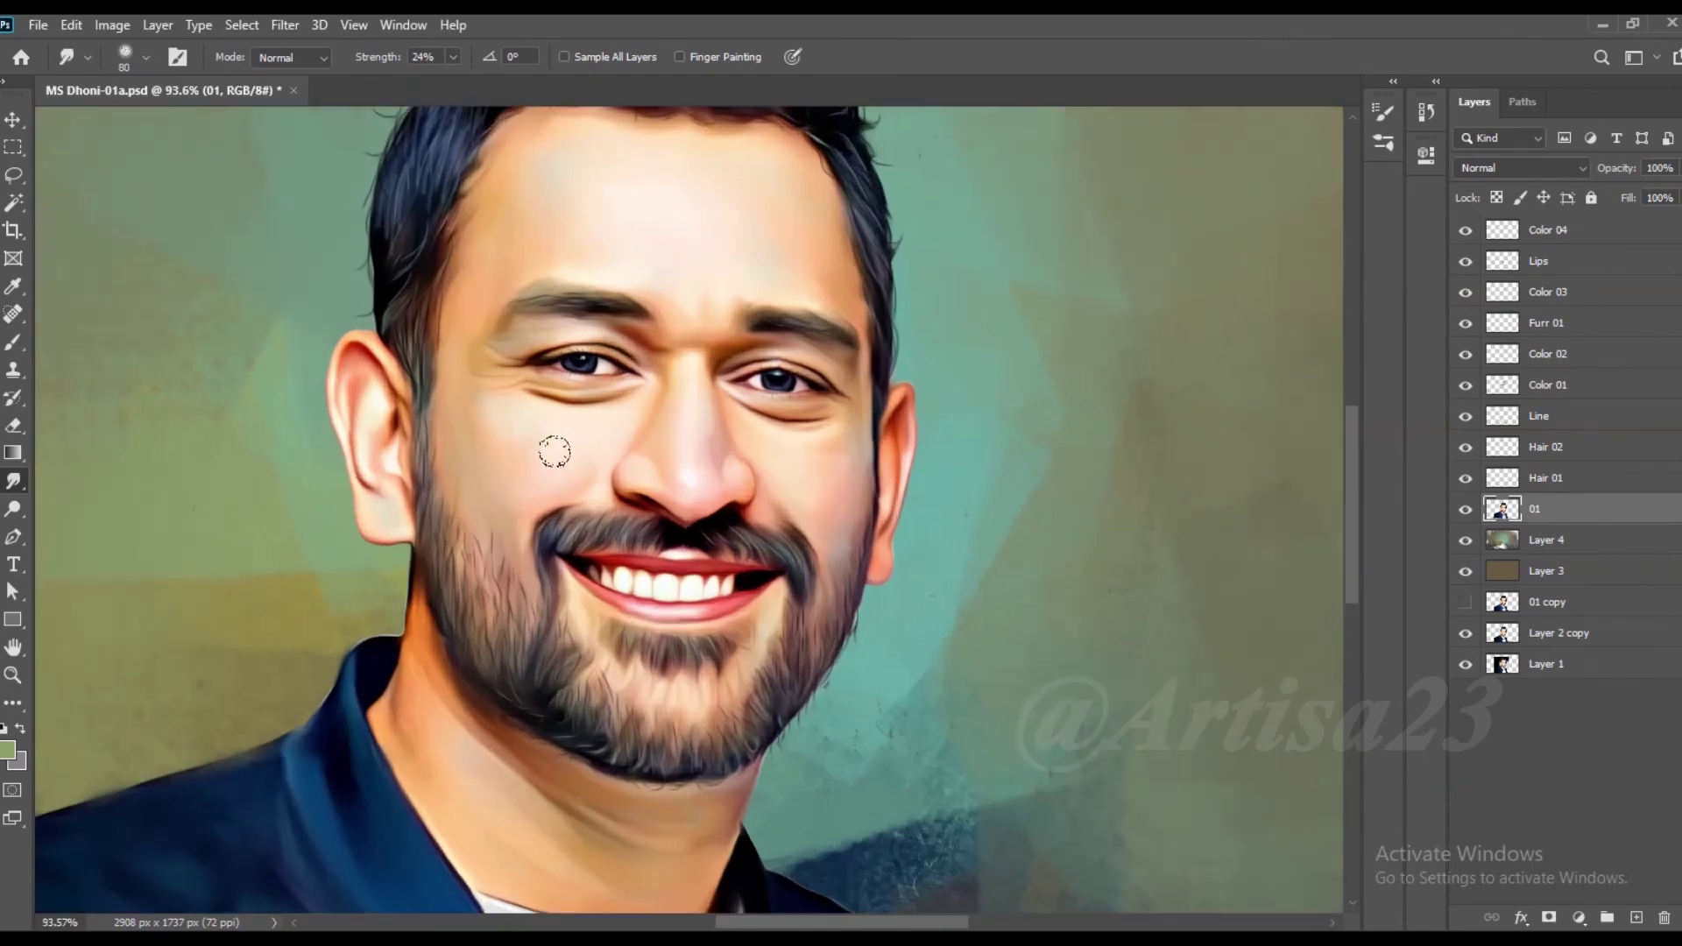
pyautogui.scroll(-2, 745, 364)
pyautogui.hotkey('ctrl', 's')
# Step: Select Color 04 and add a new empty layer named Light above it
pyautogui.click(1577, 232)
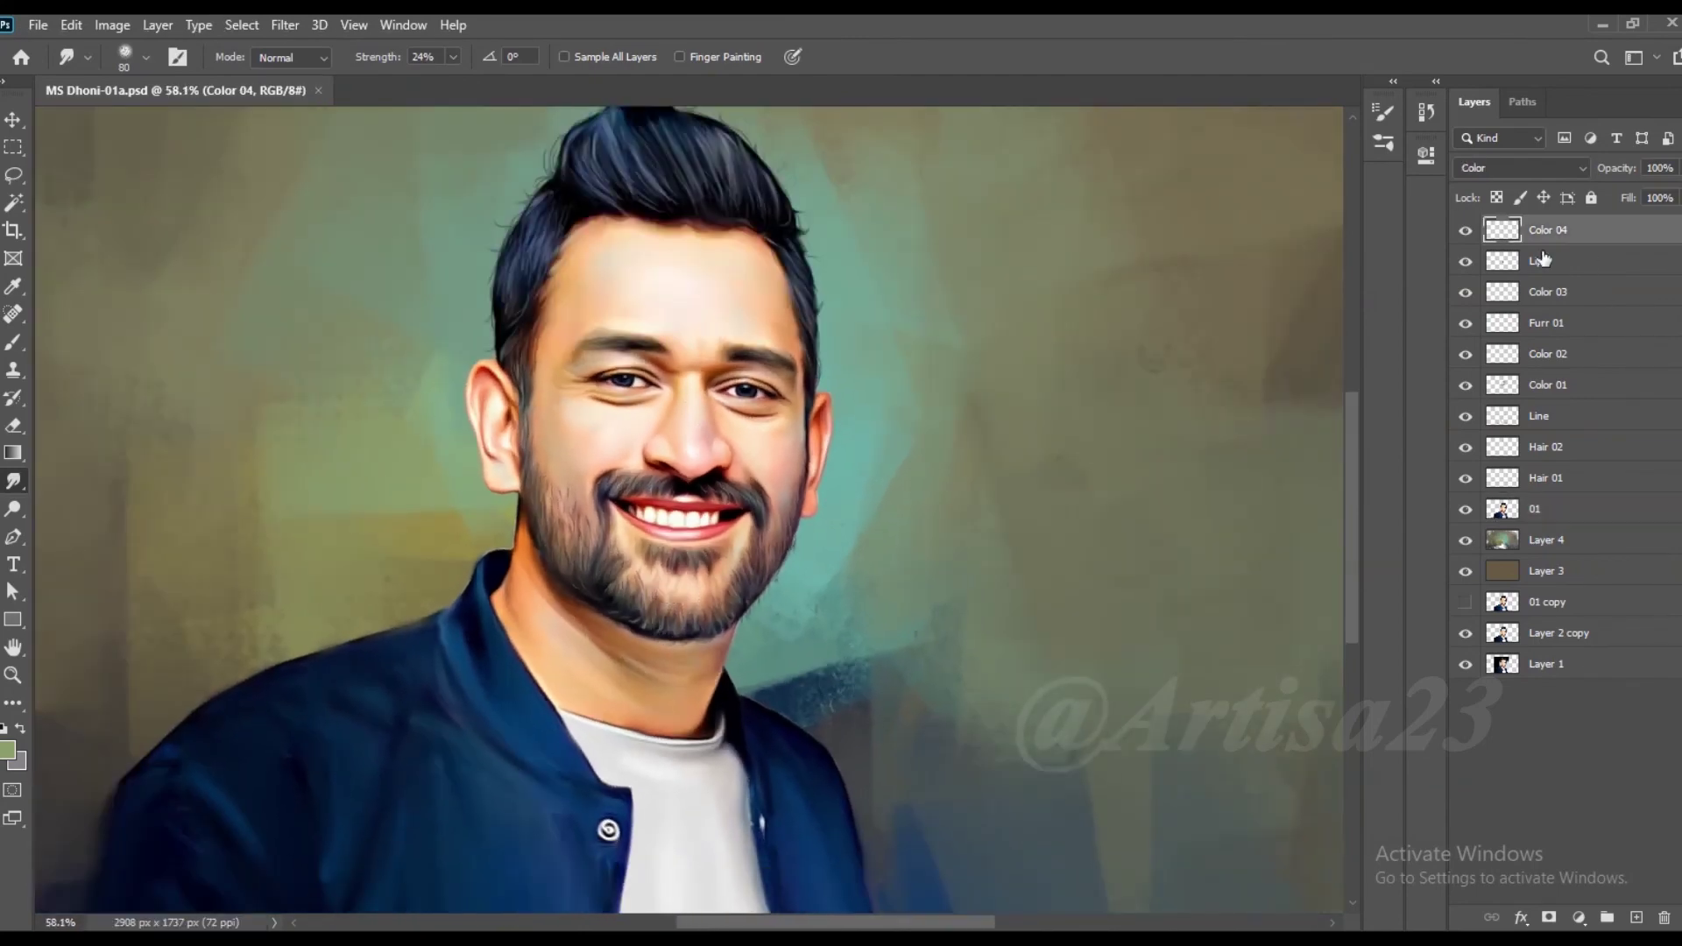
pyautogui.scroll(-3, 828, 418)
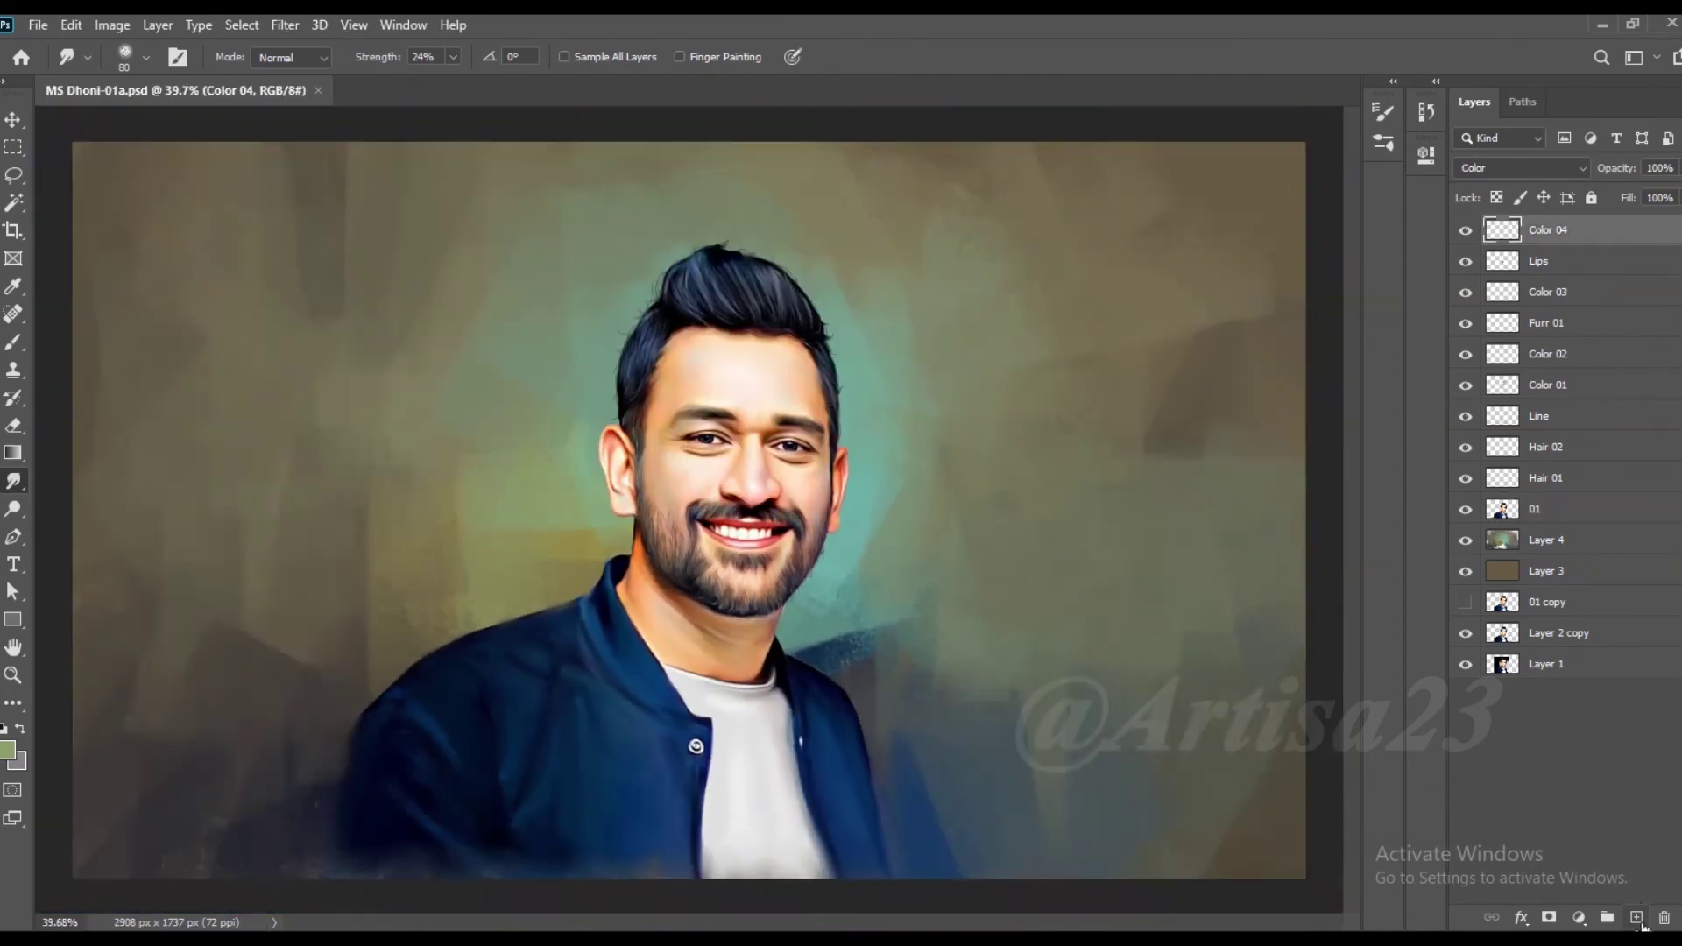
pyautogui.click(1637, 918)
pyautogui.write('Light')
pyautogui.press('Return')
pyautogui.scroll(1, 1011, 345)
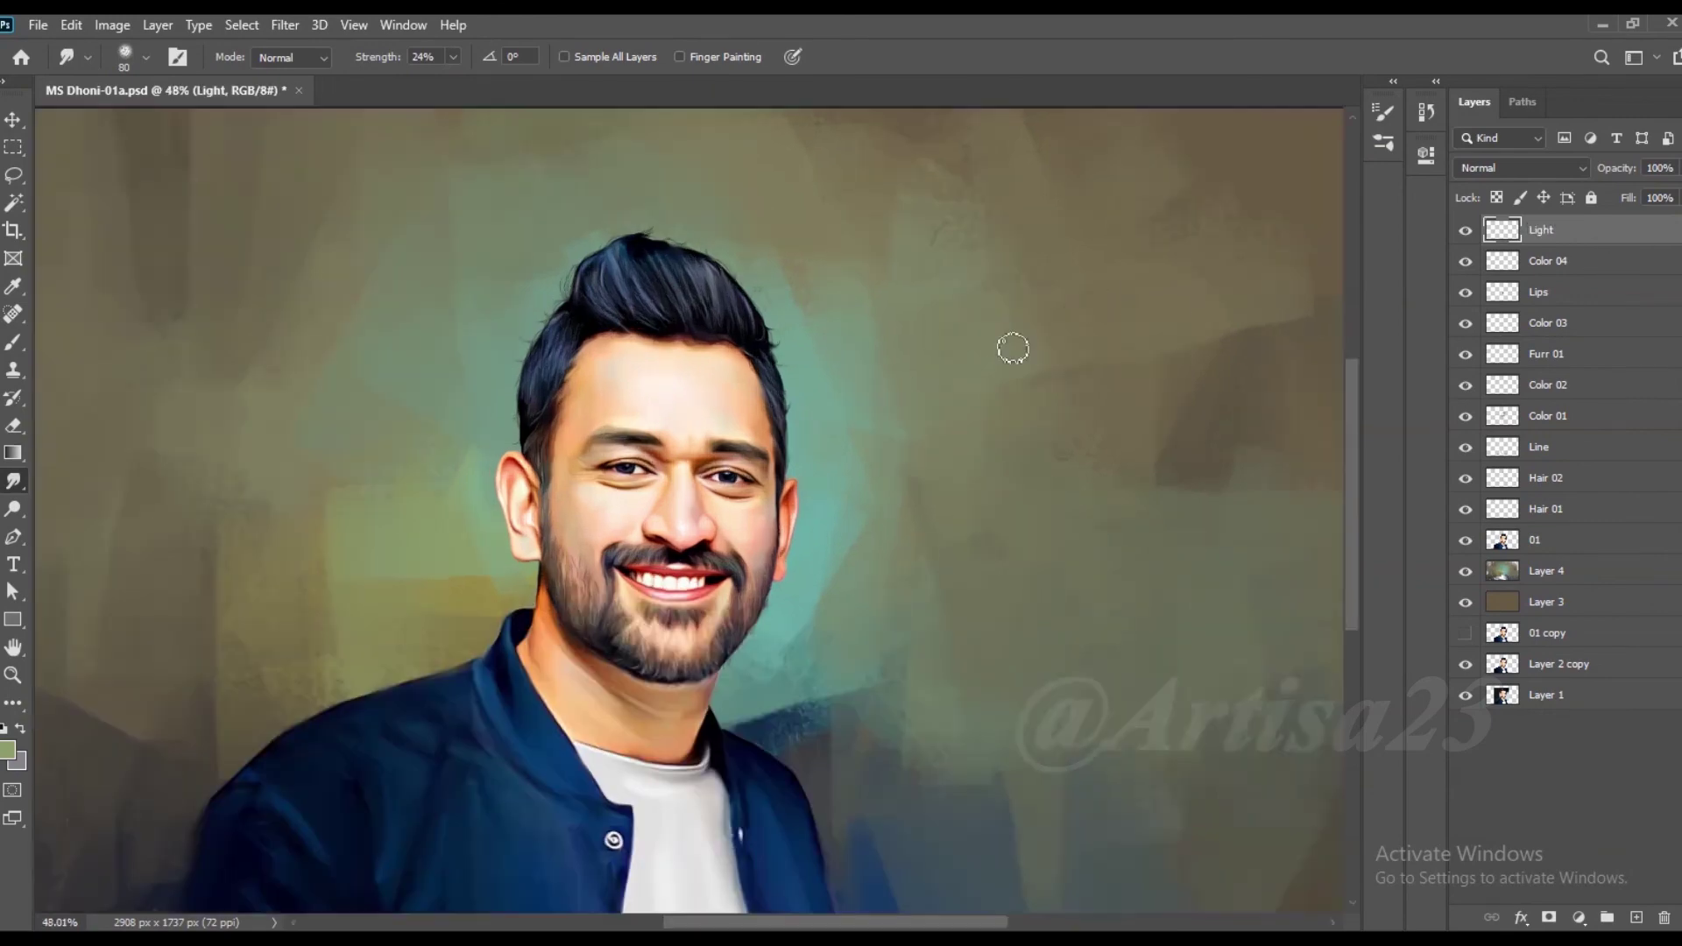
# Step: Set up a white brush at 73% opacity and size 10
pyautogui.scroll(1, 789, 345)
pyautogui.press('b')
pyautogui.scroll(2, 714, 361)
pyautogui.scroll(2, 714, 361)
pyautogui.click(7, 750)
pyautogui.click(1577, 412)
pyautogui.moveTo(482, 57); pyautogui.dragTo(554, 104)
pyautogui.scroll(3, 631, 570)
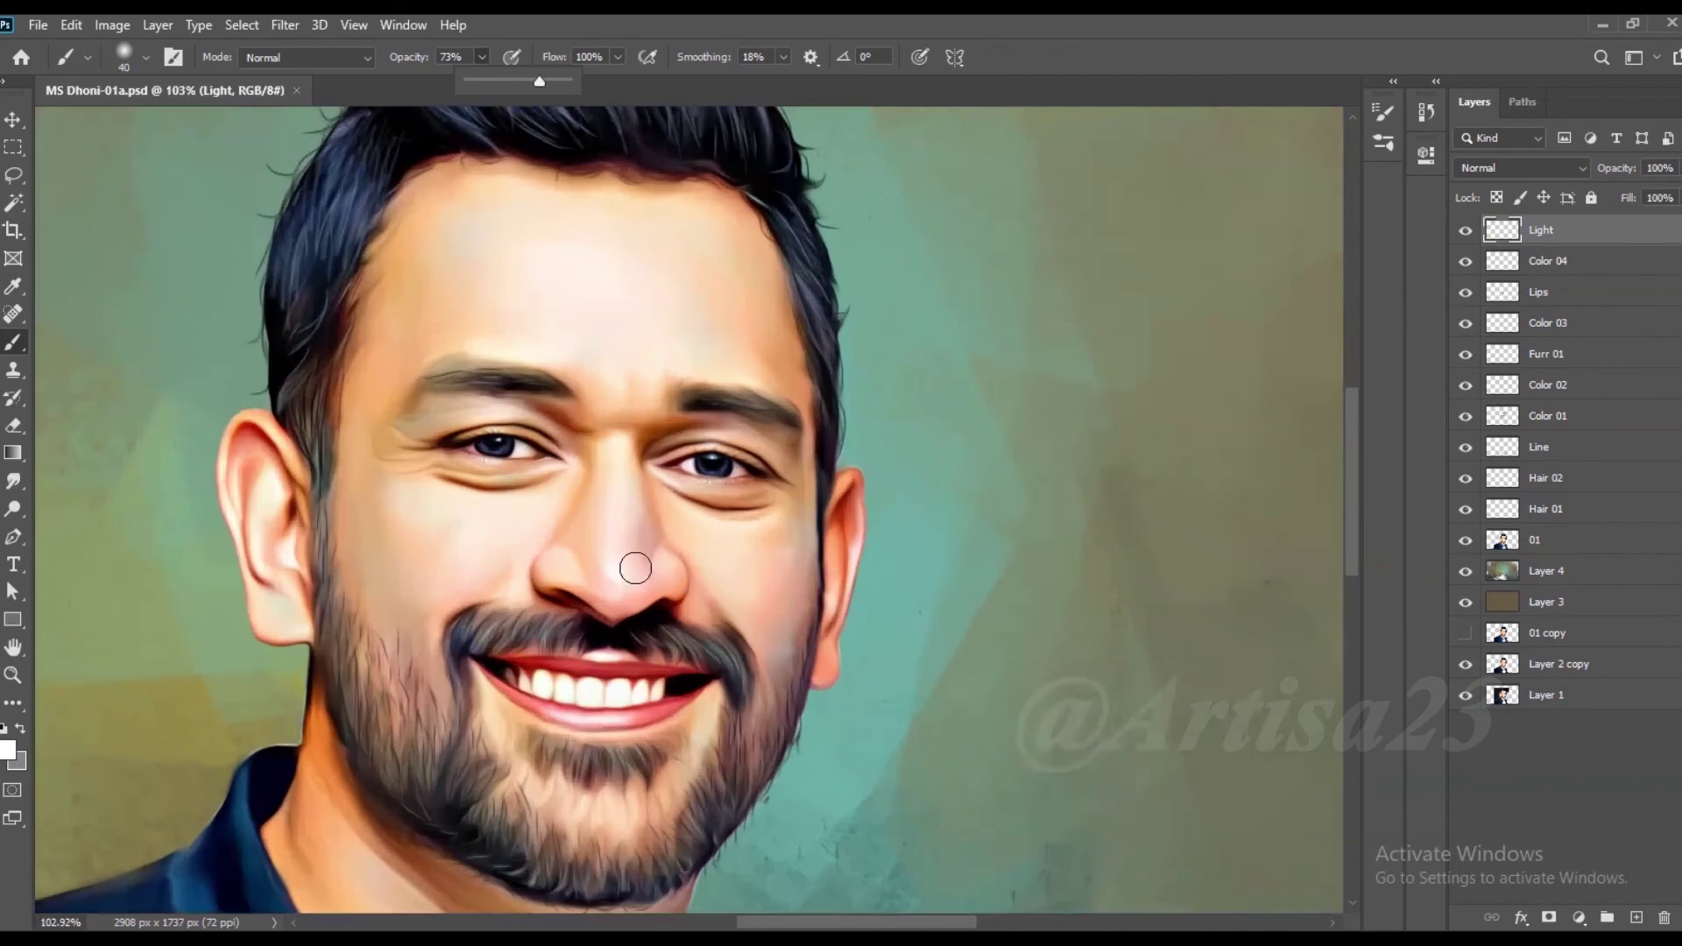
pyautogui.press('[')
pyautogui.press('[')
pyautogui.press('[')
# Step: Dab white highlights on both cheeks, shrinking the brush to size 8
pyautogui.click(473, 552)
pyautogui.click(725, 583)
pyautogui.press('[')
pyautogui.press('[')
pyautogui.press('[')
pyautogui.scroll(2, 598, 728)
pyautogui.keyDown('alt'); pyautogui.click(622, 725); pyautogui.keyUp('alt')
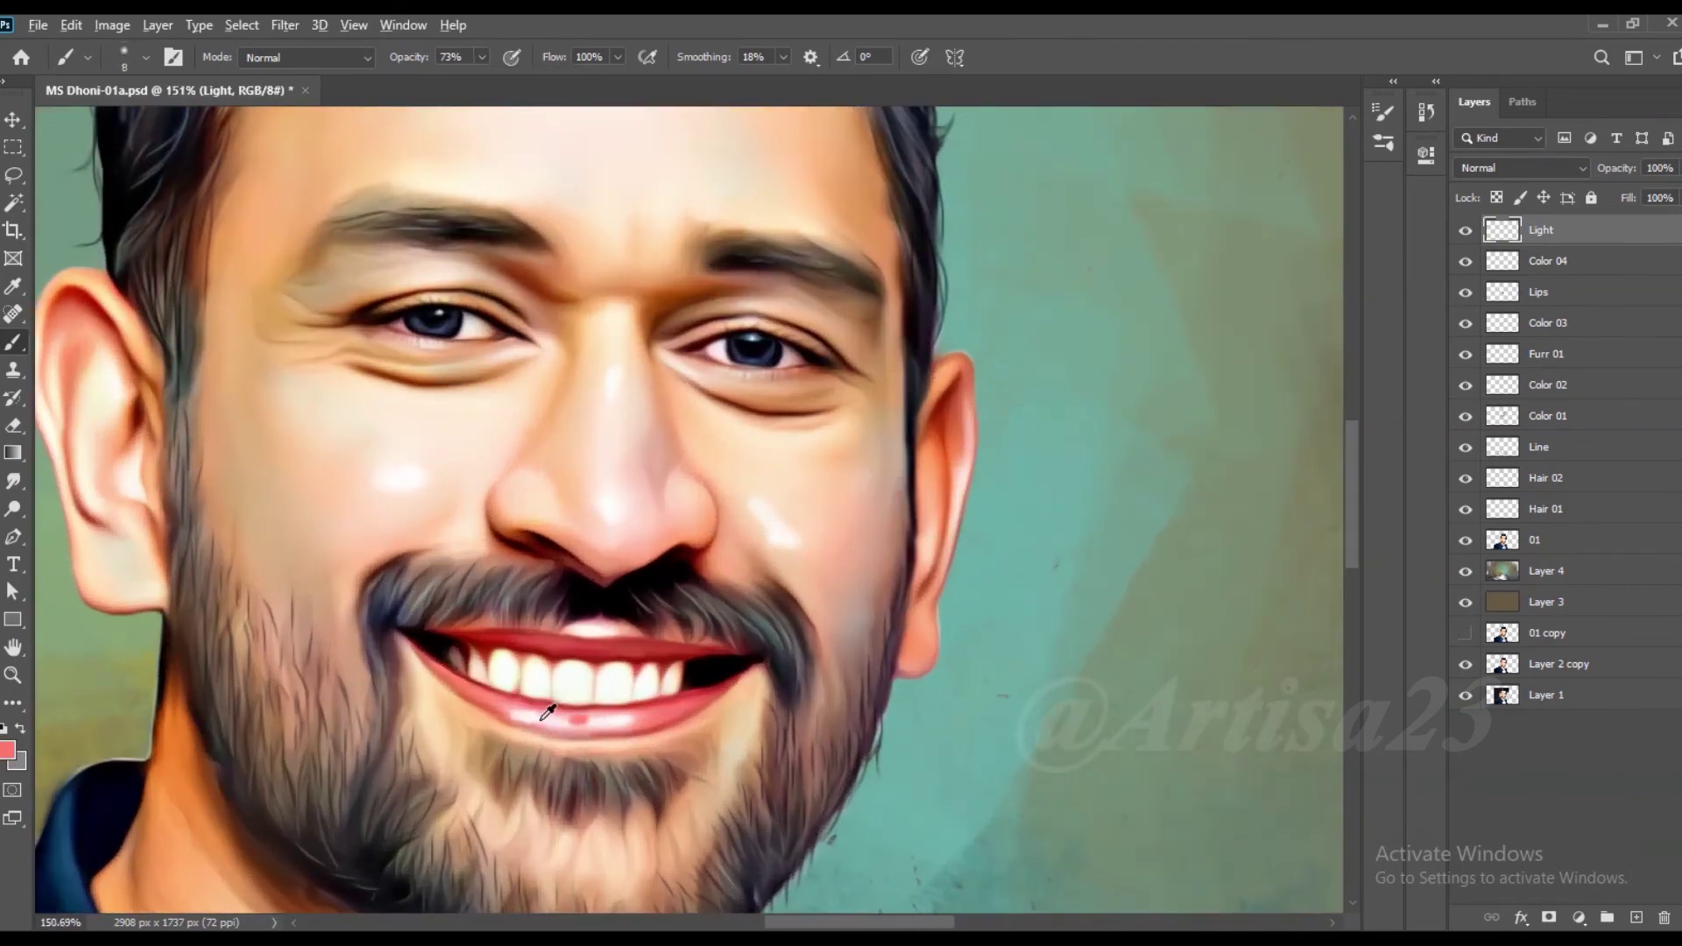
pyautogui.keyDown('alt'); pyautogui.click(552, 719); pyautogui.keyUp('alt')
# Step: Dab white highlights on the forehead and brow with a size 20 brush
pyautogui.scroll(-2, 557, 713)
pyautogui.scroll(-1, 701, 723)
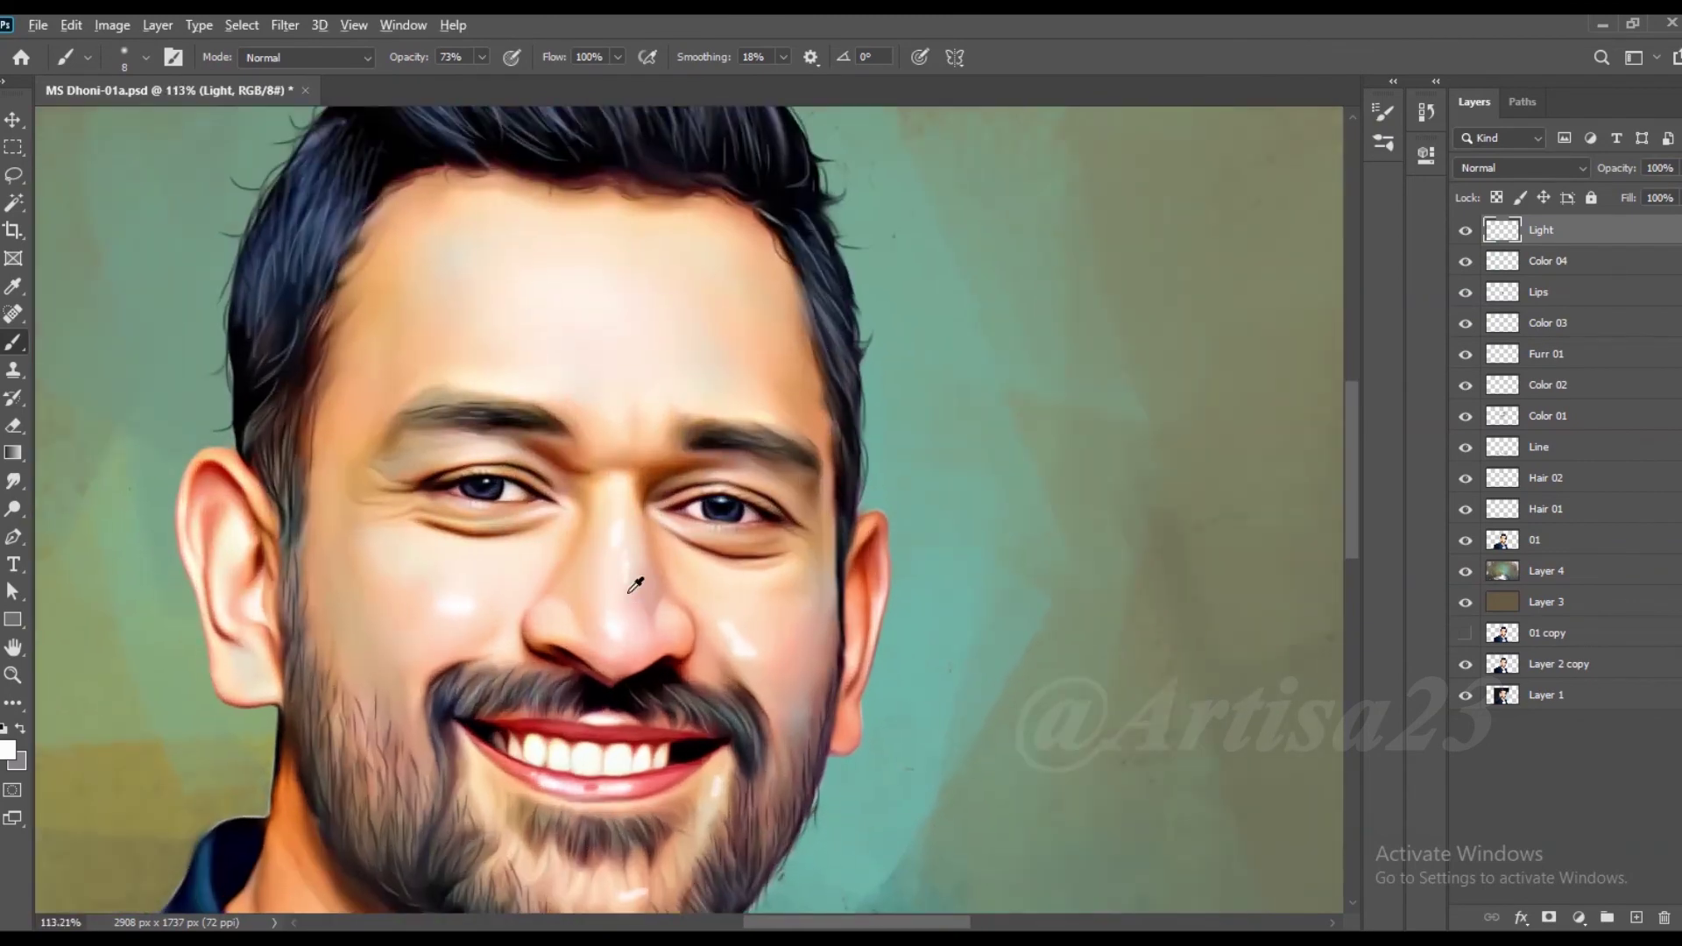
pyautogui.scroll(-1, 614, 596)
pyautogui.press(']')
pyautogui.press(']')
pyautogui.press(']')
pyautogui.click(705, 441)
pyautogui.click(550, 419)
pyautogui.click(476, 399)
pyautogui.press(']')
# Step: Blend the highlights into the skin with the Smudge tool at 45% strength
pyautogui.click(12, 482)
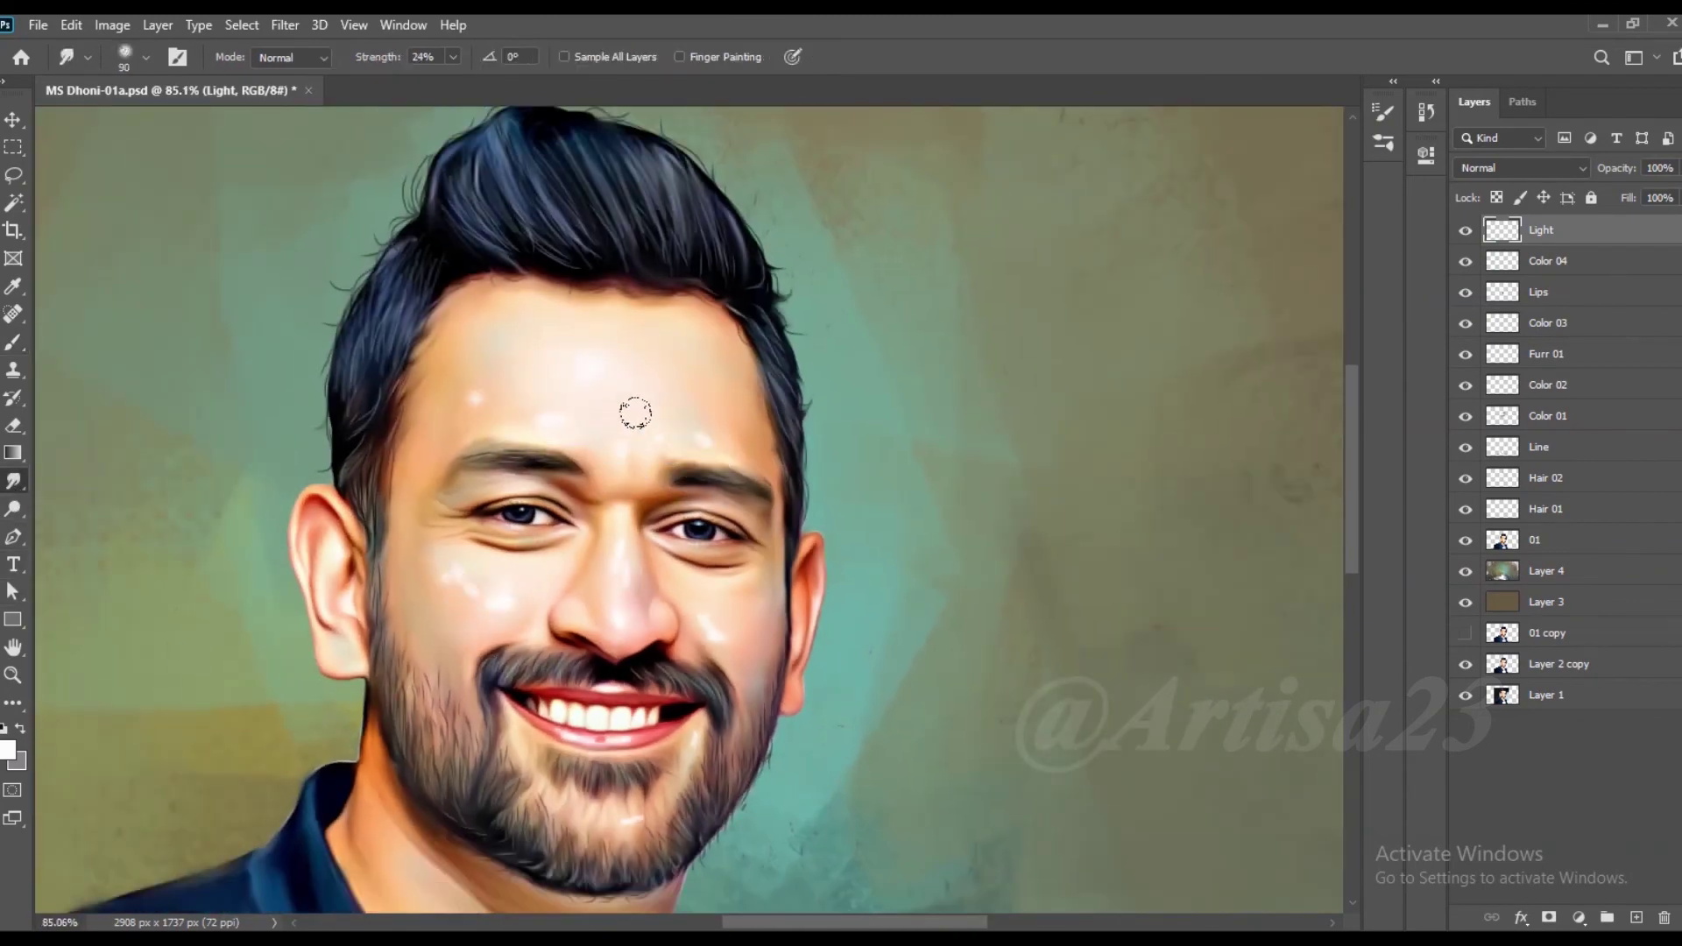
pyautogui.moveTo(453, 57); pyautogui.dragTo(475, 84)
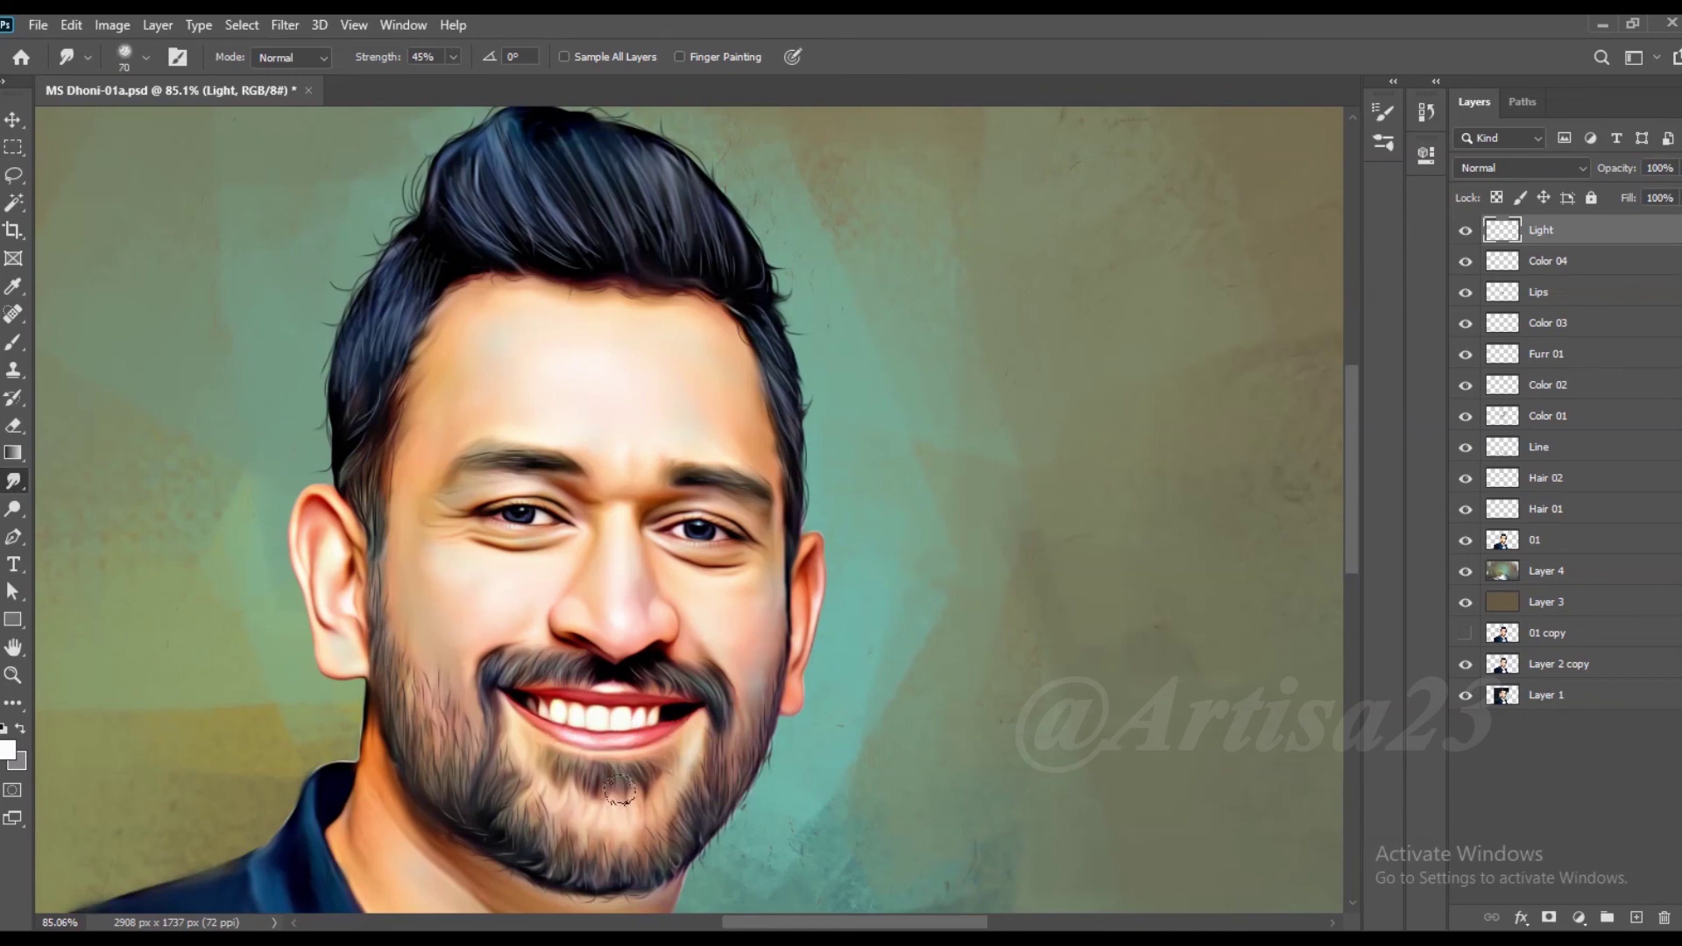
pyautogui.scroll(-3, 619, 790)
pyautogui.scroll(1, 762, 383)
pyautogui.scroll(2, 745, 354)
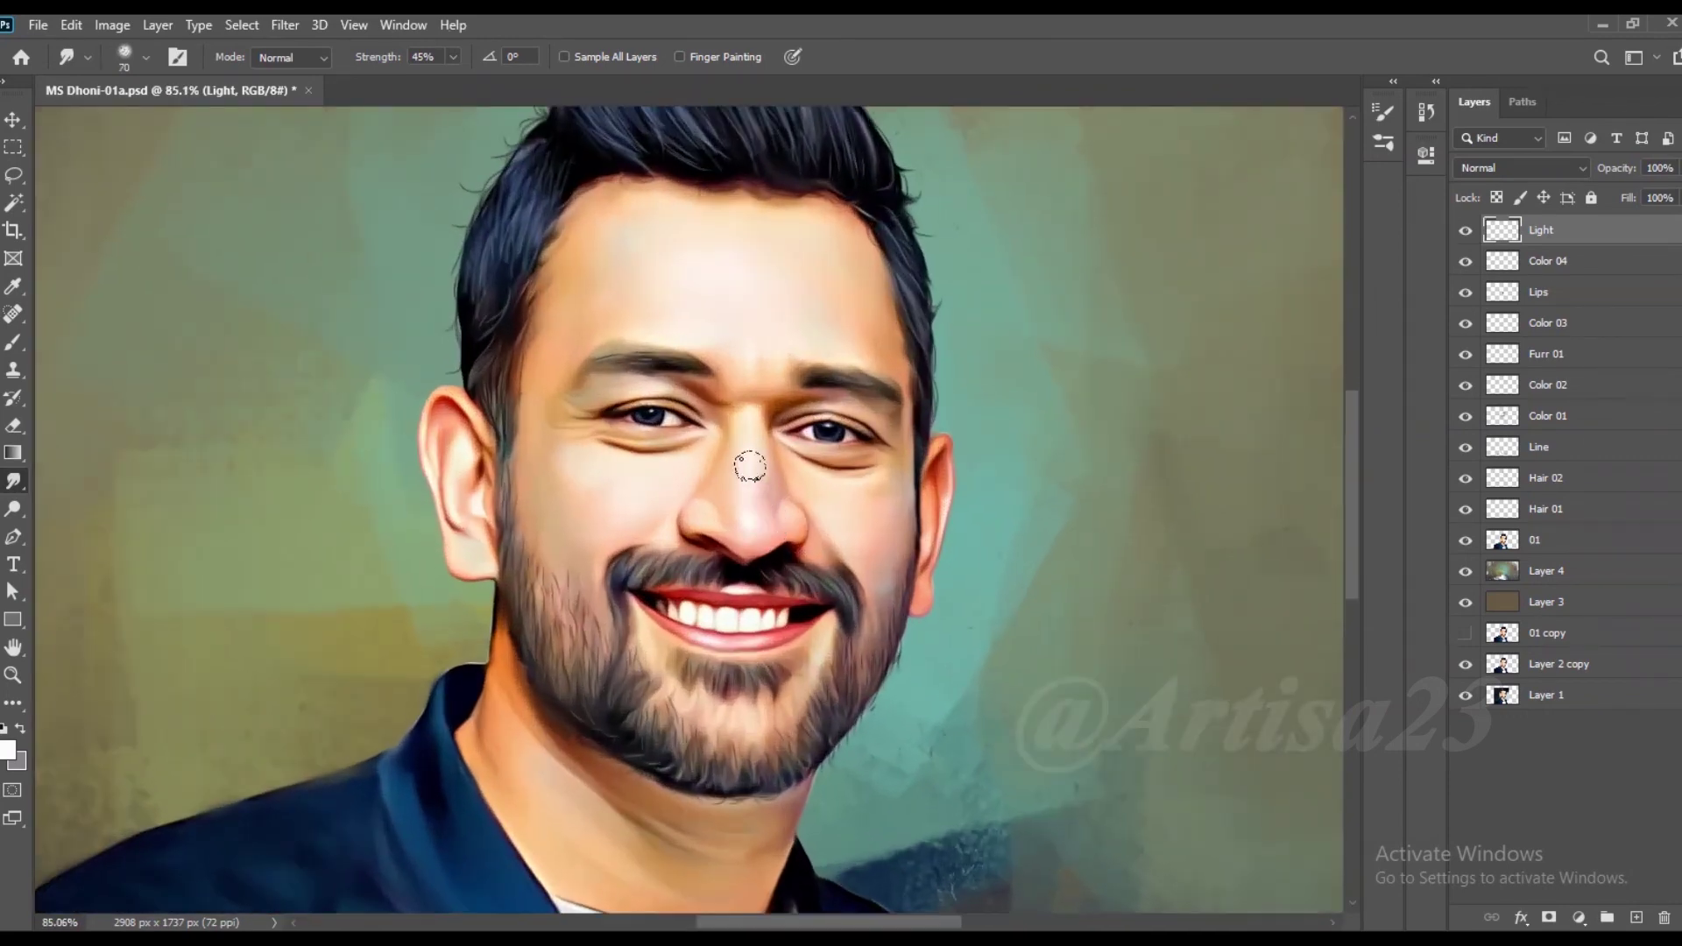
# Step: Continue smudging the highlights smoothly into the surrounding skin
pyautogui.press('b')
pyautogui.scroll(2, 748, 450)
pyautogui.scroll(-3, 753, 542)
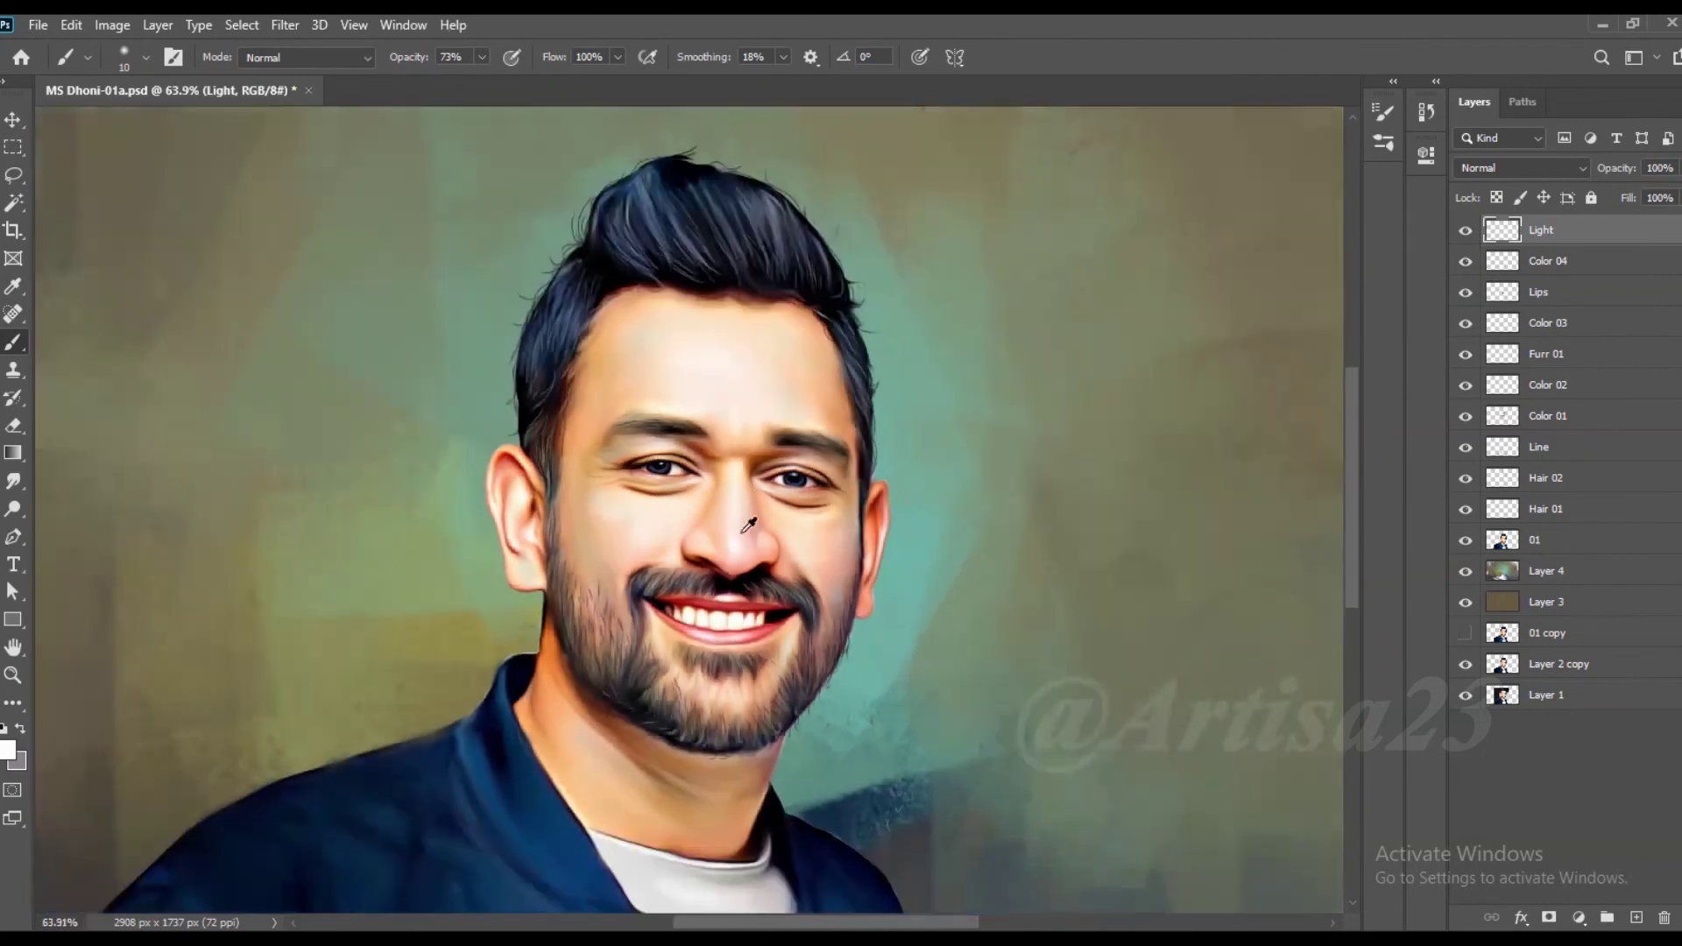
pyautogui.scroll(2, 750, 510)
pyautogui.click(13, 481)
pyautogui.scroll(-2, 876, 491)
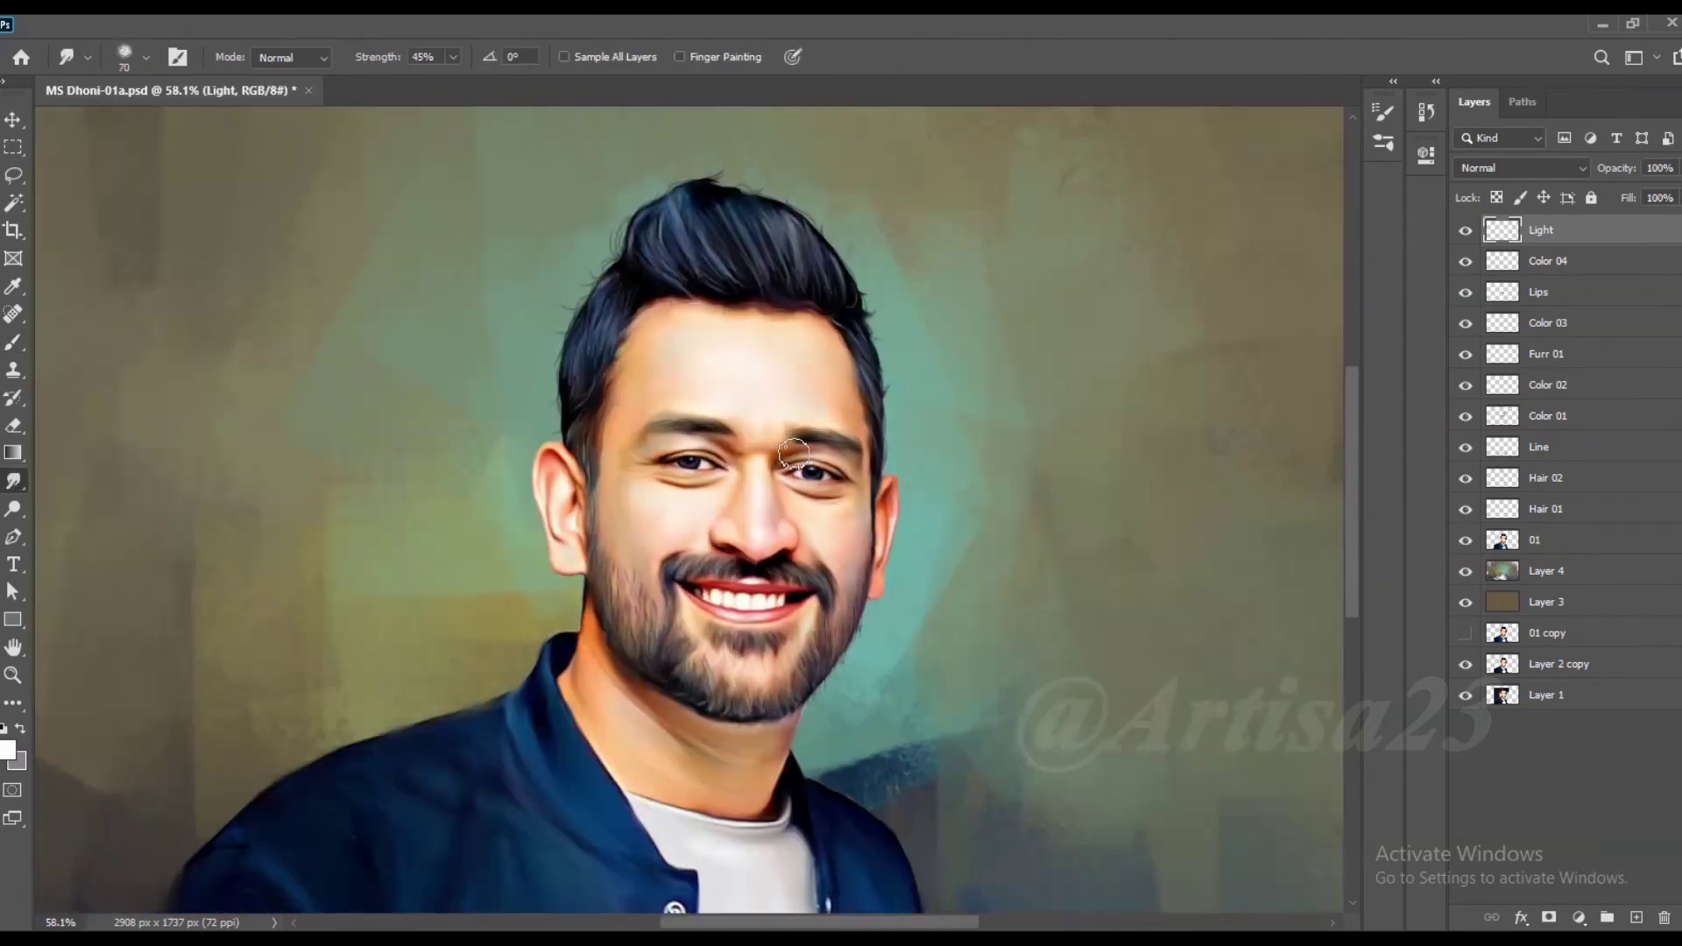
pyautogui.scroll(-2, 920, 499)
pyautogui.scroll(-1, 986, 532)
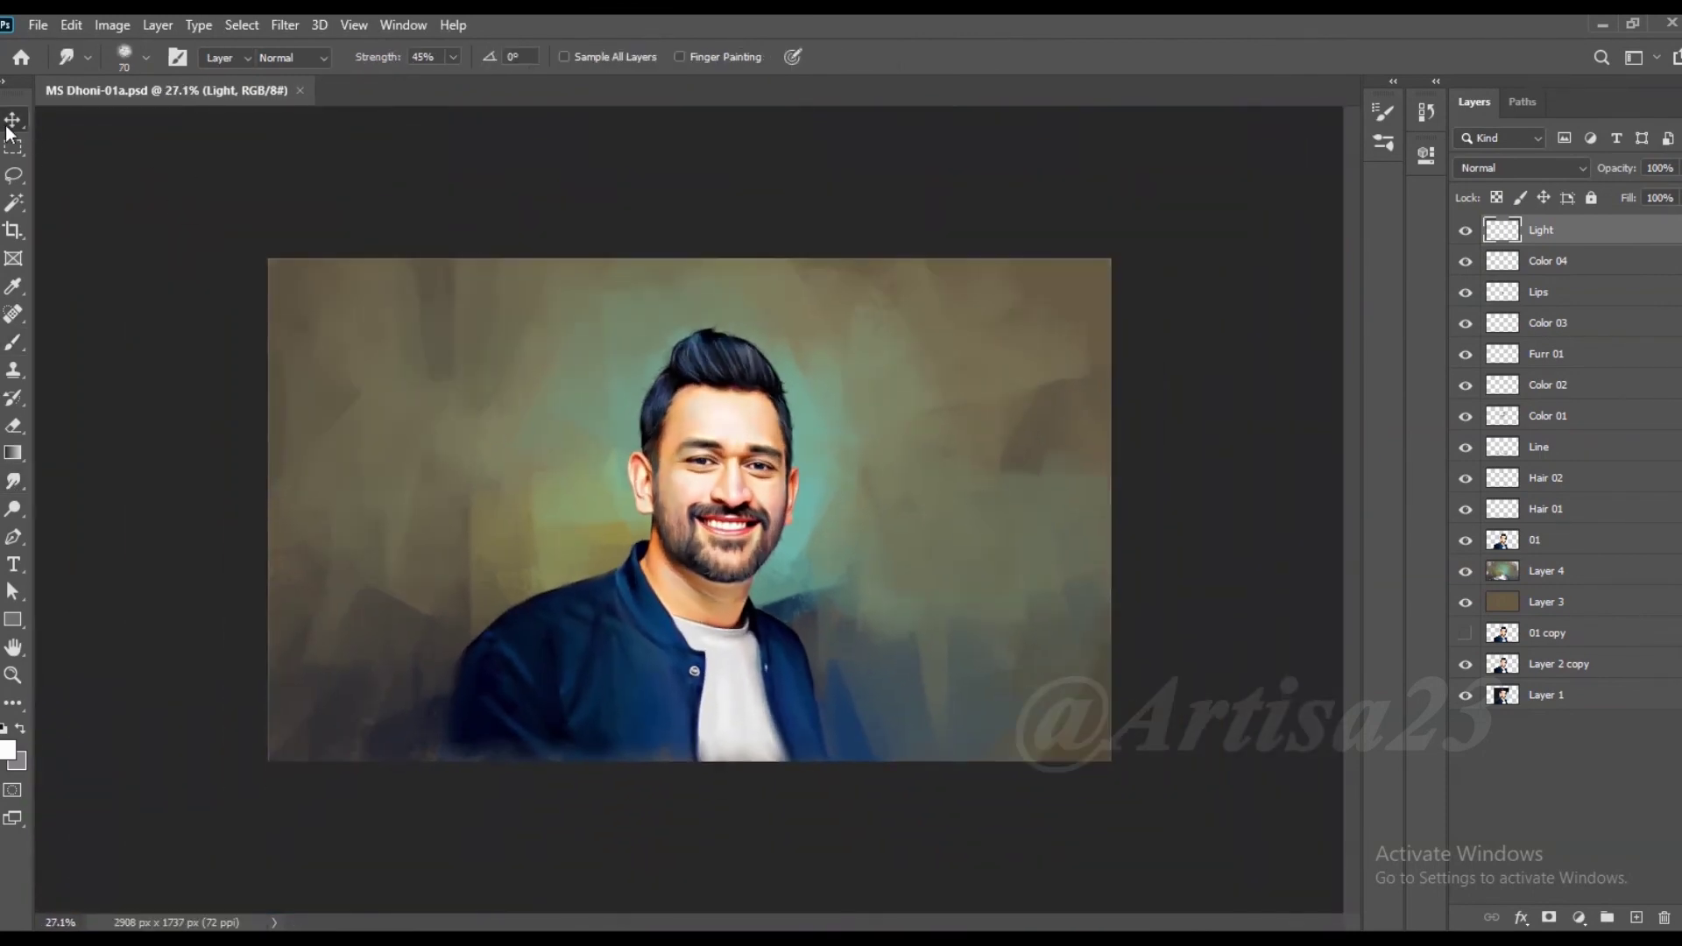
pyautogui.press('v')
pyautogui.scroll(1, 1100, 380)
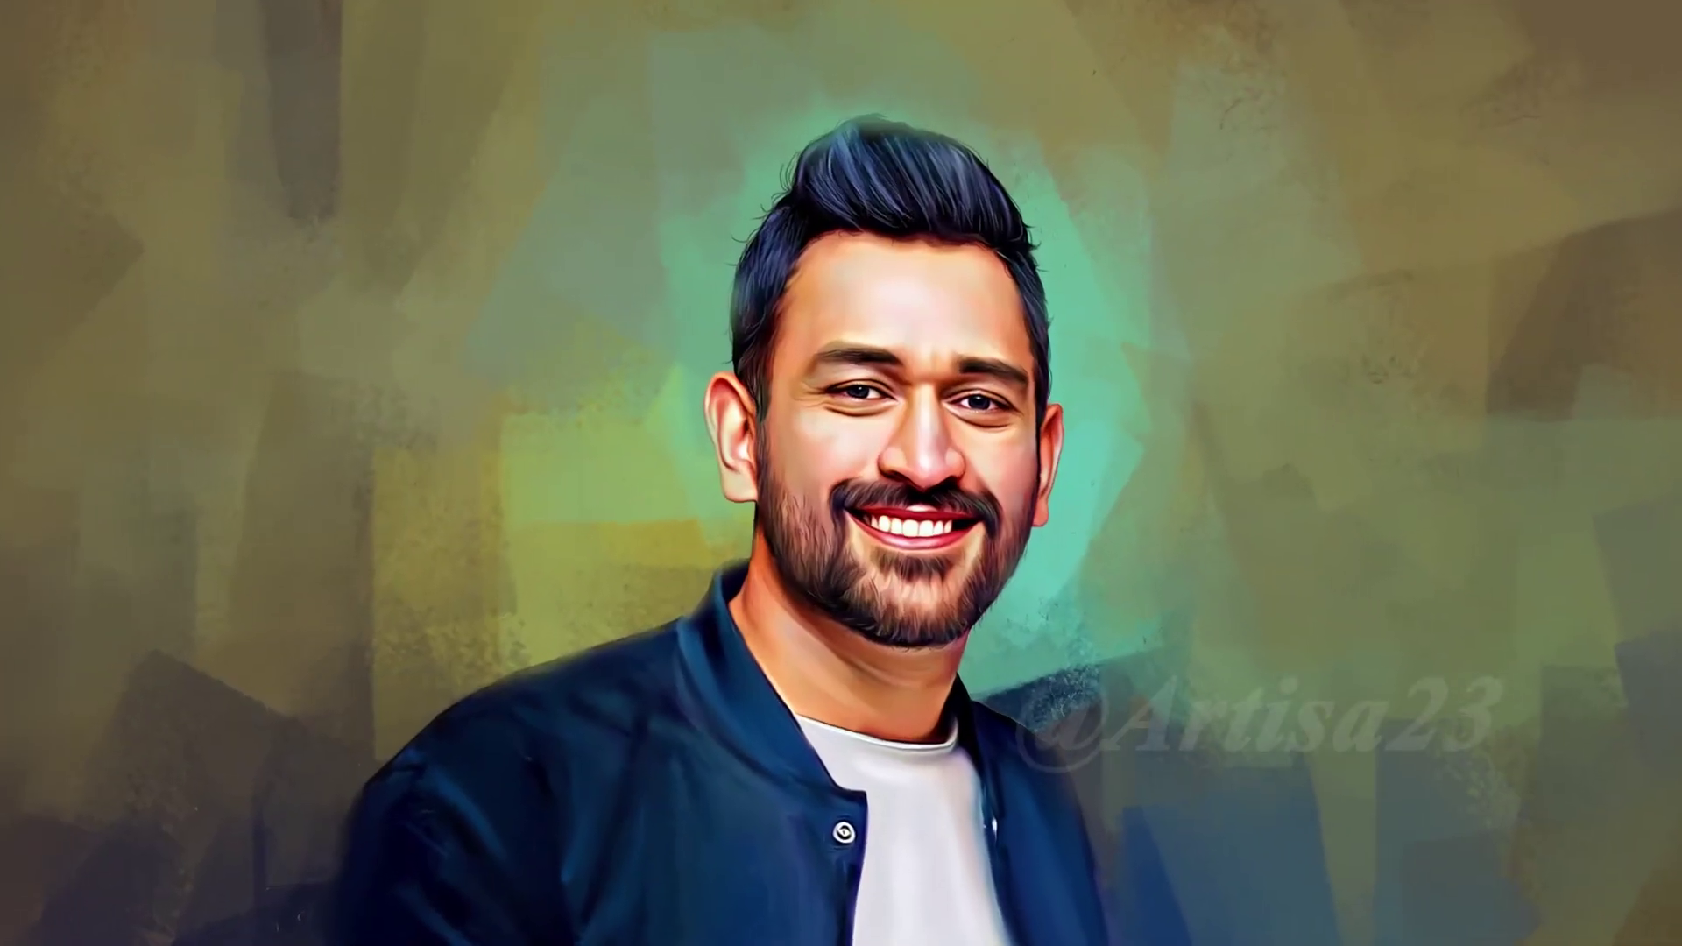